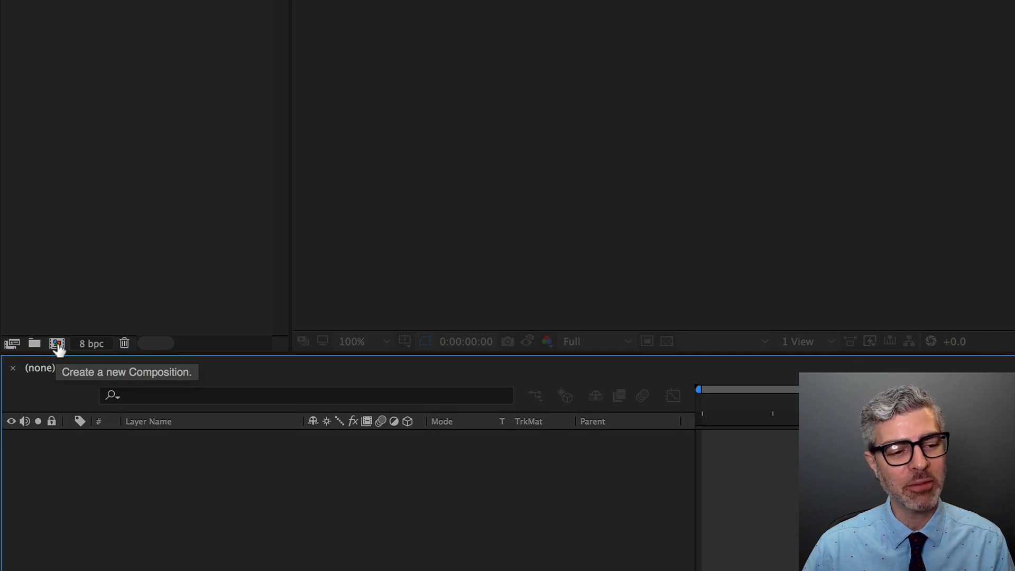
- Create a composition named Animation using the HDTV 1080 29.97 preset and a duration of 0;00;30;00
click(57, 344)
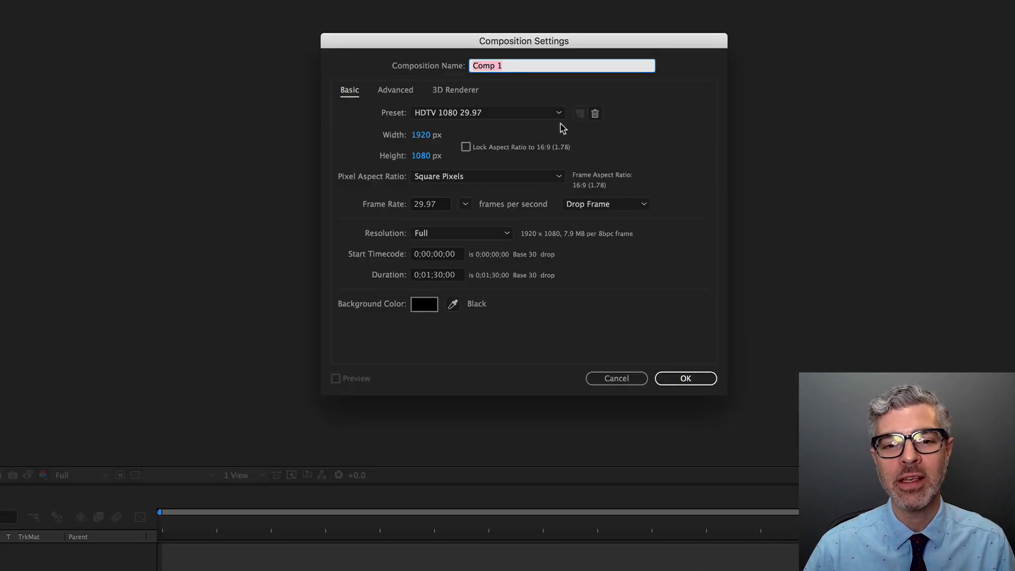
click(517, 112)
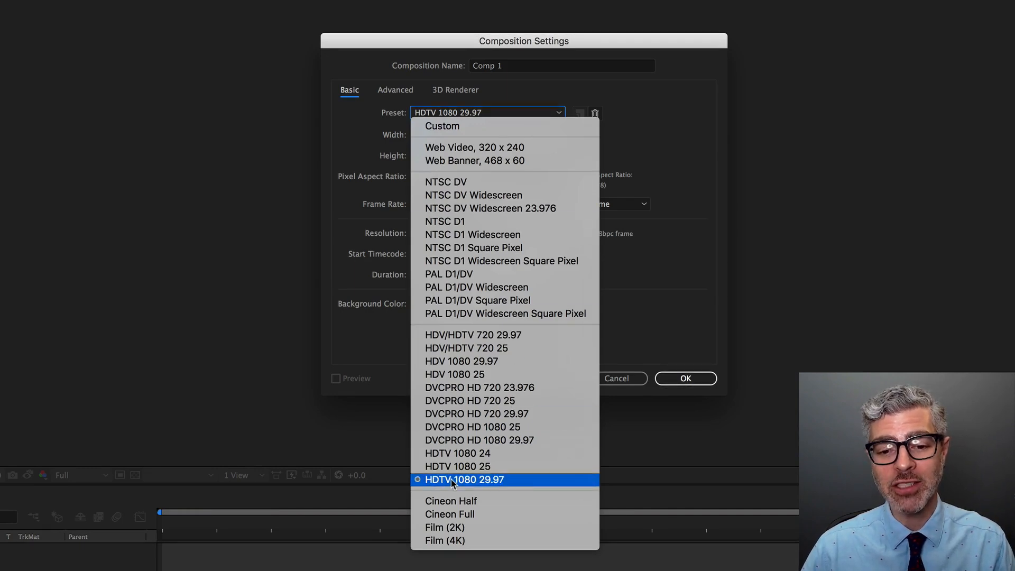
click(506, 479)
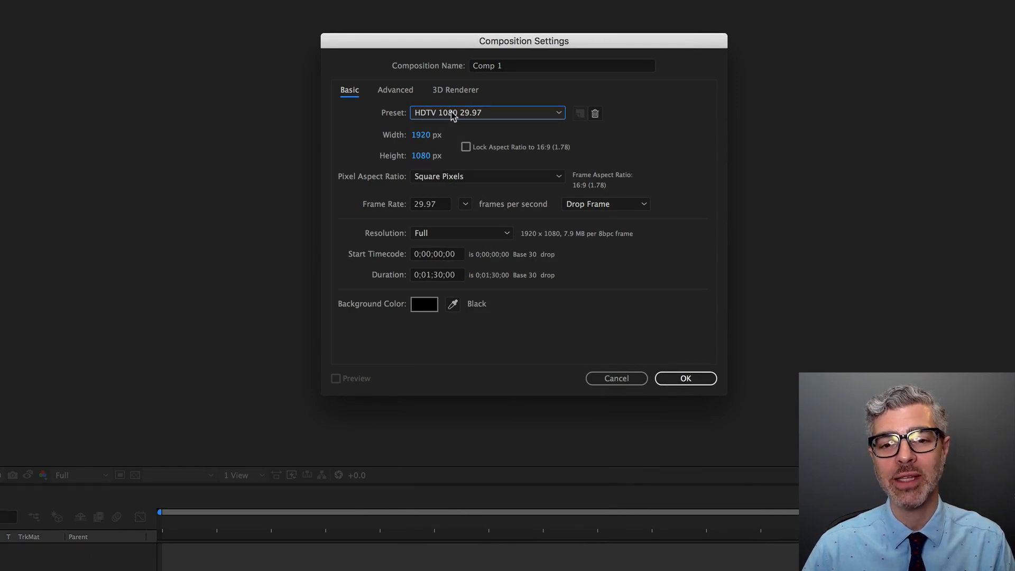
click(430, 275)
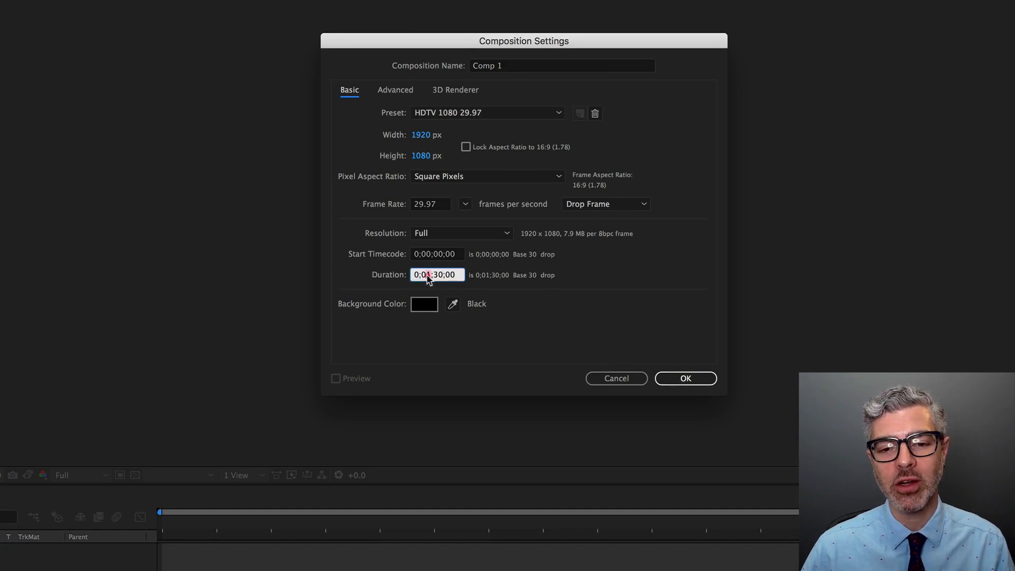
key(BackSpace)
text(0)
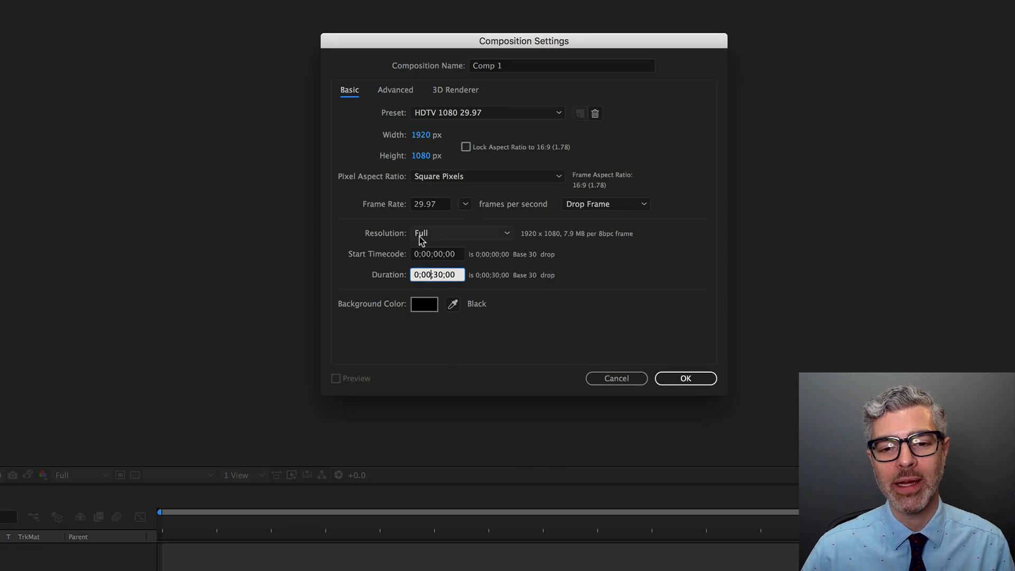
click(509, 64)
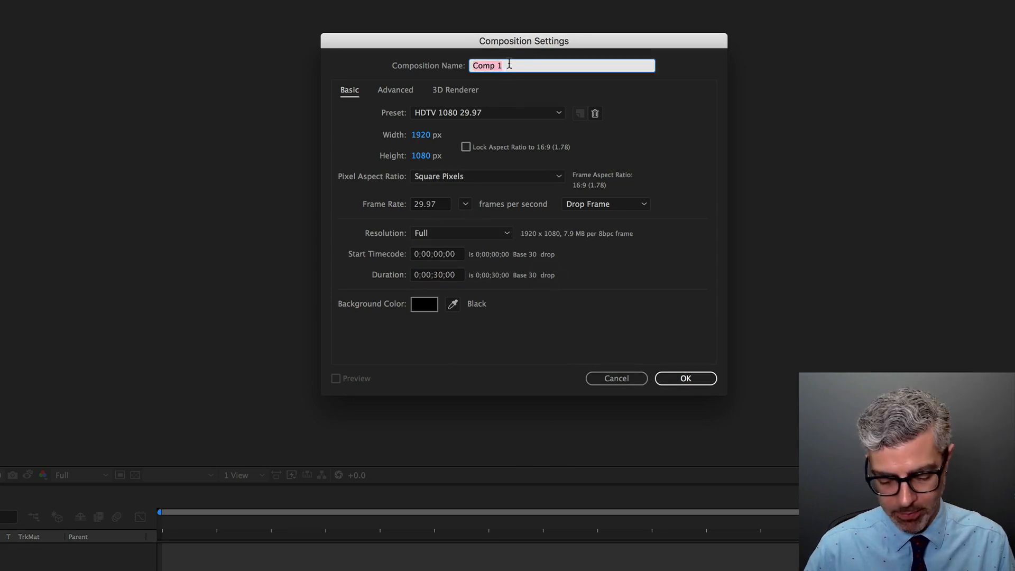
text(Animatino)
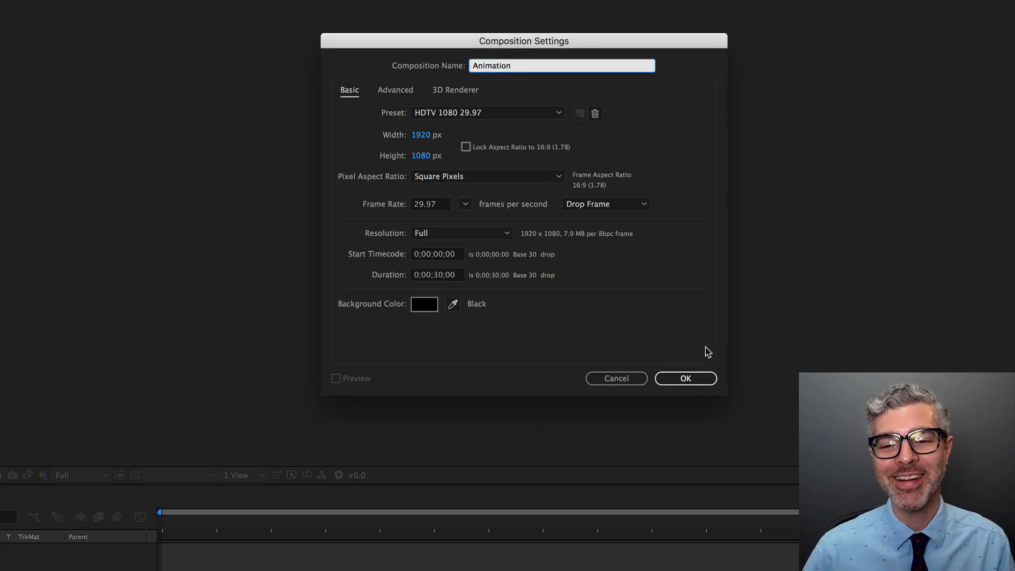
click(700, 377)
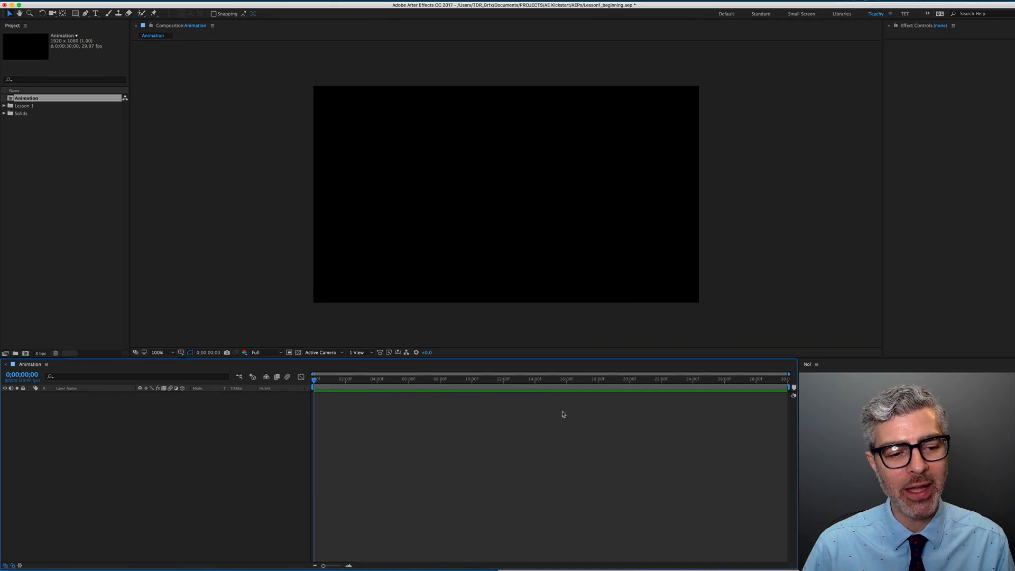
- Add a 1920 x 1080 px solid layer in dark blue (#17496C) to the Animation composition
drag(339, 378, 178, 380)
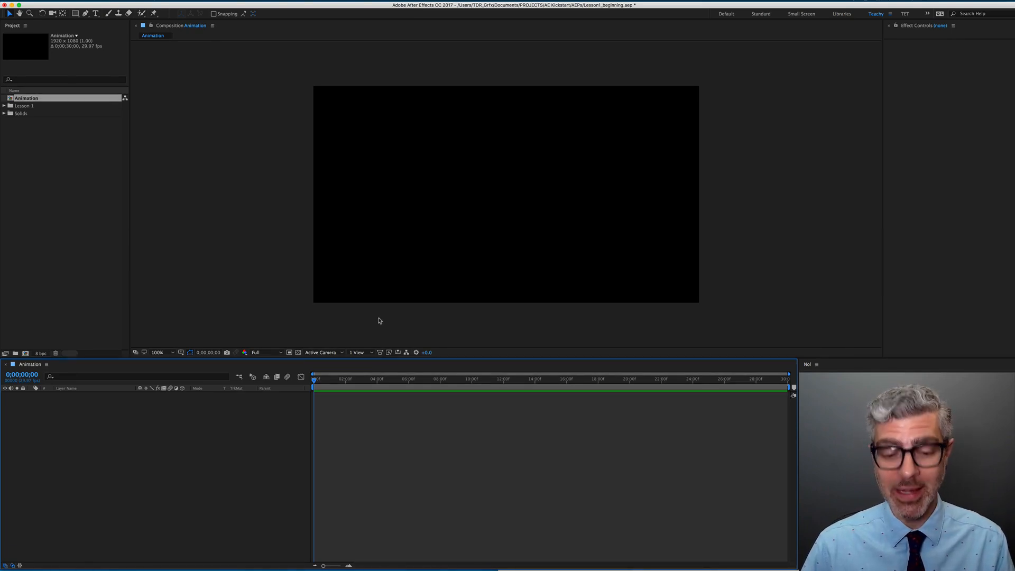
key(super+y)
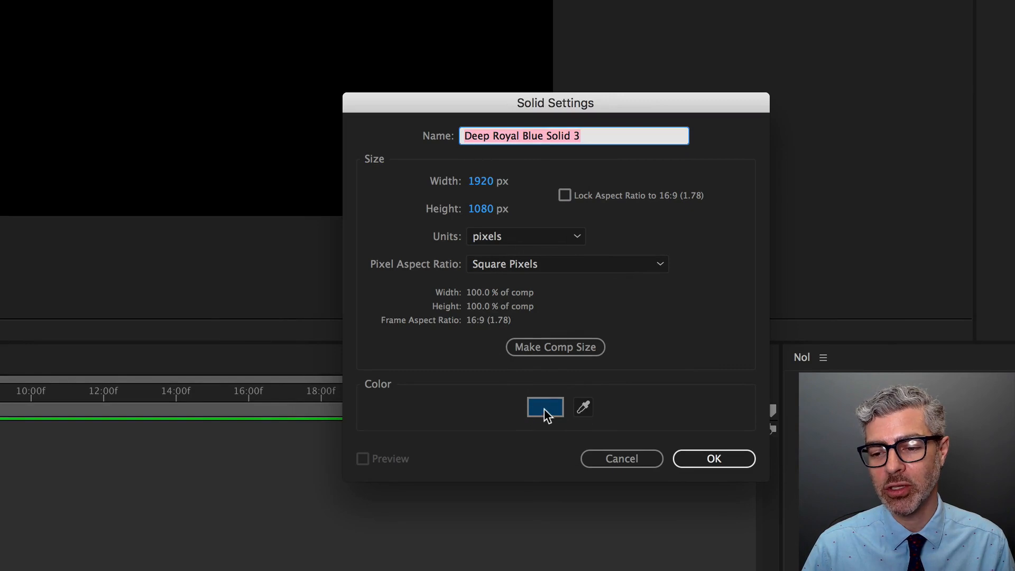
click(544, 409)
drag(469, 380, 448, 377)
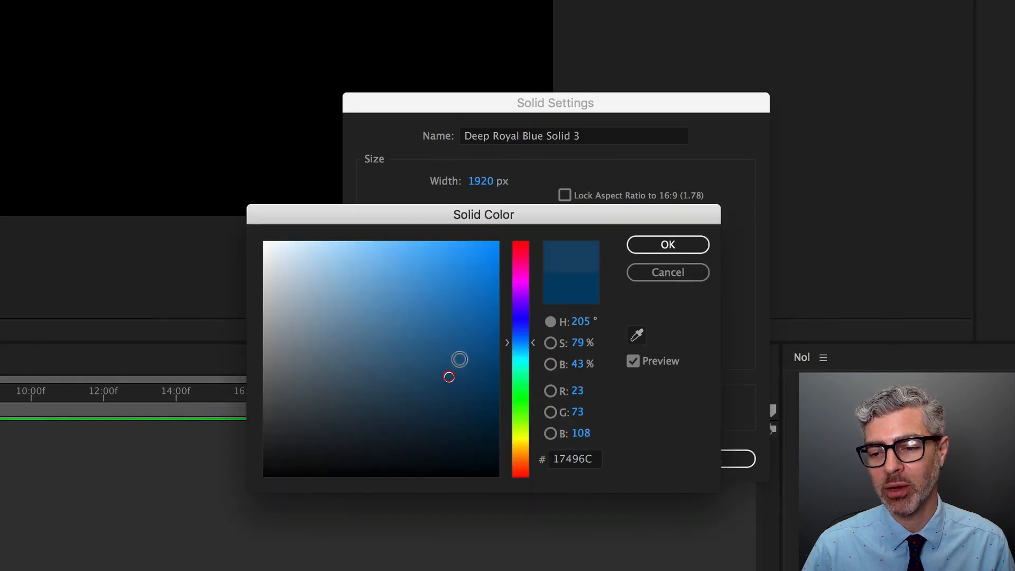
click(652, 245)
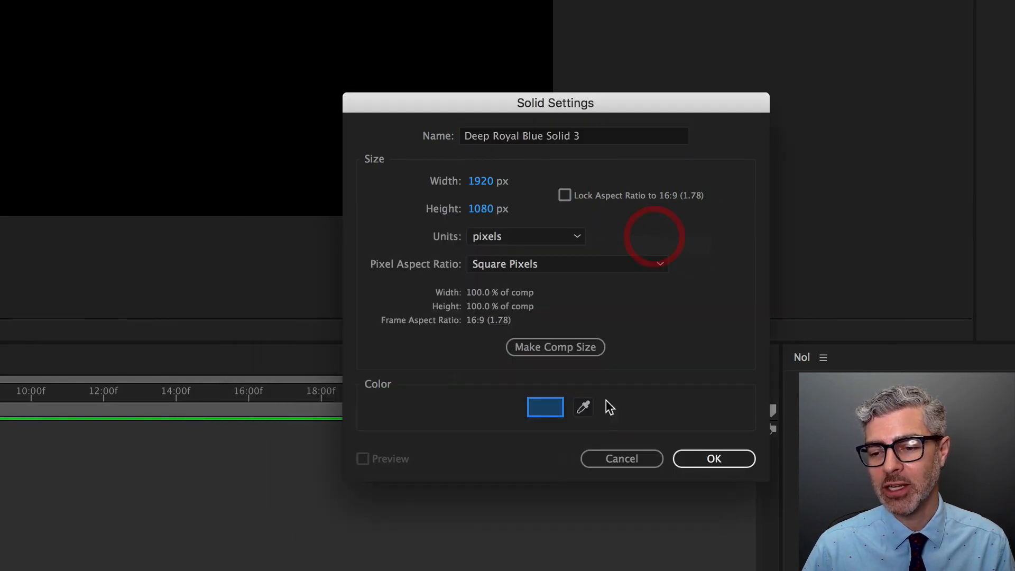
click(715, 459)
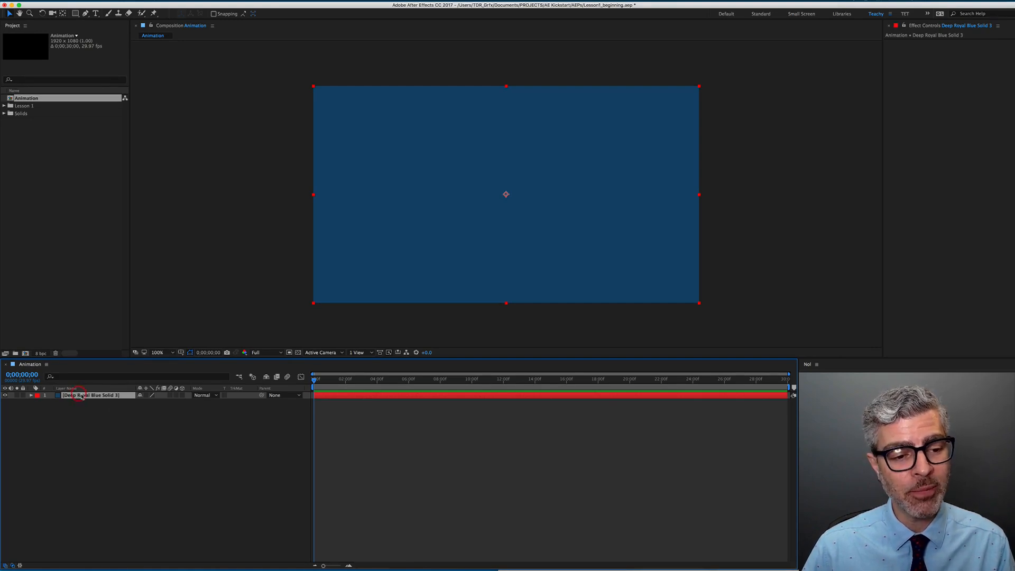
- Rename the blue solid layer as BG and lock it
key(Return)
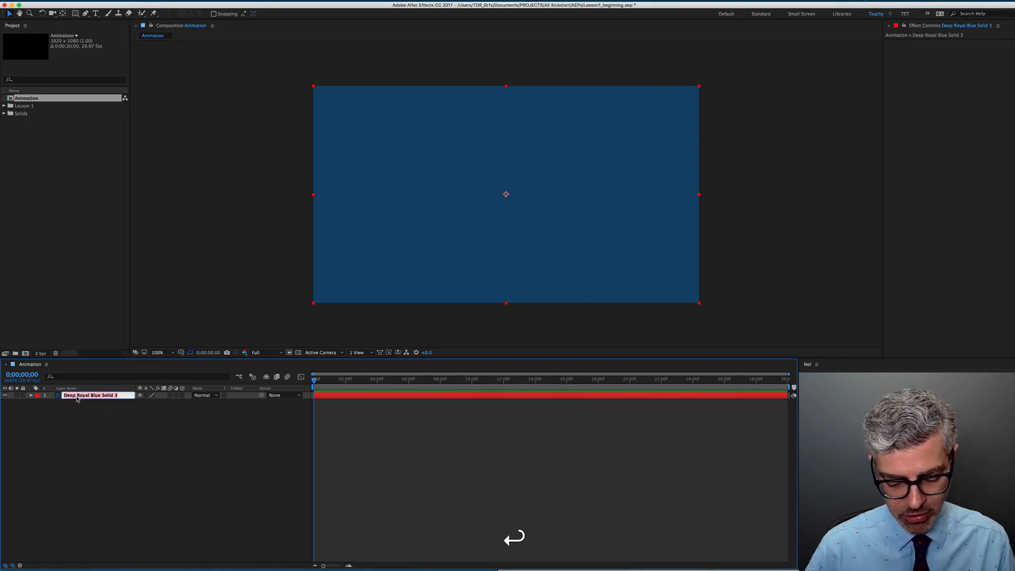
text(BG)
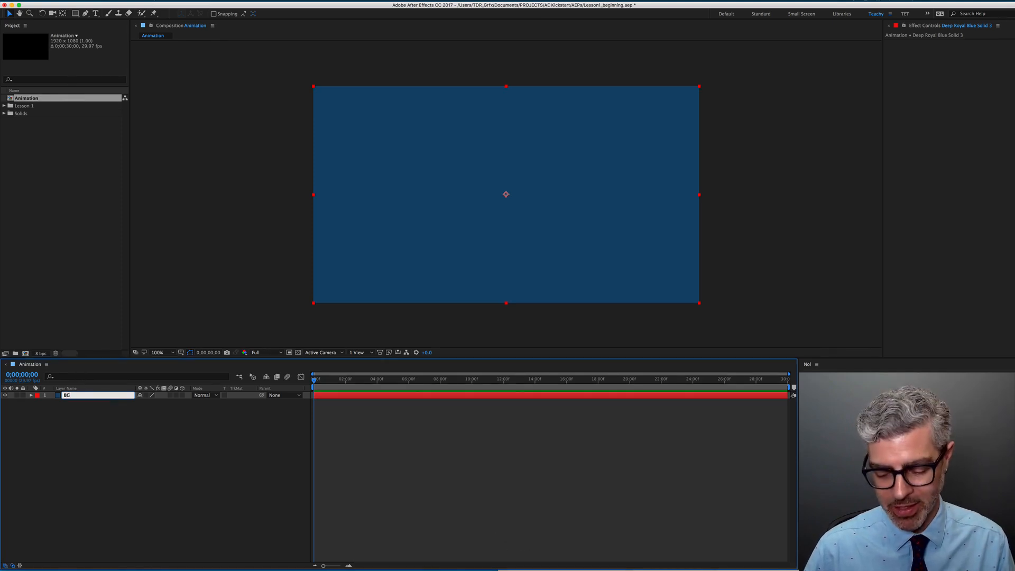
key(Return)
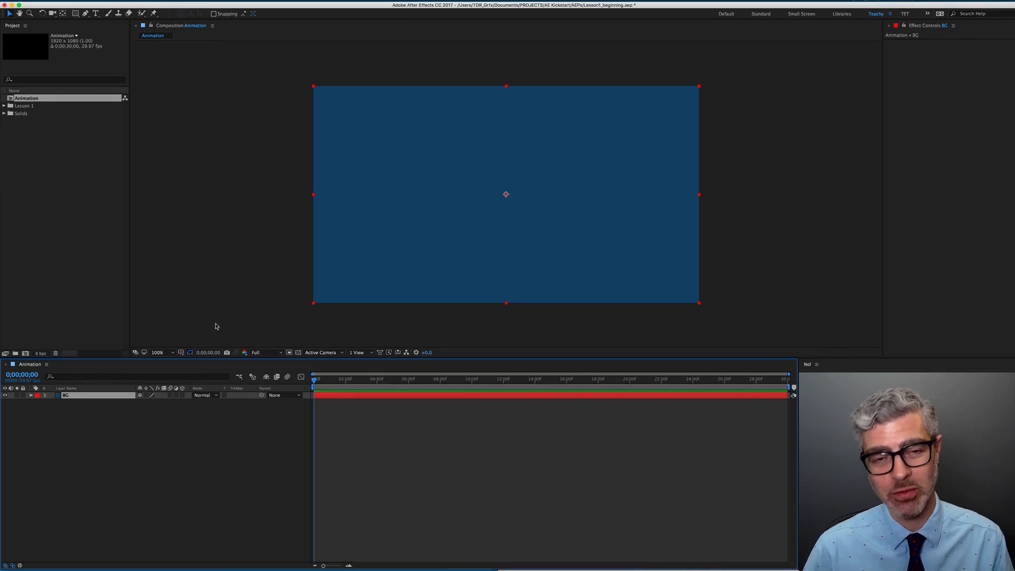
click(23, 396)
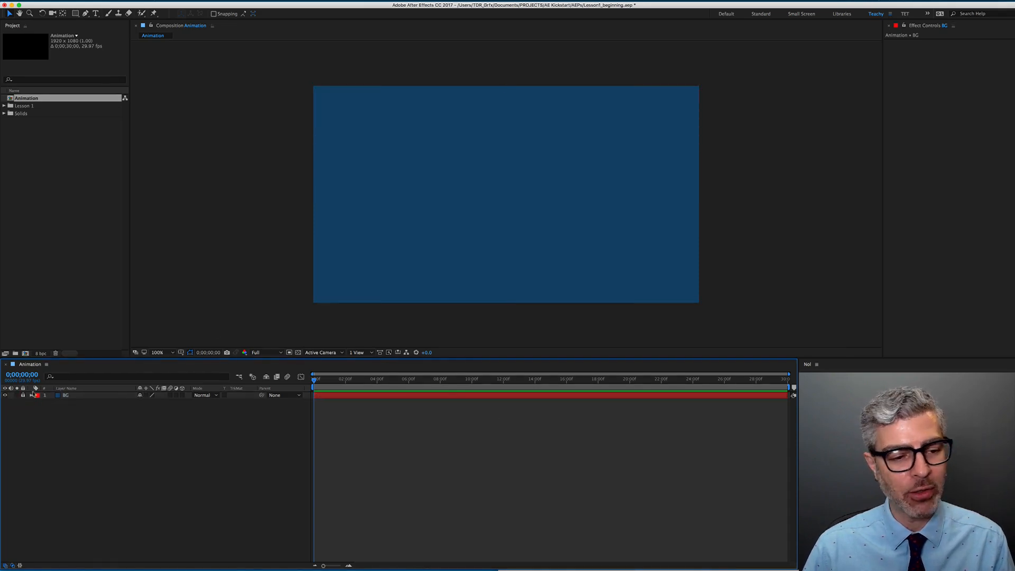
click(502, 194)
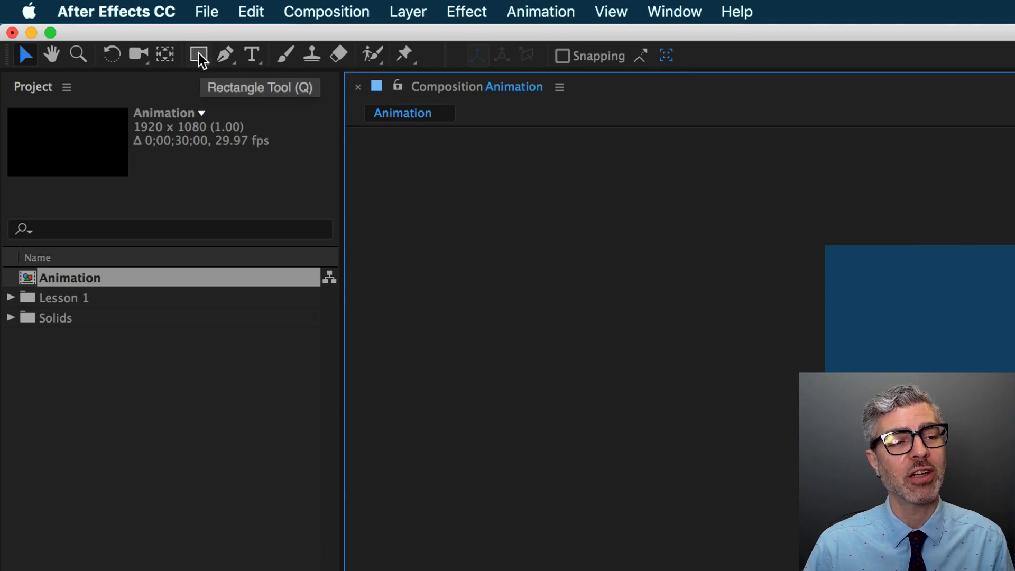
- Draw a small square with the Rectangle tool in the upper-left area of the composition, filled with yellow (#FEE505)
click(200, 57)
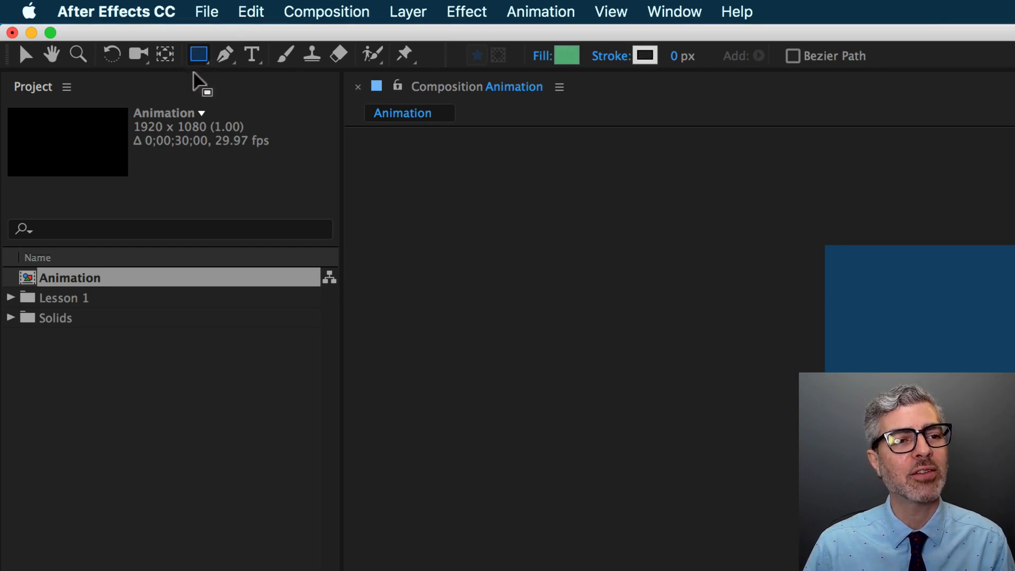
click(567, 56)
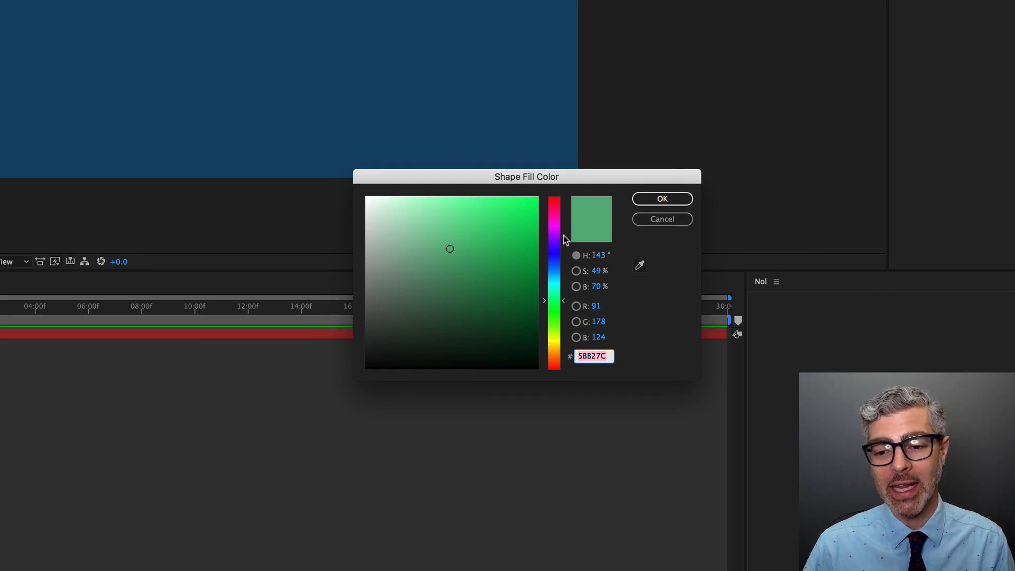
click(554, 343)
drag(522, 236, 534, 197)
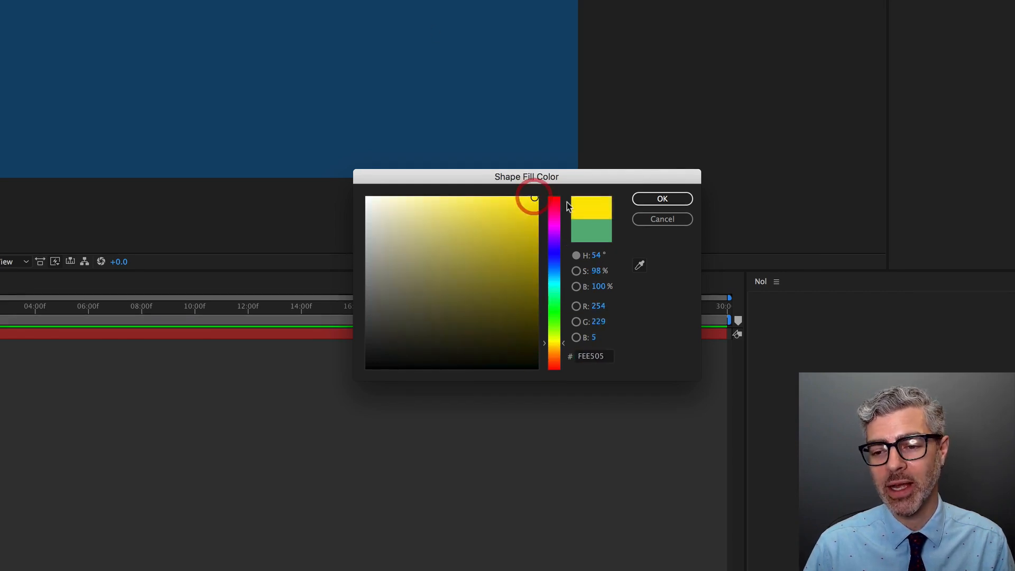
click(661, 197)
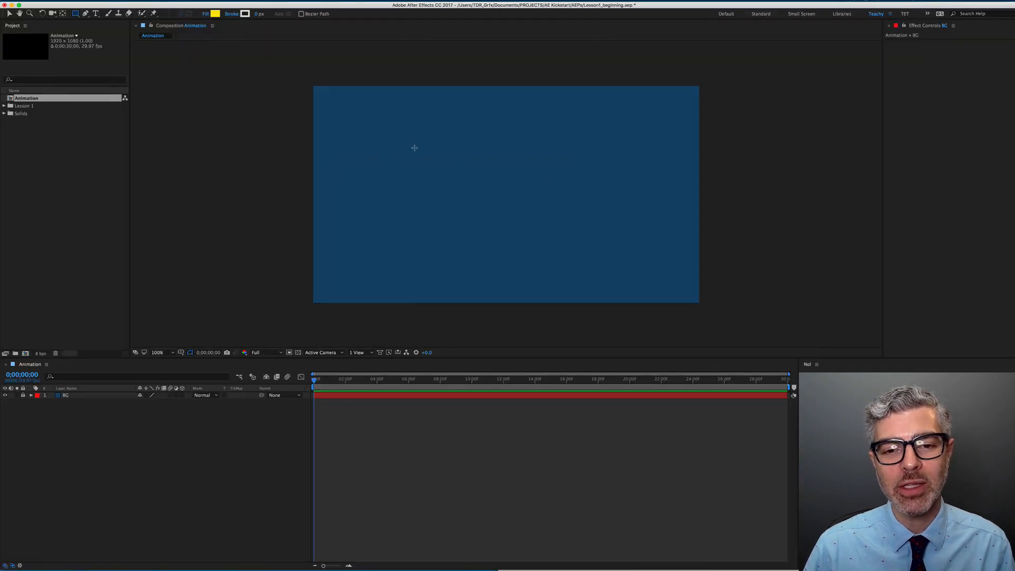
drag(414, 147, 434, 165)
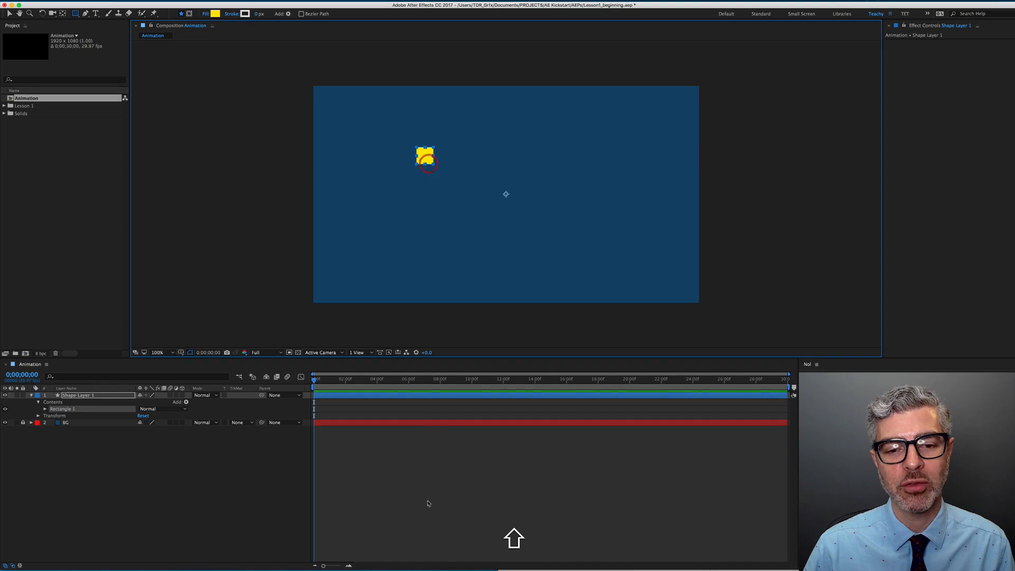
click(443, 491)
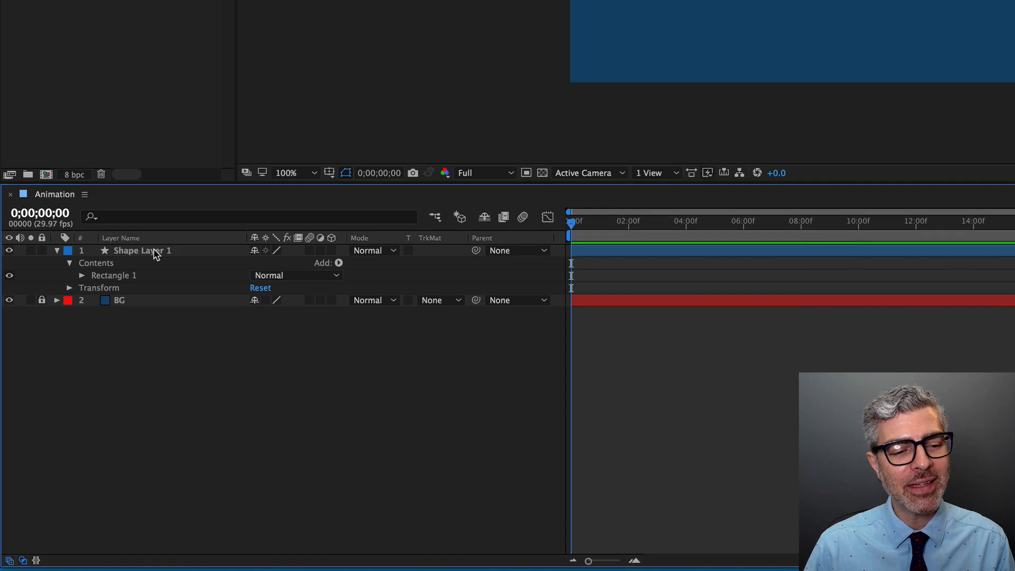
- Rename the yellow shape's layer as Square and leave no layer selected
click(84, 395)
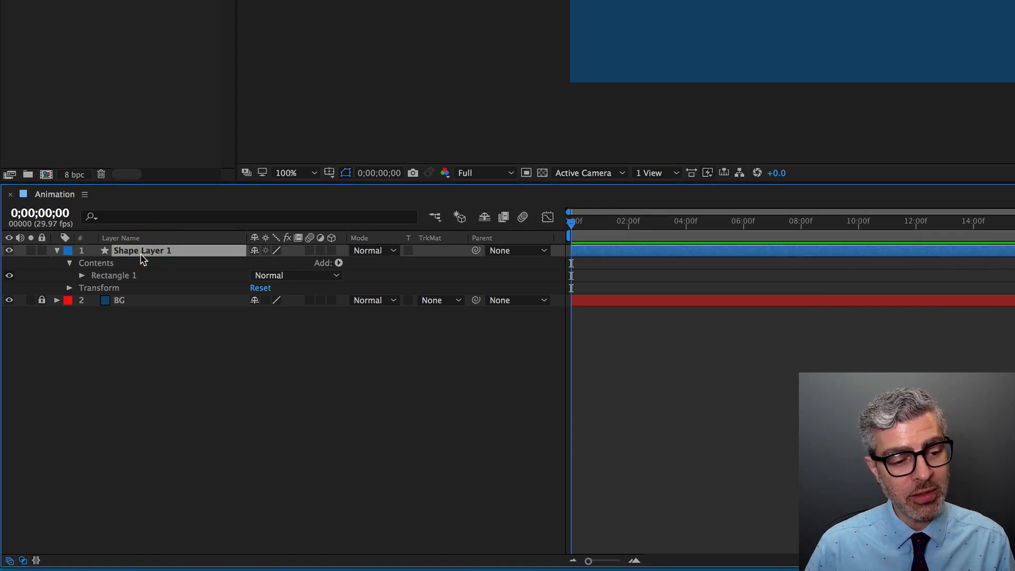
key(Return)
text(S)
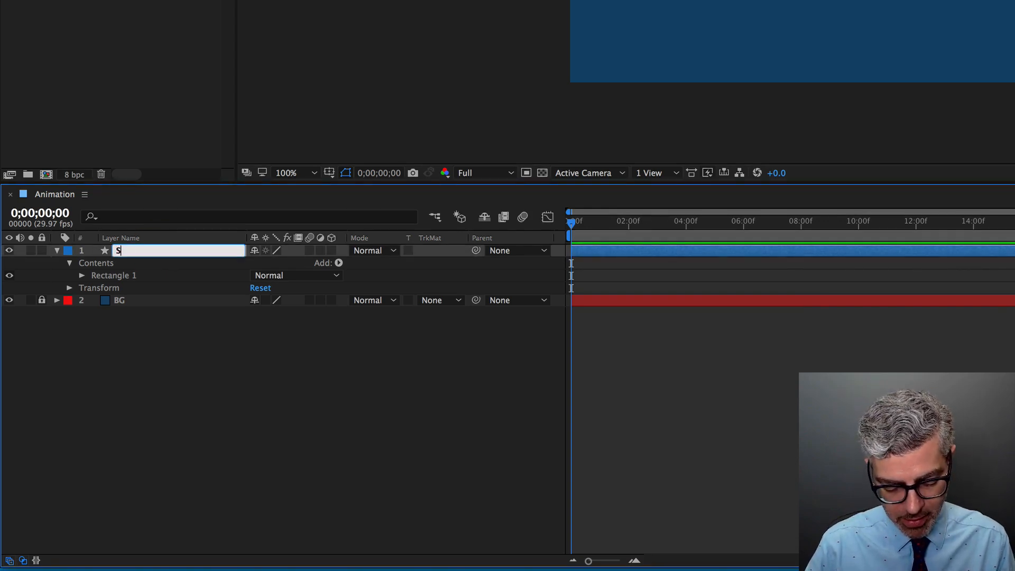
text(quare)
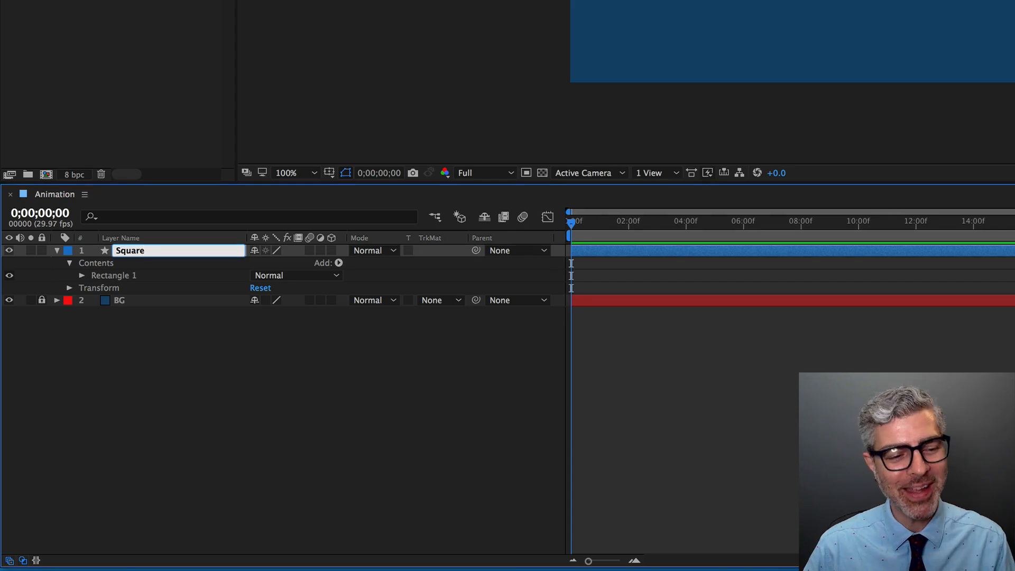
key(Return)
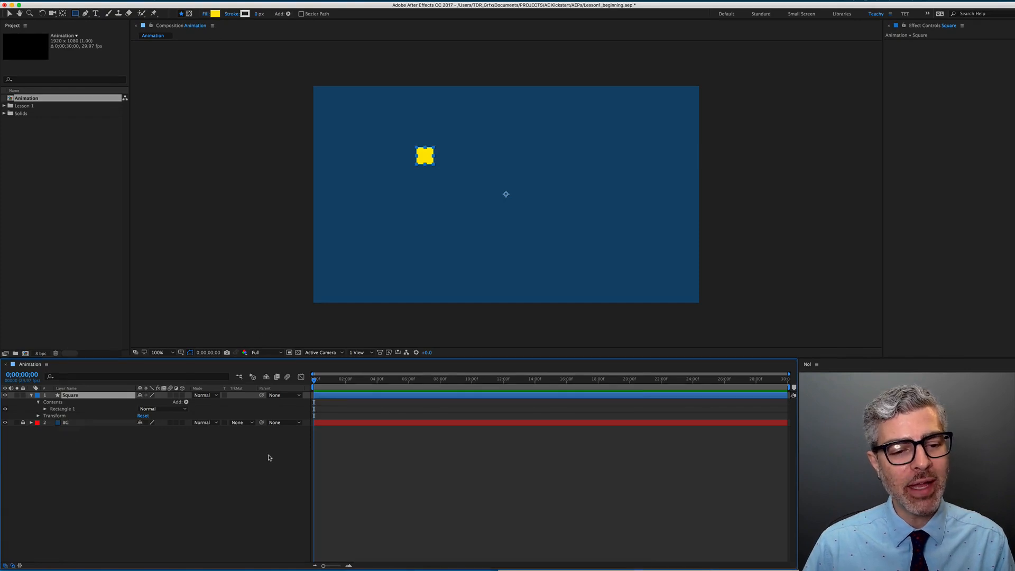
click(264, 459)
- Draw a small circle with the Ellipse tool just above the composition's centre, filled with a light pinkish purple
click(76, 13)
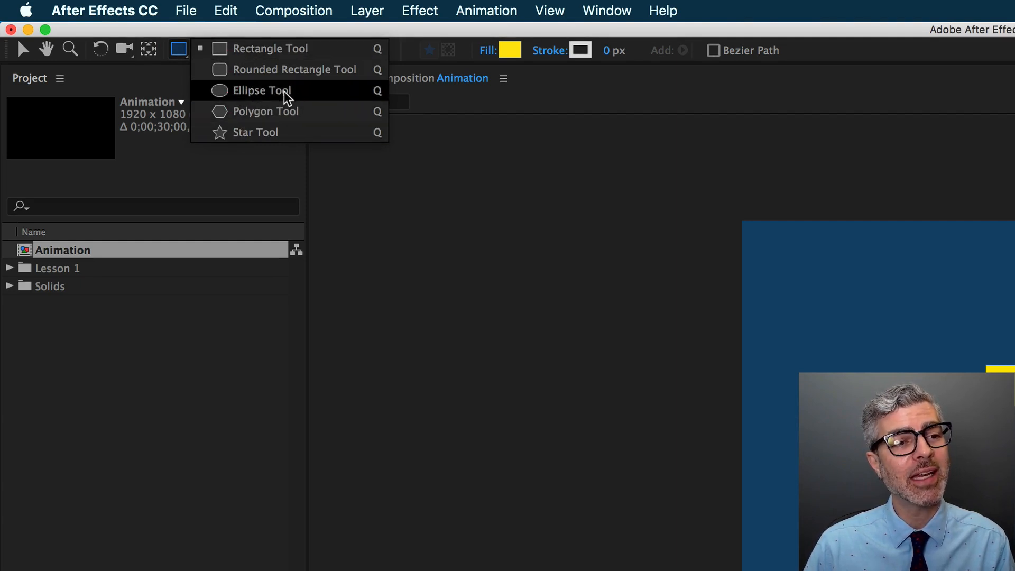
click(277, 91)
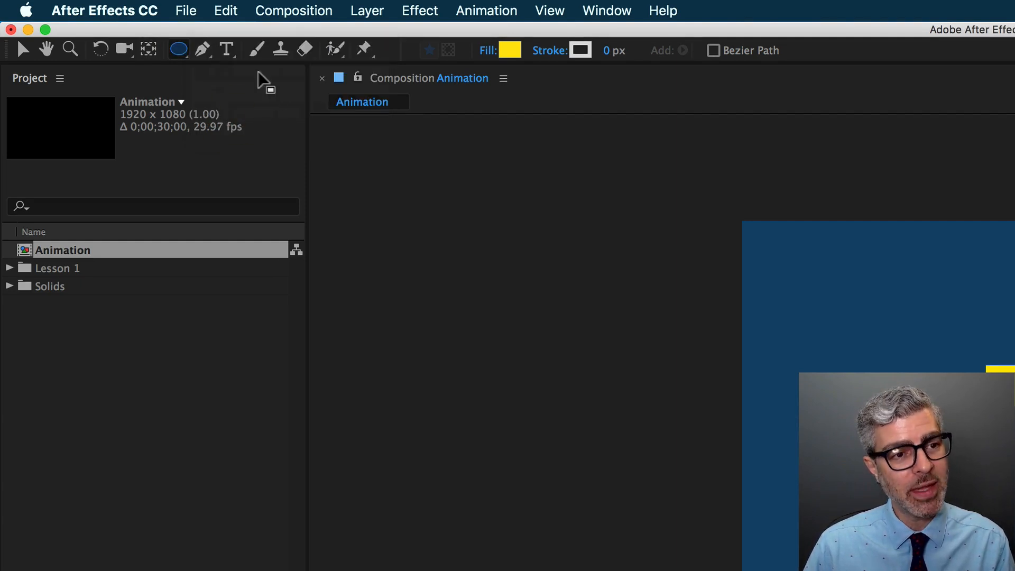
click(511, 51)
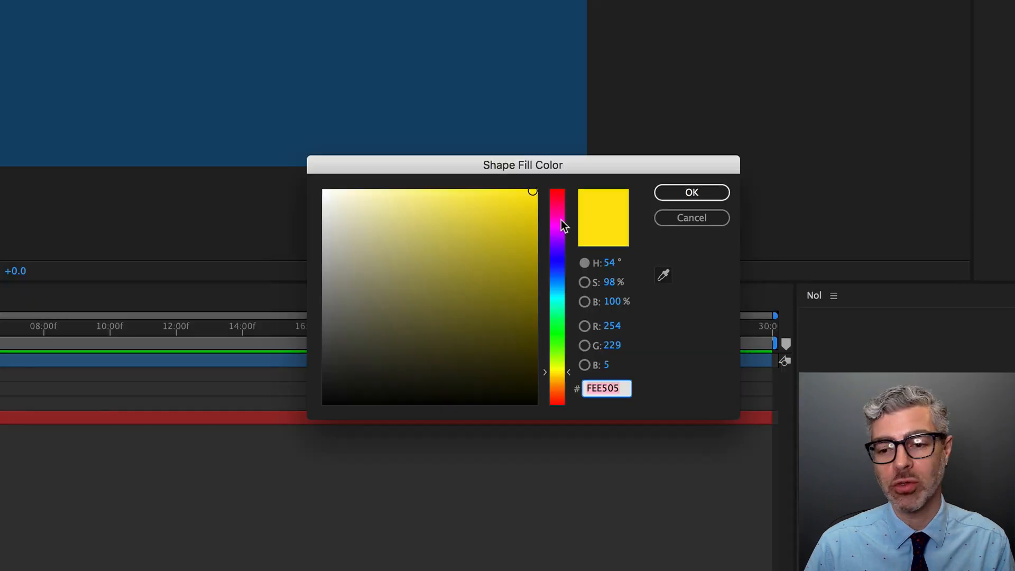
click(557, 297)
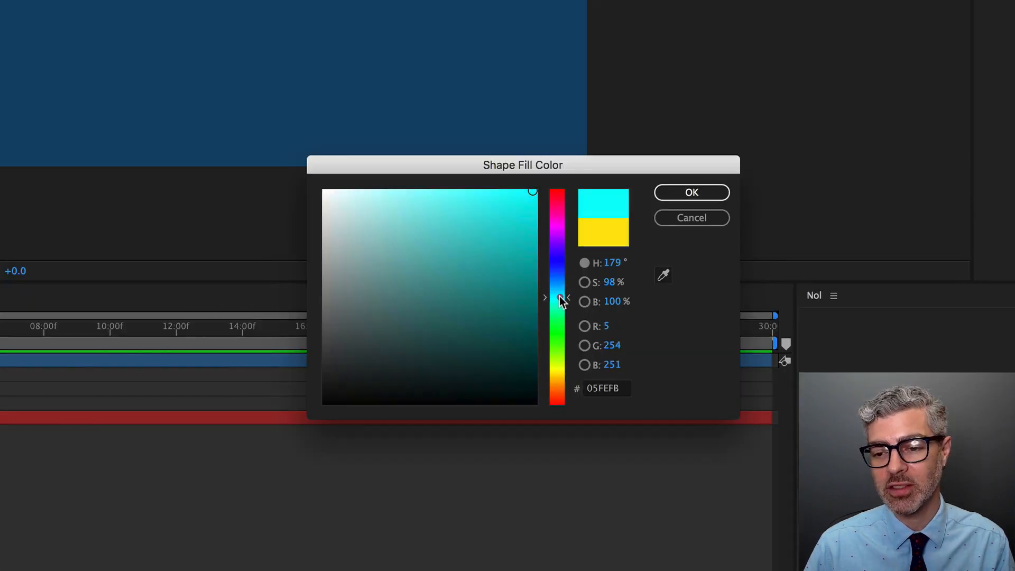
click(557, 230)
click(432, 201)
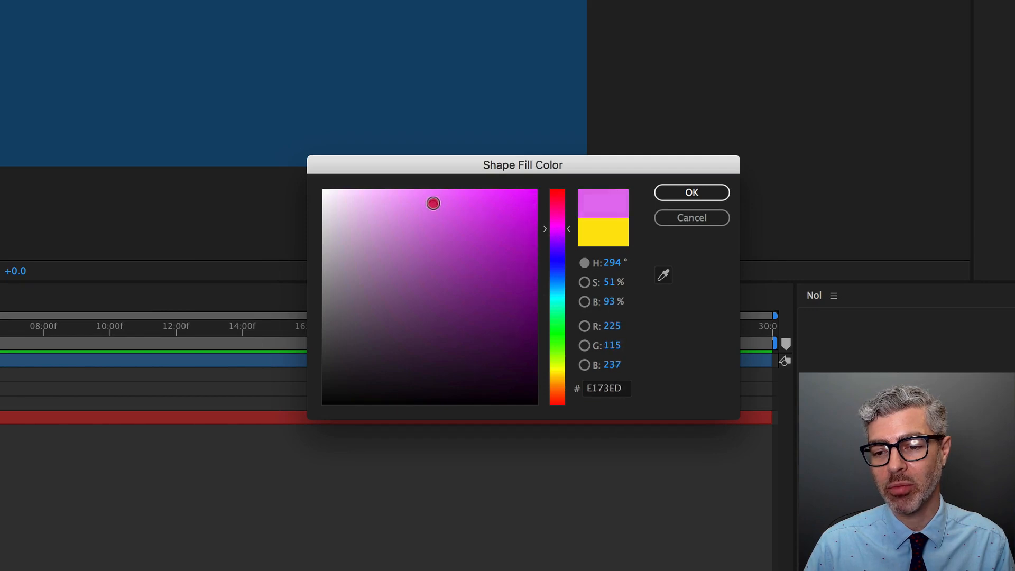
click(435, 190)
click(696, 194)
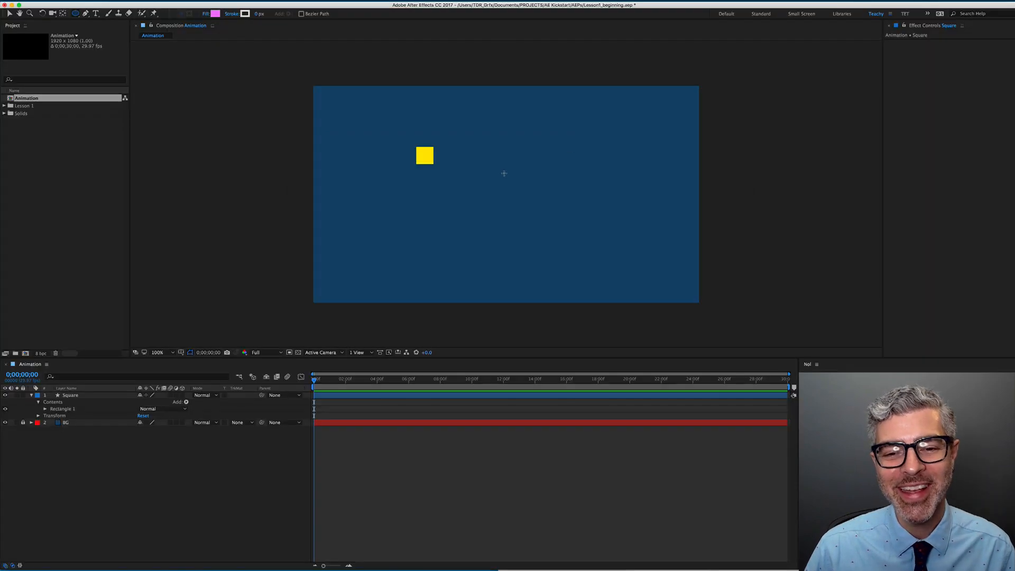
drag(493, 174, 507, 189)
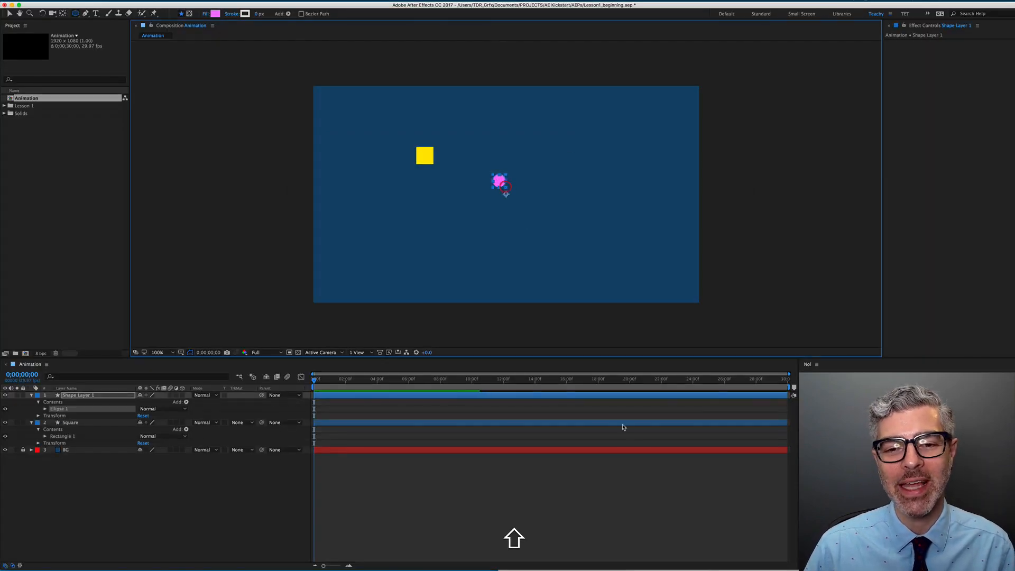
- Rename the pink circle's shape layer as Circle and leave no layer selected
click(654, 497)
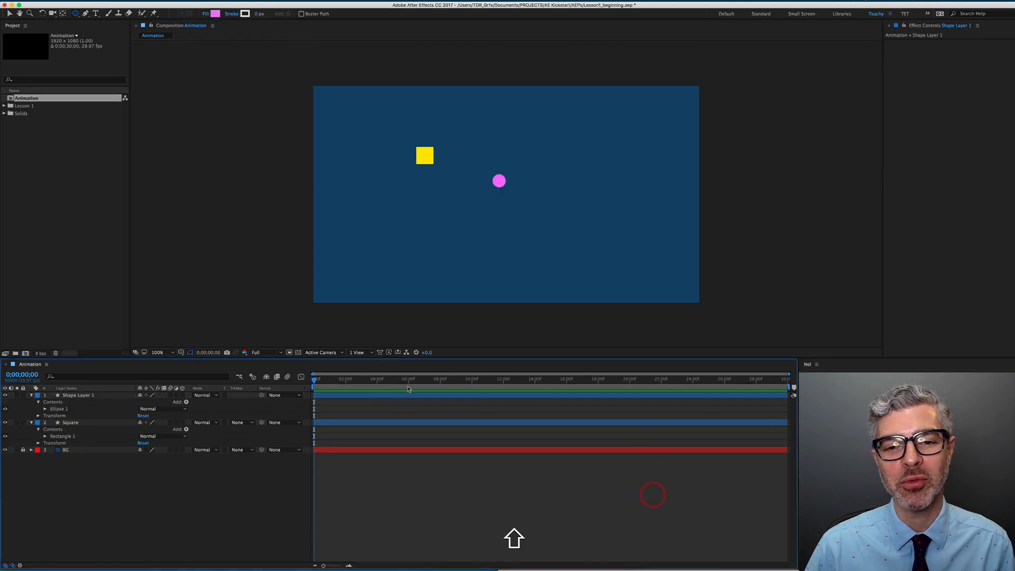
click(82, 397)
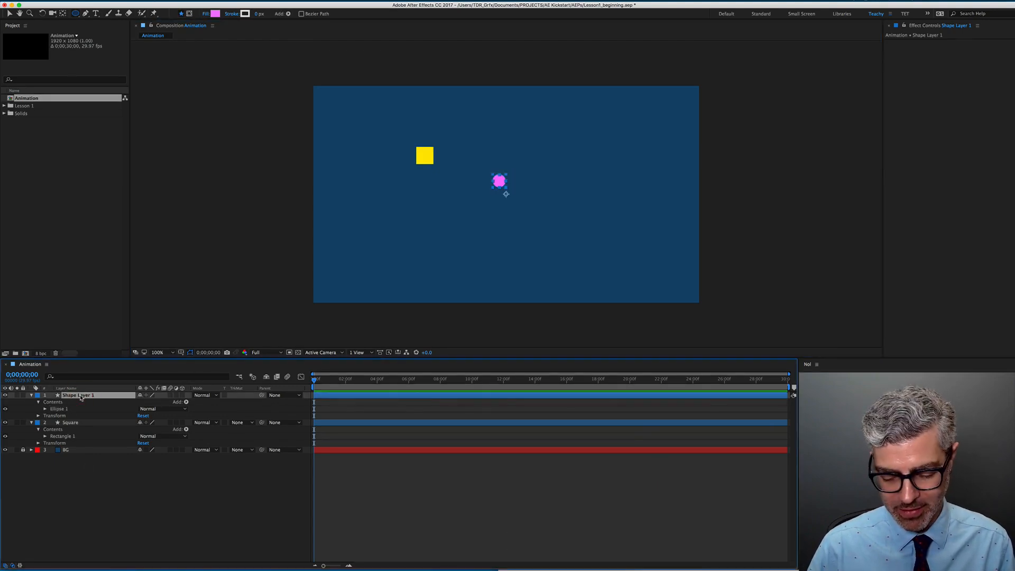
key(Return)
text(C)
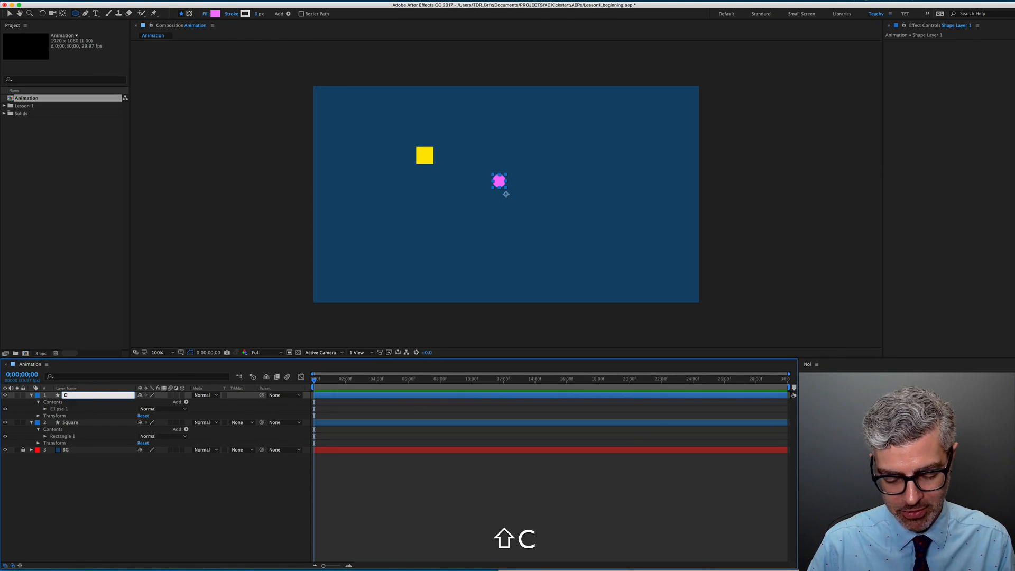
text(ircle)
key(Return)
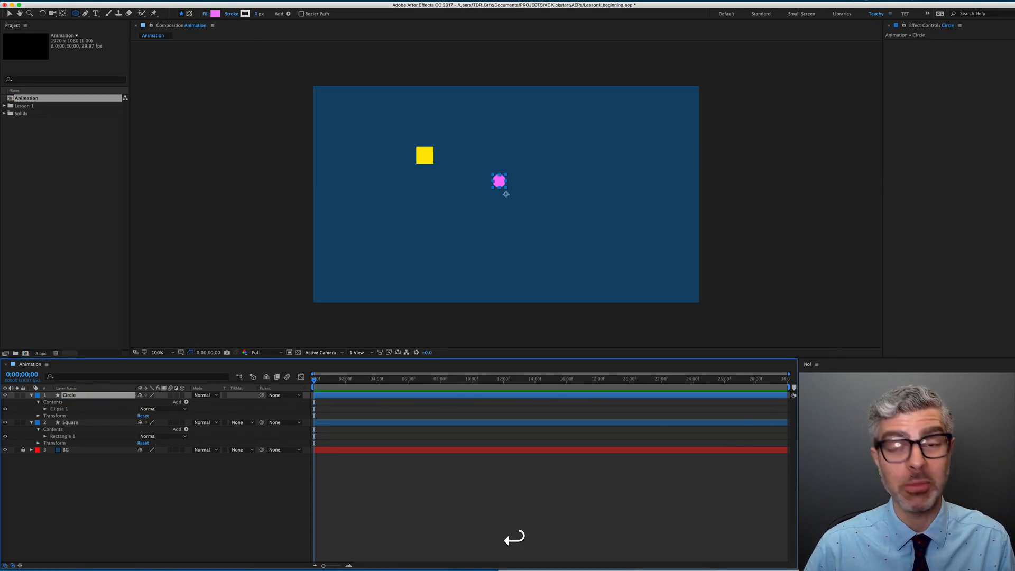
click(456, 512)
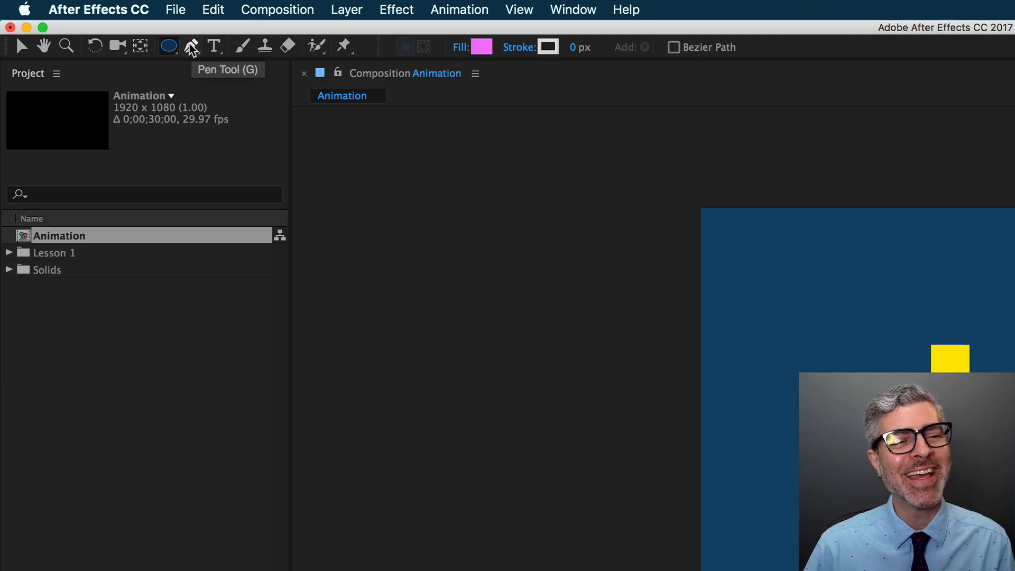
- Choose the Pen tool and set the shape fill to a light green (#93E9B4)
click(191, 48)
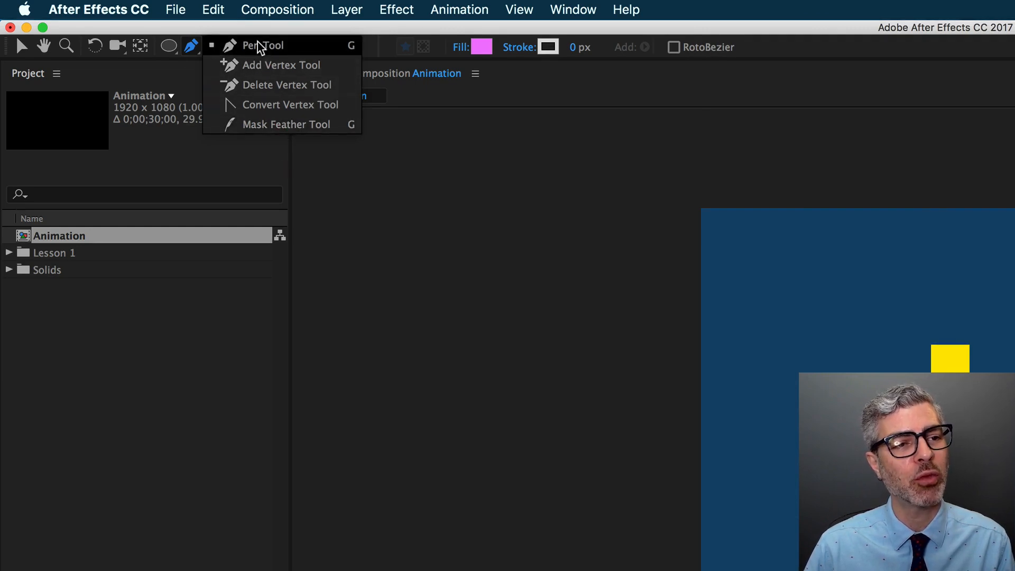
click(294, 49)
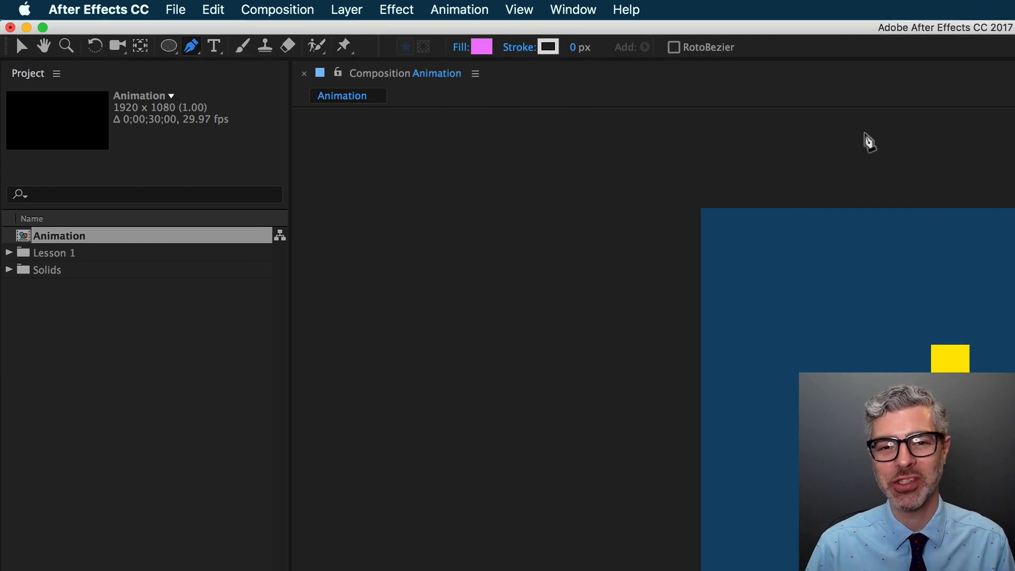
click(480, 47)
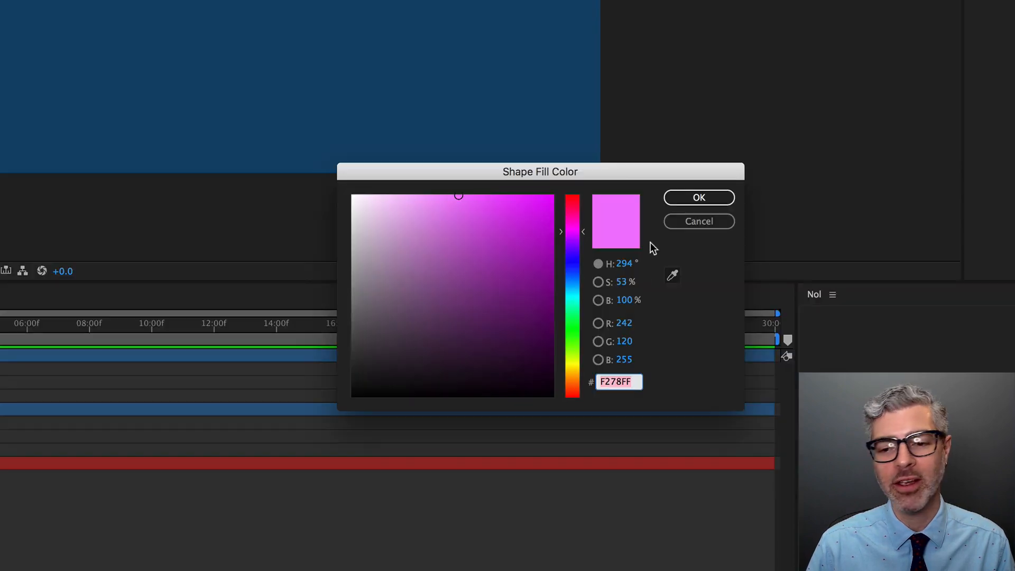
click(570, 314)
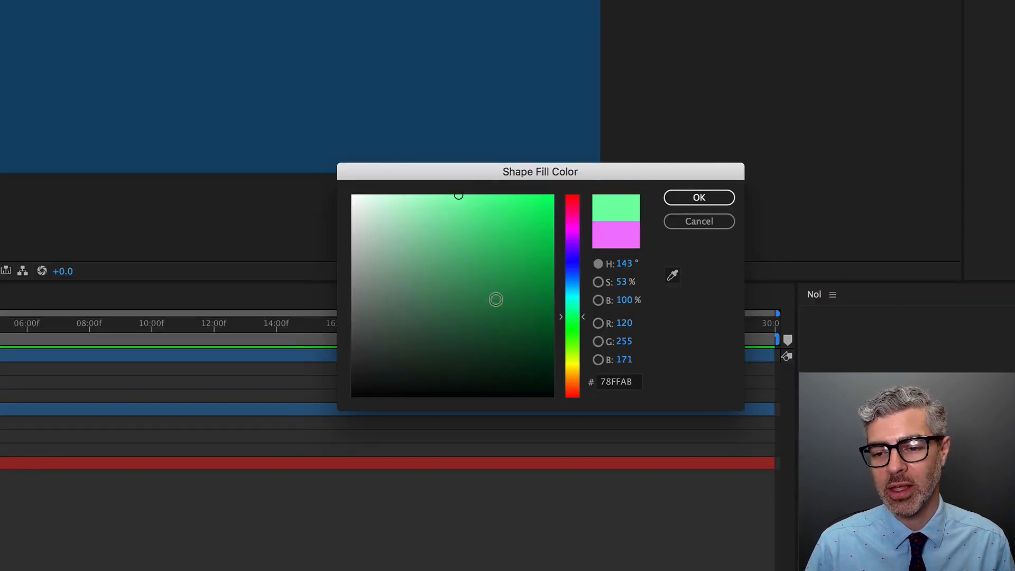
click(481, 248)
click(426, 212)
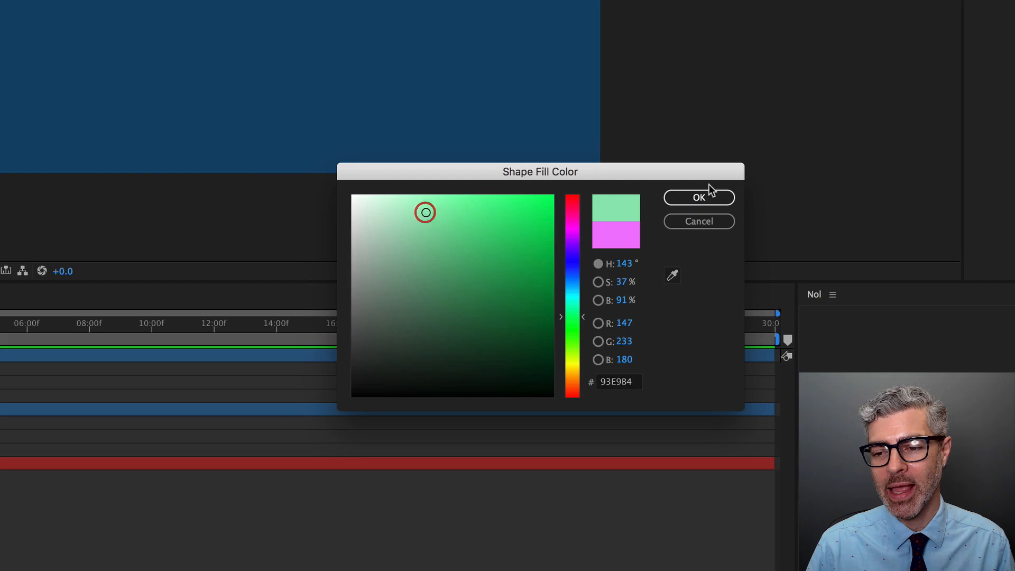
click(699, 197)
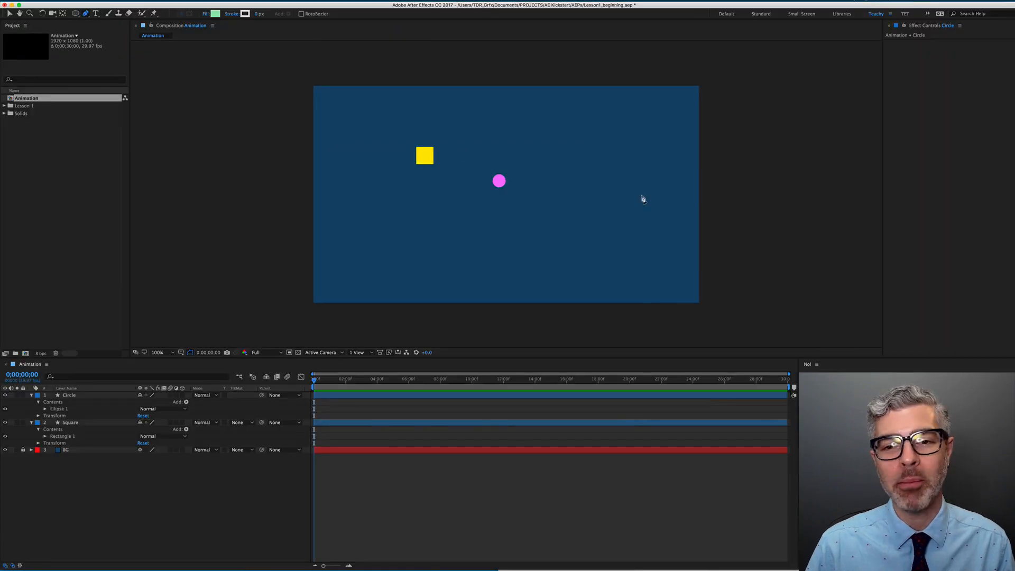
- Draw a closed eight-point polygon with the Pen tool just beside the circle, with a V-shaped notch facing the circle
click(554, 146)
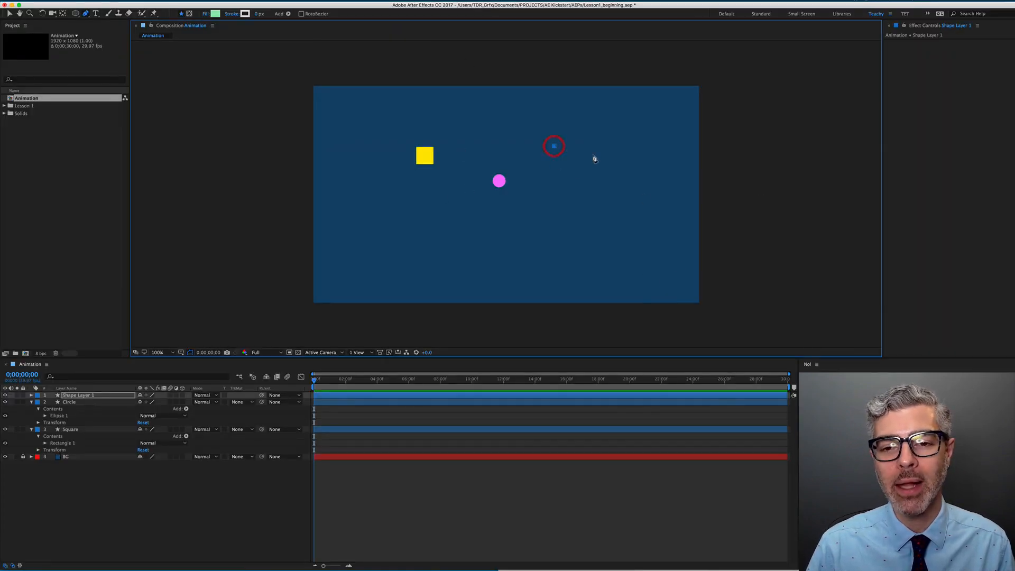
click(596, 156)
click(598, 186)
click(534, 219)
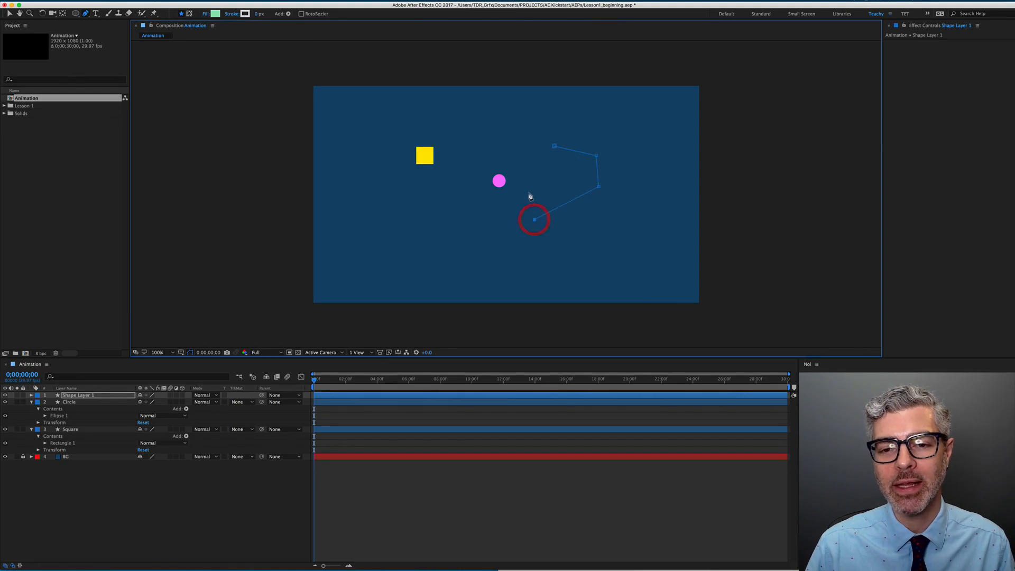
click(529, 193)
click(560, 182)
click(528, 166)
click(520, 137)
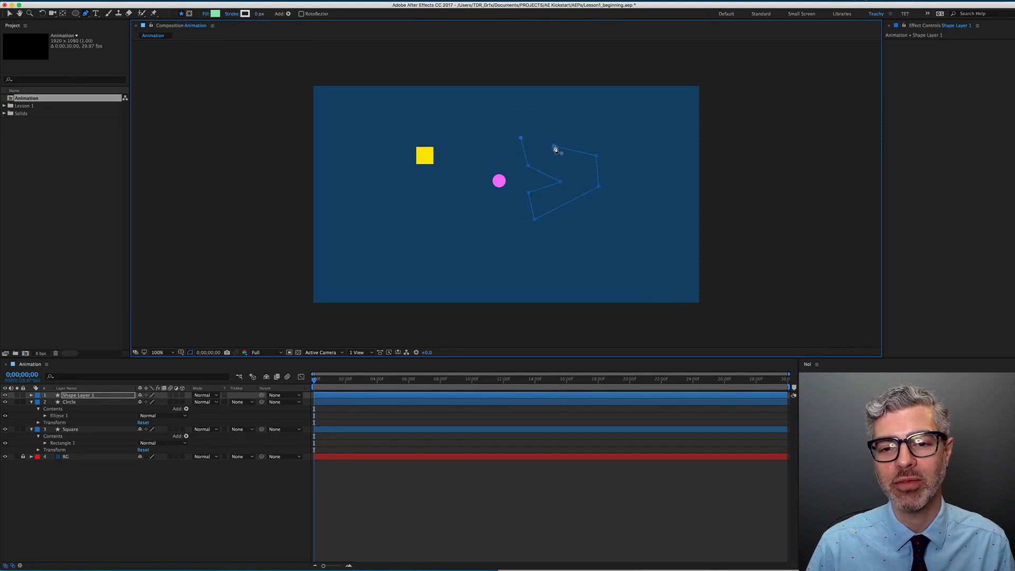
click(554, 147)
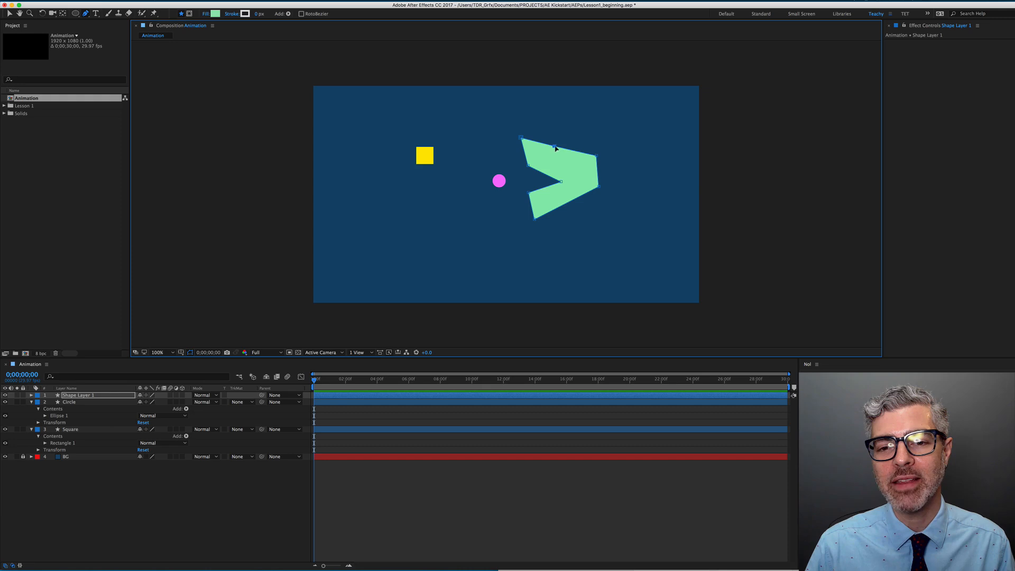
- Undo the polygon's closing and its last vertex, place that upper vertex nearer the first point and close the path again
key(super+z)
key(super+z)
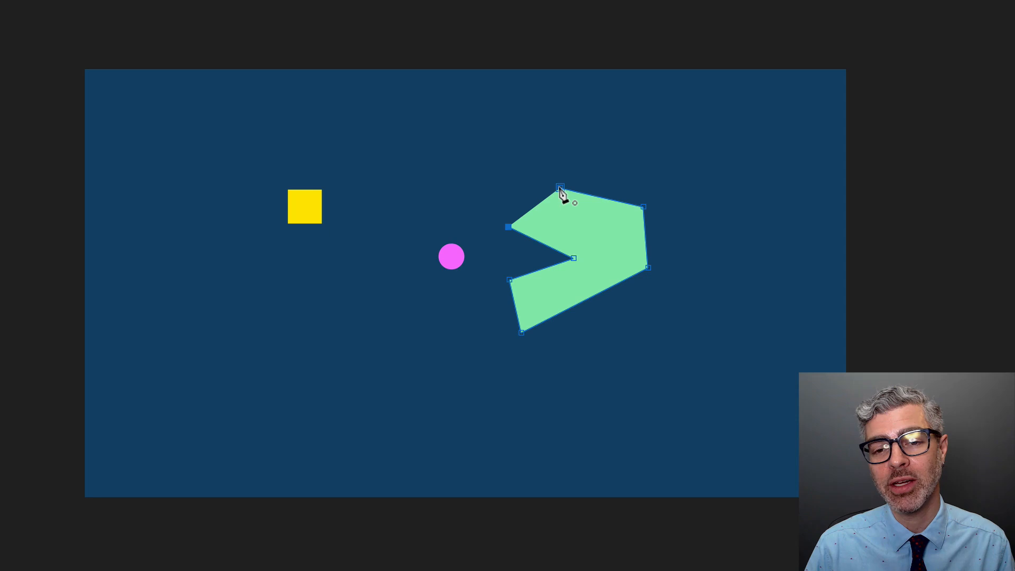
click(514, 170)
click(560, 188)
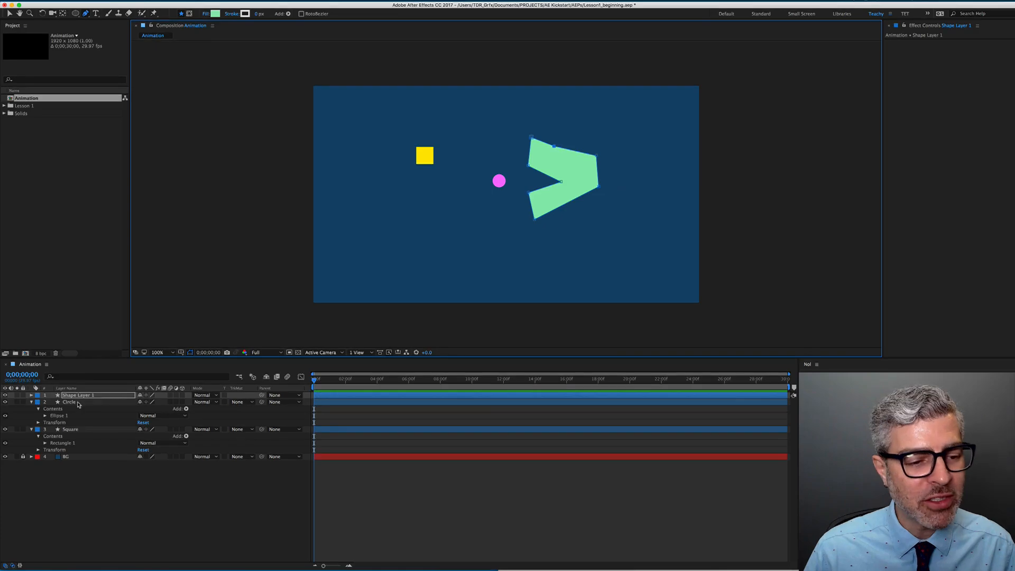
- Rename the green shape's layer as Polygon
click(84, 396)
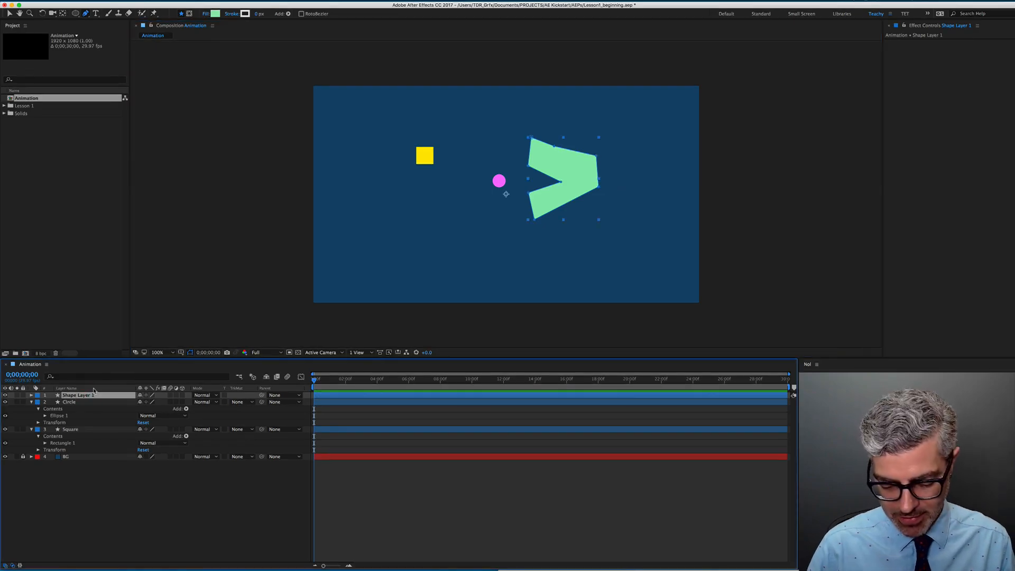
key(Return)
text(Poly)
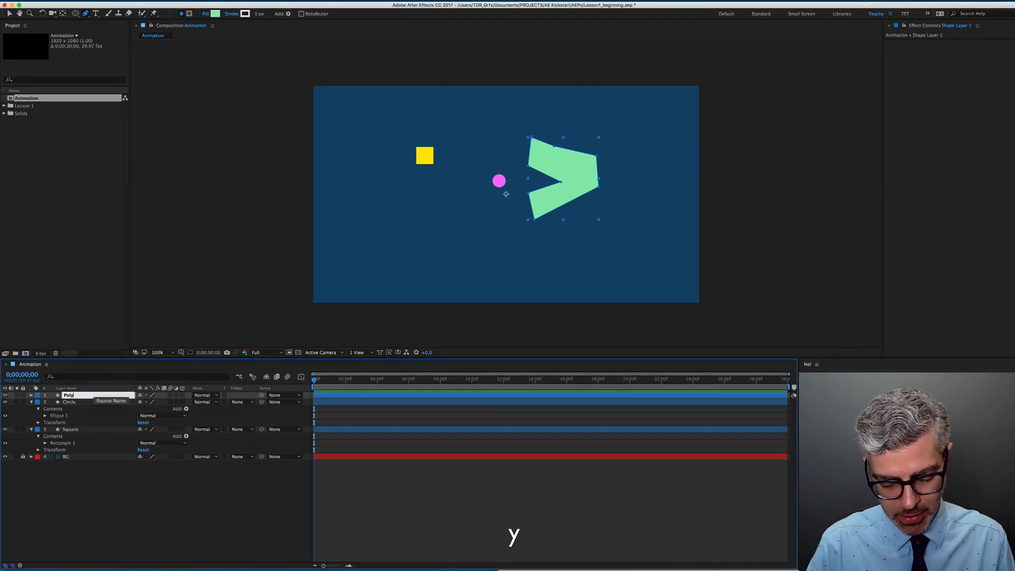
text(gon)
key(Return)
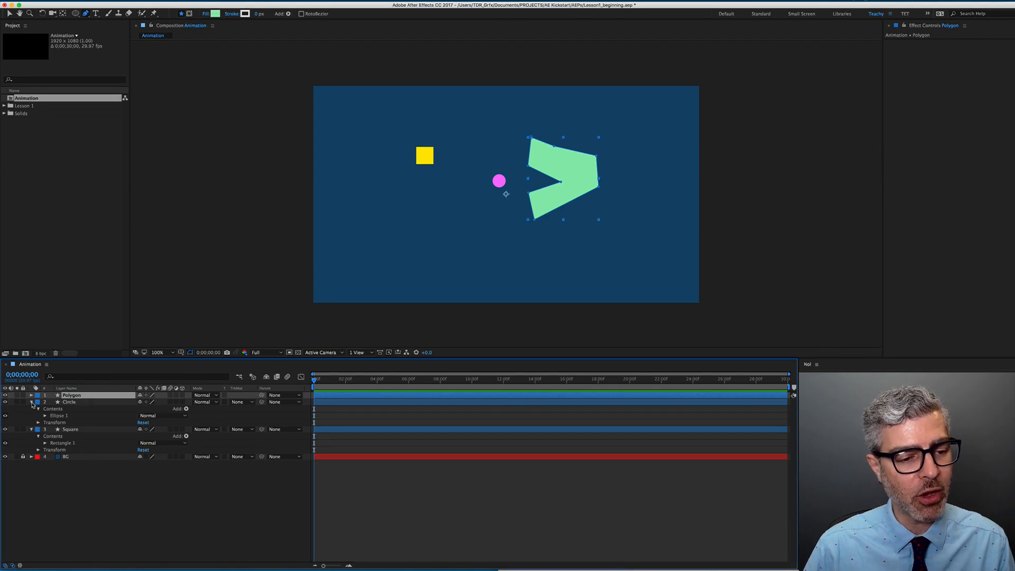
- Collapse the properties of the Circle and Square layers and leave no layer selected
click(32, 402)
click(32, 409)
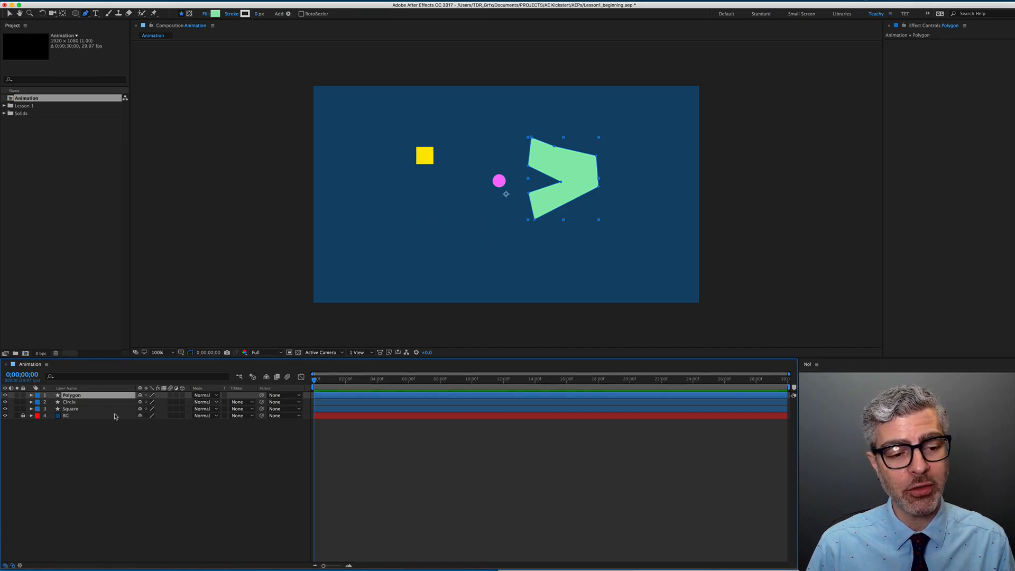
click(28, 485)
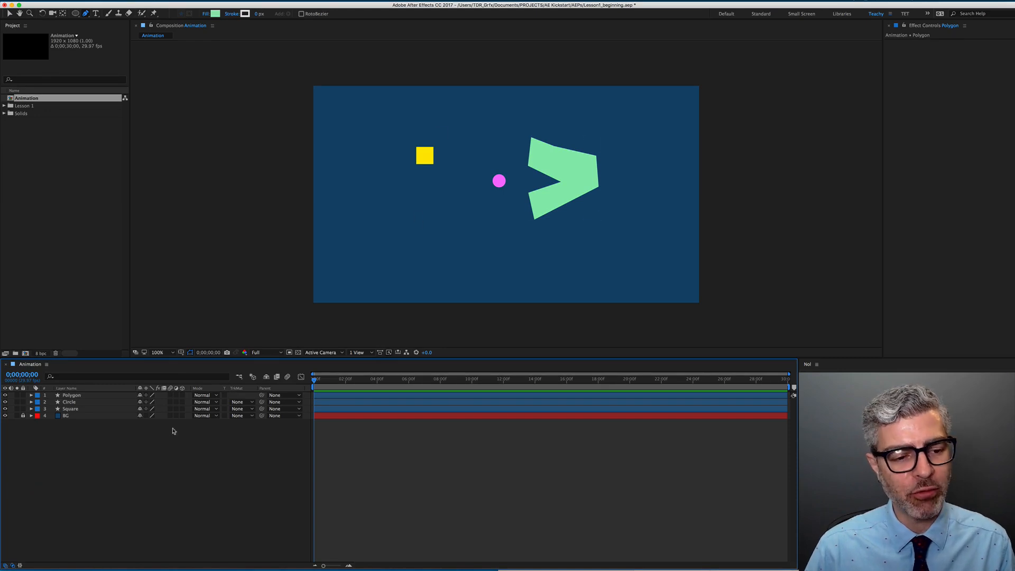
- Scrub the current time to about 27 seconds and back to about 5 seconds, and select the Square layer
drag(316, 381, 747, 386)
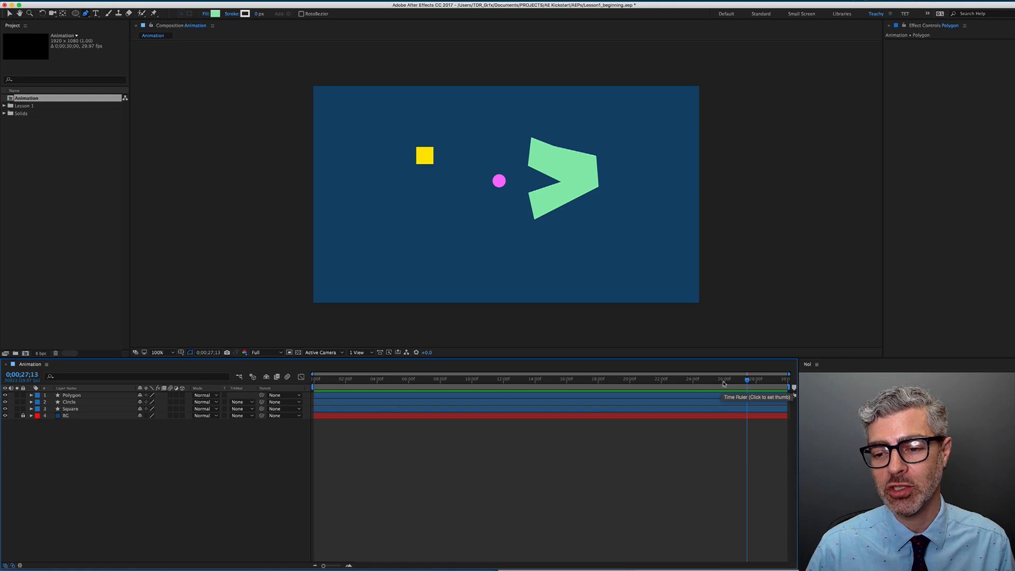
drag(723, 380, 389, 404)
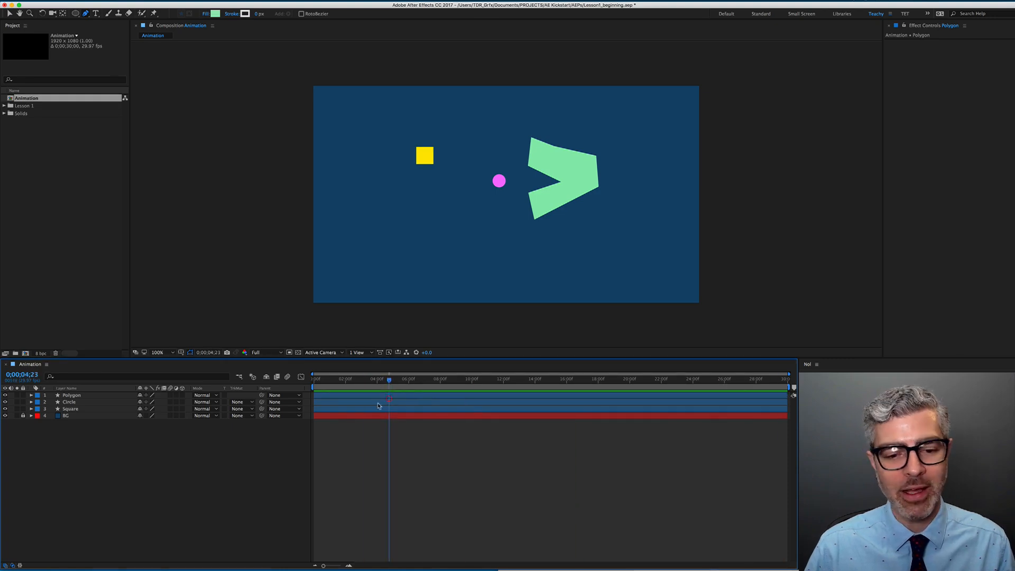
click(347, 408)
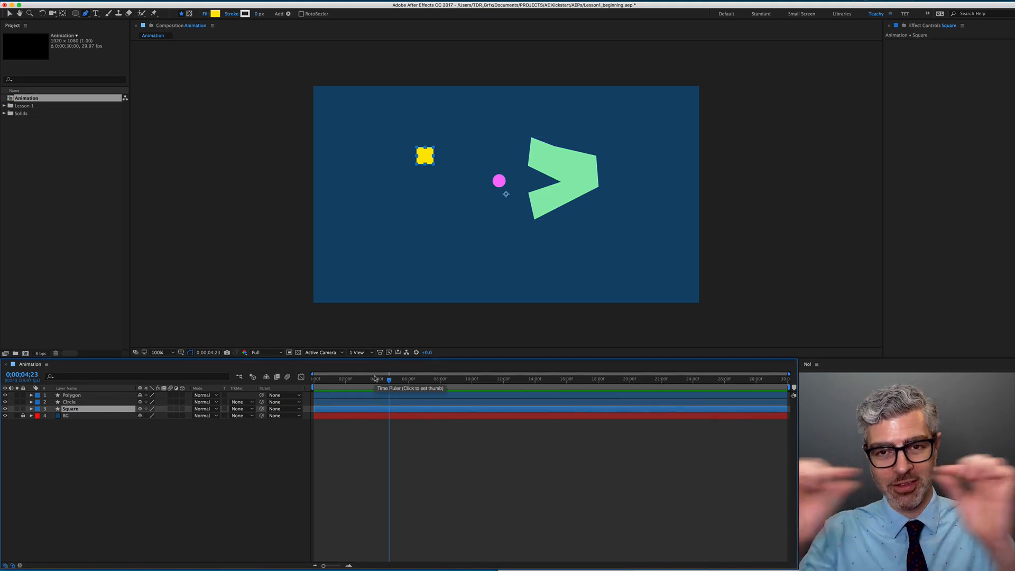
- Select the green polygon with the Selection tool and set its layer's label colour to Green
key(v)
click(558, 171)
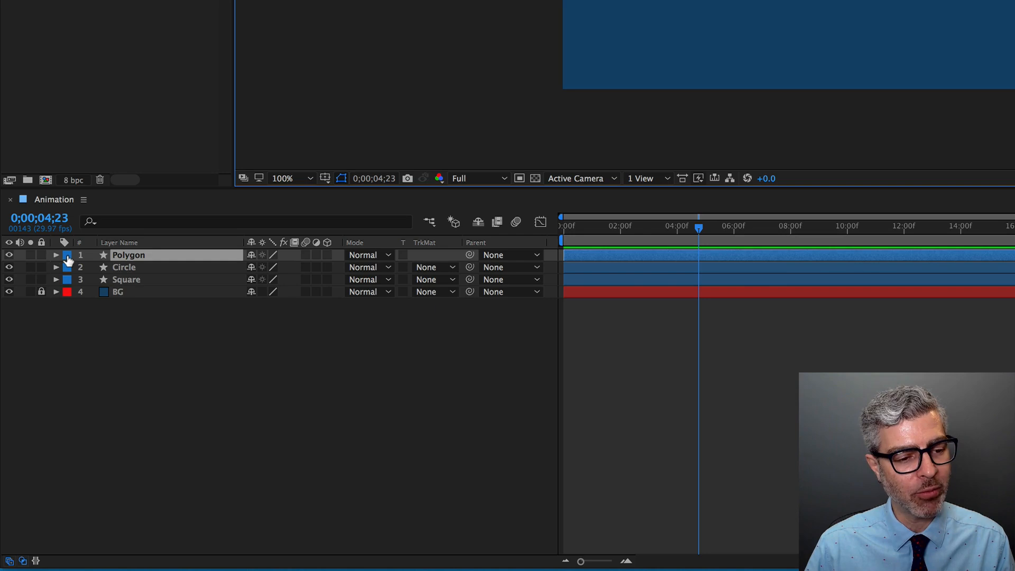
click(66, 256)
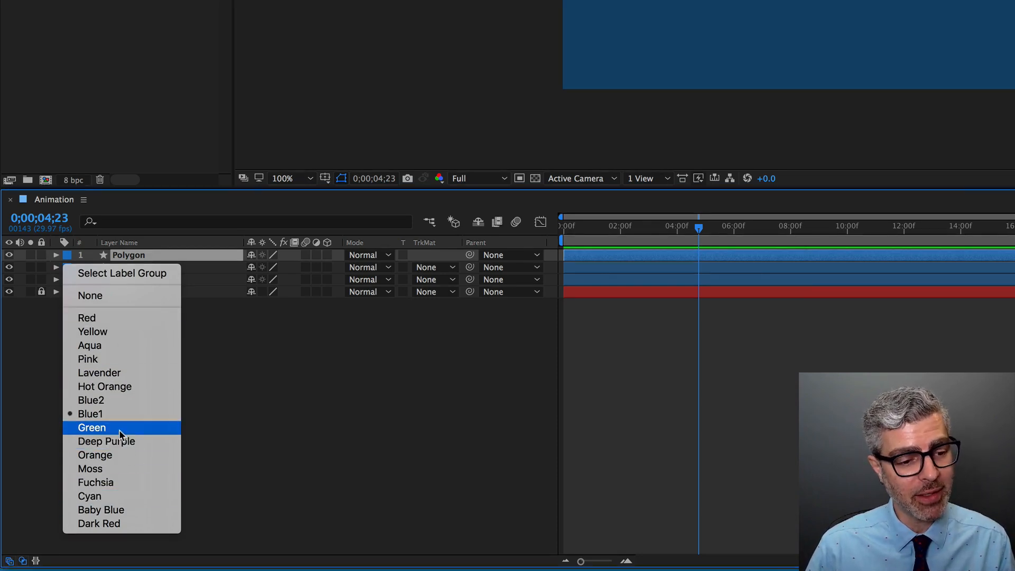
click(89, 426)
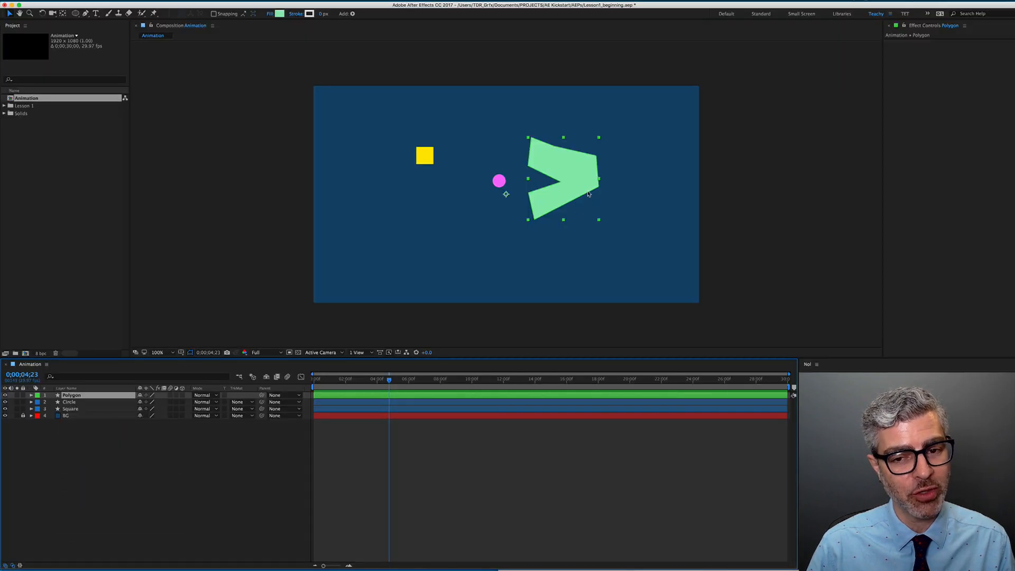
- Set the Circle layer's label colour to Pink
click(72, 403)
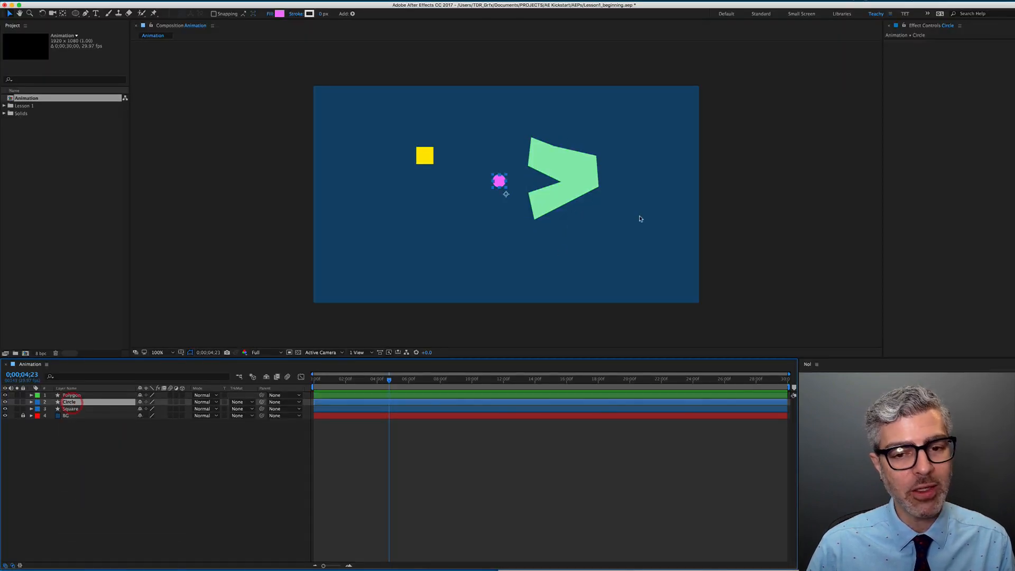
click(37, 404)
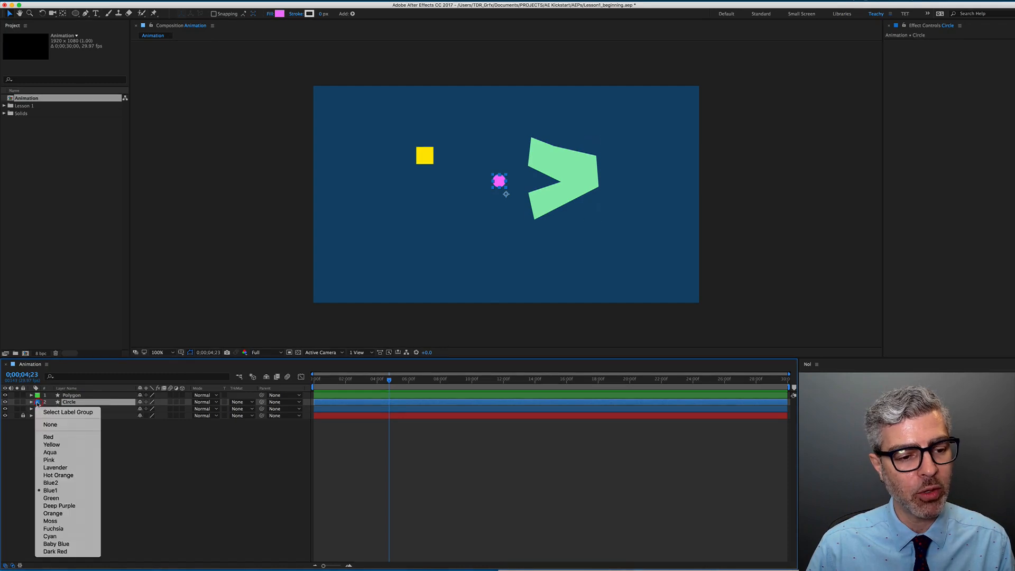
click(49, 461)
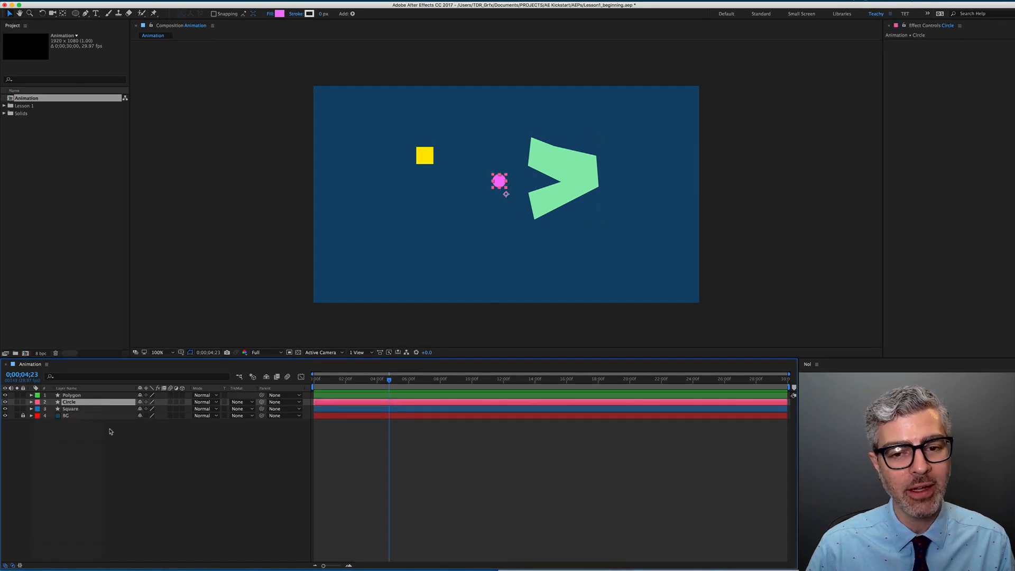
- Set the Square layer's label colour to Yellow
click(66, 409)
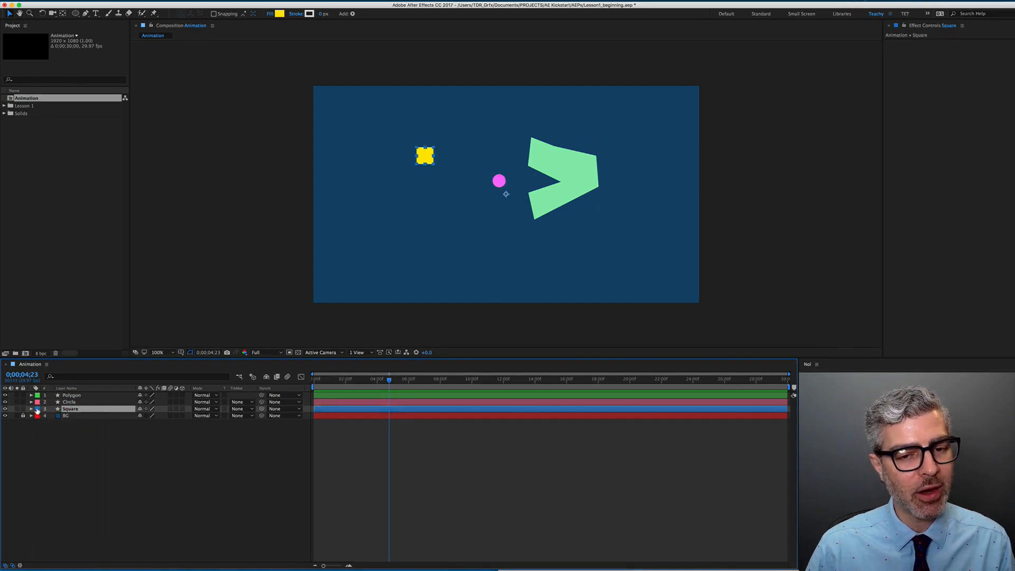
click(37, 409)
click(51, 451)
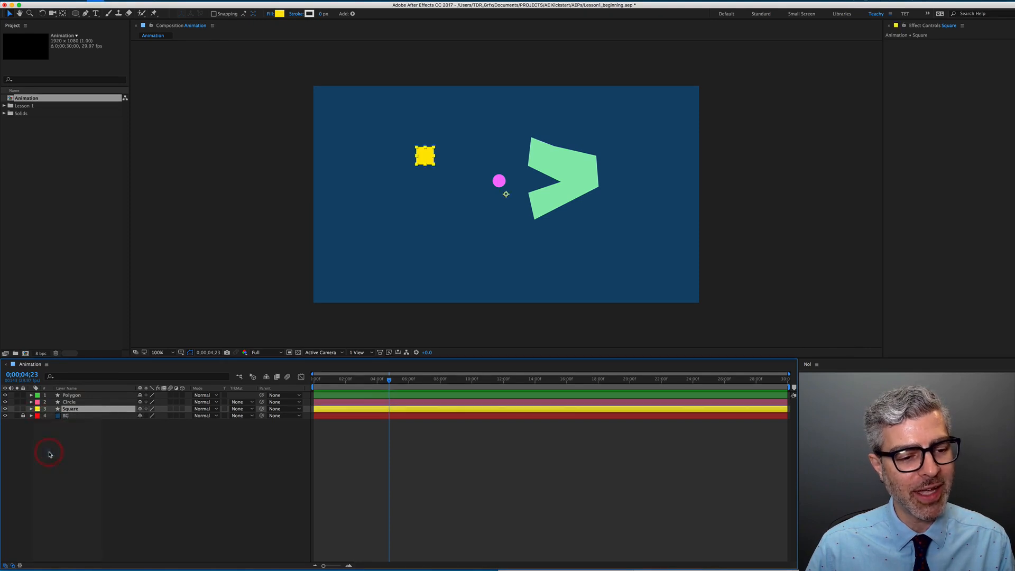
- Unlock the BG layer, set its label colour to Blue2 and lock it again
click(102, 447)
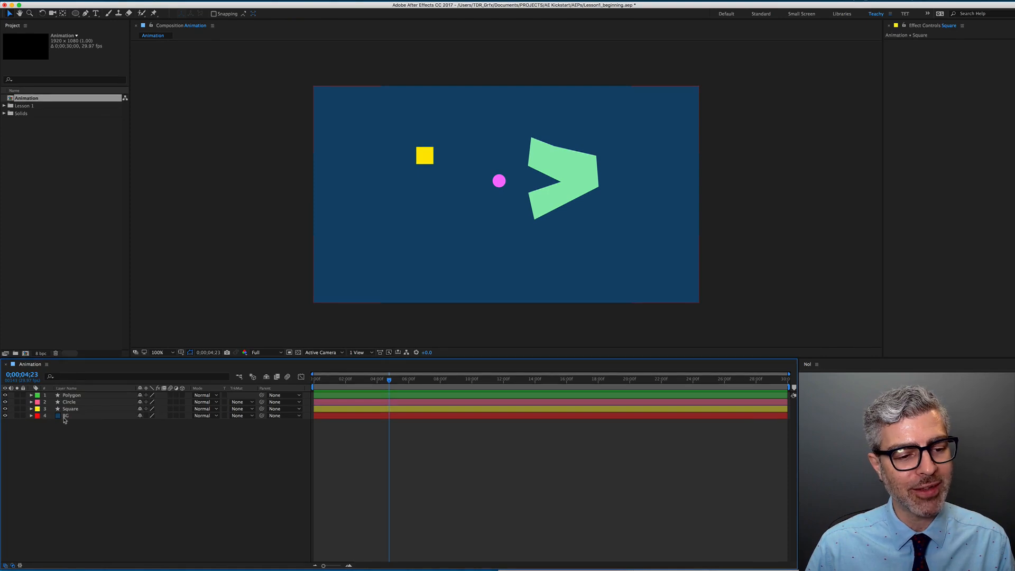
click(70, 417)
click(37, 416)
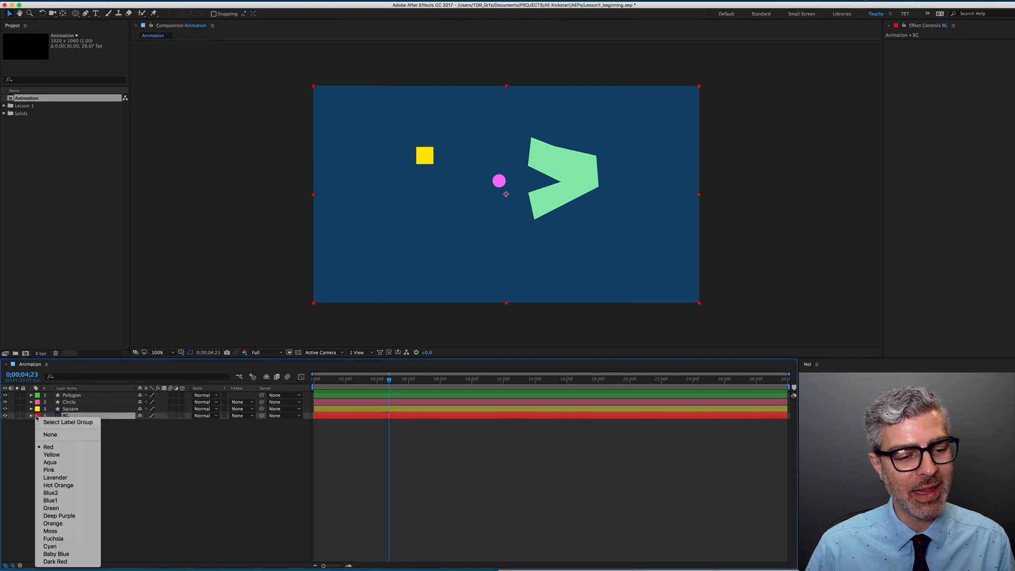
click(63, 493)
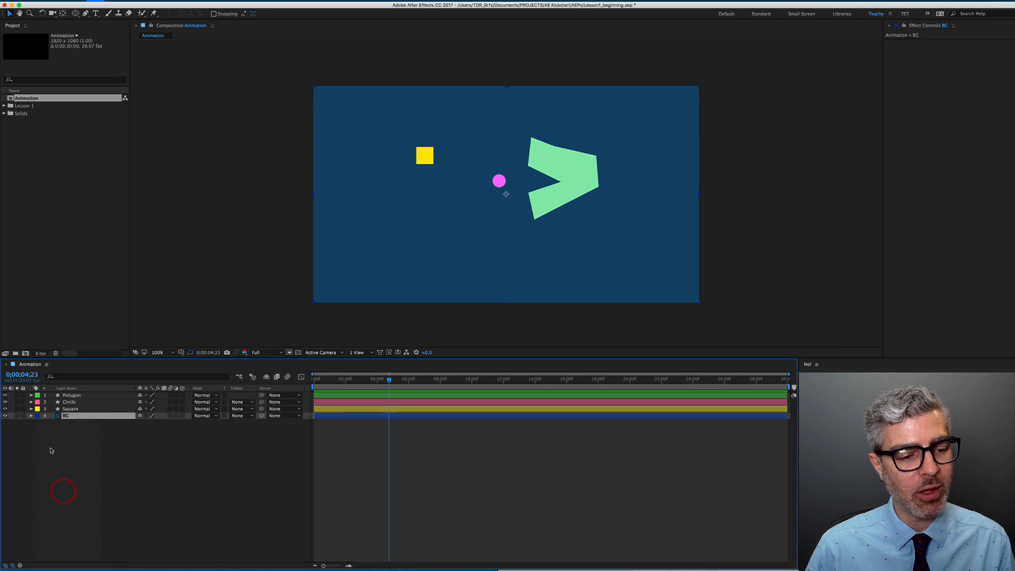
click(23, 415)
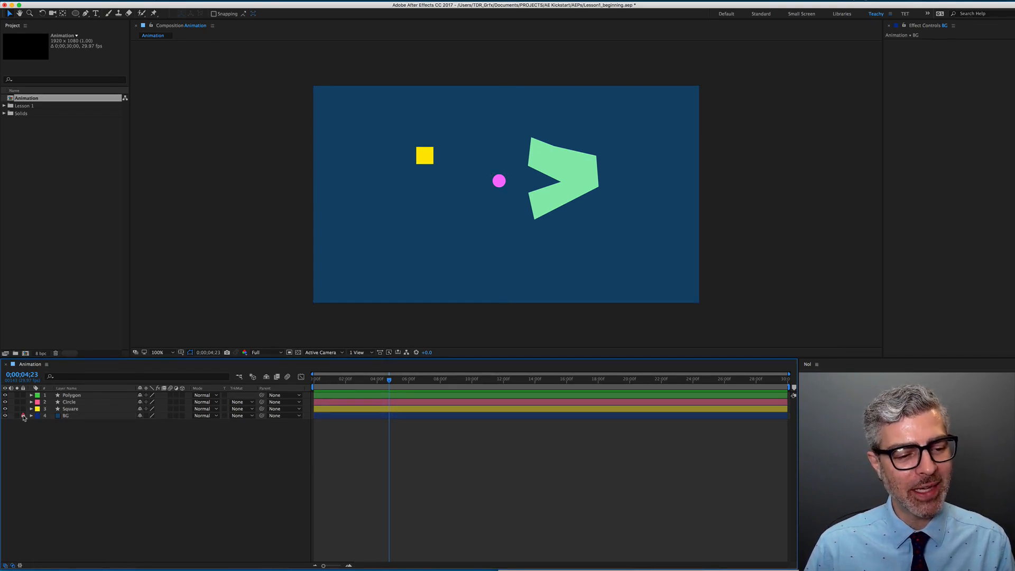
- Select the Polygon layer, switch to the Circle layer, and return the current time to 0;00;00;00
click(415, 395)
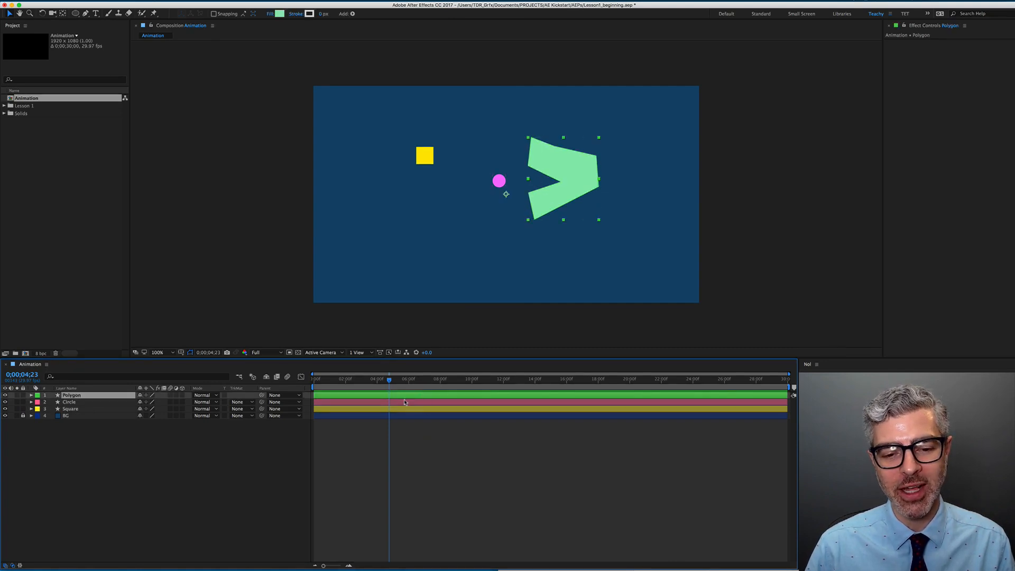
click(444, 401)
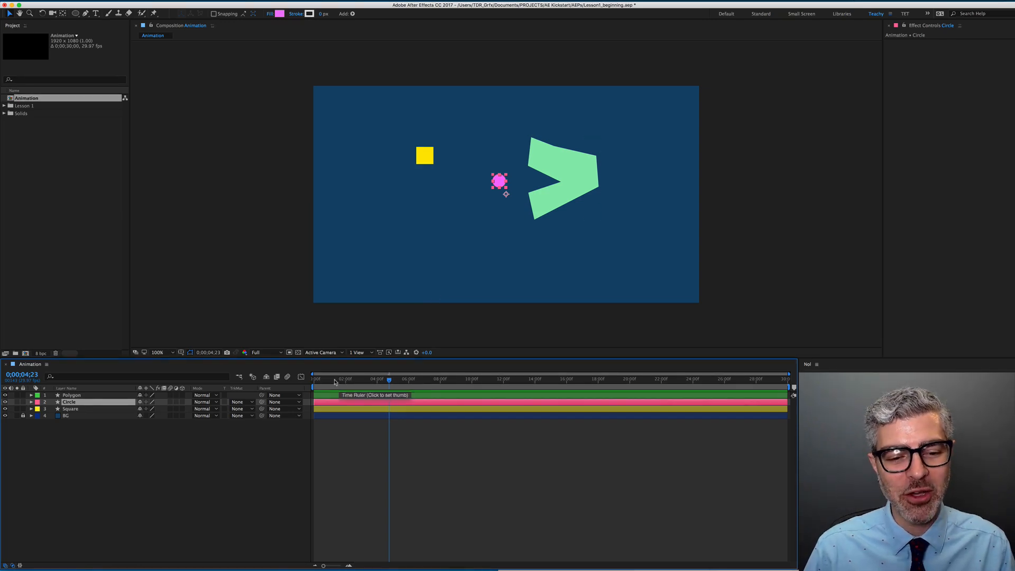
drag(336, 382, 292, 380)
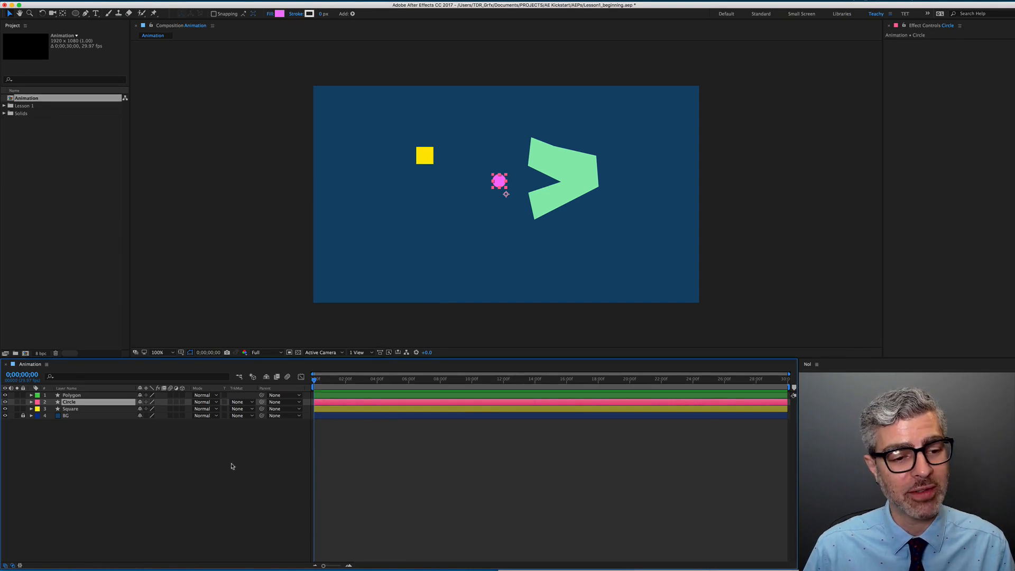
- Expand the Polygon layer's Transform properties and select its Anchor Point property
click(38, 397)
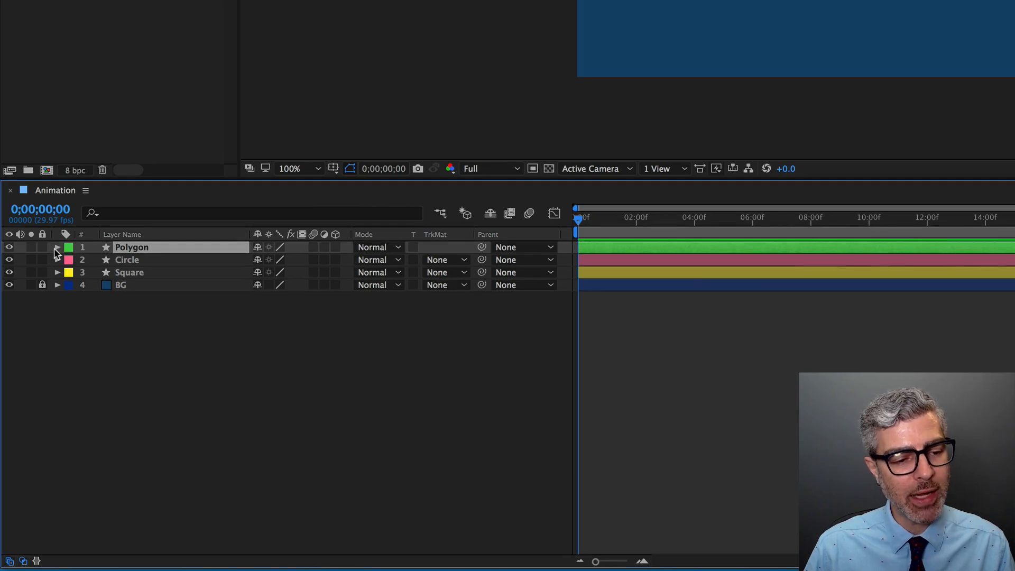
click(56, 247)
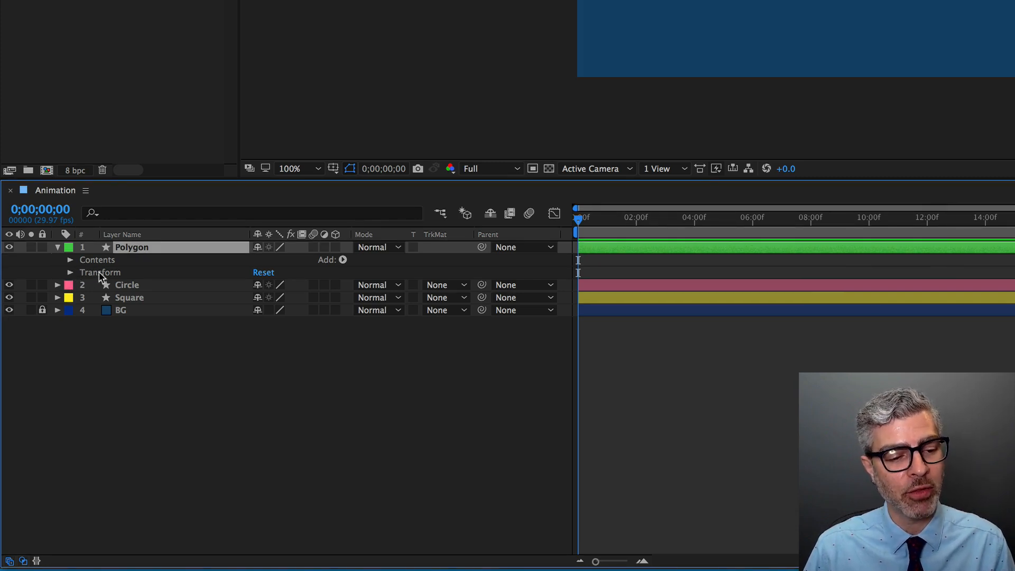
click(70, 272)
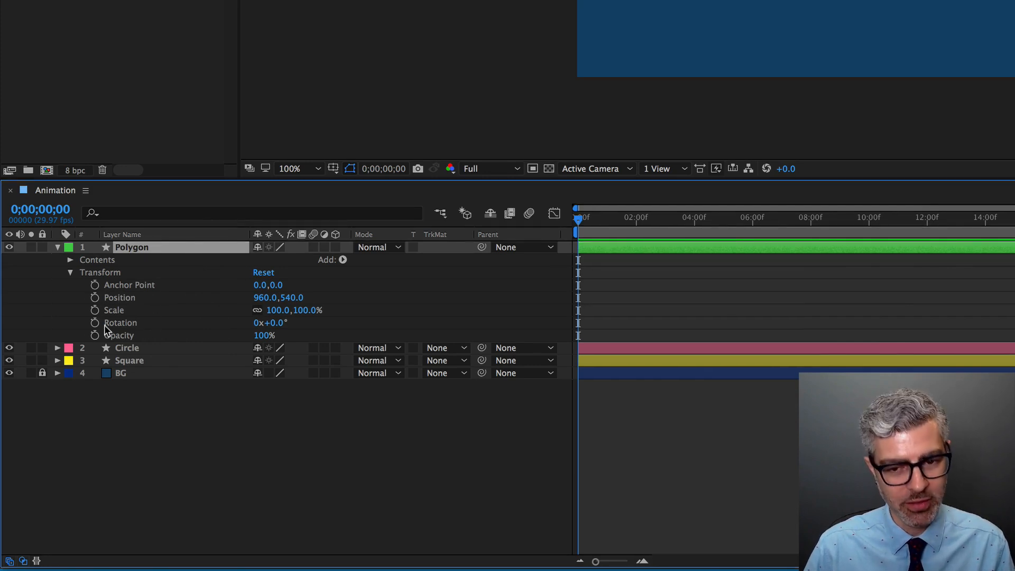
click(120, 286)
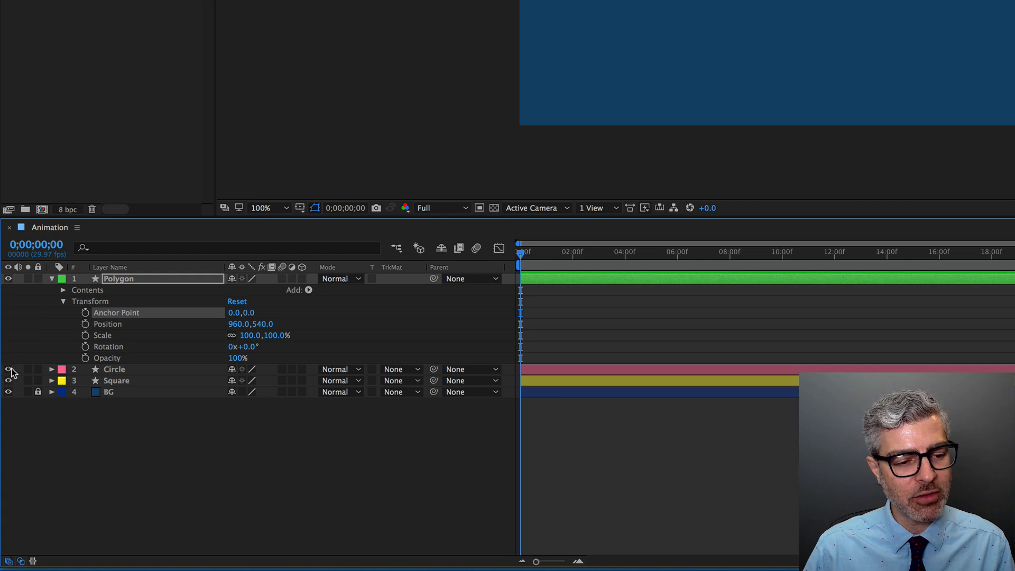
- Hide the Circle and Square layers so that only the polygon shows over the background
click(6, 450)
click(5, 457)
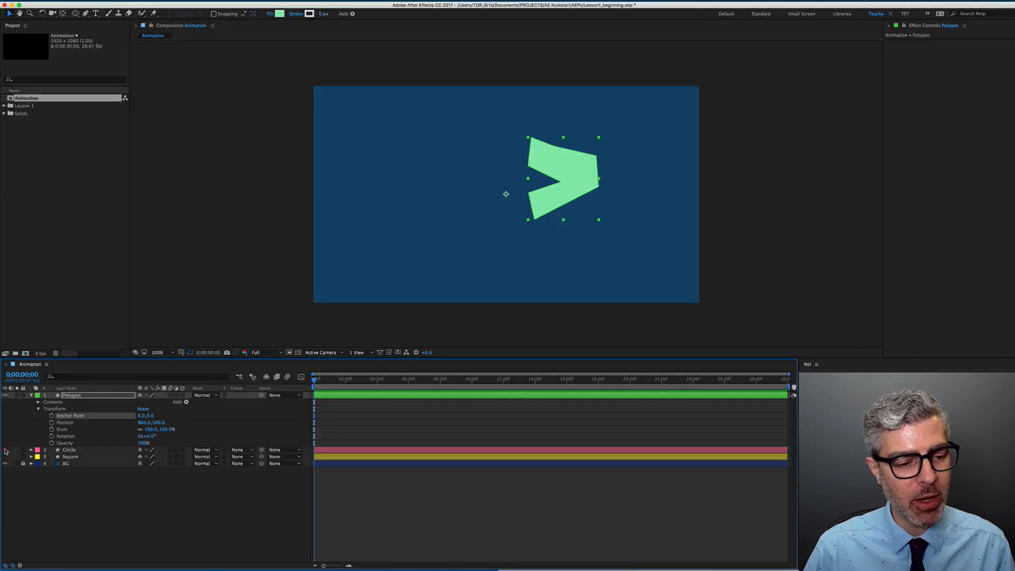
drag(6, 450, 6, 456)
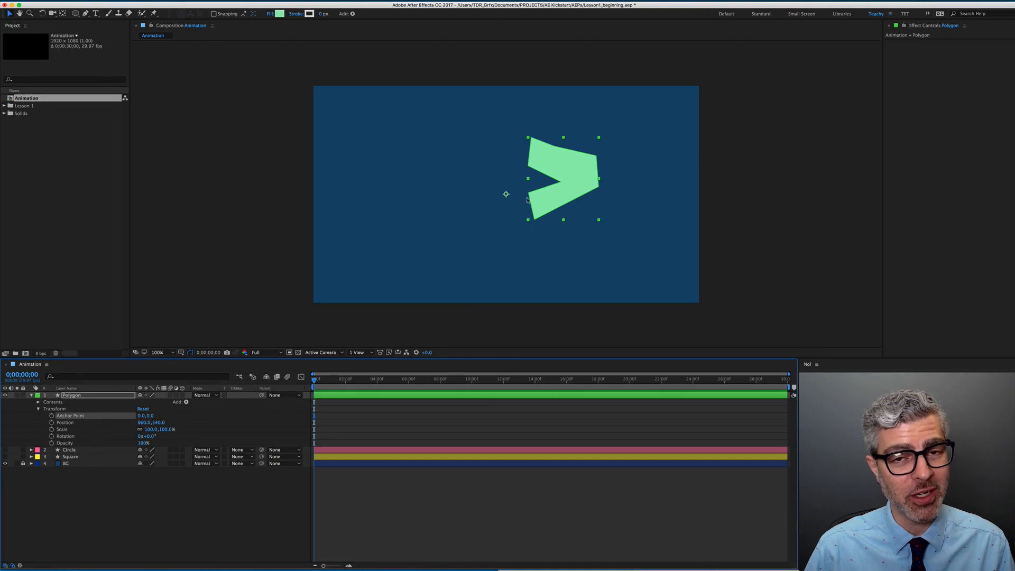
- Display the Title/Action Safe overlay and compare the polygon's anchor point with the composition's centre mark
scroll(555, 196, up, 2)
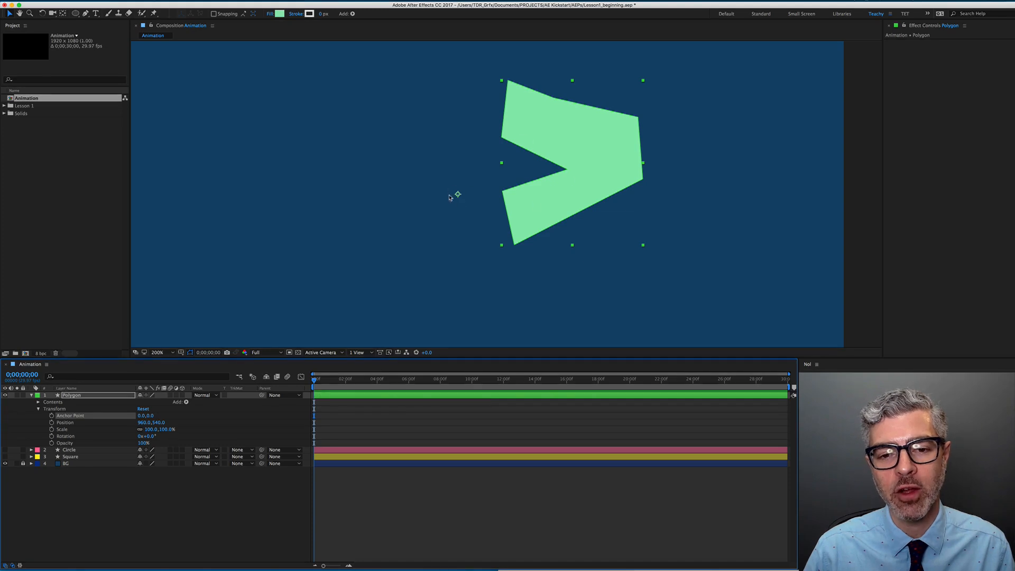
scroll(463, 201, down, 2)
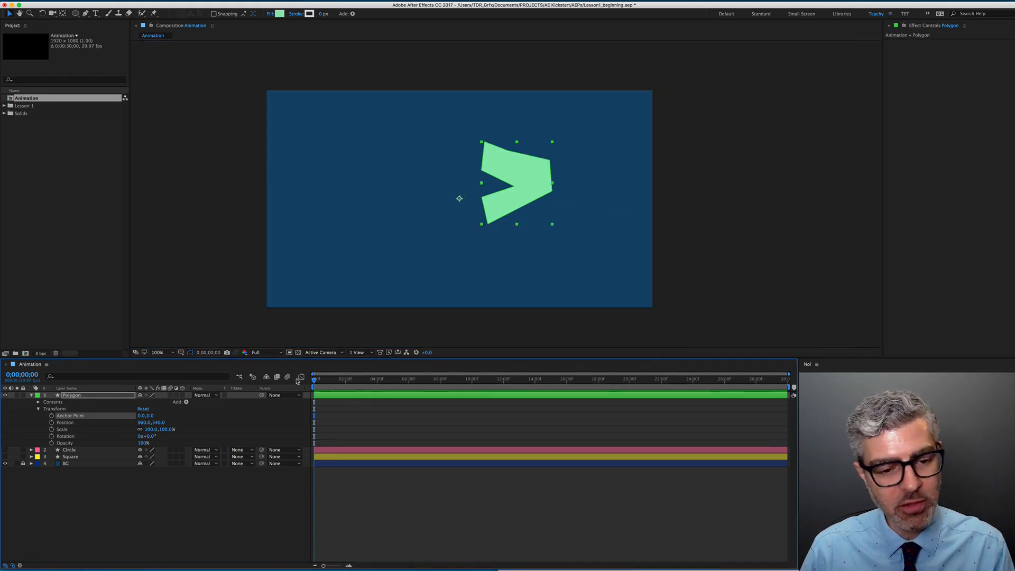
click(181, 352)
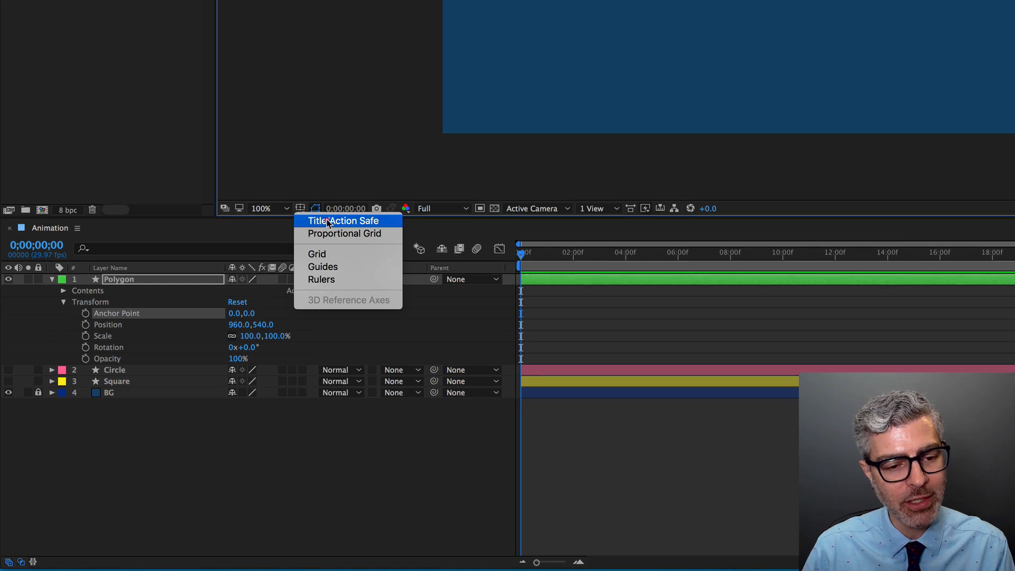
click(350, 222)
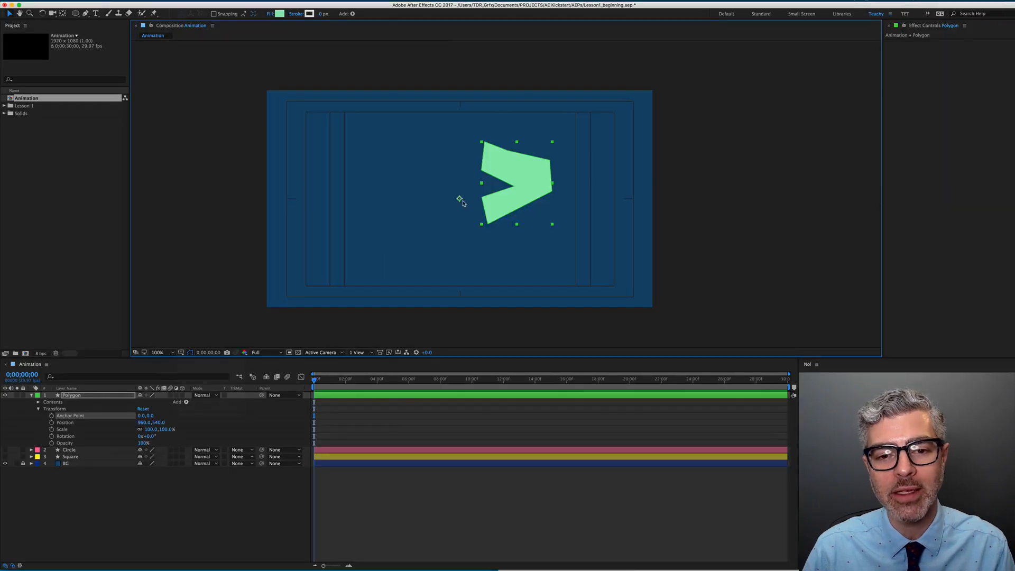
scroll(460, 203, up, 5)
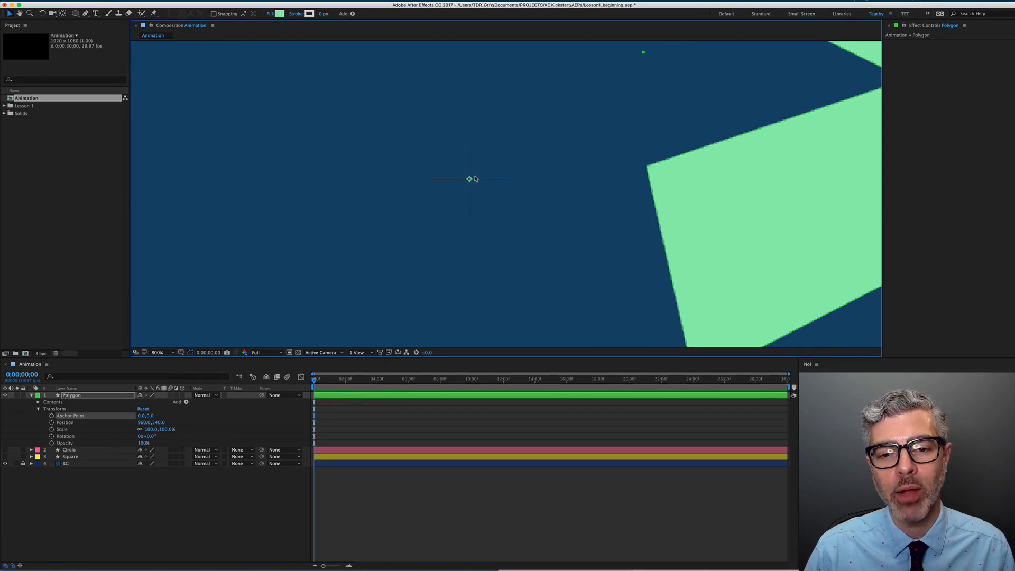
scroll(470, 195, down, 3)
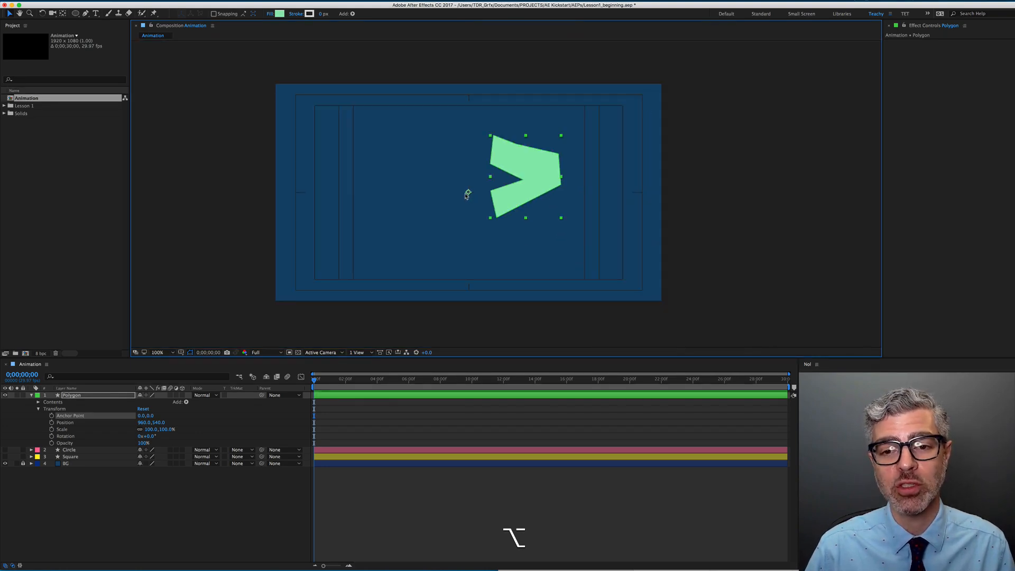
scroll(468, 195, down, 2)
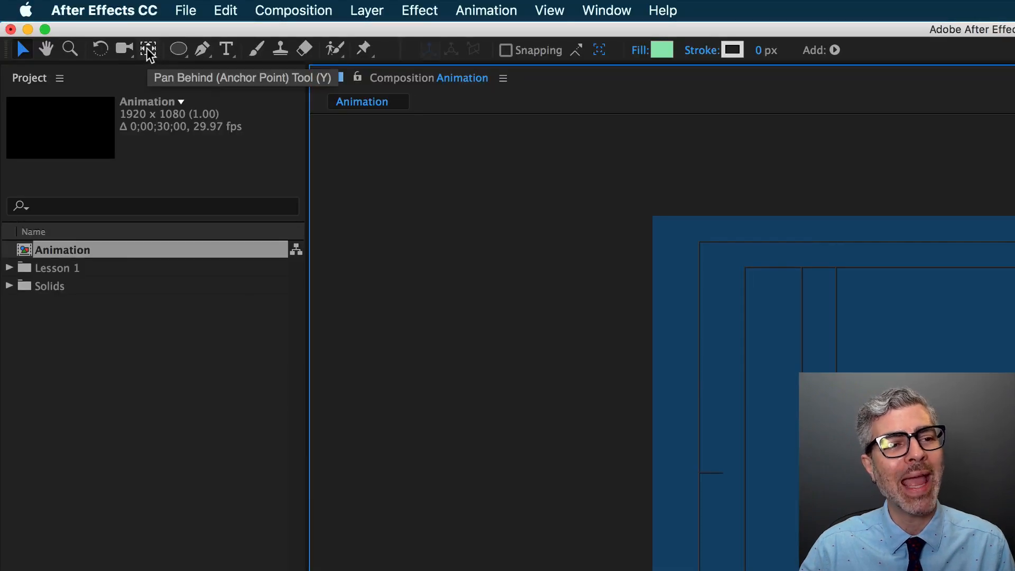
- Try moving the polygon's anchor point onto the shape with the Pan Behind tool, undo it, and return to the Selection tool
click(148, 49)
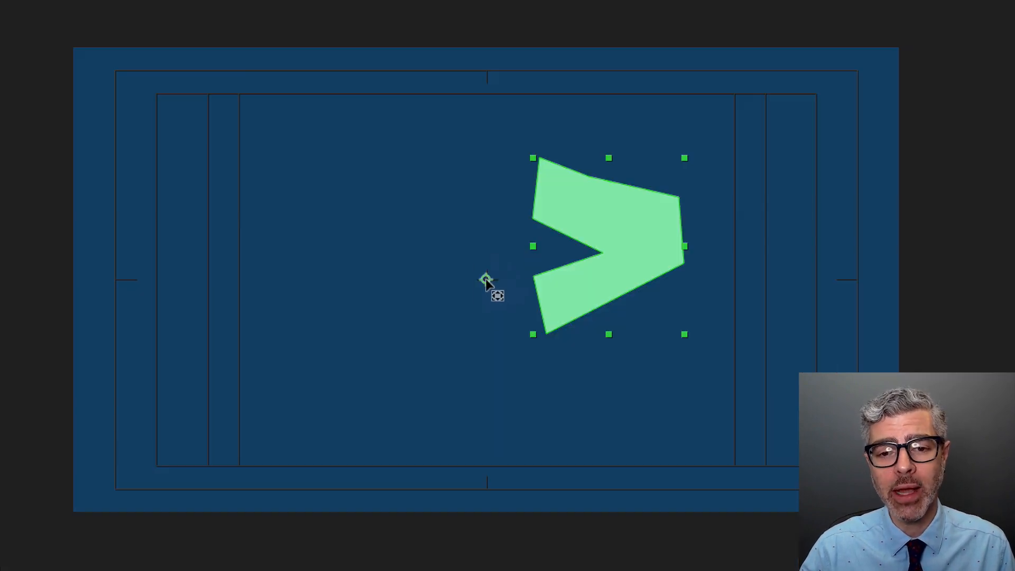
mouse_move(486, 280)
mouse_down()
mouse_move(634, 276)
mouse_move(489, 283)
mouse_move(600, 270)
mouse_move(589, 240)
mouse_up()
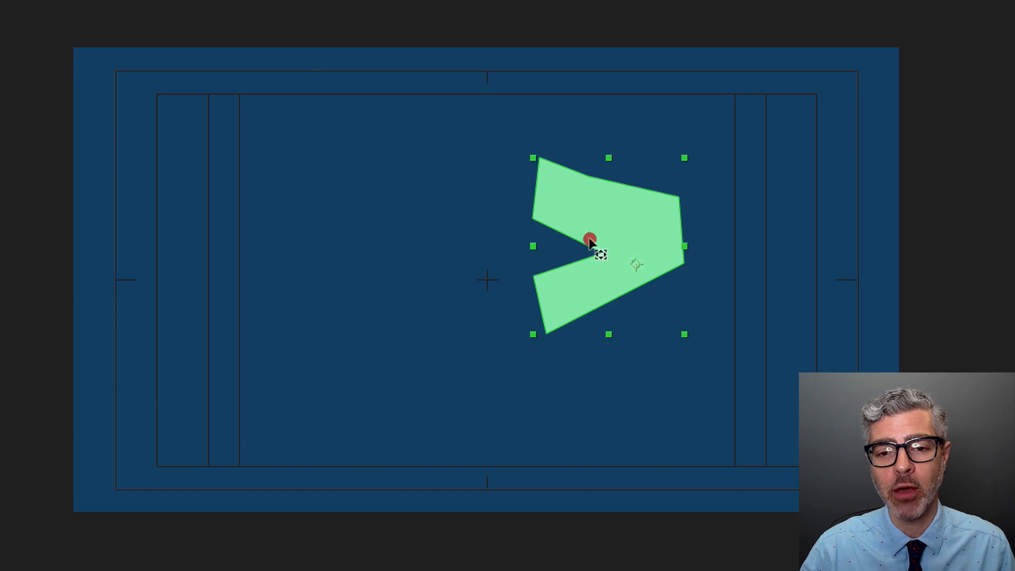
key(super+z)
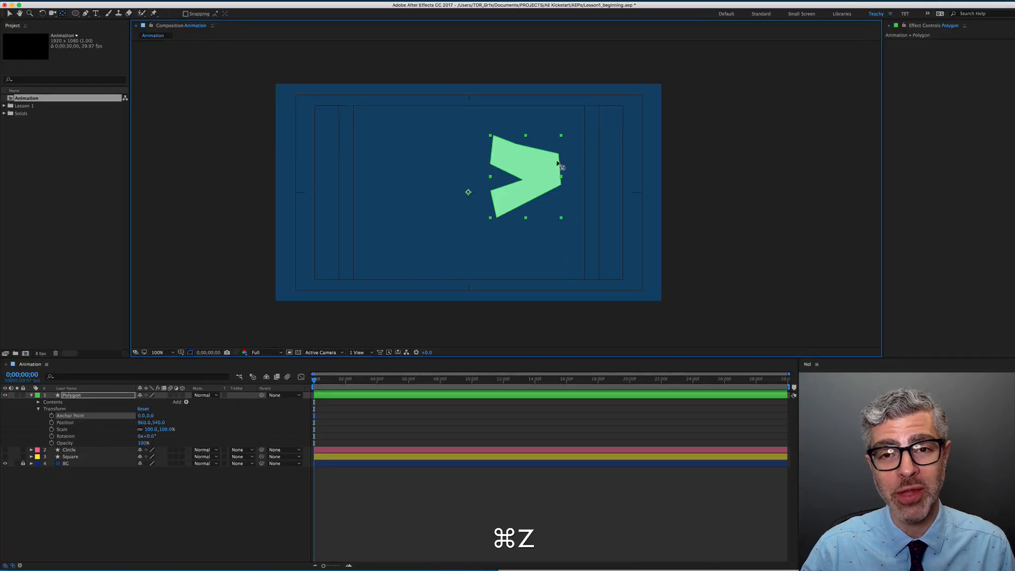
key(v)
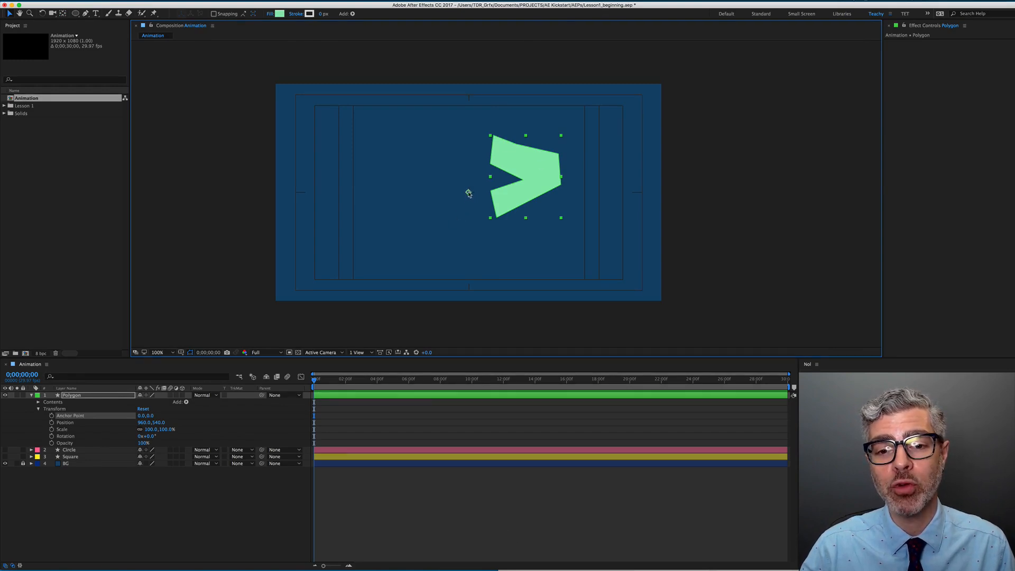
- Try moving the polygon by its anchor point to about 900, 654, and undo the move
mouse_move(468, 193)
mouse_down()
mouse_move(436, 181)
mouse_move(472, 219)
mouse_move(450, 184)
mouse_up()
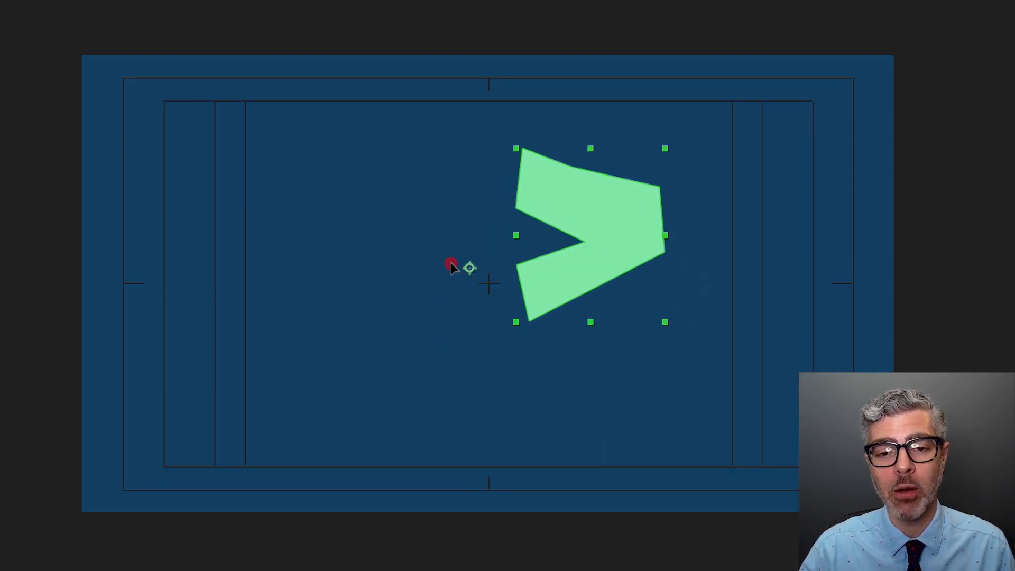
drag(451, 266, 462, 334)
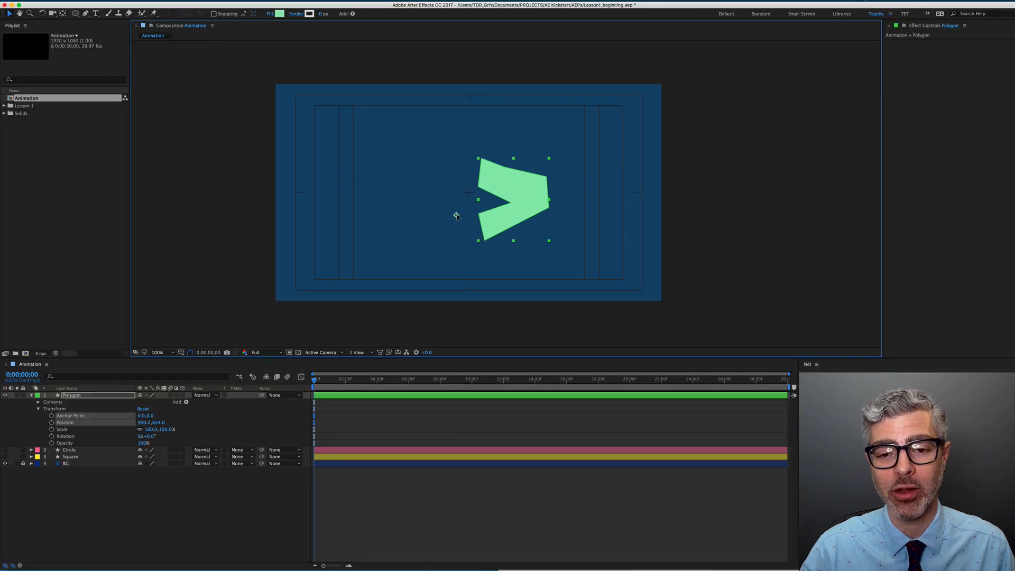
click(456, 215)
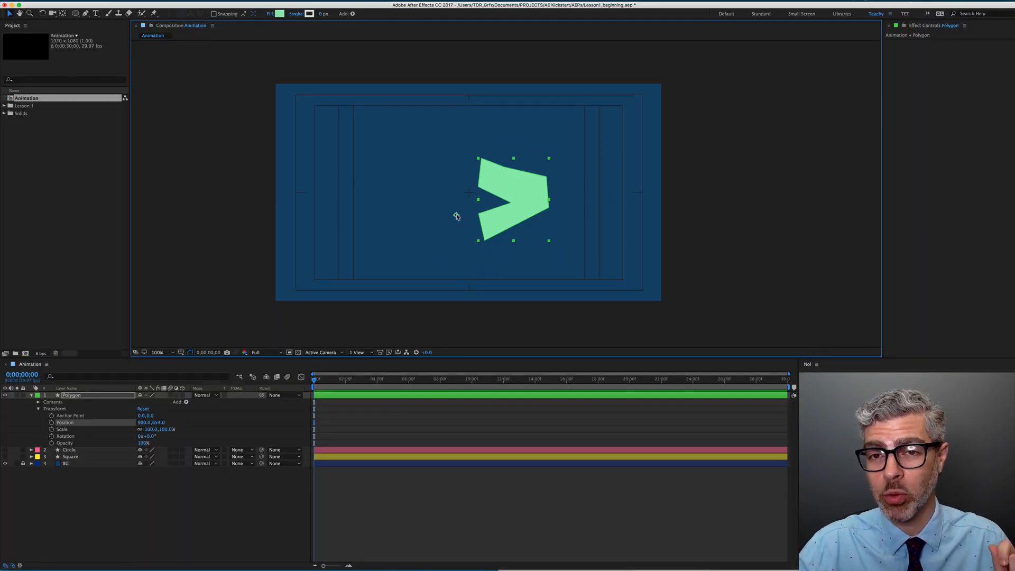
key(super+z)
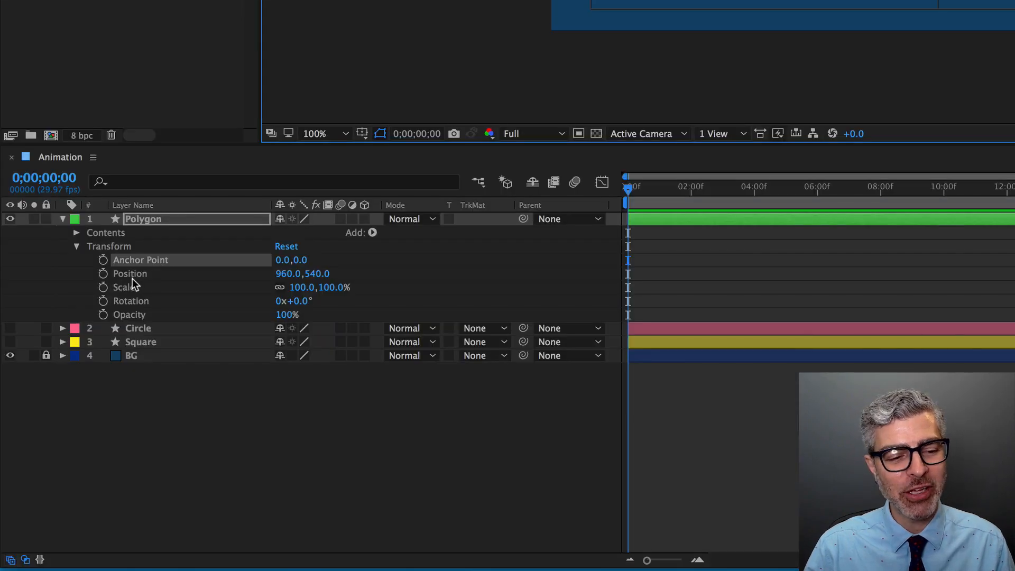
- Select the Polygon layer's Position property, try moving the shape to about 560, 468, and undo the move
click(65, 423)
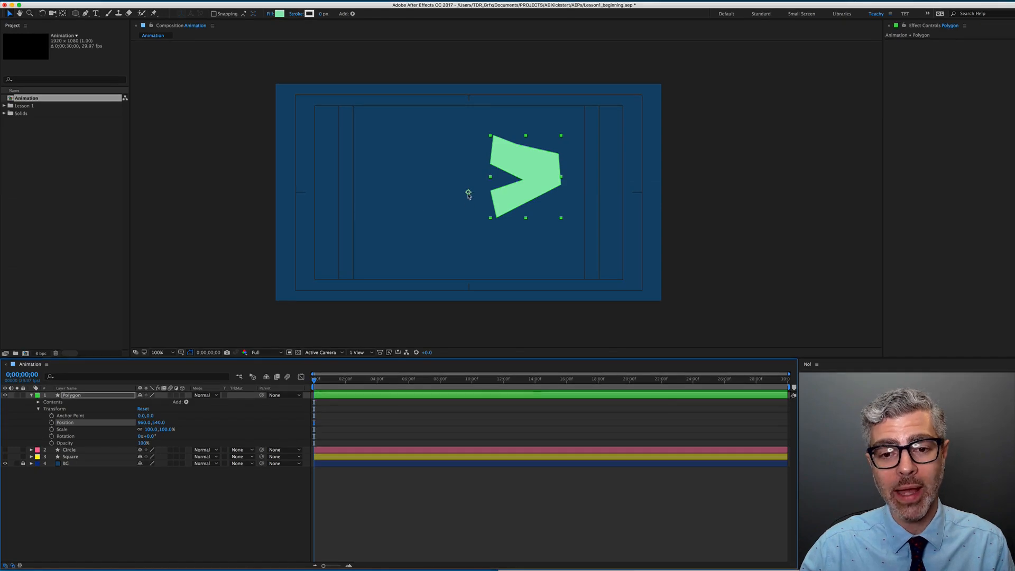
drag(468, 194, 387, 178)
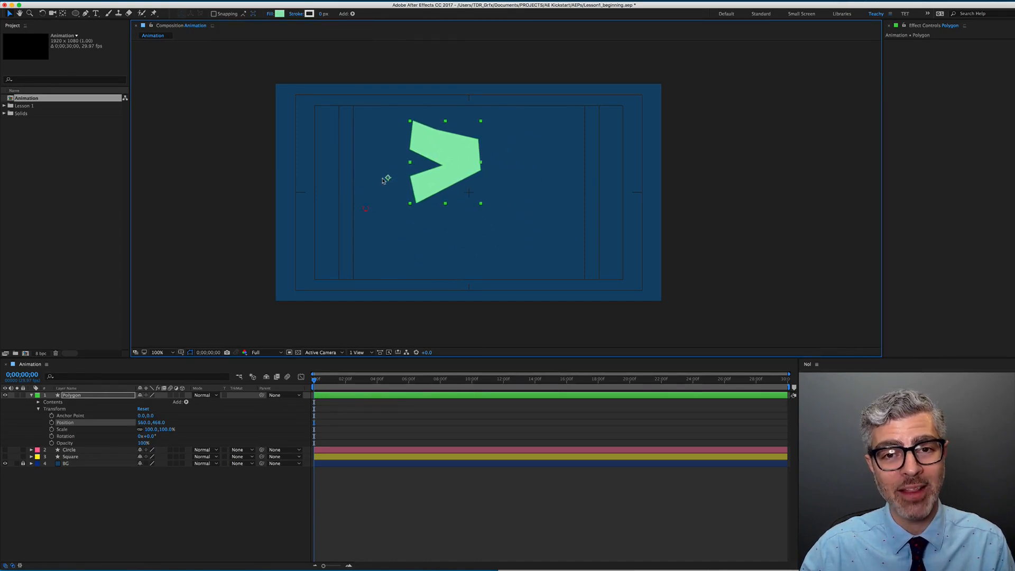
key(super+z)
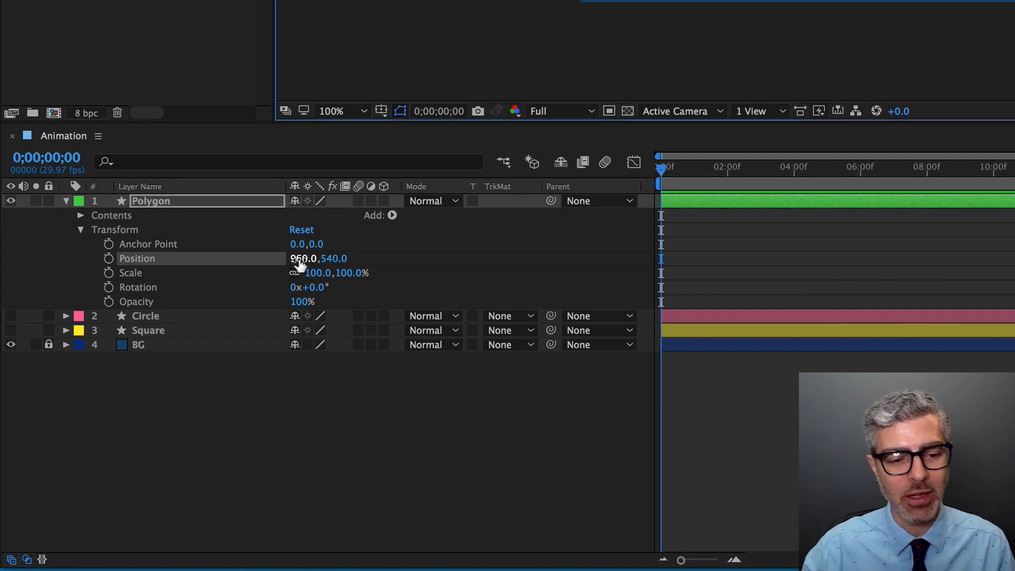
- Scrub the Polygon layer's Position values horizontally and vertically to about 395, 802
drag(301, 264, 819, 226)
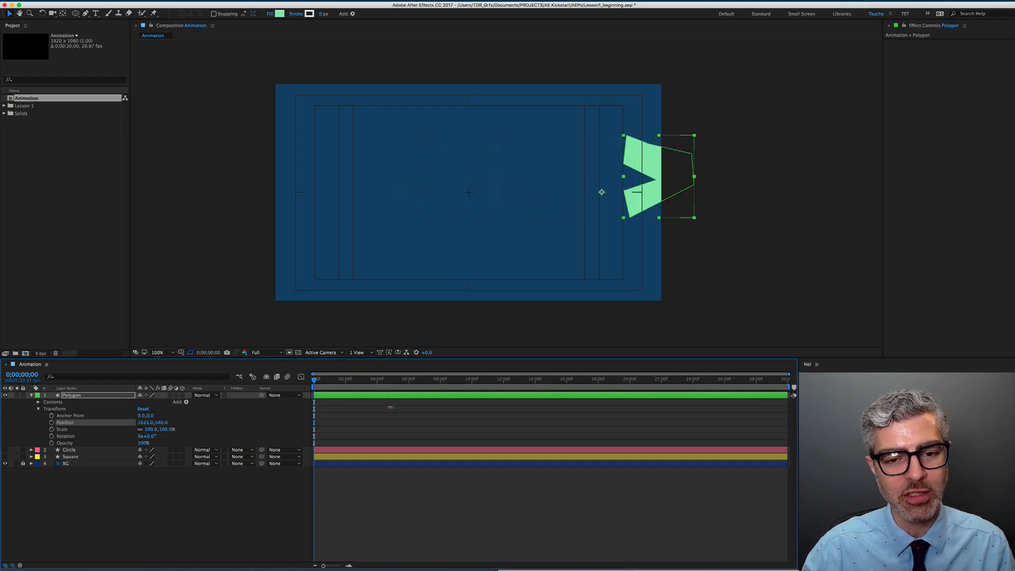
drag(390, 407, 26, 408)
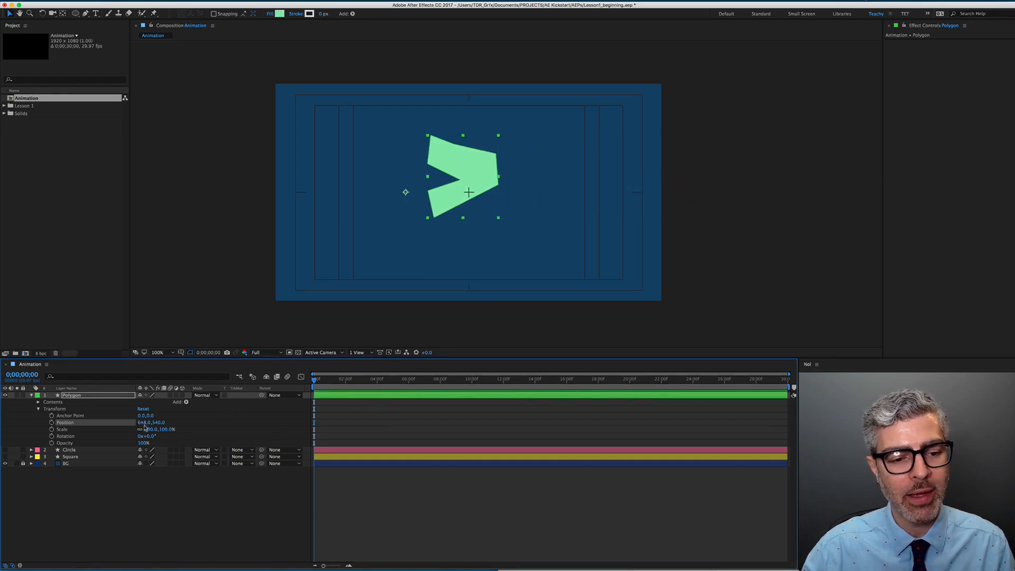
drag(143, 425, 269, 421)
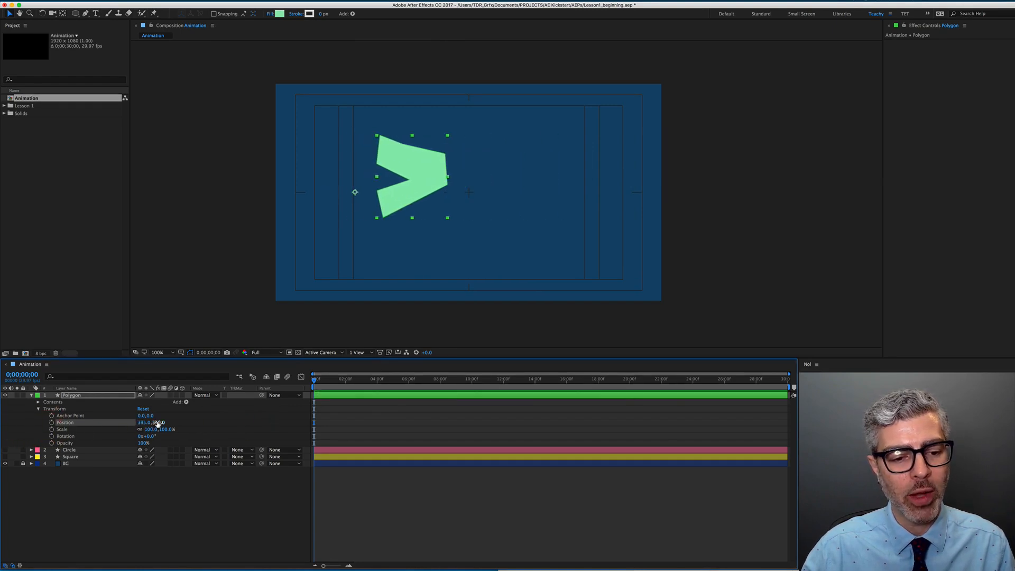
mouse_move(159, 422)
mouse_down()
mouse_move(180, 423)
mouse_move(138, 423)
mouse_move(172, 422)
mouse_up()
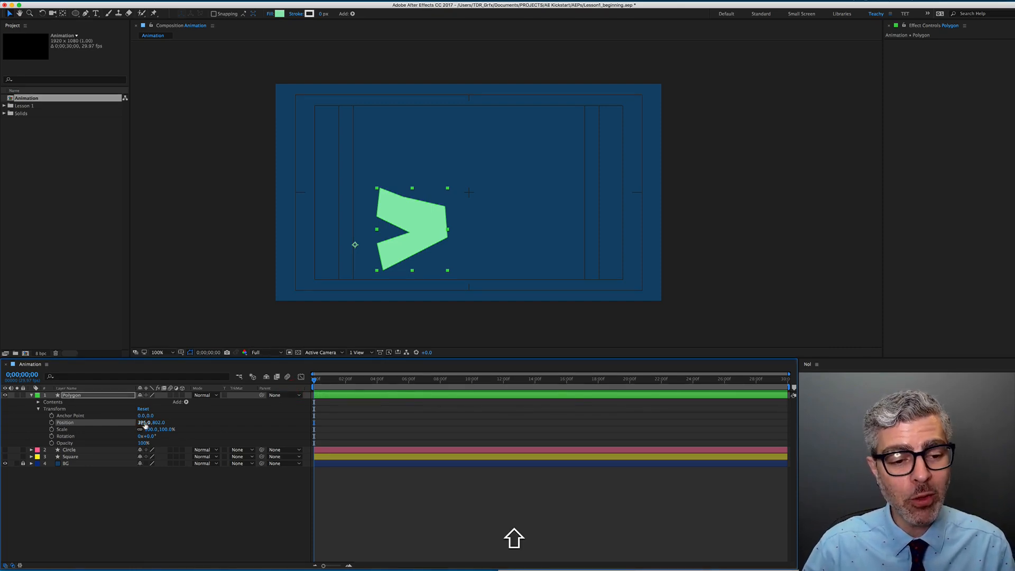
- Scrub the Polygon layer's horizontal Position to about 1005, and move the shape near the composition centre at about 689, 606
drag(141, 422, 173, 429)
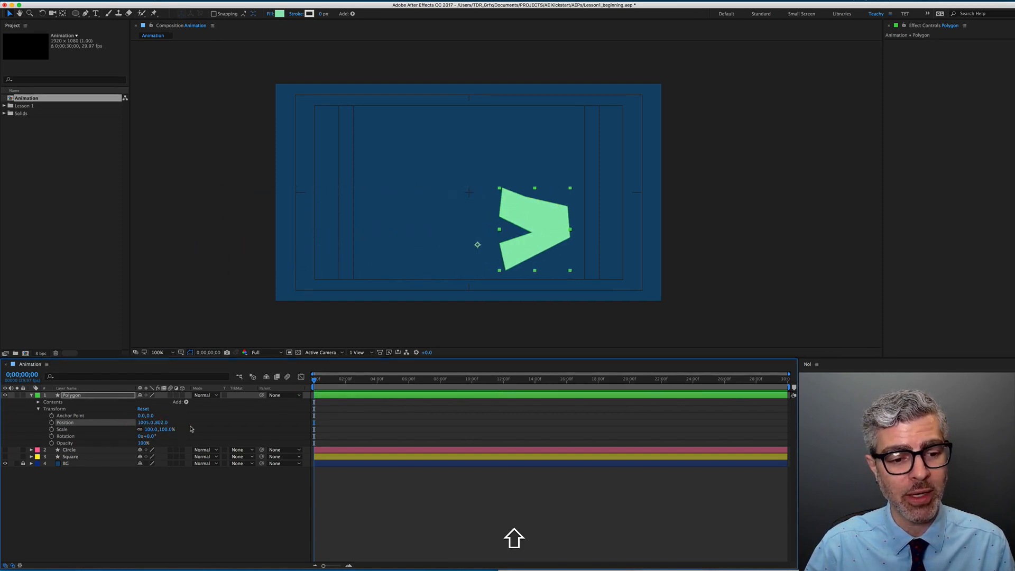
drag(556, 232, 495, 194)
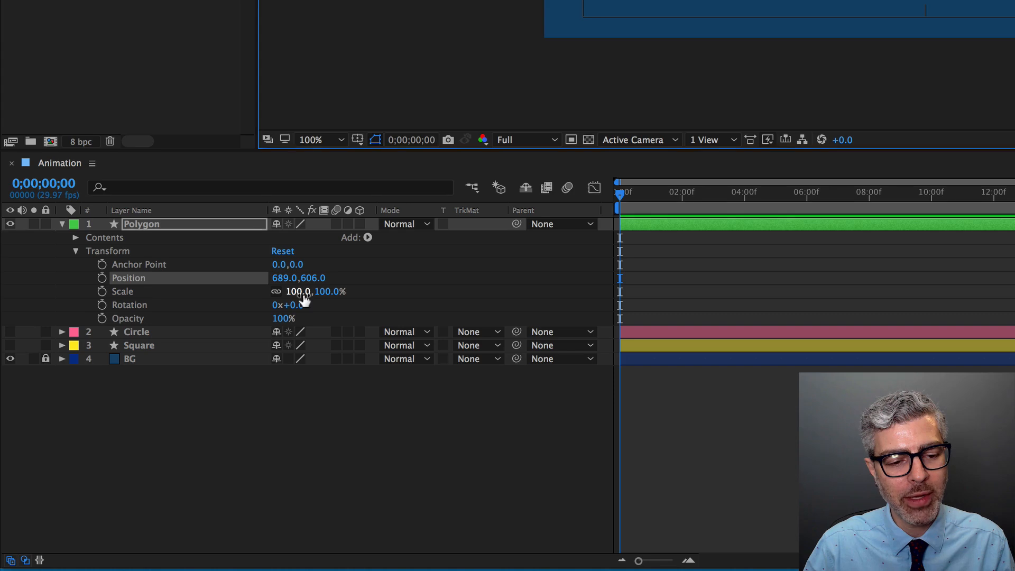
- Try scrubbing the Polygon layer's Scale down, set it to 0%, and deselect the layer
drag(154, 432, 111, 432)
click(296, 291)
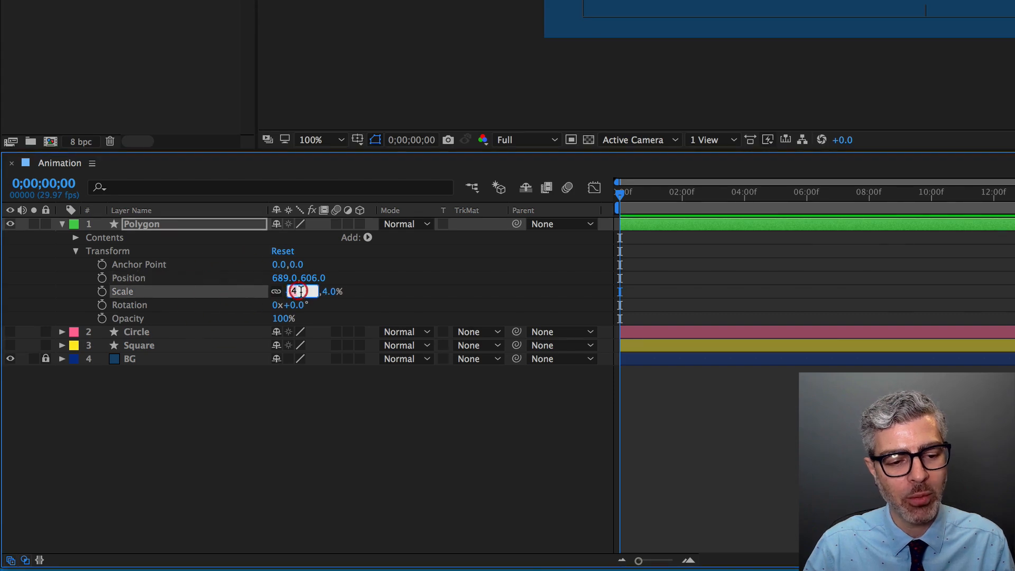
text(0)
key(Return)
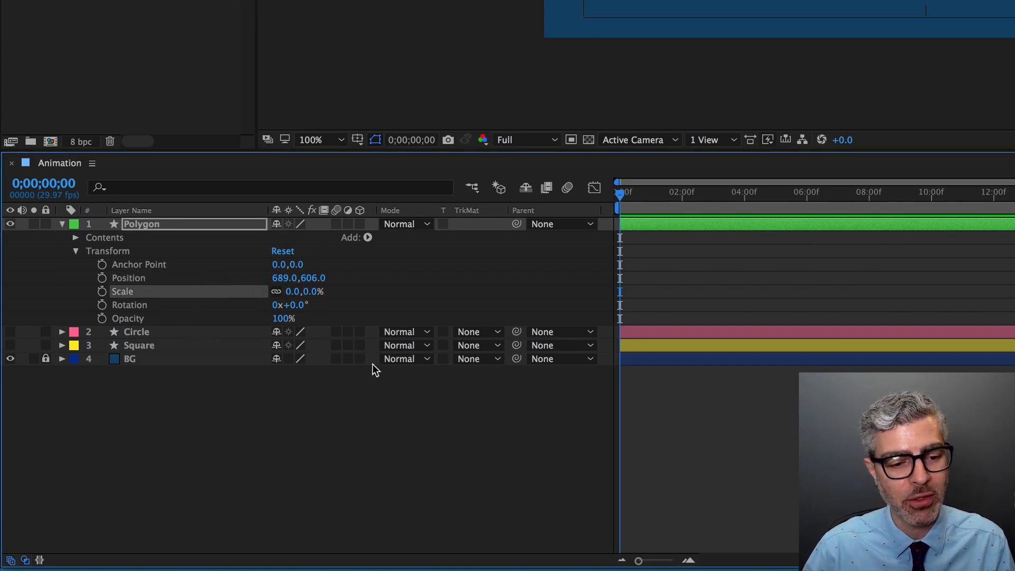
click(347, 379)
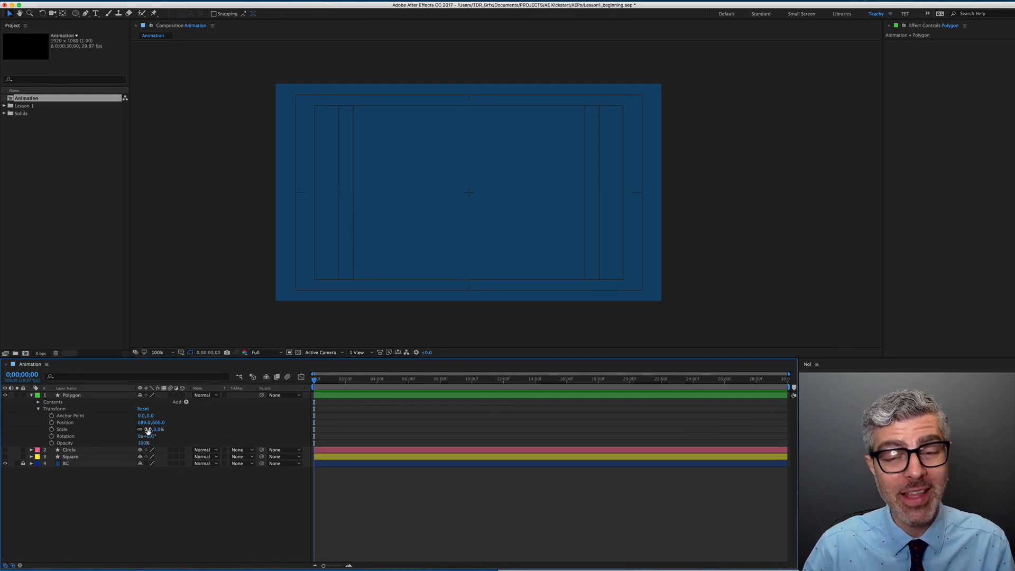
- Scrub the Polygon layer's Scale up to about 90%, try shrinking it to 0%, and undo the shrinking
drag(149, 431, 181, 425)
click(215, 419)
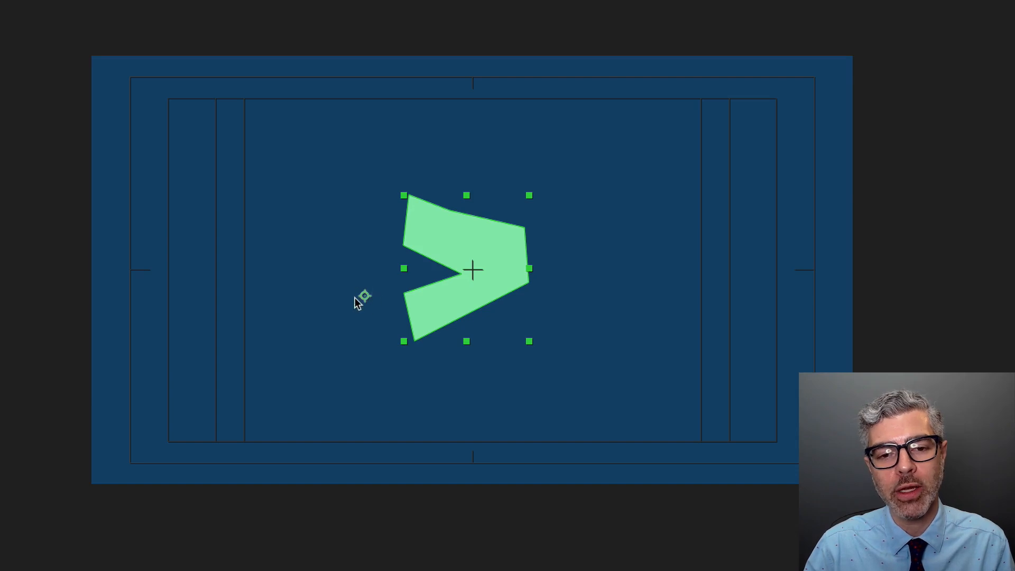
click(365, 295)
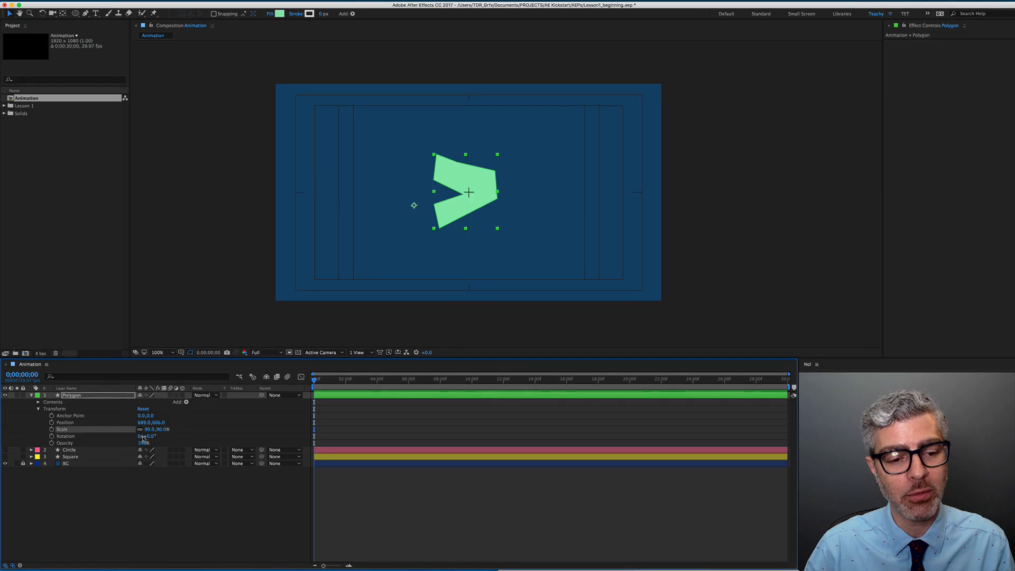
drag(149, 429, 117, 433)
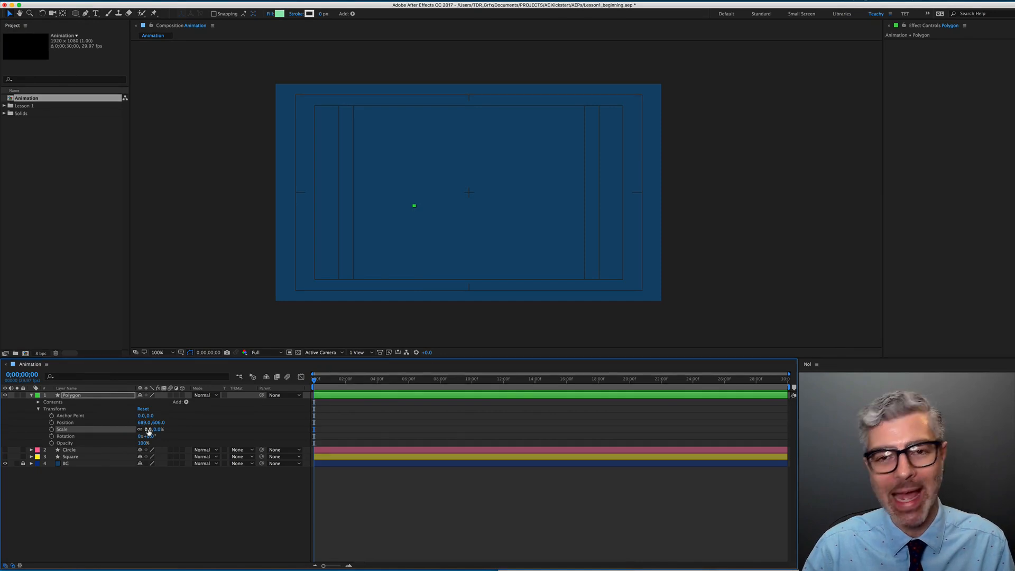
key(super+z)
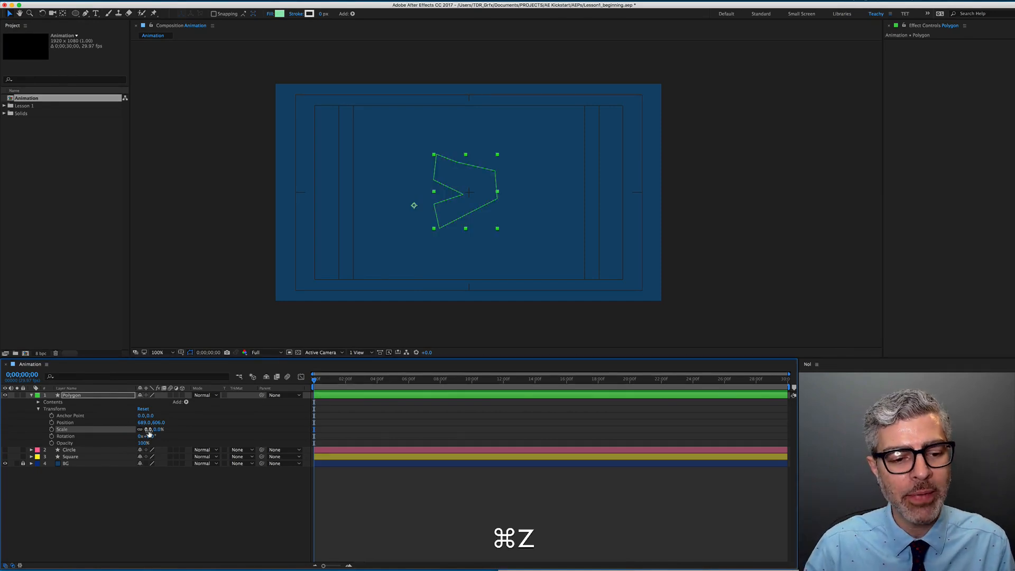
- Try negative Scale values on the Polygon layer down to about -120%, and set its Scale to 100%
drag(149, 430, 74, 439)
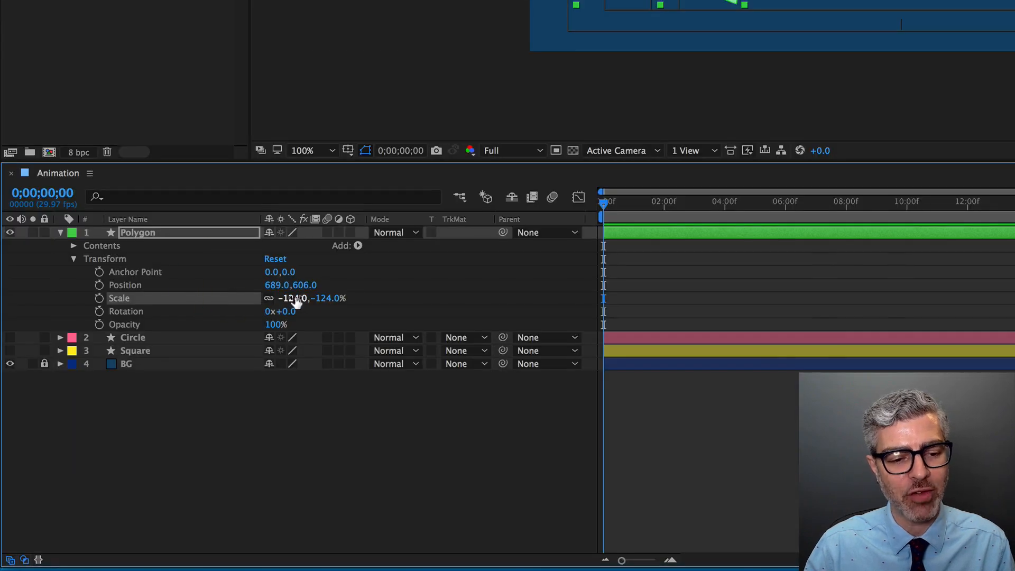
drag(292, 302, 313, 303)
drag(163, 432, 254, 432)
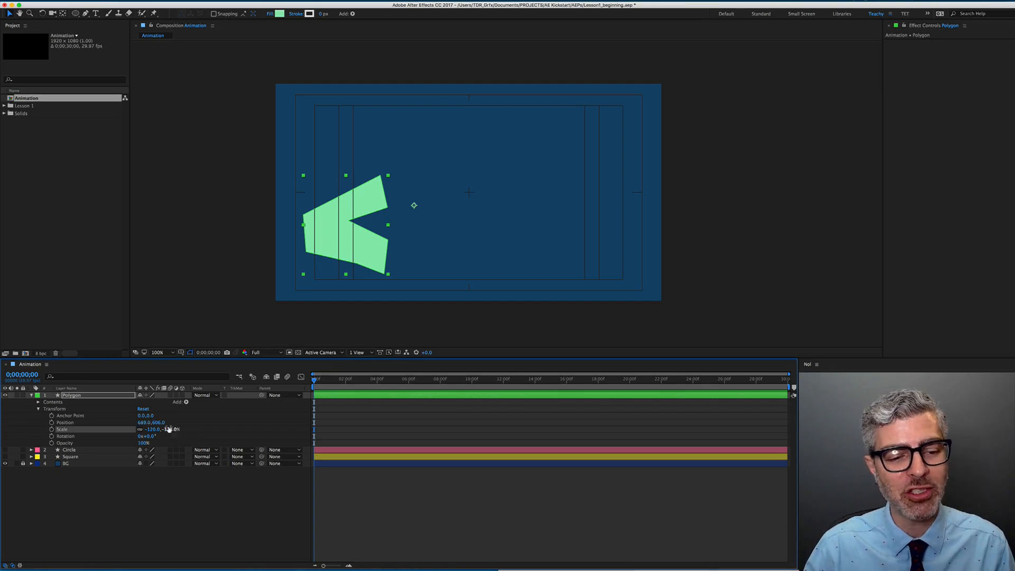
text(100)
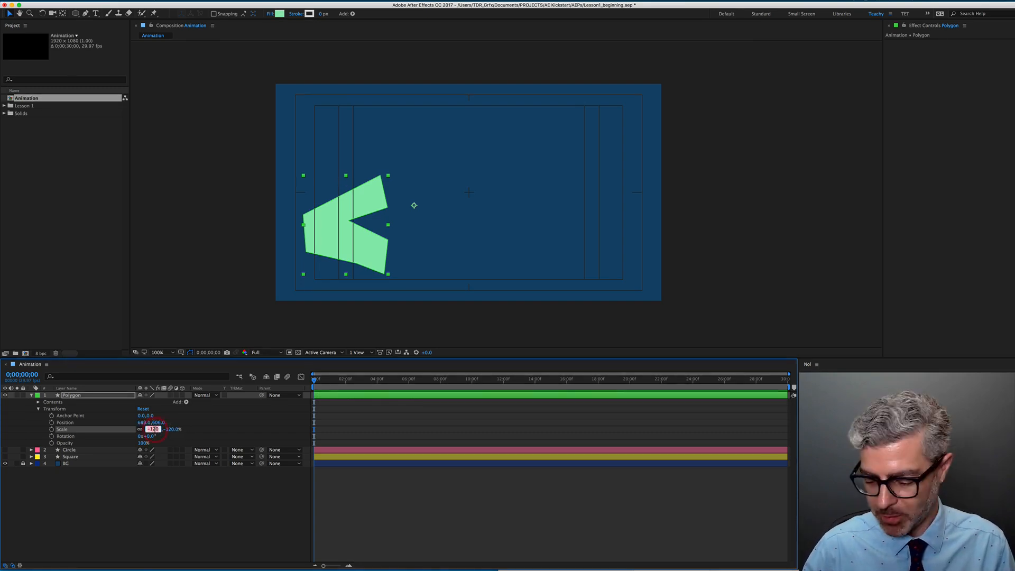
key(Return)
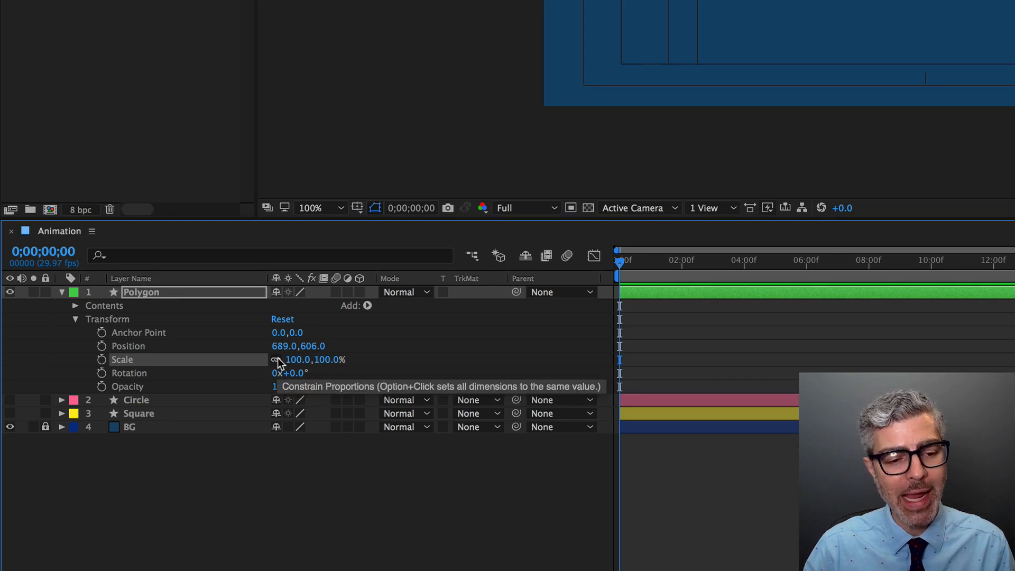
- Unlink the Polygon layer's Scale proportions and try stretching it to about 269% wide and 160% high
click(276, 359)
drag(296, 359, 425, 355)
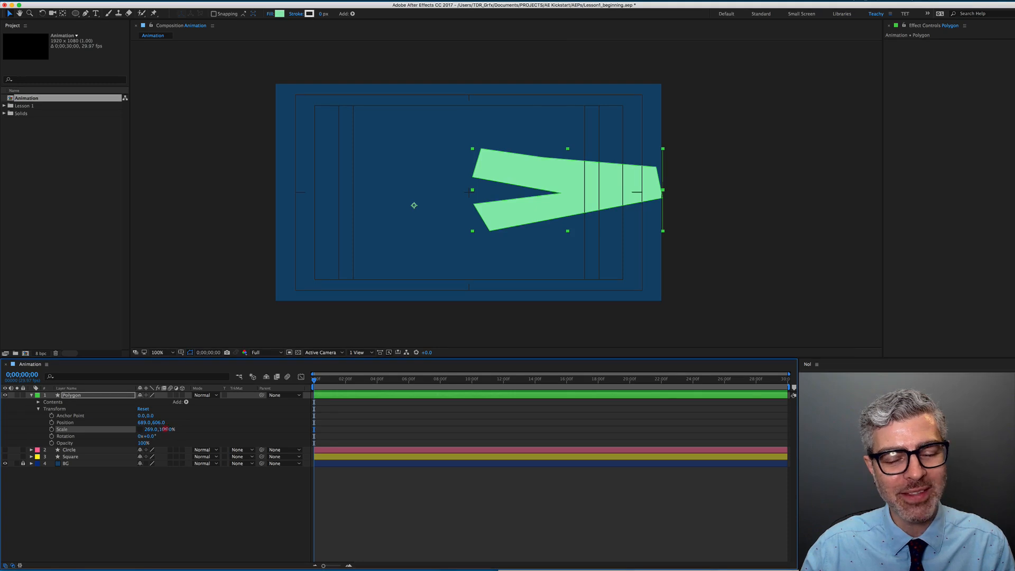
drag(164, 429, 135, 432)
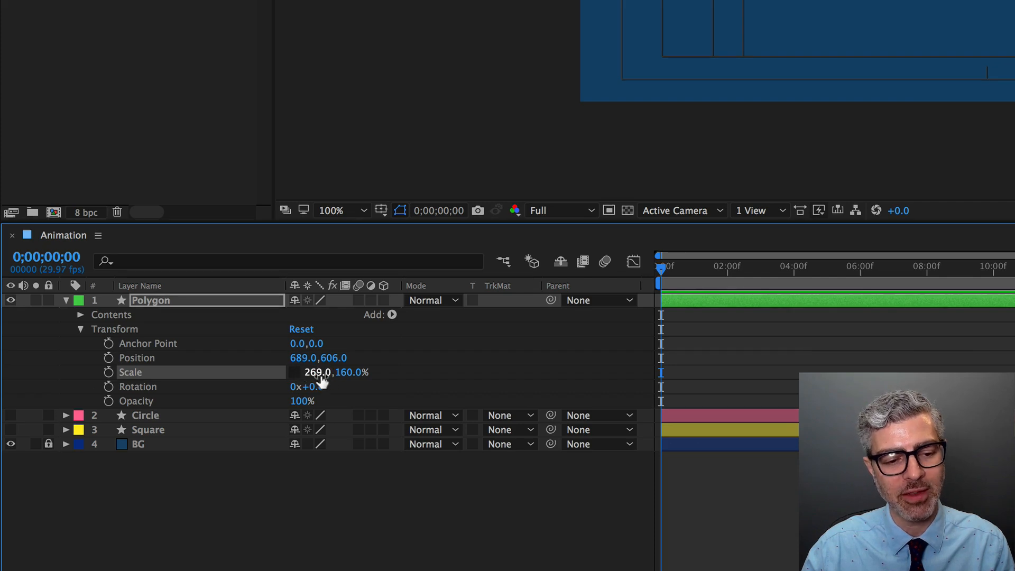
- Set both of the Polygon layer's Scale values to 100% and constrain the proportions again
click(319, 373)
text(100)
key(Tab)
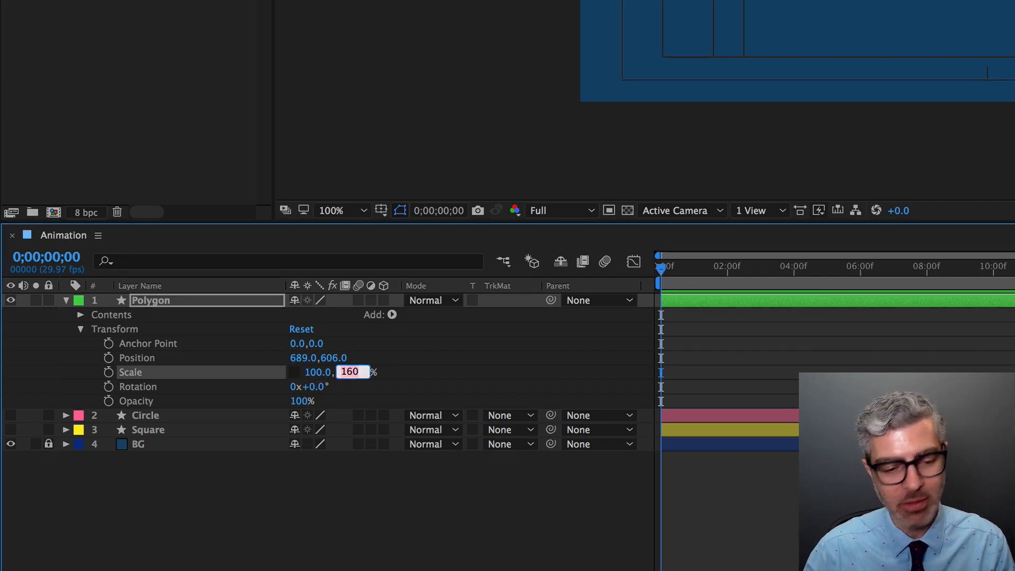
text(100)
key(Return)
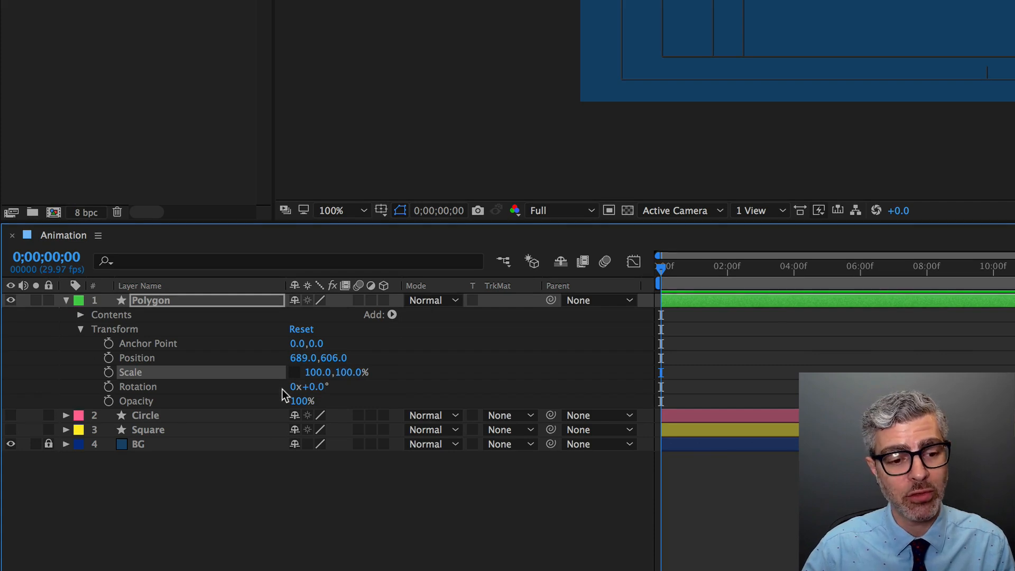
click(293, 372)
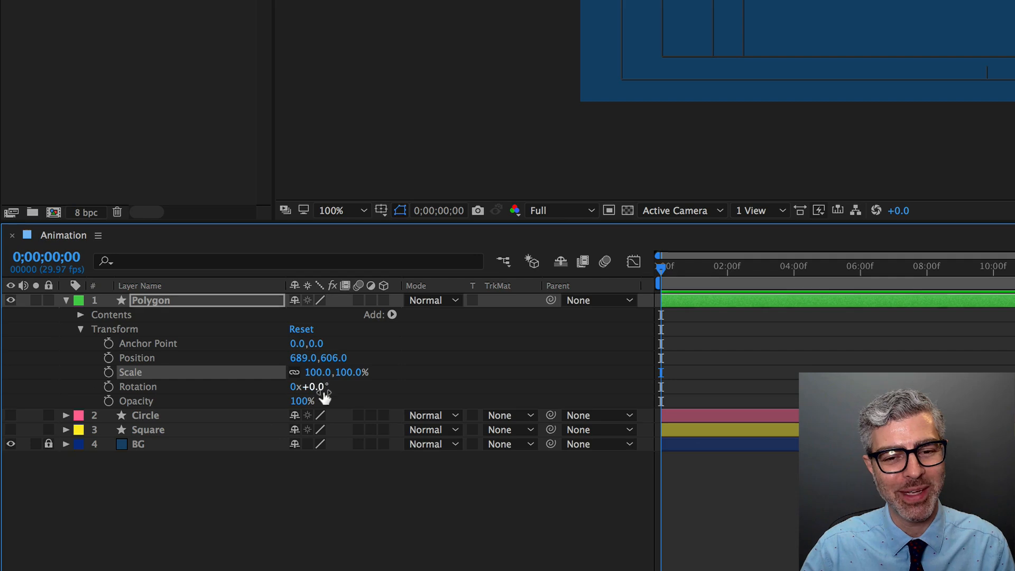
- Scrub the Polygon layer's Rotation in both directions, ending at about -83°
click(149, 388)
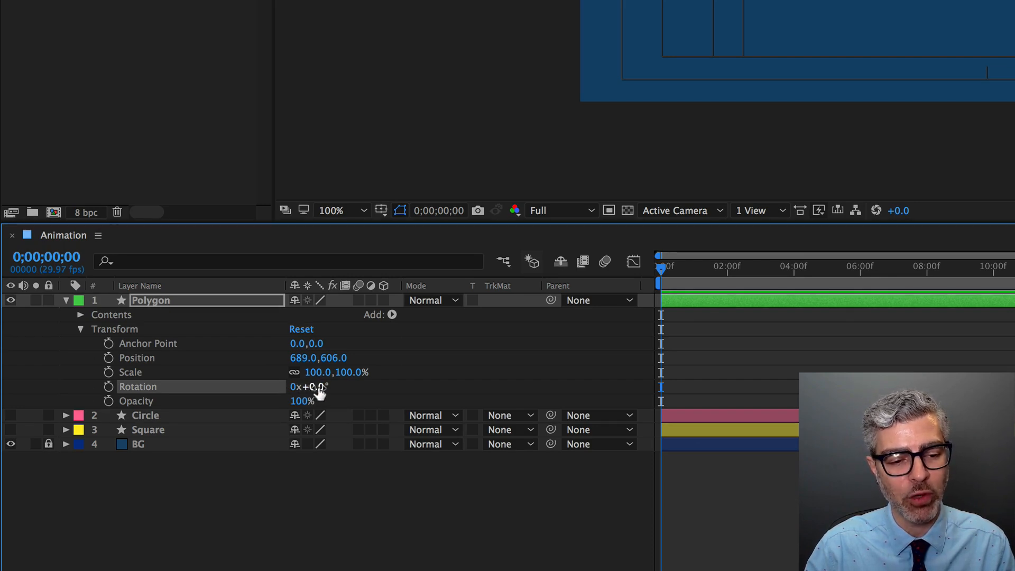
drag(317, 390, 361, 386)
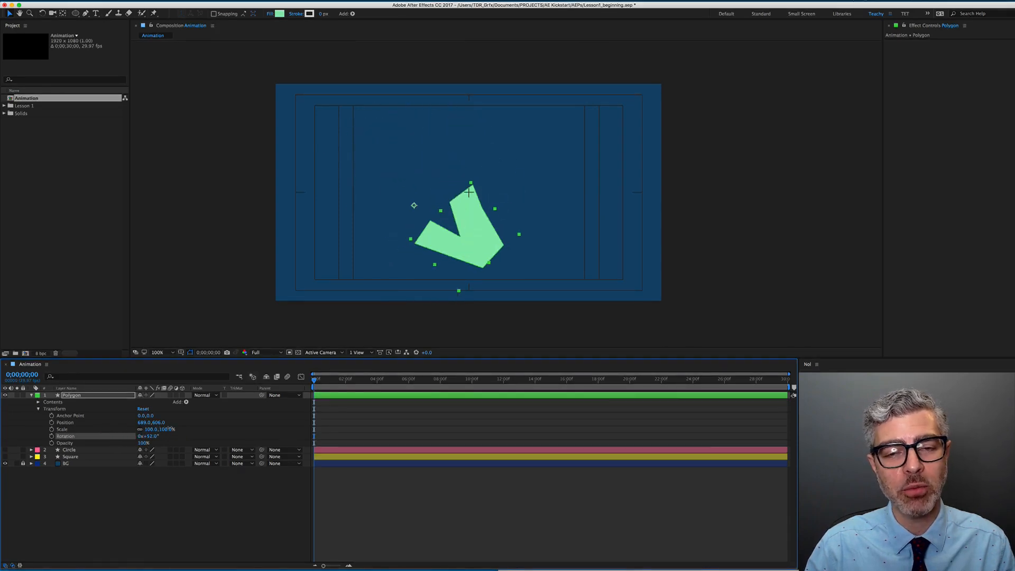
drag(170, 428, 106, 424)
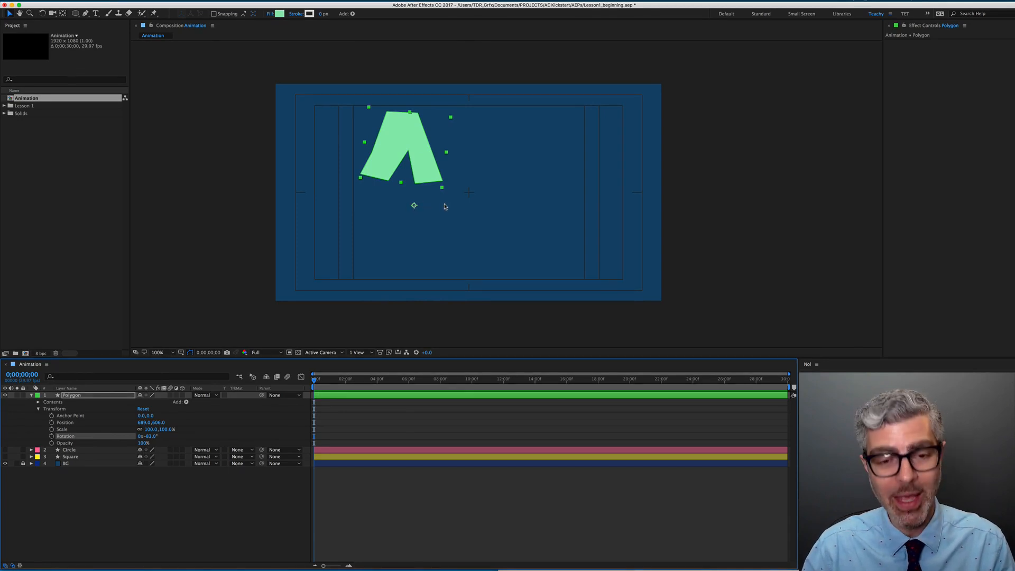
- Move the polygon's anchor point onto the tip of its nearest leg with the Pan Behind tool, and scrub the layer's Rotation to about -173°
key(y)
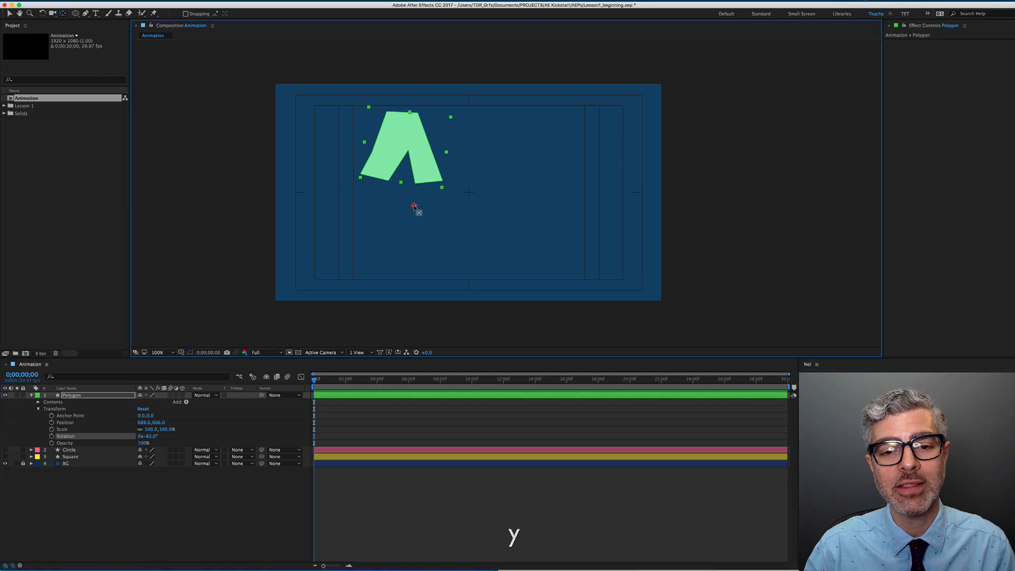
drag(414, 206, 441, 184)
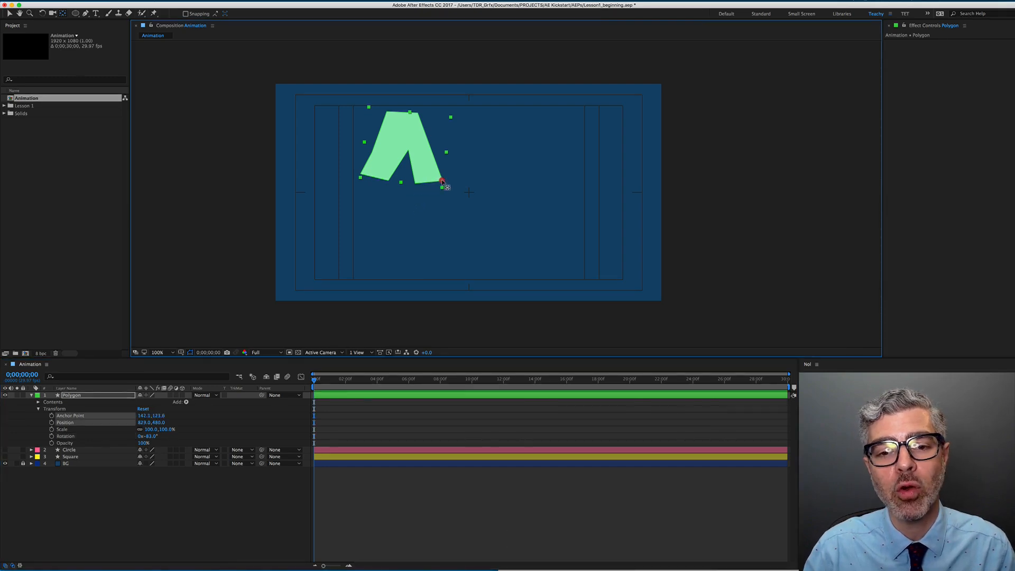
key(period)
key(period)
key(space)
drag(240, 152, 511, 205)
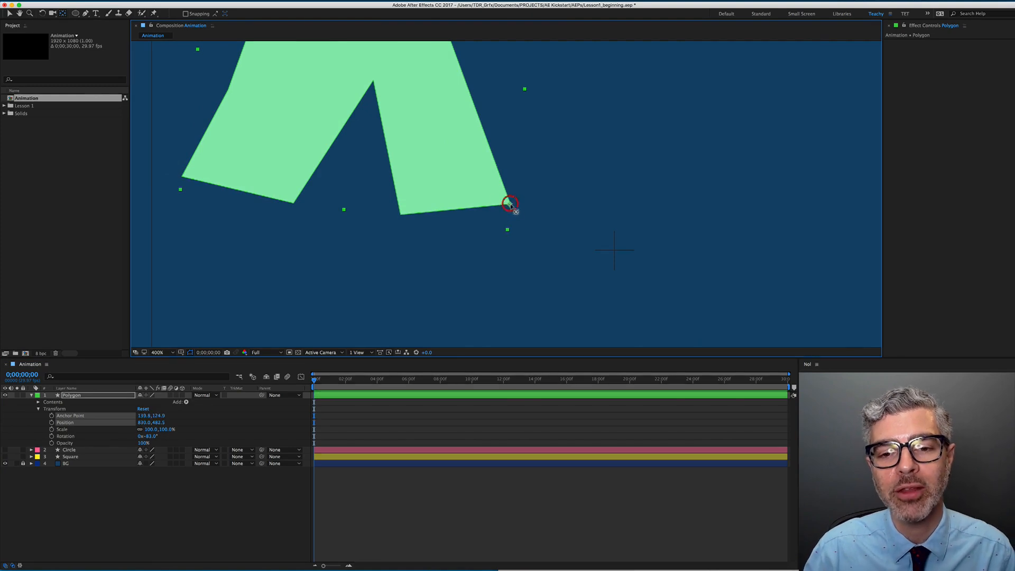
scroll(514, 205, down, 1)
scroll(514, 206, down, 1)
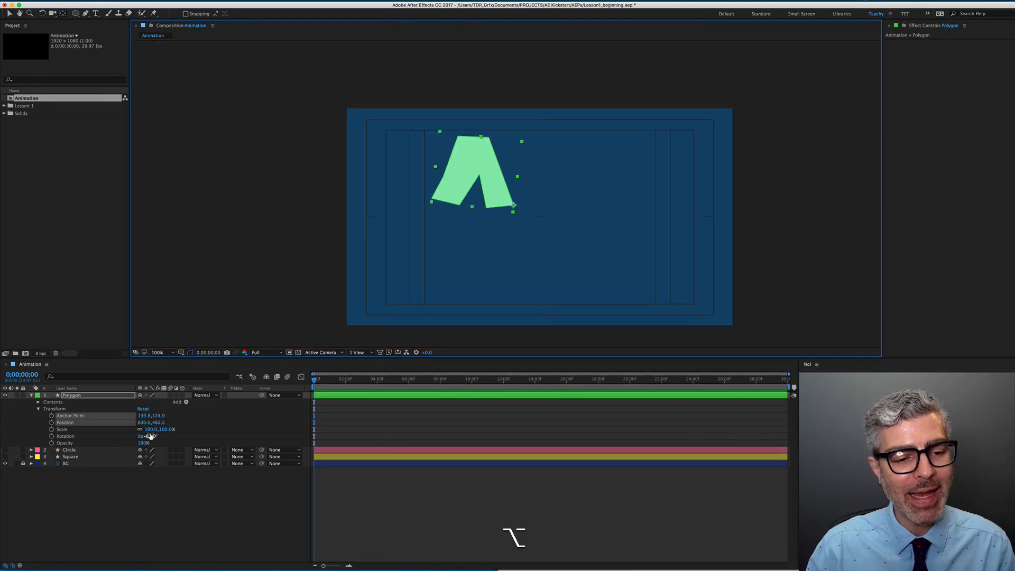
drag(151, 436, 97, 421)
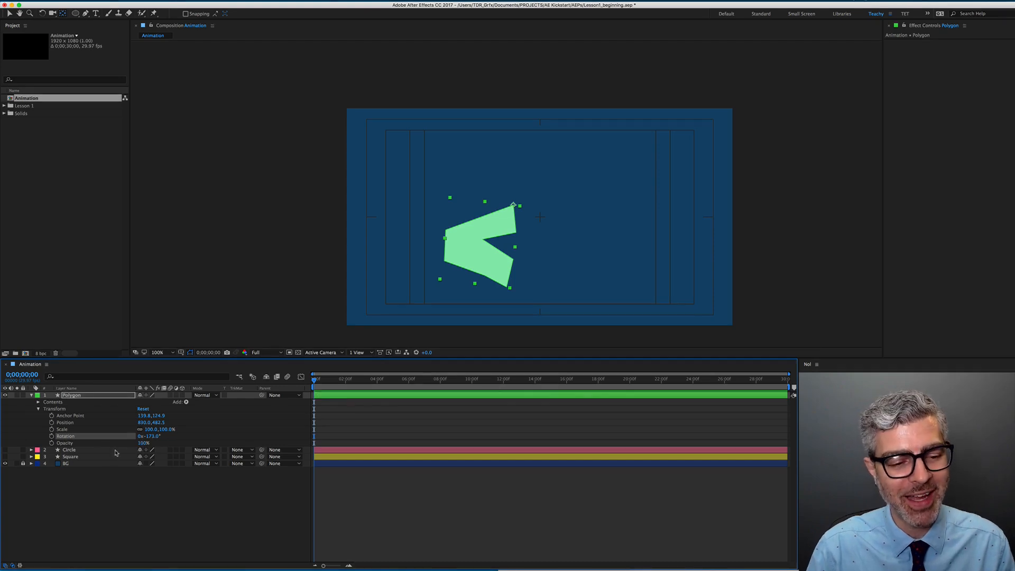
- Try fading the Polygon layer's Opacity to 0%, restore it to 100%, and deselect the layer
drag(143, 444, 60, 443)
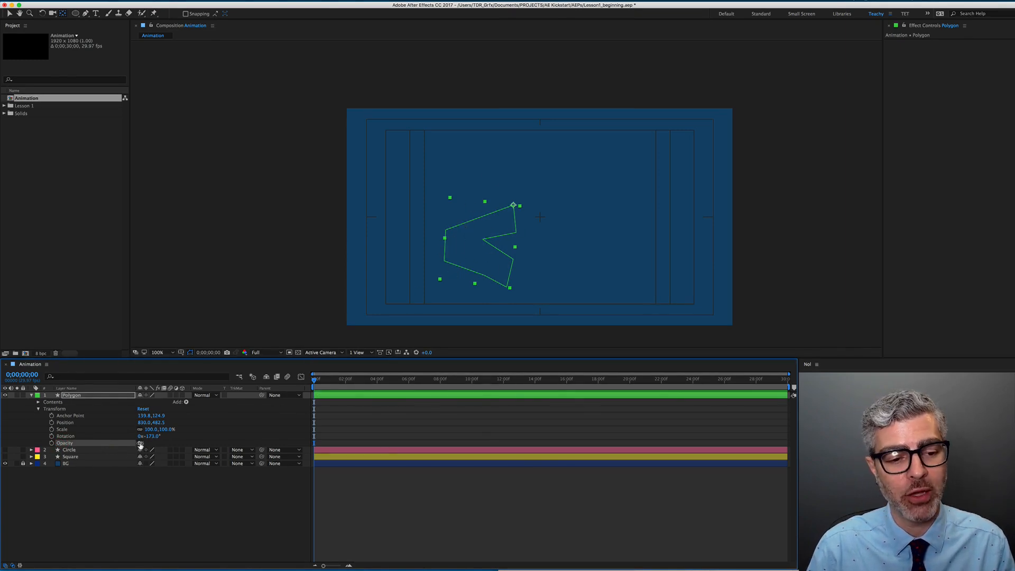
drag(140, 444, 555, 414)
click(562, 469)
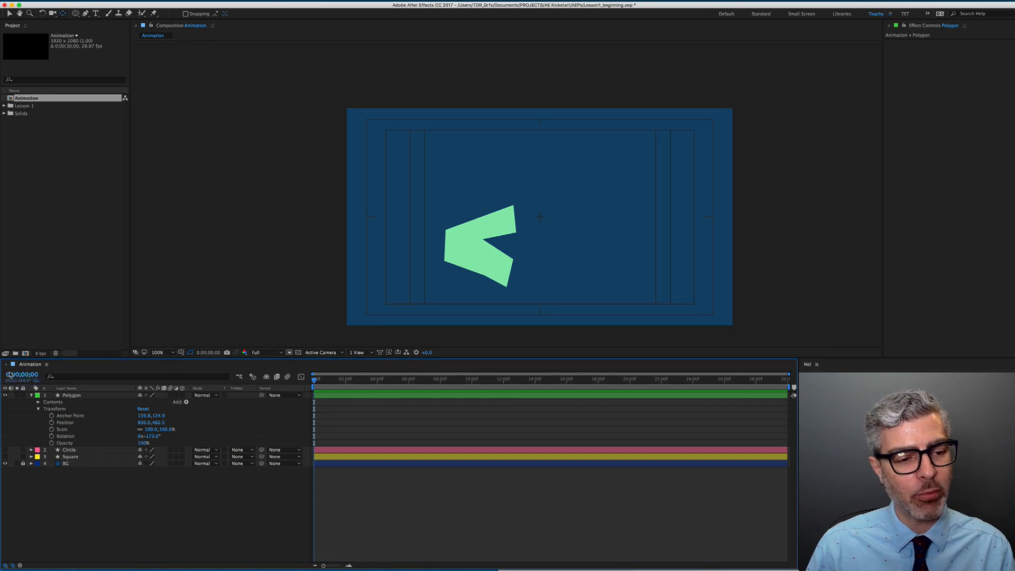
- Scrub the playhead forward and return to 0;00;00;00, and enable Opacity keyframing on the Polygon layer at 100%
drag(314, 382, 395, 378)
key(Home)
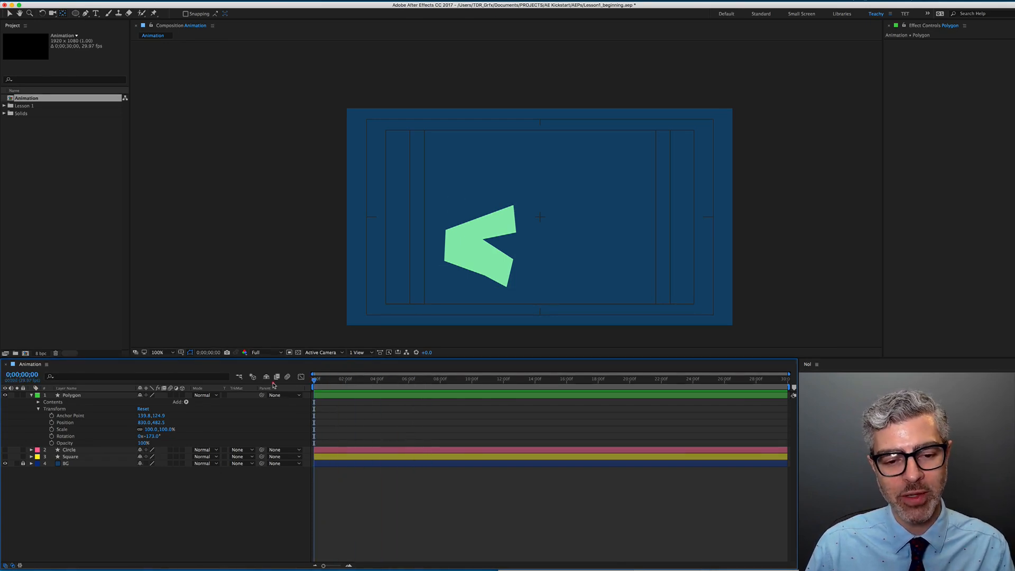
click(322, 393)
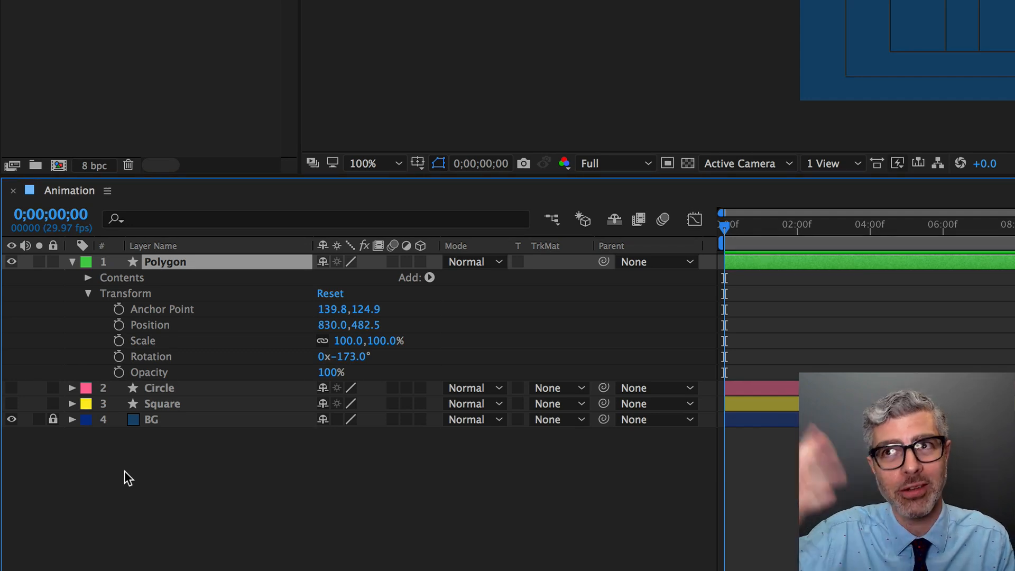
click(119, 373)
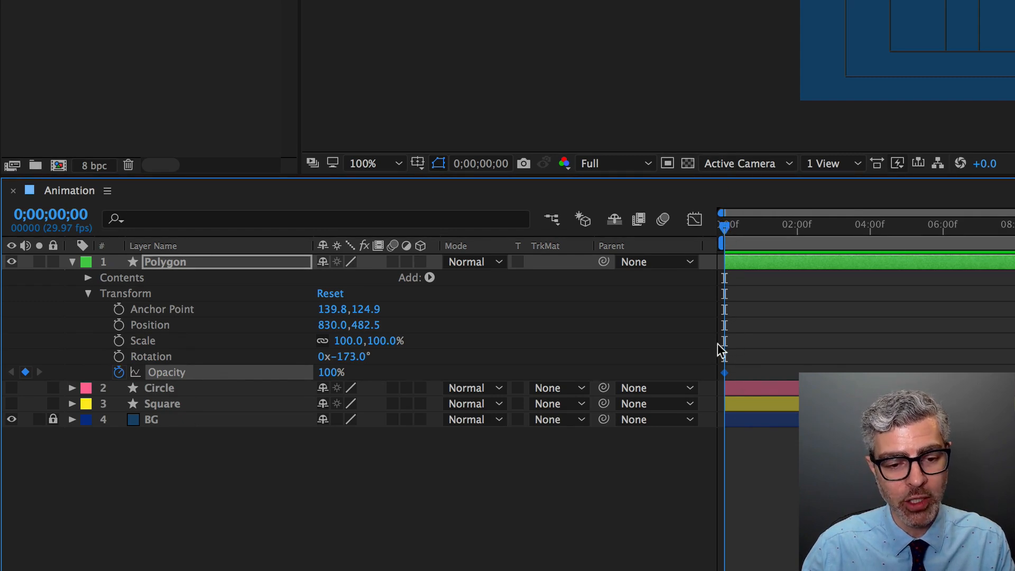
- Scrub the playhead to 0;00;01;01 and back to the start to examine the Polygon layer's Opacity keyframe, and select the Opacity property
mouse_move(723, 232)
mouse_down()
mouse_move(767, 227)
mouse_move(707, 233)
mouse_up()
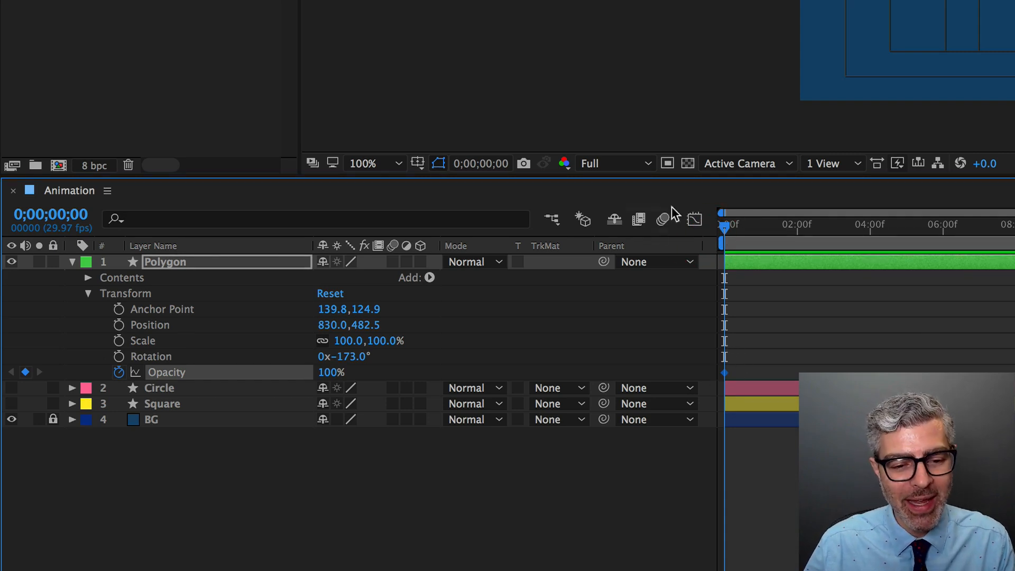
drag(722, 231, 755, 233)
click(761, 228)
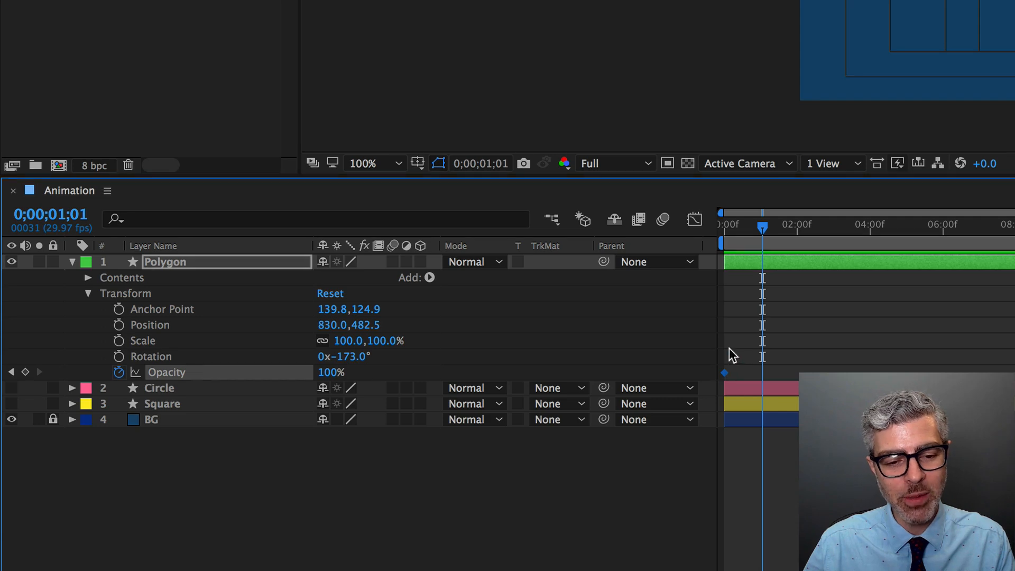
drag(741, 227, 673, 222)
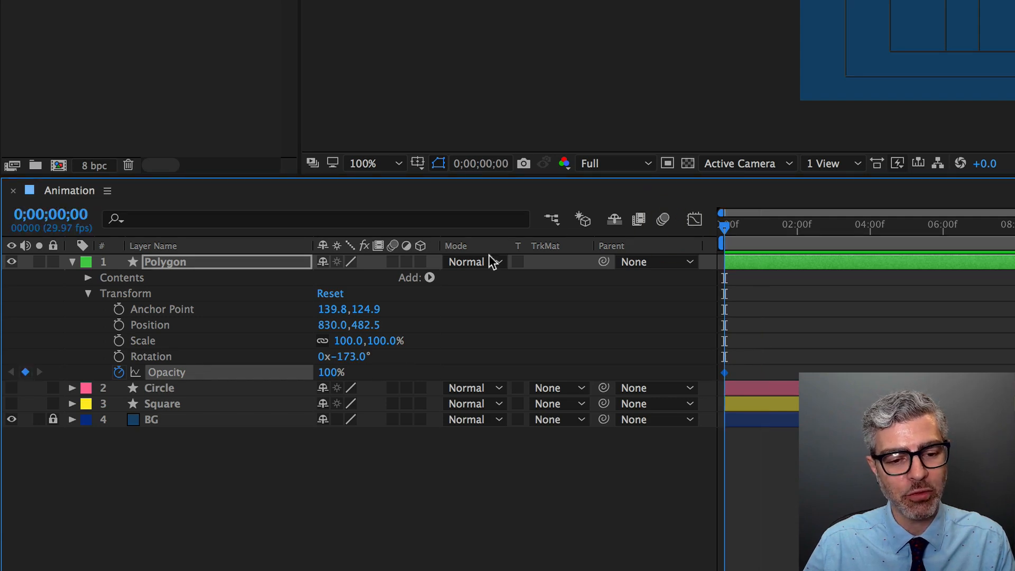
click(178, 268)
click(153, 375)
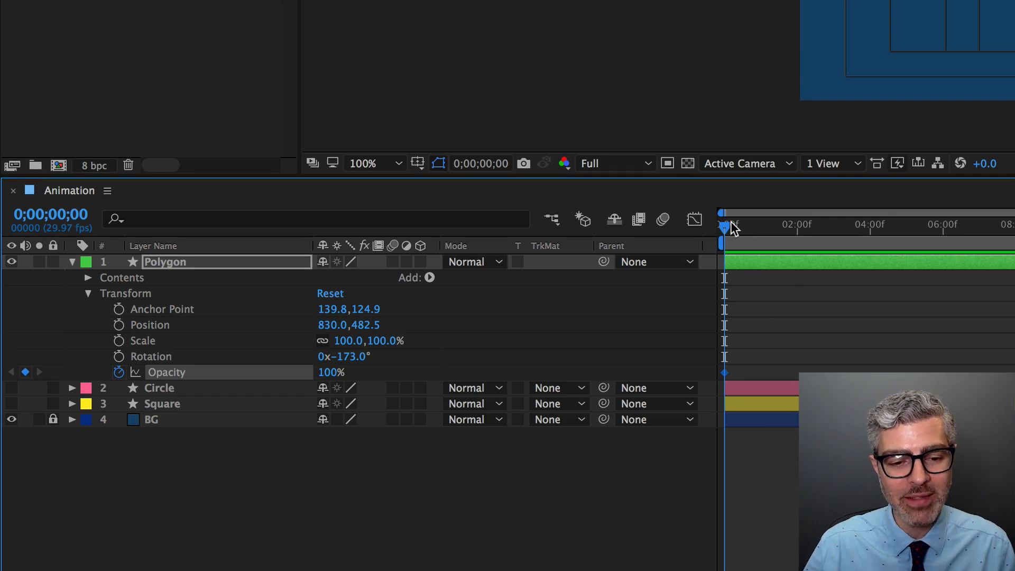
- Move the playhead to 0;00;00;24, keyframe the Polygon layer's Opacity at 0%, and deselect the layer
drag(726, 228, 754, 229)
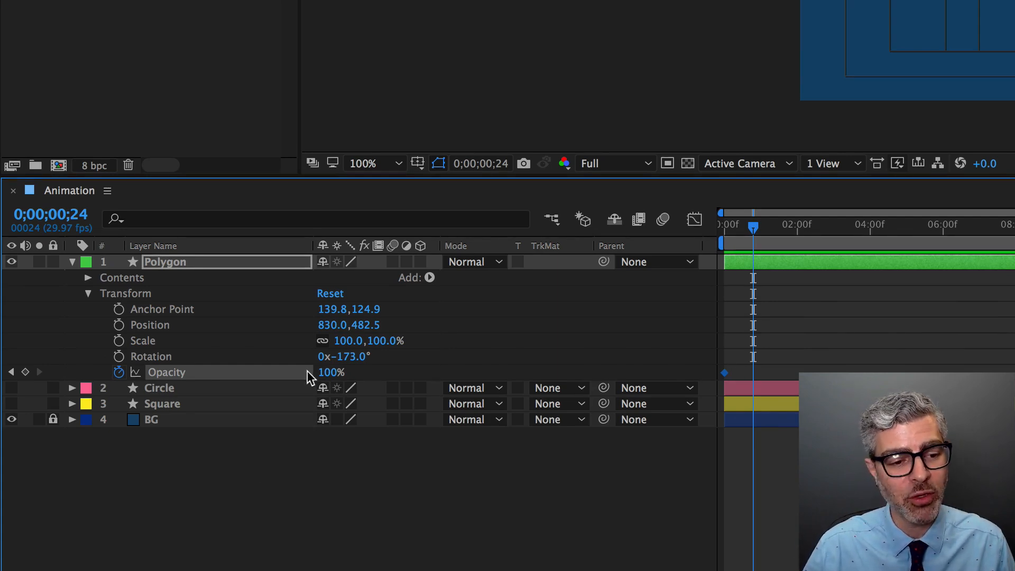
click(118, 373)
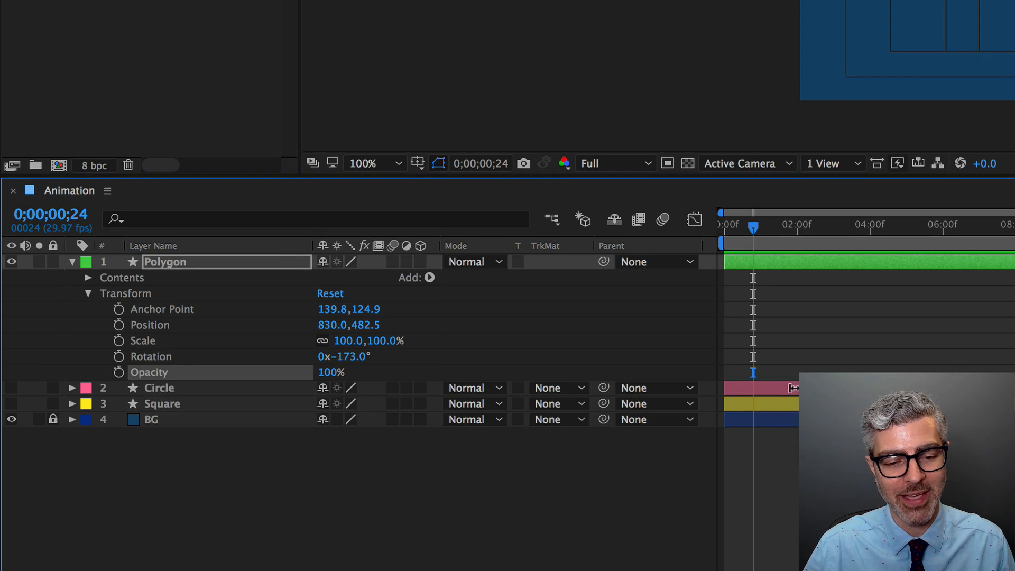
key(super+z)
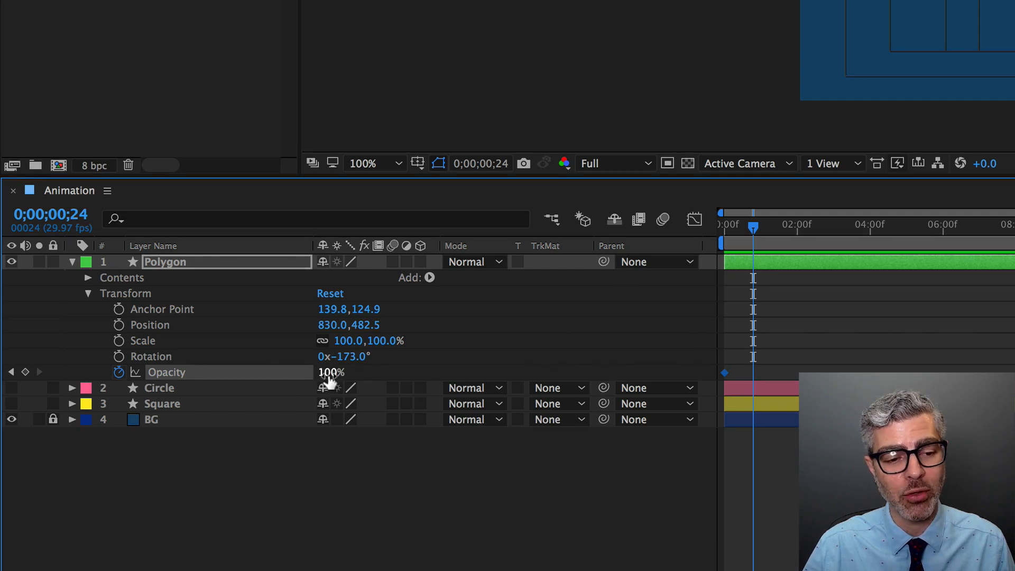
drag(329, 376, 159, 372)
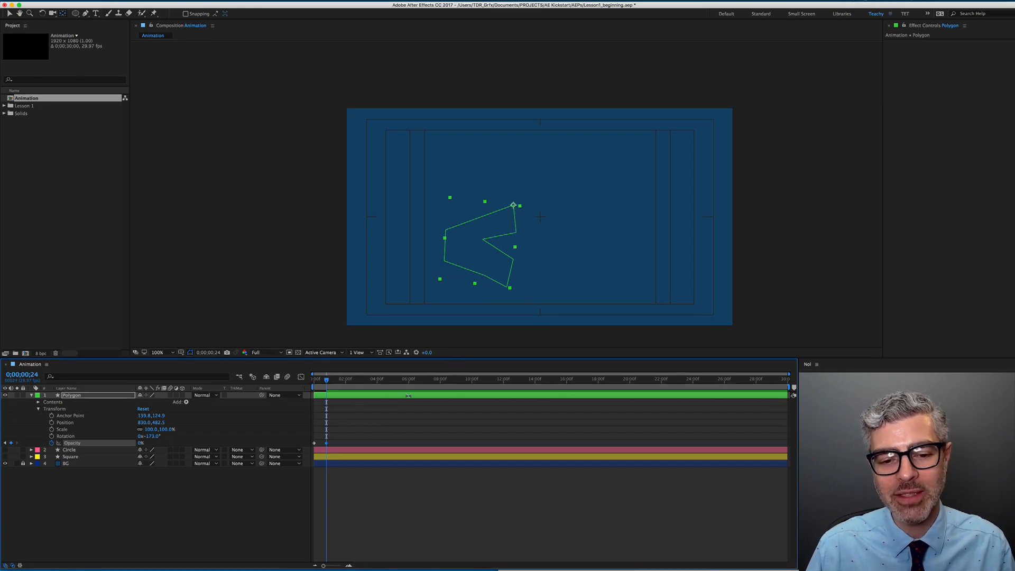
click(467, 497)
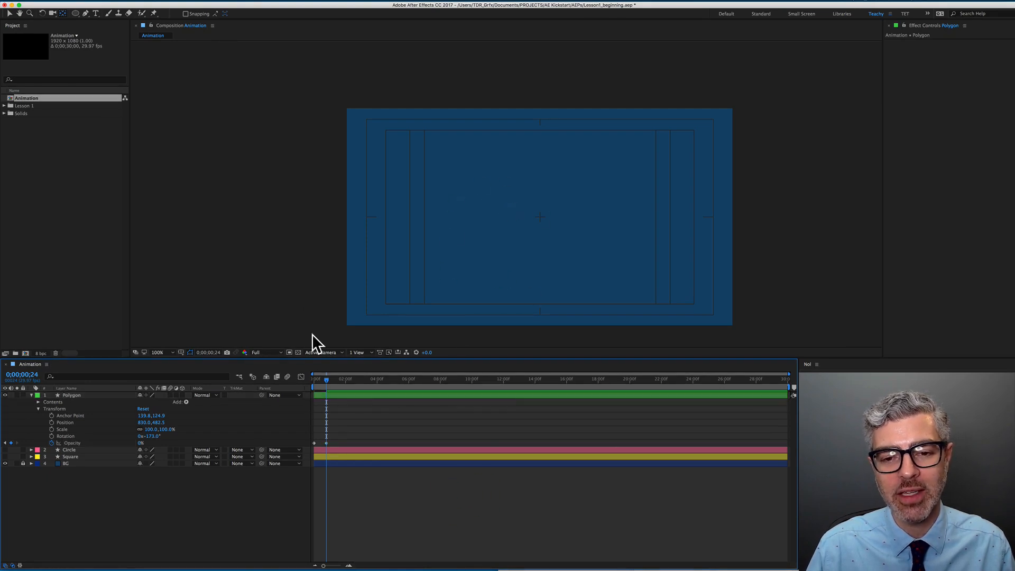
- Hide the title/action safe guides in the composition view, and scrub the playhead around the second Opacity keyframe to 0;00;01;12
click(181, 352)
click(195, 360)
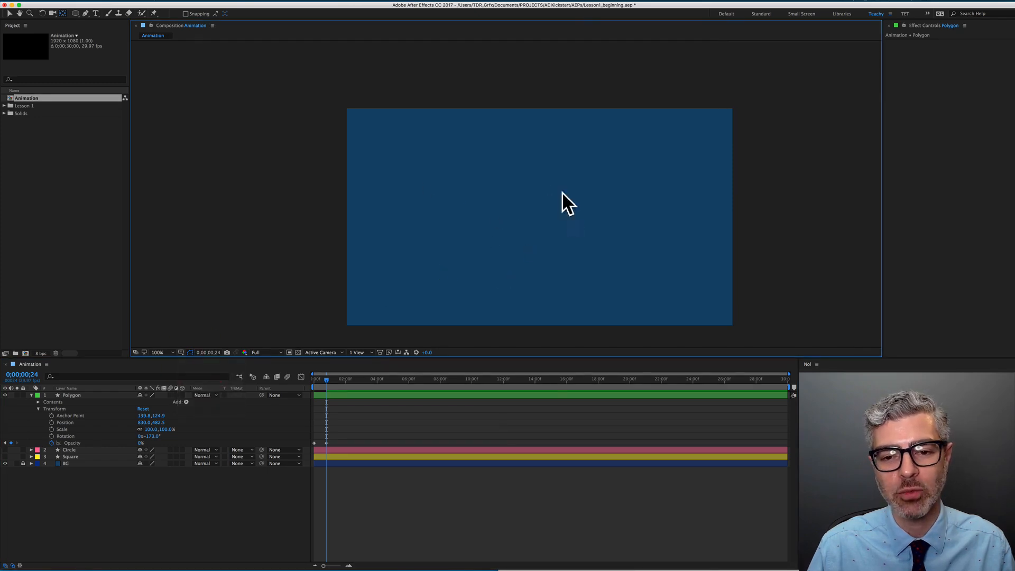
click(324, 382)
mouse_move(324, 381)
mouse_down()
mouse_move(314, 381)
mouse_move(332, 382)
mouse_up()
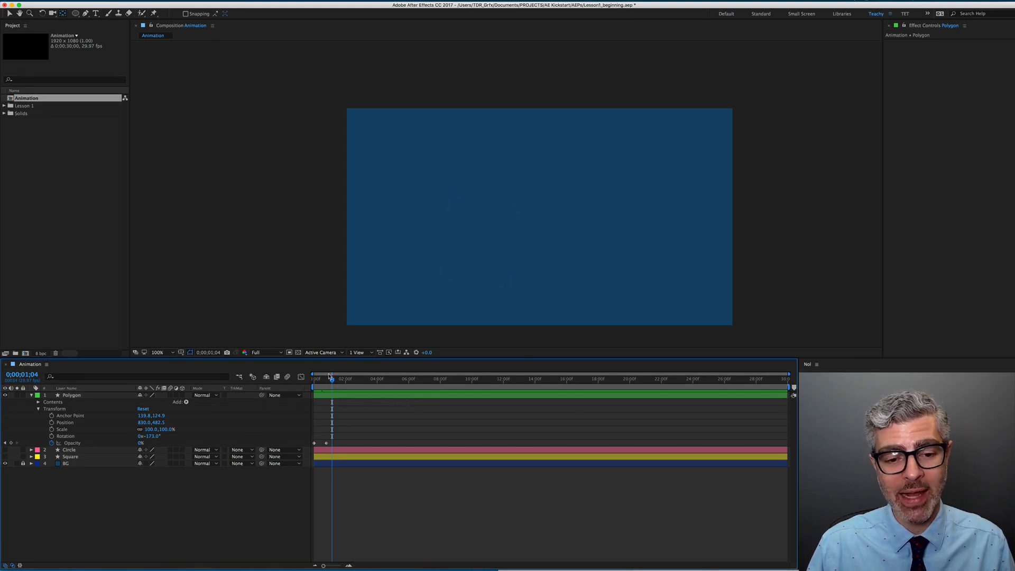
drag(329, 379, 327, 382)
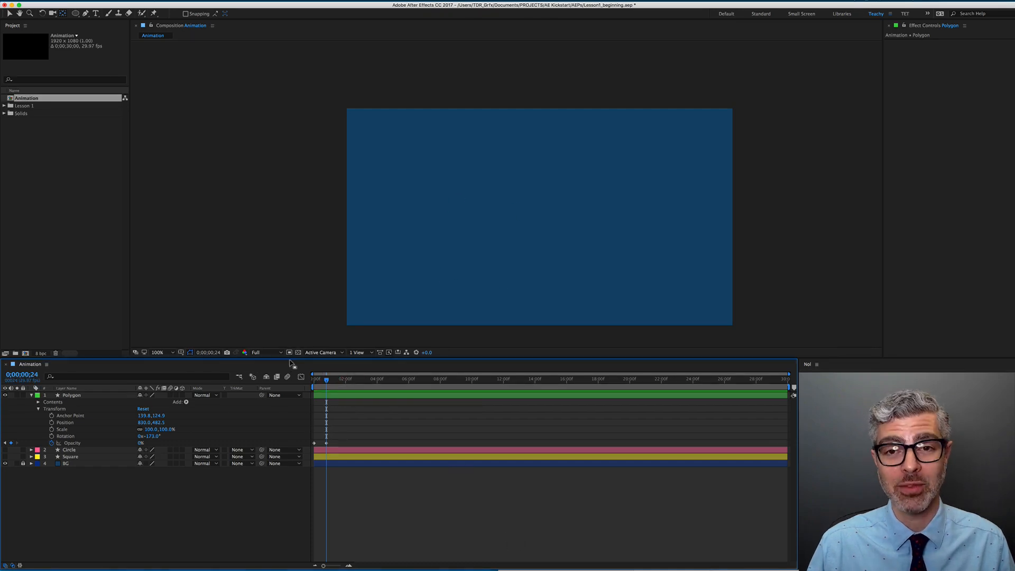
drag(327, 382, 336, 381)
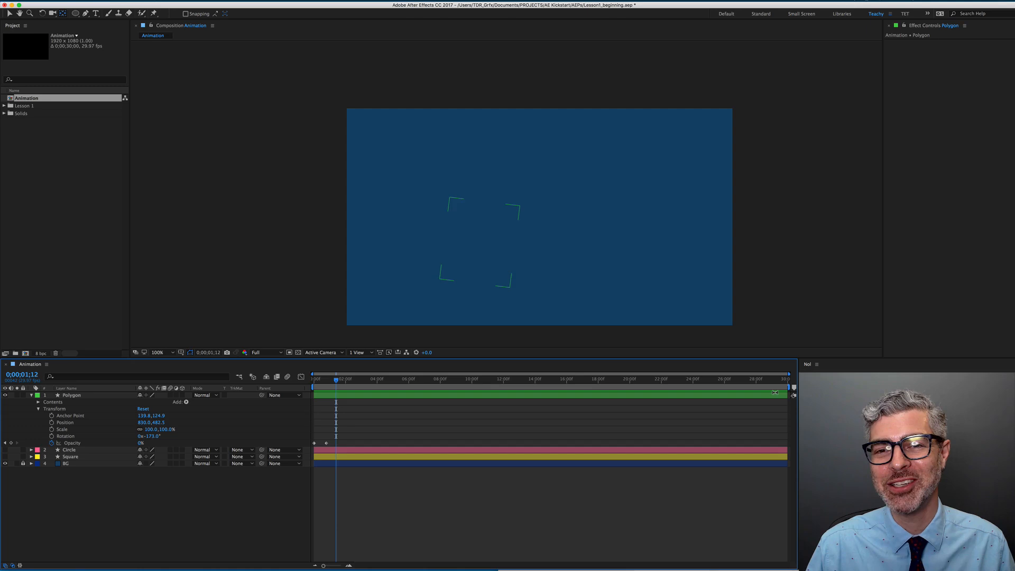
- Shorten the work area to end at about 0;00;01;20, and return the playhead to 0;00;00;24
mouse_move(793, 391)
mouse_down()
mouse_move(728, 412)
mouse_move(428, 420)
mouse_move(781, 387)
mouse_up()
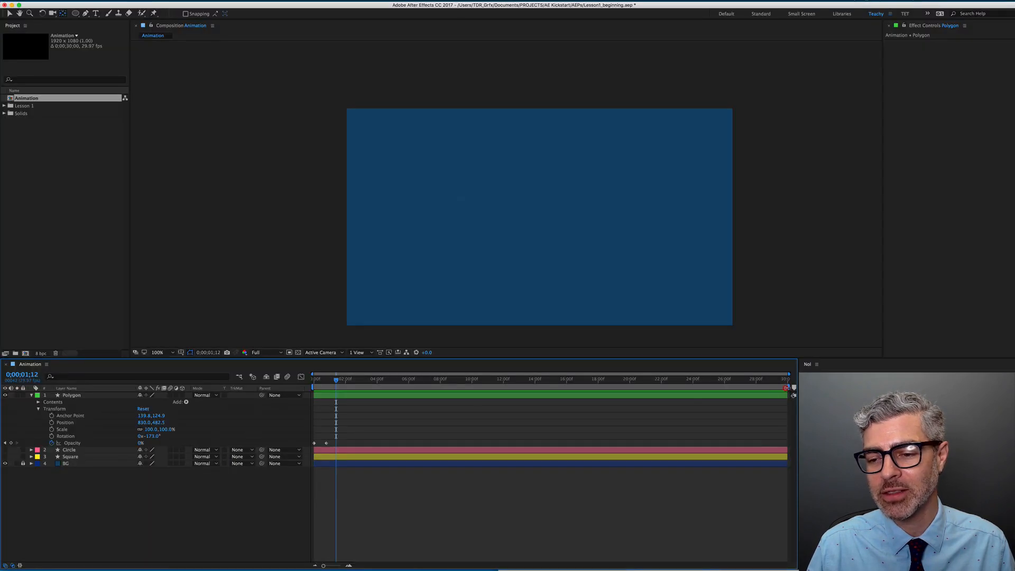
drag(769, 346, 338, 409)
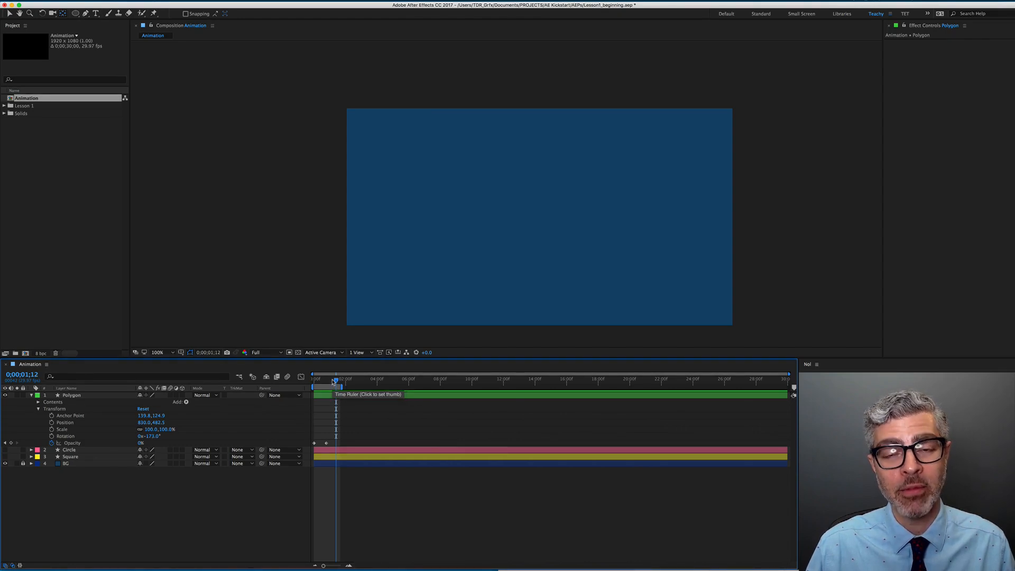
drag(332, 383, 290, 381)
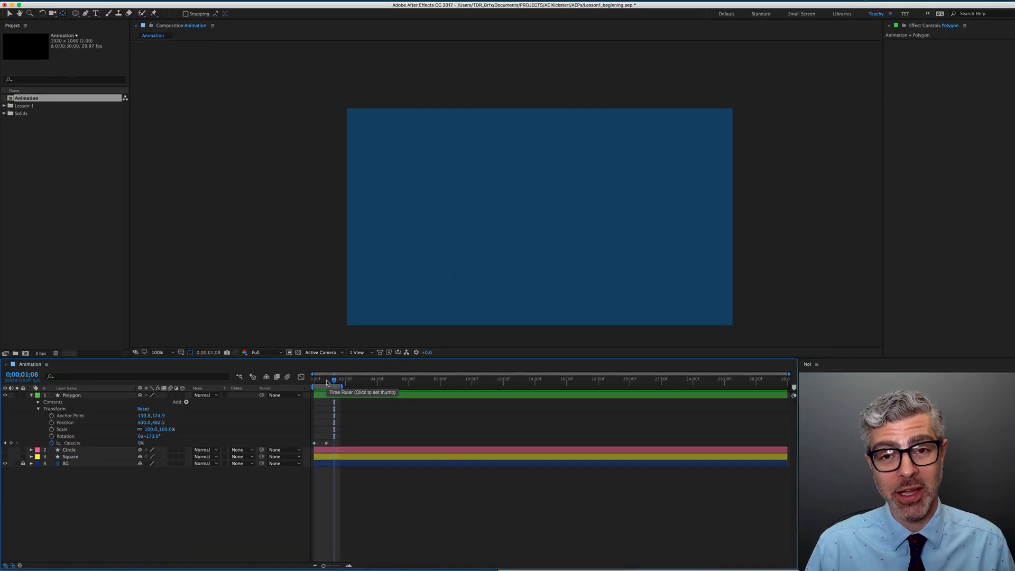
mouse_move(325, 382)
mouse_down()
mouse_move(290, 385)
mouse_move(326, 381)
mouse_up()
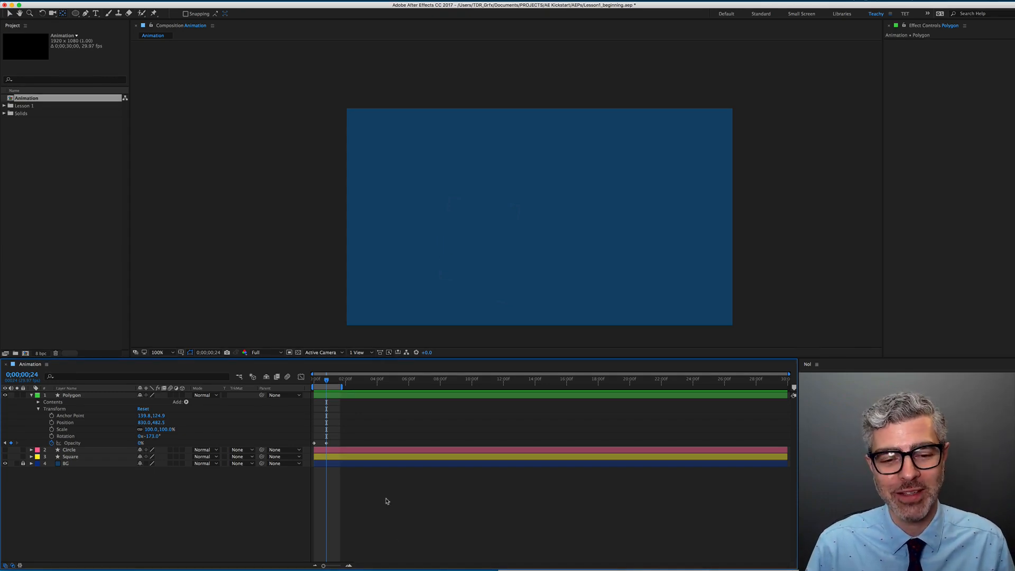
key(space)
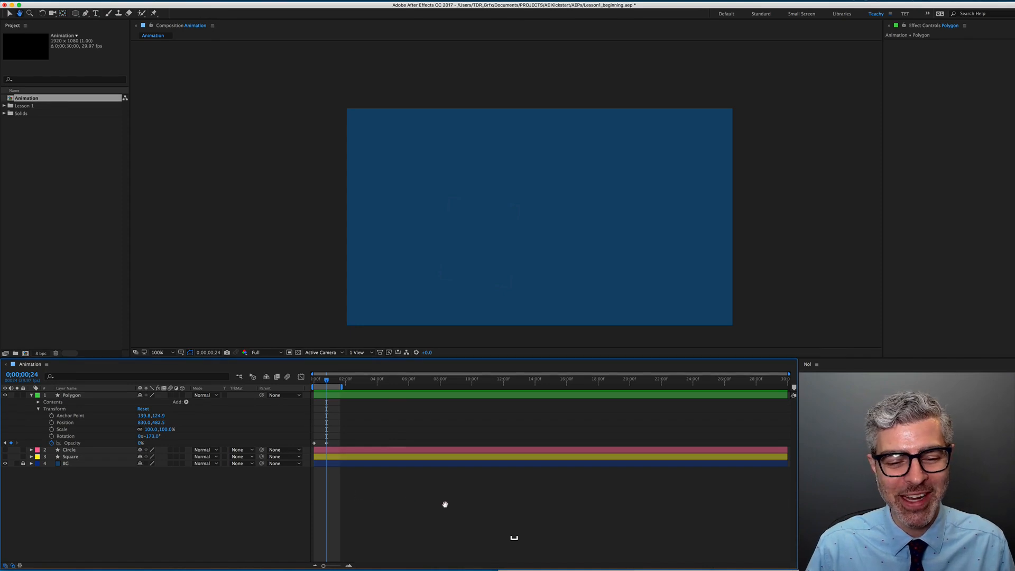
click(478, 507)
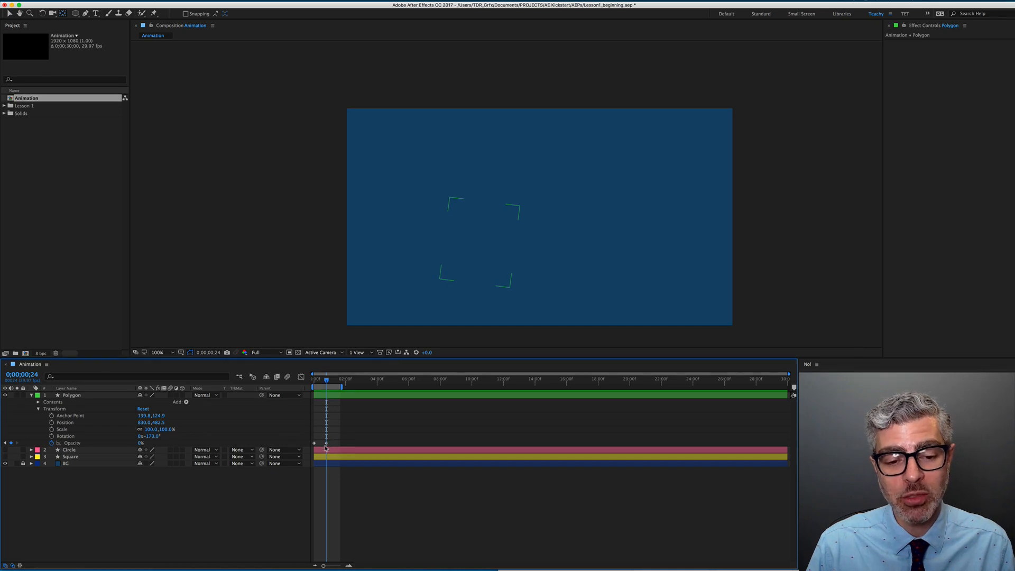
- Move the Polygon layer's 0% Opacity keyframe to 0;00;01;15 to lengthen the fade
click(328, 445)
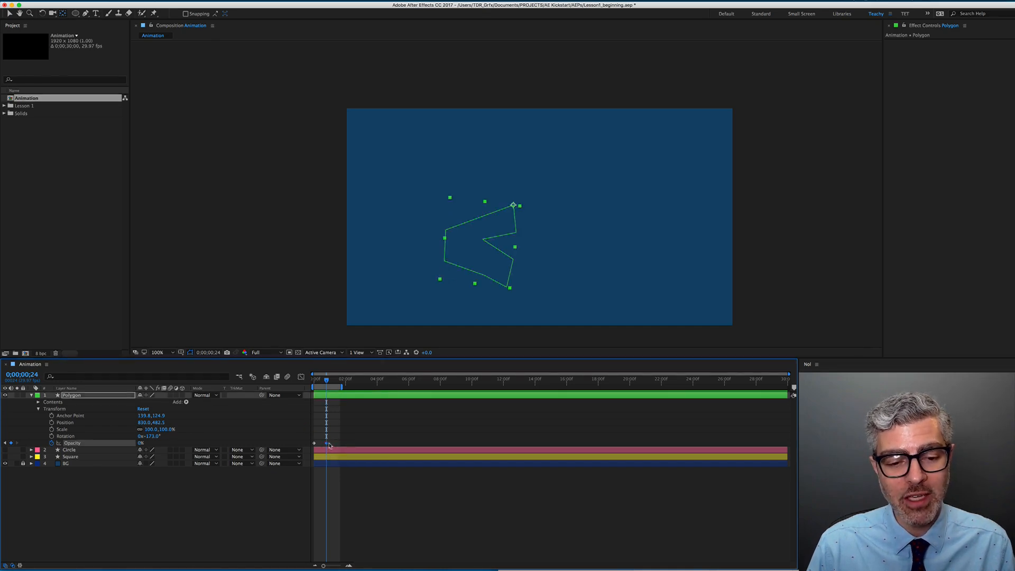
click(329, 445)
click(327, 443)
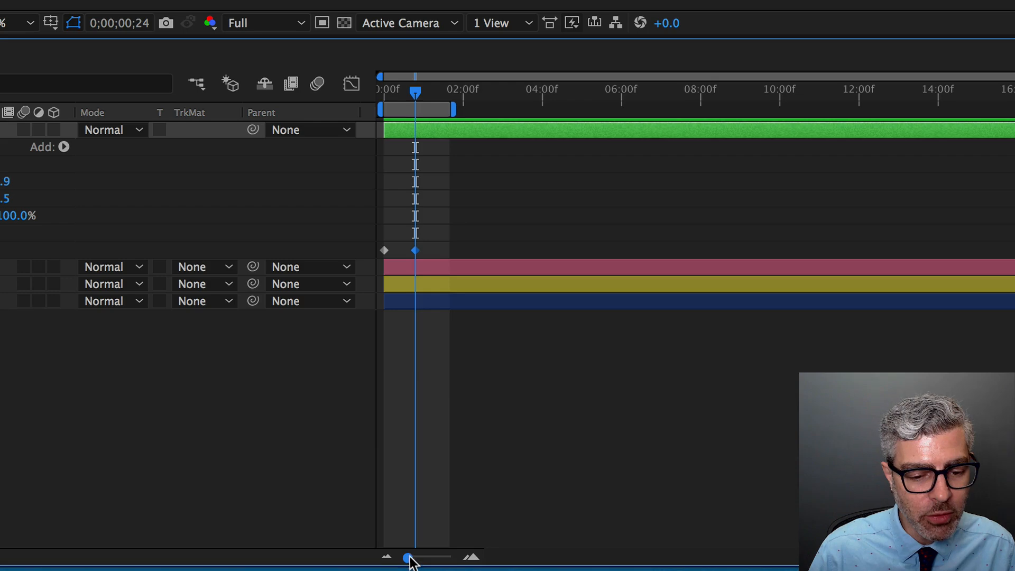
drag(324, 565, 334, 566)
drag(435, 560, 440, 561)
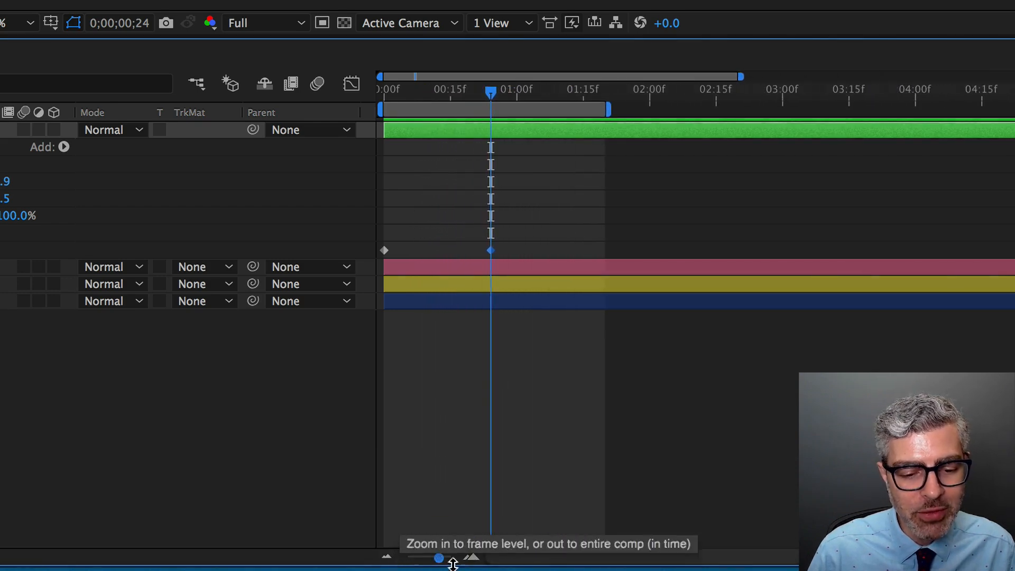
drag(440, 561, 447, 561)
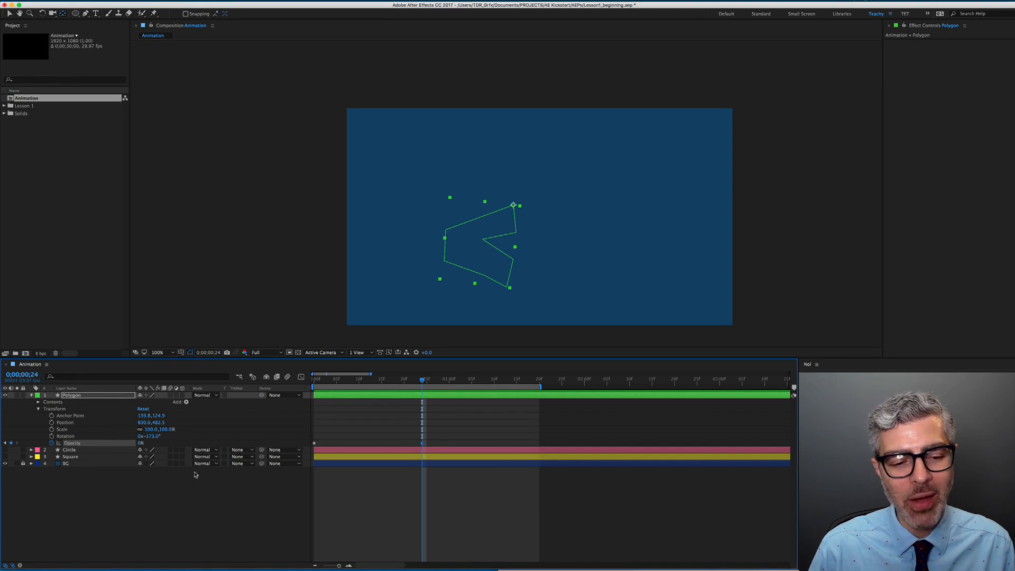
drag(414, 383, 429, 386)
key(shift)
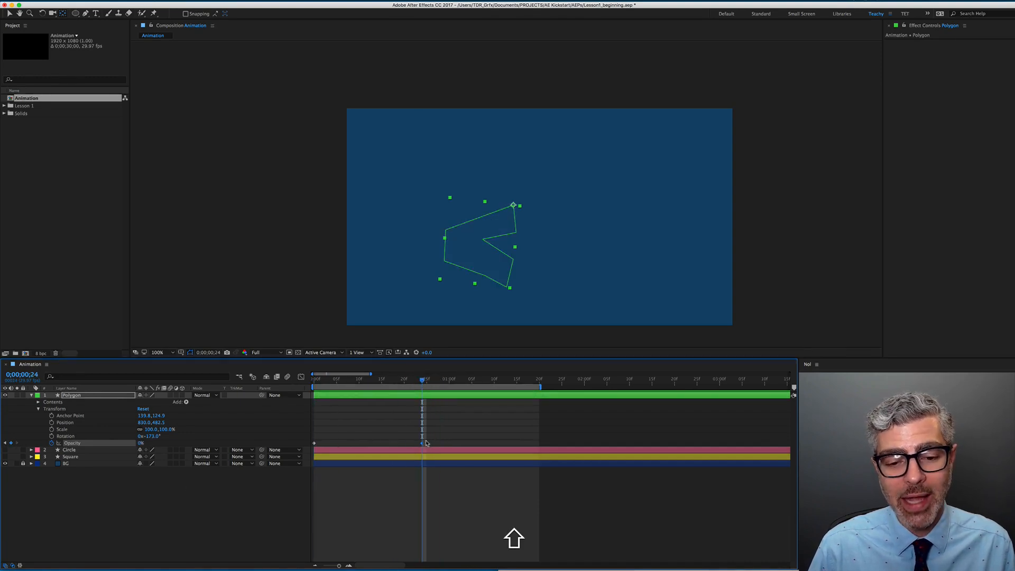
mouse_move(423, 447)
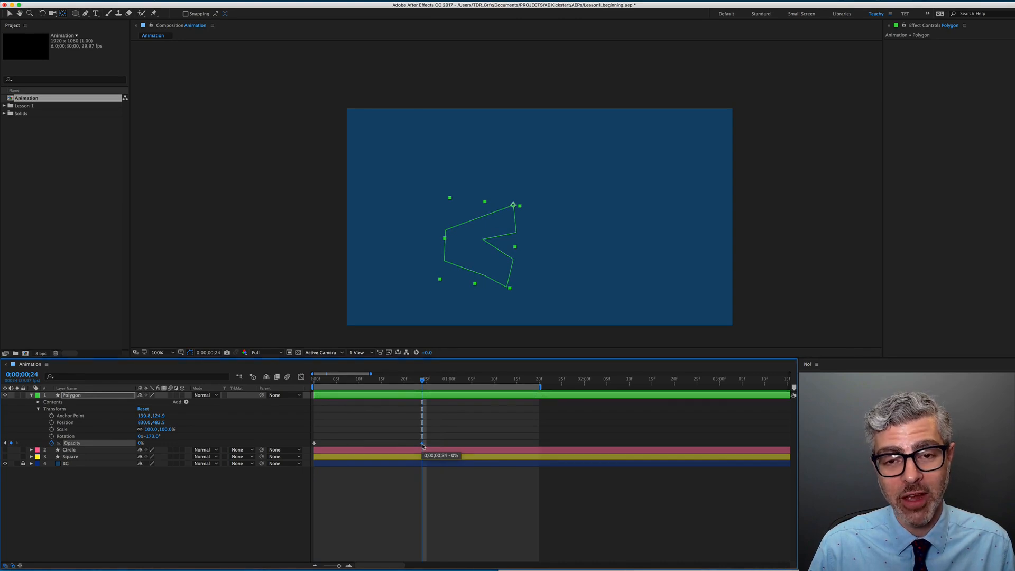
drag(423, 447, 500, 445)
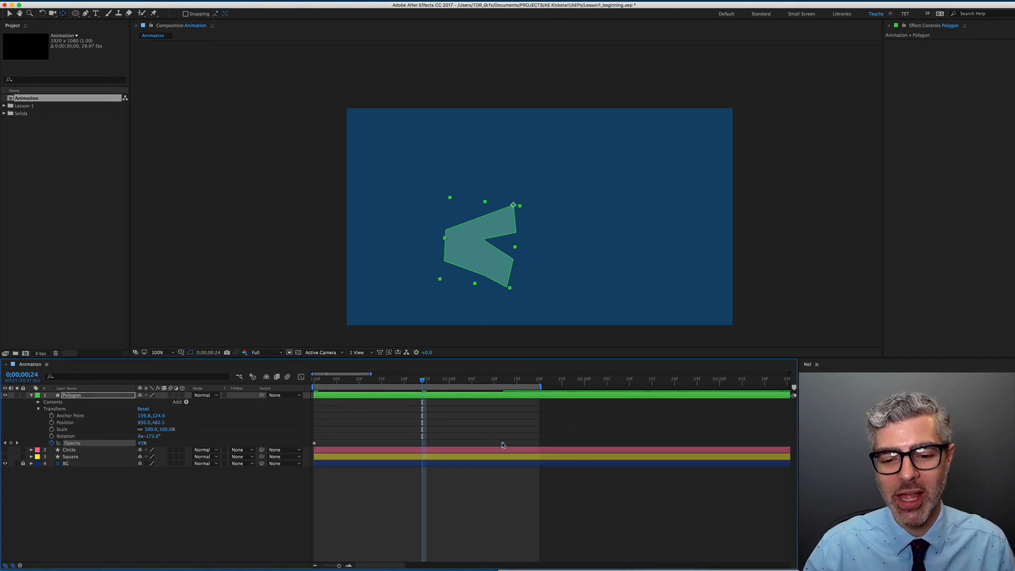
drag(503, 444, 516, 444)
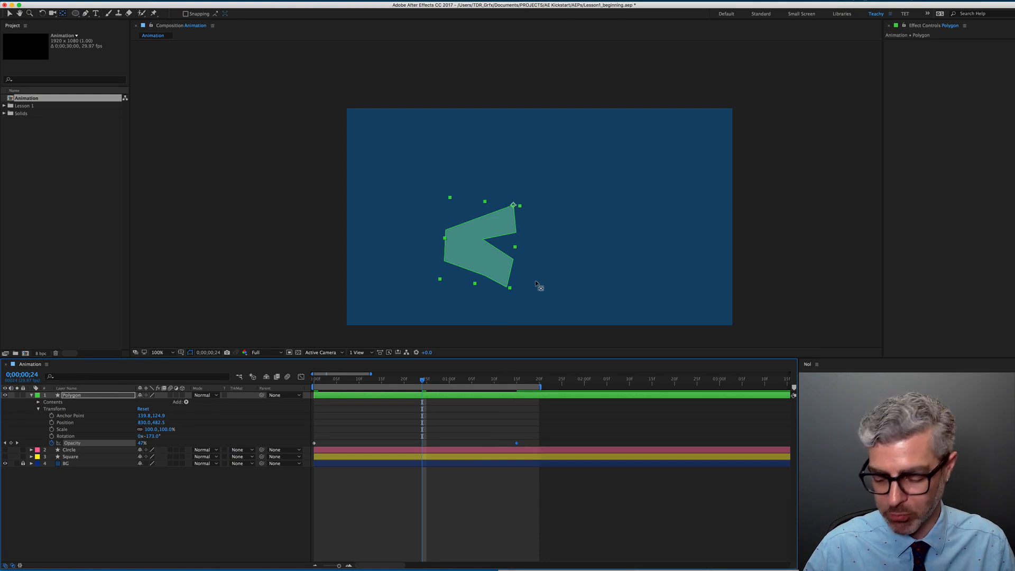
- Preview the Polygon layer's slower opacity fade from 0;00;00;00
click(317, 380)
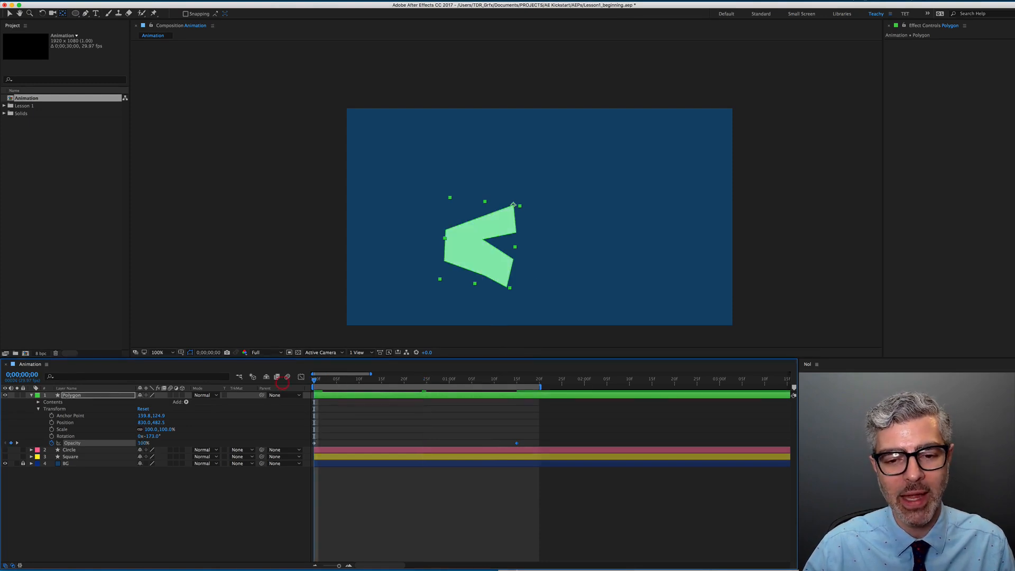
key(space)
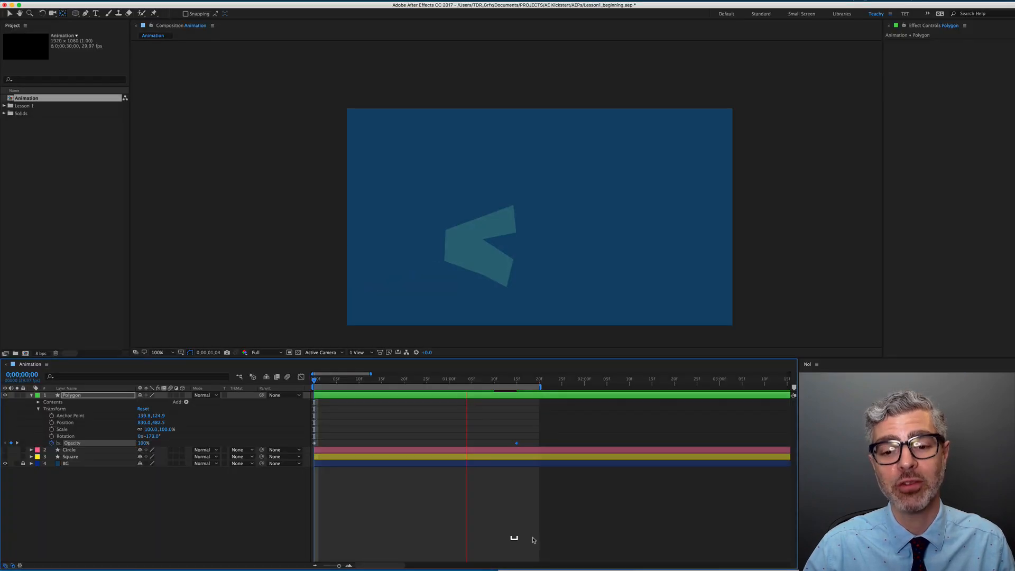
key(space)
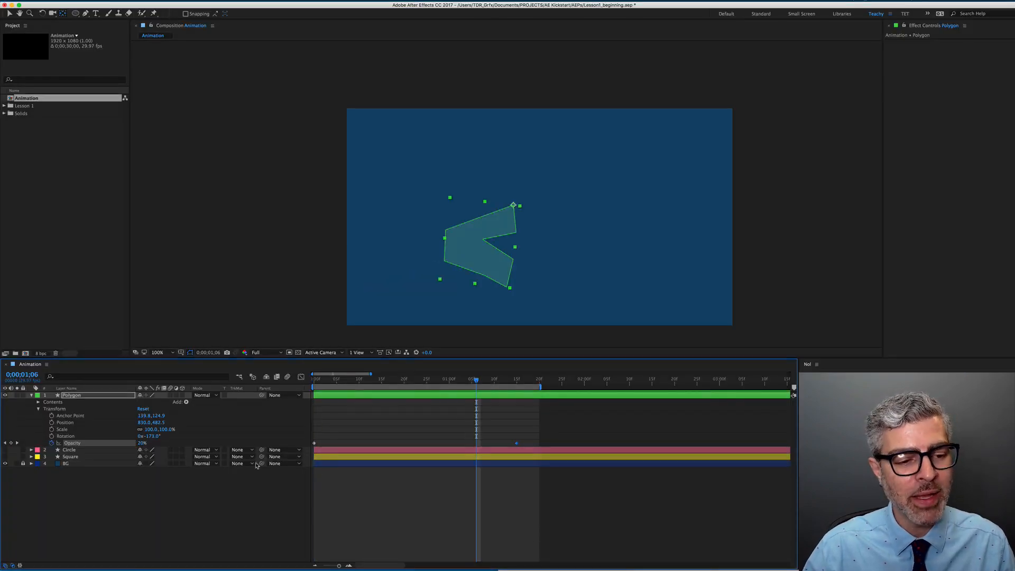
key(space)
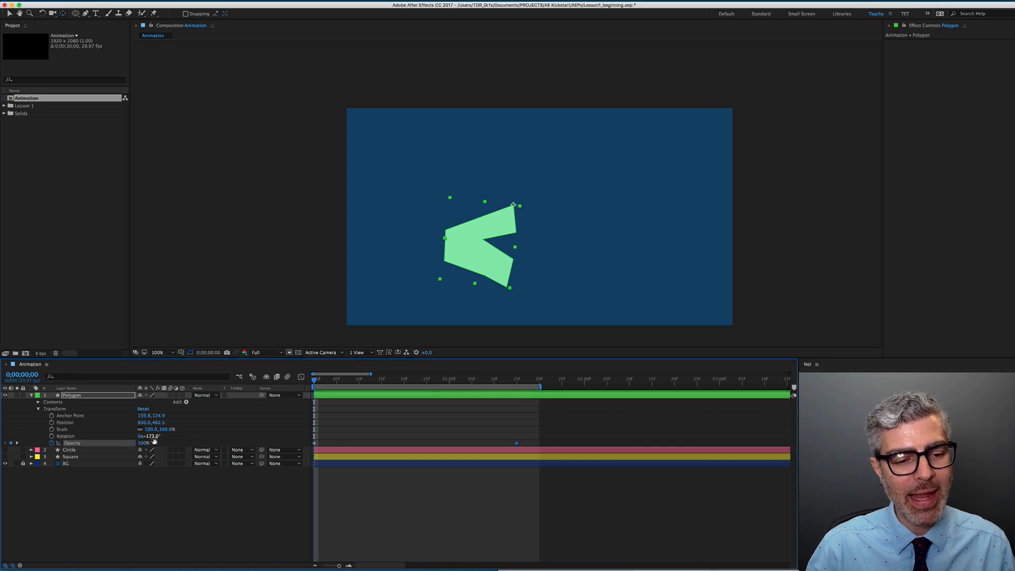
- Set the Polygon layer's Rotation to 0° at 0;00;00;00 and enable Rotation keyframing
click(150, 436)
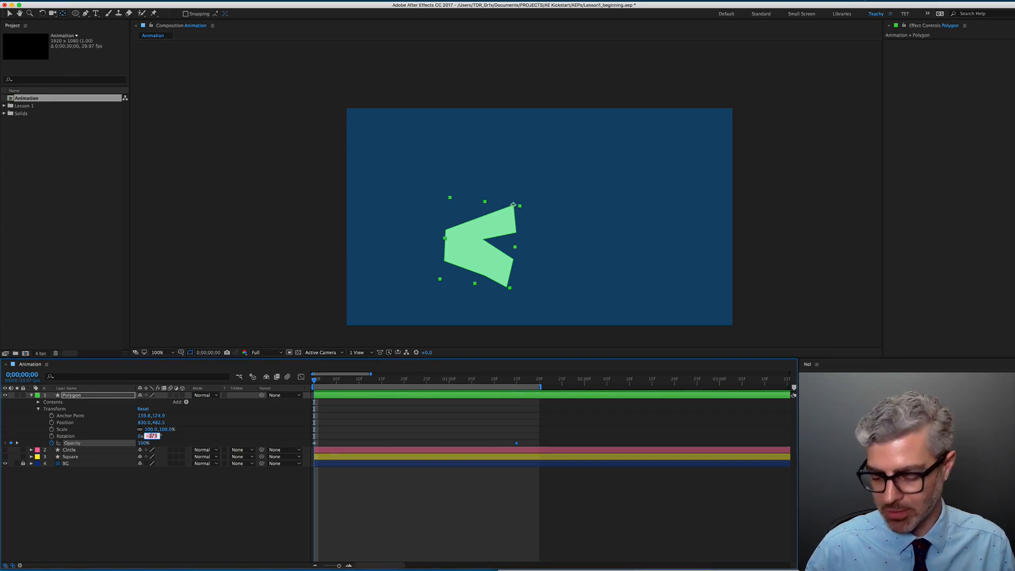
text(0)
key(Return)
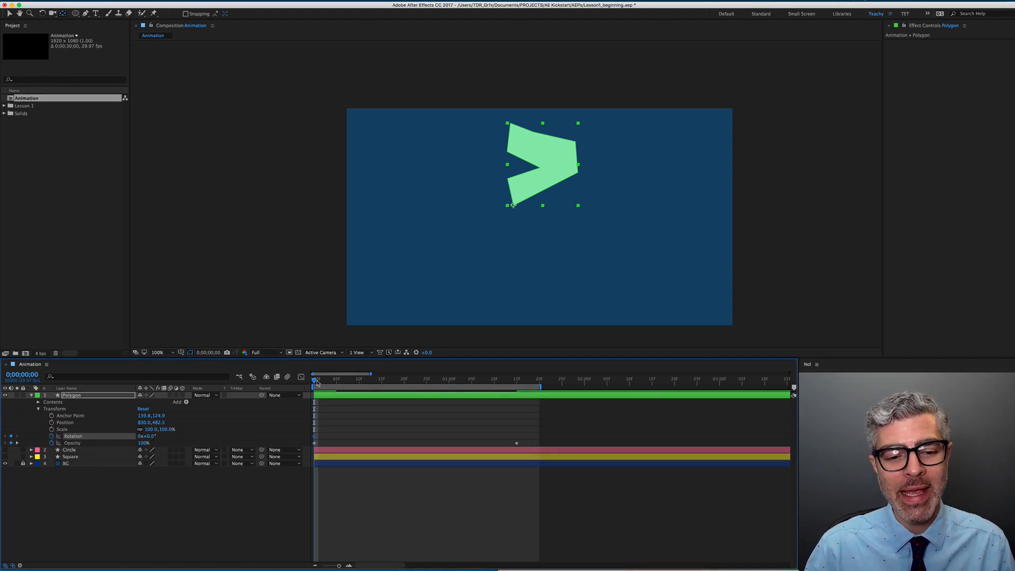
- Keyframe the Polygon layer's Rotation at 180° at 0;00;01;15, and preview the animation from 0;00;00;00
drag(317, 381, 517, 403)
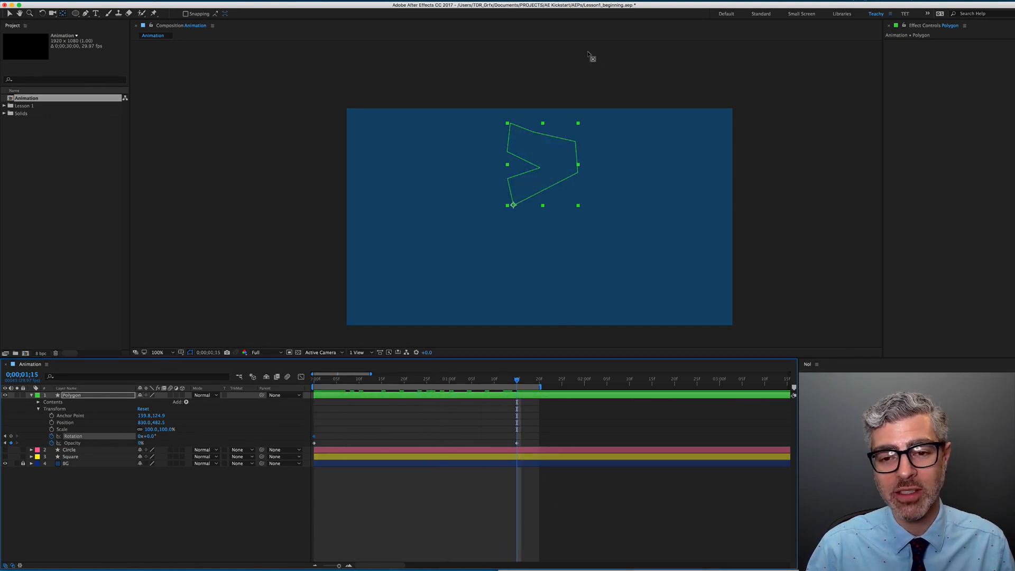
click(149, 436)
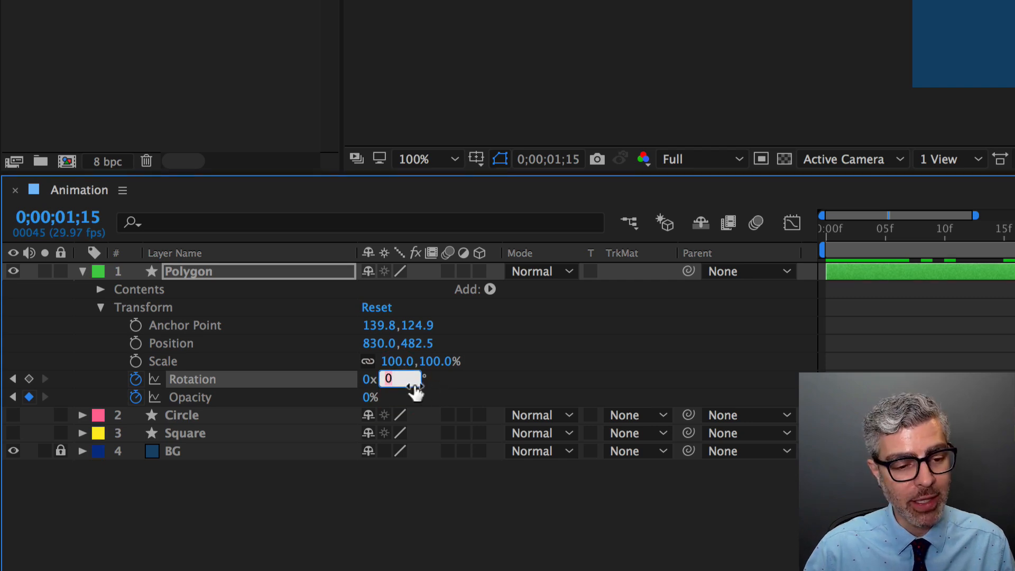
text(18)
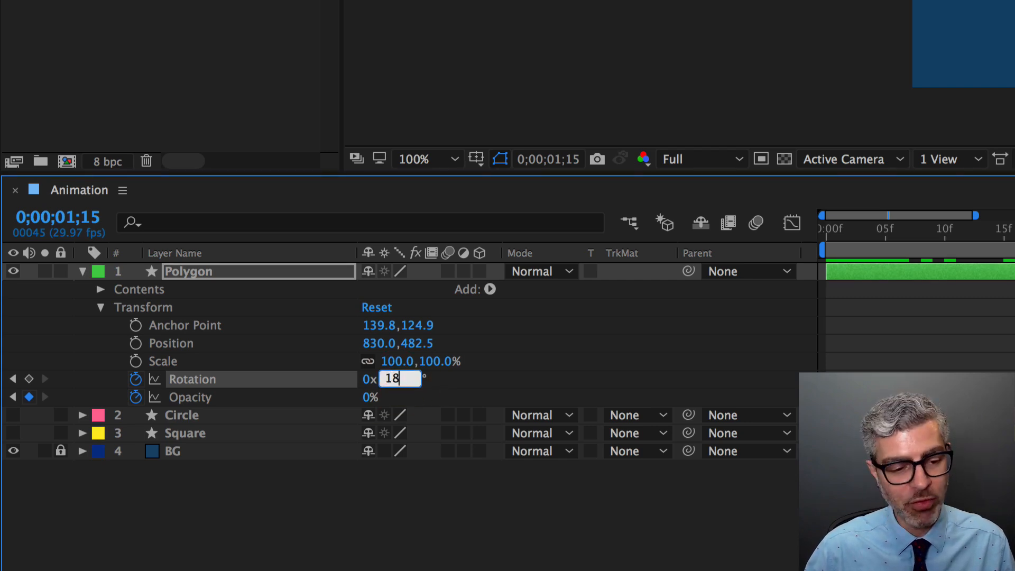
key(Return)
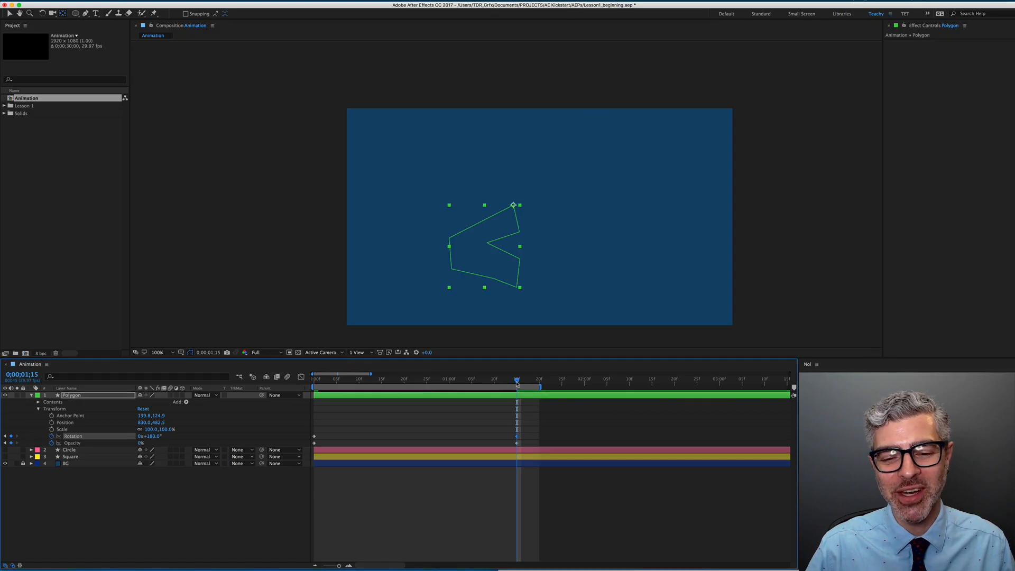
drag(516, 382, 253, 400)
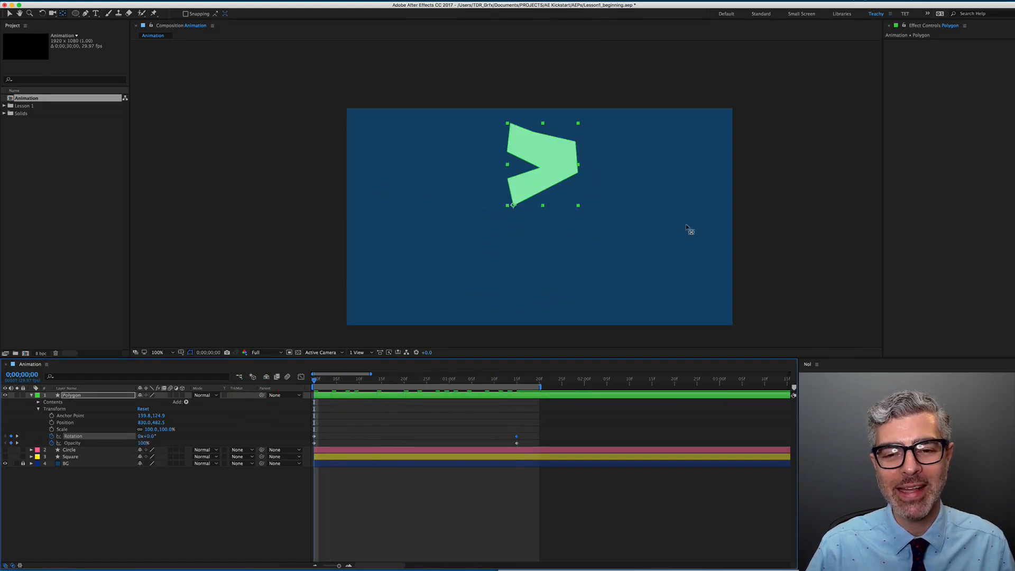
key(space)
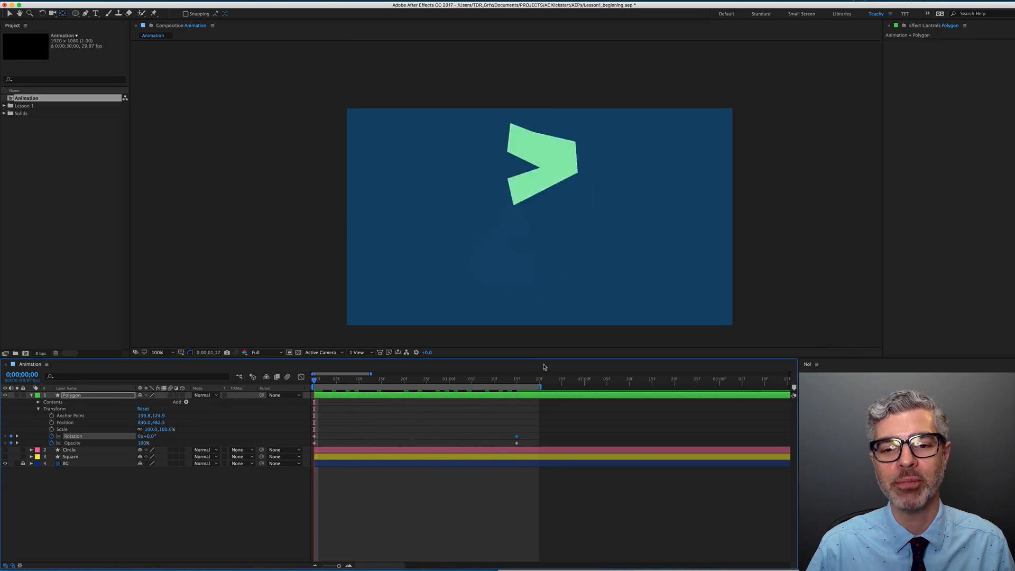
- Move the Polygon layer's final Rotation and Opacity keyframes together to 0;00;00;23, and preview the faster animation
key(space)
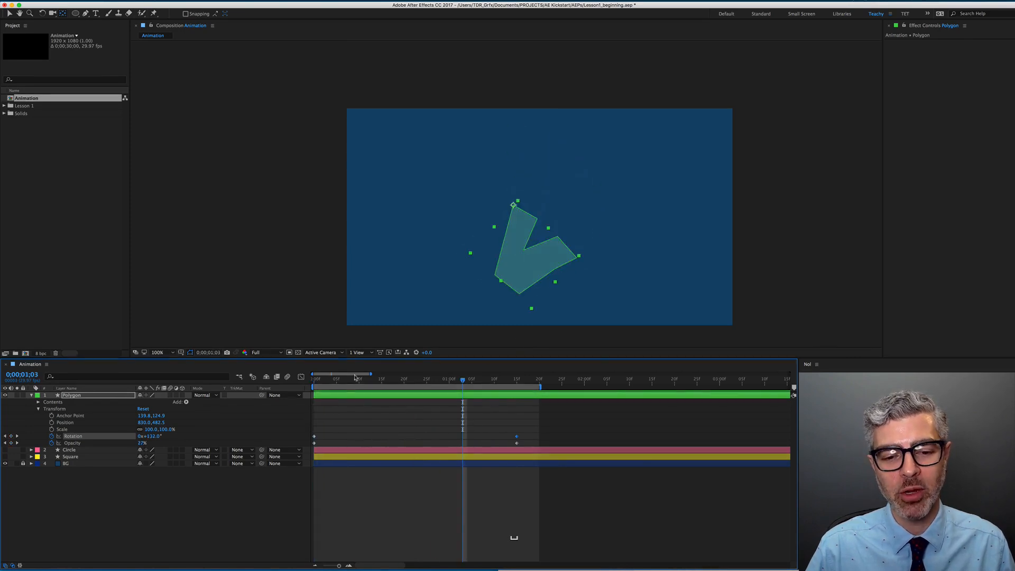
shift+click(516, 443)
drag(517, 443, 416, 445)
key(space)
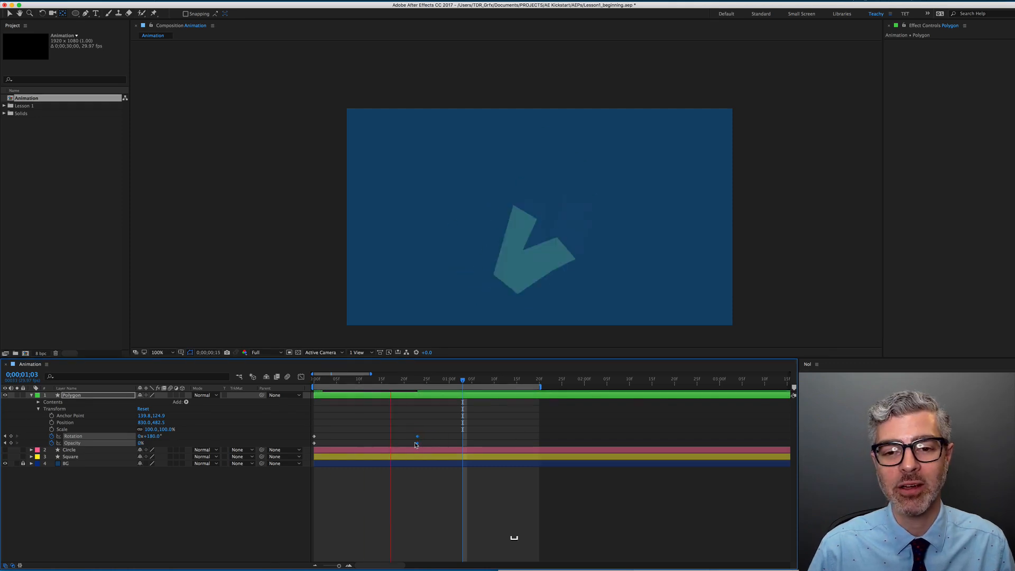
key(space)
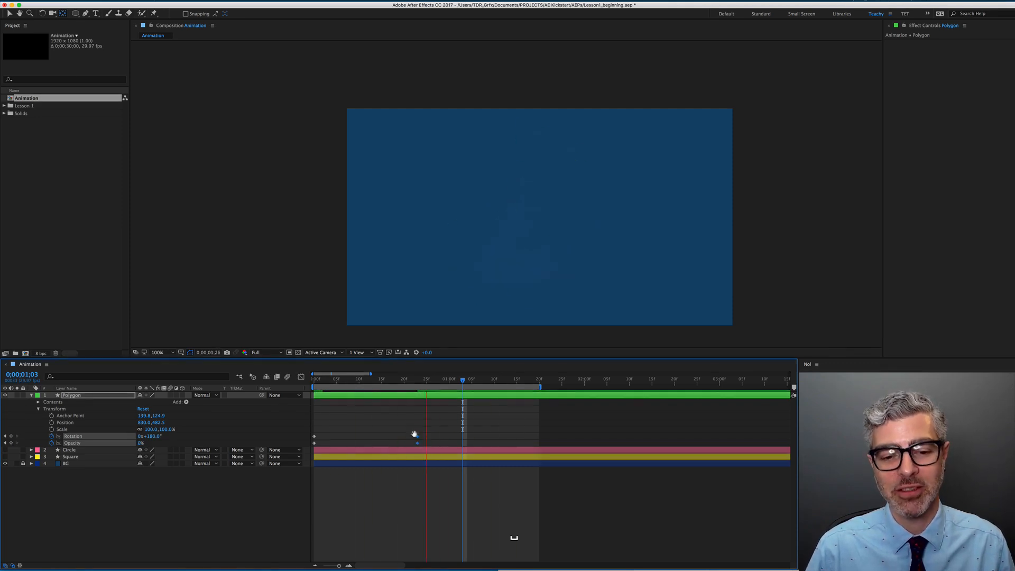
- Return to 0;00;00;00, collapse the Polygon layer's properties and make the Circle layer visible
drag(280, 384, 214, 383)
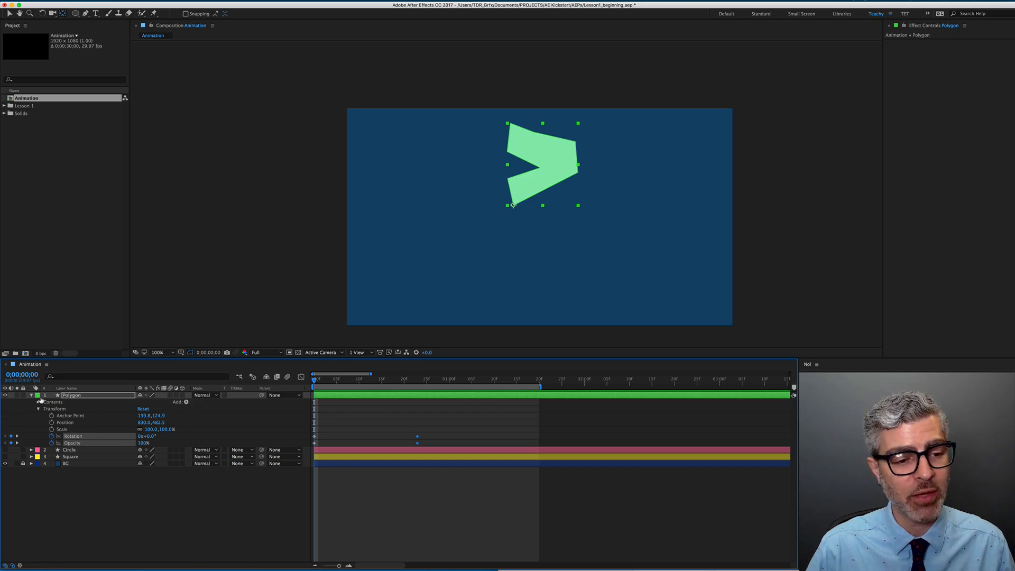
click(30, 395)
click(23, 416)
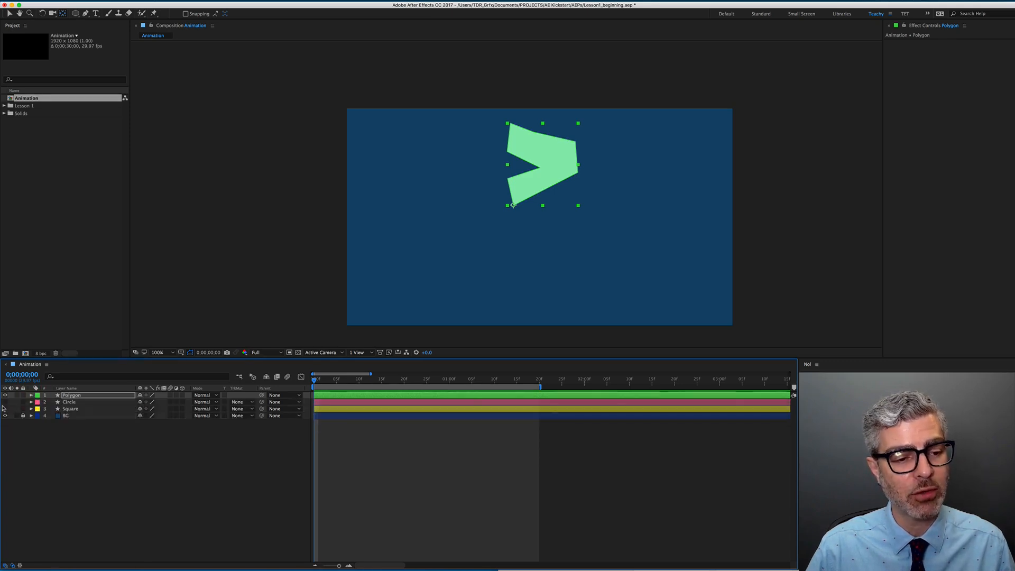
click(5, 402)
click(81, 404)
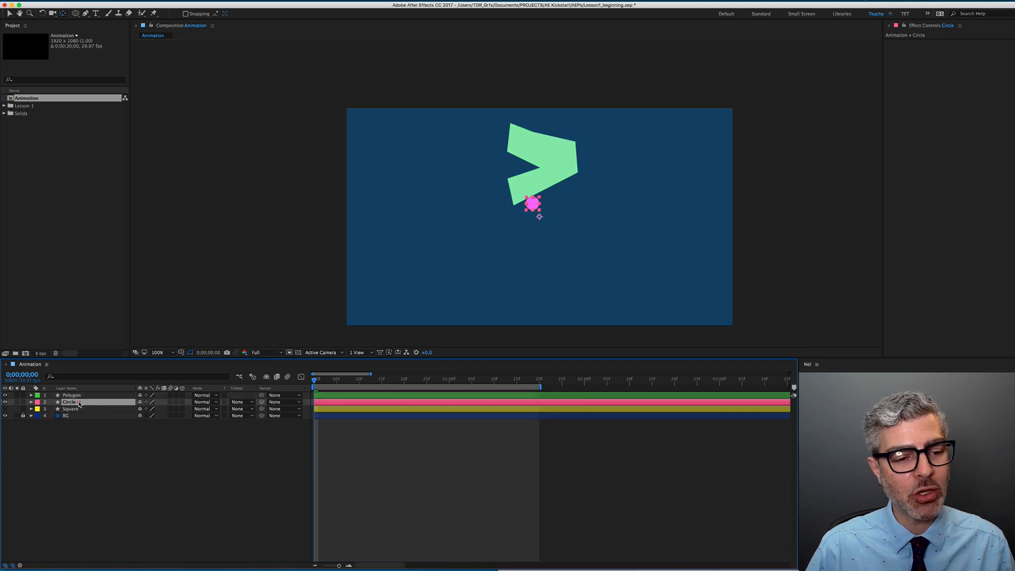
shift+click(126, 396)
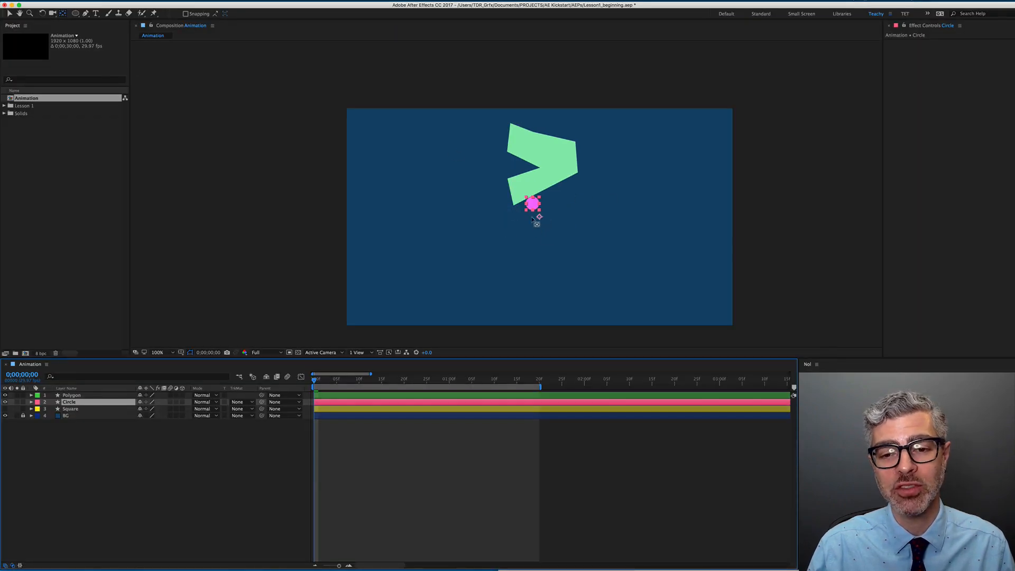
- Solo the Circle layer and move its anchor point to the circle's center with the Pan Behind tool
key(v)
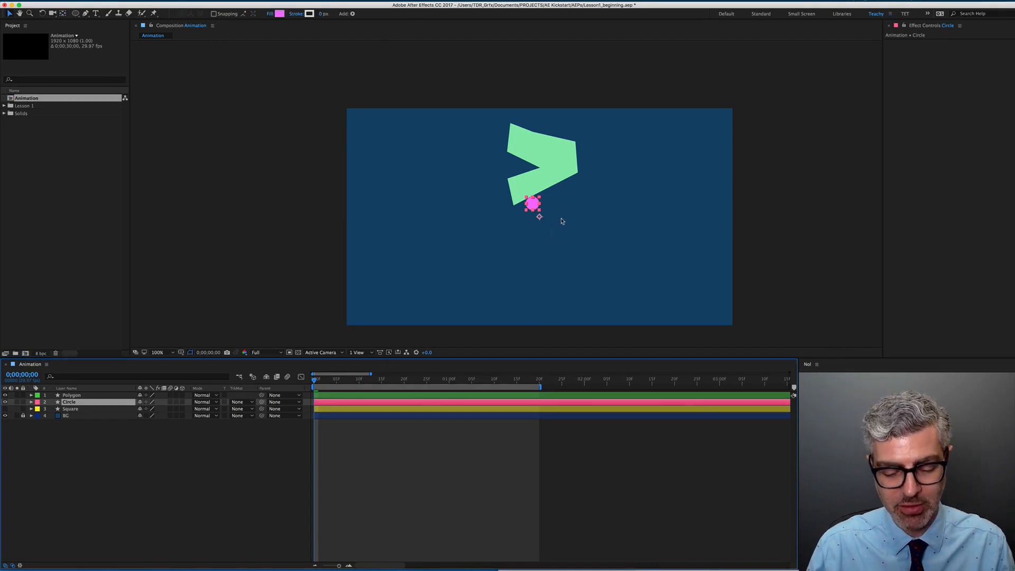
key(y)
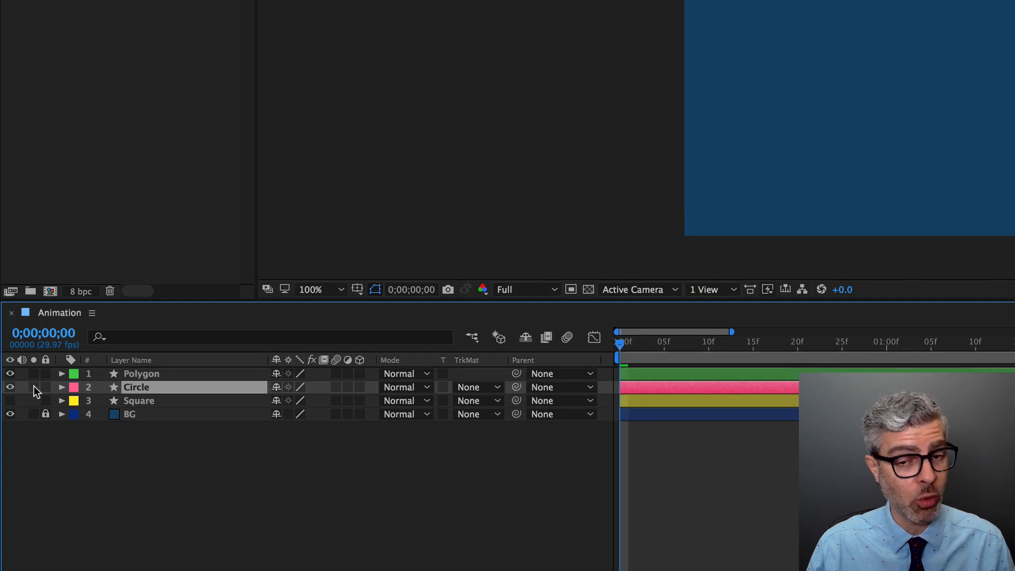
click(33, 386)
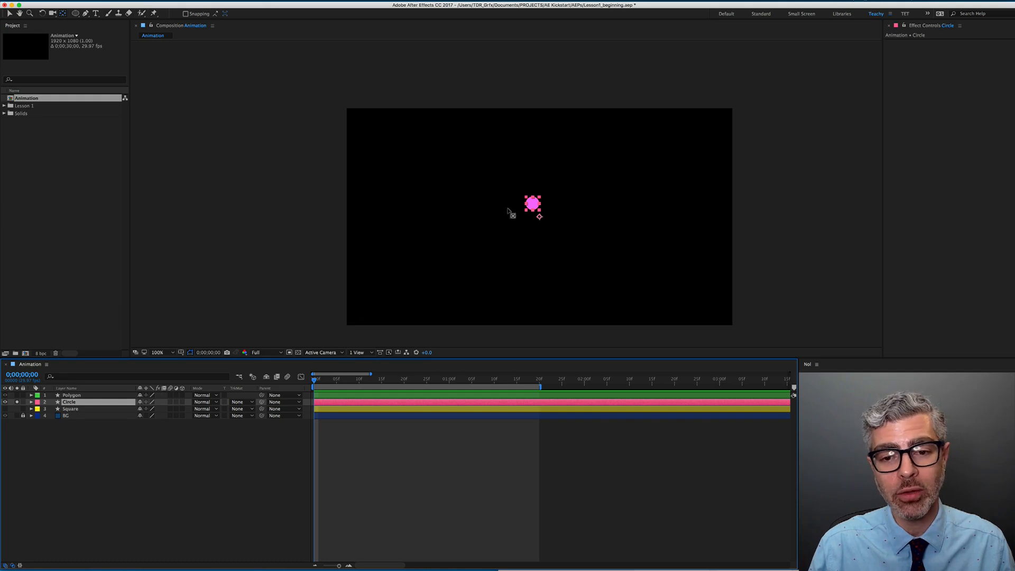
scroll(507, 214, up, 2)
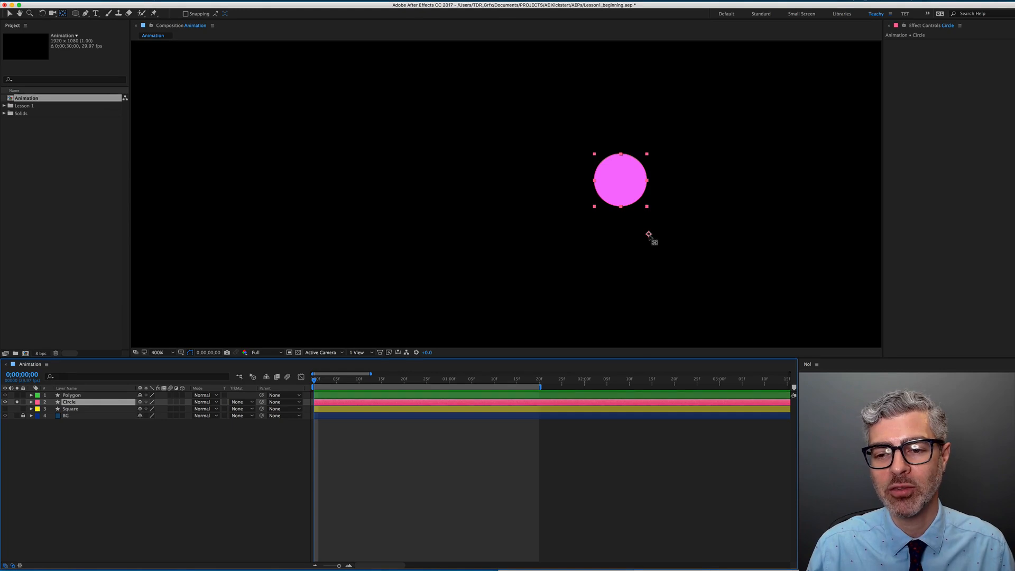
click(649, 235)
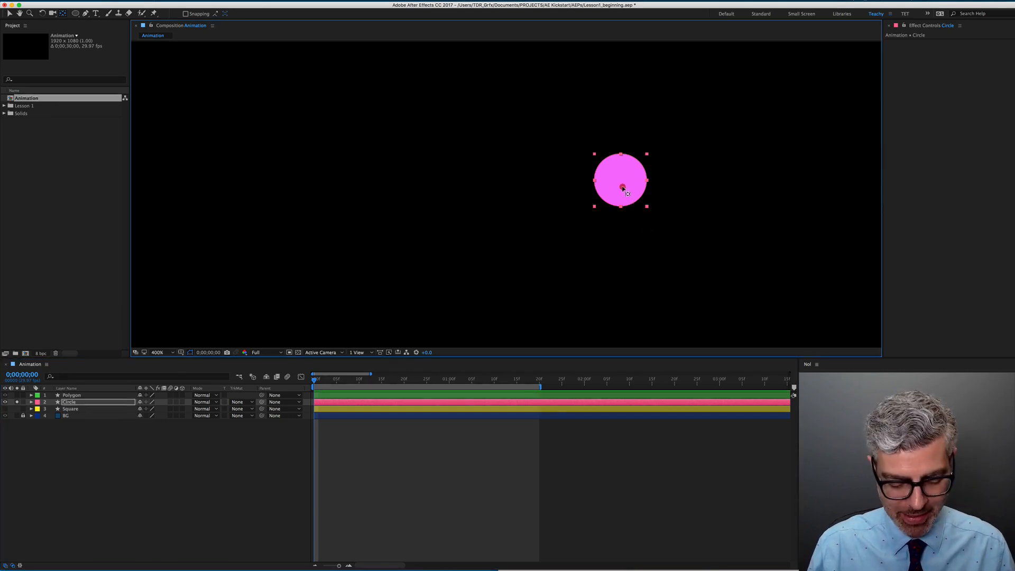
drag(622, 188, 622, 186)
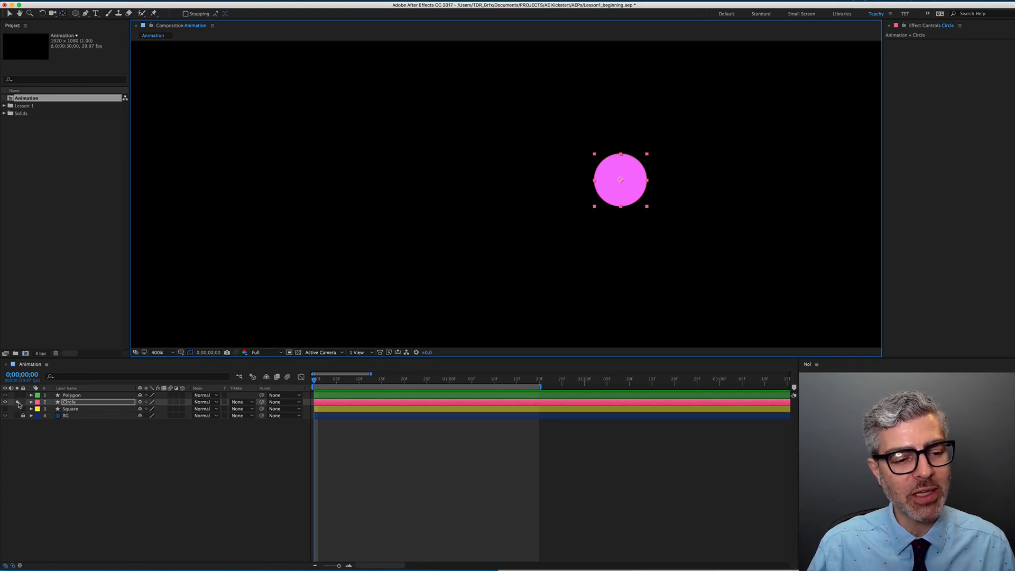
- Turn off the Circle layer's solo so the whole composition shows again
click(18, 403)
click(537, 195)
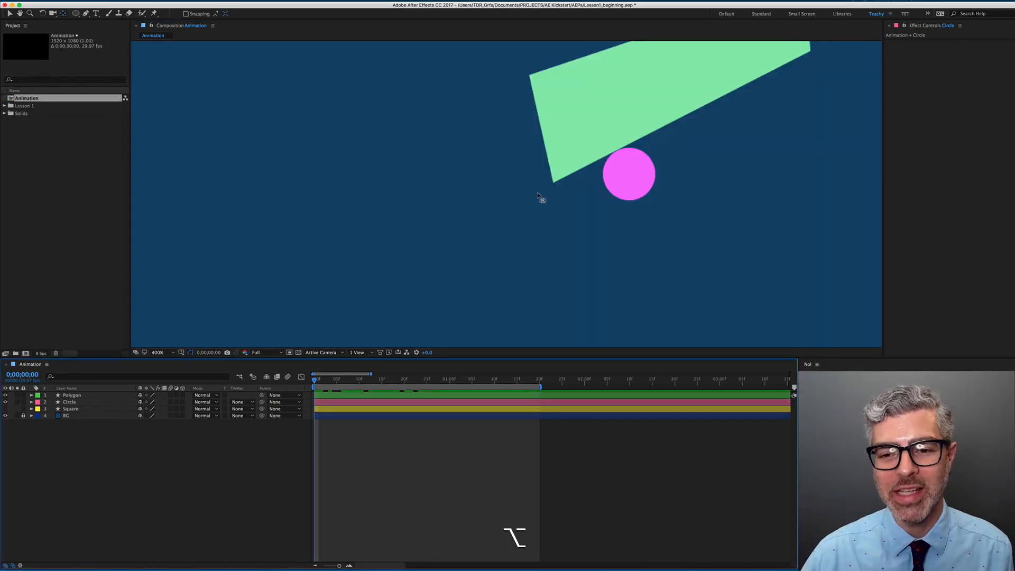
scroll(538, 195, down, 4)
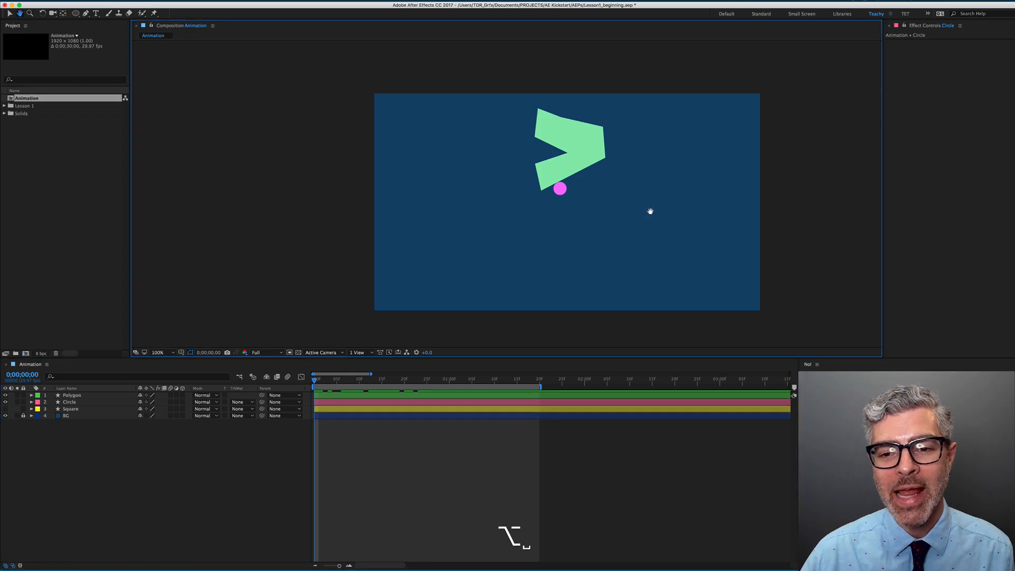
drag(650, 211, 616, 202)
- Reveal only the keyframed properties of the Polygon layer
click(72, 396)
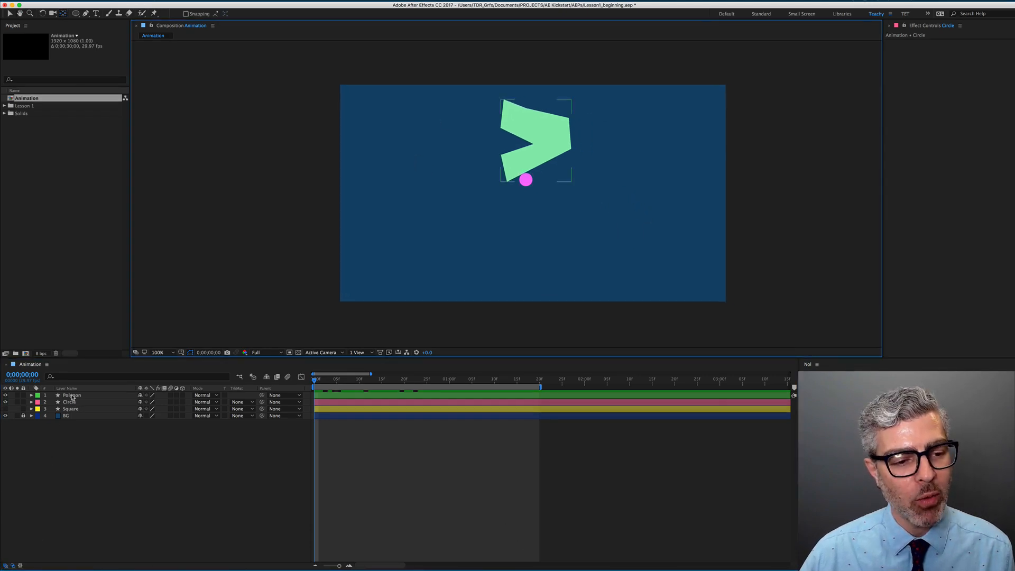
click(73, 397)
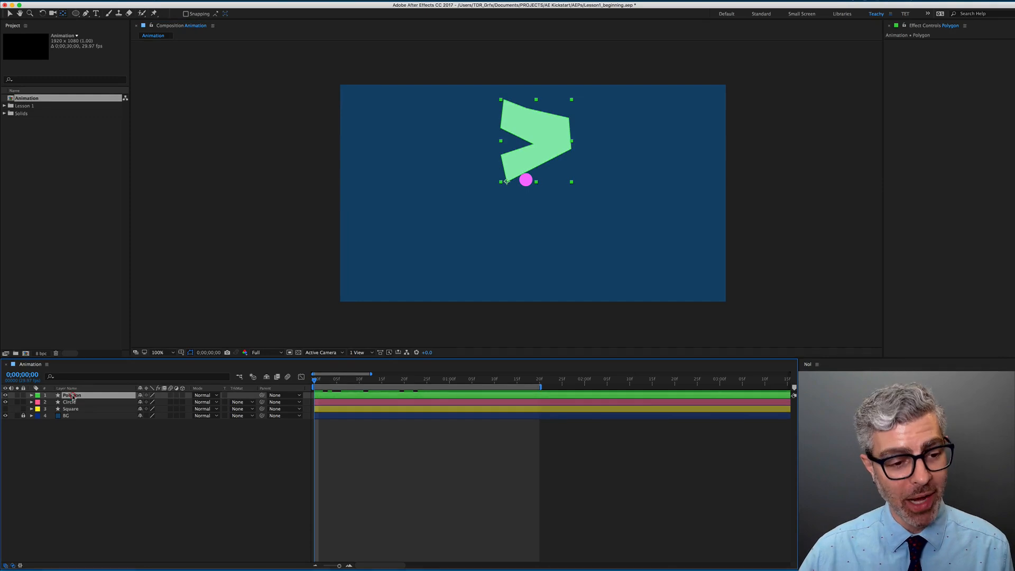
key(u)
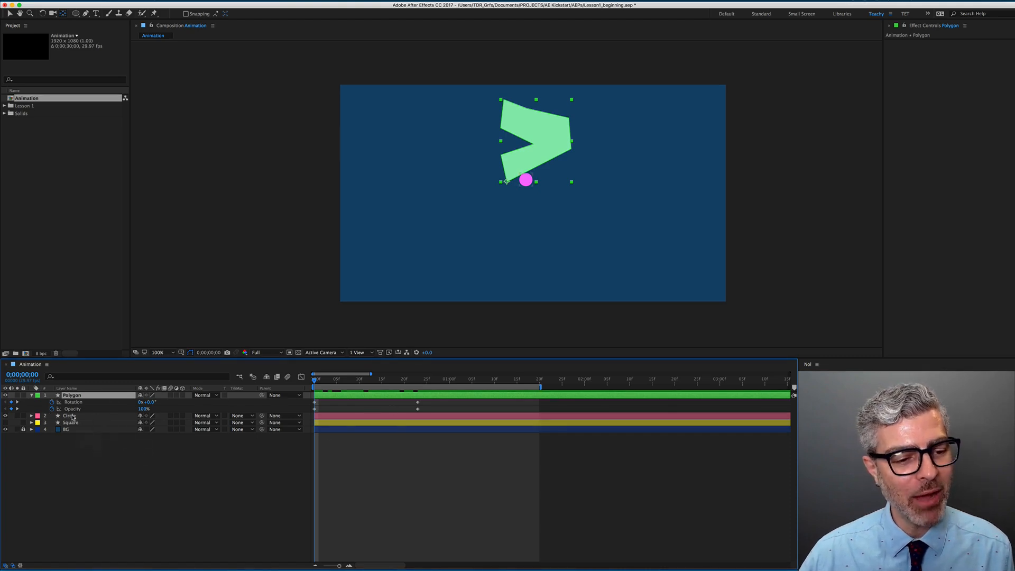
- Expand the Circle layer's Transform properties, keep its Contents collapsed, and stay at 0;00;00;00
click(71, 416)
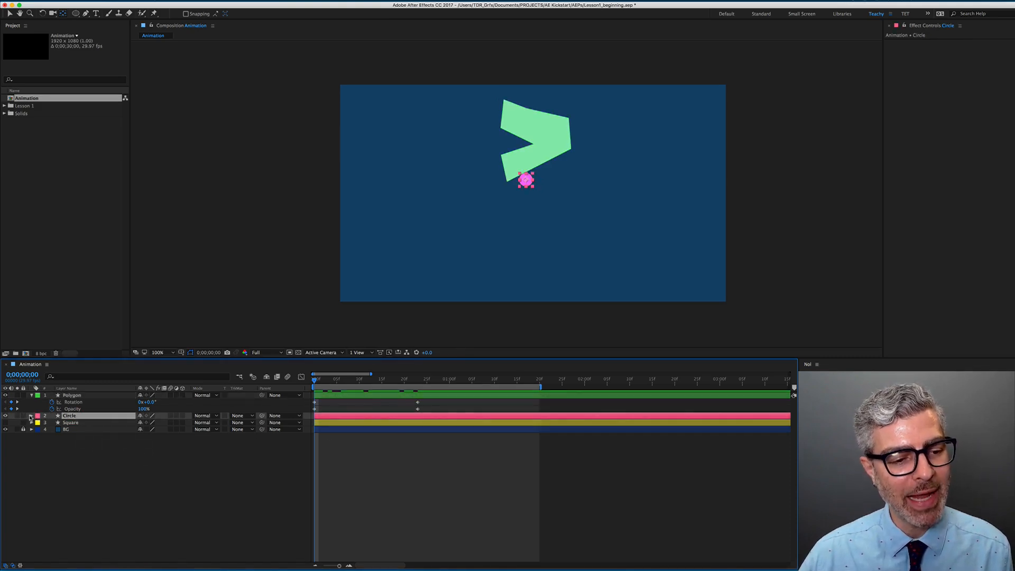
click(32, 416)
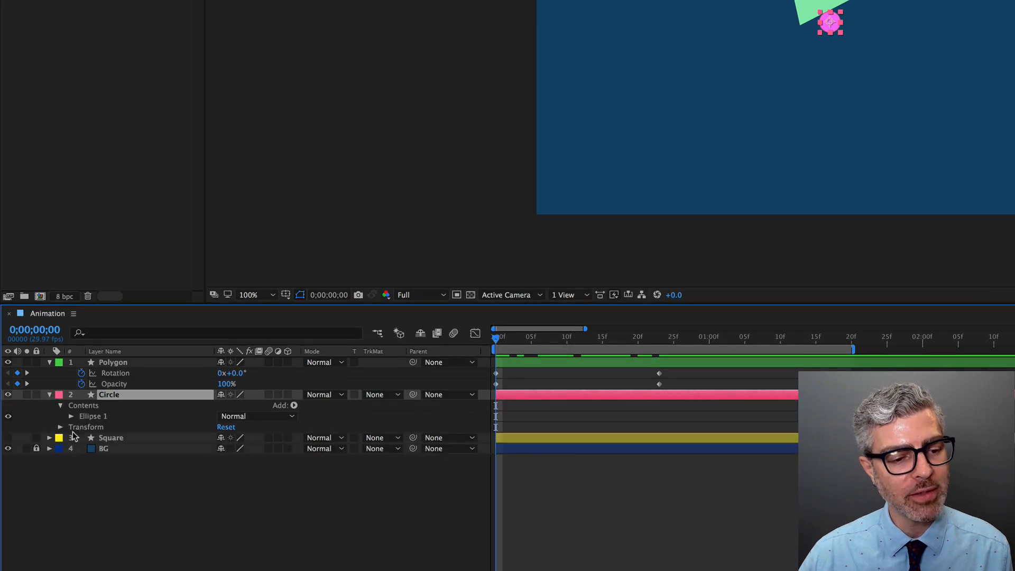
click(61, 428)
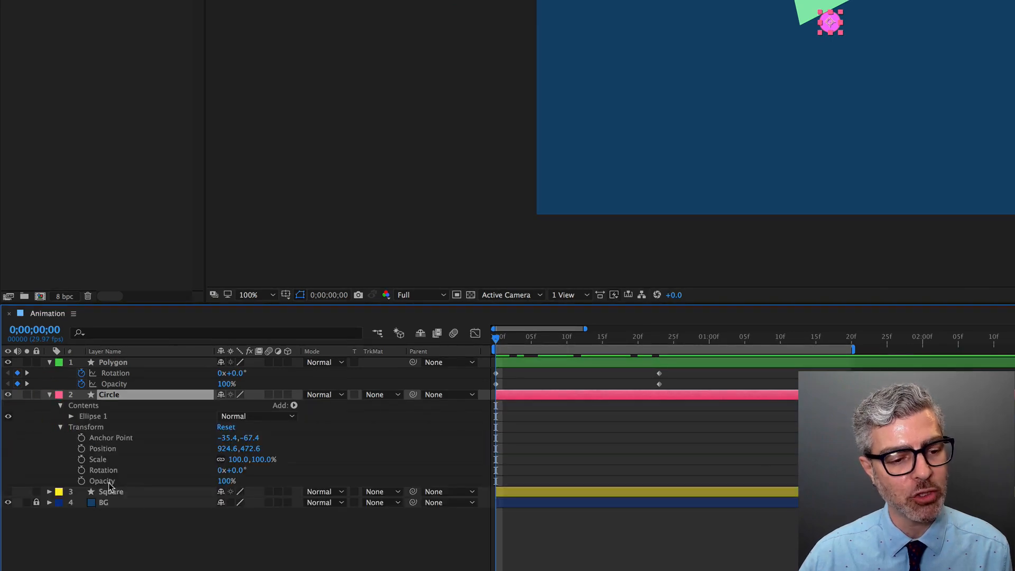
click(60, 406)
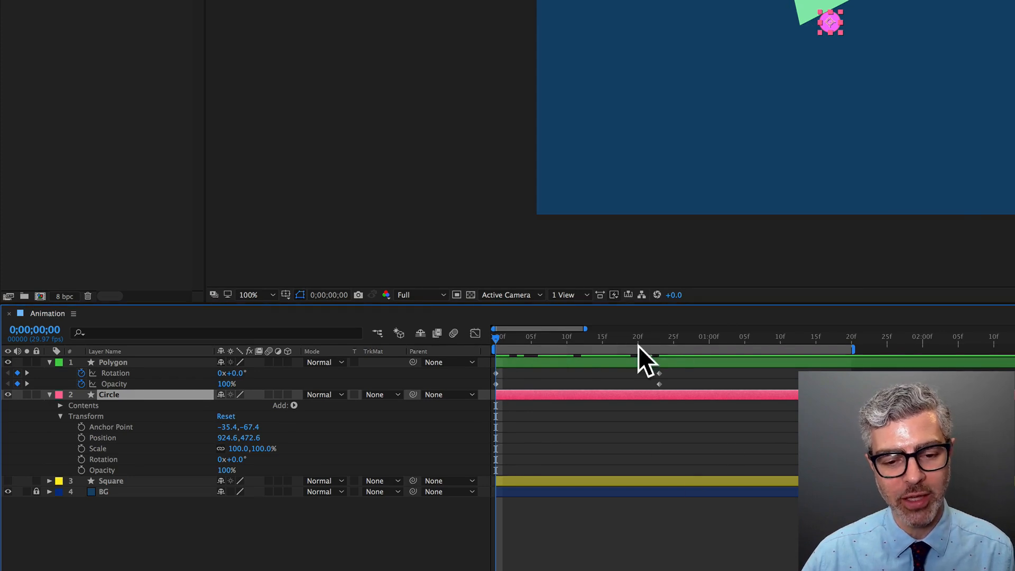
drag(500, 340, 433, 366)
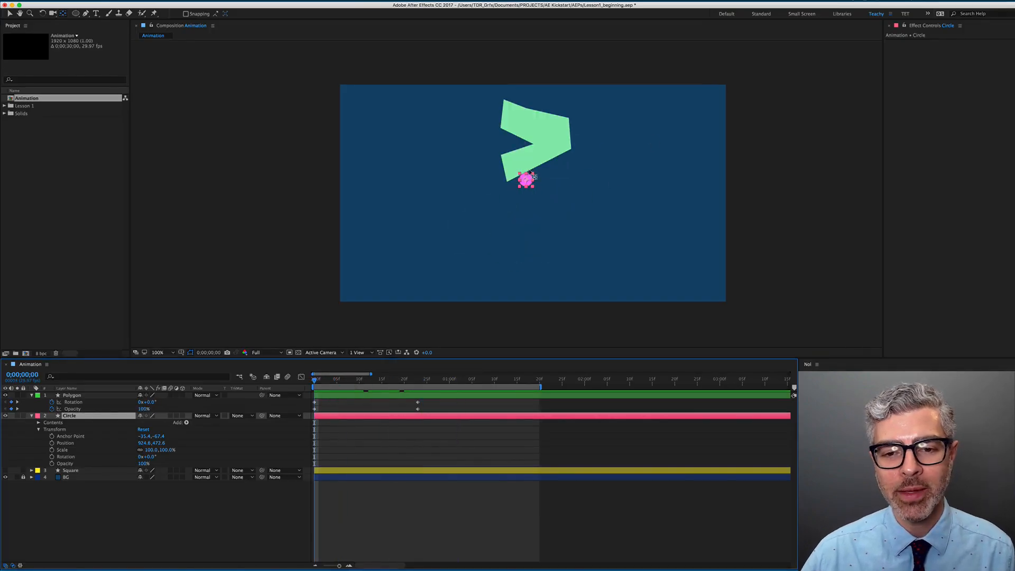
- Move the circle to the left of the polygon, at about position 531, 555
click(341, 414)
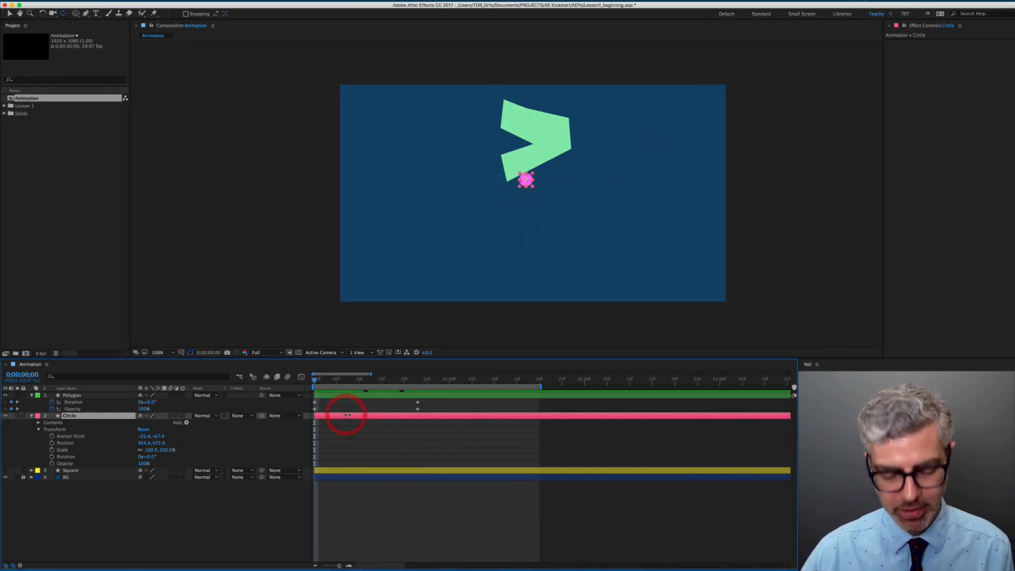
key(v)
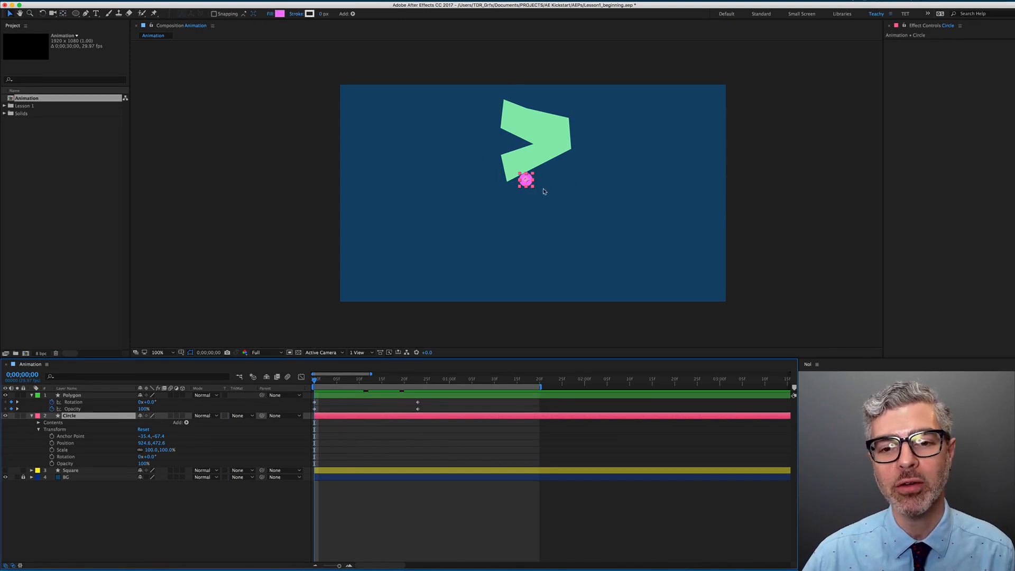
drag(529, 182, 449, 200)
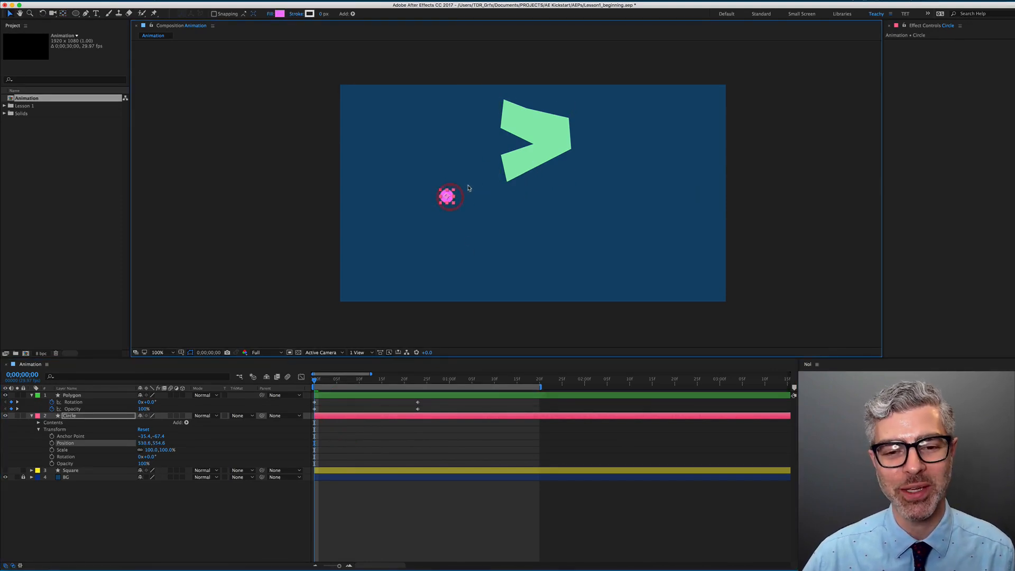
- Set the Circle layer's Scale to 0% and enable Scale keyframing at 0;00;00;04
click(151, 449)
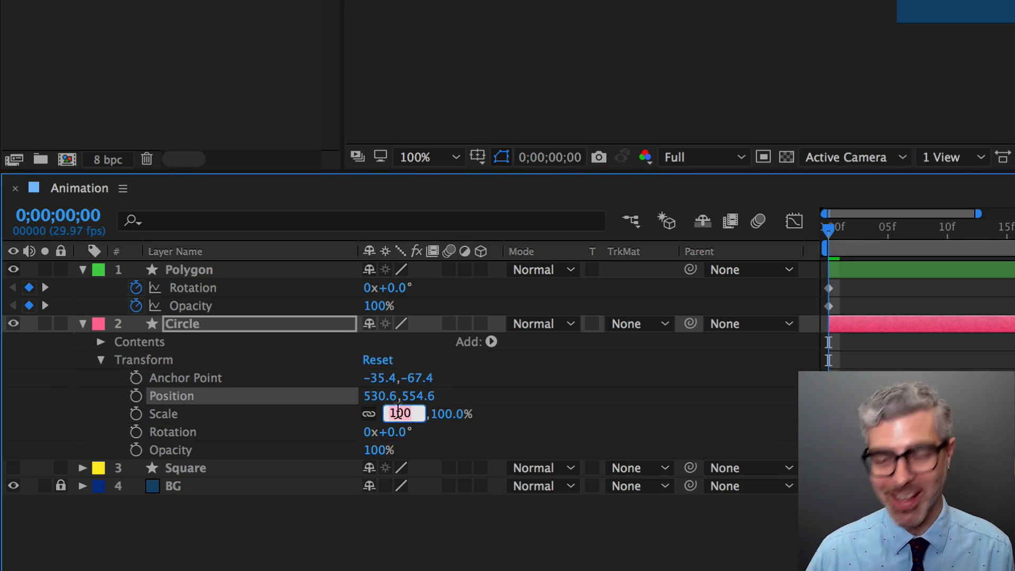
text(0)
key(Return)
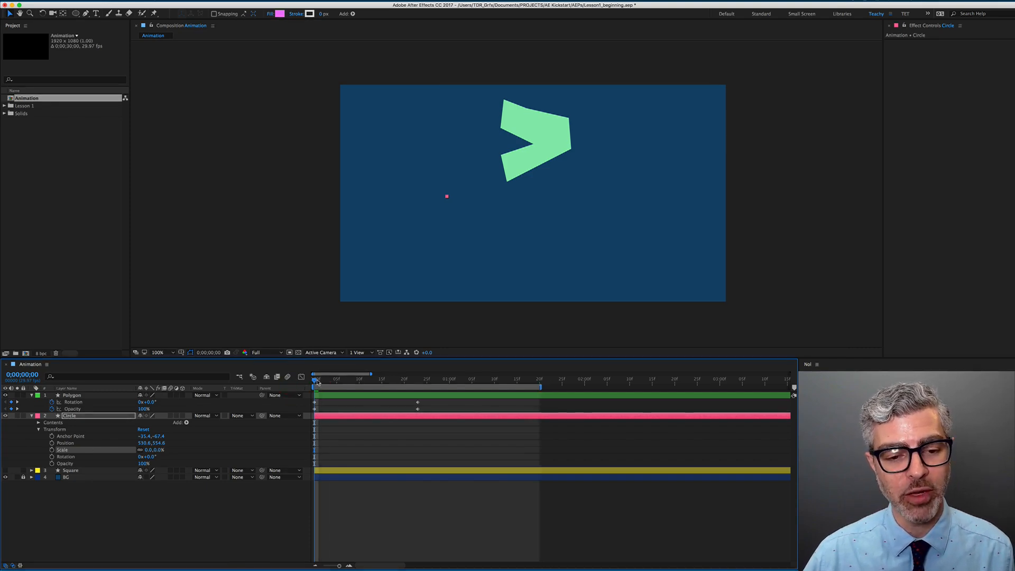
drag(316, 380, 332, 379)
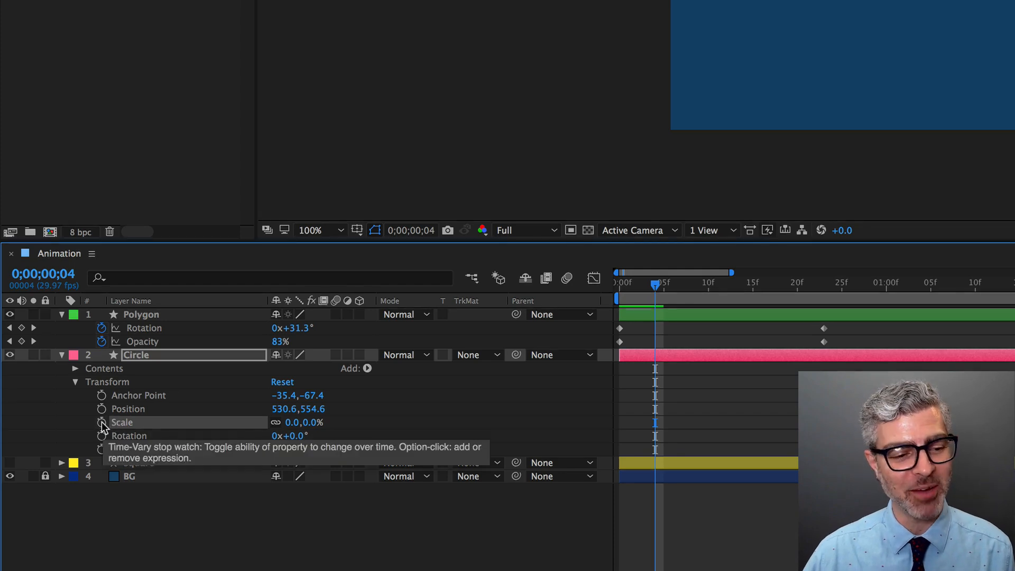
click(102, 422)
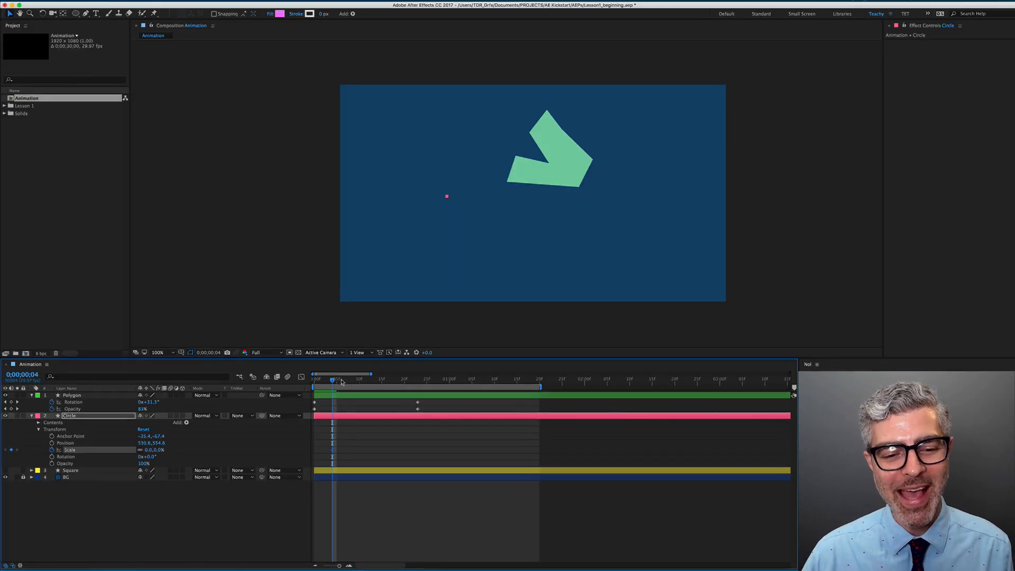
- Keyframe the Circle layer's Scale at a much larger size at 0;00;01;02
drag(655, 284, 728, 283)
drag(368, 379, 458, 379)
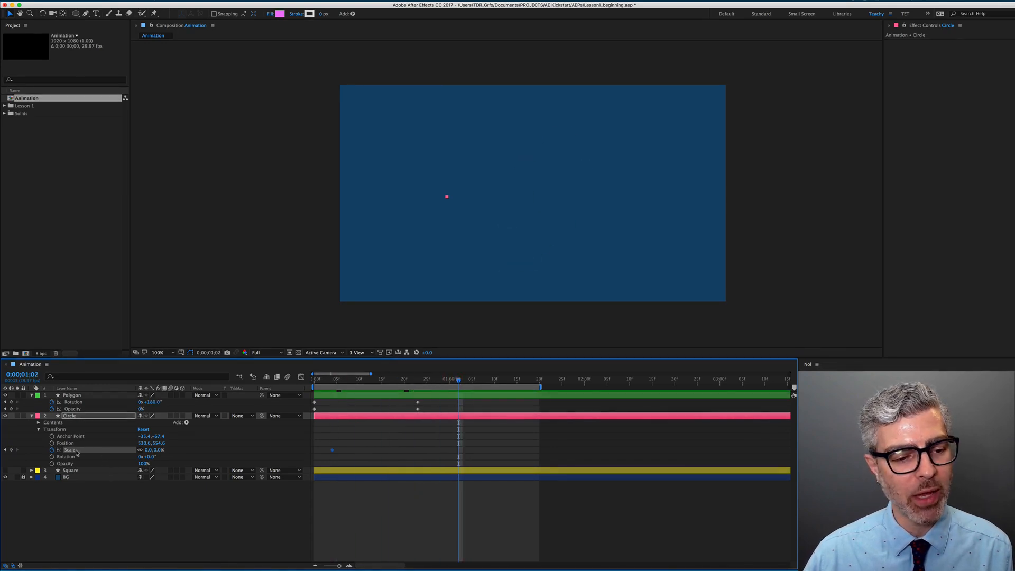
drag(148, 450, 370, 416)
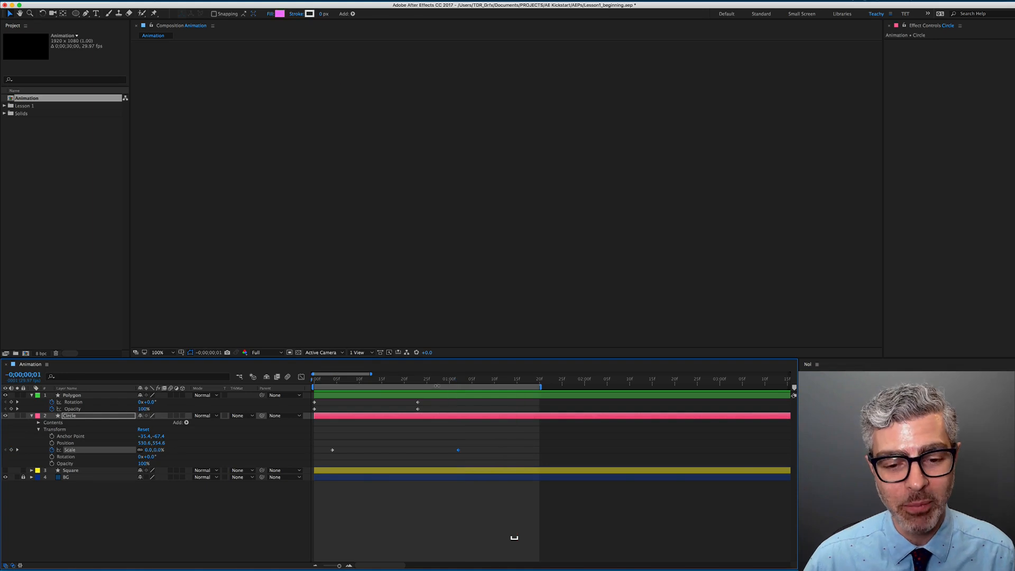
- Scrub through the Circle layer's scale animation and return to its first Scale keyframe at 0;00;00;04
drag(436, 380, 357, 380)
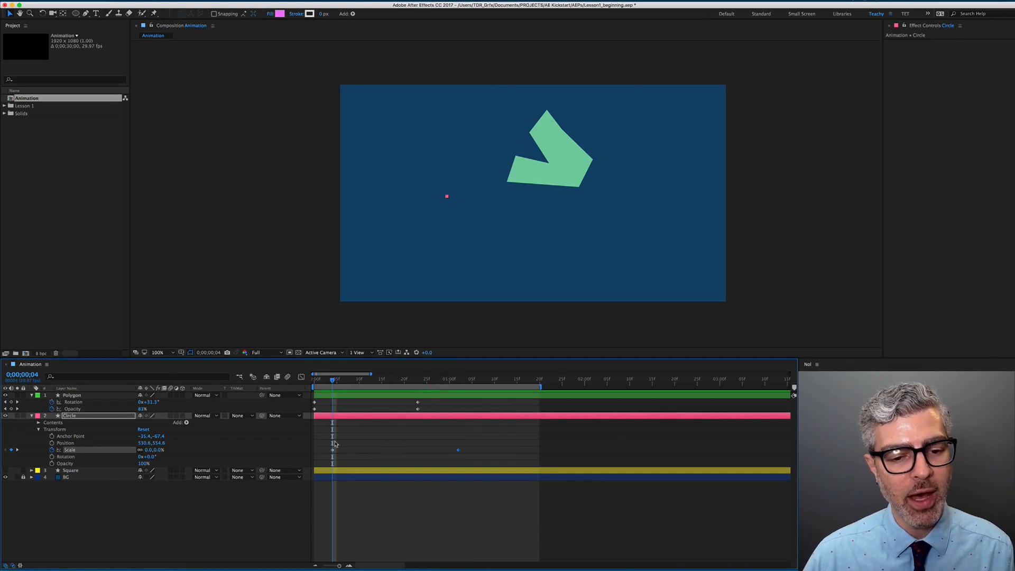
drag(355, 382, 377, 380)
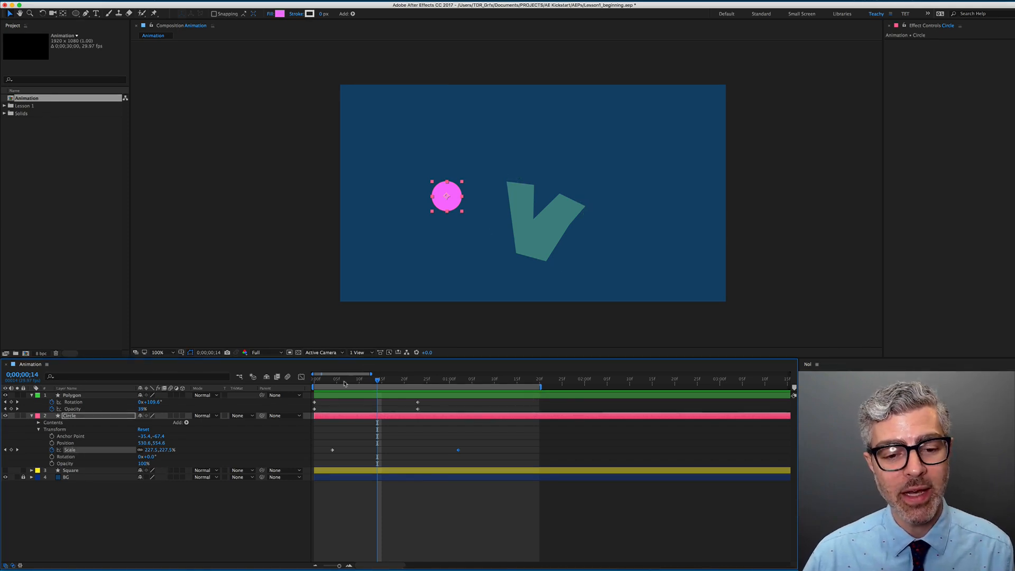
drag(344, 383, 332, 381)
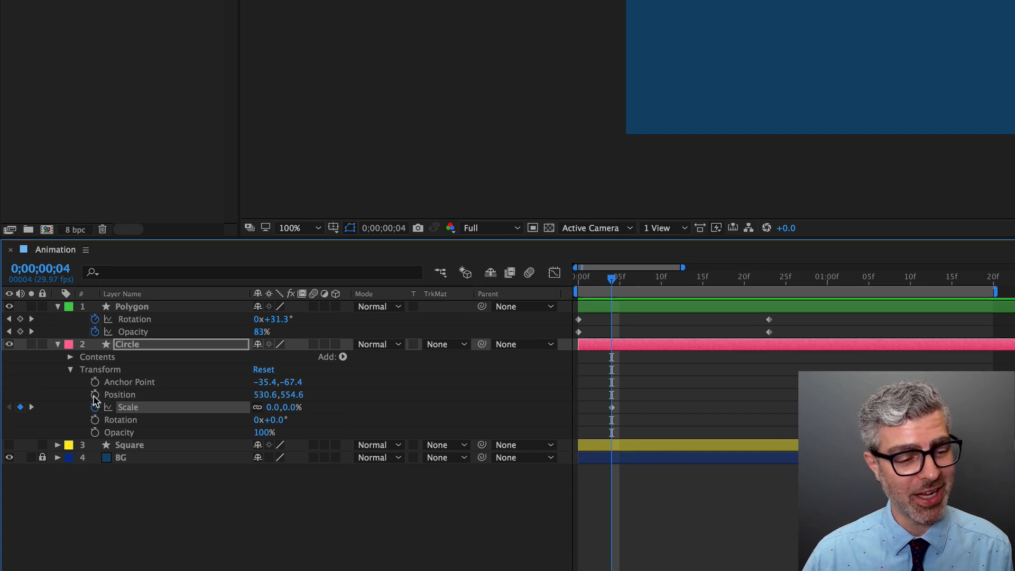
- Enable Position keyframing for the Circle at 0;00;00;04 and keyframe it at about 1375, 405 at 0;00;01;02
click(96, 395)
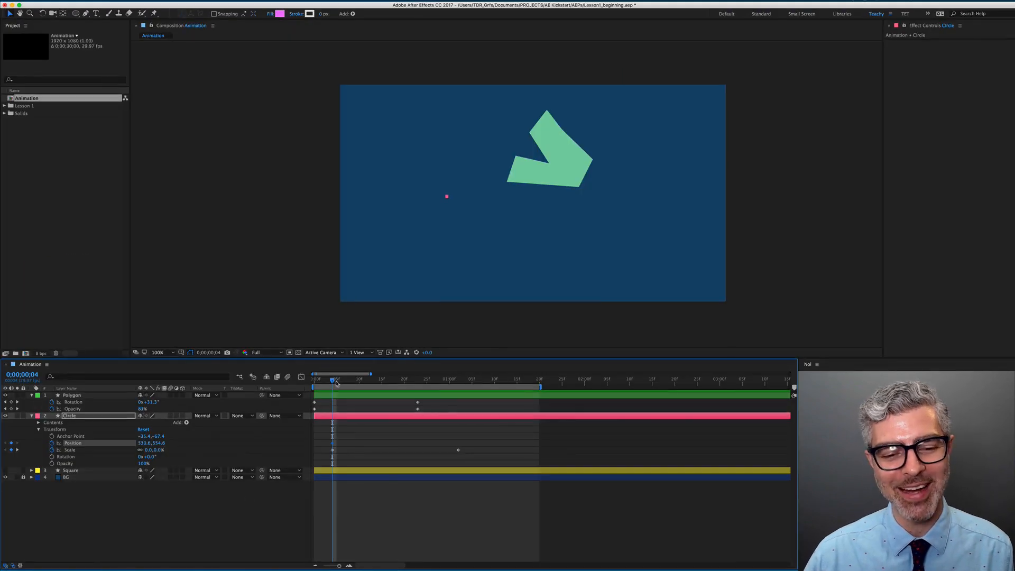
drag(344, 383, 458, 380)
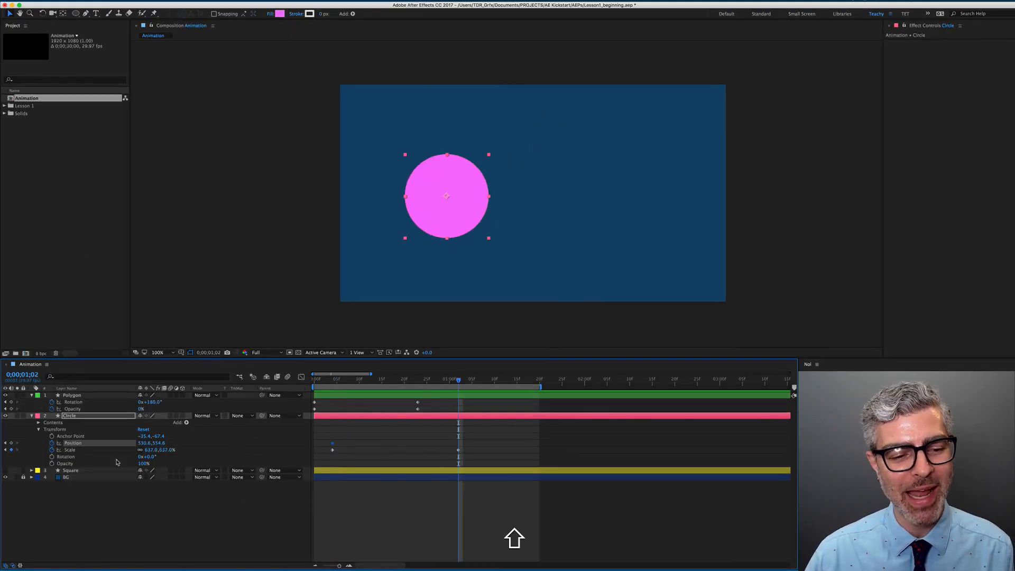
drag(464, 183, 632, 166)
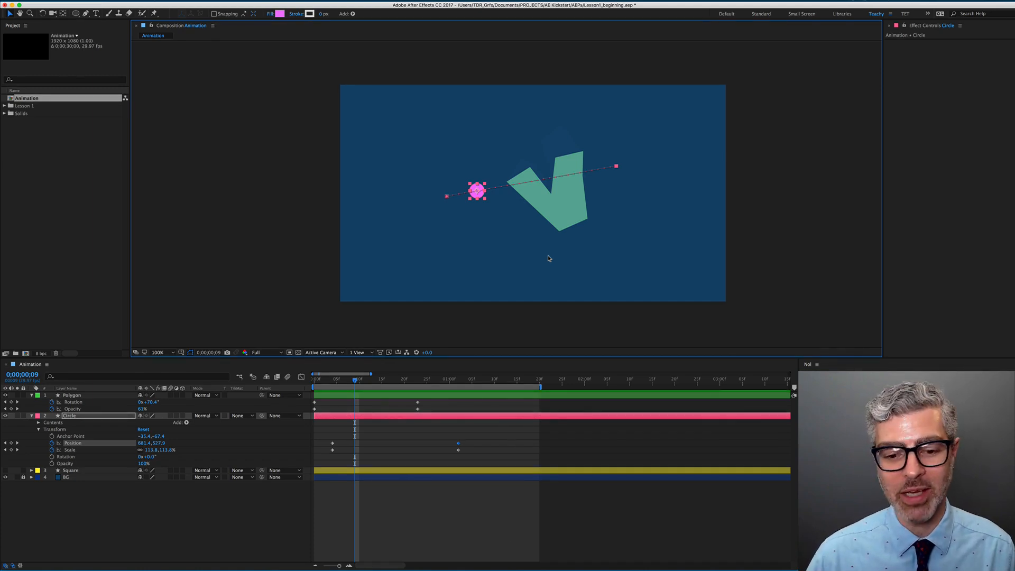
- Move the Circle's ending Position and Scale keyframes earlier, and shift both Position keyframes later to 0;00;00;12 and 0;00;01;06
click(456, 449)
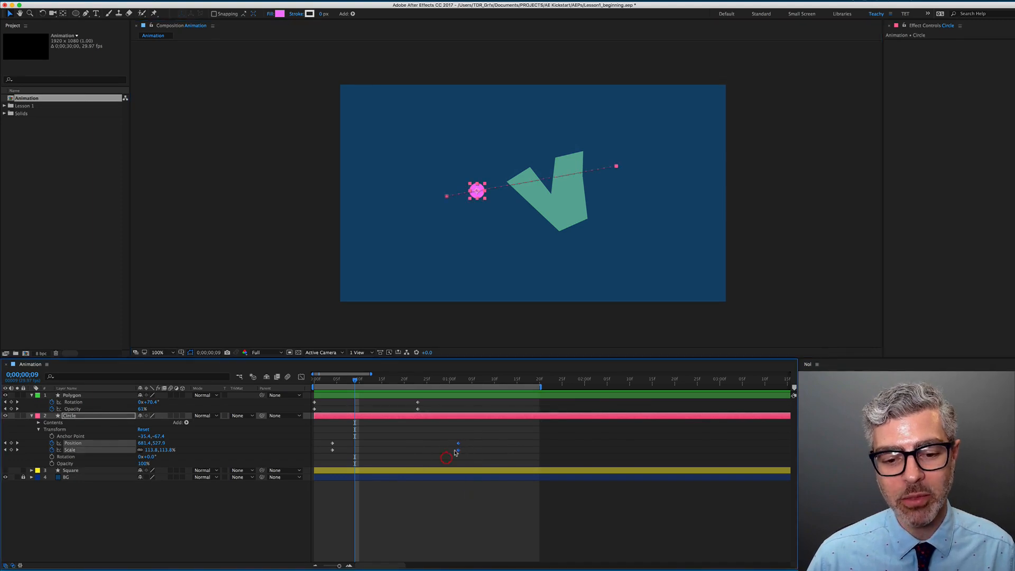
drag(457, 452, 417, 454)
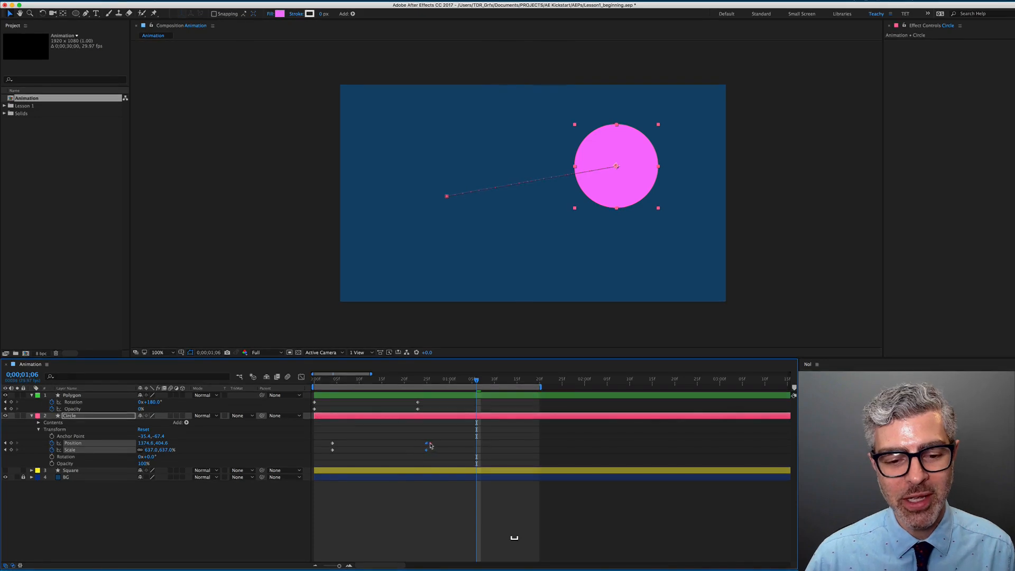
drag(430, 445, 368, 443)
click(460, 450)
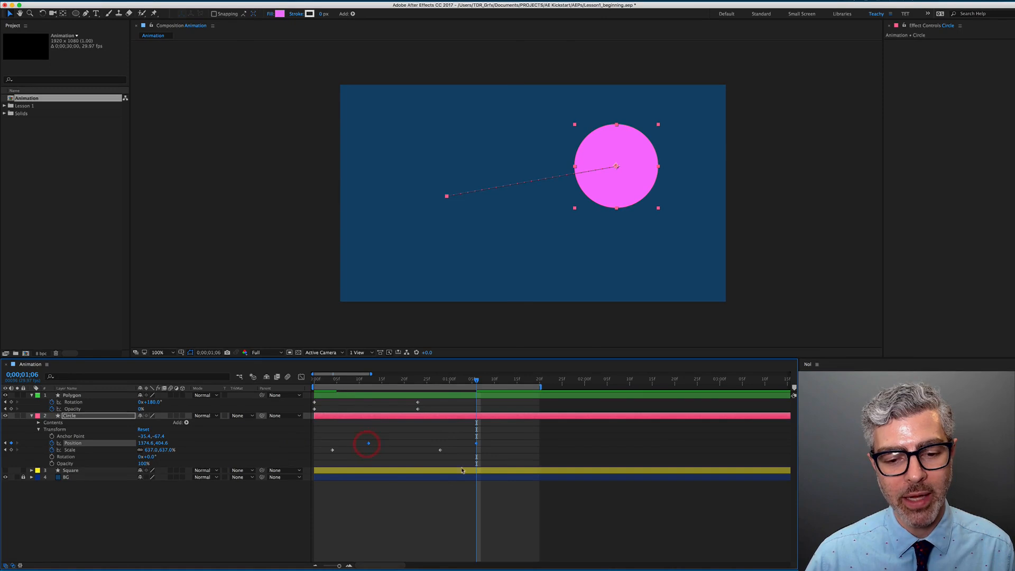
click(579, 513)
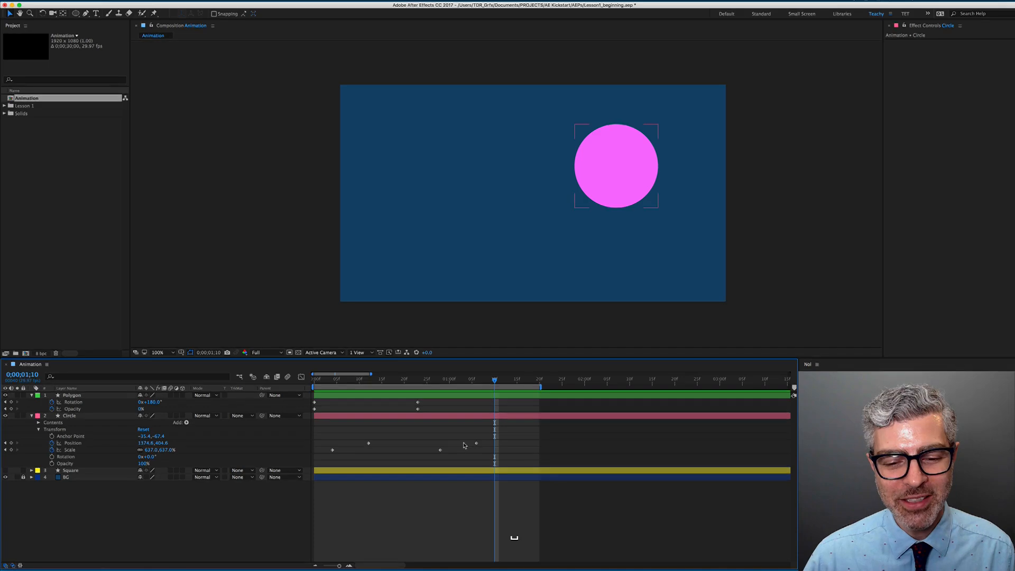
- Move both Circle Position keyframes earlier to line up with its Scale keyframes, starting at 0;00;00;04
mouse_move(493, 447)
mouse_down()
mouse_move(333, 449)
mouse_move(500, 446)
mouse_up()
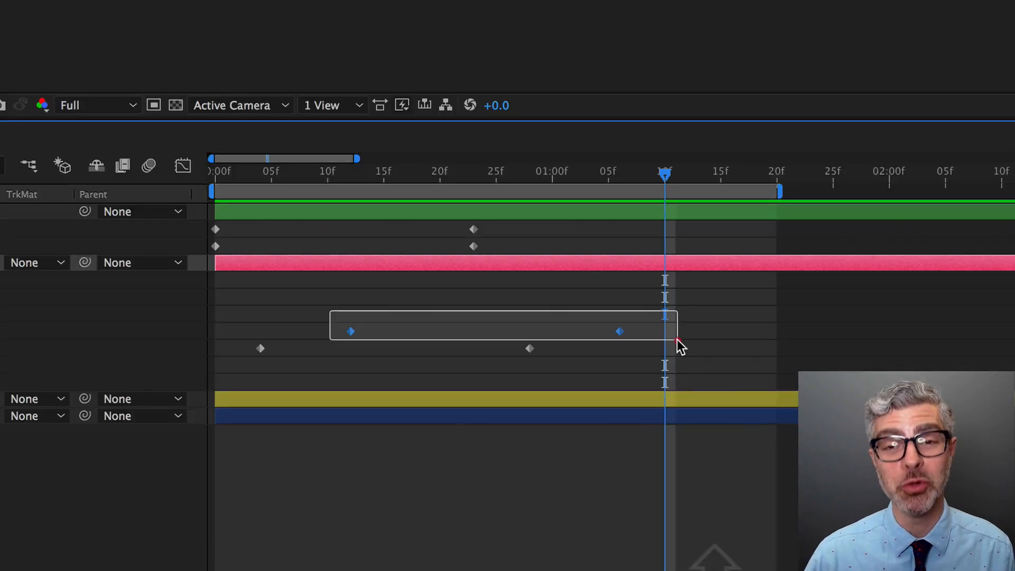
drag(677, 339, 677, 344)
drag(348, 331, 261, 338)
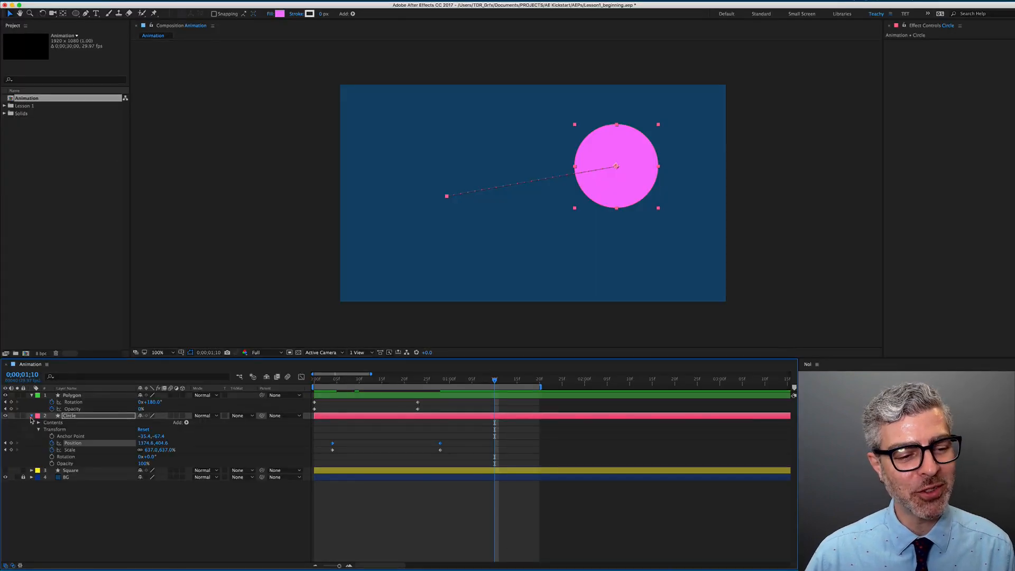
- Collapse the Circle and Polygon layers, make the Square layer visible and expand its Transform properties
click(31, 416)
click(31, 395)
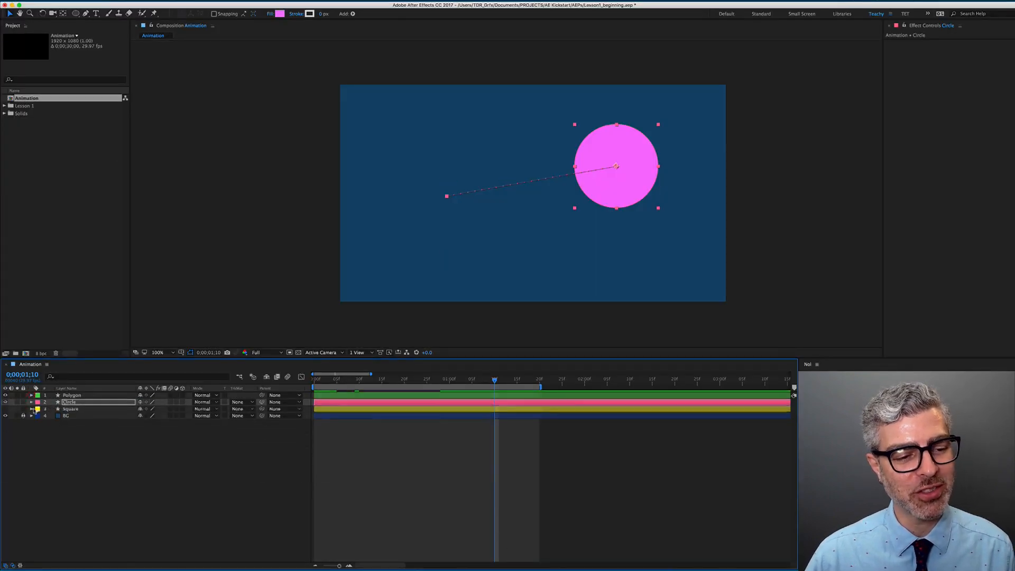
click(5, 409)
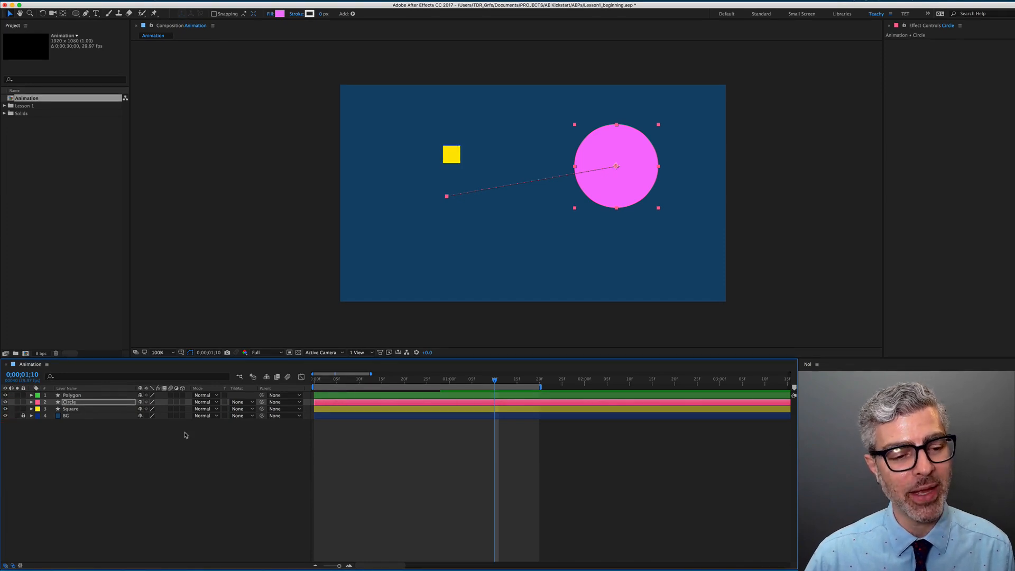
click(32, 409)
click(39, 430)
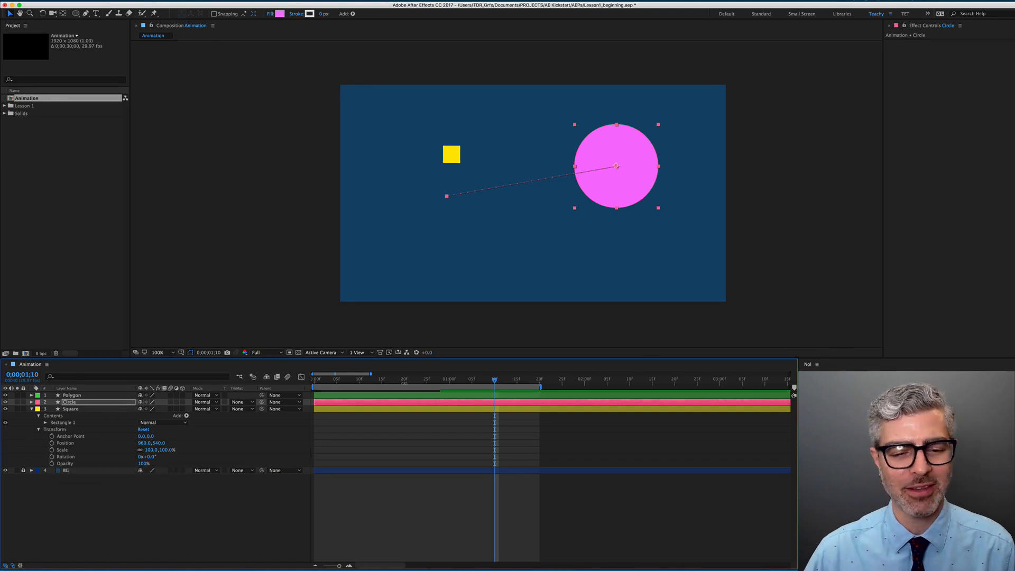
- Move the Square layer's anchor point to the centre of the yellow square with the Pan Behind tool
drag(404, 380, 264, 393)
click(70, 409)
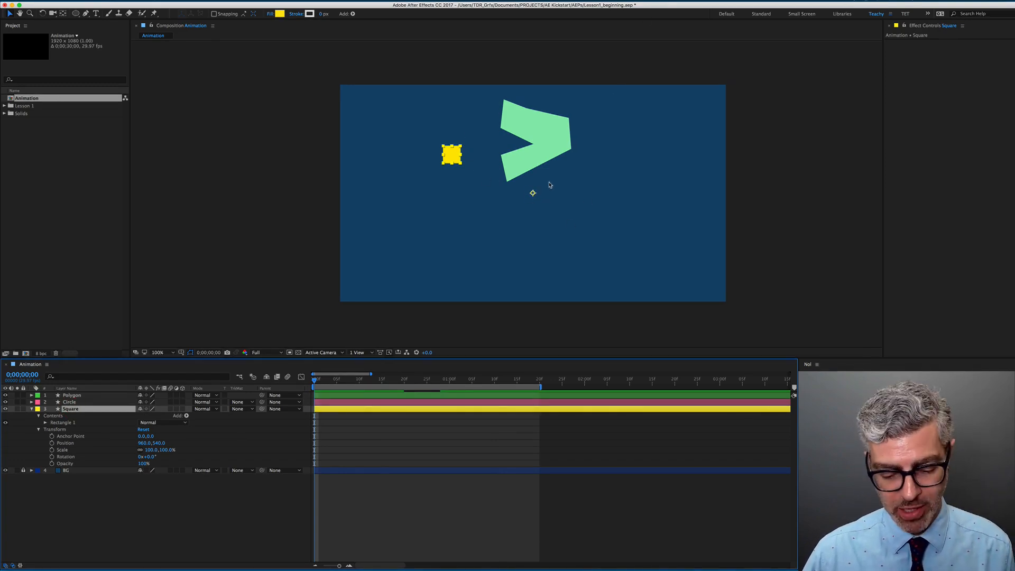
key(y)
drag(533, 194, 451, 157)
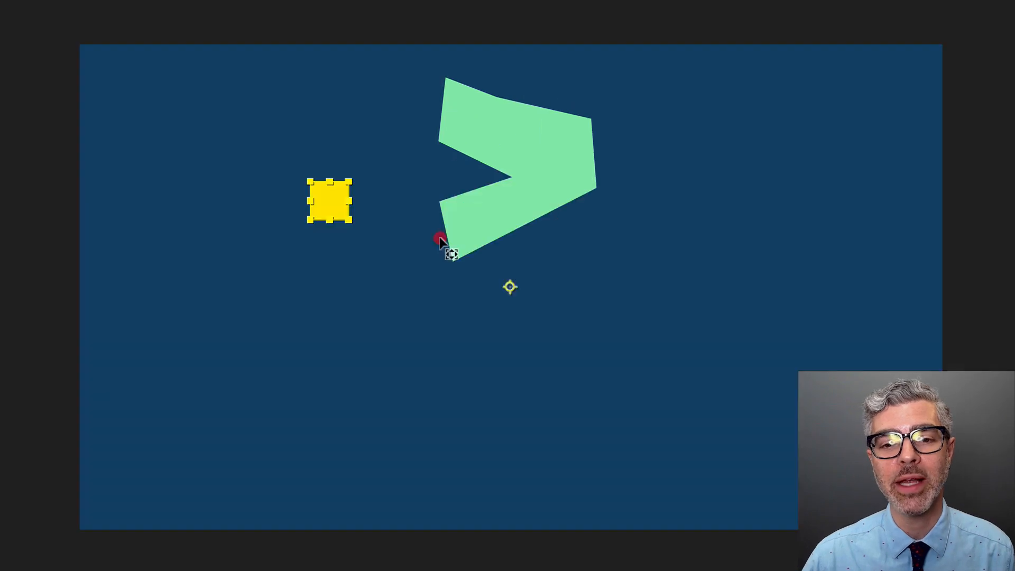
drag(329, 210, 329, 206)
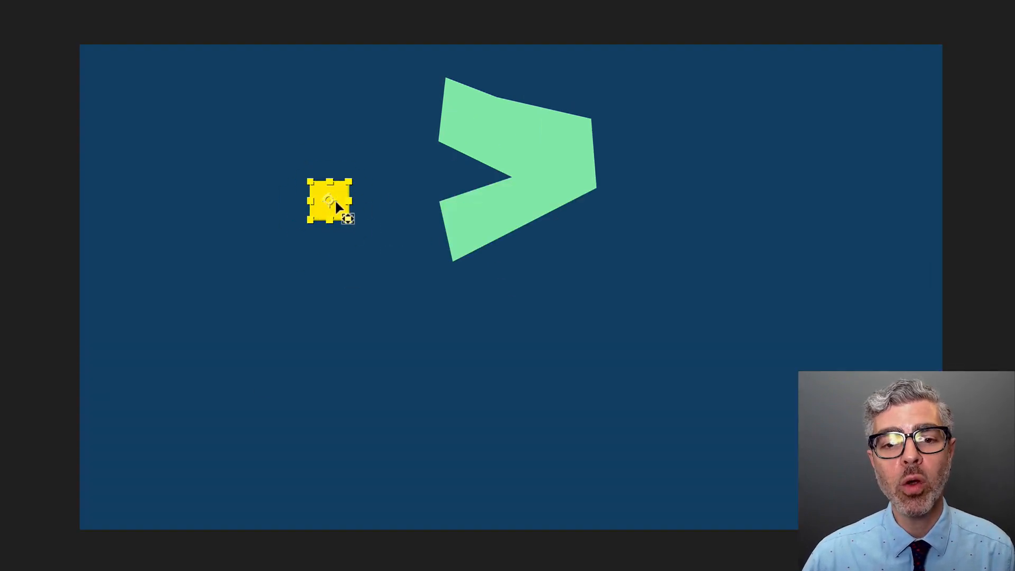
drag(328, 199, 310, 181)
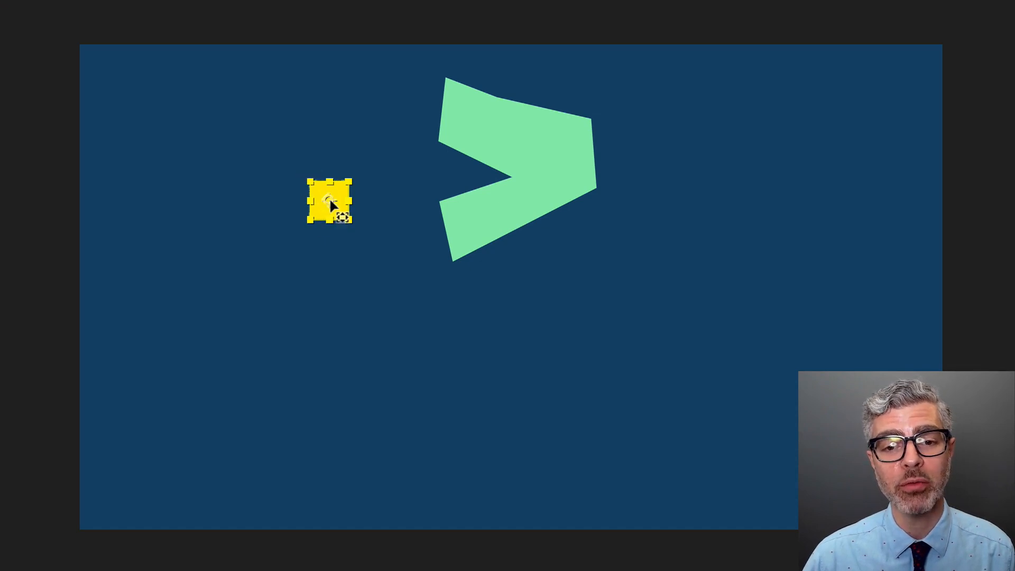
click(329, 200)
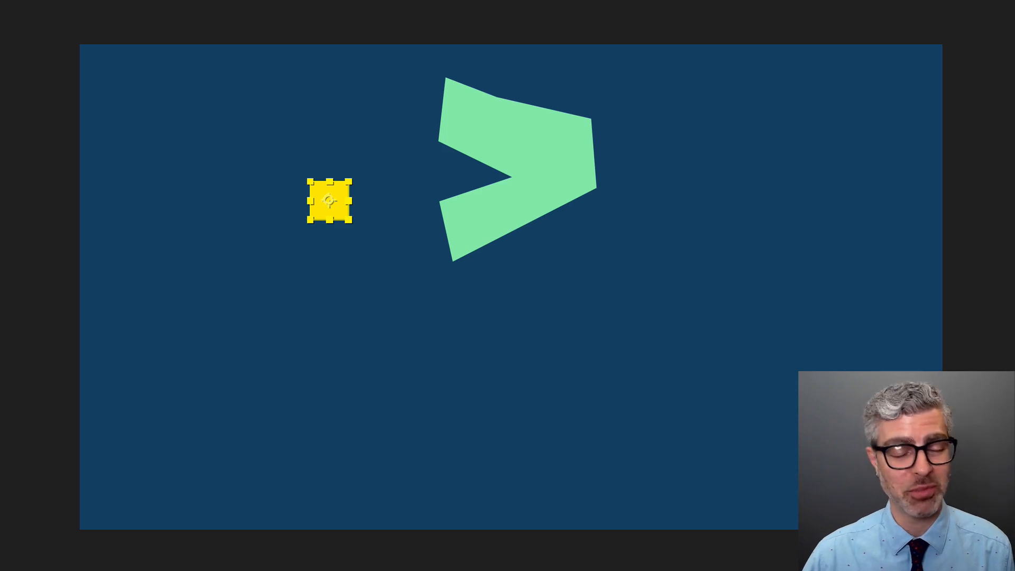
key(ctrl+shift+a)
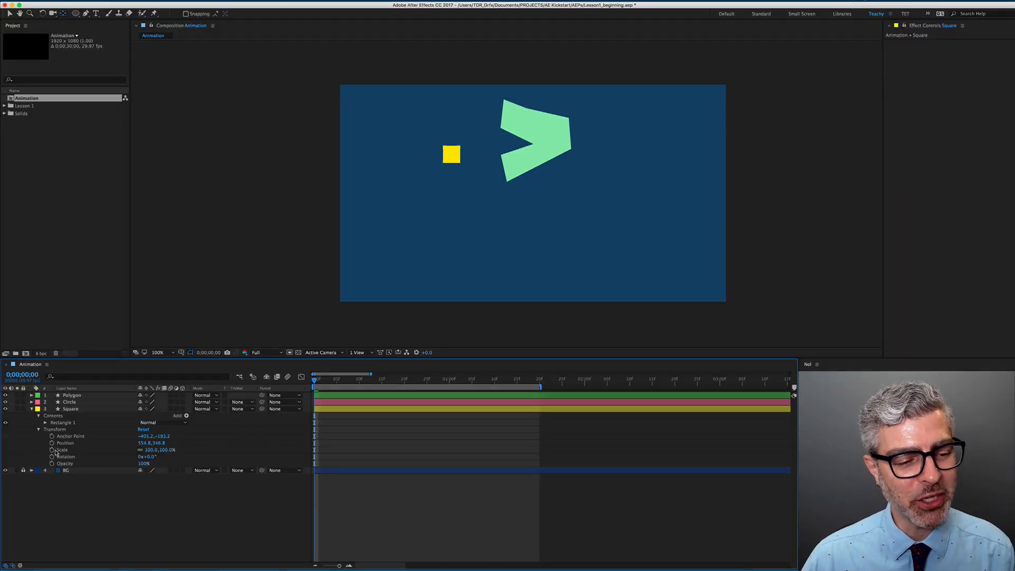
- Enable Position keyframing for the Square at 0;00;00;00 and move it to the upper right, at about 1487, 73
click(52, 443)
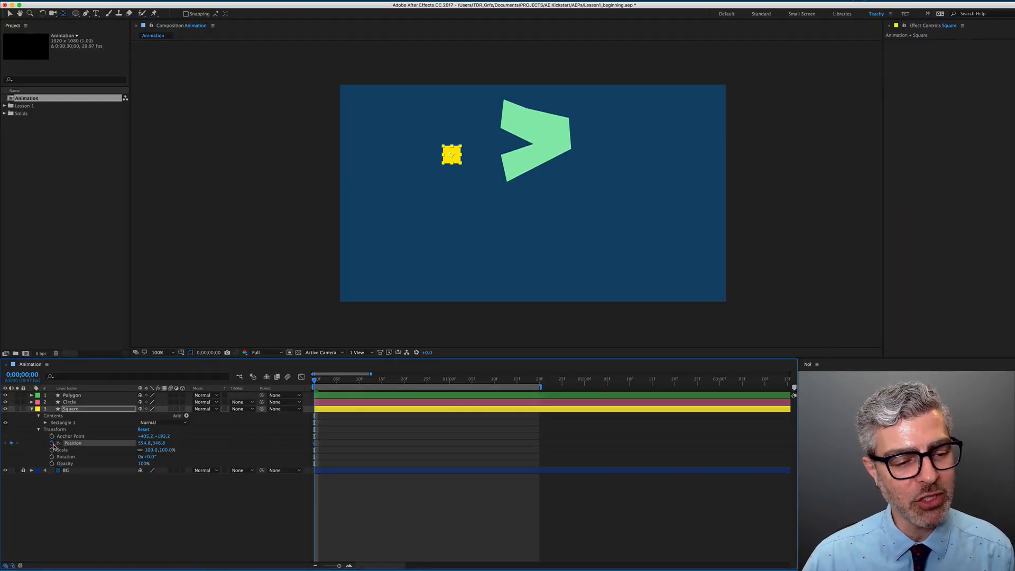
key(v)
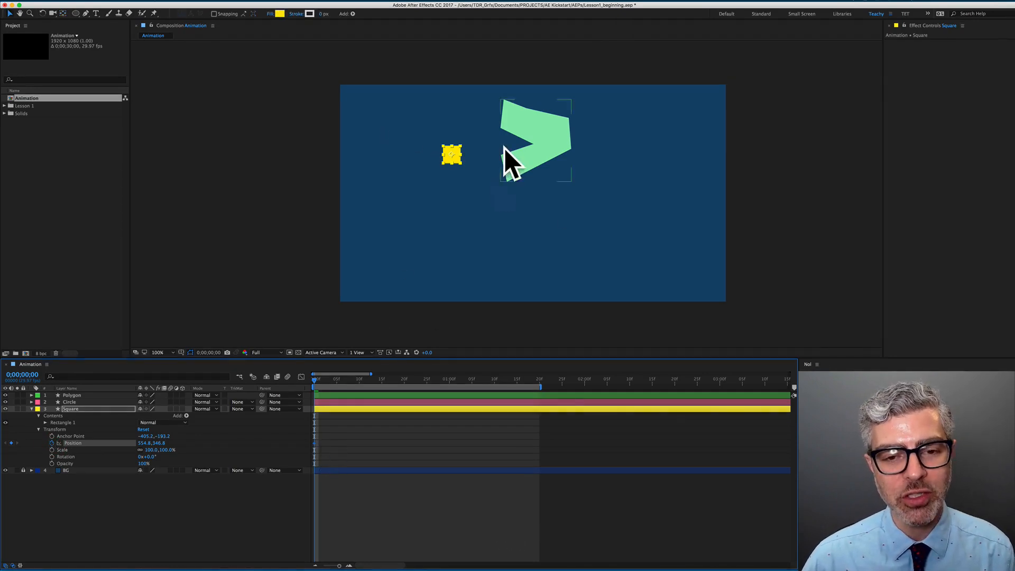
drag(461, 156, 646, 100)
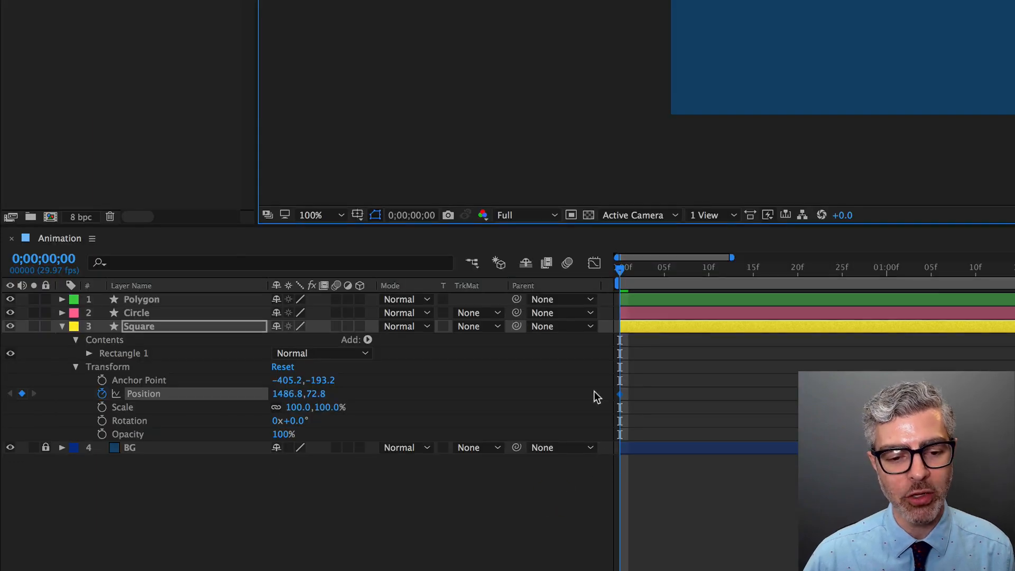
- Keyframe the Square's Position straight down at about 1487, 969 at 0;00;00;14
drag(621, 271, 563, 274)
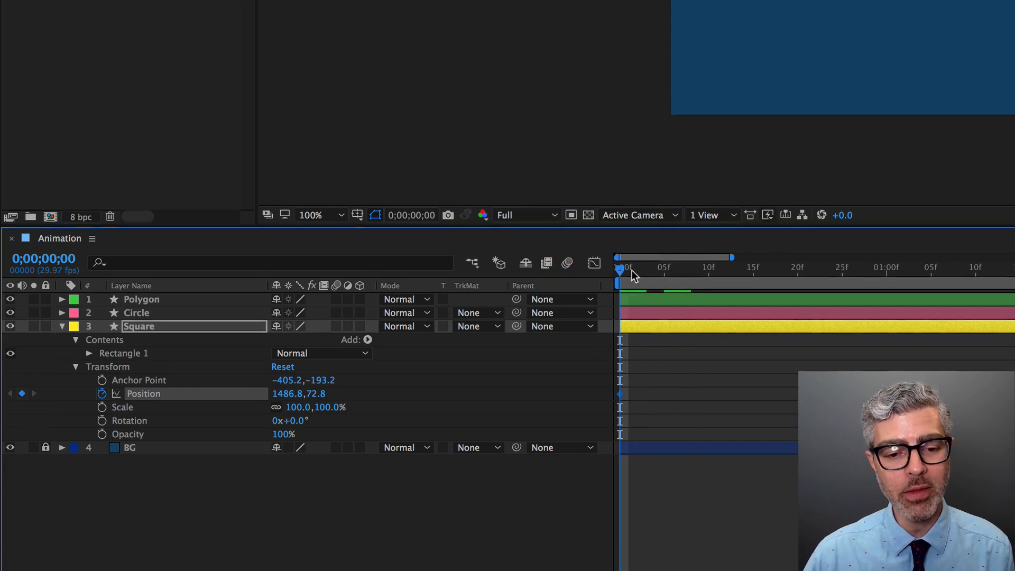
drag(632, 270, 740, 285)
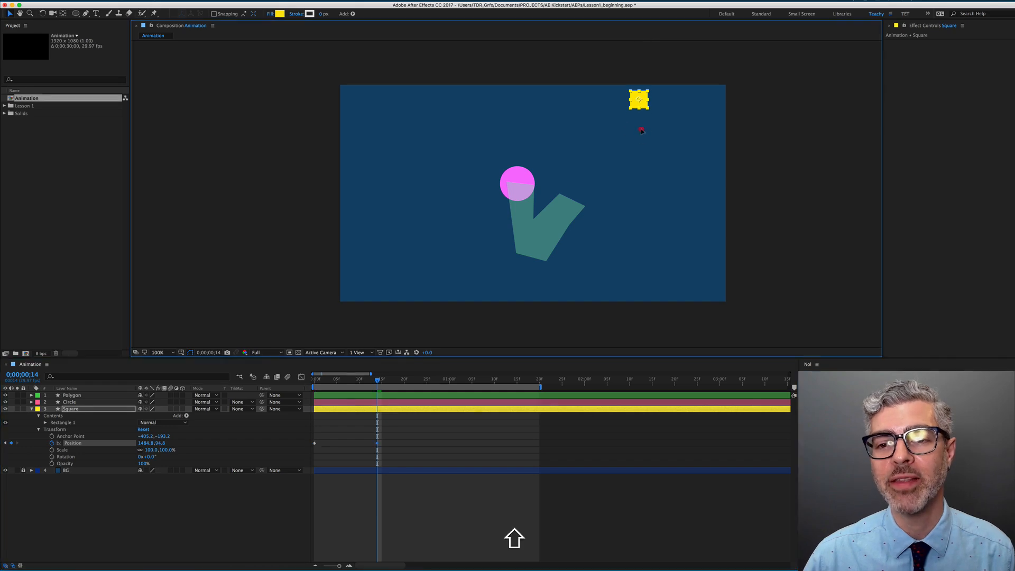
drag(639, 102, 645, 279)
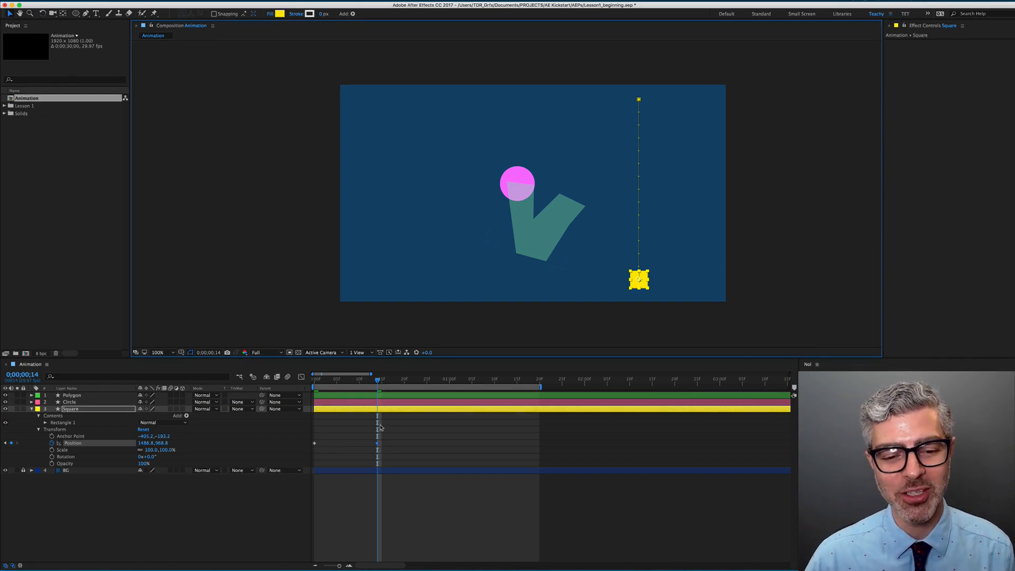
mouse_move(375, 382)
mouse_down()
mouse_move(314, 381)
mouse_move(386, 380)
mouse_up()
- Keyframe the Square's Rotation from 0° at 0;00;00;00 to one full turn (1x+0.0°) at 0;00;00;14
key(Home)
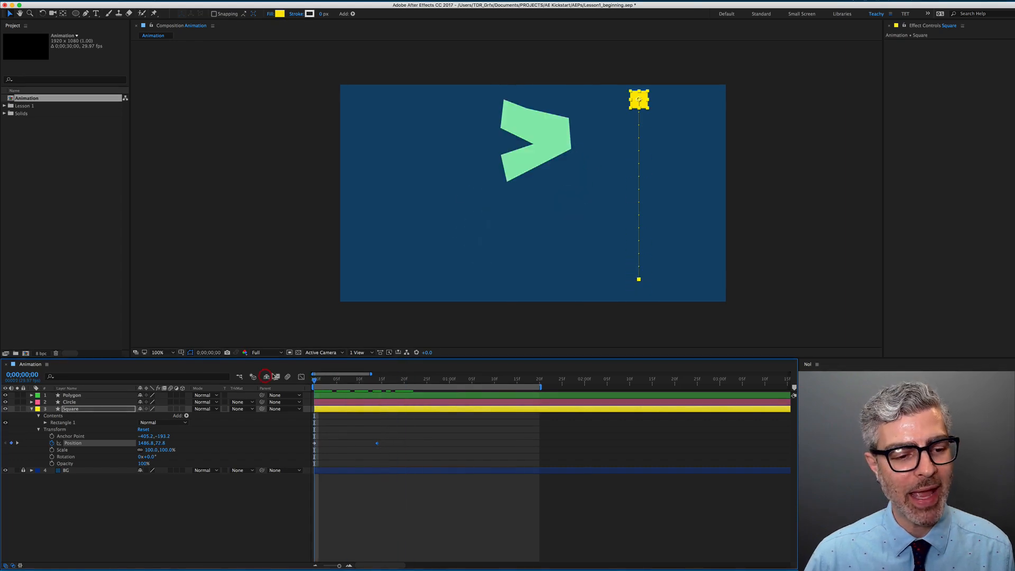
click(52, 456)
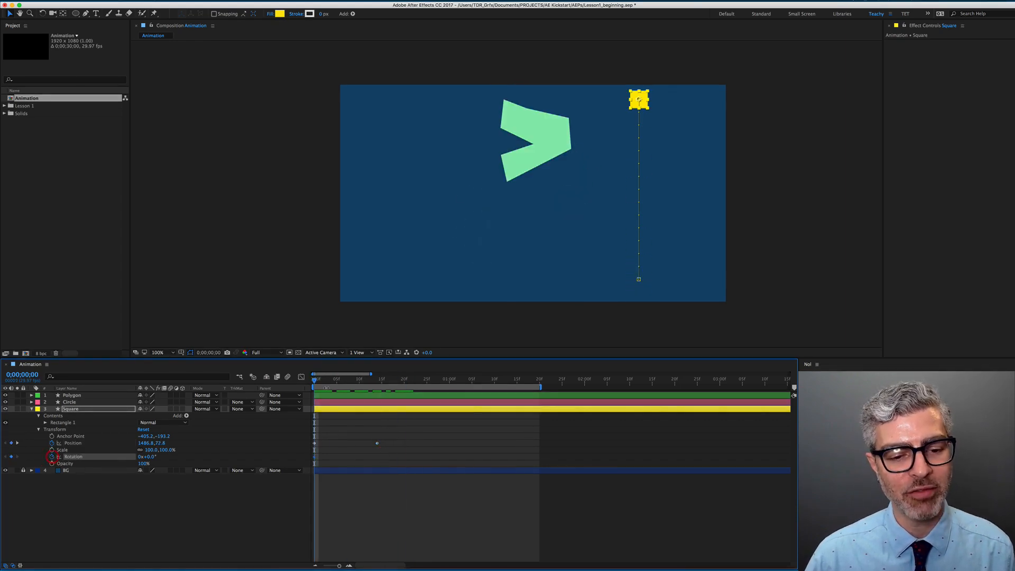
key(k)
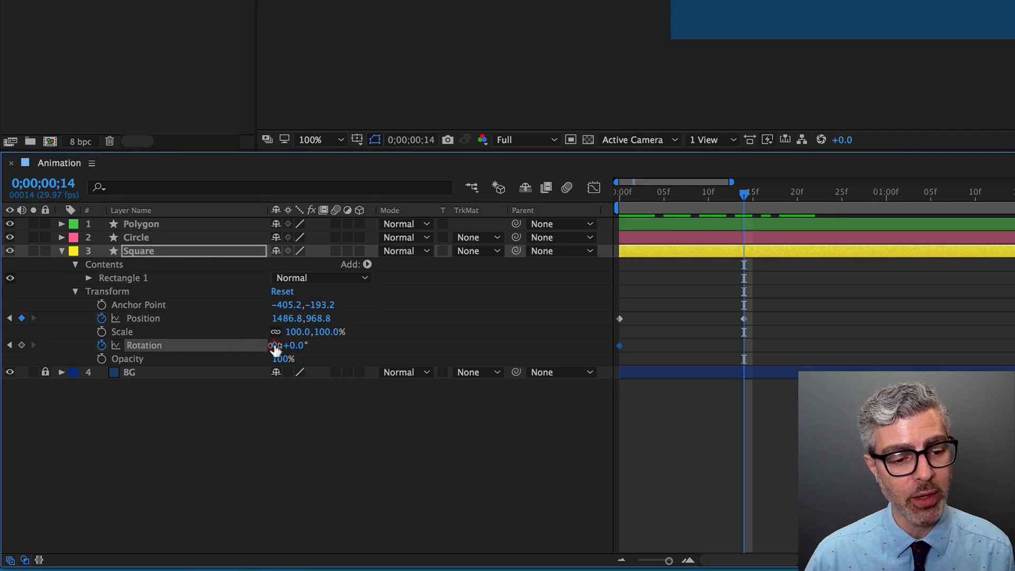
click(274, 346)
text(1)
key(Return)
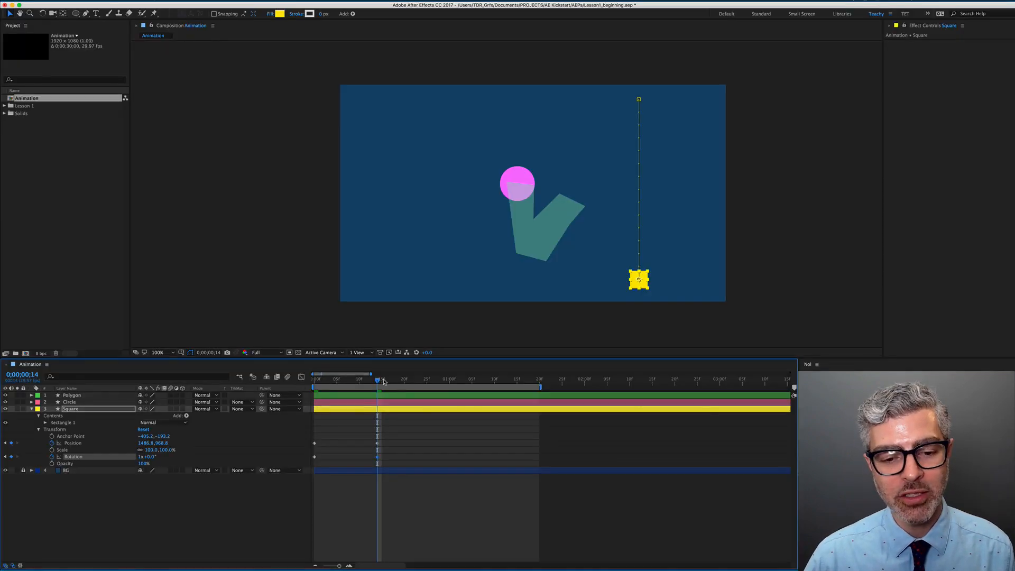
- Play back and scrub through the Square's falling and rotating animation
mouse_move(384, 382)
mouse_down()
mouse_move(320, 378)
mouse_move(379, 380)
mouse_up()
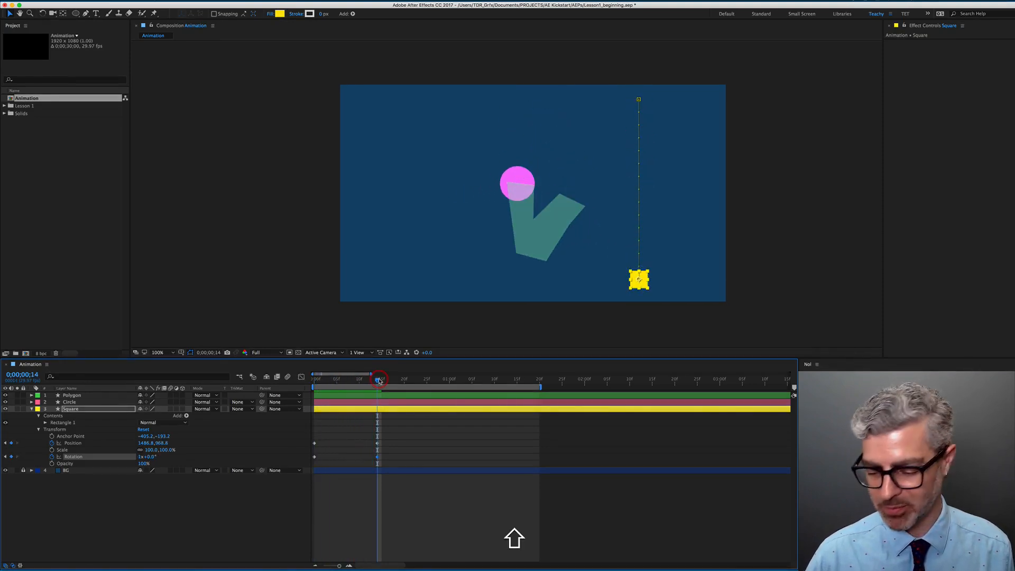
key(shift+0)
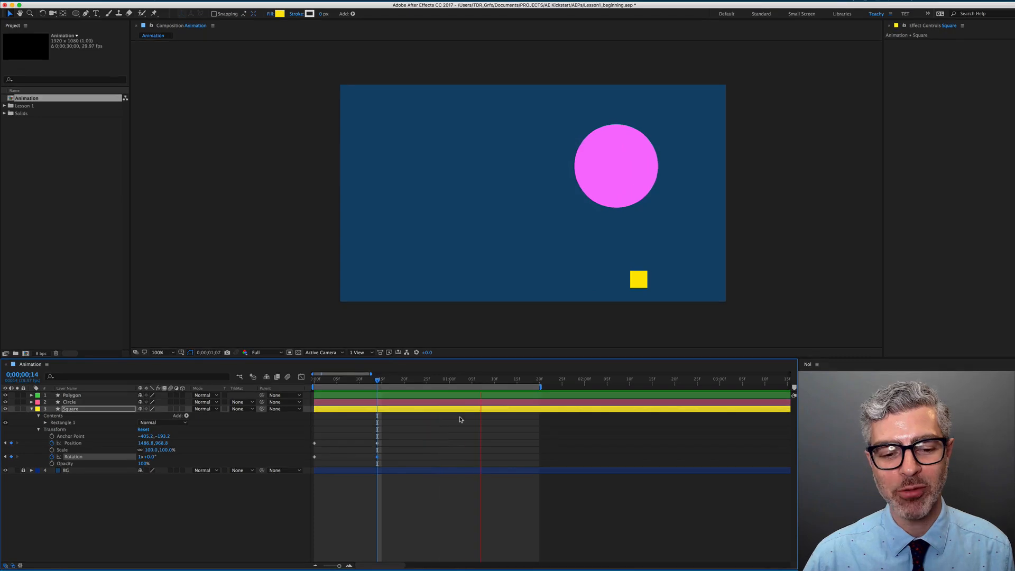
key(space)
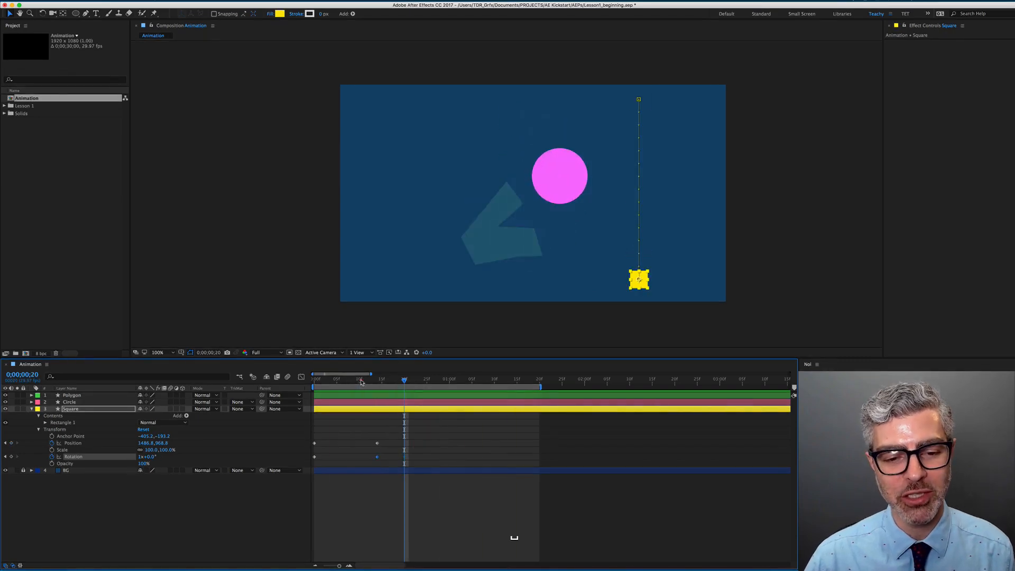
drag(361, 381, 376, 397)
- Move the Square's ending Position and Rotation keyframes later to about 0;00;01;11 and preview the slower animation
drag(403, 437, 499, 461)
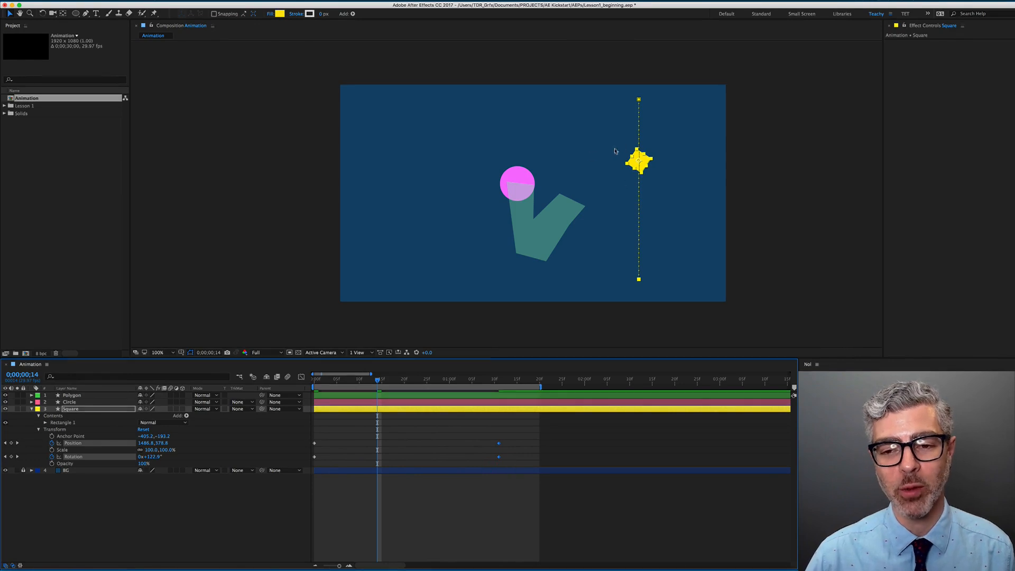
key(space)
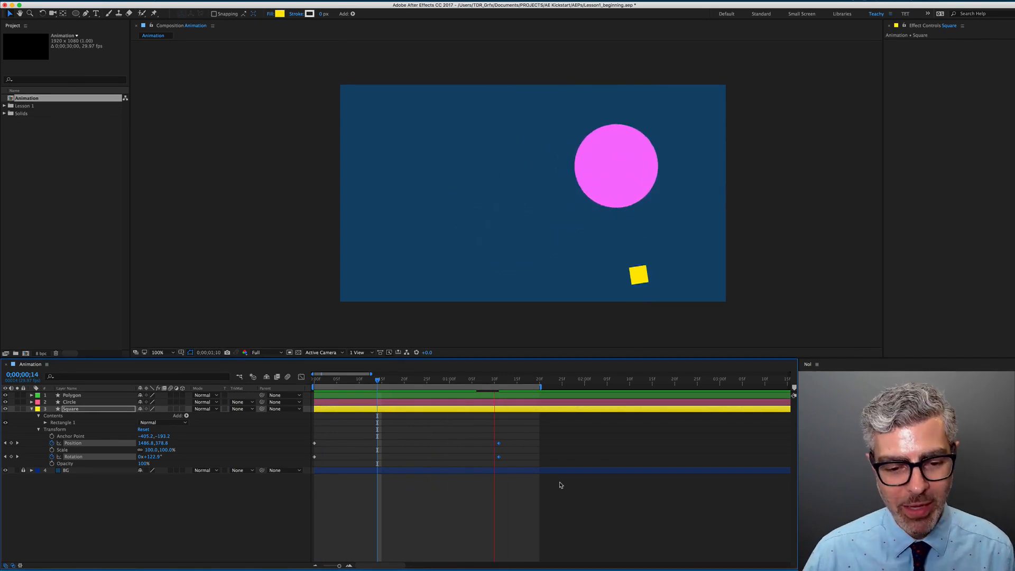
key(space)
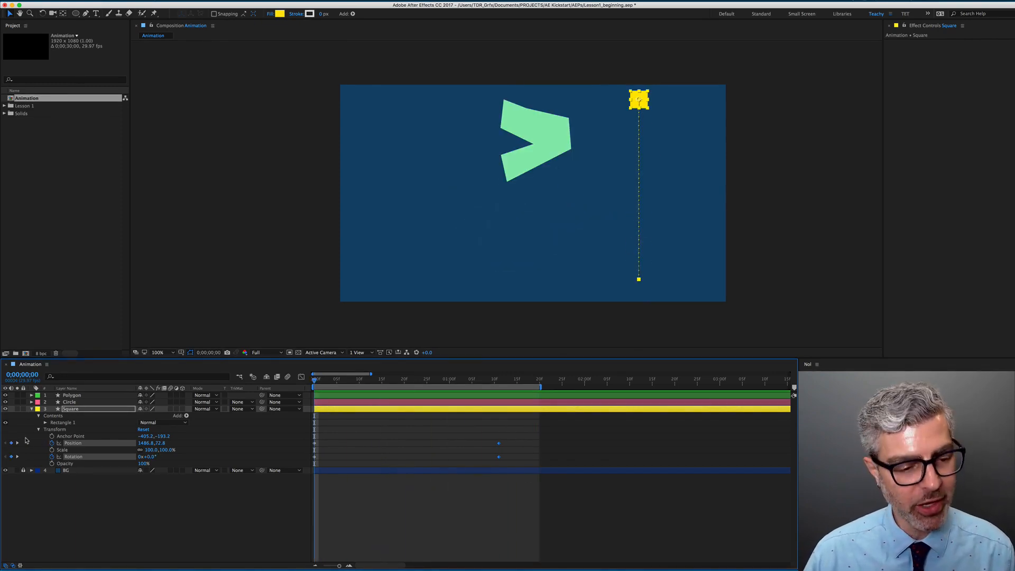
- Reveal only the keyframed properties of the Polygon, Circle and Square layers and preview the animation
key(super+a)
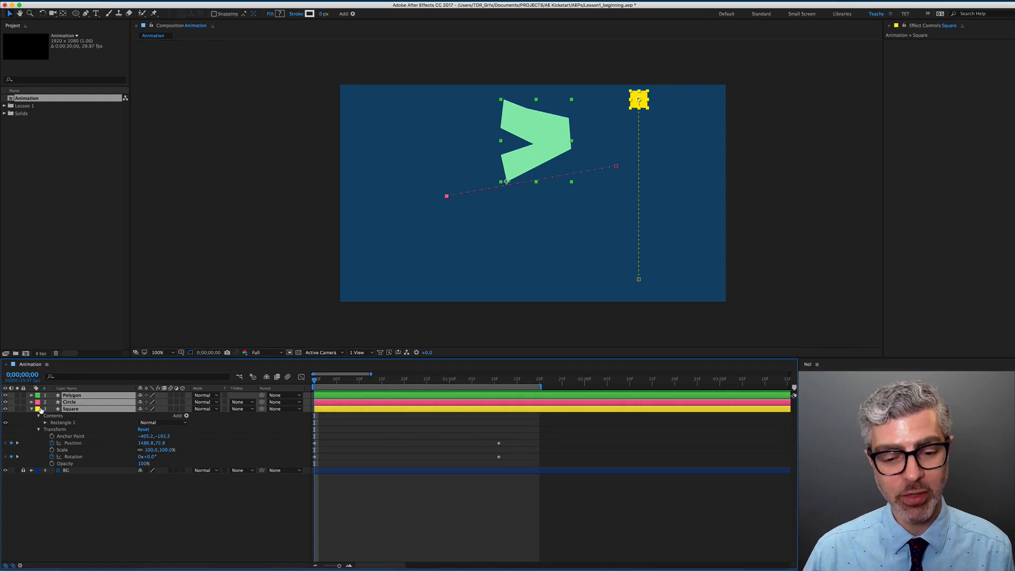
key(u)
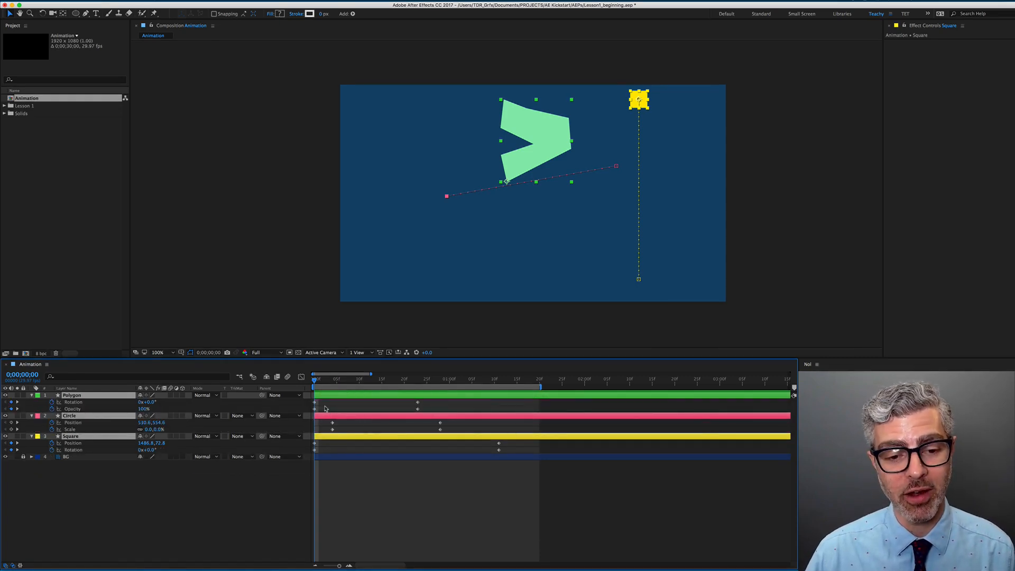
key(space)
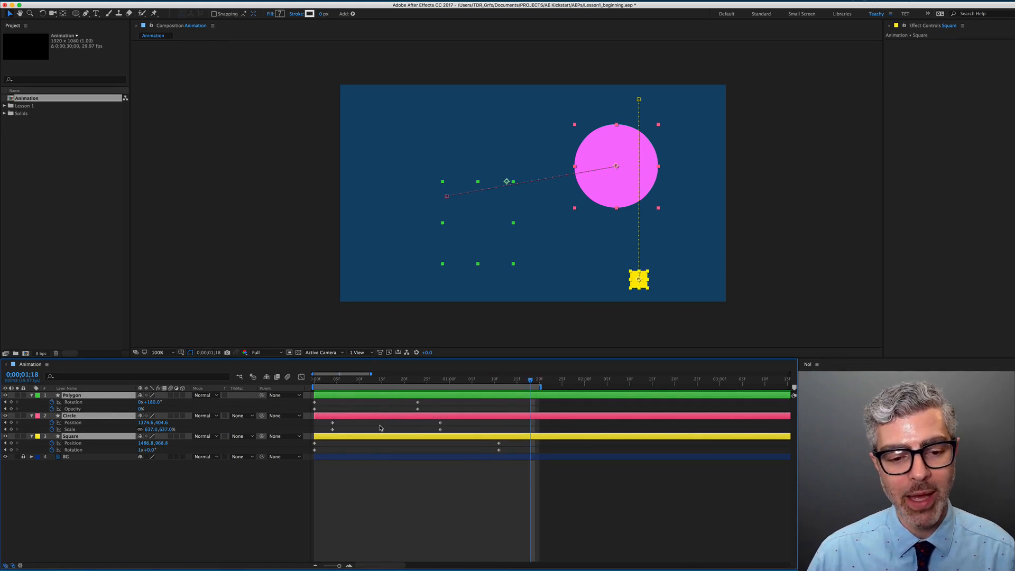
- Copy the Polygon's 0% Opacity keyframe to 0;00;01;18 and keyframe its Opacity at 100% at 0;00;02;03
click(417, 409)
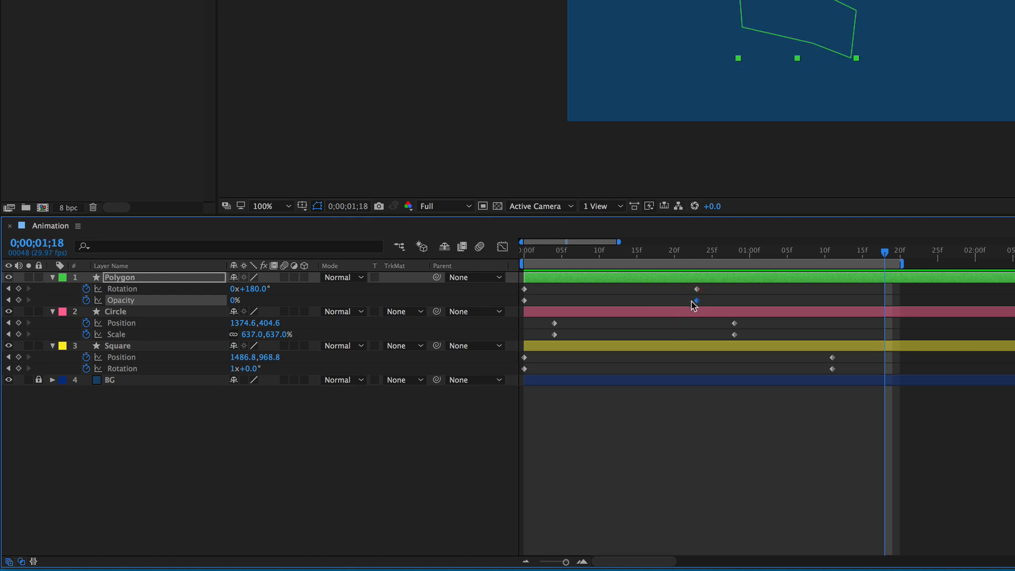
drag(703, 299, 676, 308)
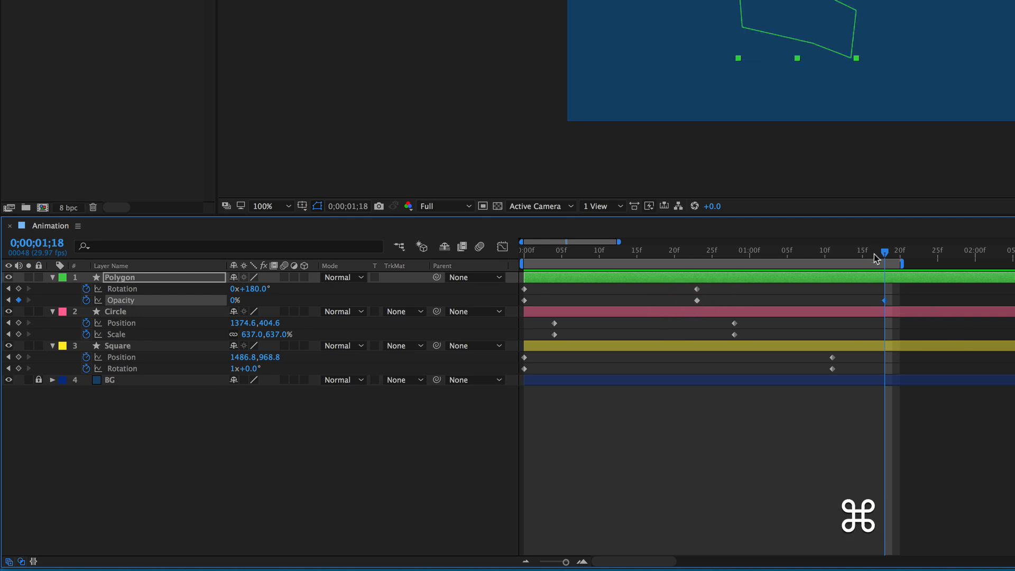
drag(838, 255, 773, 258)
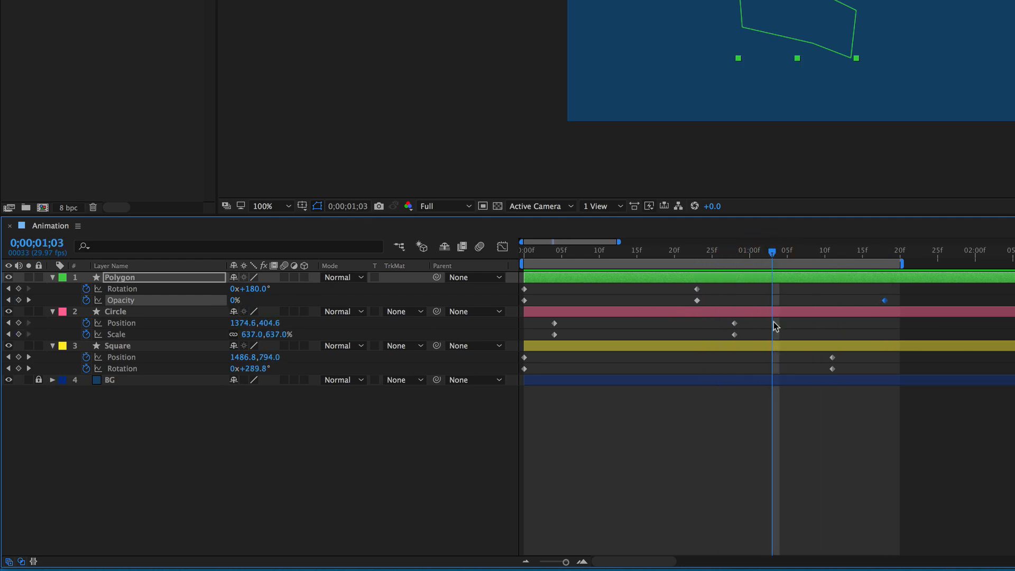
drag(792, 254, 995, 266)
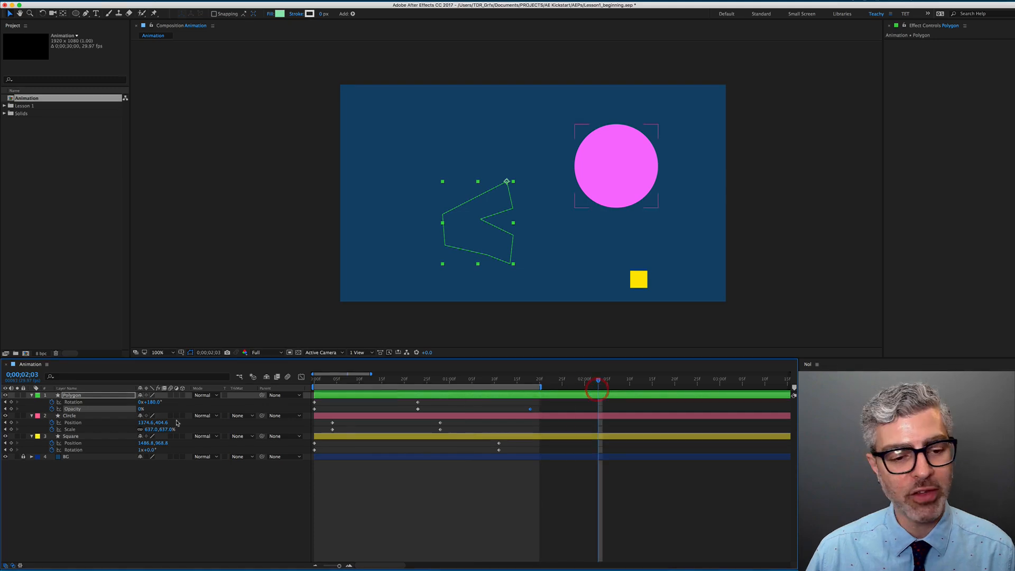
drag(141, 409, 363, 402)
- Add a Rotation keyframe to the Polygon at 0;00;01;18 holding its current angle, and set Rotation to about 7° at 0;00;02;03
drag(599, 380, 531, 380)
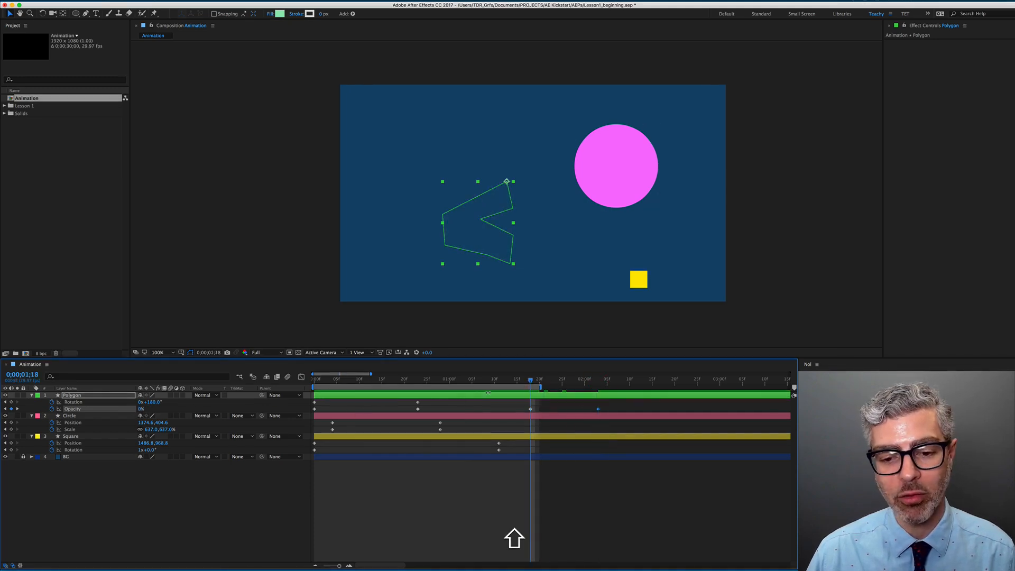
click(11, 402)
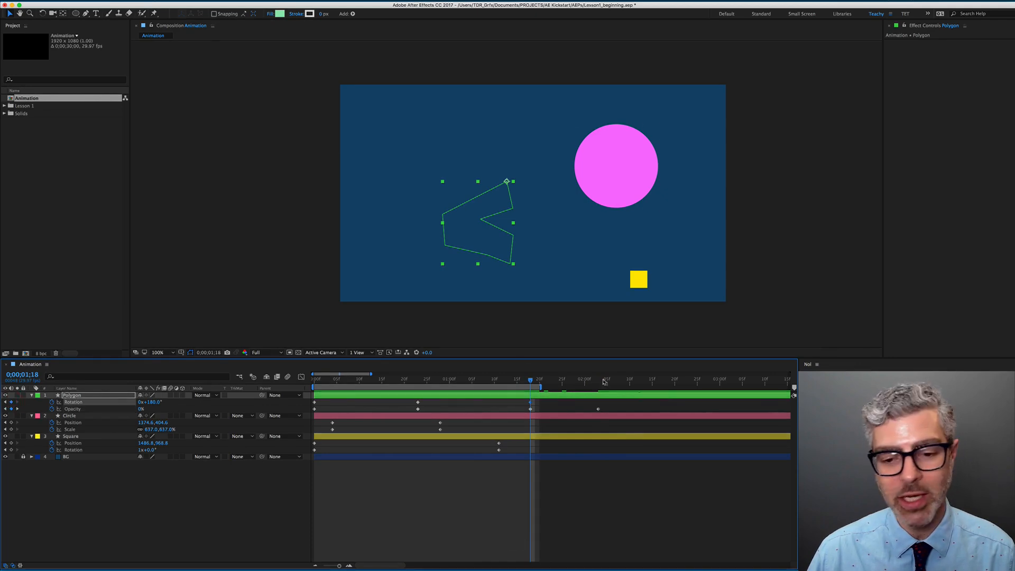
drag(531, 380, 598, 382)
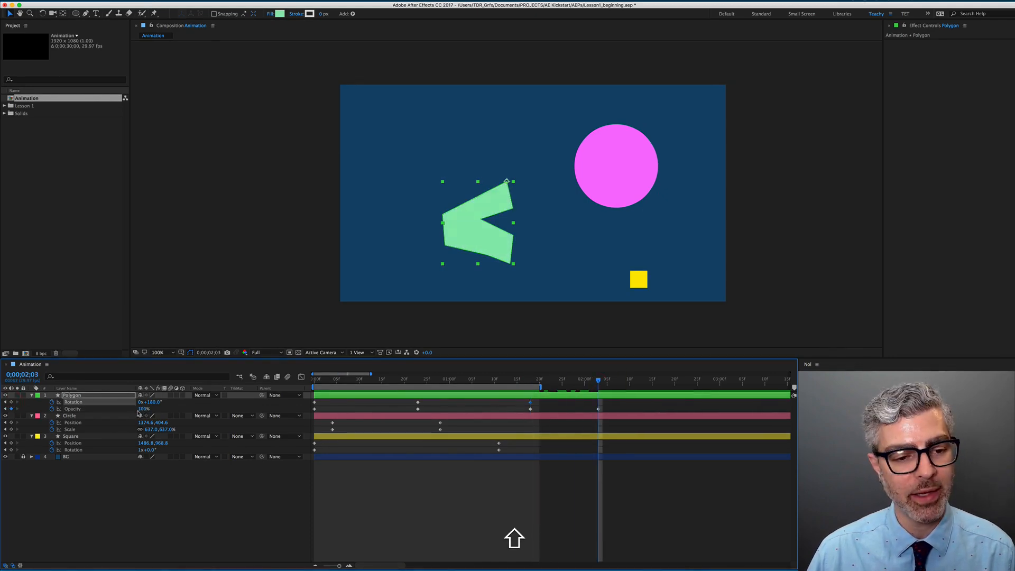
drag(142, 402, 82, 398)
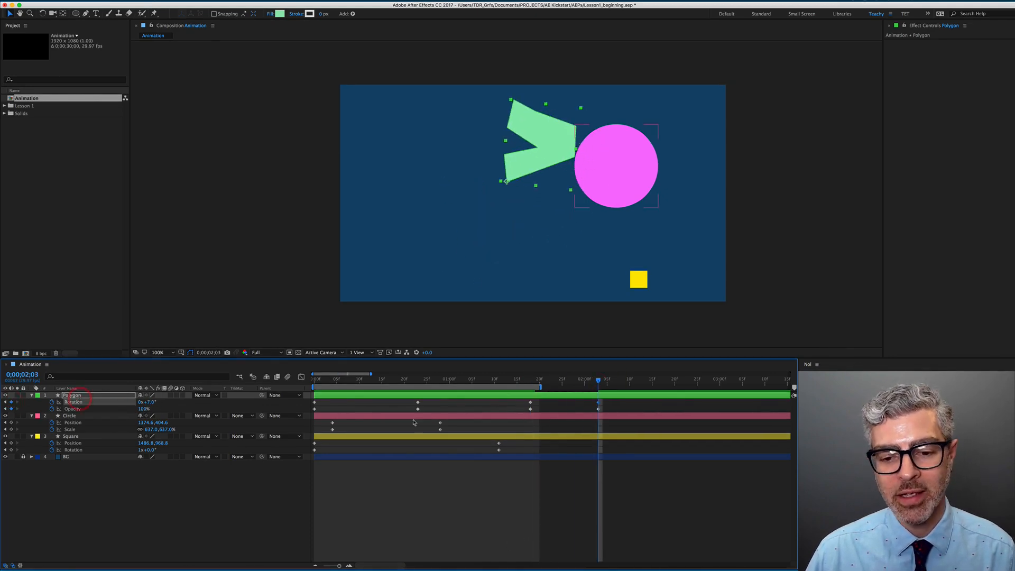
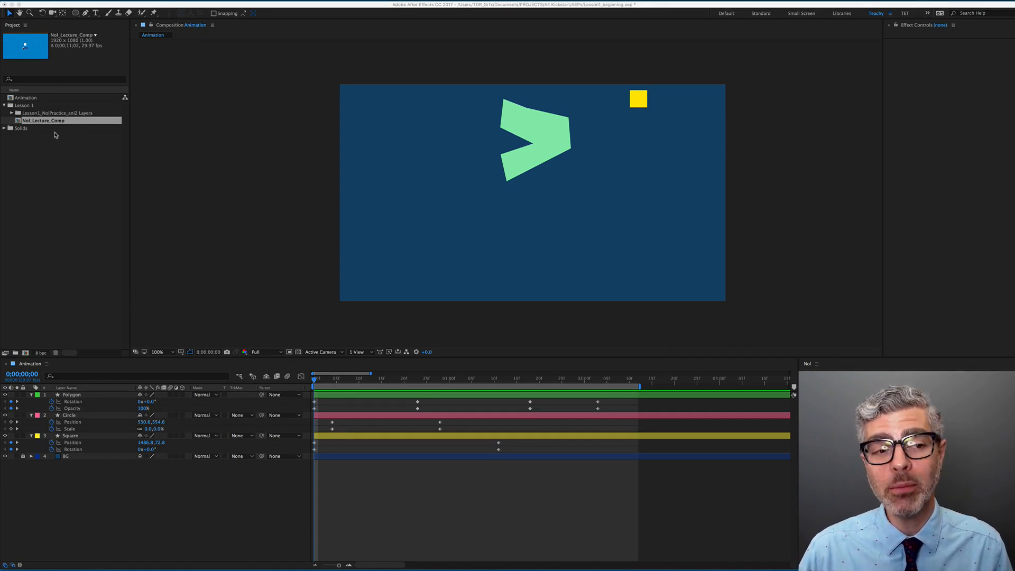
- Open the Nol_Lecture_Comp composition and inspect section ONE with its Drag Circle layer
double_click(16, 121)
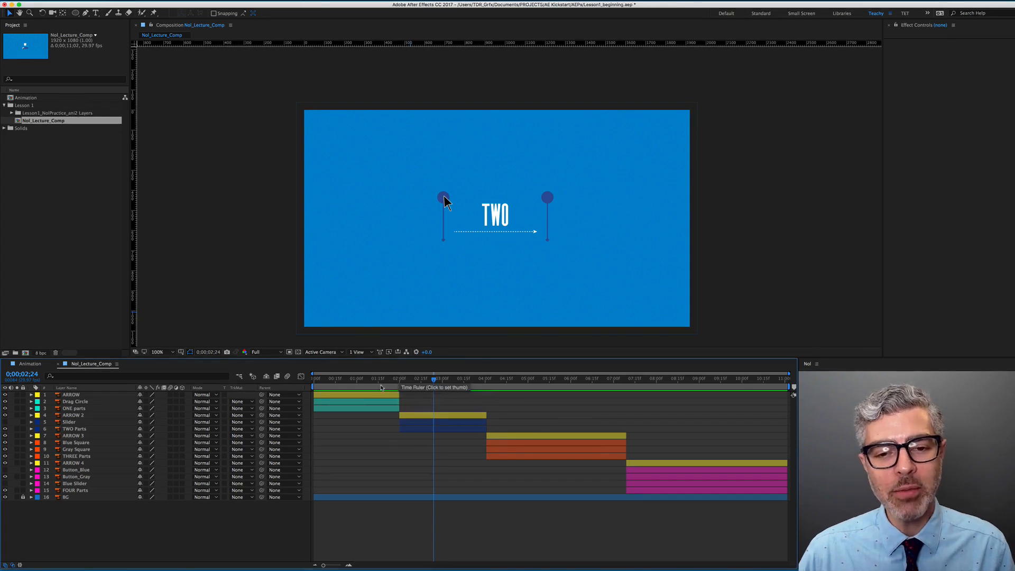
drag(336, 380, 280, 389)
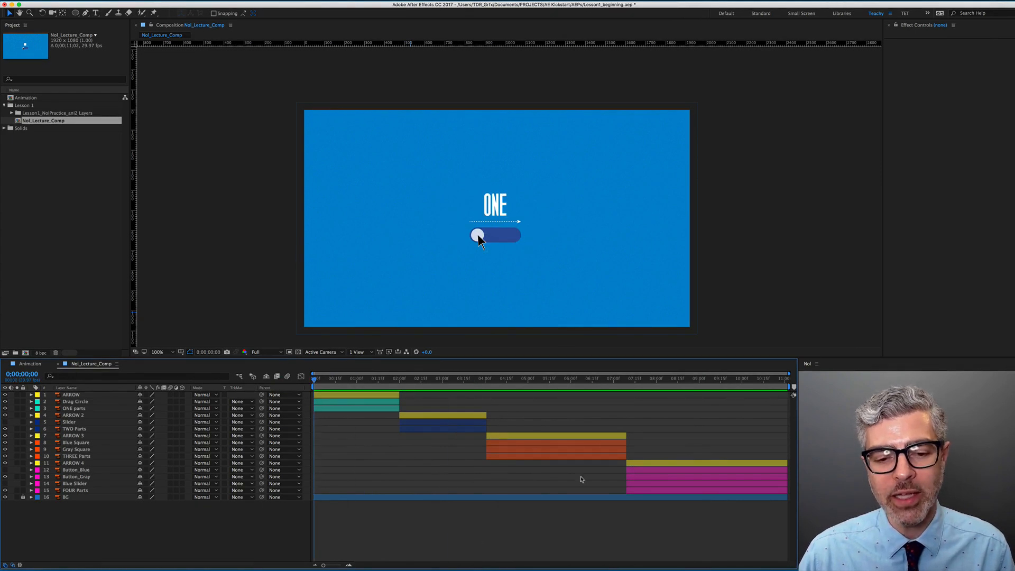
click(344, 379)
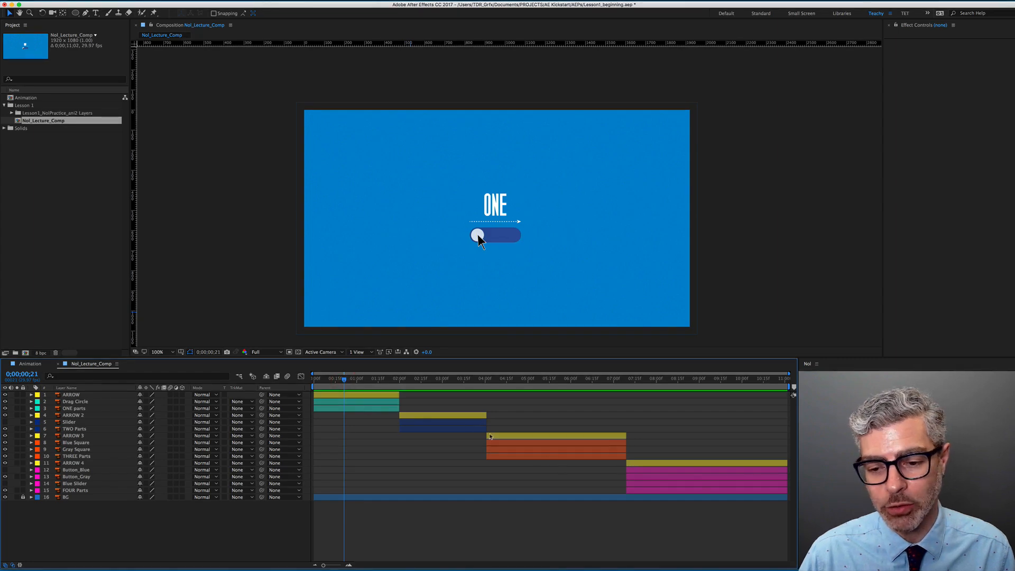
click(373, 400)
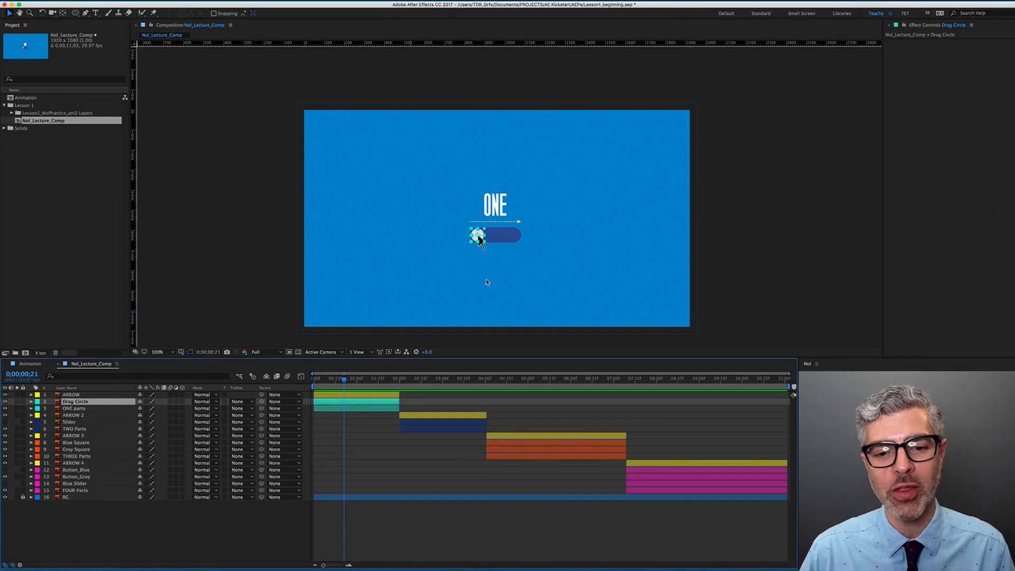
click(489, 511)
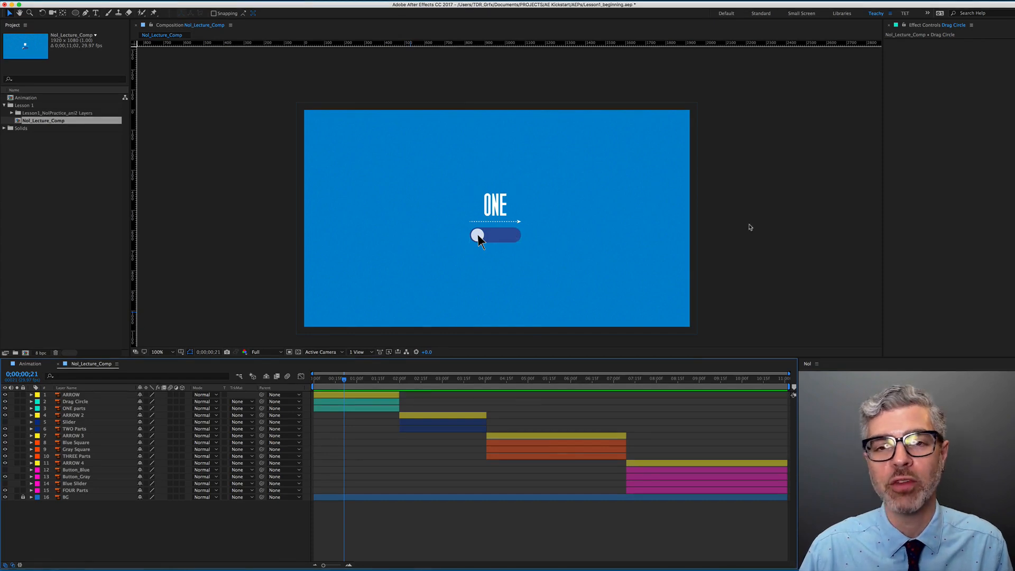
- Make the Slider layer visible in section TWO and check section THREE
drag(357, 381, 448, 387)
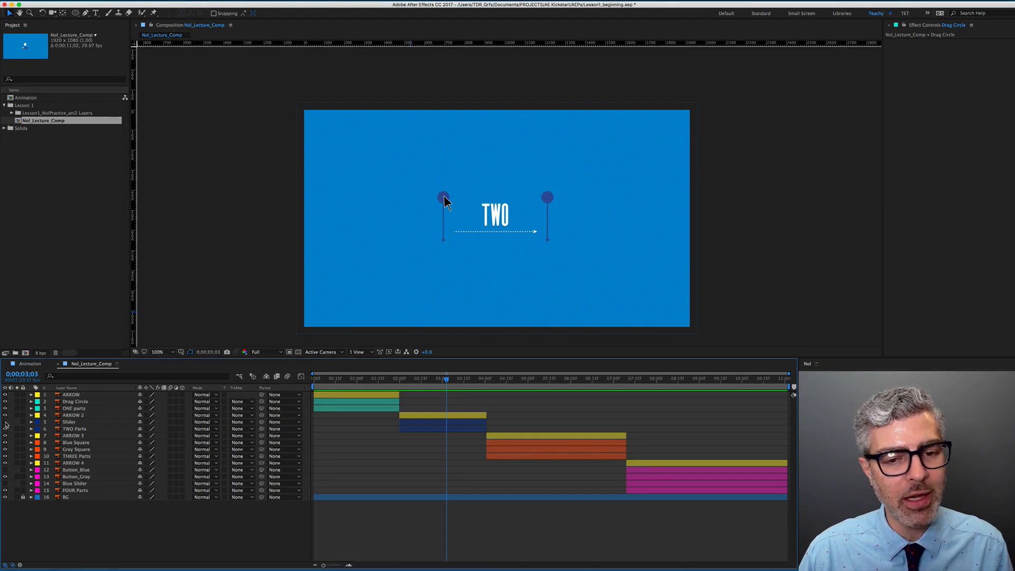
click(444, 198)
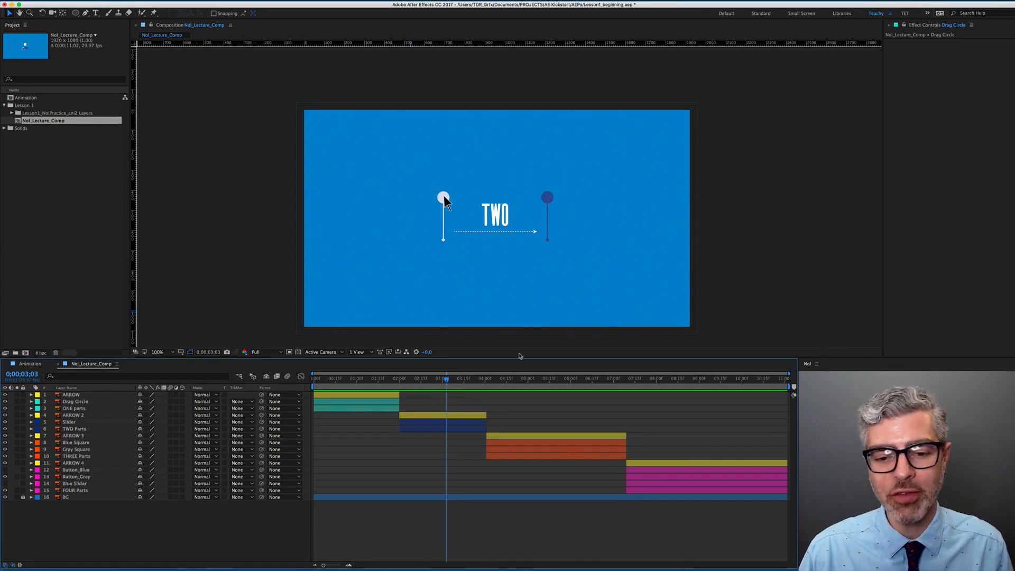
drag(504, 379, 544, 387)
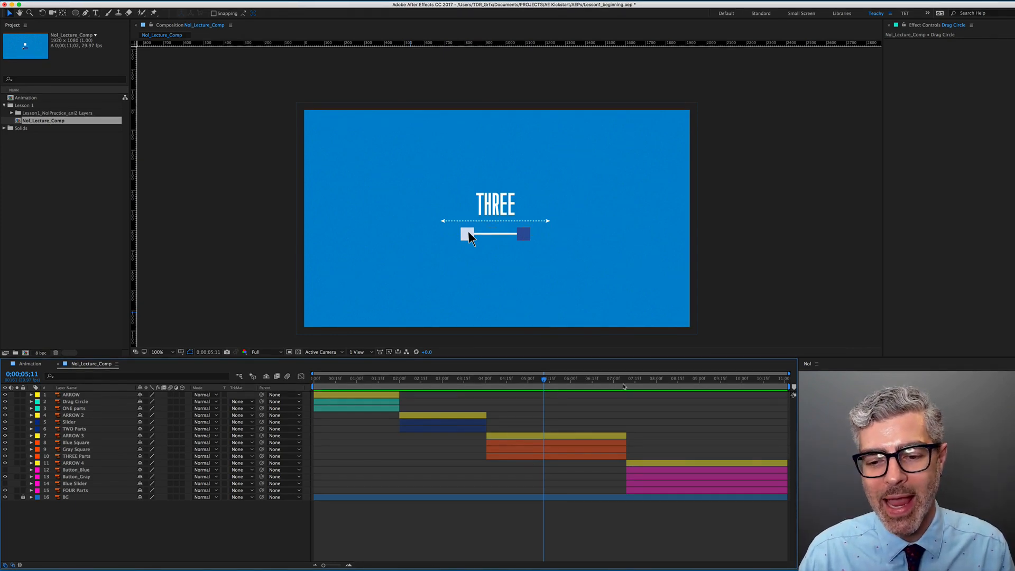
- Make the Button_Blue and Blue Slider layers visible in section FOUR and scrub to the composition's end
click(649, 379)
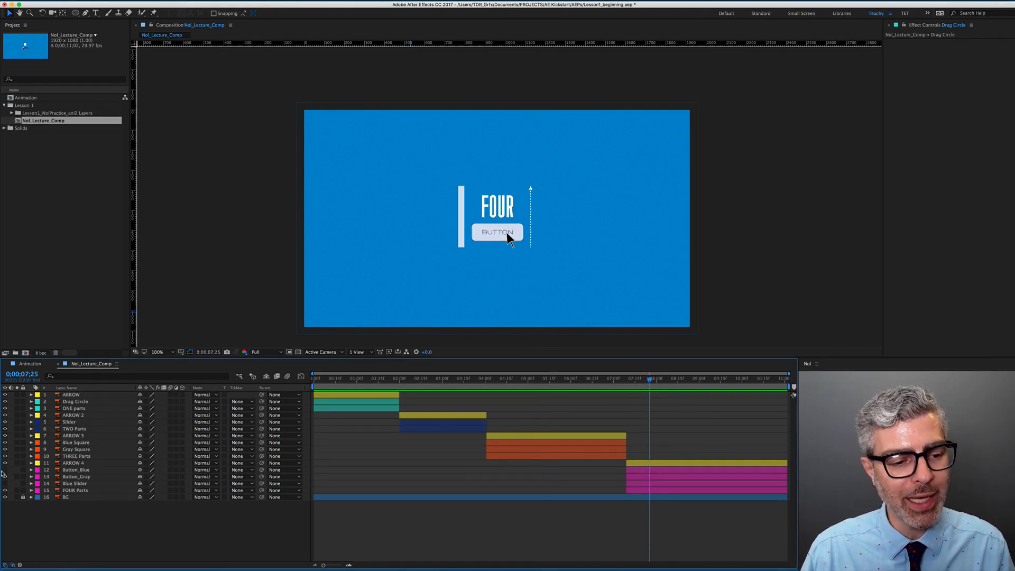
click(5, 475)
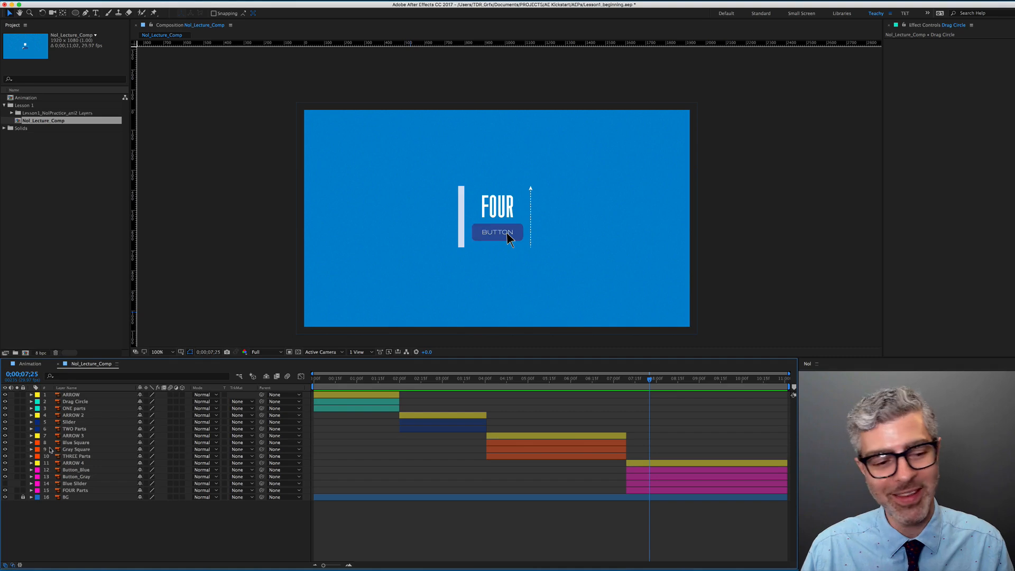
click(74, 484)
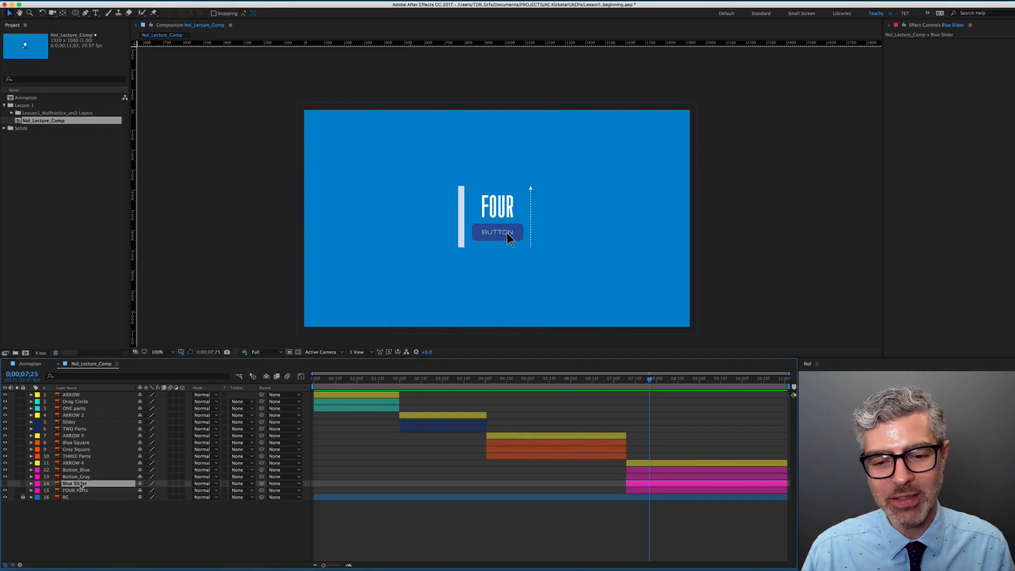
click(5, 483)
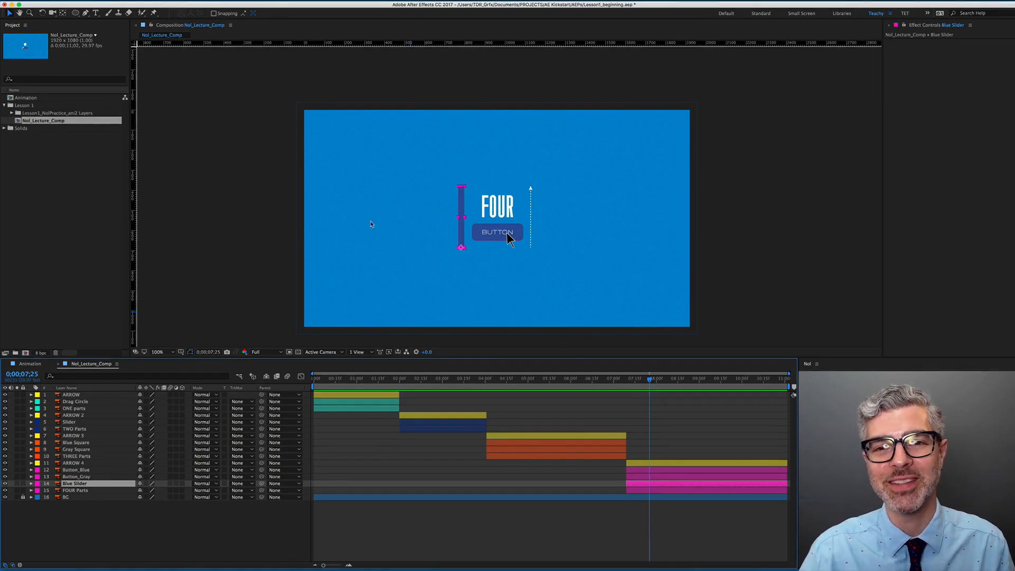
drag(673, 381, 786, 381)
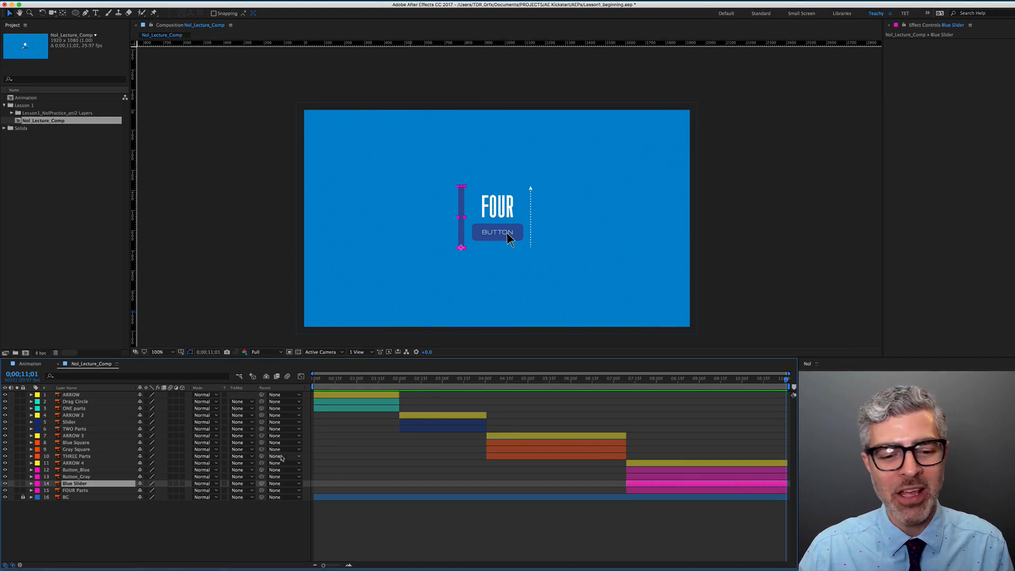
- Set the work area to the duration of the ARROW layer in section ONE and deselect the layer
click(351, 396)
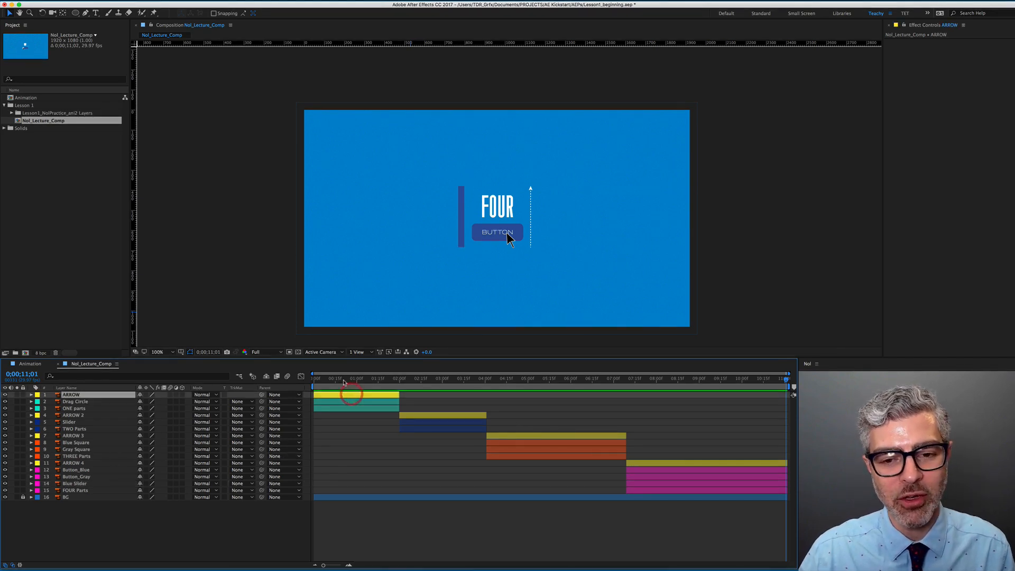
click(342, 381)
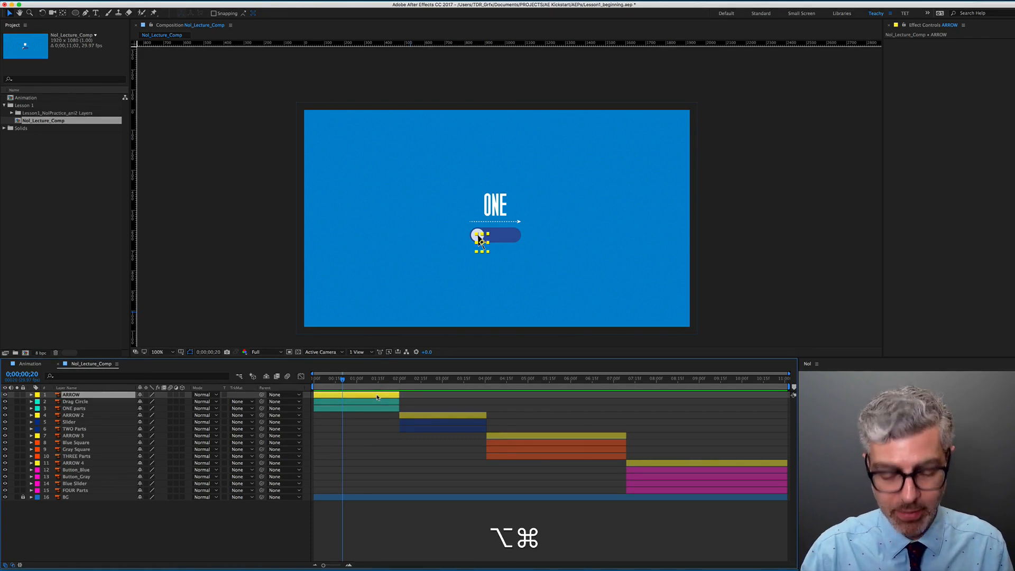
key(alt+super+b)
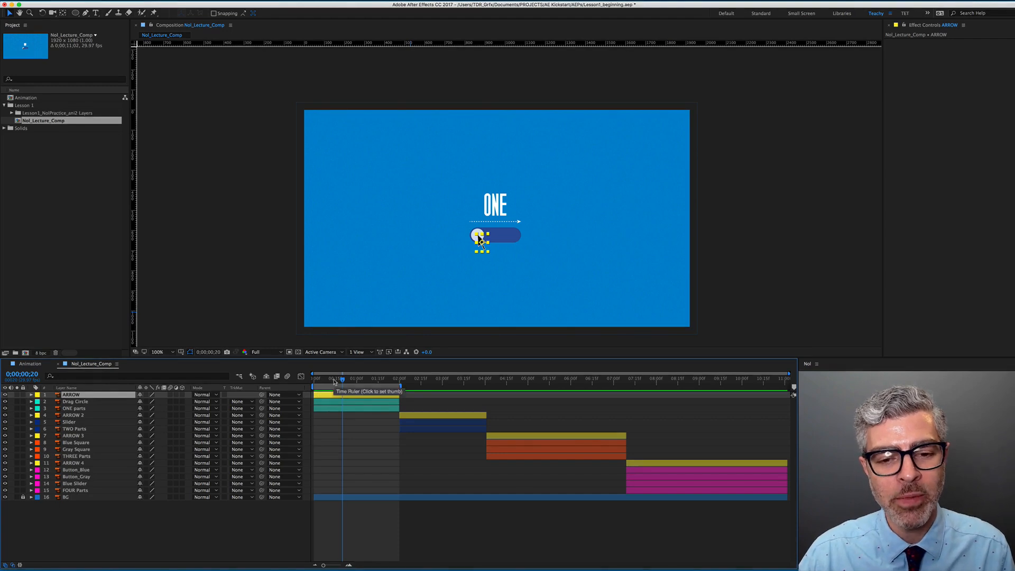
click(523, 535)
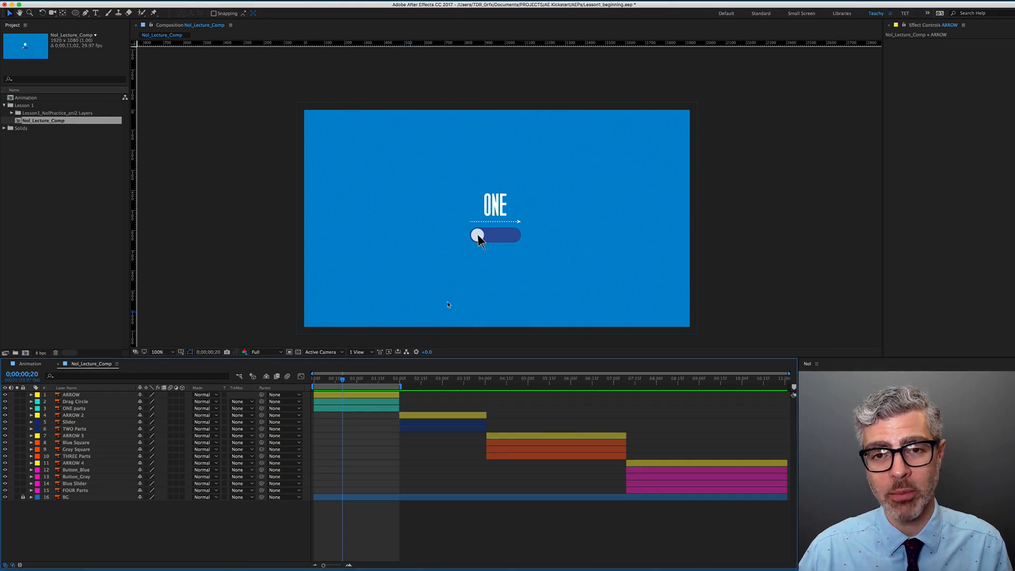
- Start keyframing the ARROW layer's Position at 0;00;00;15 with the arrow over the toggle circle
drag(341, 383, 335, 384)
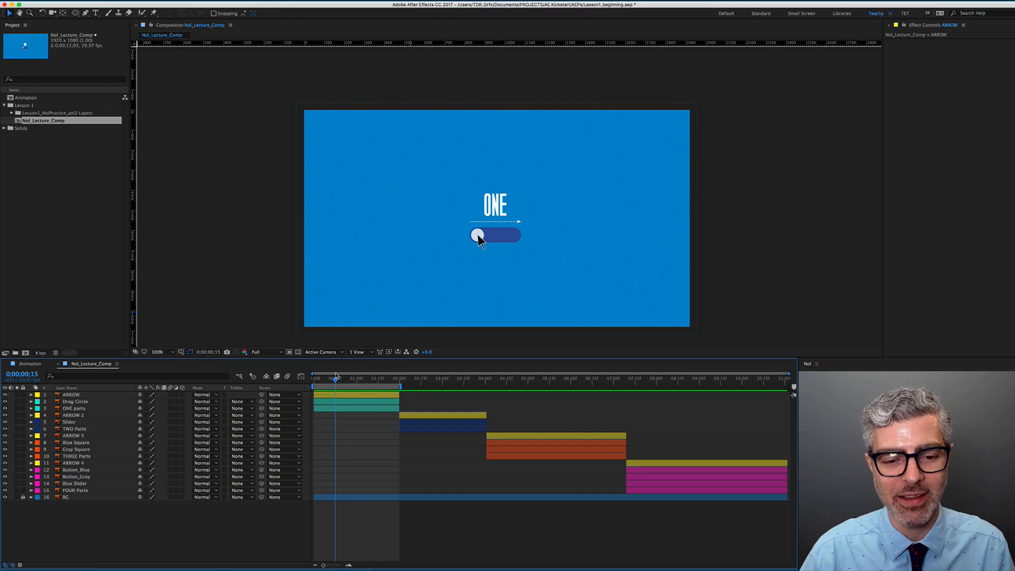
click(348, 395)
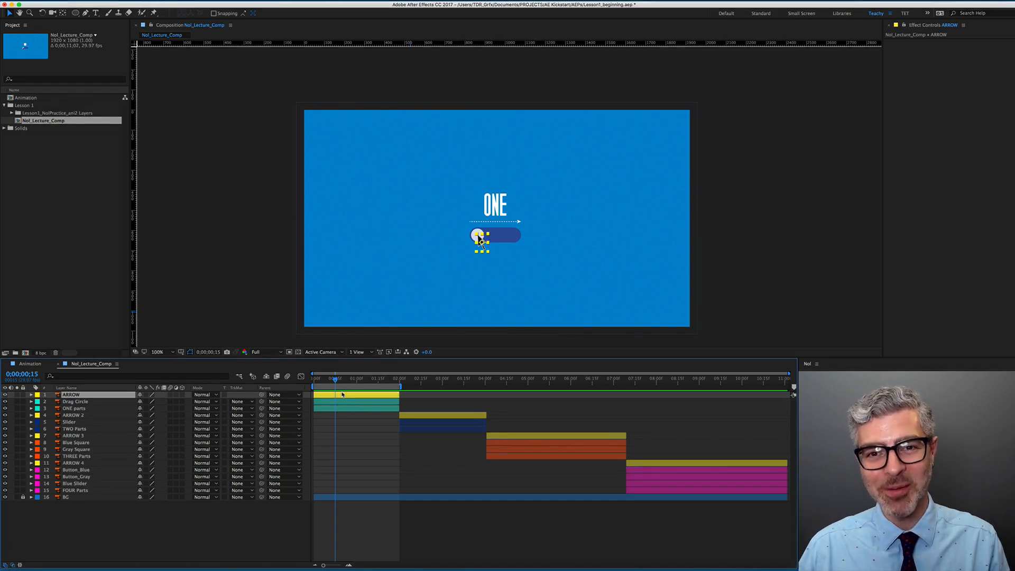
key(p)
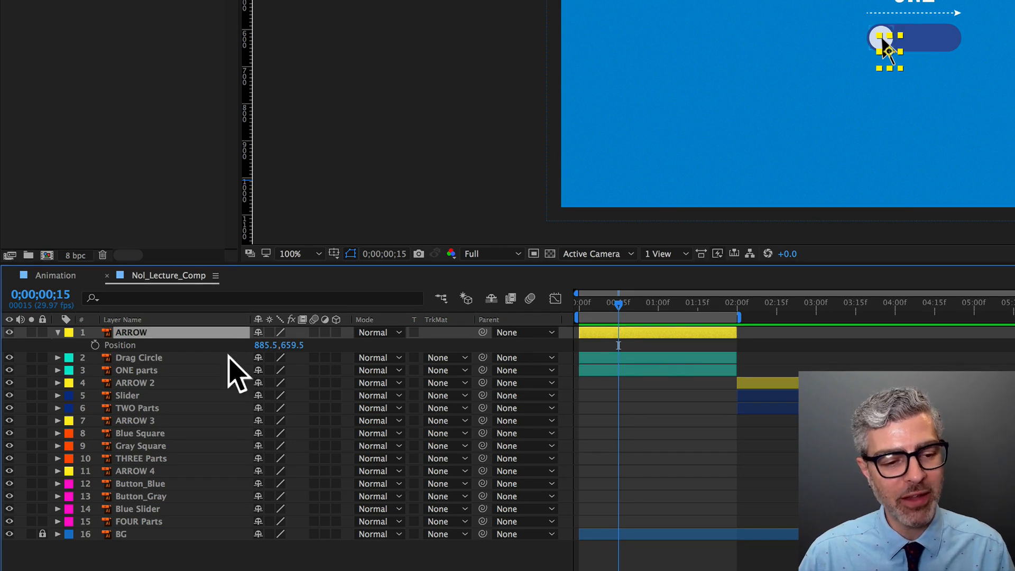
click(95, 345)
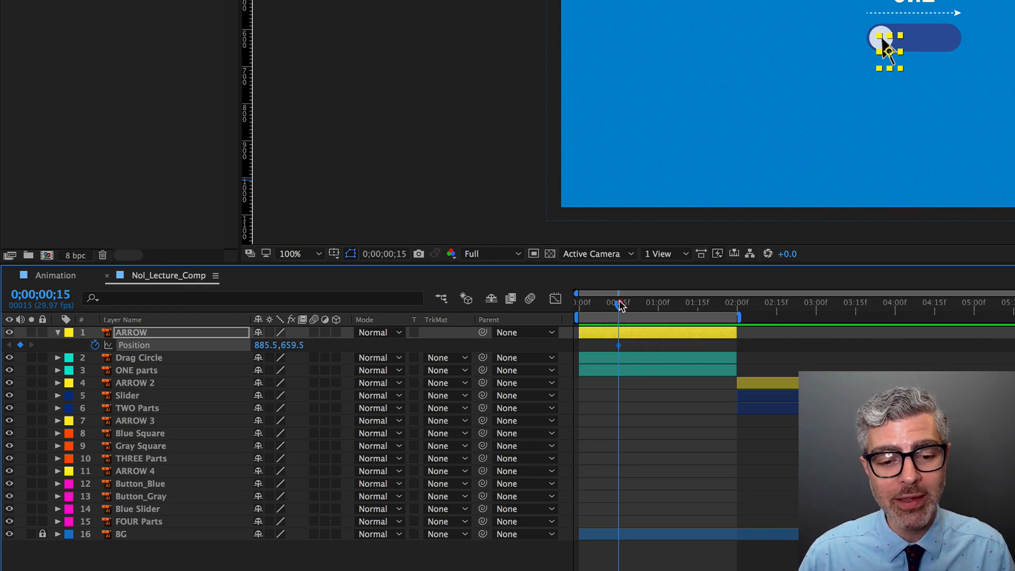
- At 0;00;00;00, move the ARROW off-canvas to the left of the composition, at about -117.5, 800.5, and scrub through its entrance
drag(619, 305, 560, 305)
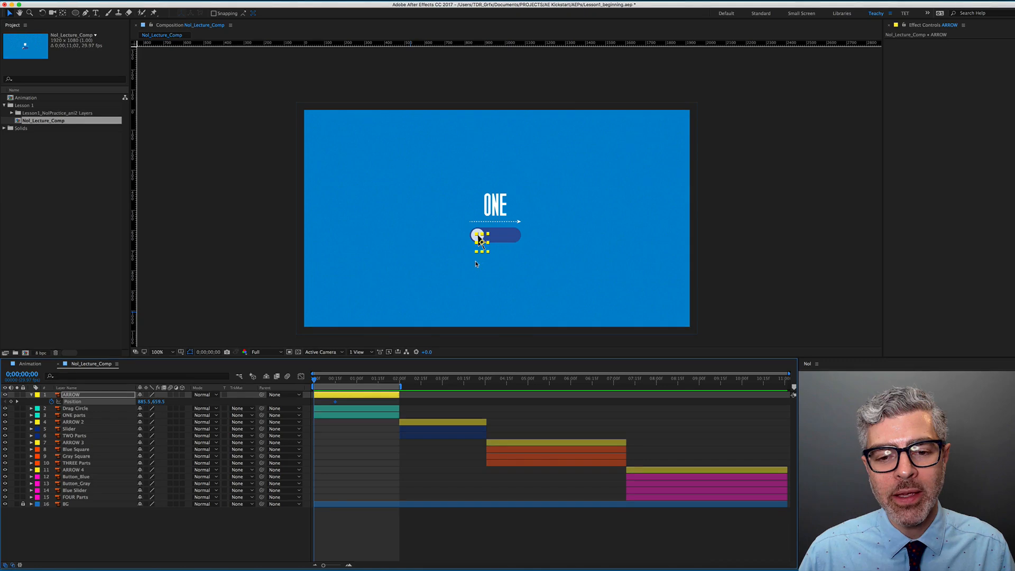
scroll(484, 252, up, 2)
drag(397, 251, 512, 214)
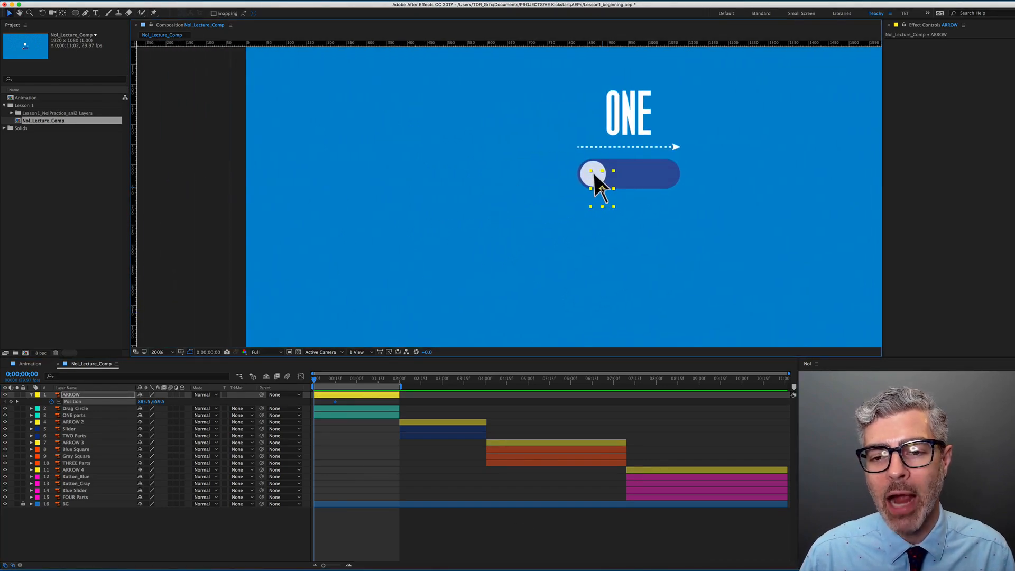
drag(601, 189, 193, 246)
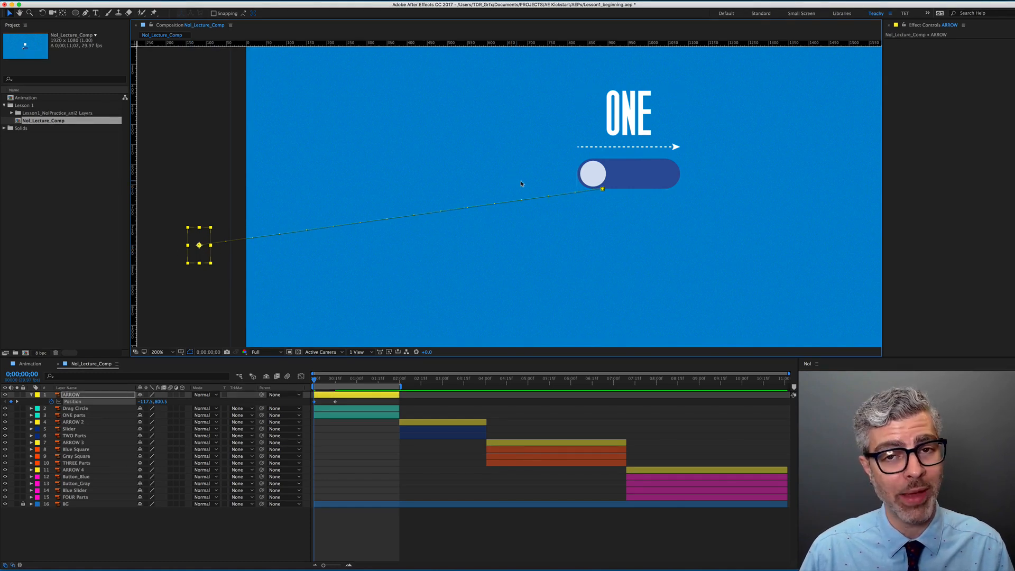
drag(315, 379, 334, 381)
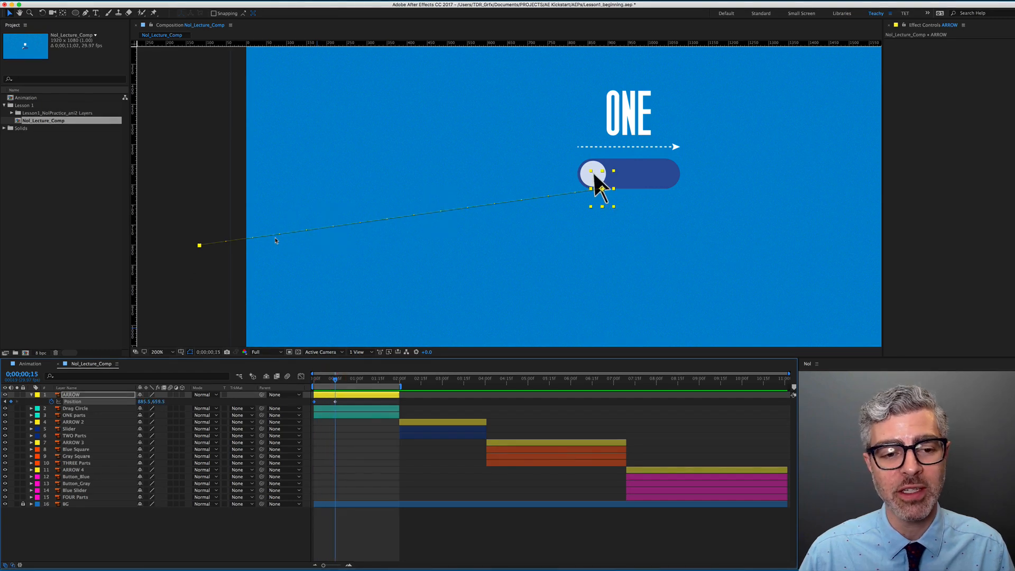
scroll(534, 244, down, 2)
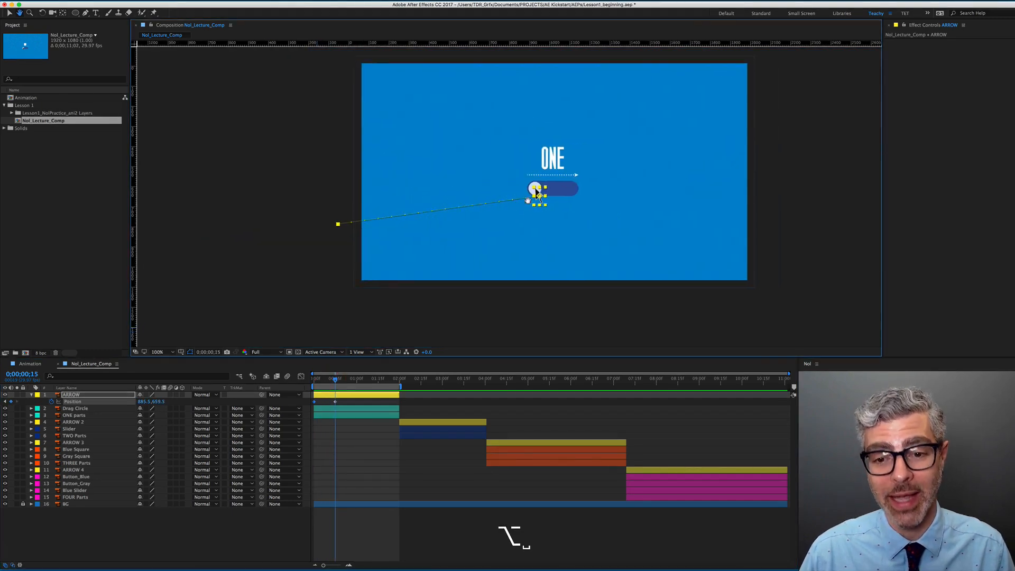
mouse_move(335, 380)
mouse_down()
mouse_move(311, 383)
mouse_move(337, 382)
mouse_up()
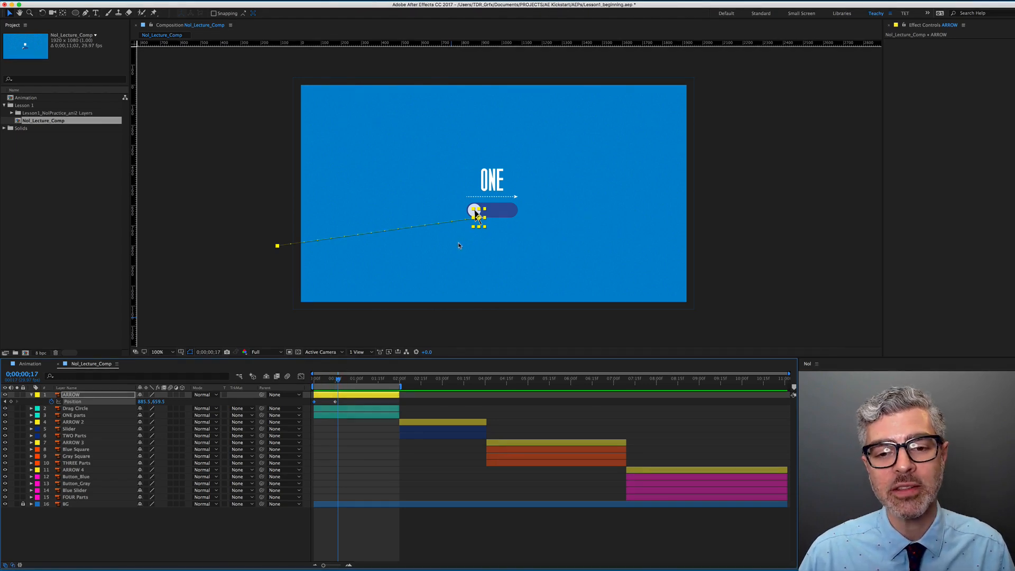
- Select the Drag Circle layer and toggle its visibility off and on to identify it on the canvas
scroll(477, 232, up, 1)
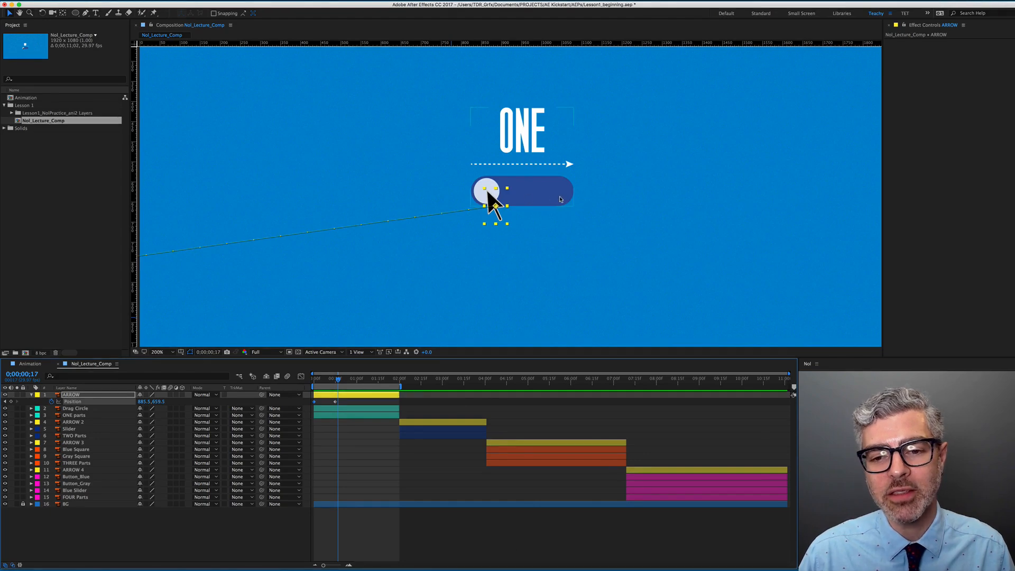
click(347, 409)
click(4, 409)
click(4, 408)
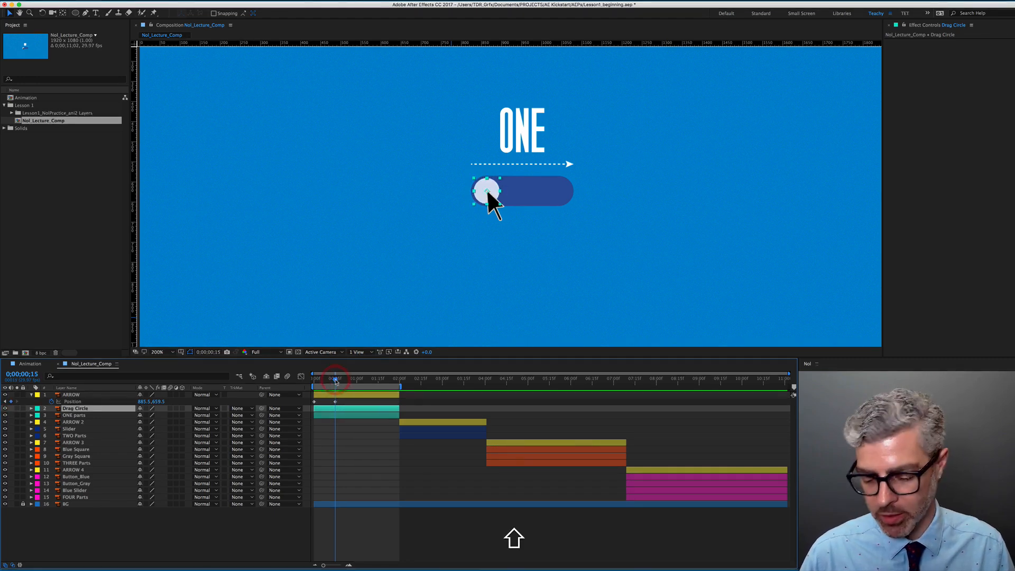
- Try moving the ARROW to the toggle's right end at 0;00;01;05, preview the motion, and delete that Position keyframe
key(shift+Page_Down)
key(shift+Page_Down)
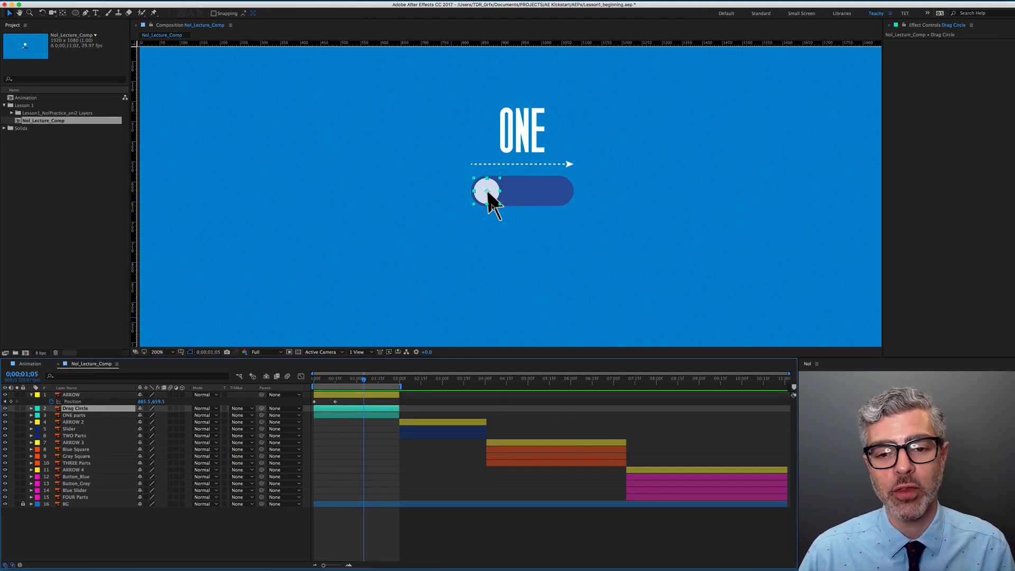
click(365, 395)
drag(494, 204, 564, 192)
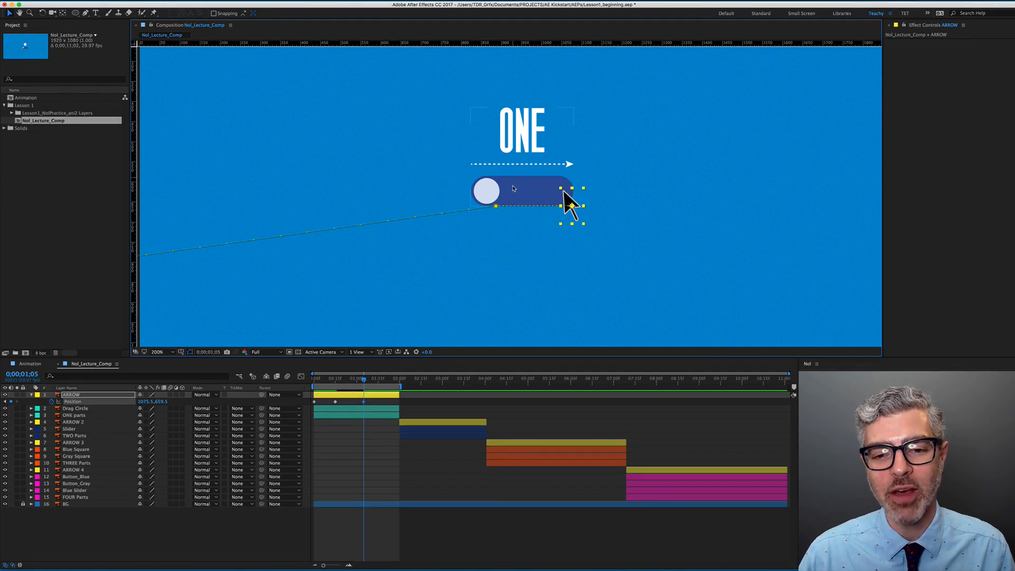
scroll(348, 251, down, 2)
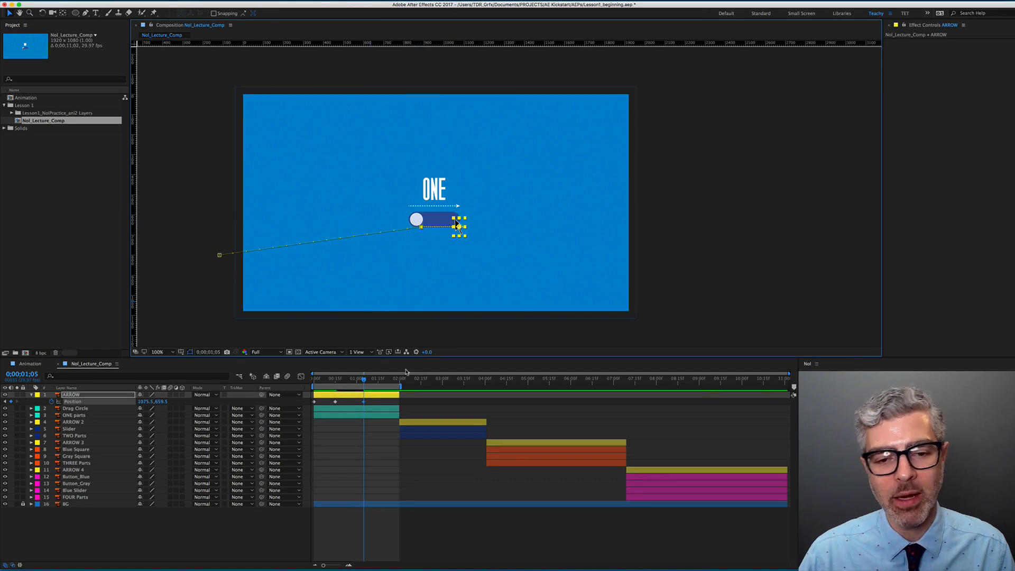
key(space)
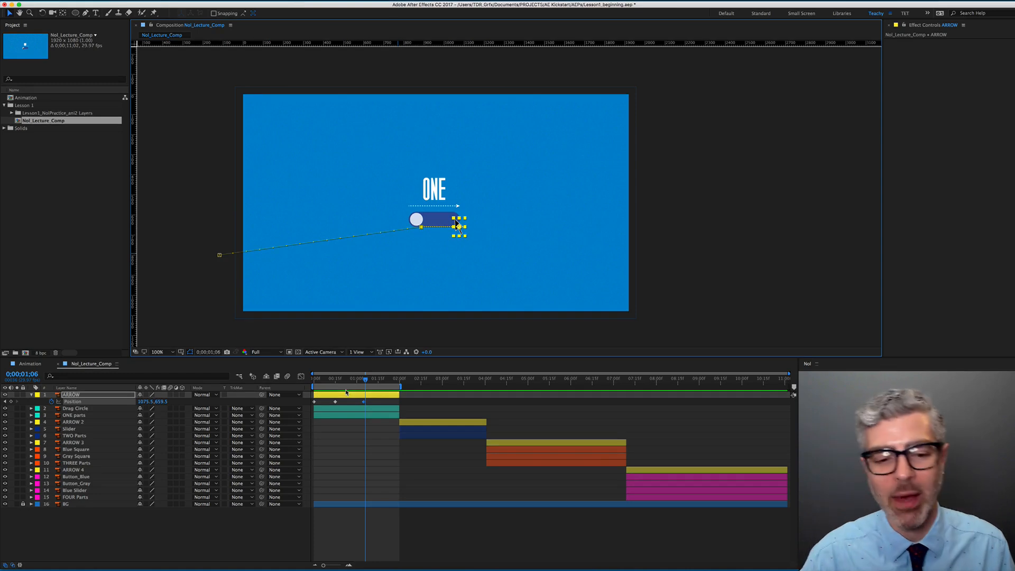
drag(372, 402, 350, 406)
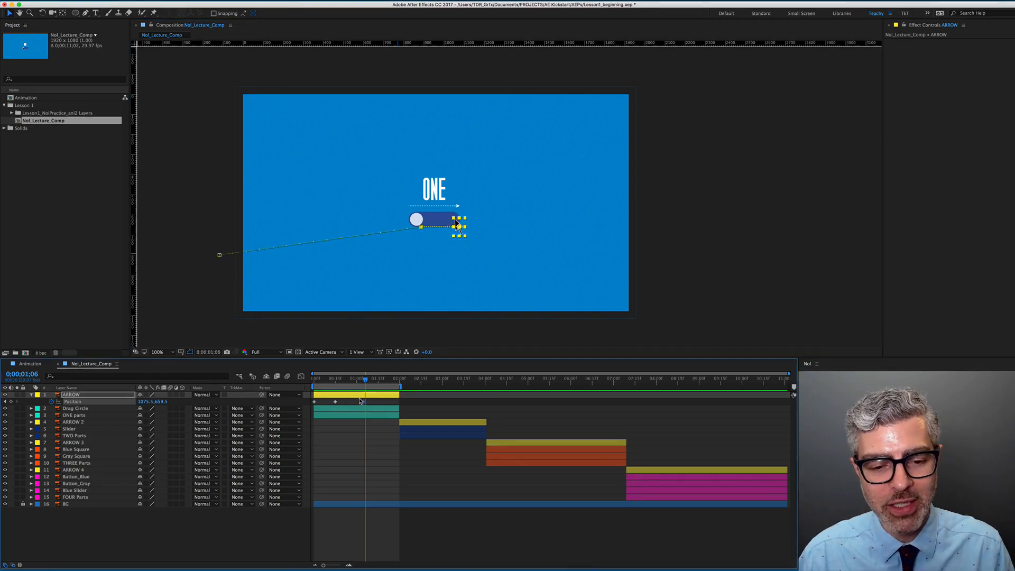
key(BackSpace)
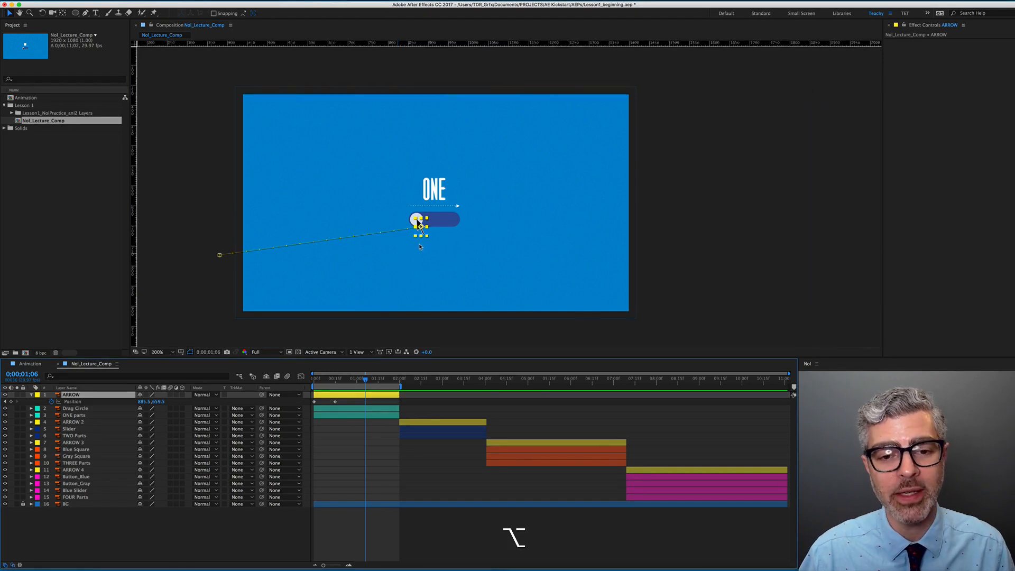
- Copy the ARROW's 0;00;00;15 Position keyframe to 0;00;00;21 to hold it on the circle, and scrub through the hold
scroll(418, 245, up, 1)
drag(368, 373, 344, 385)
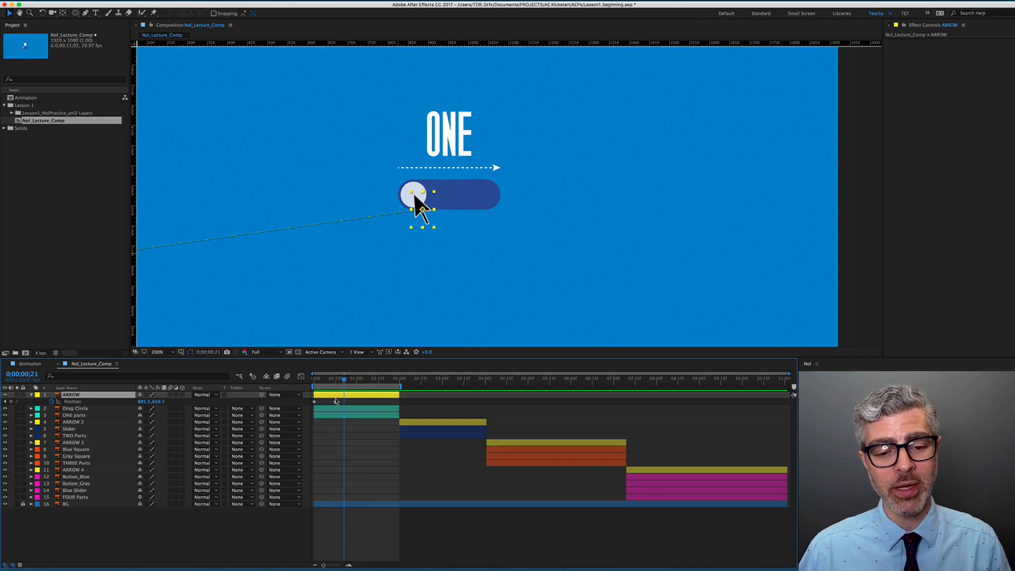
click(335, 402)
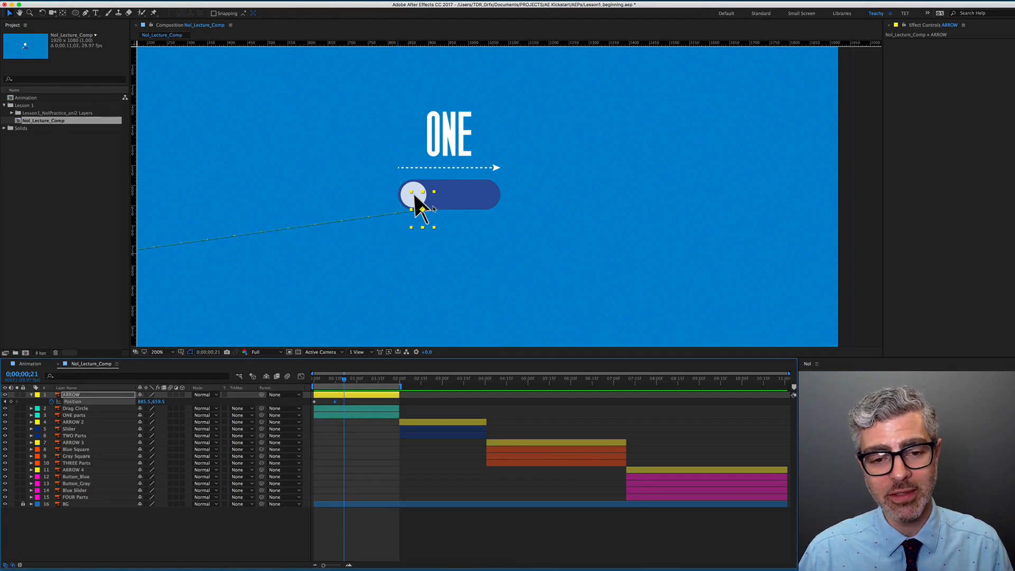
key(super+c)
key(super+v)
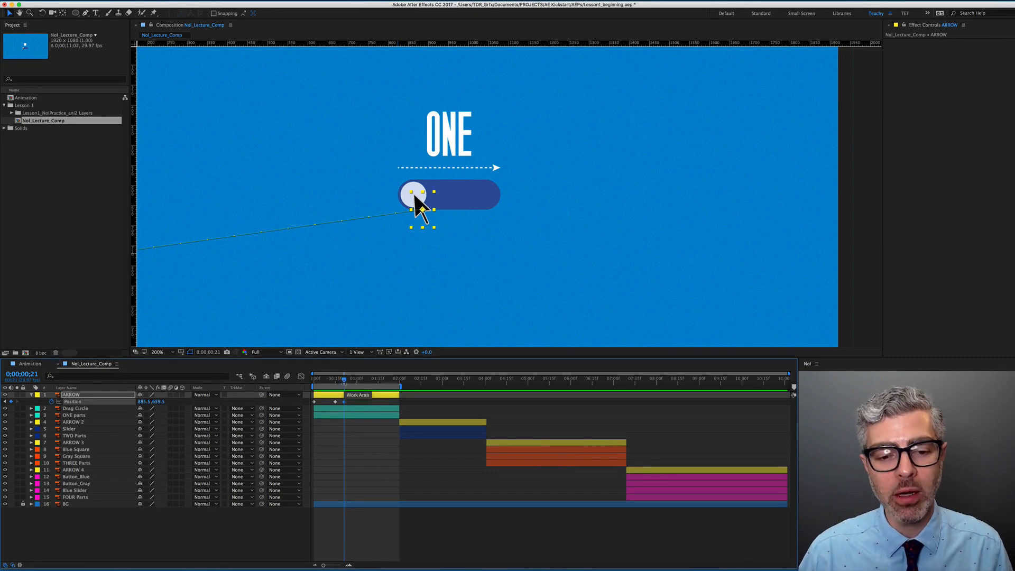
drag(342, 381, 336, 381)
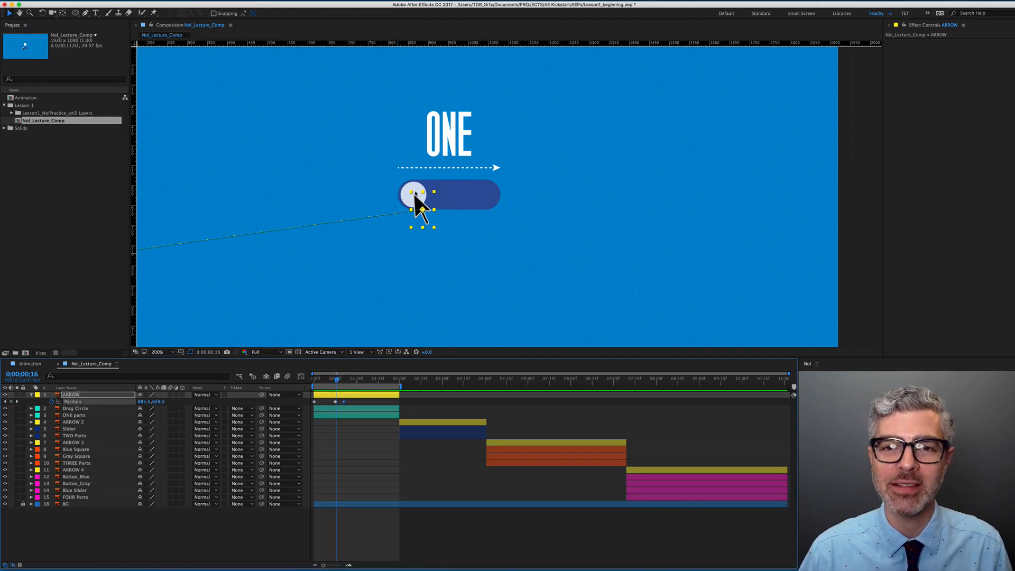
drag(341, 382, 352, 380)
key(Page_Down)
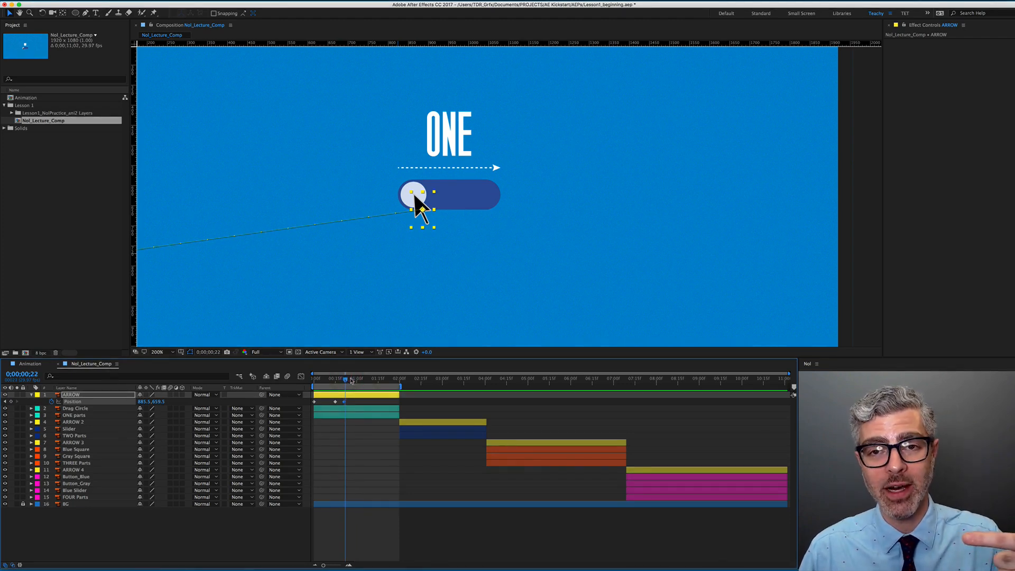
key(Page_Up)
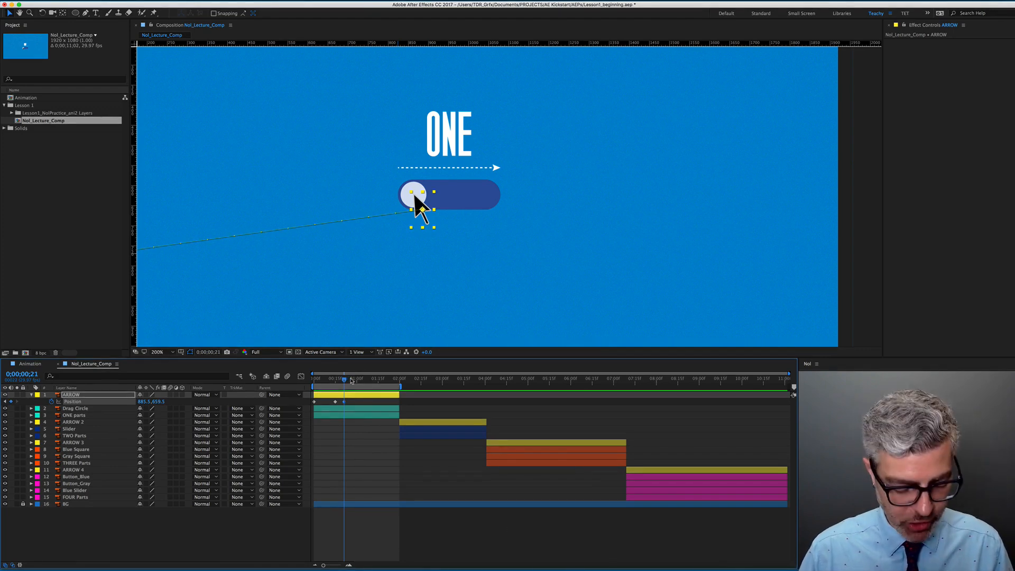
- Start keyframing the Drag Circle layer's Position at 0;00;00;21, aligned with the ARROW's third keyframe
key(shift+Page_Down)
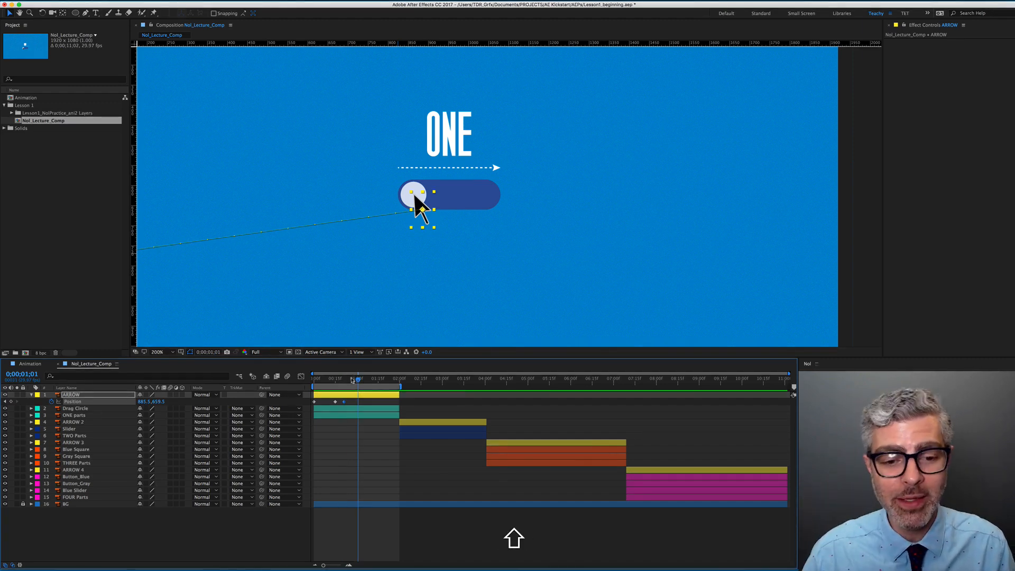
key(shift+Page_Up)
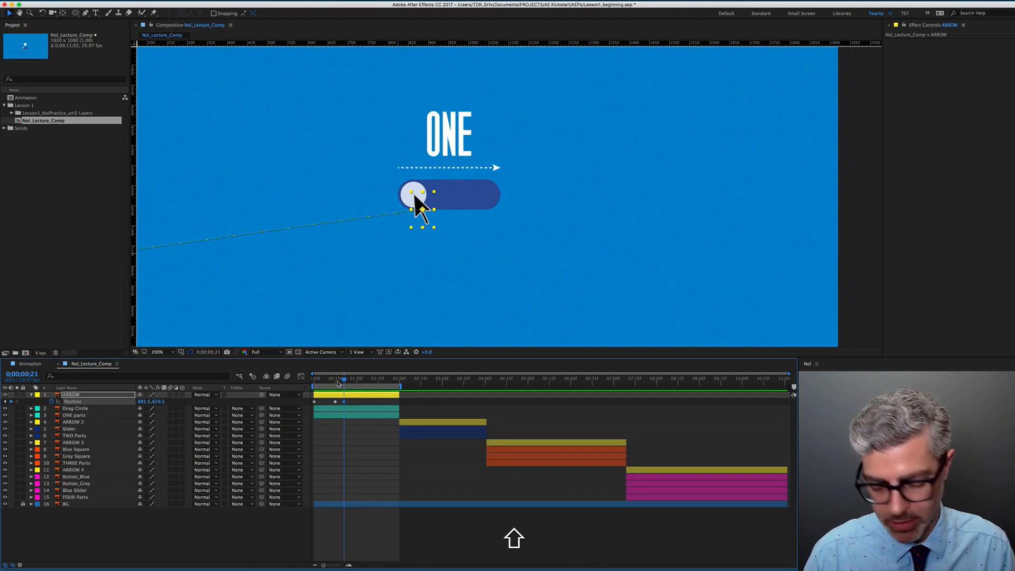
key(shift+Page_Down)
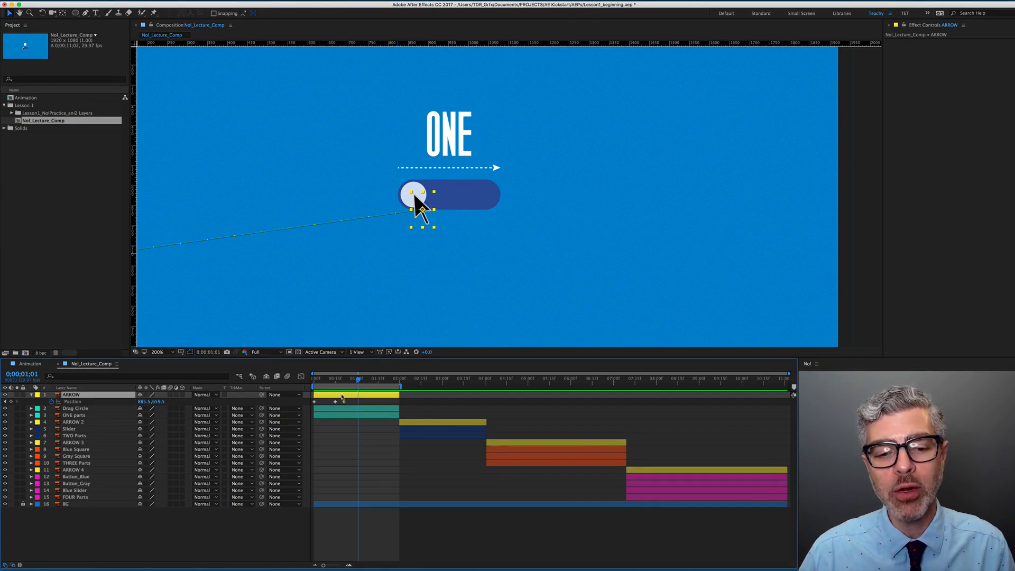
click(357, 409)
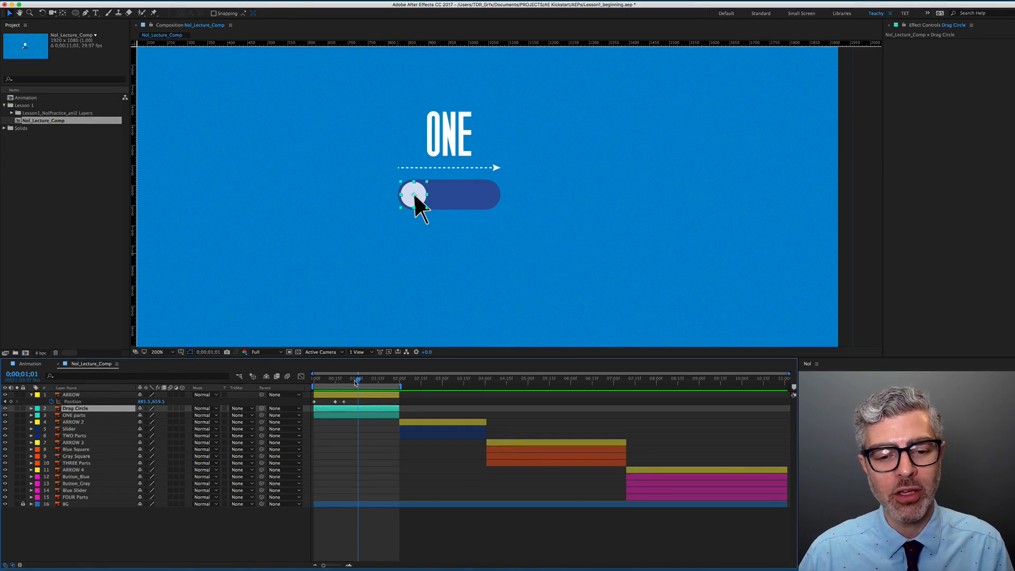
mouse_move(357, 382)
mouse_down()
mouse_move(333, 381)
mouse_move(349, 382)
mouse_up()
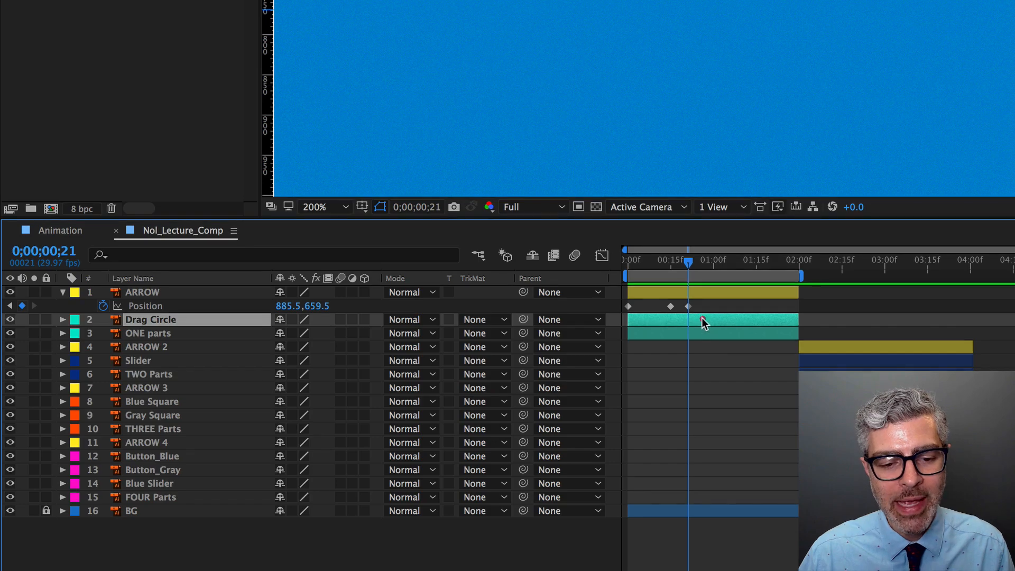
click(350, 409)
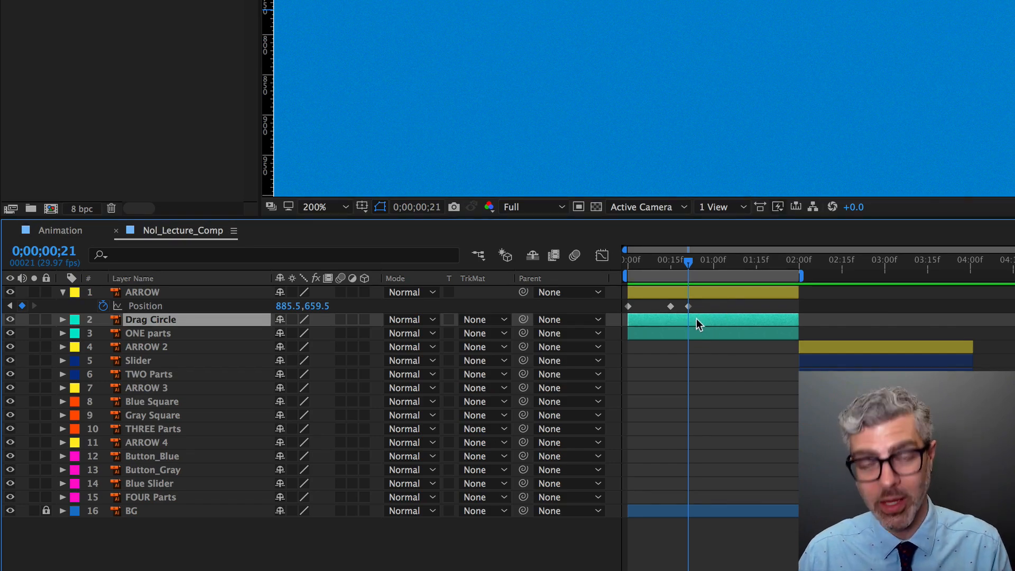
key(p)
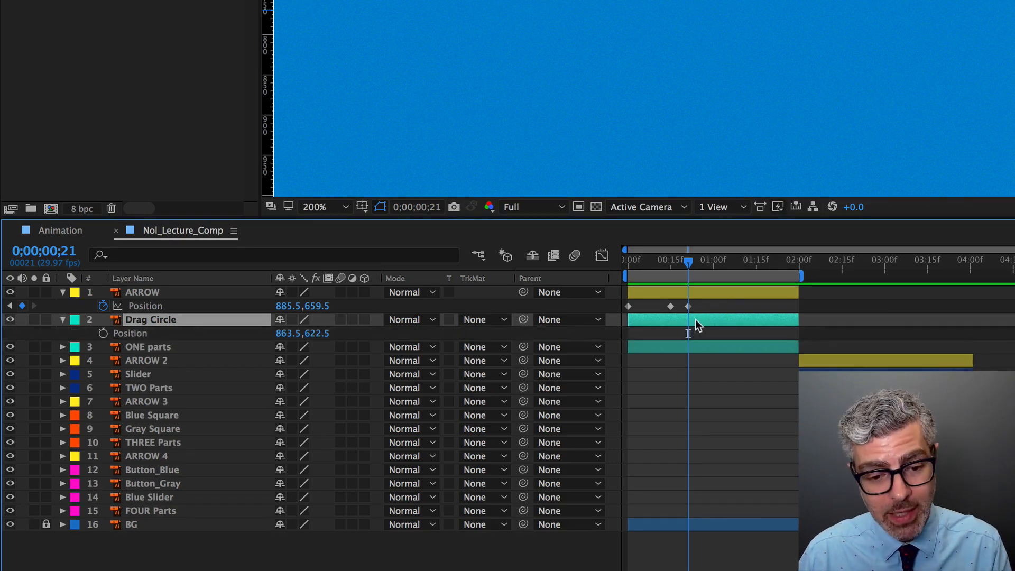
click(103, 333)
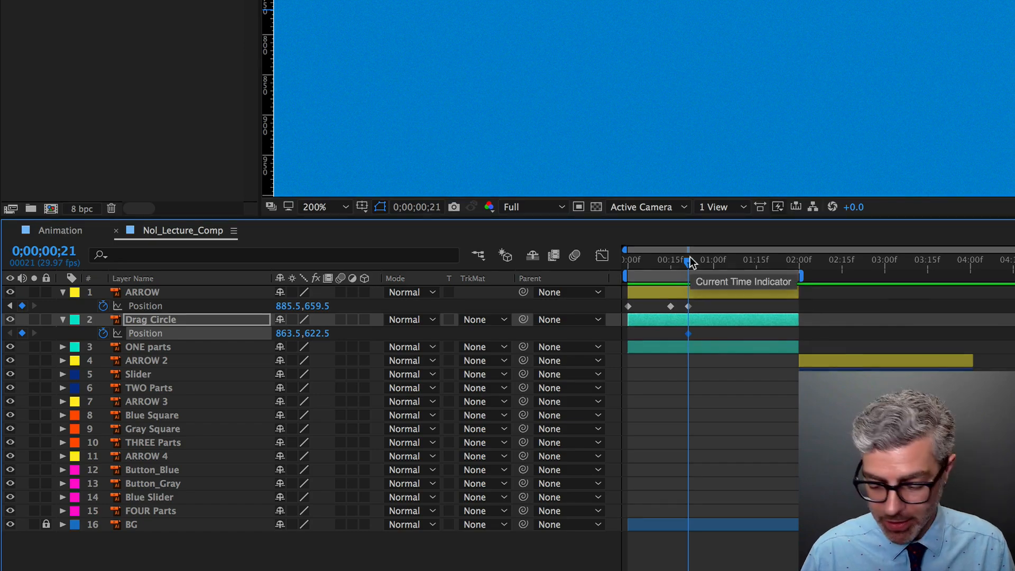
- At 0;00;01;01, move ARROW and Drag Circle together horizontally to the toggle's right end and scrub through the motion
key(shift+Page_Down)
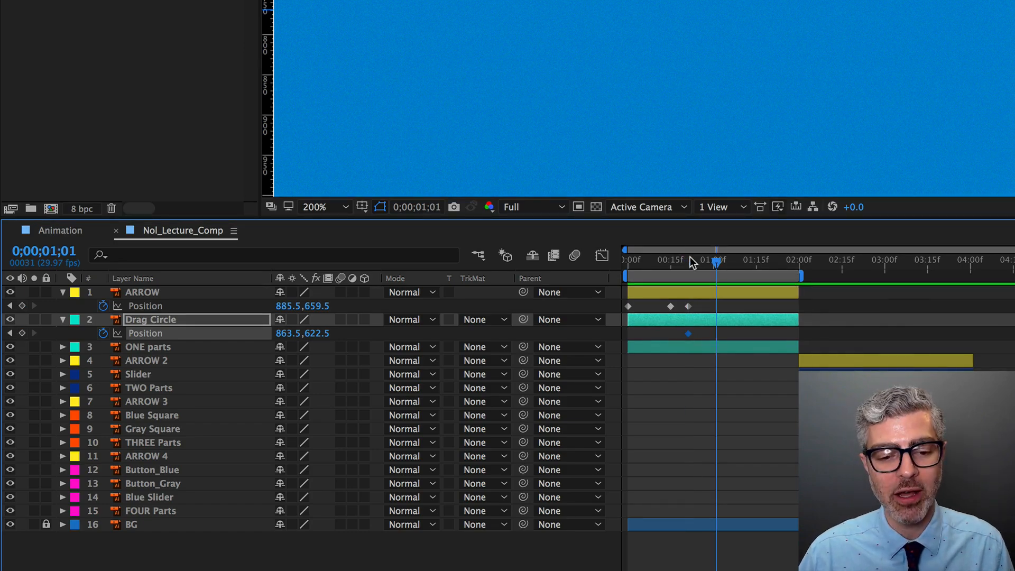
click(740, 295)
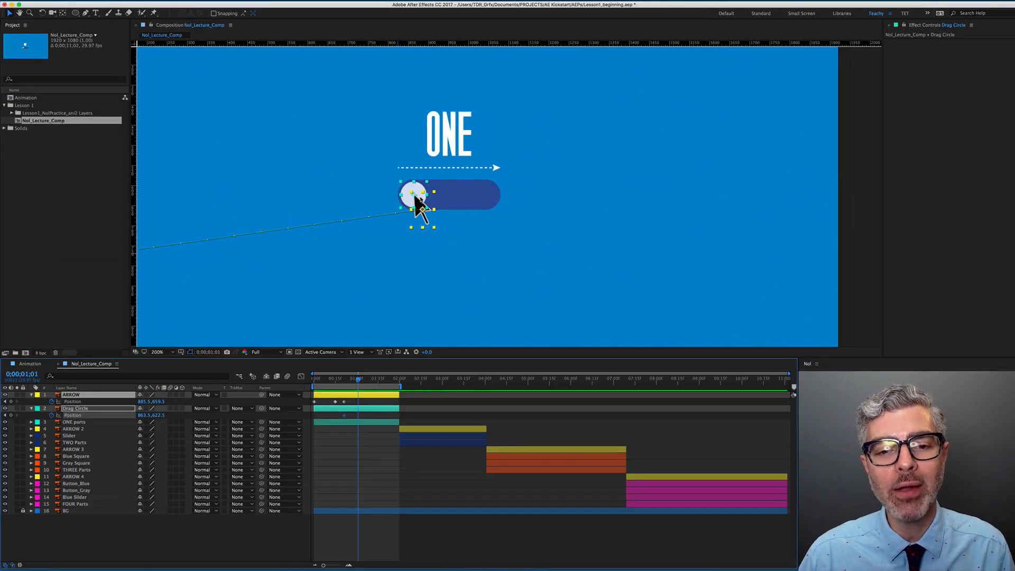
drag(415, 196, 487, 196)
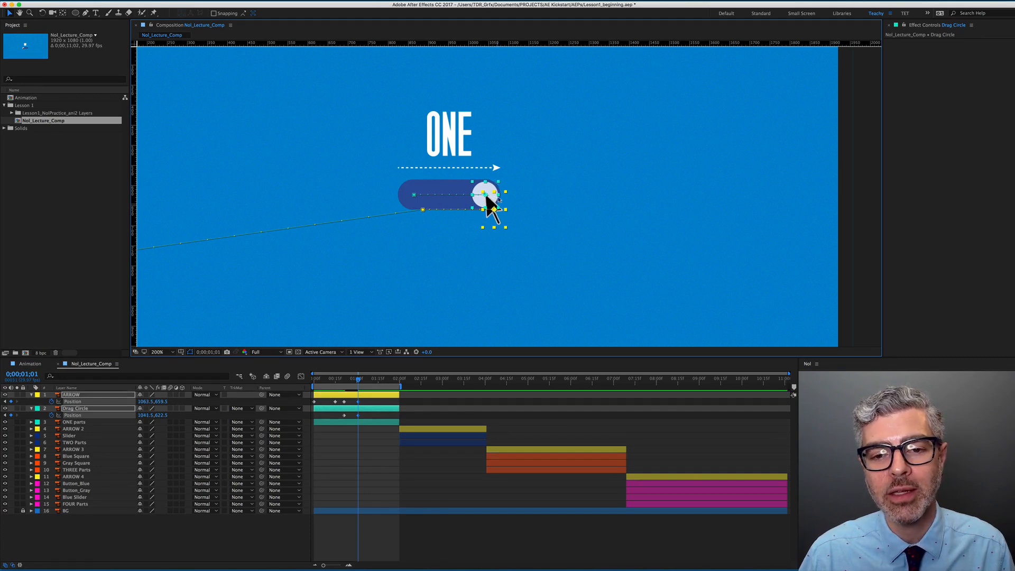
drag(349, 380, 326, 381)
scroll(441, 201, down, 1)
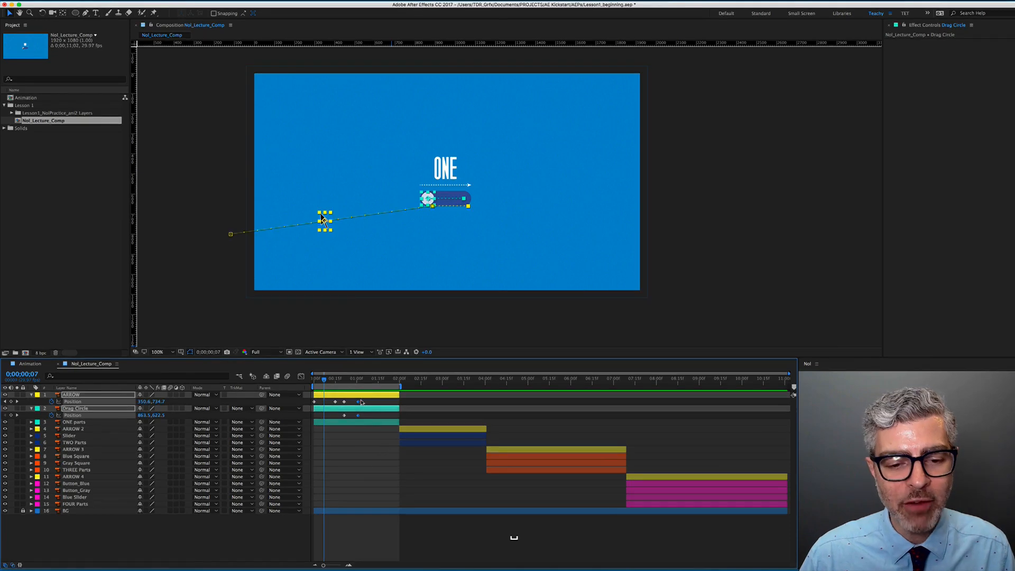
- Shift the last two Position keyframes of both ARROW and Drag Circle later together, so the drag starts at about 0;00;01;00
drag(364, 402, 344, 406)
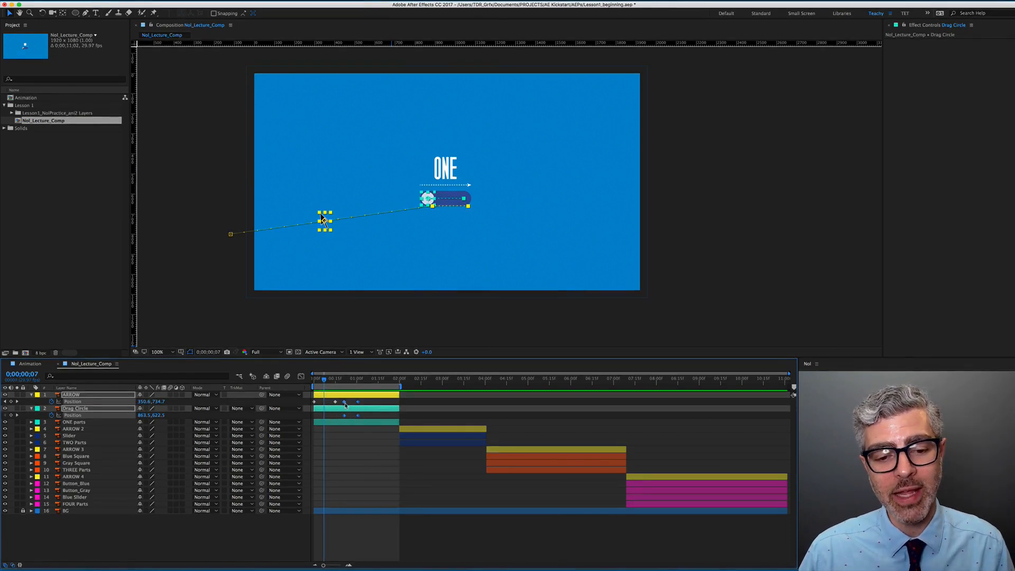
click(344, 382)
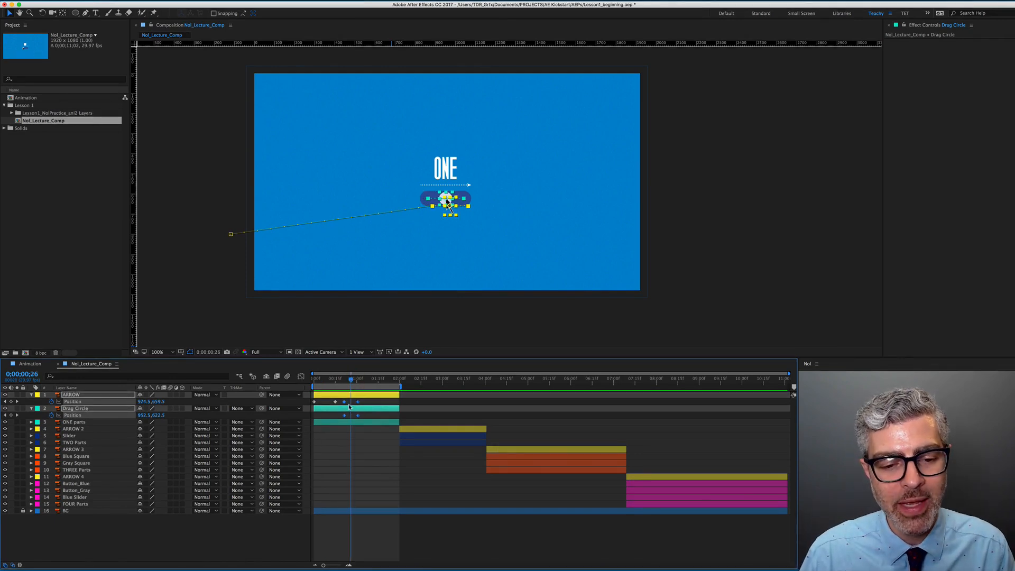
drag(345, 403, 363, 405)
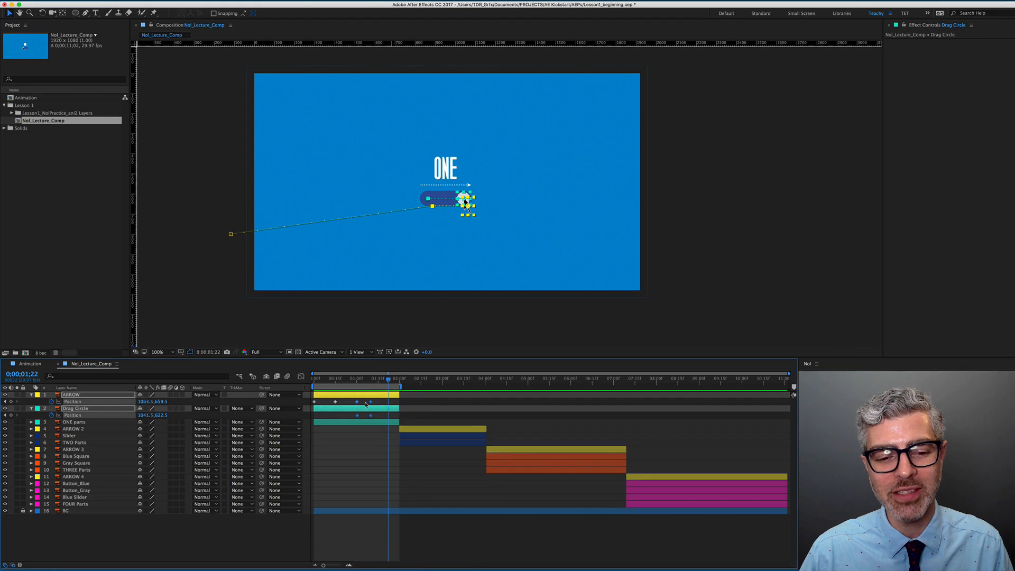
- Shift the last two Position keyframes of ARROW and Drag Circle earlier together, starting at about 0;00;00;22, and move the playhead to 0;00;01;08
drag(358, 402, 346, 403)
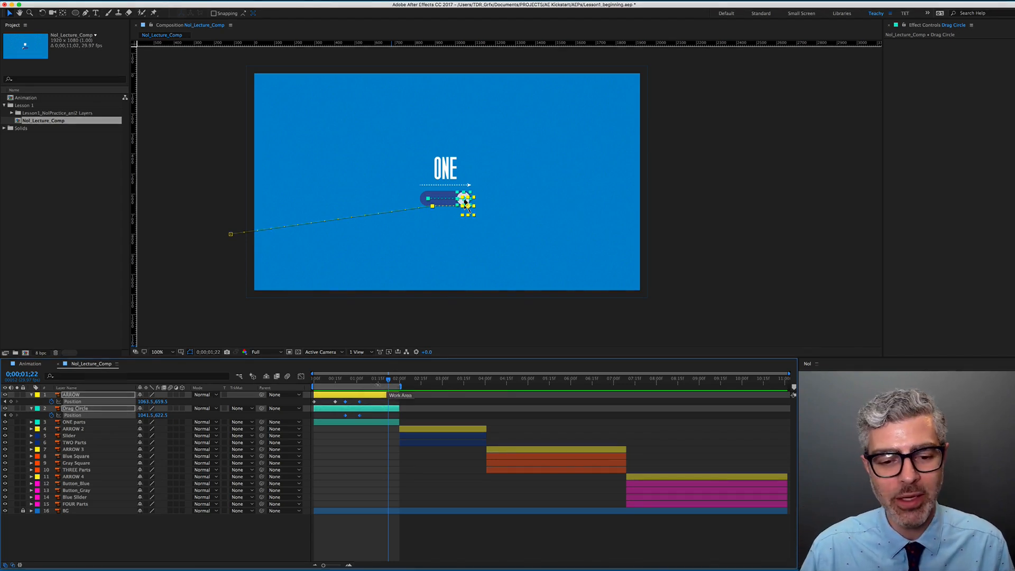
drag(365, 381, 369, 380)
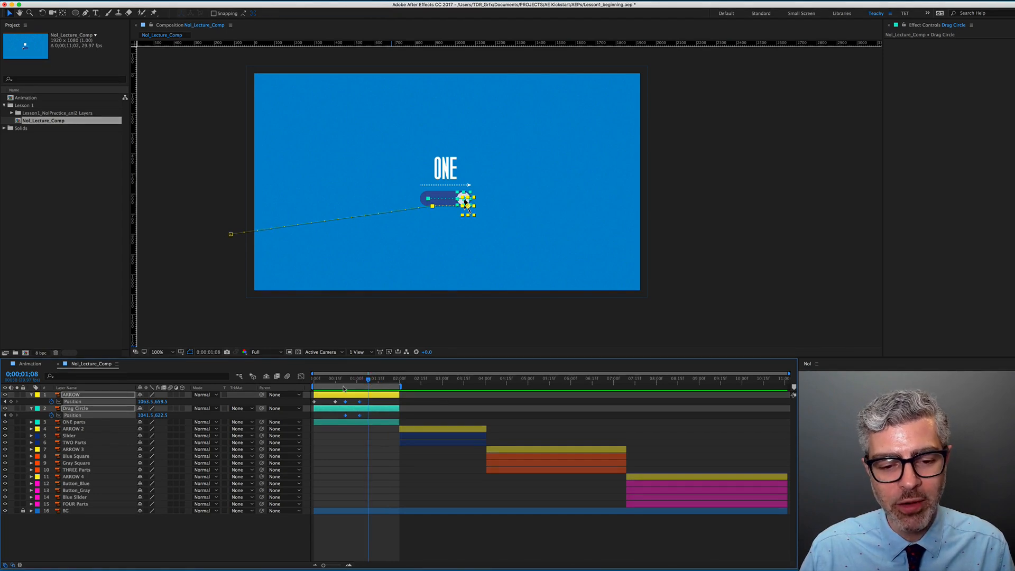
click(347, 444)
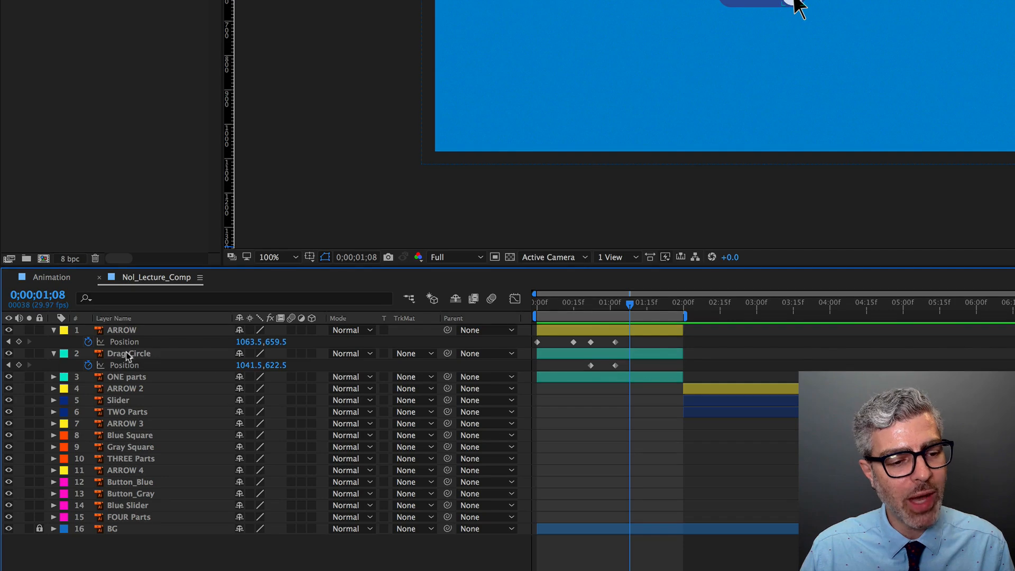
- Collapse the Drag Circle layer's properties and add an ARROW Position keyframe at 0;00;01;08 to hold it at the toggle's right end
click(75, 408)
click(54, 354)
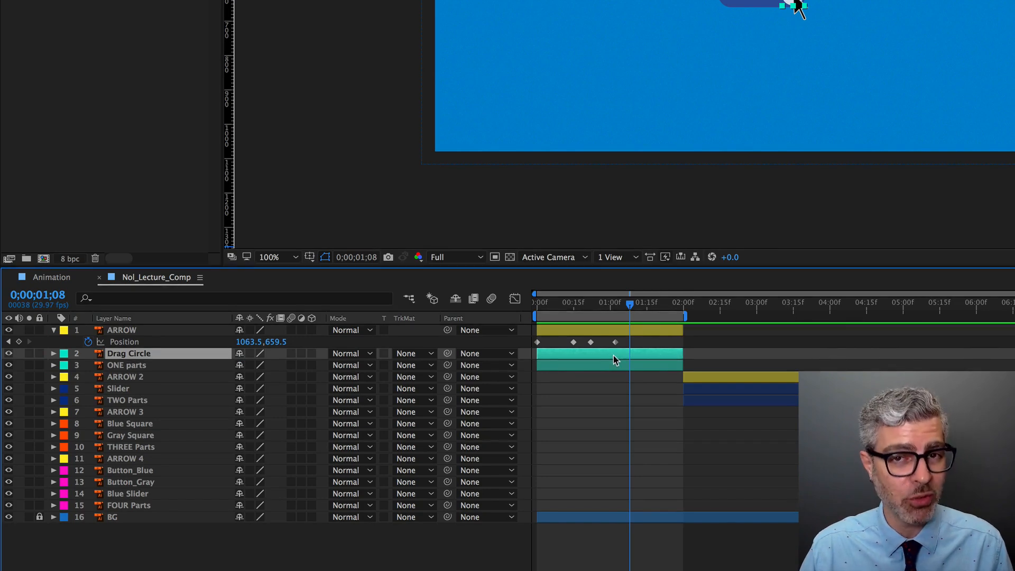
click(630, 331)
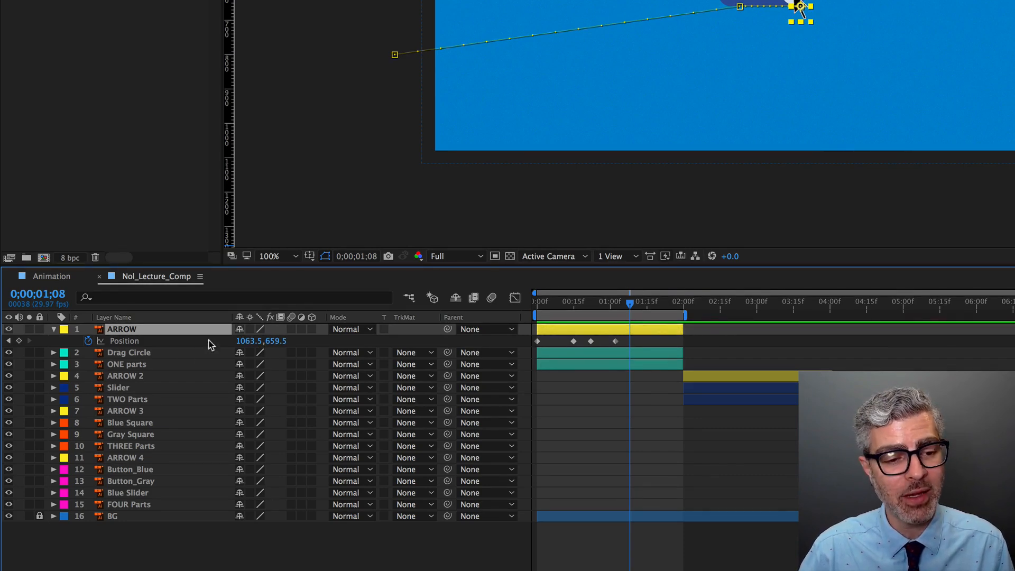
click(19, 341)
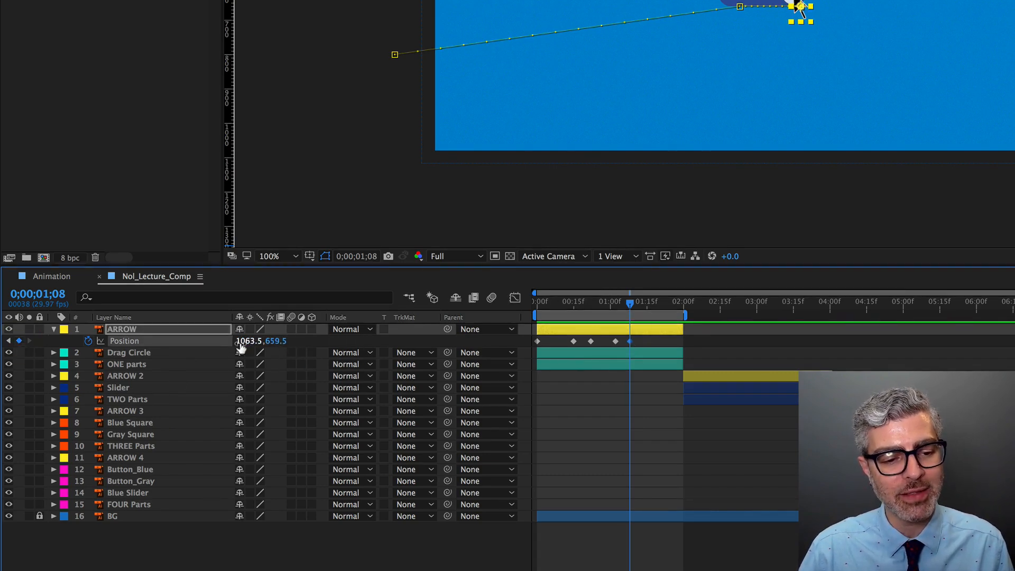
- At 0;00;01;29, move ARROW past the composition's right edge, slightly lower, so the cursor exits the frame
mouse_move(632, 306)
mouse_down()
mouse_move(619, 303)
mouse_move(639, 306)
mouse_up()
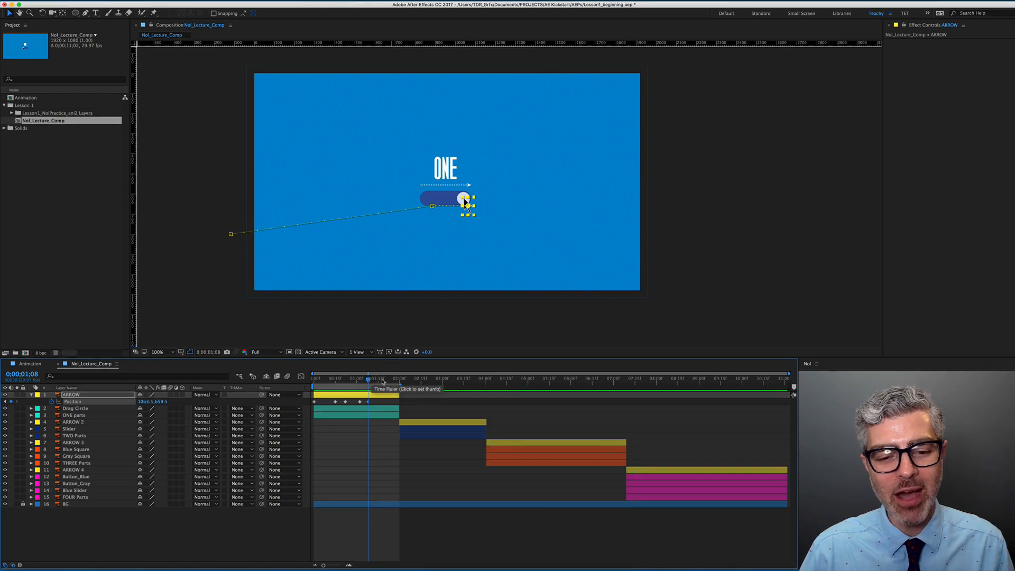
drag(369, 380, 399, 378)
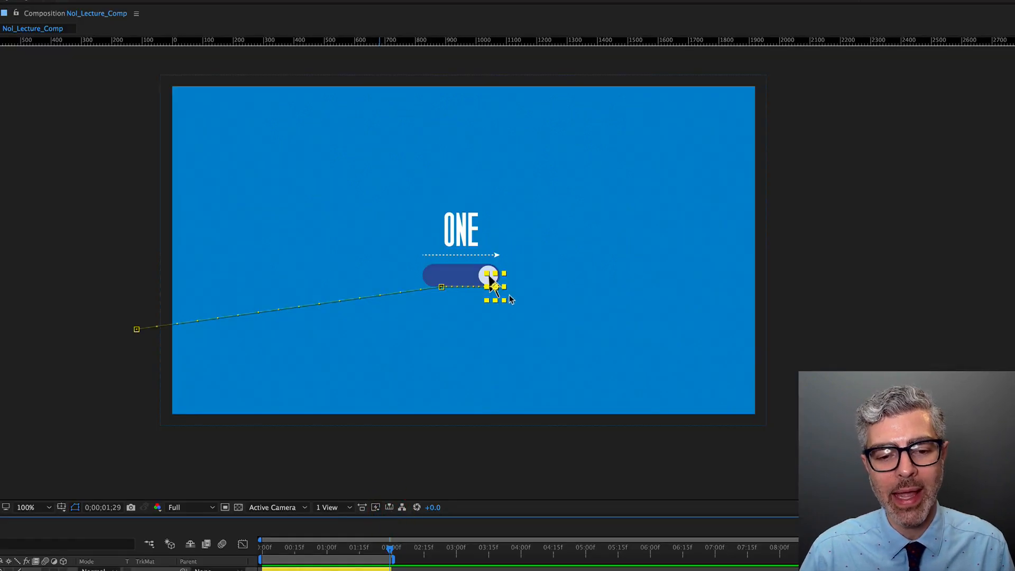
drag(508, 300, 797, 324)
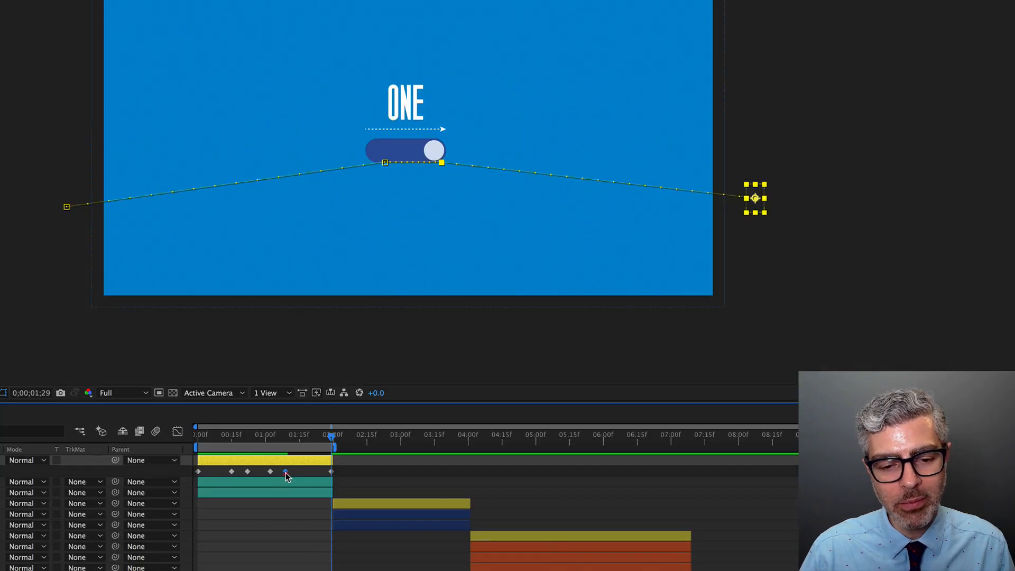
- Retime ARROW's holds by shifting its fifth Position keyframe to 0;00;01;11 and its second to 0;00;00;17
drag(368, 402, 373, 402)
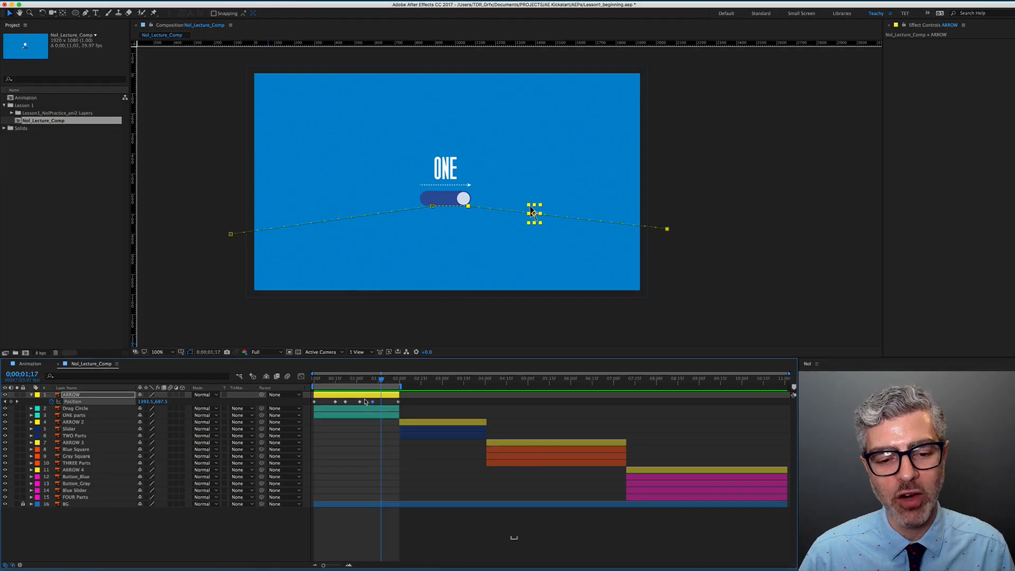
click(337, 402)
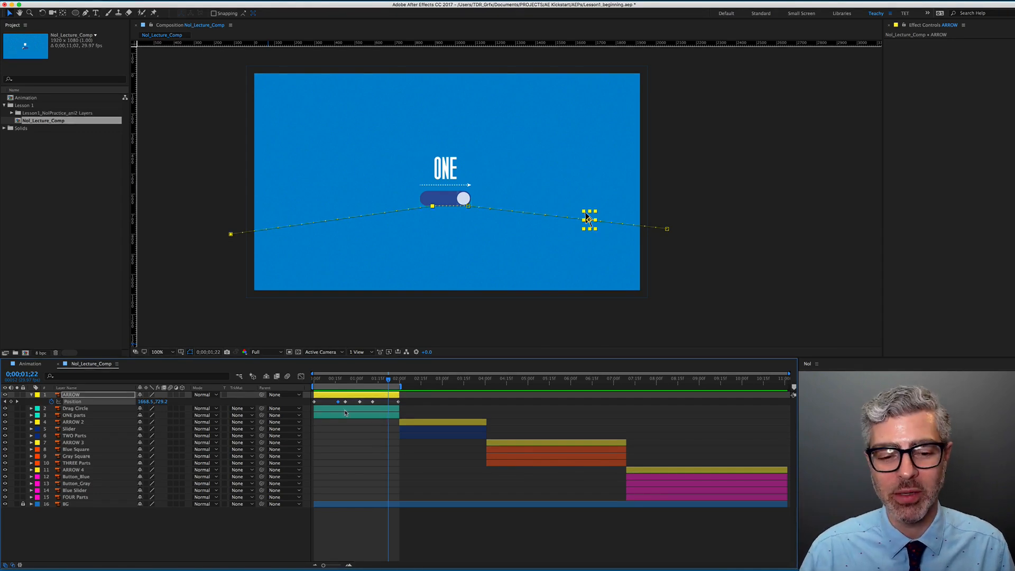
- Reveal Drag Circle's keyframes and shift ARROW's two drag keyframes about three frames later, out of line with them
click(371, 410)
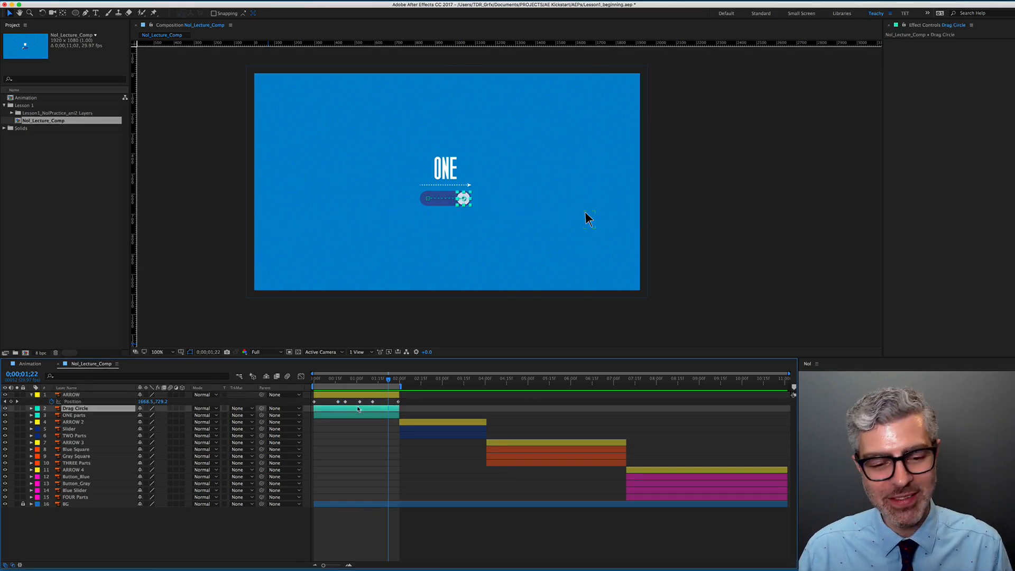
key(u)
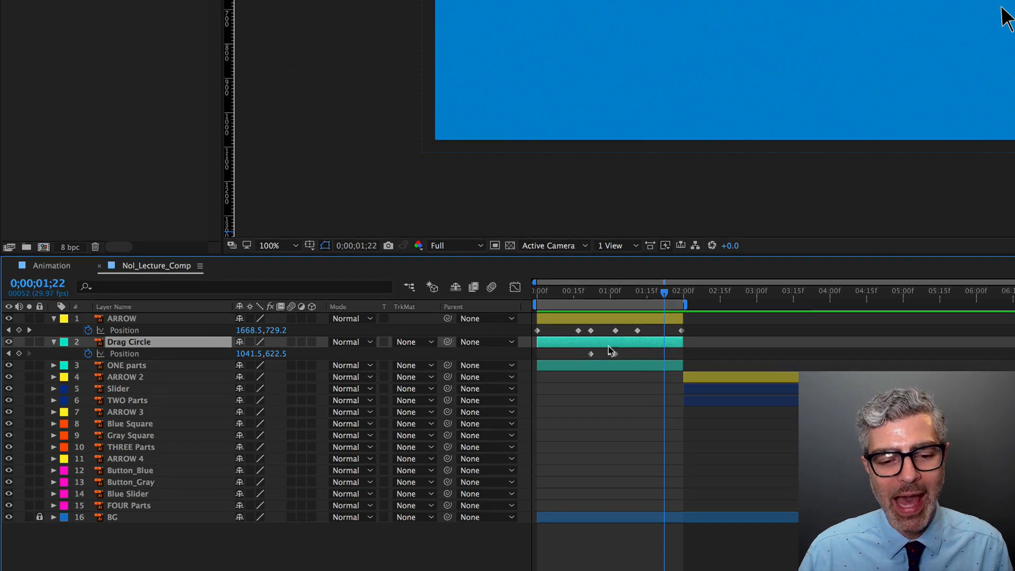
drag(584, 328, 619, 333)
drag(615, 330, 622, 331)
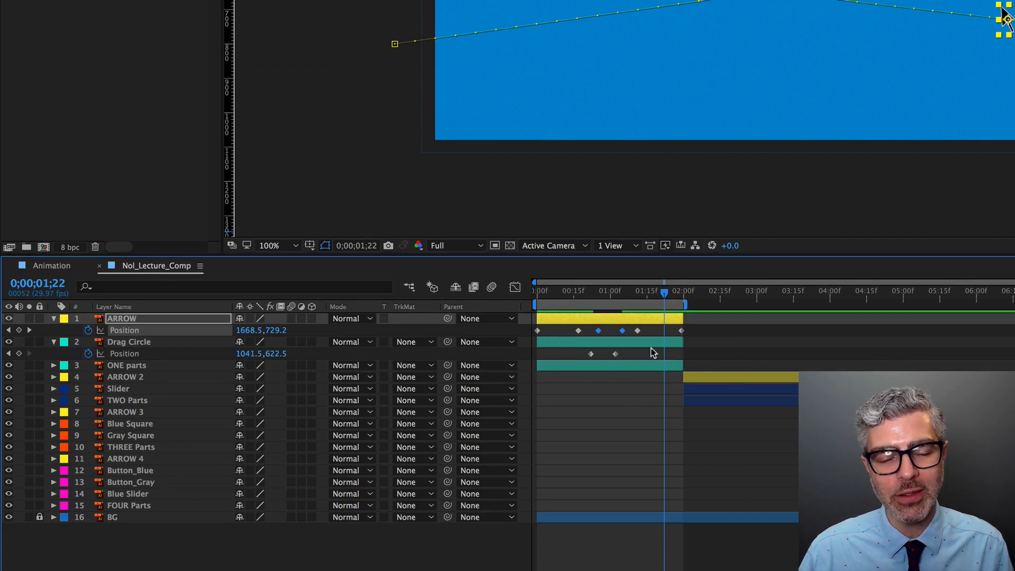
click(717, 432)
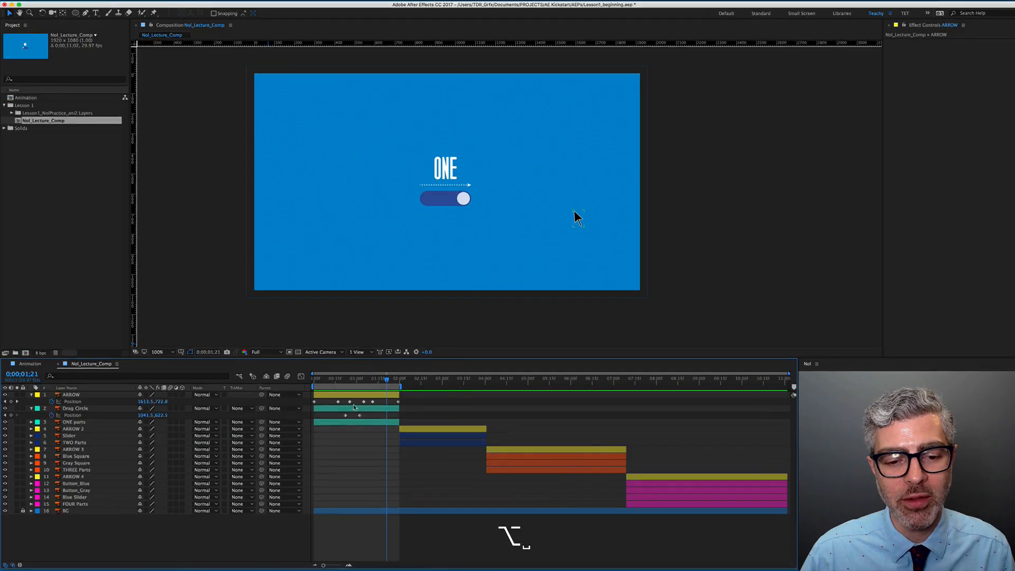
- Zoom the timeline and the composition view in and out to examine the keyframe spacing at frame level
scroll(356, 406, up, 10)
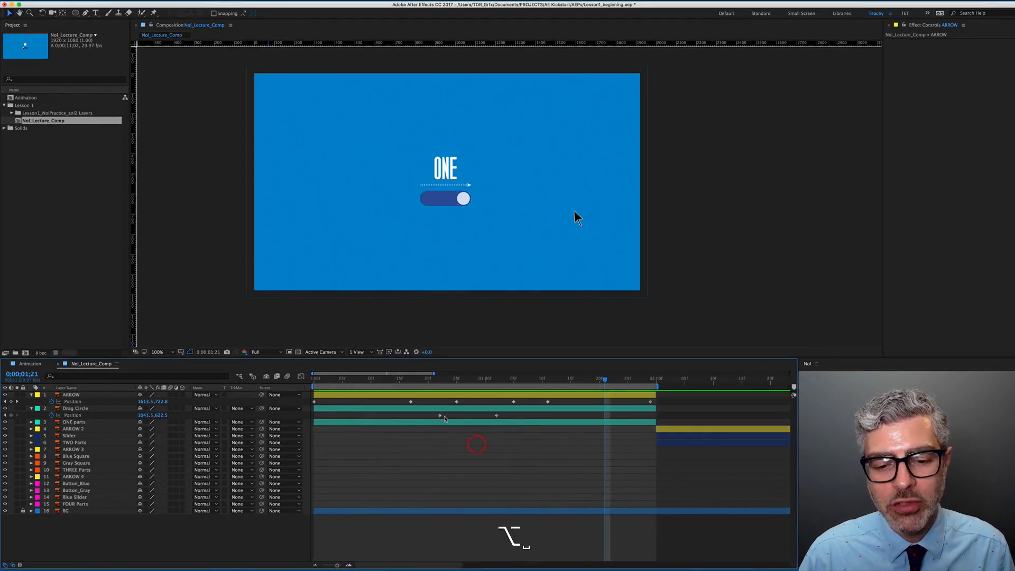
scroll(444, 419, up, 4)
mouse_move(341, 566)
mouse_down()
mouse_move(332, 566)
mouse_move(343, 566)
mouse_up()
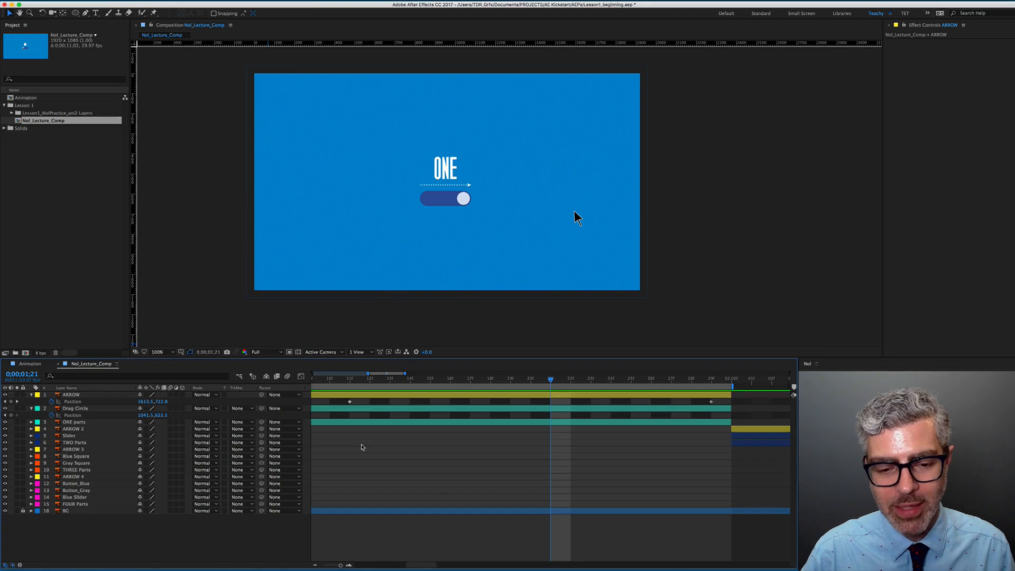
key(minus)
key(minus)
key(equal)
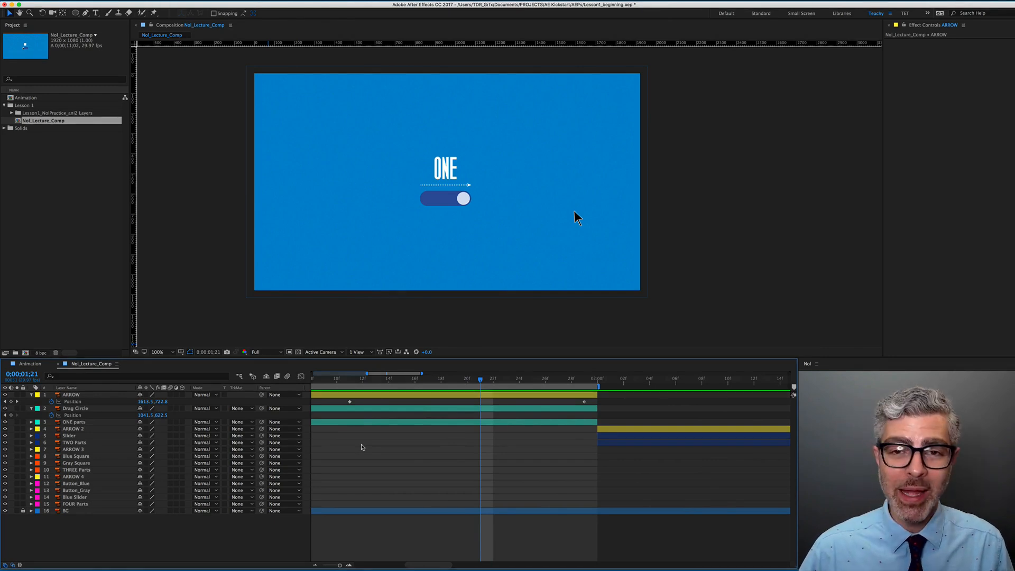
key(comma)
key(period)
key(comma)
key(period)
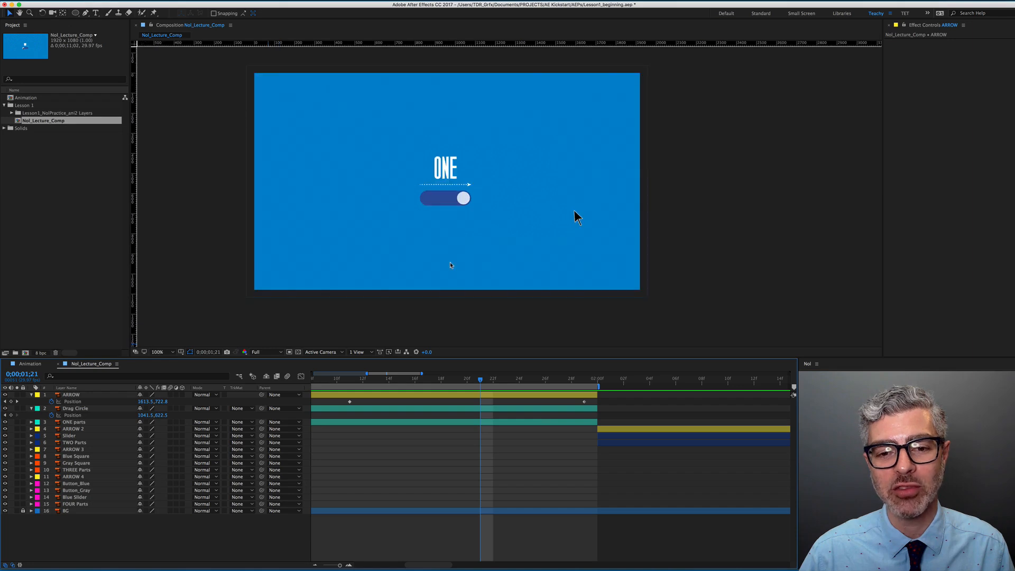
key(alt)
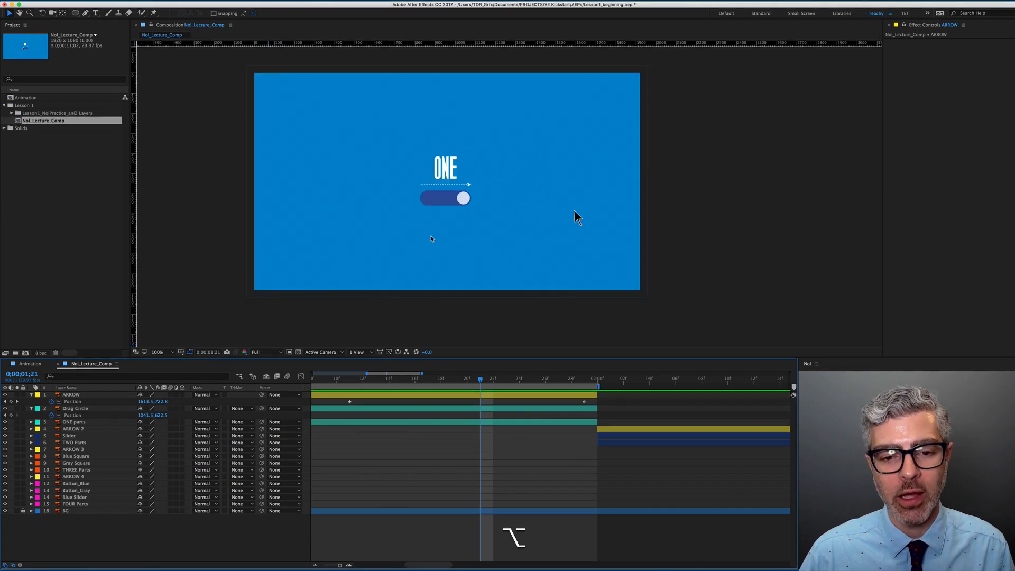
key(period)
key(comma)
scroll(451, 459, down, 5)
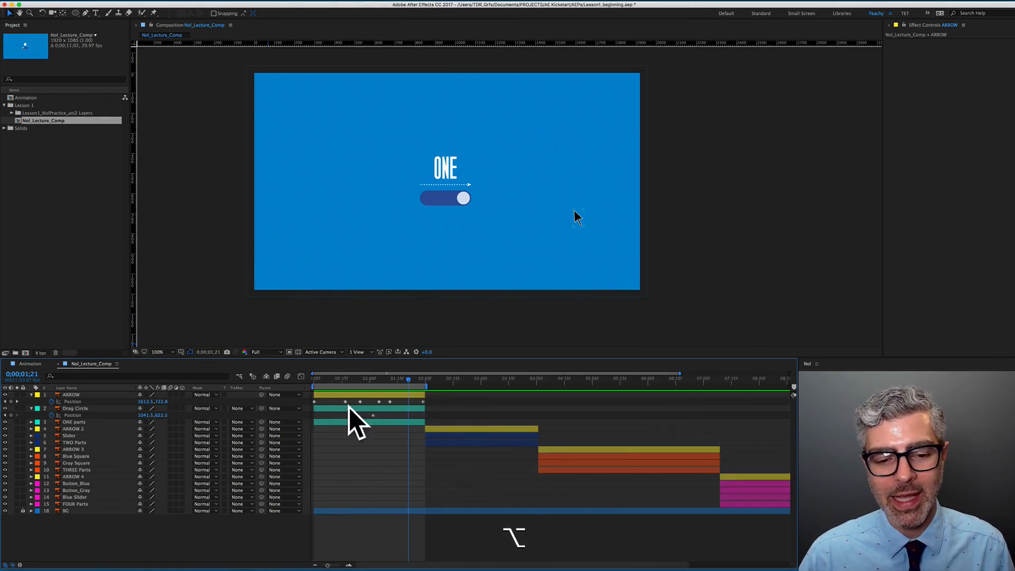
scroll(371, 433, up, 5)
scroll(410, 434, down, 5)
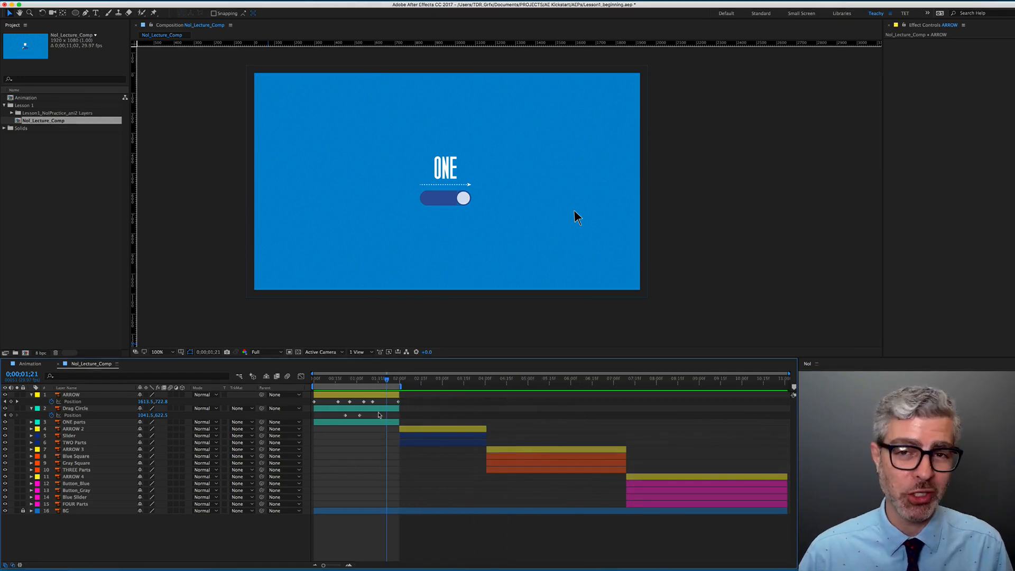
- Snap the playhead to Drag Circle's first keyframe at 0;00;00;22 and realign ARROW's two drag keyframes with Drag Circle's pair
drag(381, 383, 328, 383)
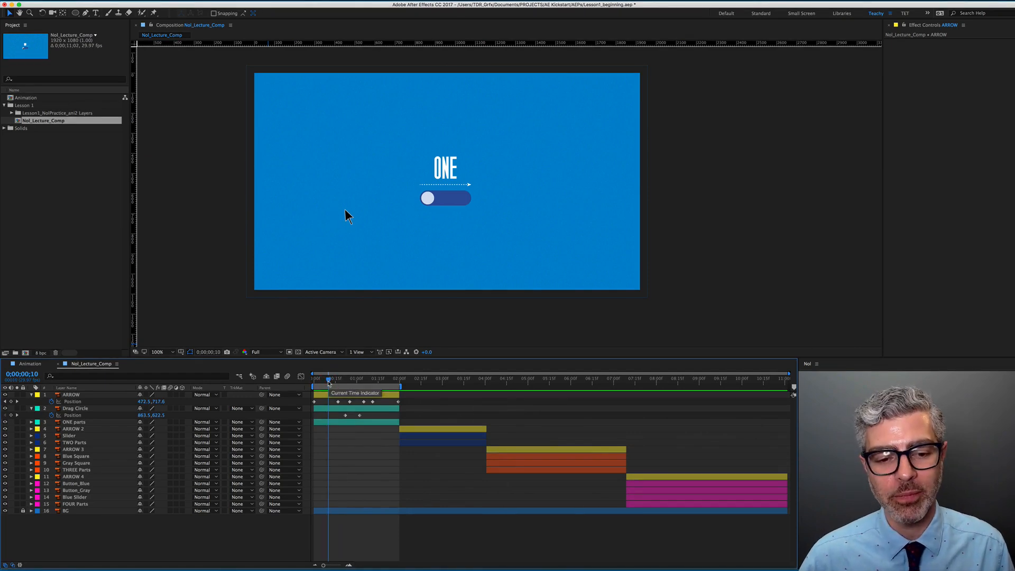
scroll(490, 418, up, 5)
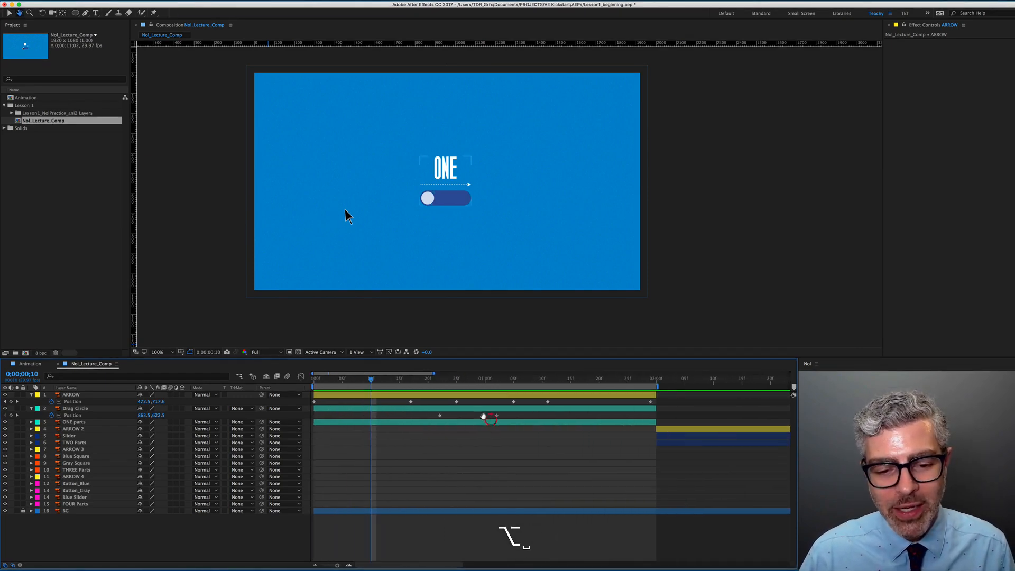
shift+click(438, 382)
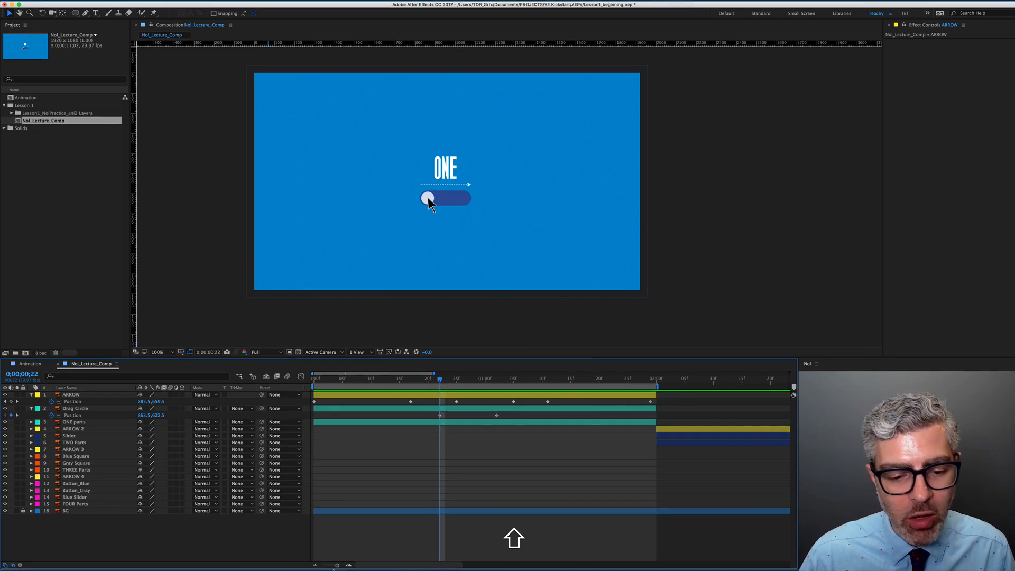
drag(337, 565, 340, 566)
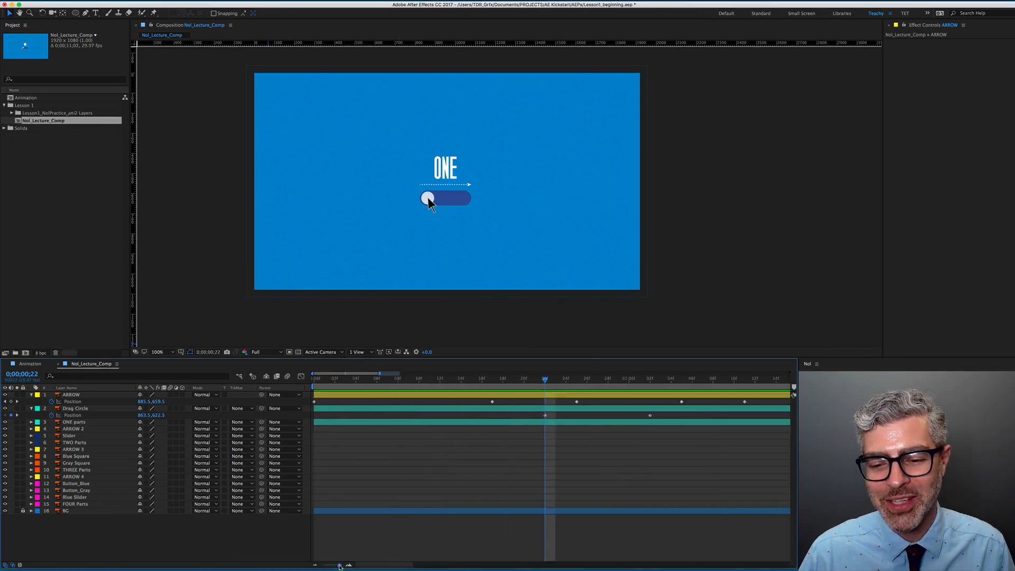
drag(695, 402, 577, 405)
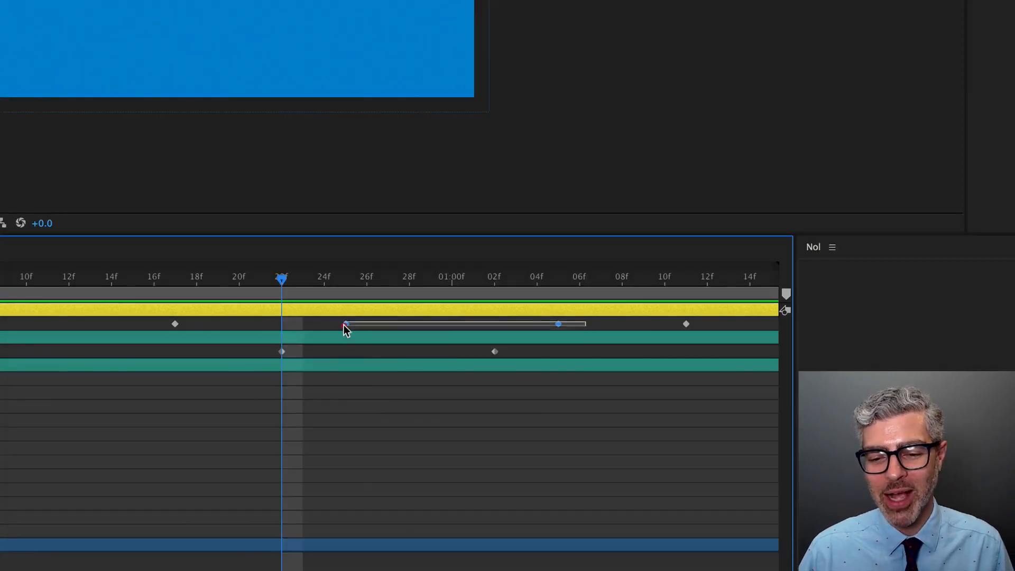
drag(345, 328, 278, 323)
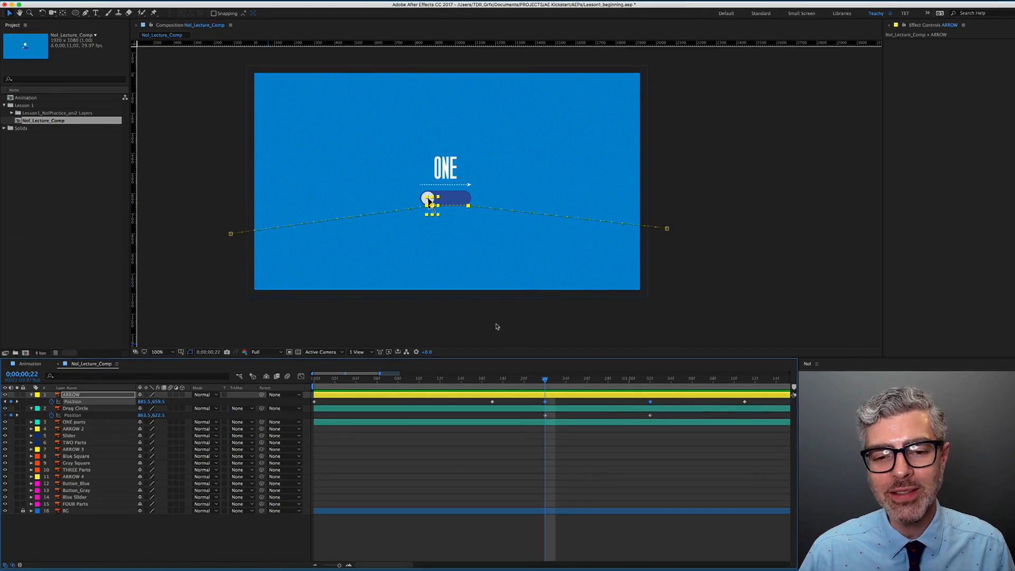
- Play and scrub section ONE to check that the arrow and circle move together and the arrow exits
key(space)
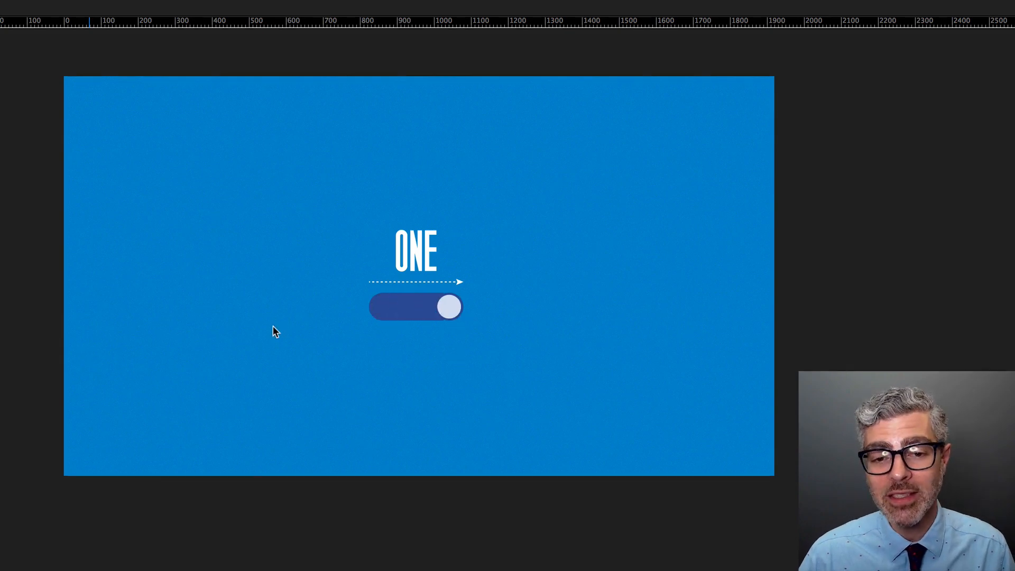
key(space)
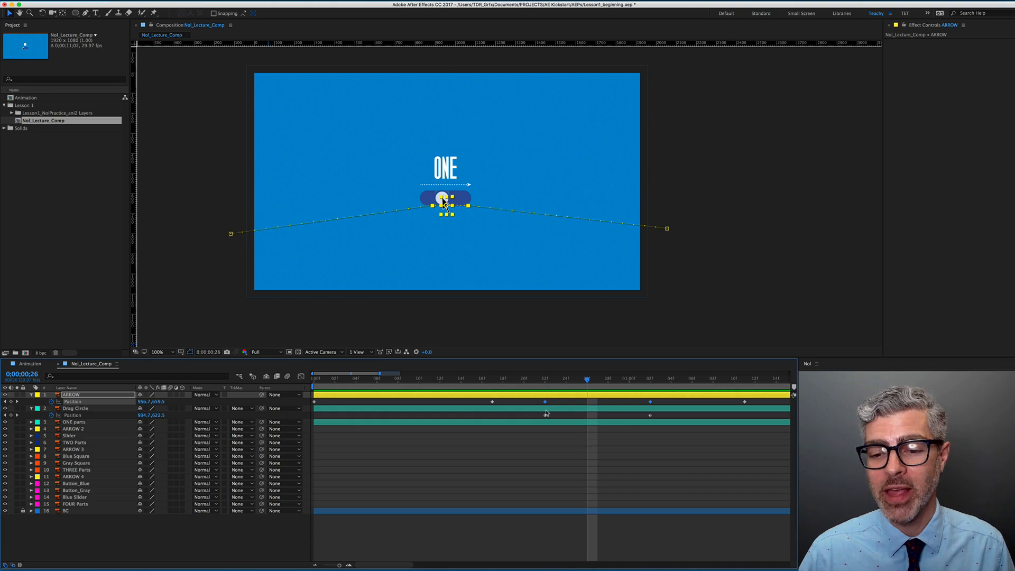
shift+click(552, 379)
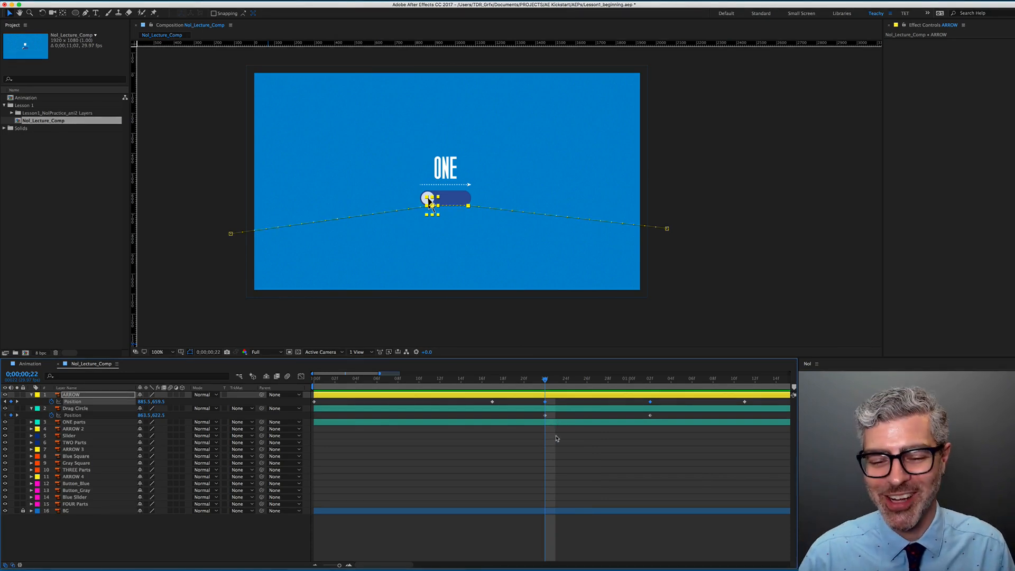
scroll(556, 438, down, 6)
mouse_move(474, 383)
mouse_down()
mouse_move(419, 383)
mouse_move(464, 386)
mouse_up()
drag(392, 383, 414, 385)
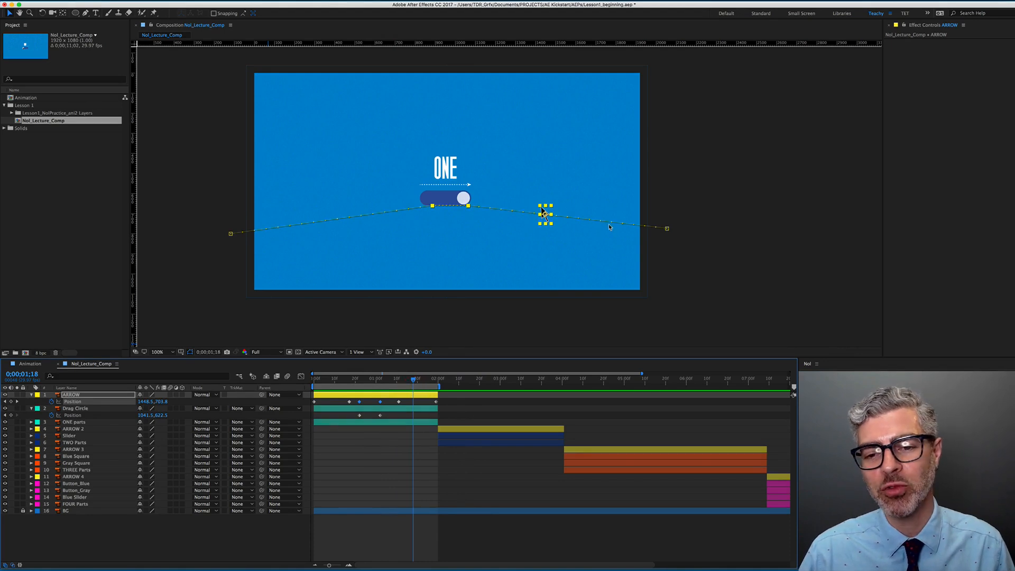
- Go to section TWO at 0;00;02;13 and set the work area to the ARROW 2 layer's duration
drag(448, 384, 465, 384)
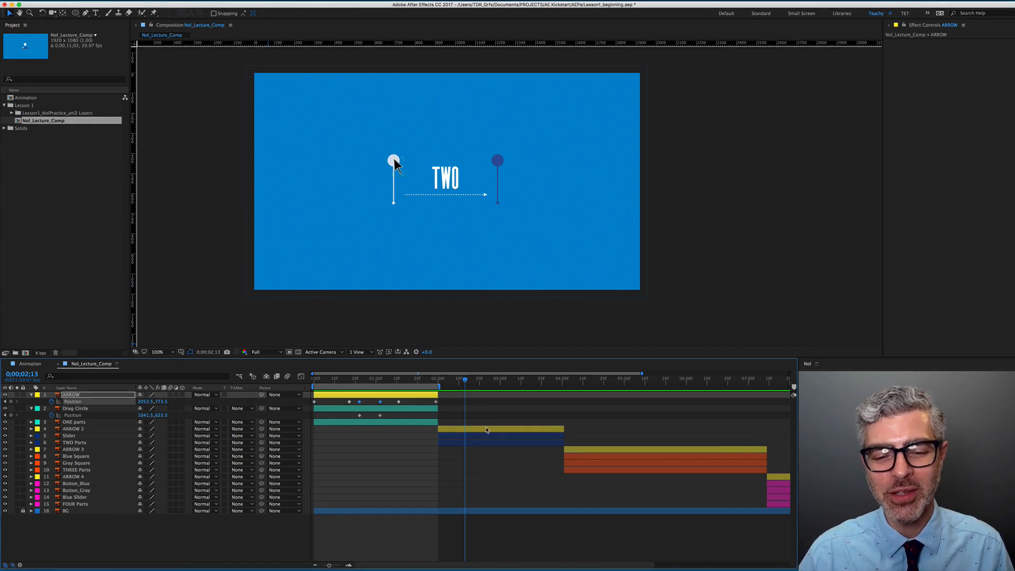
click(487, 427)
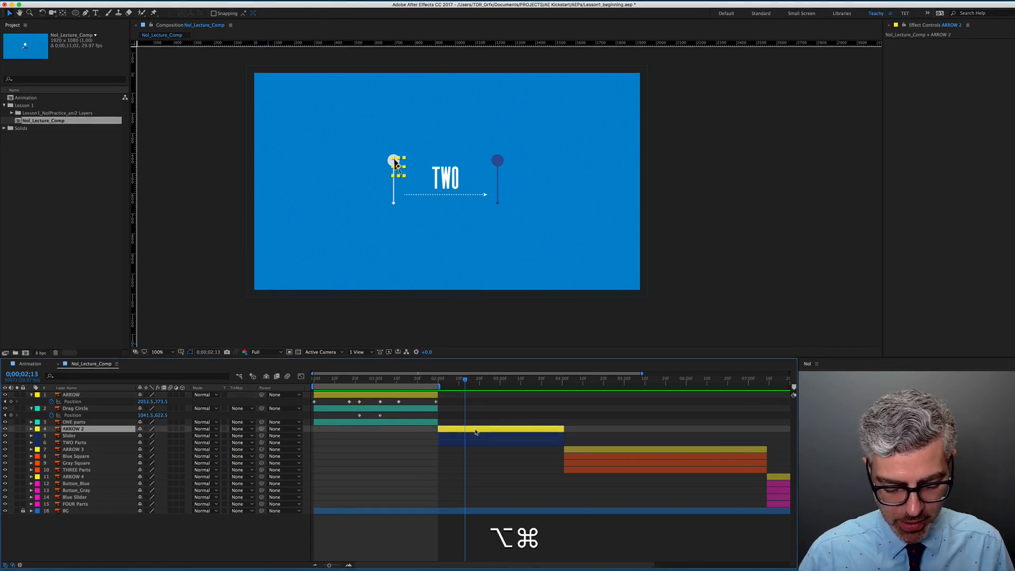
key(ctrl+alt+b)
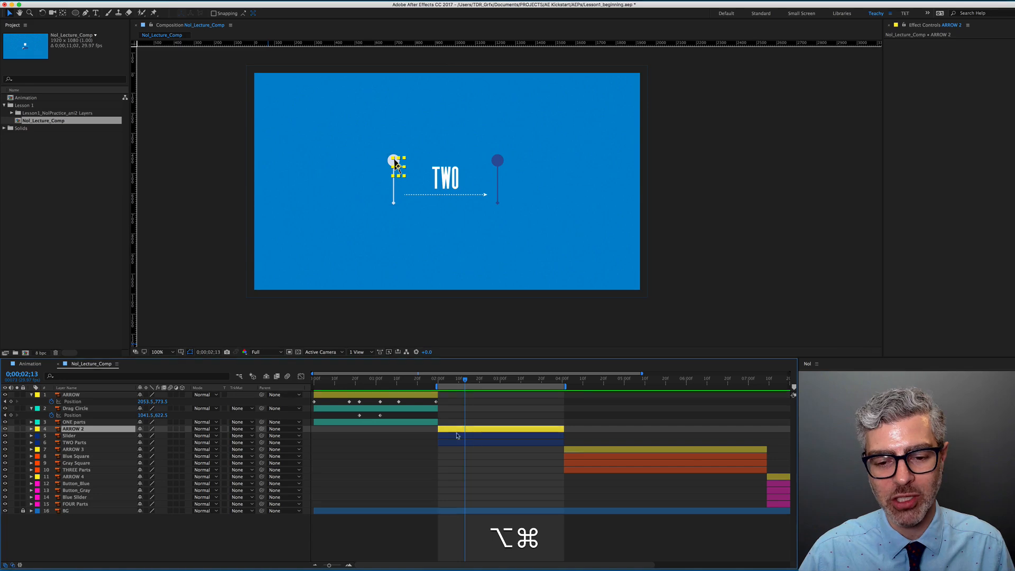
- Collapse the ARROW and Drag Circle layers' properties in the timeline
click(31, 395)
click(32, 402)
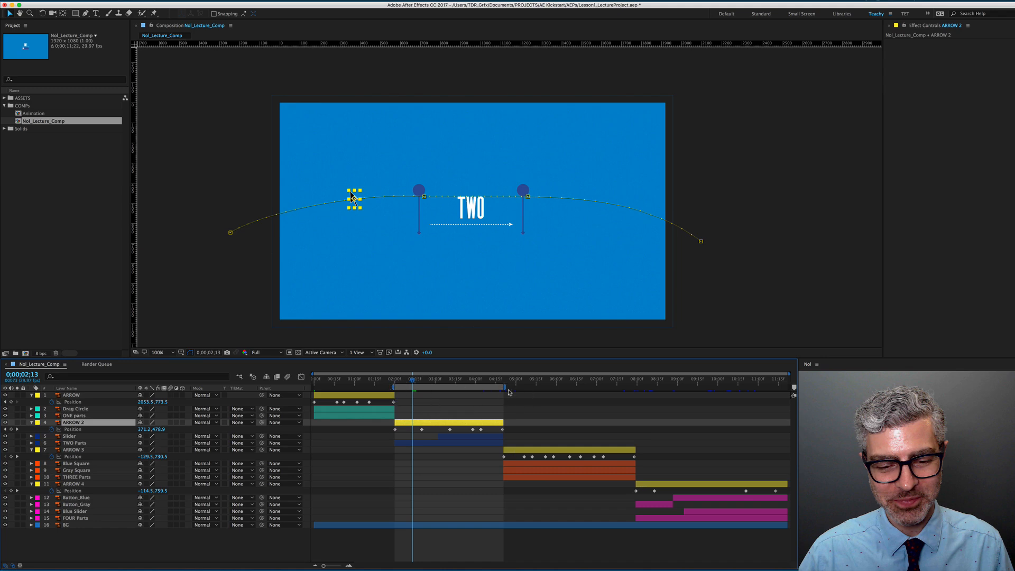
- Practise setting the work area's start and end at the playhead, including ends at 0;00;04;08 and 0;00;05;12
mouse_move(416, 381)
mouse_down()
mouse_move(426, 381)
mouse_move(415, 382)
mouse_up()
key(b)
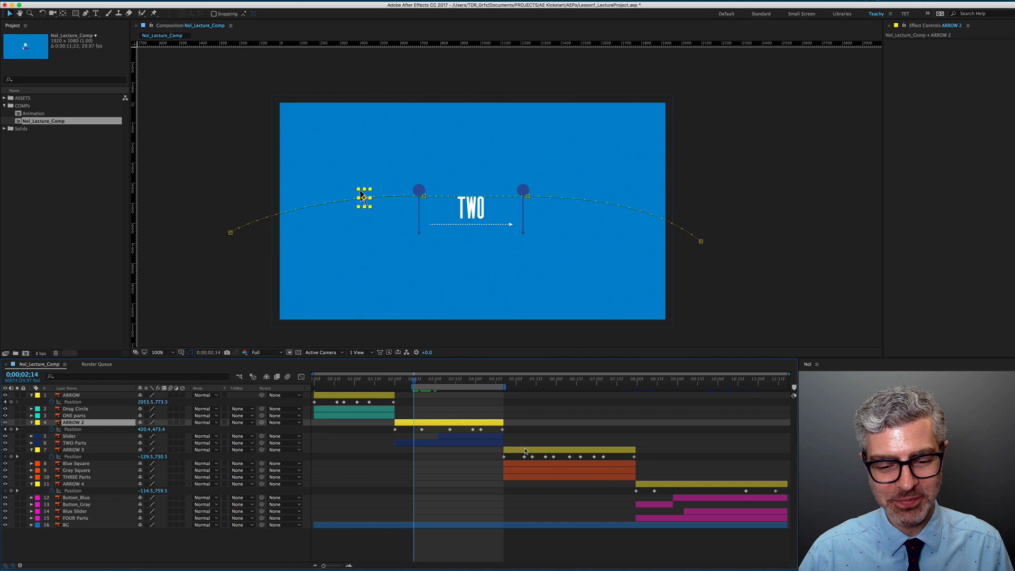
drag(426, 382, 485, 381)
key(b)
key(b)
key(n)
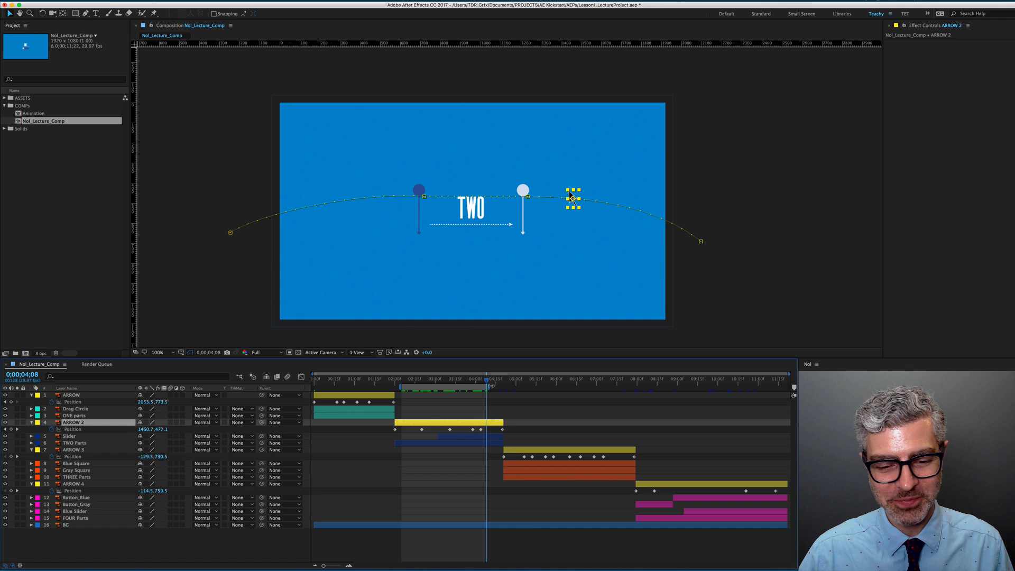
drag(498, 382, 531, 381)
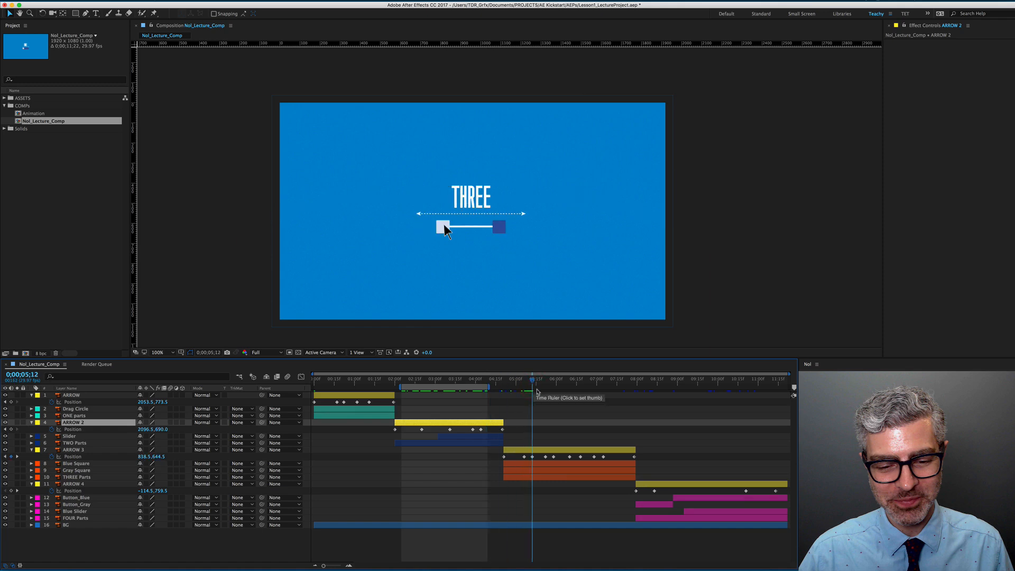
key(n)
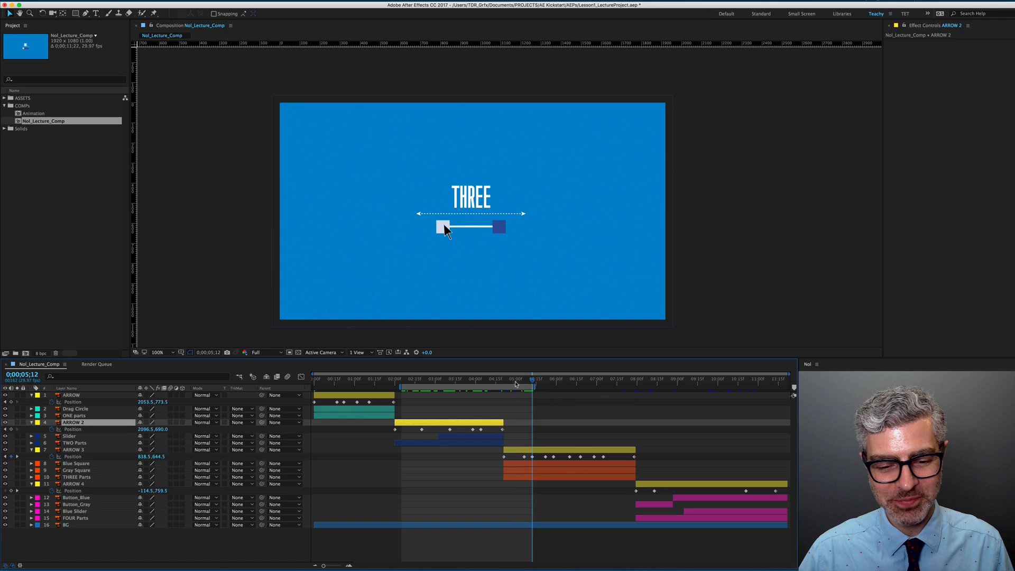
- Snap the playhead to ARROW 2's out and in points and set the work area's end and start there
shift+click(497, 385)
key(shift+n)
shift+click(396, 382)
key(shift+b)
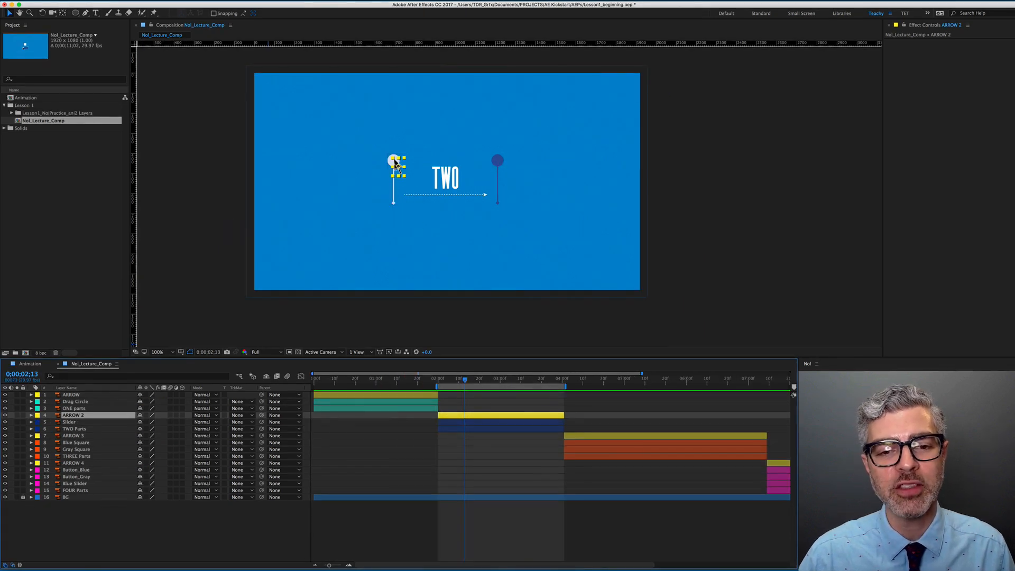
- Set a Position keyframe on ARROW 2 at 0;00;02;15, 15 frames after the layer's start, with the arrow on the slider circle
drag(456, 380, 439, 382)
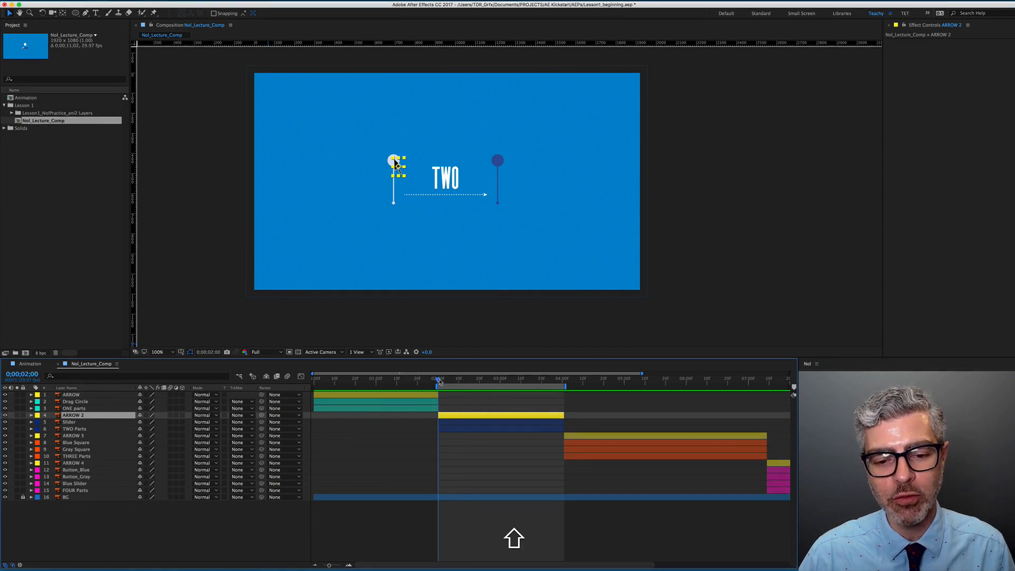
key(shift+Page_Down)
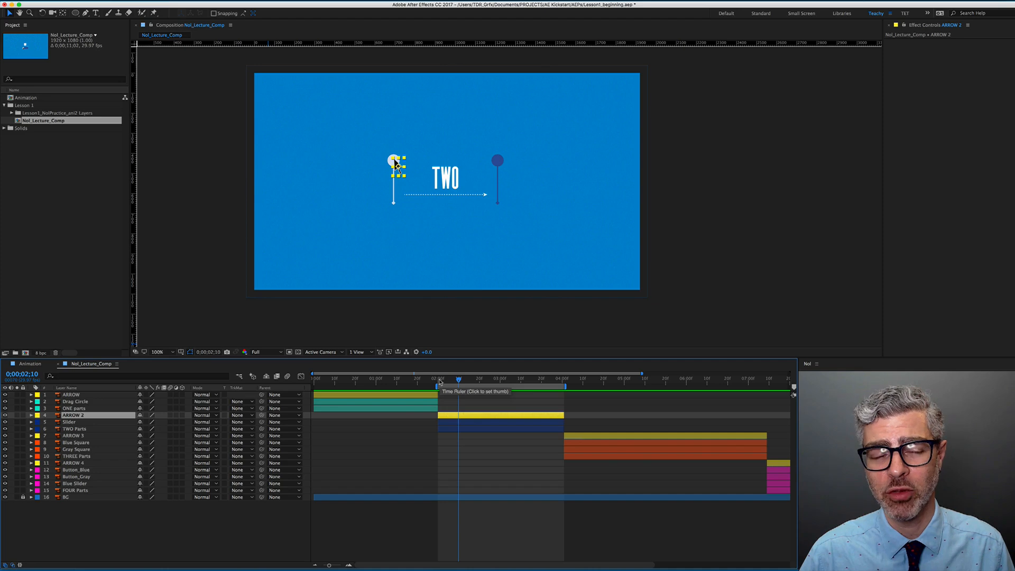
key(Page_Down)
key(Page_Down)
key(Page_Down)
key(Page_Down)
key(Page_Down)
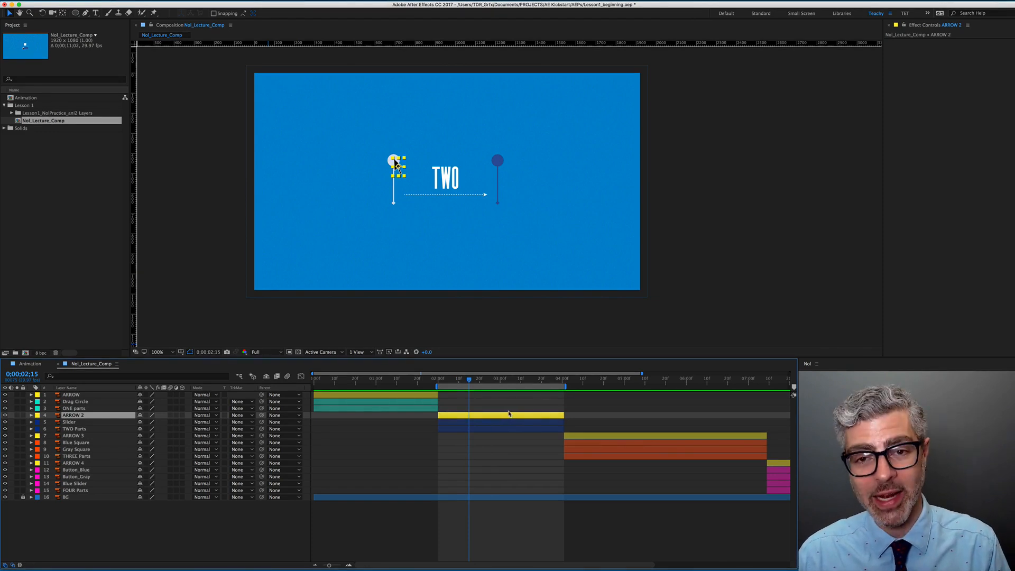
key(p)
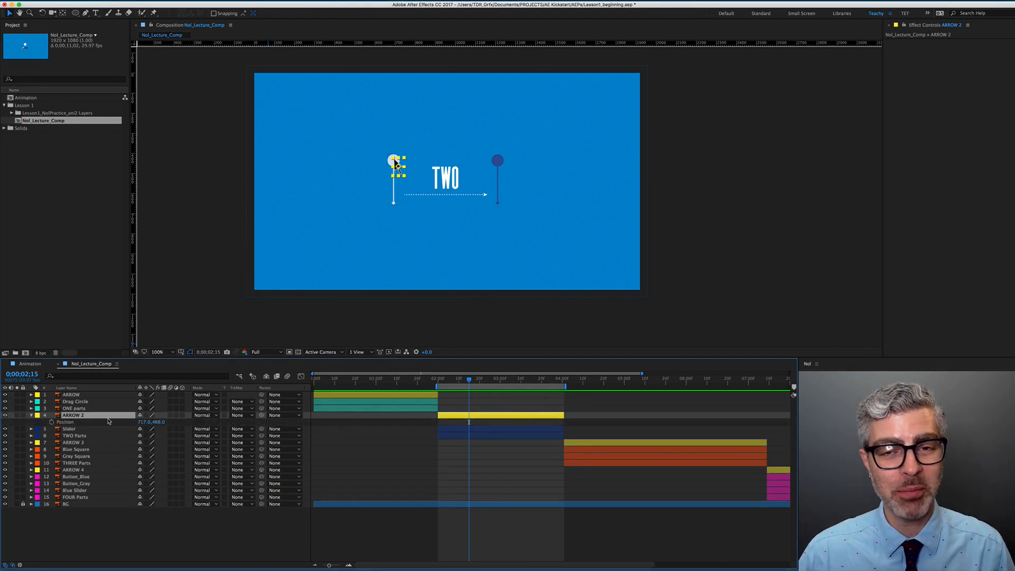
click(51, 423)
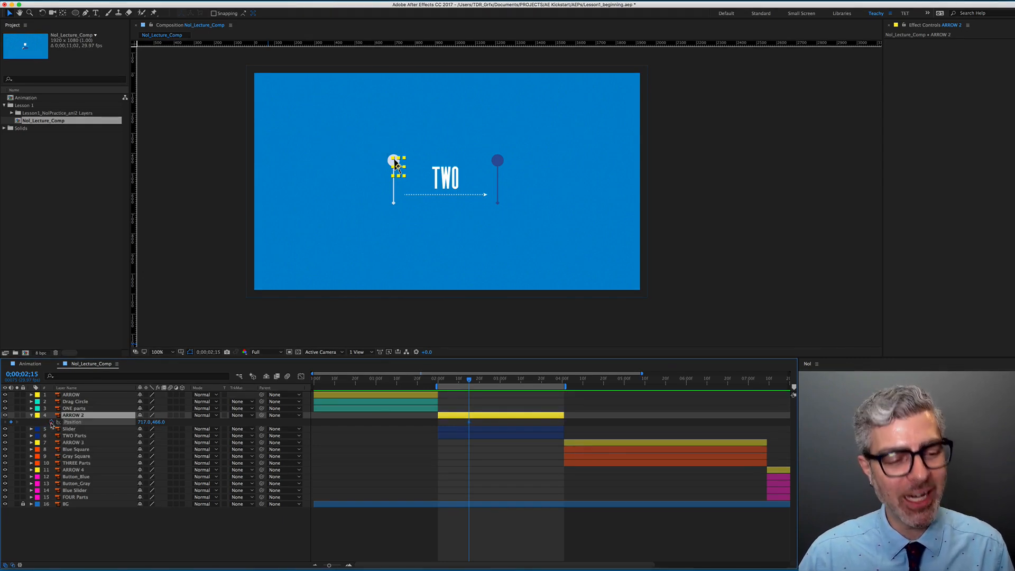
click(480, 417)
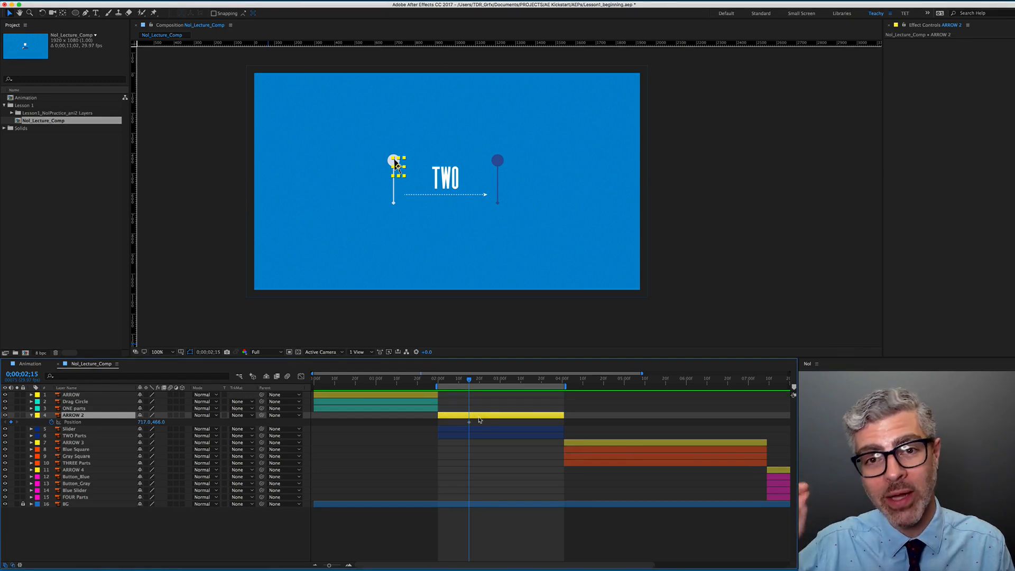
- At ARROW 2's in point, 0;00;02;00, place the arrow outside the frame's left edge and scrub its entrance up to 0;00;02;15
key(i)
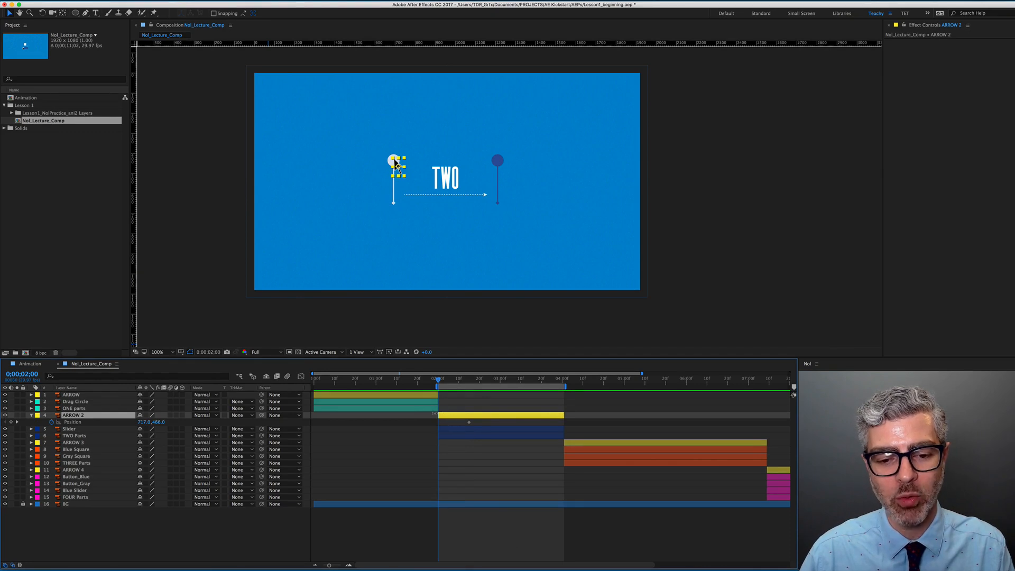
key(o)
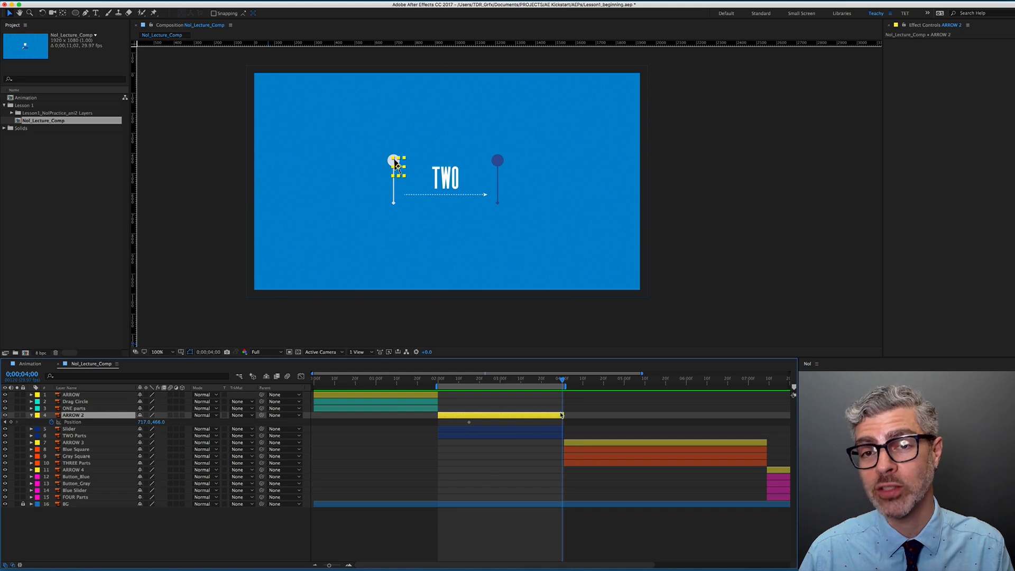
key(i)
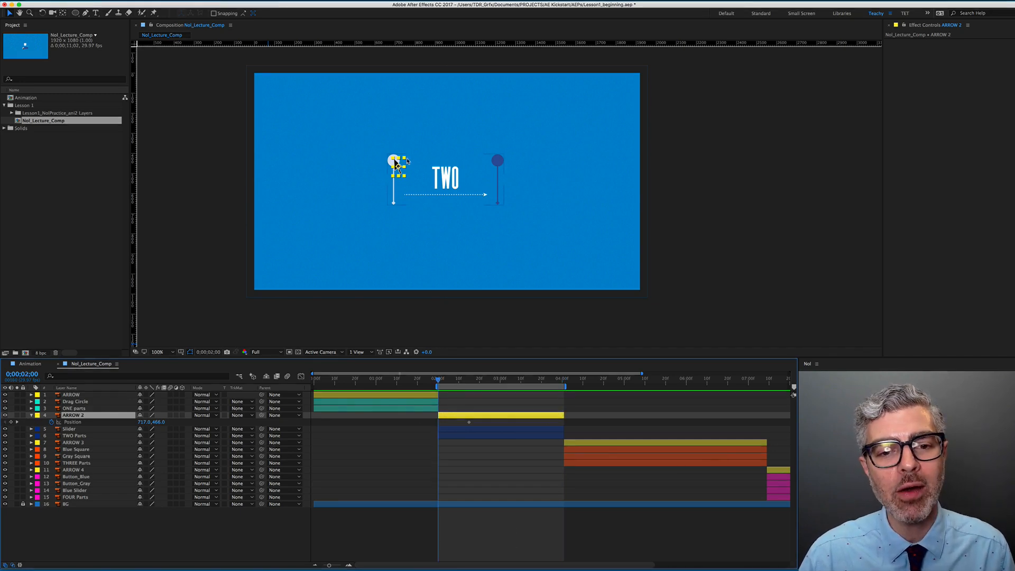
drag(396, 165, 198, 205)
drag(437, 380, 472, 382)
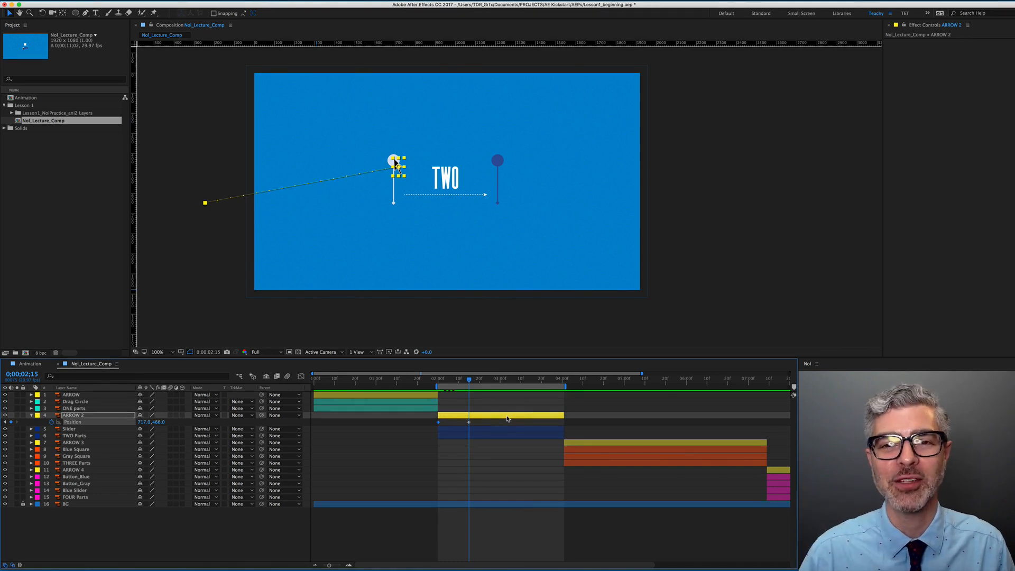
- Enlarge the composition view to 400% to examine the arrow and the end of its motion path at the slider circle
scroll(399, 161, up, 4)
scroll(404, 188, up, 3)
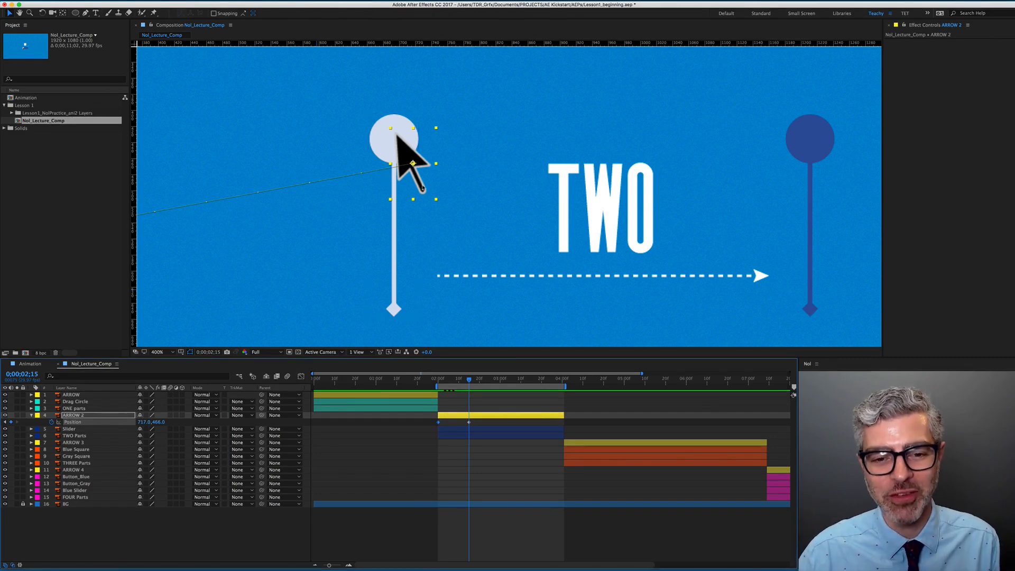
- Reveal the ARROW 2 layer's Scale property and add its first Scale keyframe at 0;00;02;18
click(489, 418)
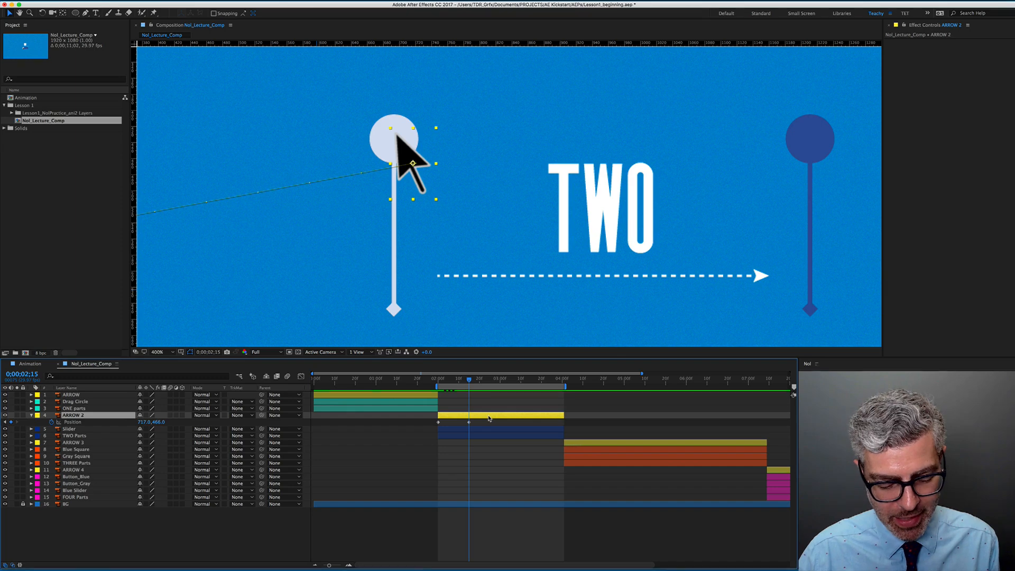
key(shift+s)
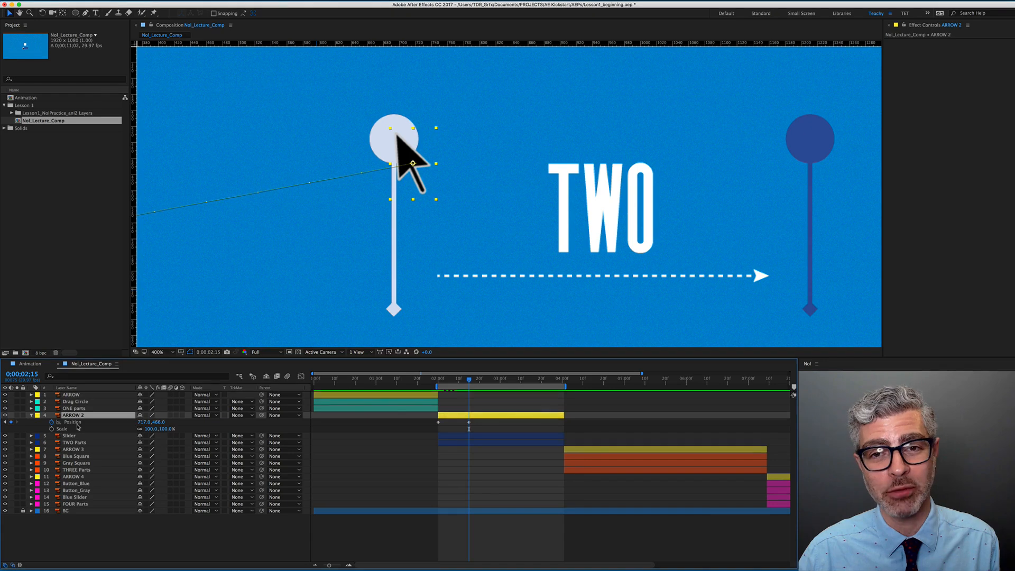
click(476, 380)
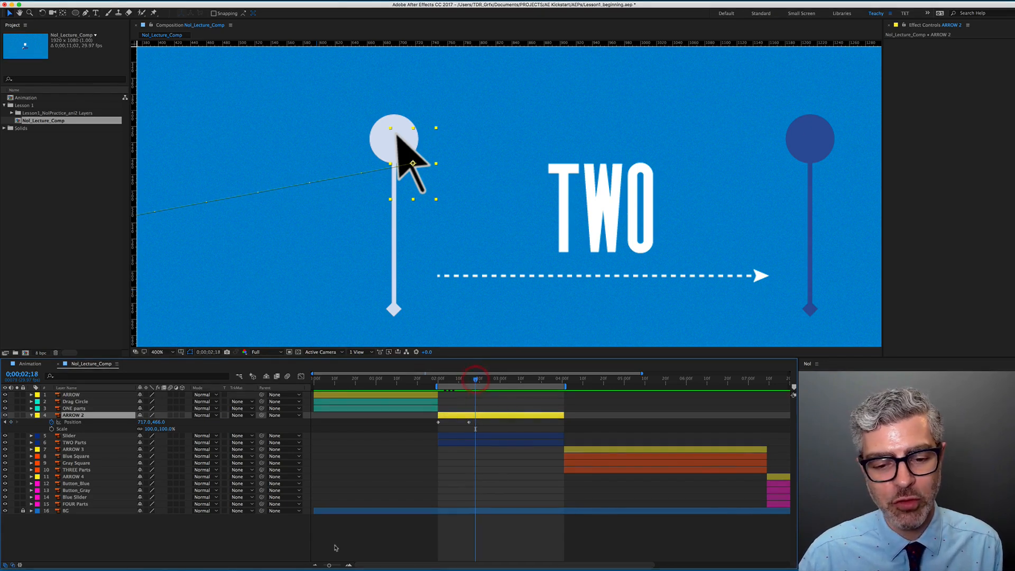
click(52, 429)
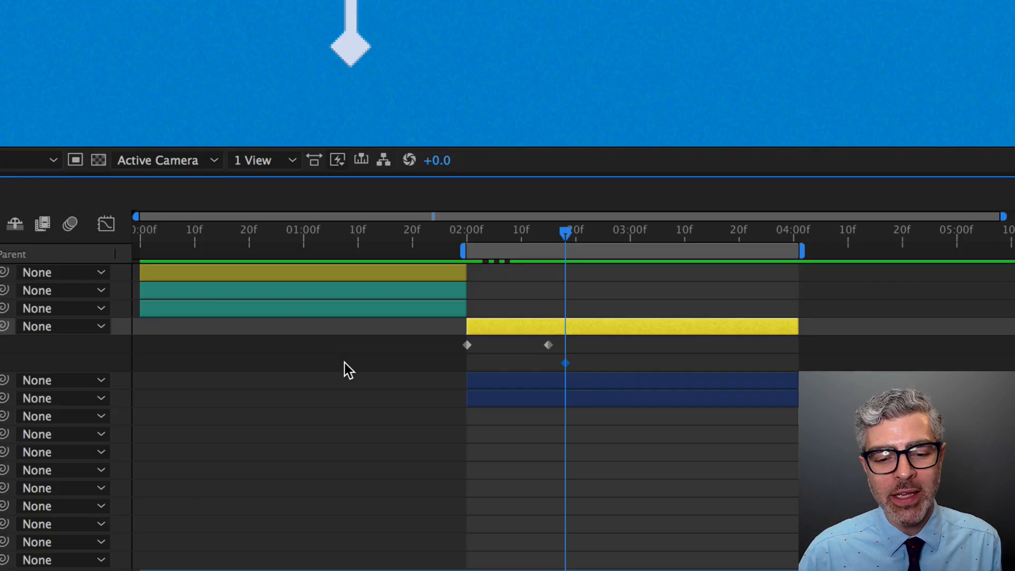
click(392, 430)
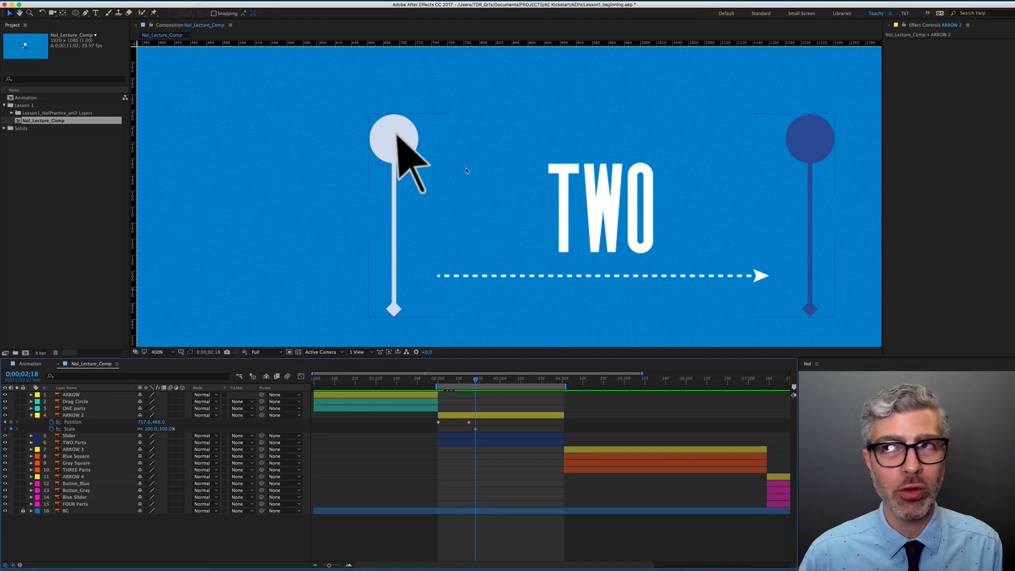
- Advance five frames to 0;00;02;23 and set ARROW 2's Scale to 115%
key(Page_Down)
key(Page_Down)
key(Page_Down)
key(Page_Down)
key(Page_Down)
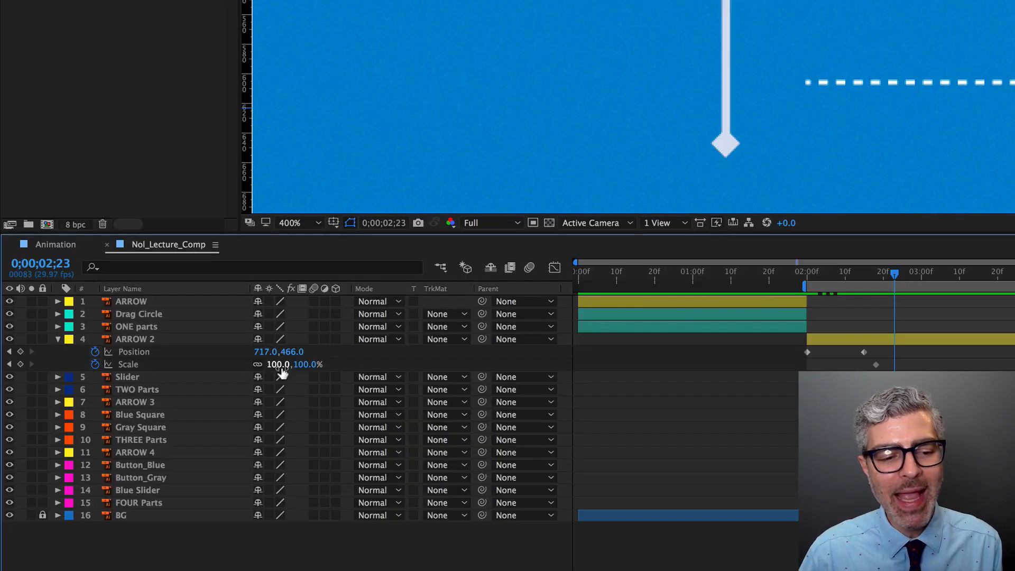
click(152, 429)
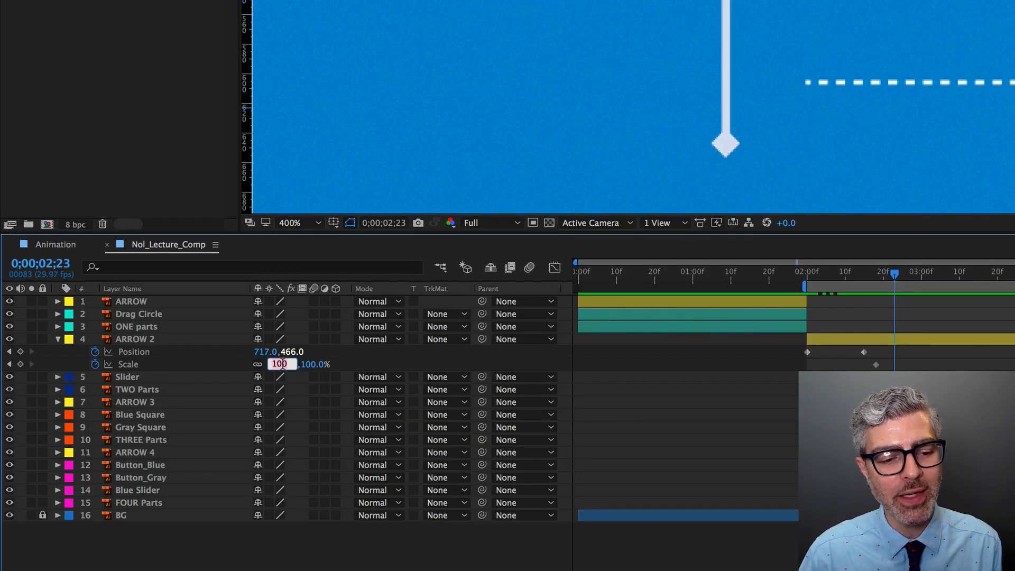
text(115)
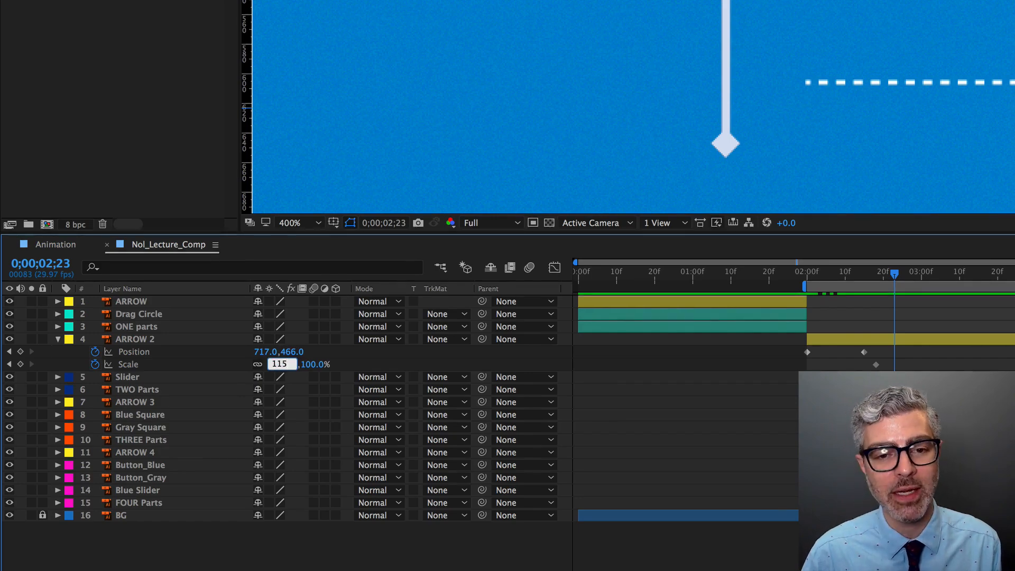
key(Return)
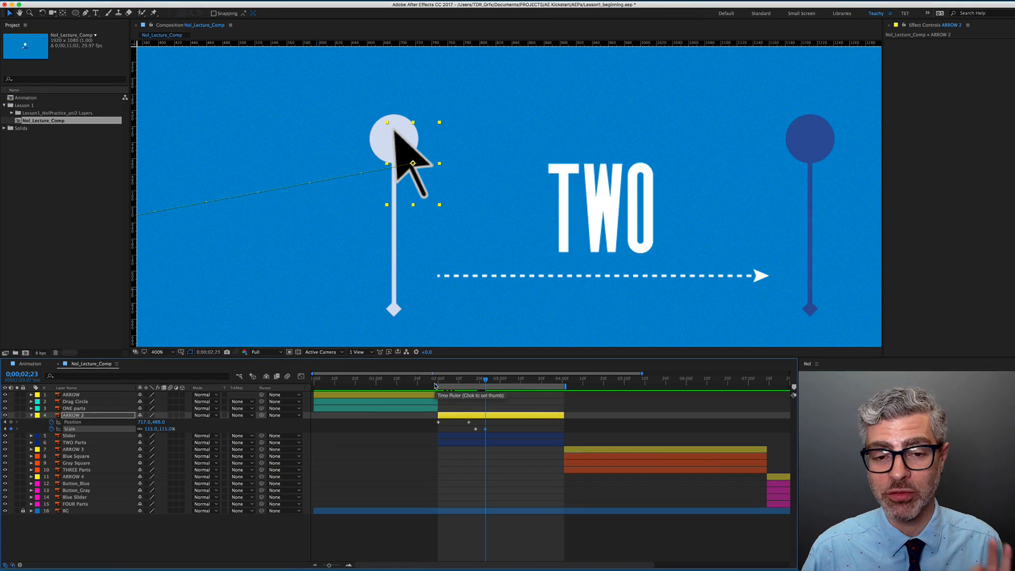
- Advance two frames to 0;00;02;25 and set ARROW 2's Scale to 90%
key(Page_Down)
key(Page_Down)
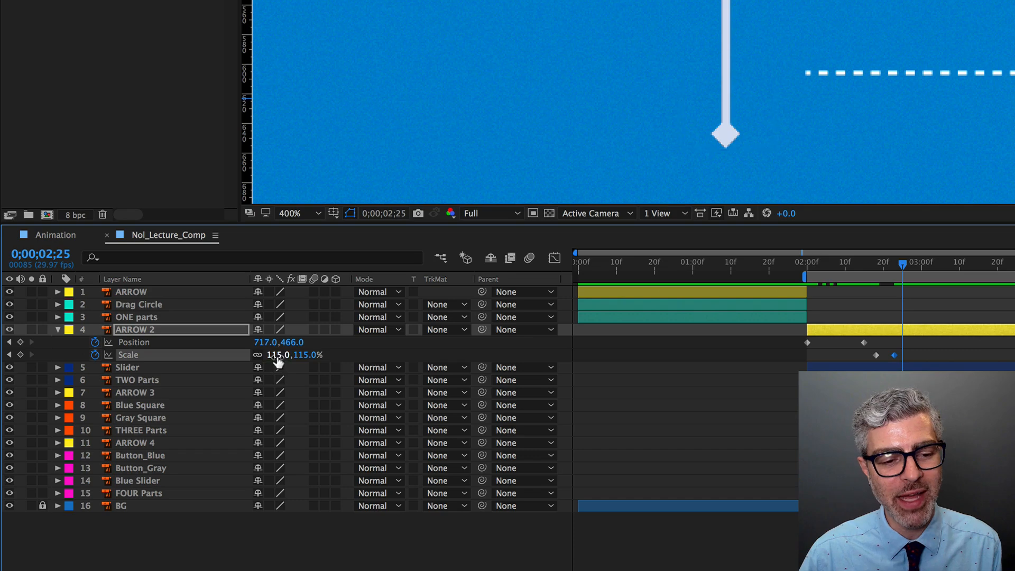
click(153, 429)
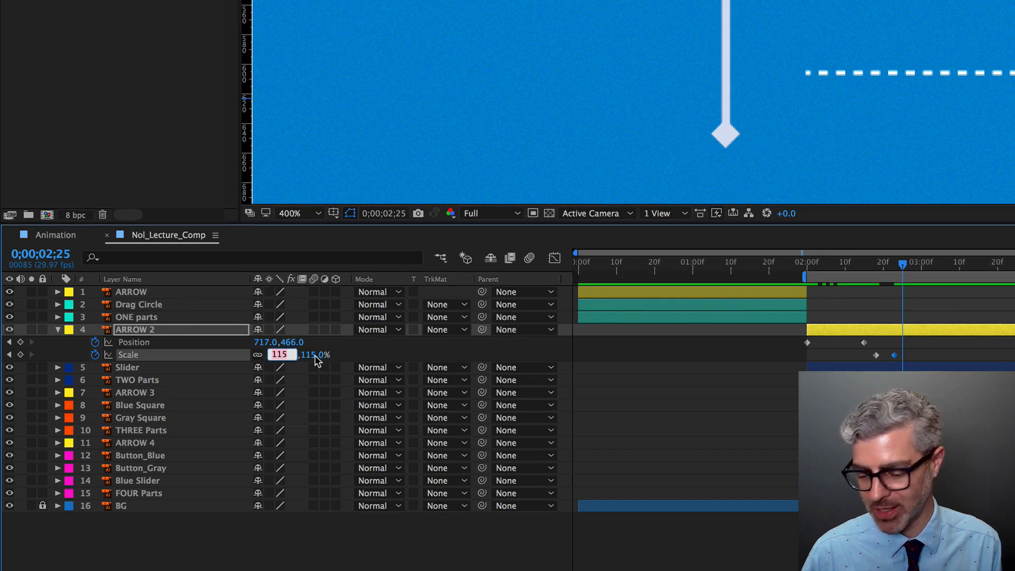
text(90)
key(Return)
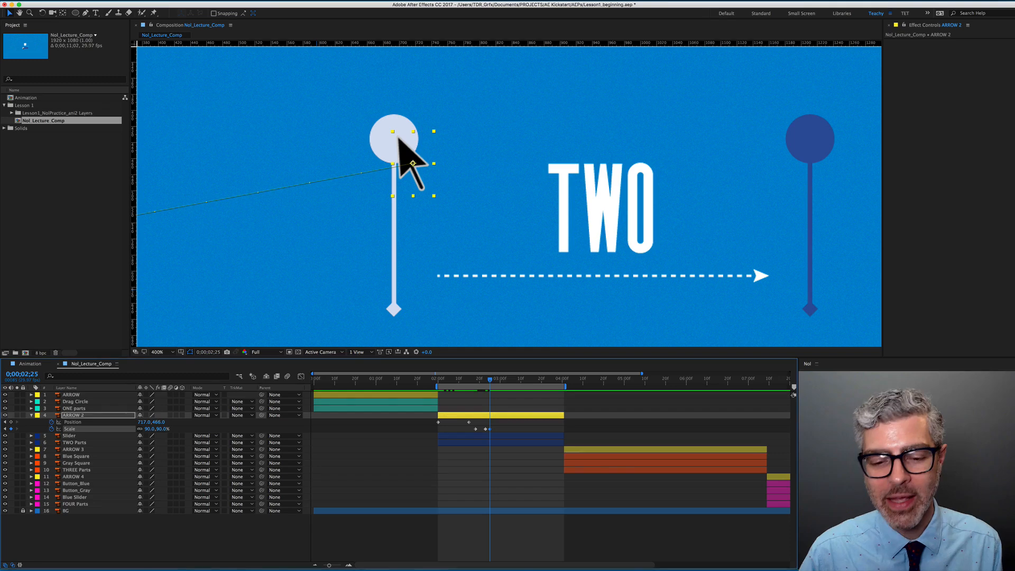
- Copy ARROW 2's first Scale keyframe and paste it at 0;00;03;00 to return the arrow to its original size
key(Page_Down)
key(Page_Down)
key(Page_Down)
key(Page_Down)
key(Page_Down)
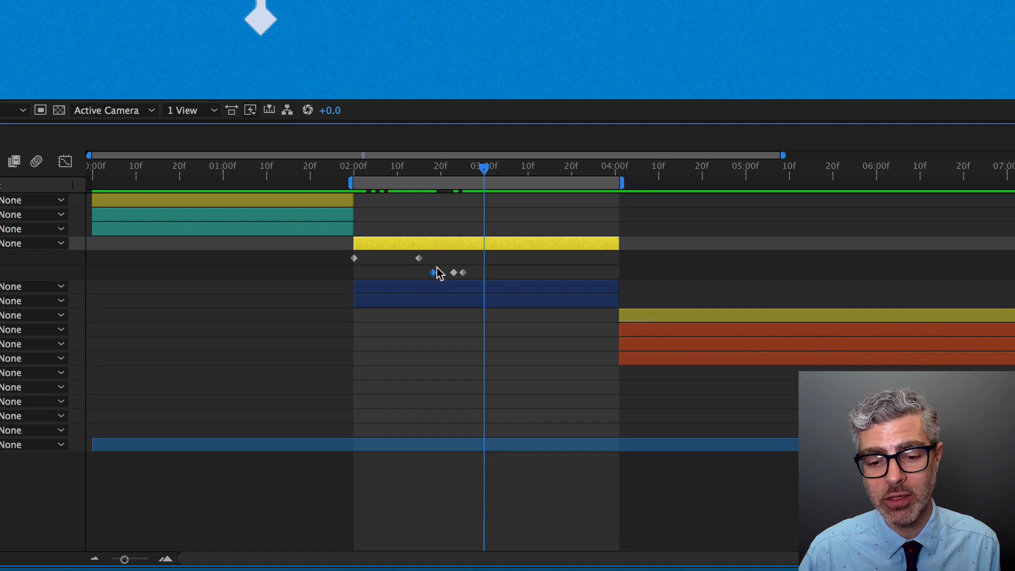
key(super+c)
key(super+v)
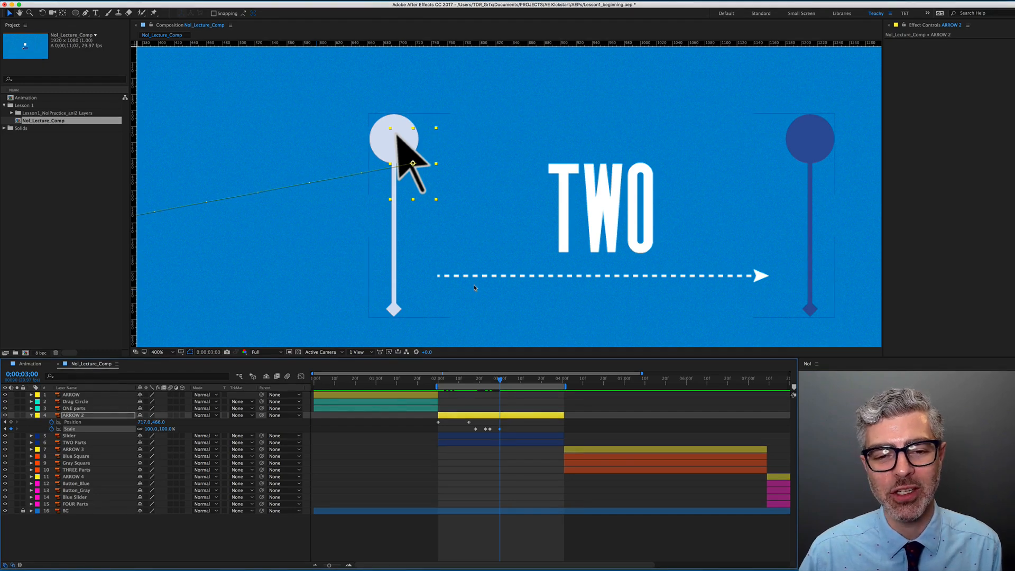
- Shift the last three Scale keyframes of ARROW 2 one frame earlier
key(comma)
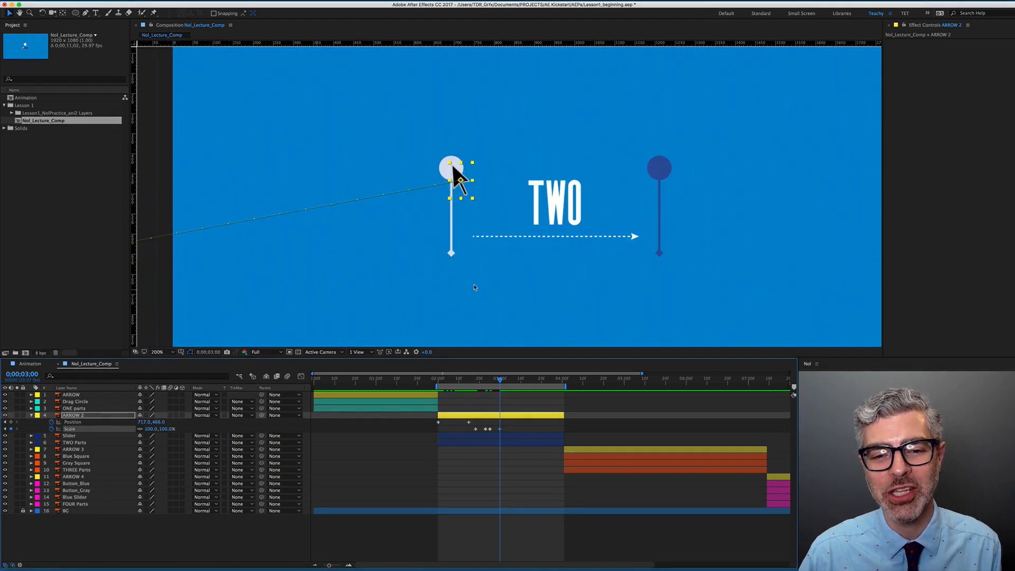
key(comma)
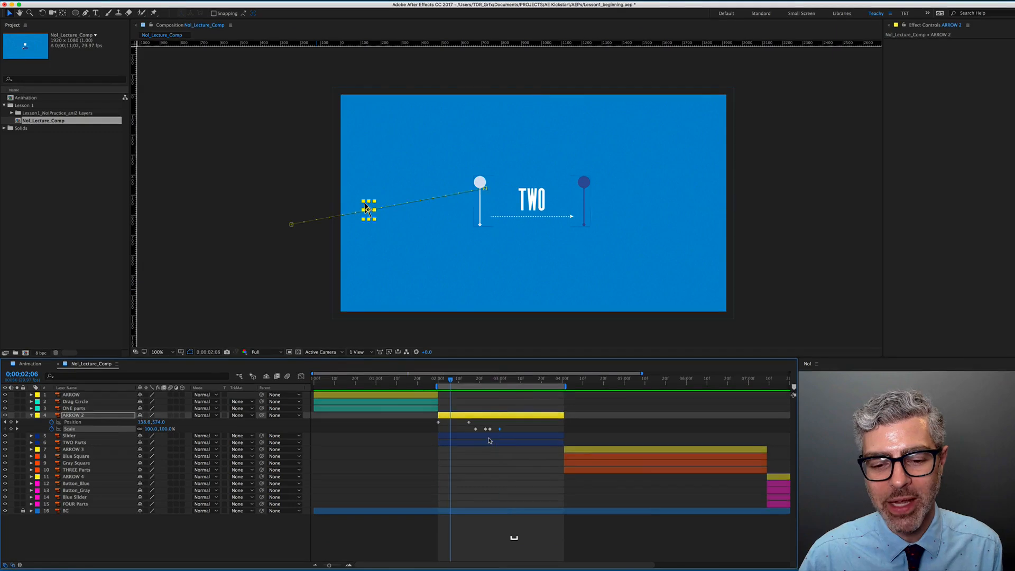
scroll(528, 449, up, 3)
drag(482, 424, 529, 433)
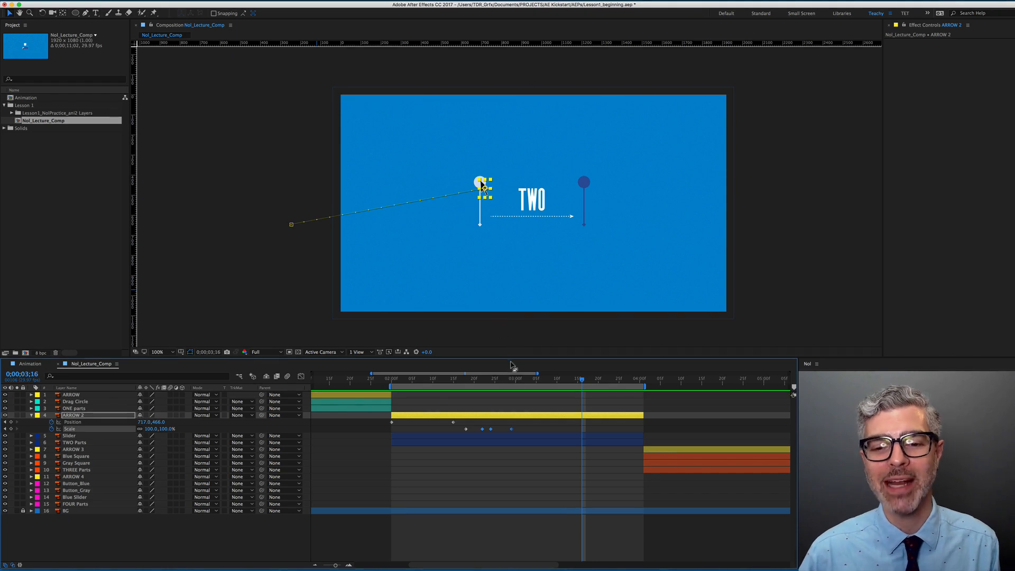
- Trim the start of the Slider layer to 0;00;02;24, in line with ARROW 2's third Scale keyframe
mouse_move(487, 380)
mouse_down()
mouse_move(462, 380)
mouse_move(491, 380)
mouse_up()
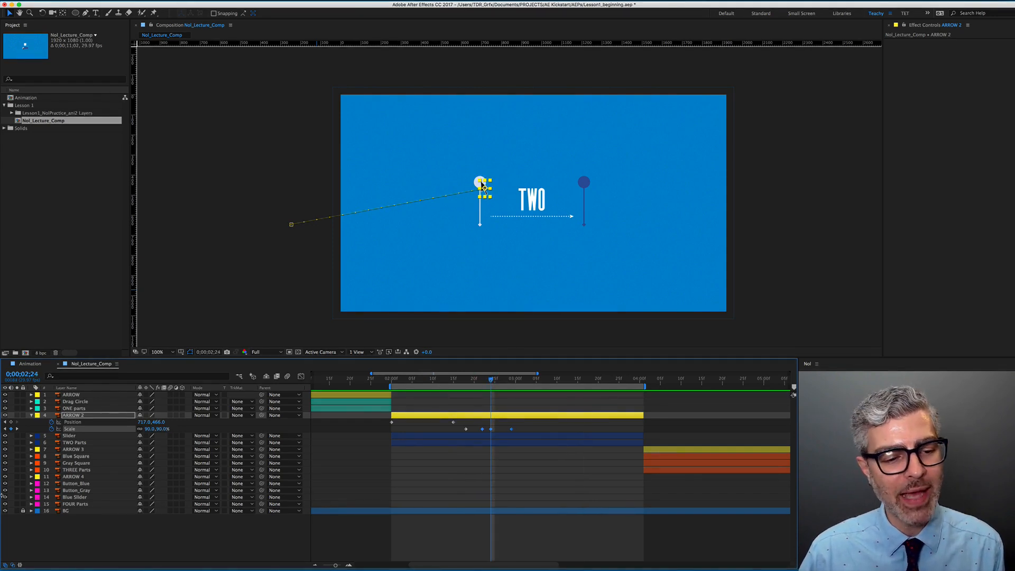
click(72, 442)
click(73, 435)
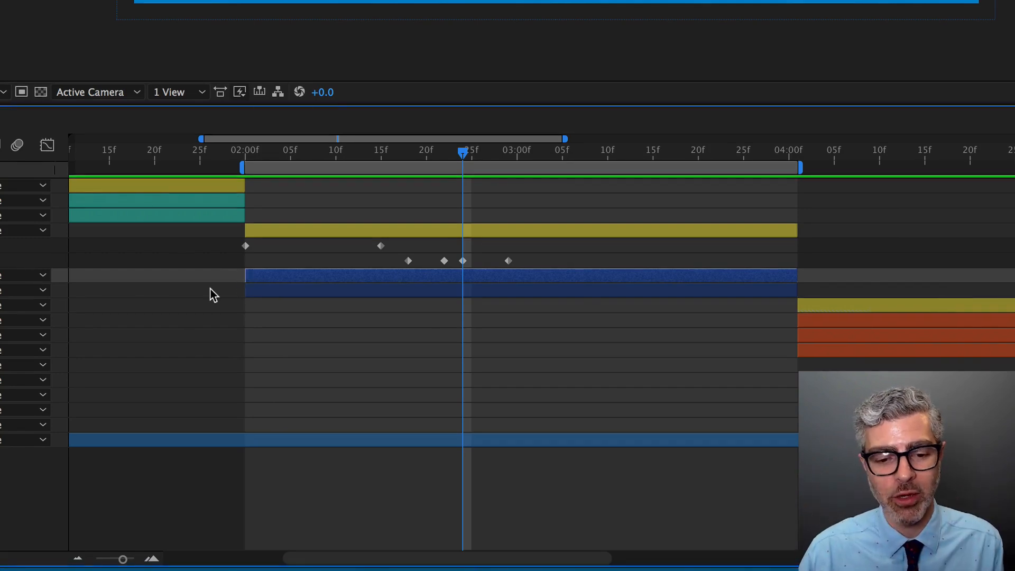
drag(248, 276, 462, 281)
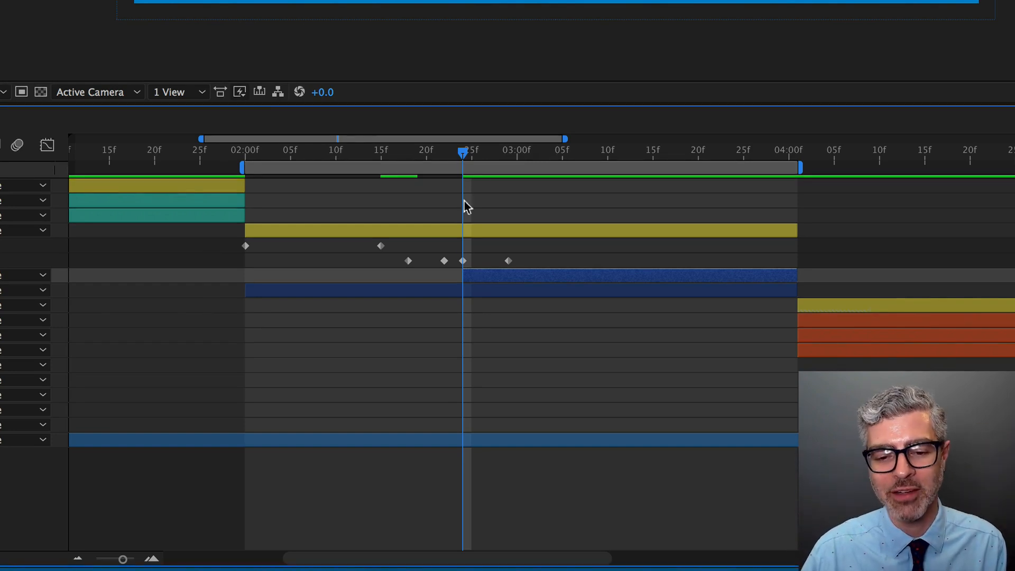
- Preview the animation around the frame where the Slider layer starts
drag(463, 153, 435, 153)
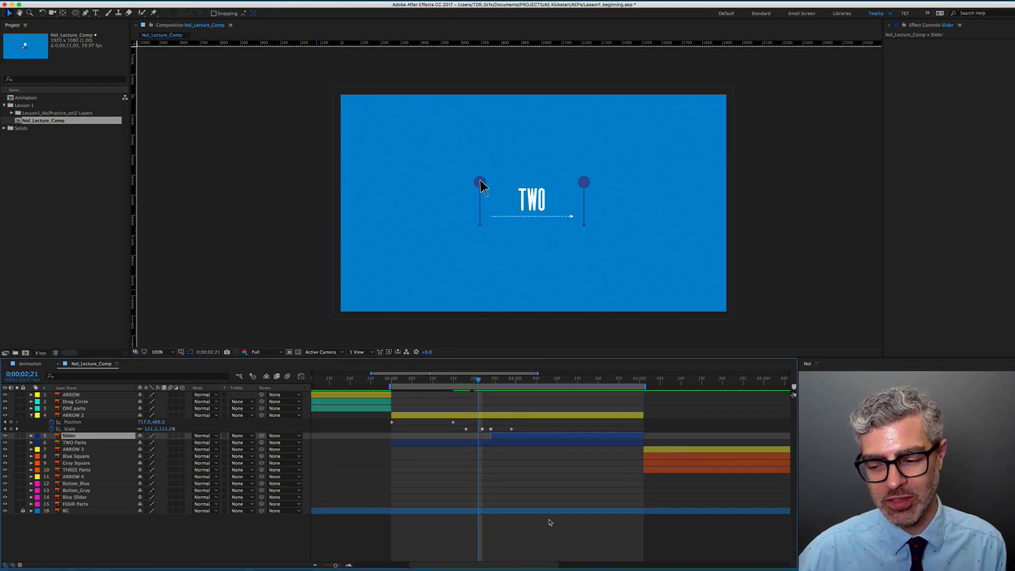
click(550, 543)
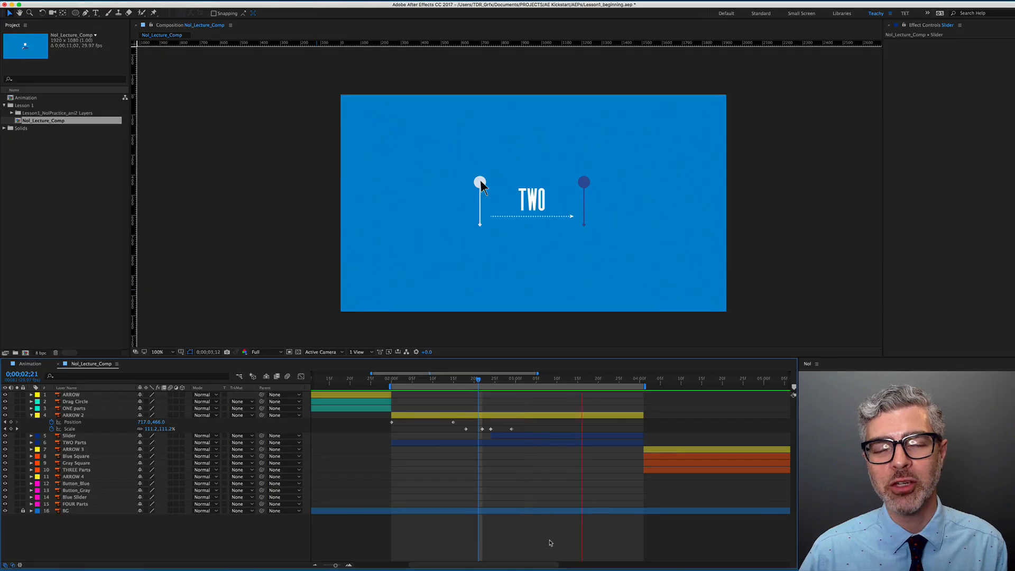
key(space)
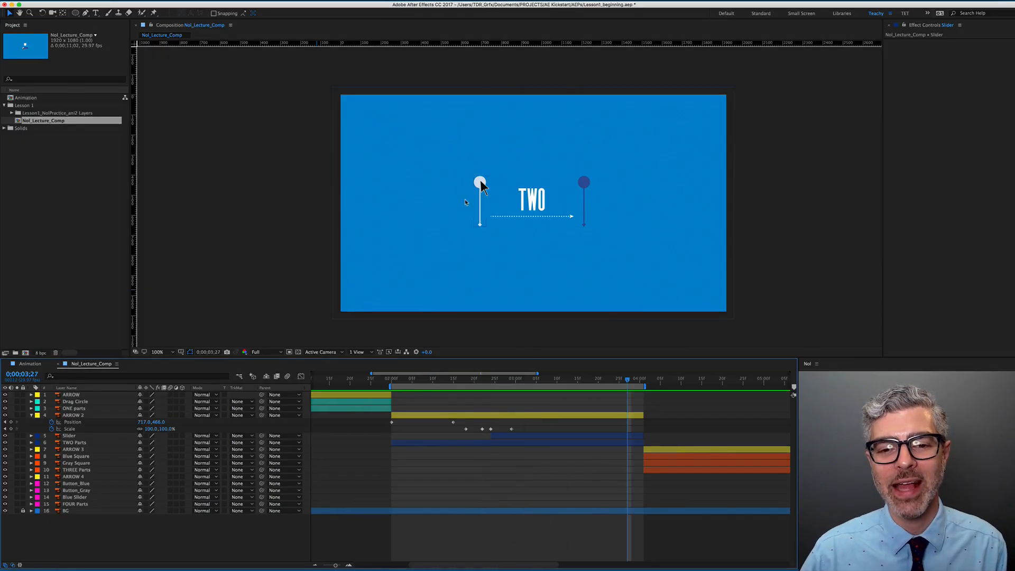
- Trim the start of the Slider layer one frame later, to 0;00;02;25
key(alt)
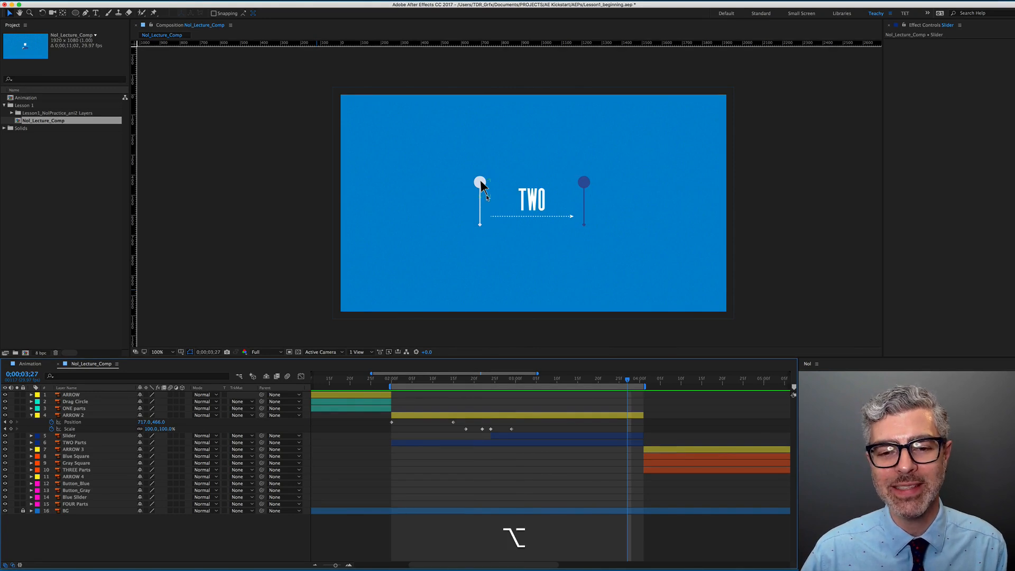
scroll(480, 180, up, 1)
mouse_move(490, 381)
mouse_down()
mouse_move(479, 381)
mouse_move(495, 381)
mouse_up()
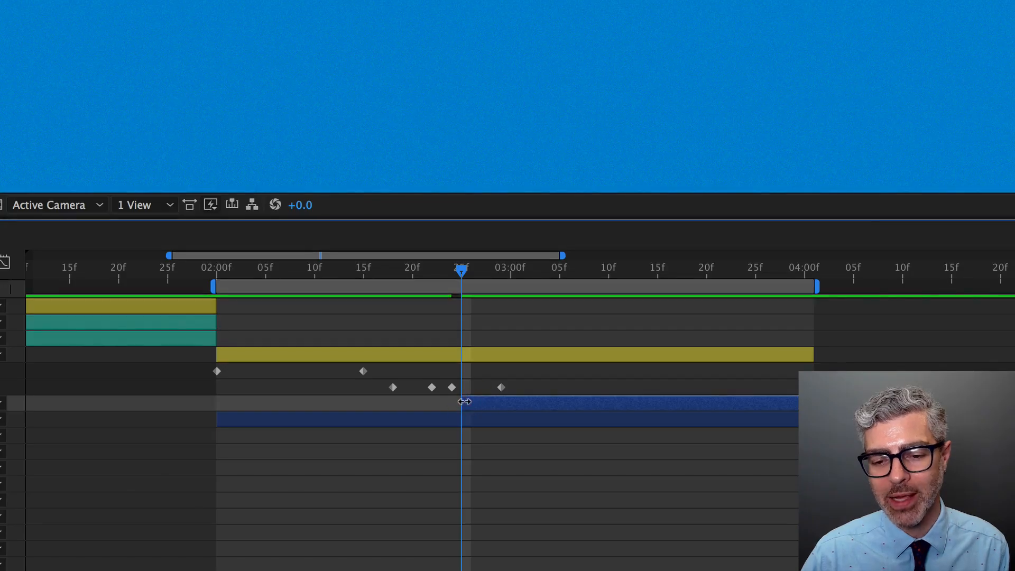
scroll(540, 4, down, 1)
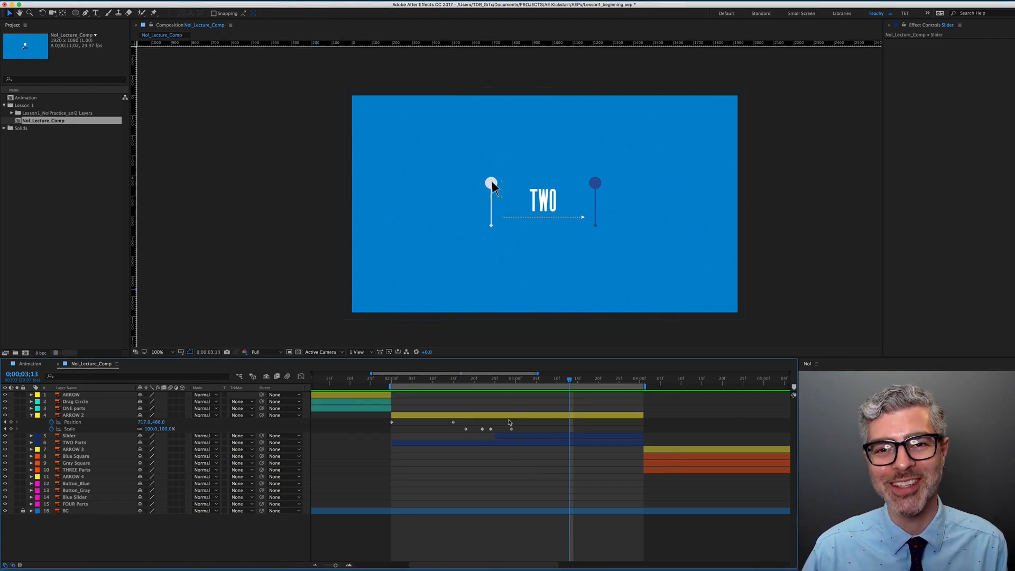
- Add Position keyframes at 0;00;03;03 to both the ARROW 2 and Slider layers without moving them
scroll(512, 469, down, 3)
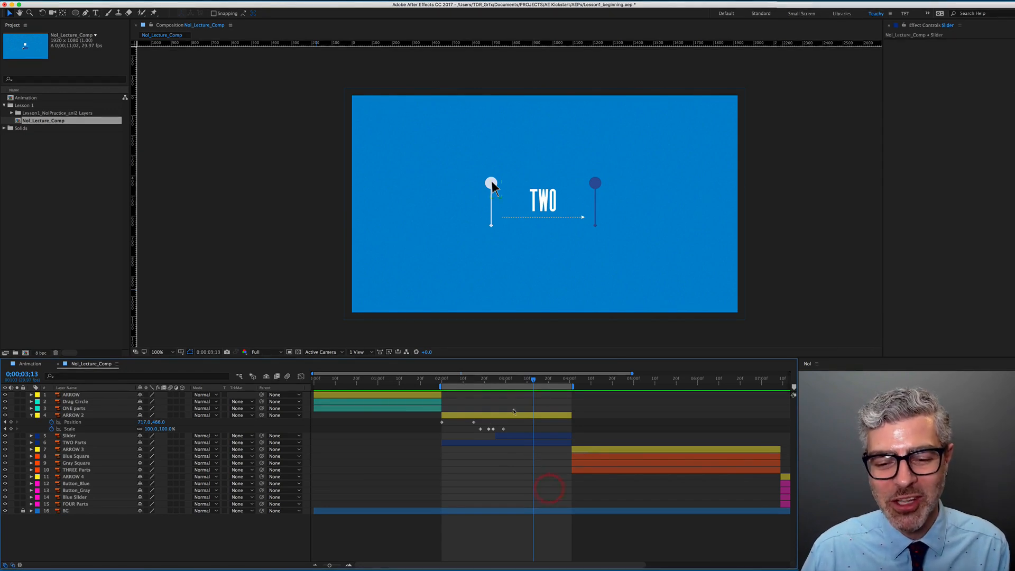
drag(483, 381, 512, 381)
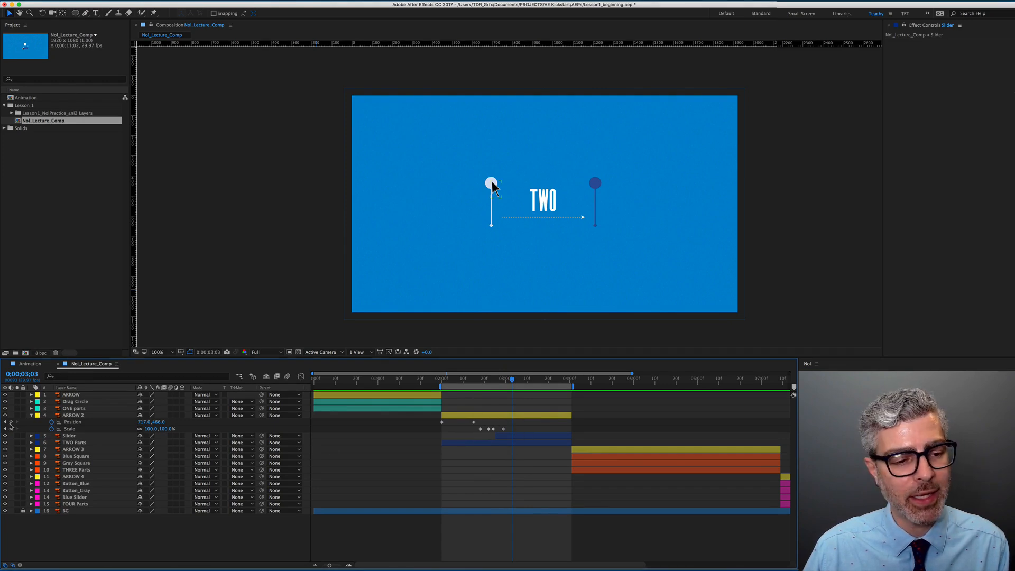
click(12, 422)
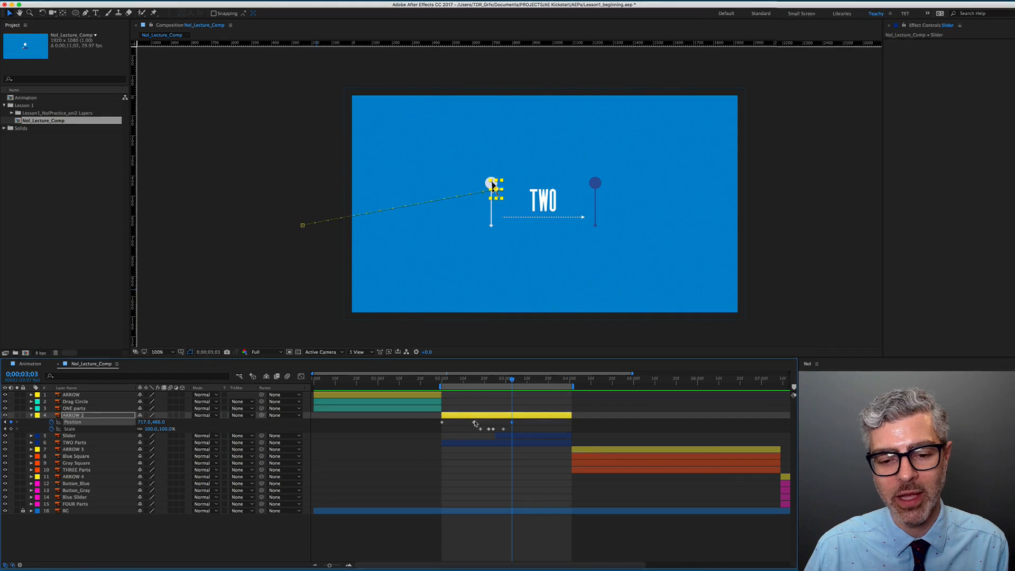
click(513, 439)
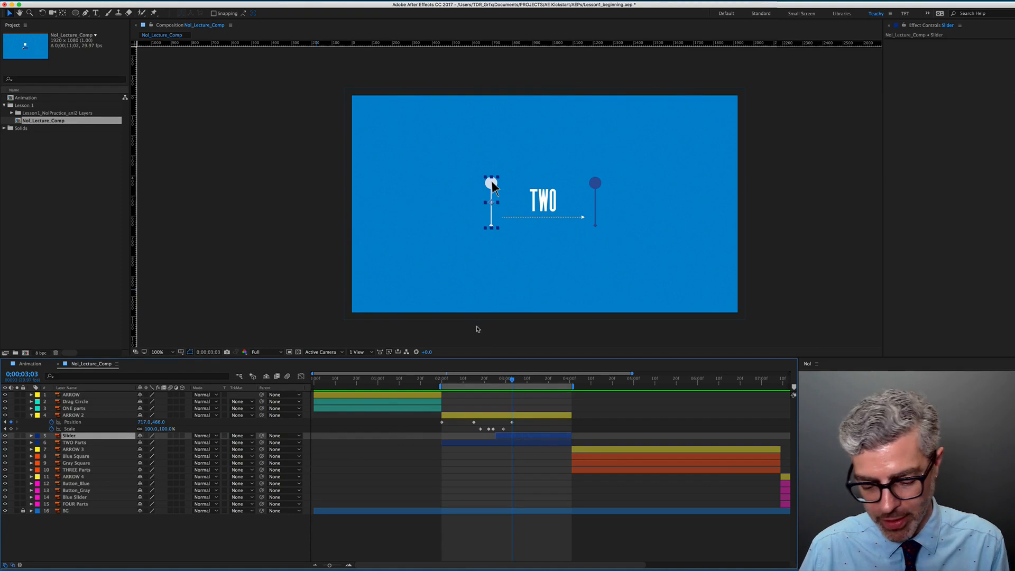
key(p)
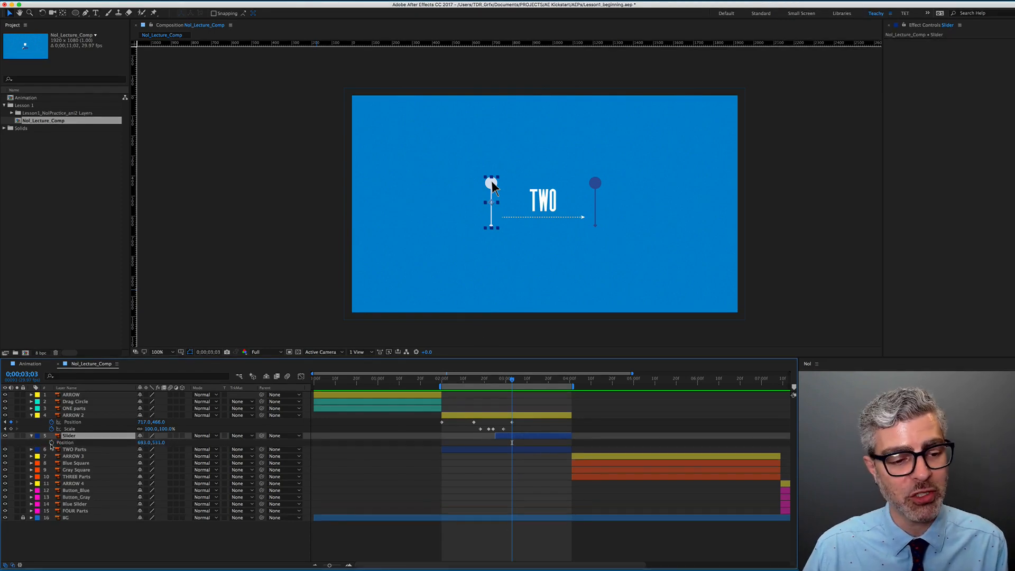
click(51, 442)
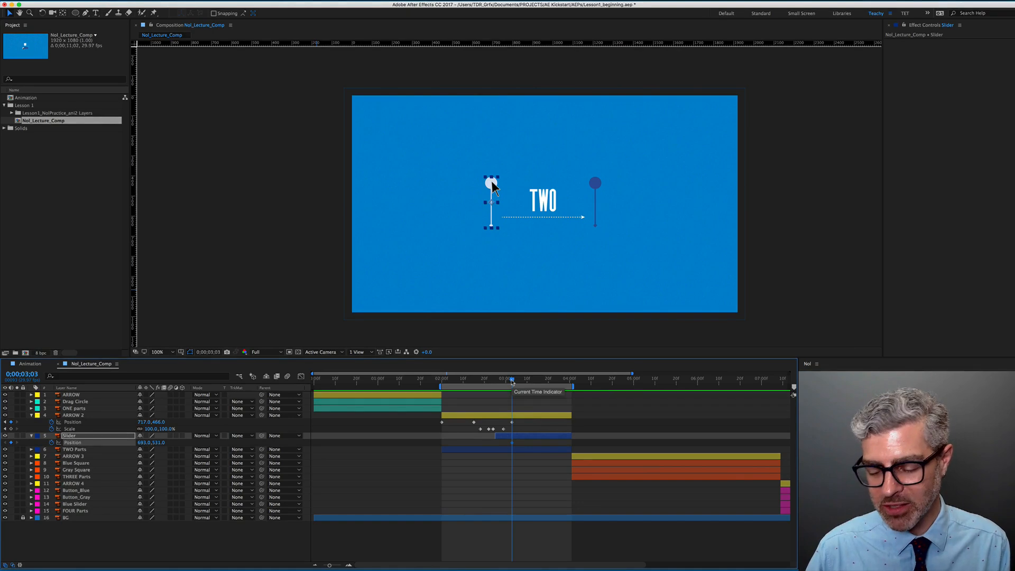
- At 0;00;03;14, move ARROW 2 and Slider together straight across until the slider covers the dark slider on the other side of TWO
drag(516, 382, 539, 381)
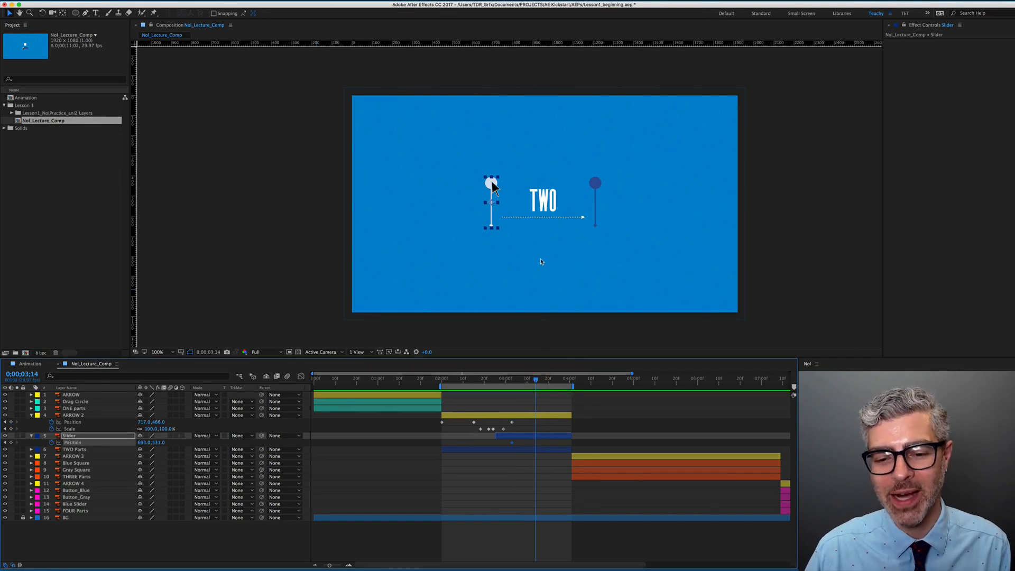
click(546, 414)
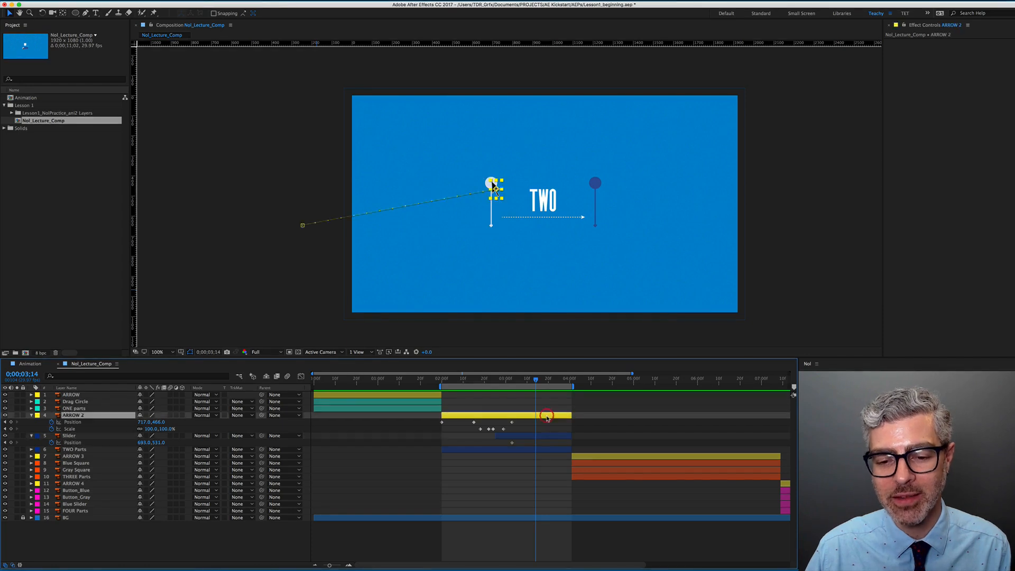
super+click(548, 439)
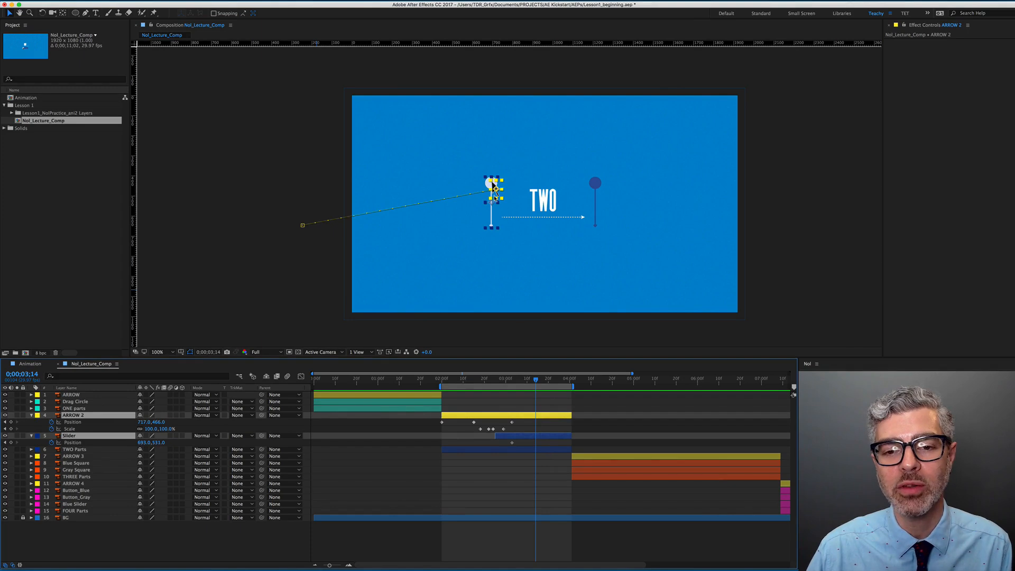
scroll(496, 196, up, 4)
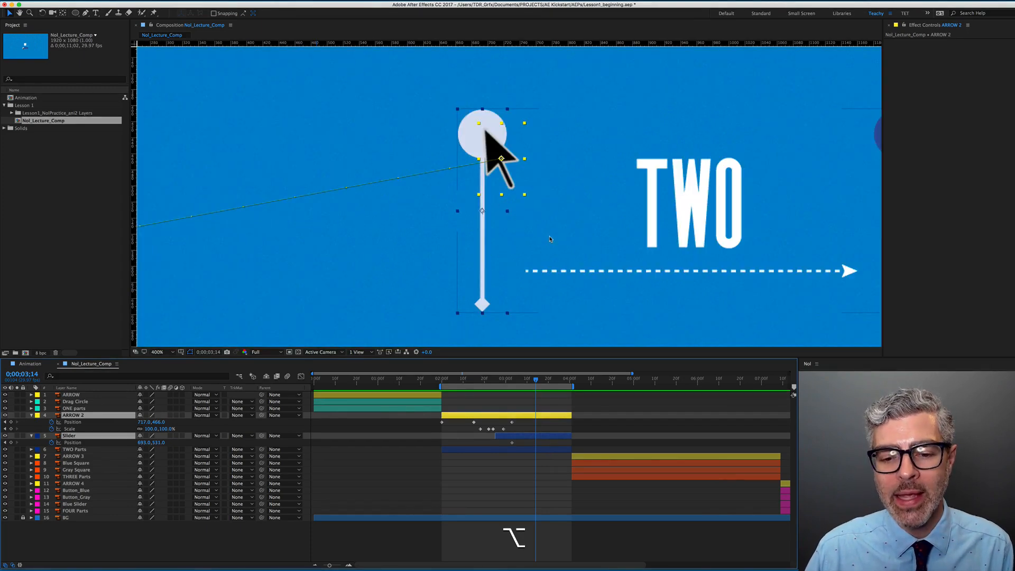
drag(652, 185, 501, 181)
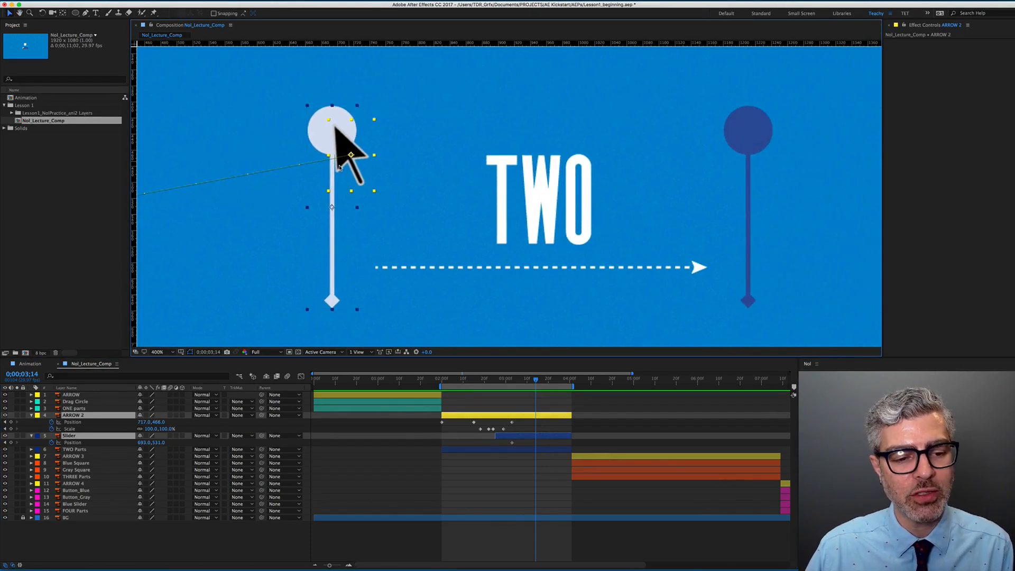
drag(347, 172, 761, 134)
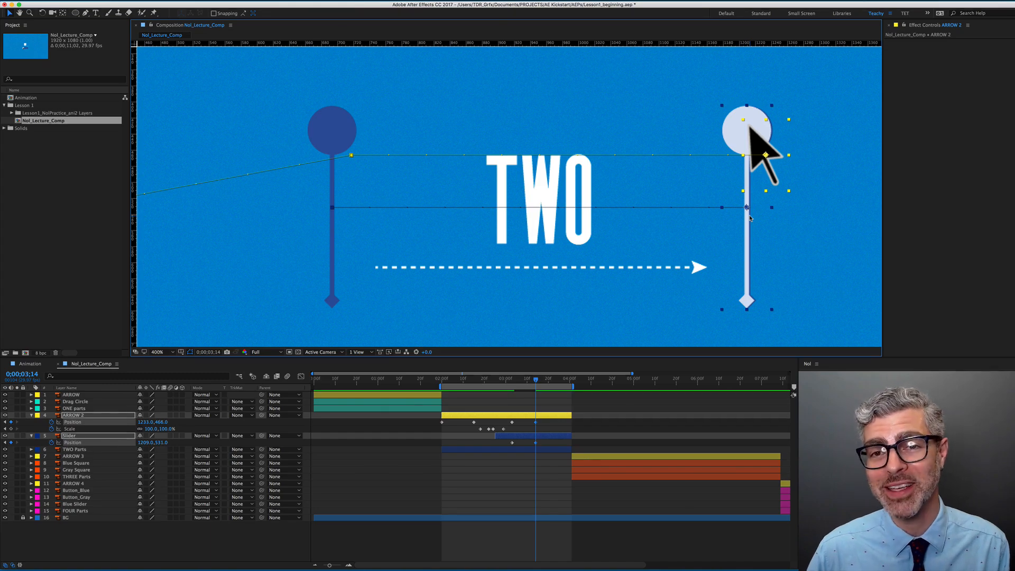
key(Right)
key(Right)
key(Right)
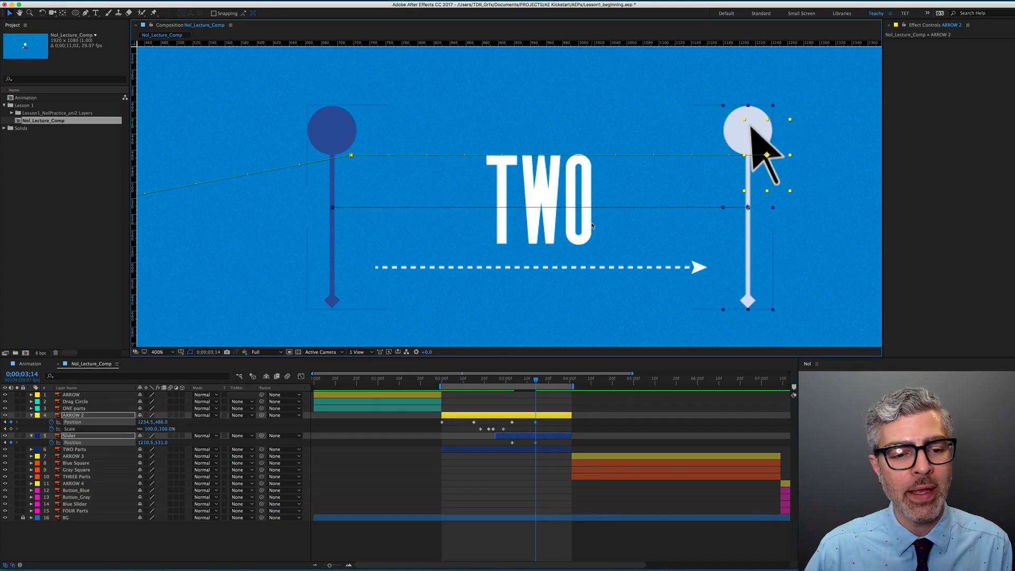
- Preview the animation of the cursor dragging the slider across the composition
scroll(591, 223, down, 2)
scroll(586, 218, down, 2)
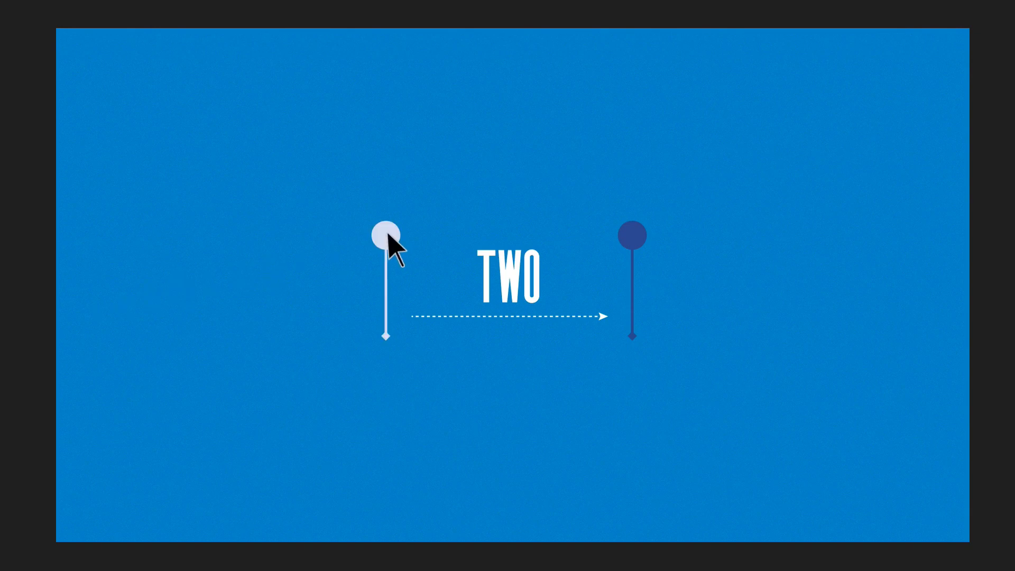
drag(388, 234, 635, 235)
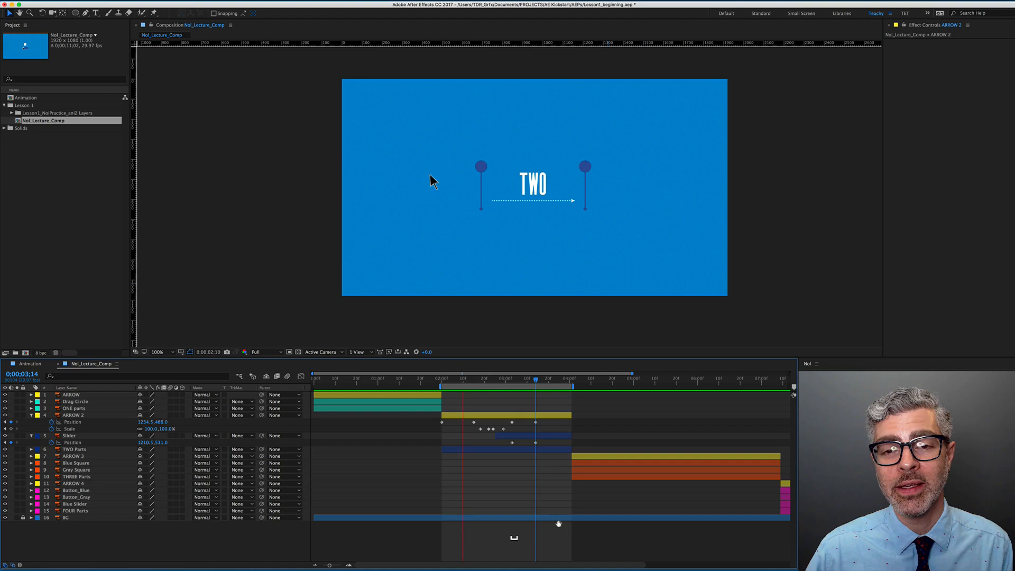
key(space)
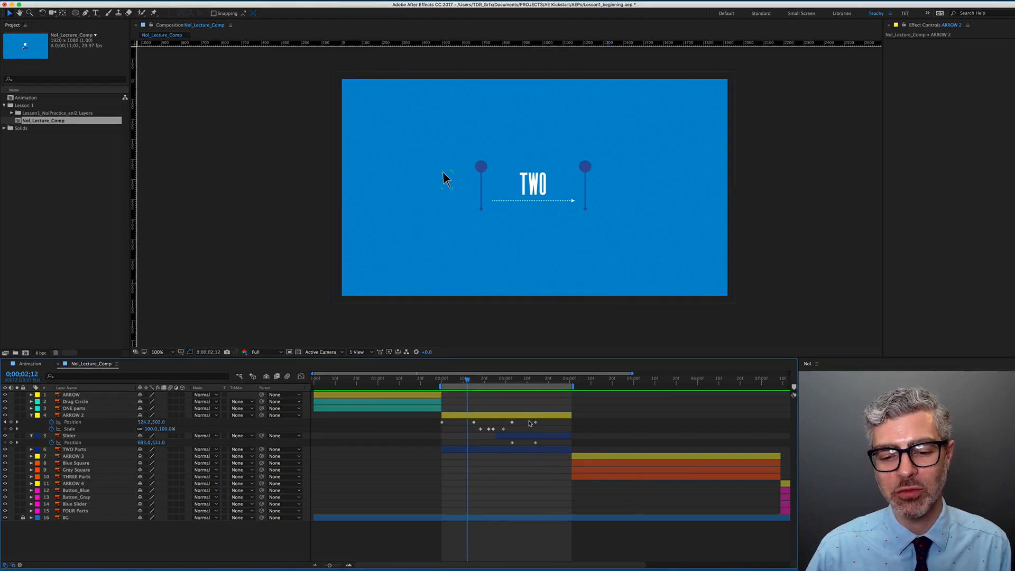
- Copy ARROW 2's last Position keyframe to 0;00;03;17, and at 0;00;04;00 move the cursor out past the frame's right edge
drag(524, 381, 542, 380)
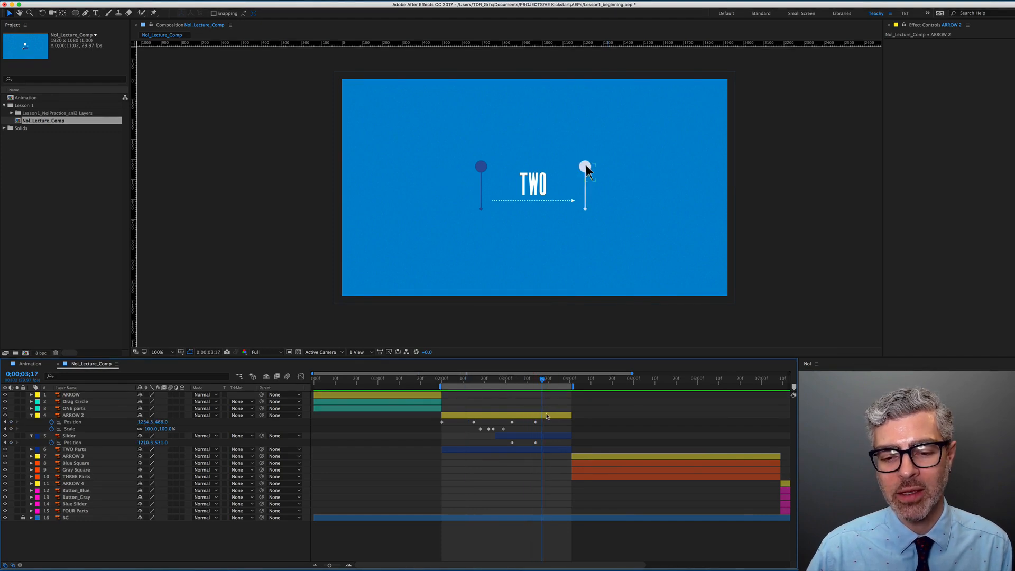
click(546, 415)
click(536, 422)
key(super+c)
key(super+v)
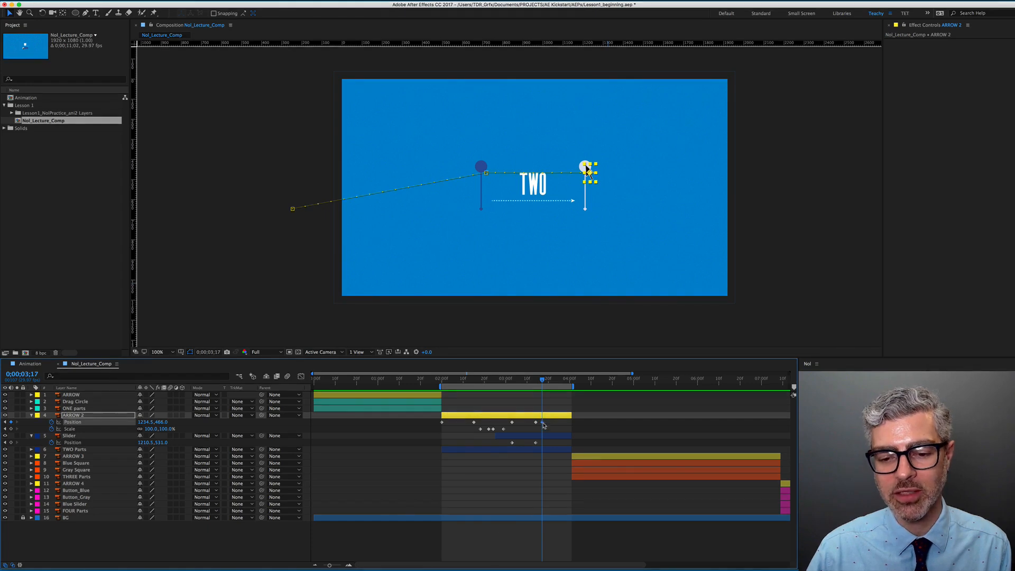
drag(543, 382, 569, 381)
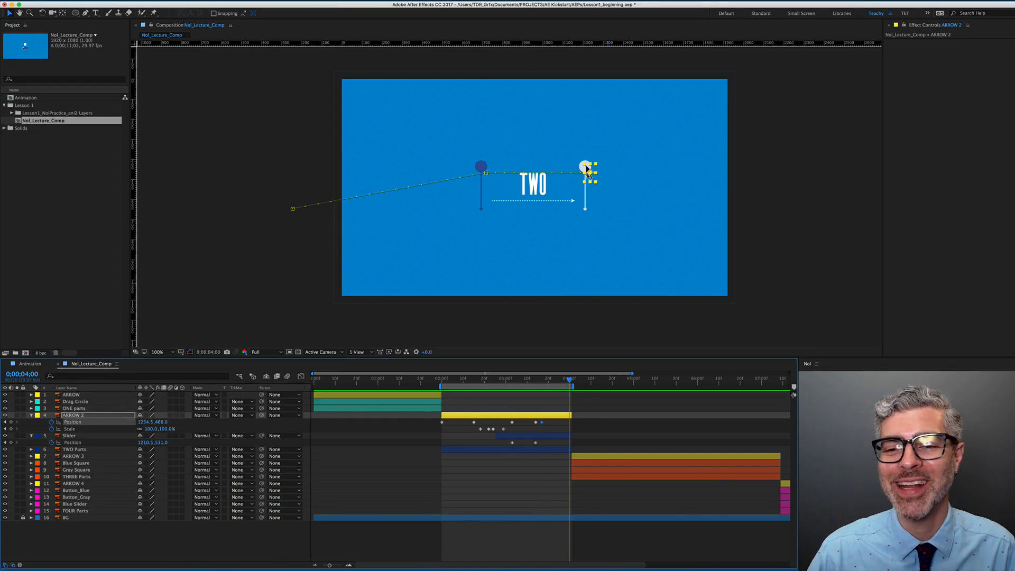
drag(588, 172, 762, 217)
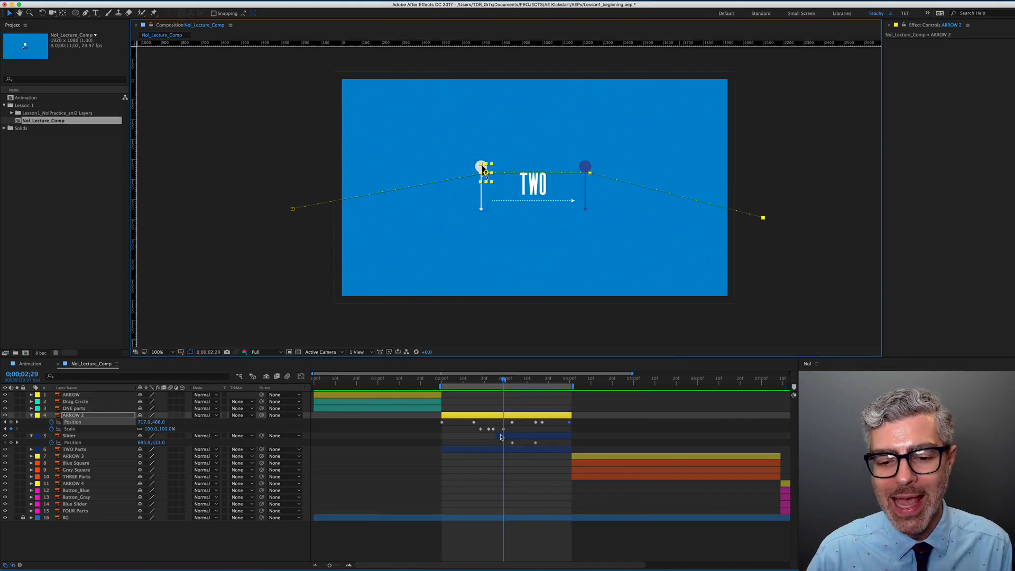
- Shift ARROW 2's second Position keyframe and all four of its Scale keyframes two frames later
scroll(501, 436, up, 3)
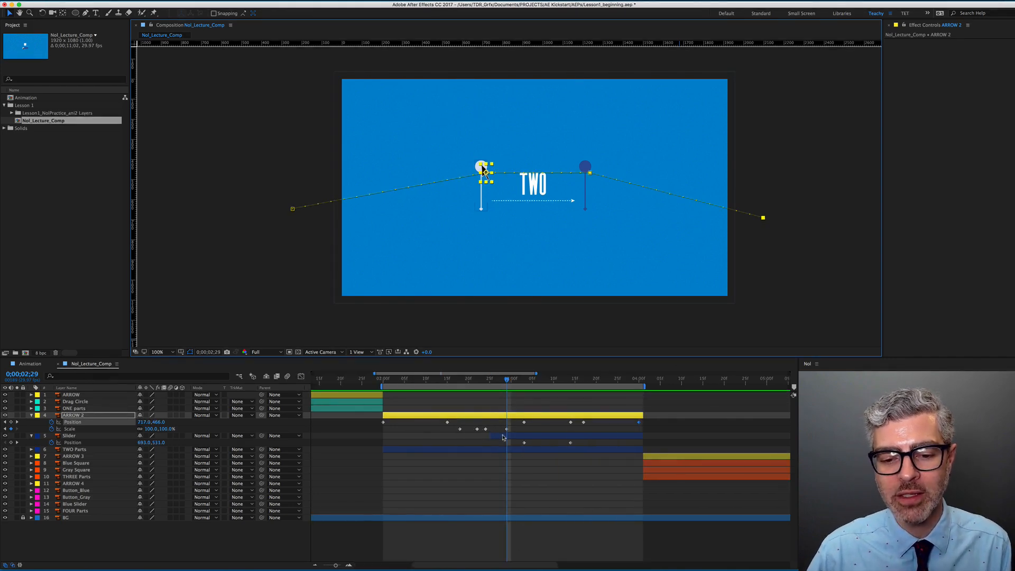
click(503, 436)
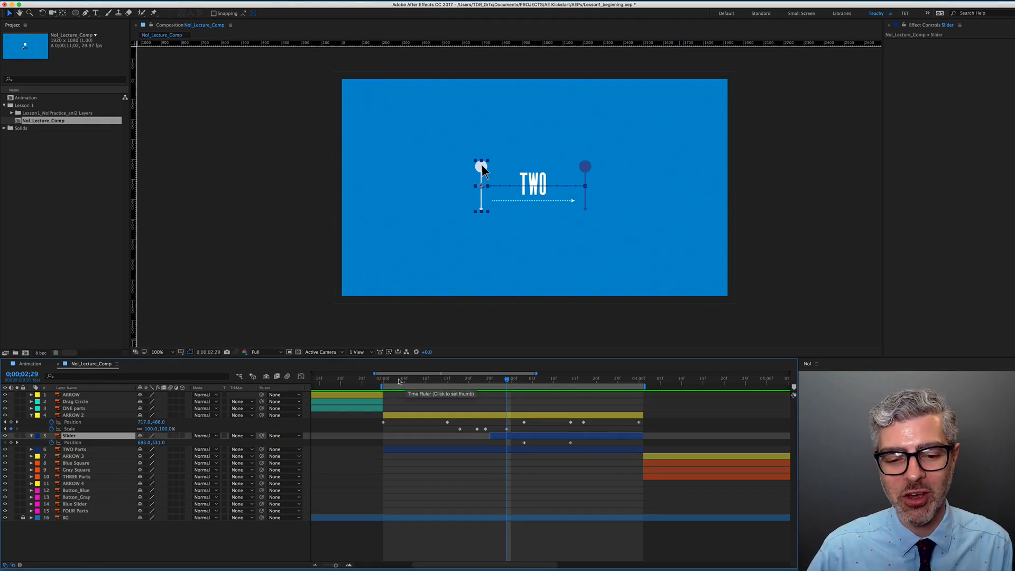
drag(447, 421, 515, 429)
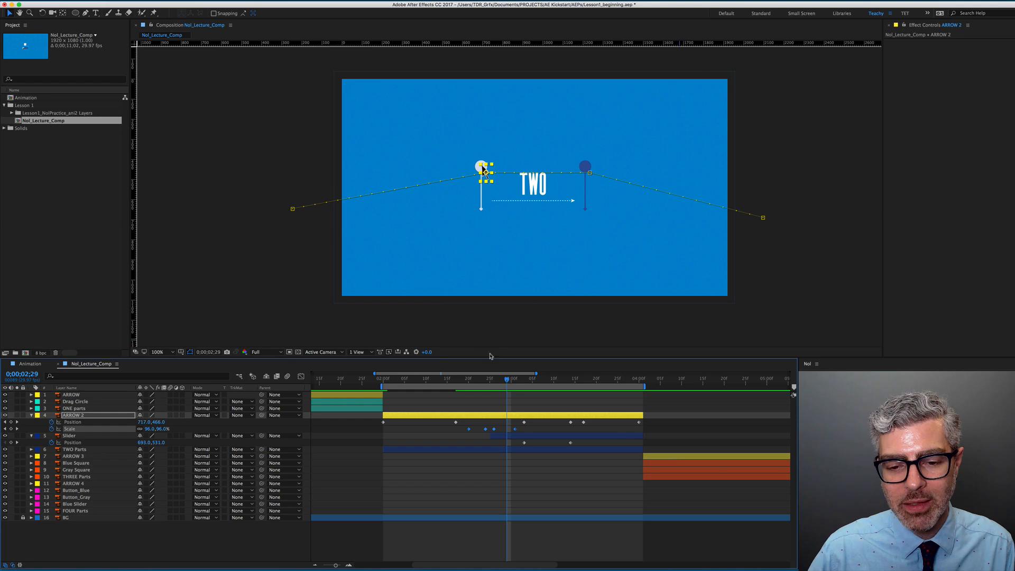
- Trim the start of the Slider layer to 0;00;02;27, one frame after ARROW 2's third Scale keyframe, keeping its Position keyframes in place
click(493, 381)
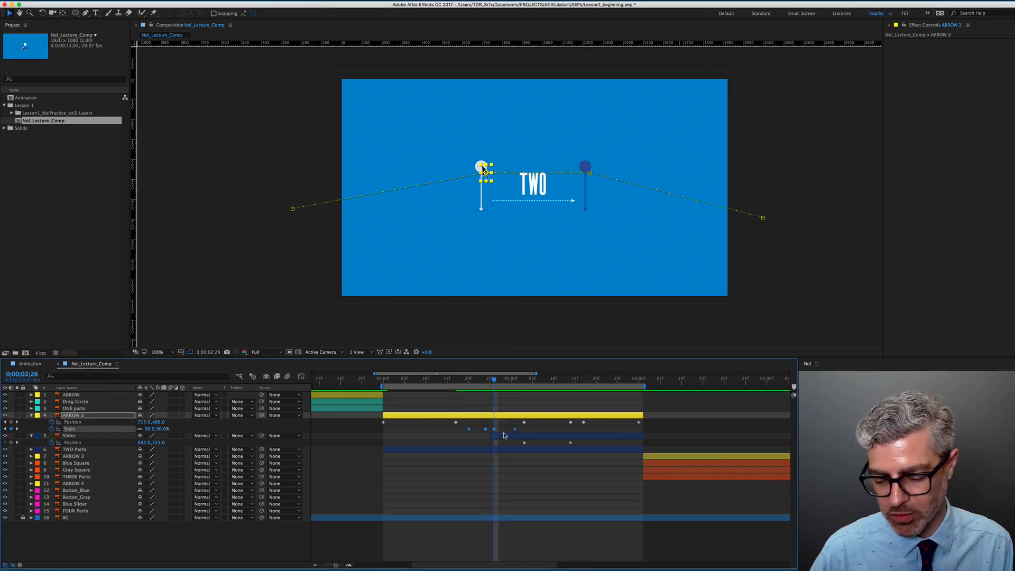
key(Page_Down)
click(505, 436)
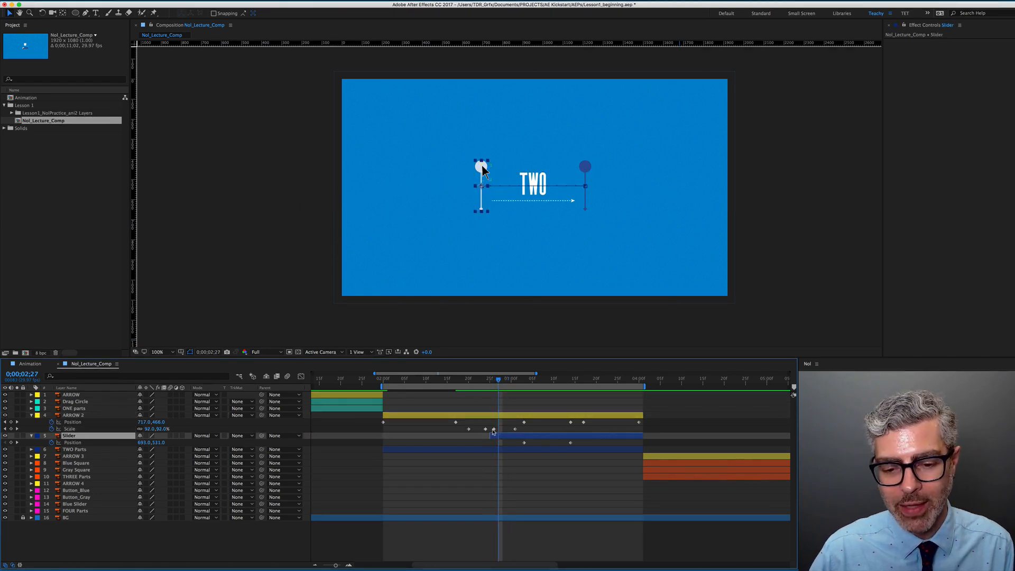
drag(491, 436, 497, 439)
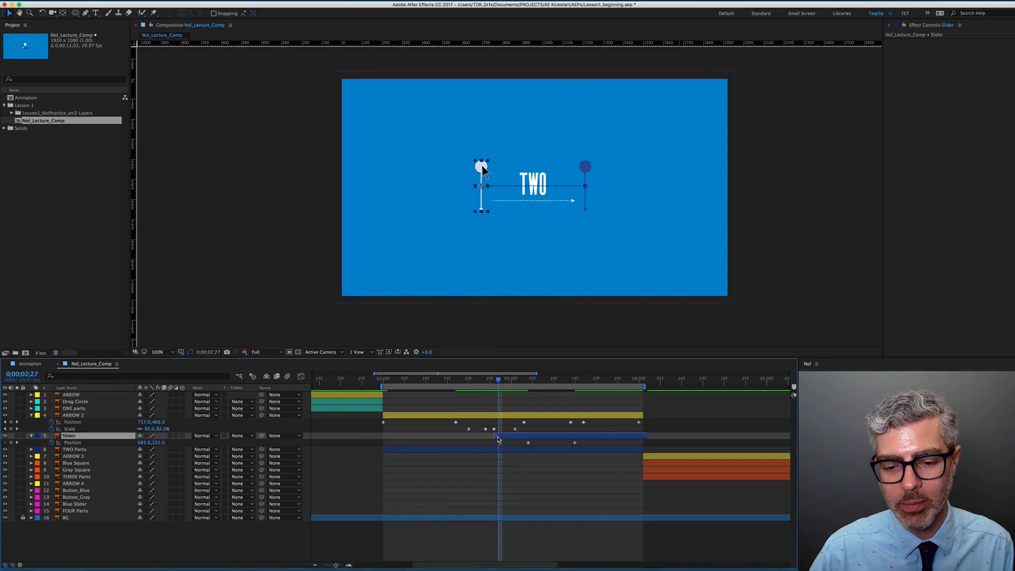
key(super+z)
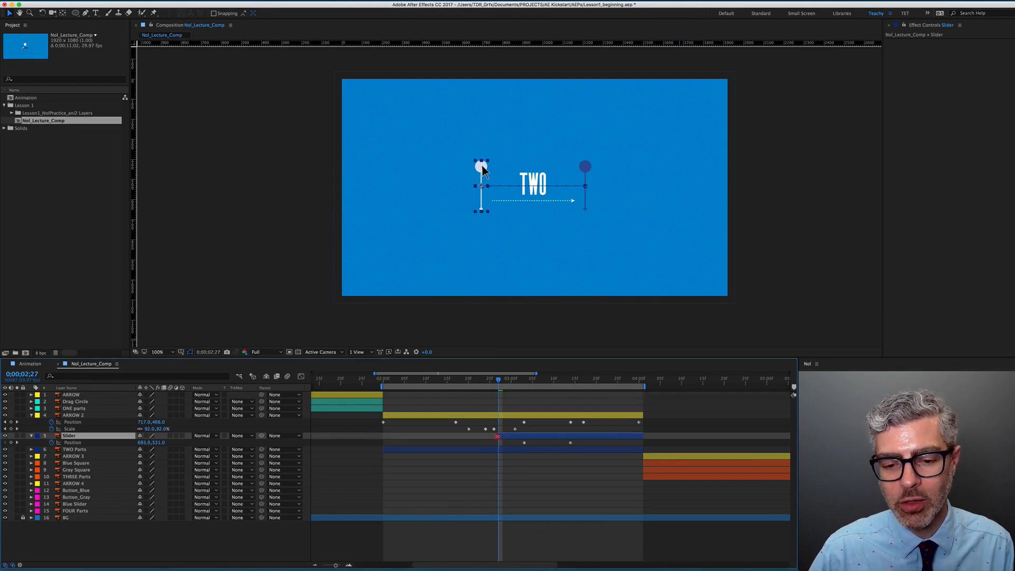
key(super+z)
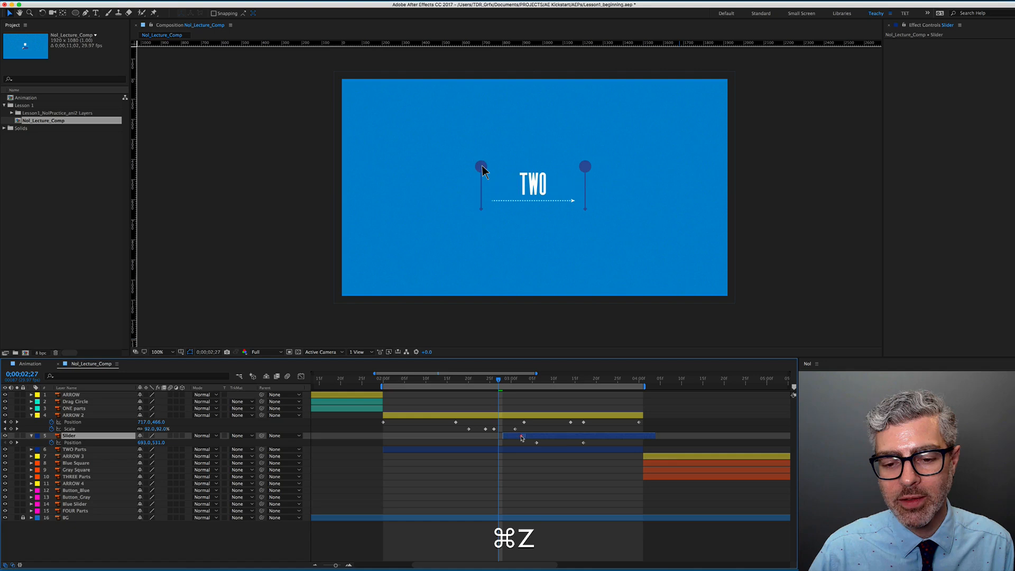
click(521, 438)
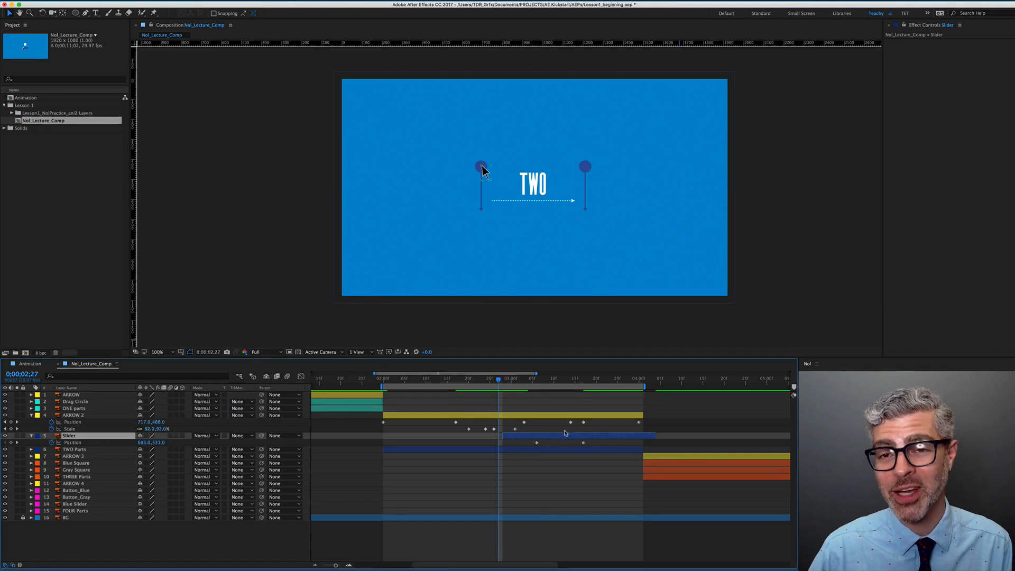
key(super+z)
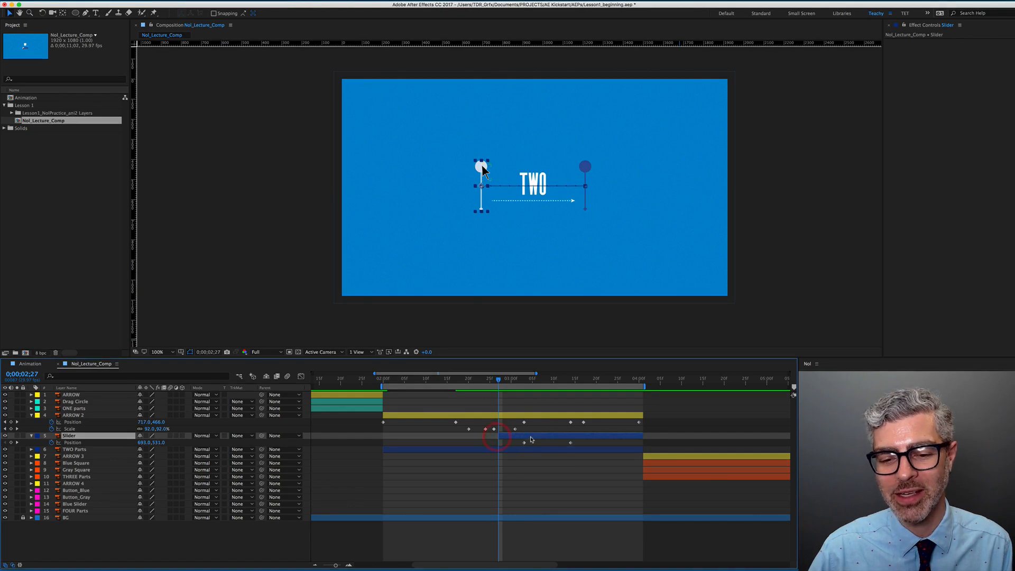
- Retime the drag: ARROW 2's hold keyframe to 0;00;03;19, both layers' drag-end keyframes two frames later and drag-start keyframes one frame earlier; preview it
drag(499, 379, 592, 385)
click(587, 423)
drag(588, 423, 581, 445)
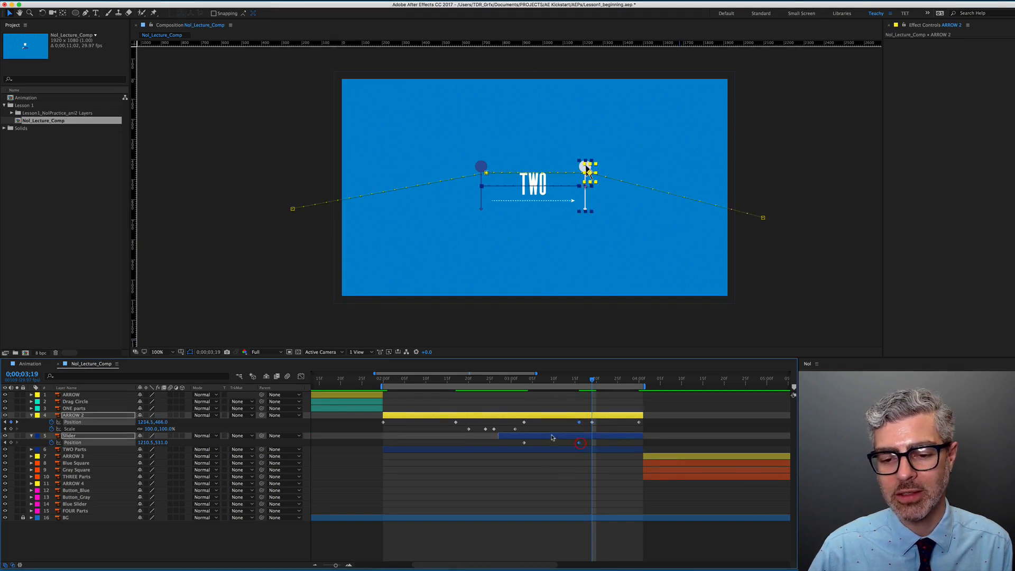
drag(530, 422, 522, 453)
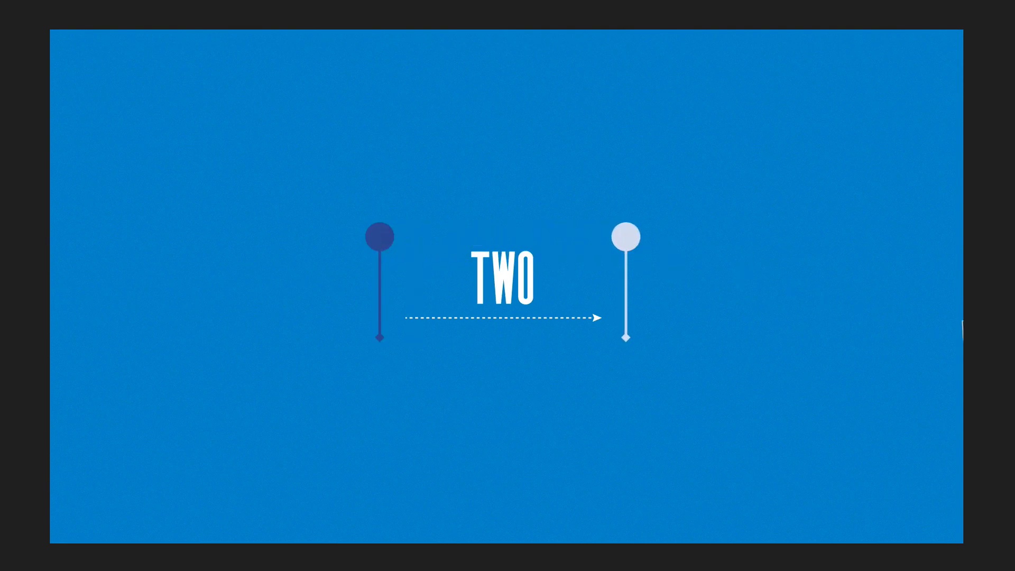
key(space)
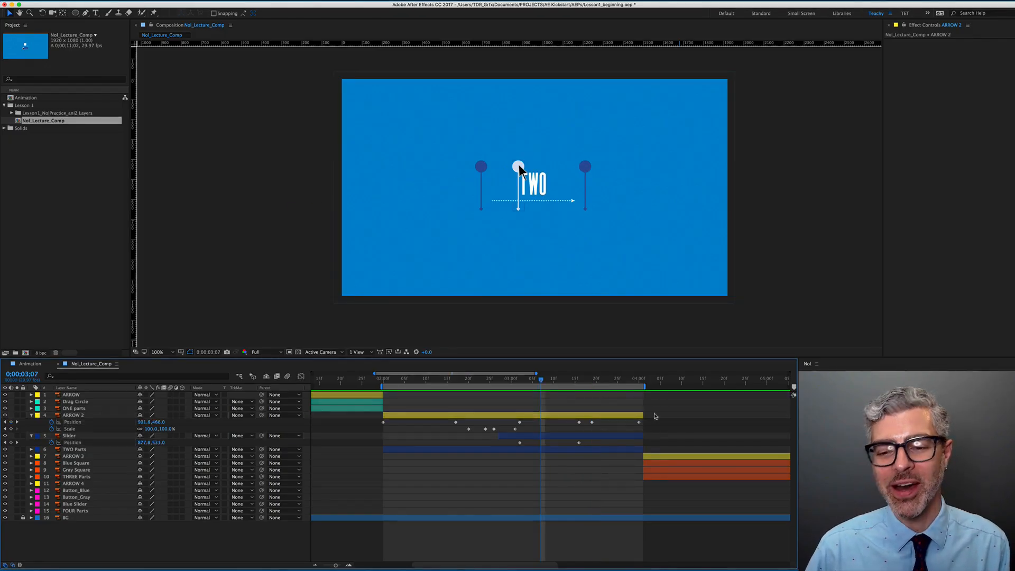
- Collapse the ARROW 2 and Slider layers and set the work area to the duration of the ARROW 3 layer
scroll(518, 454, down, 5)
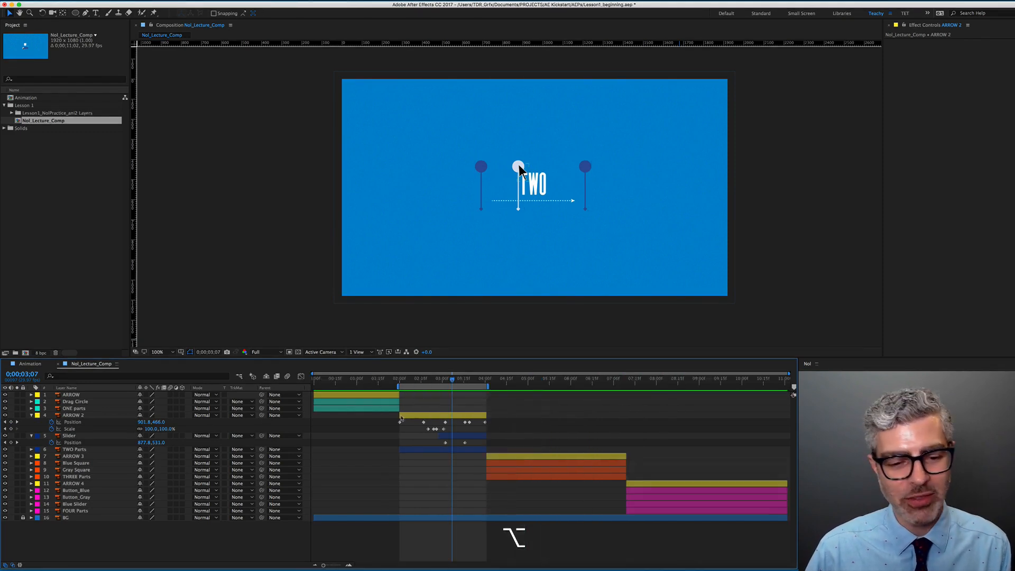
click(30, 415)
click(30, 421)
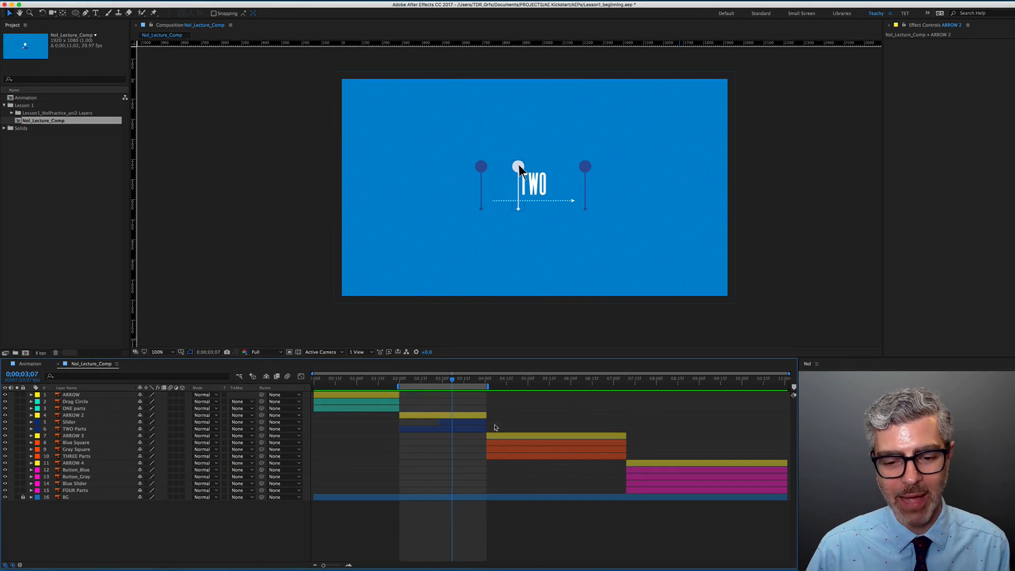
click(507, 437)
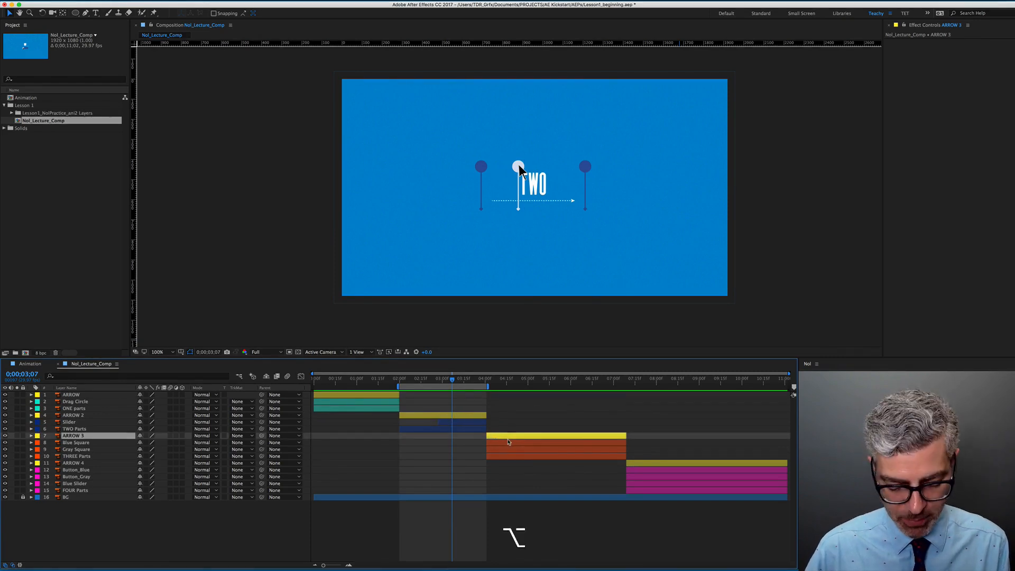
key(alt+super+b)
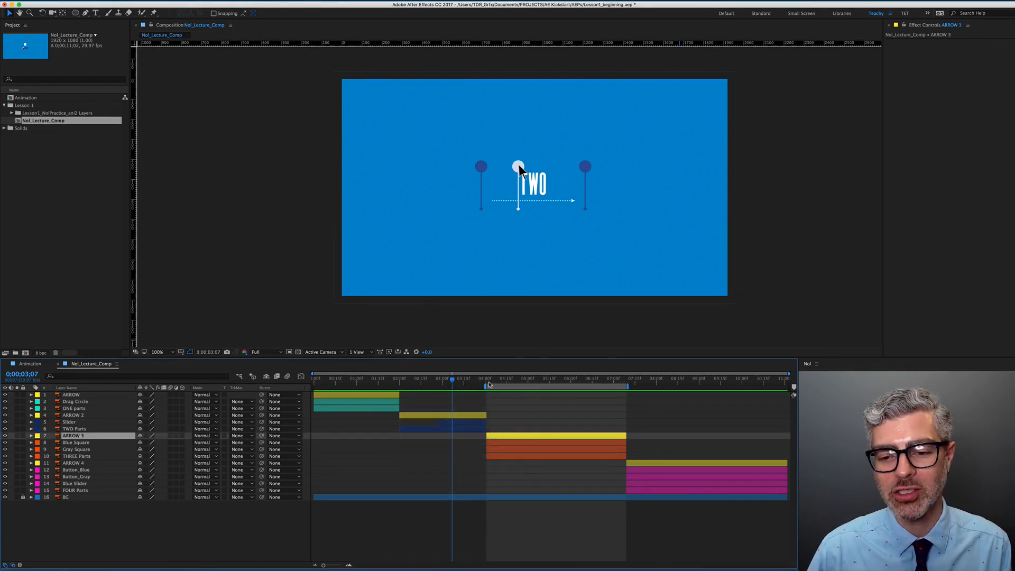
- Go to 0;00;04;29 in the THREE section and toggle the composition rulers off and back on
click(526, 378)
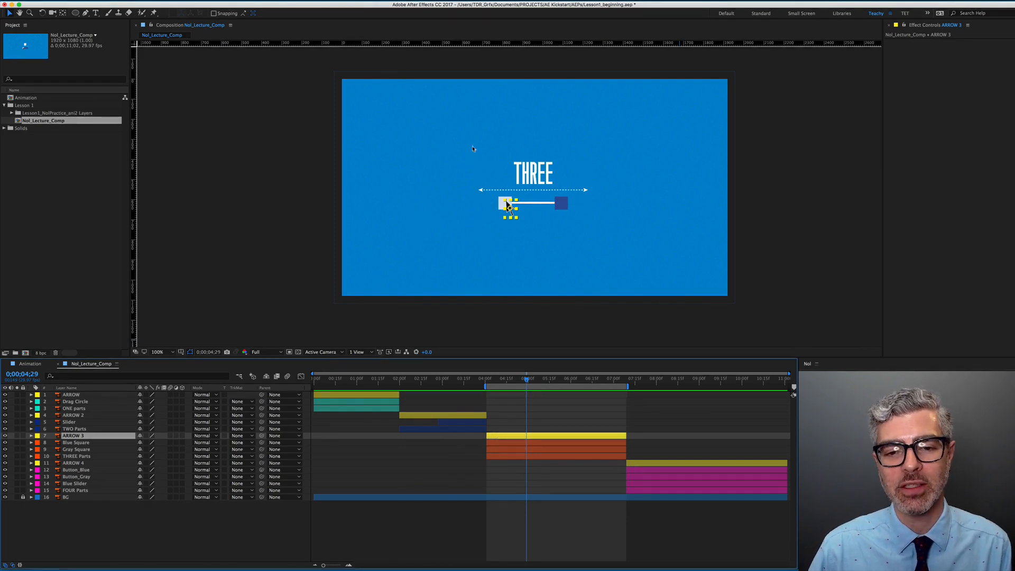
alt+scroll(487, 205, up, 5)
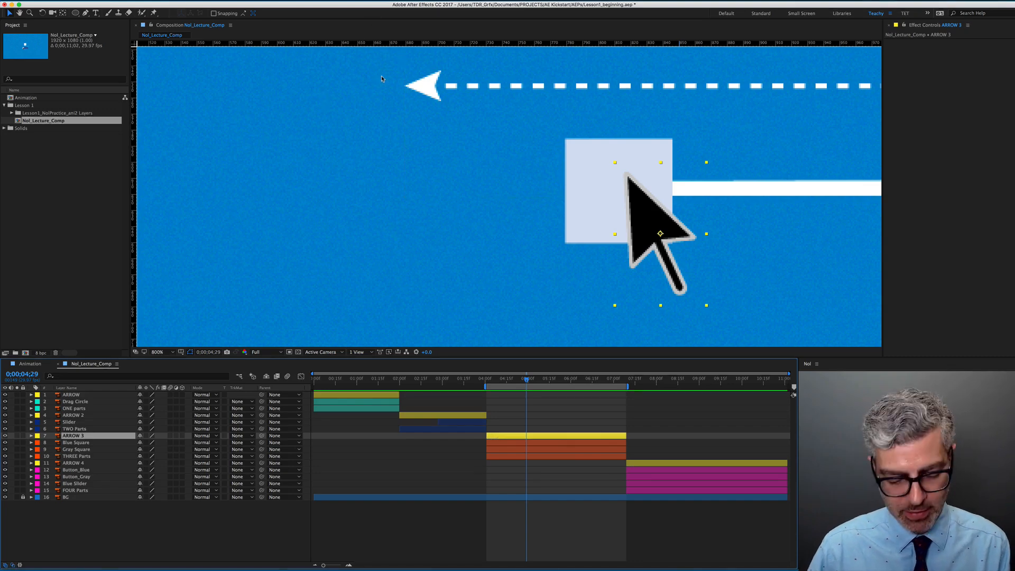
key(super+r)
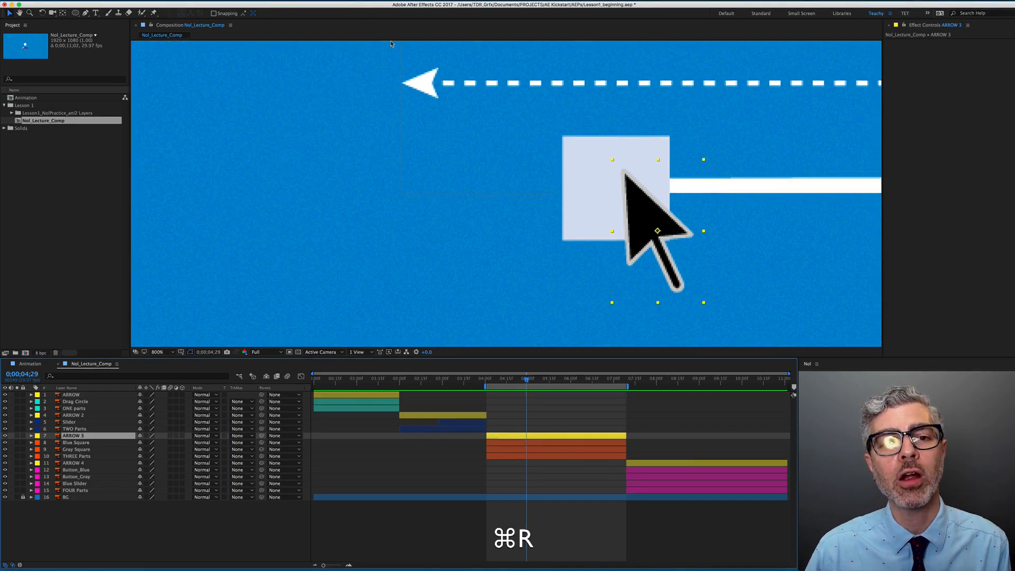
key(super+r)
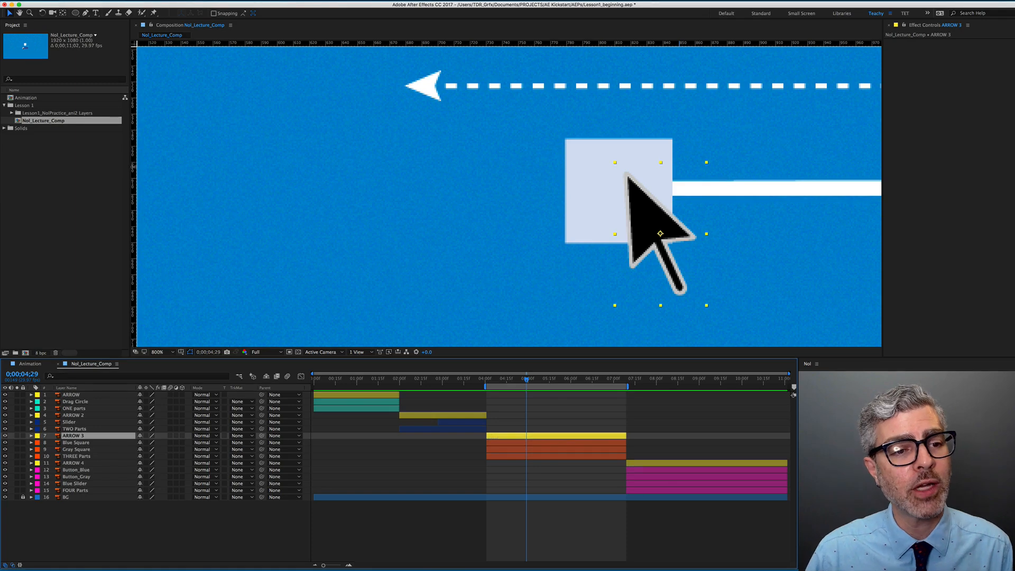
- Place a vertical guide at the tip of the left arrowhead on the dashed line below THREE
drag(390, 176, 403, 177)
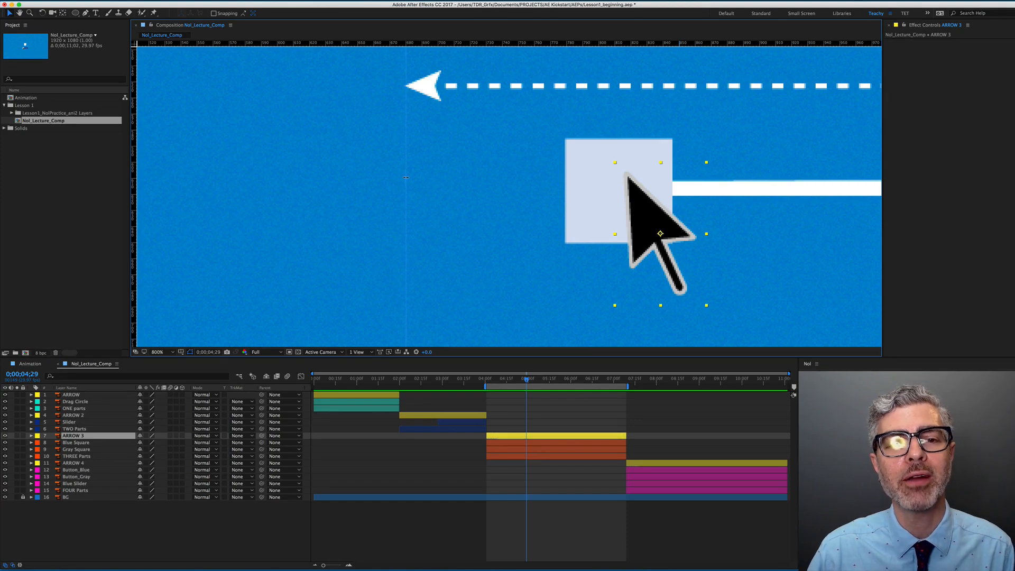
scroll(405, 93, up, 2)
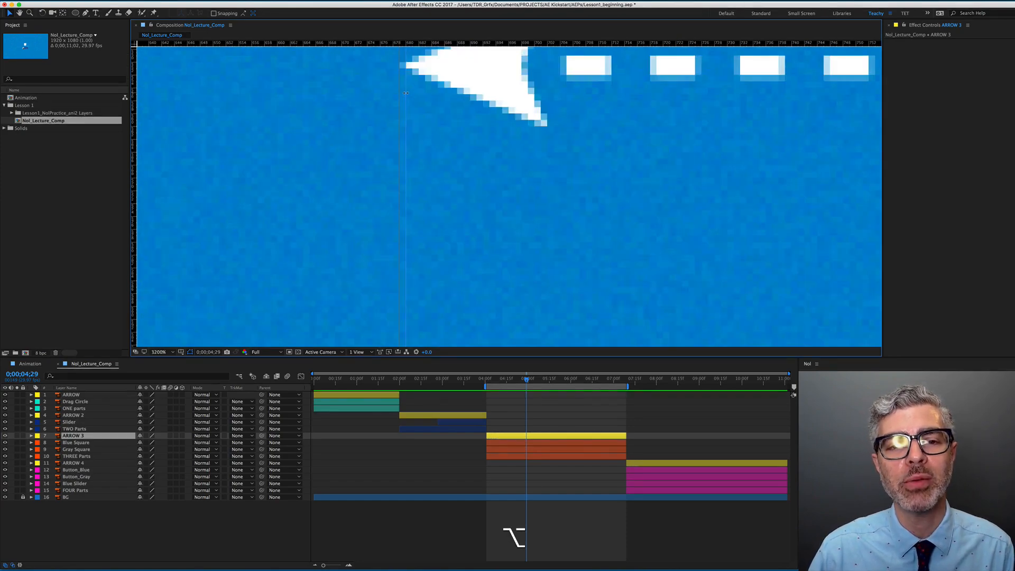
drag(447, 73, 474, 256)
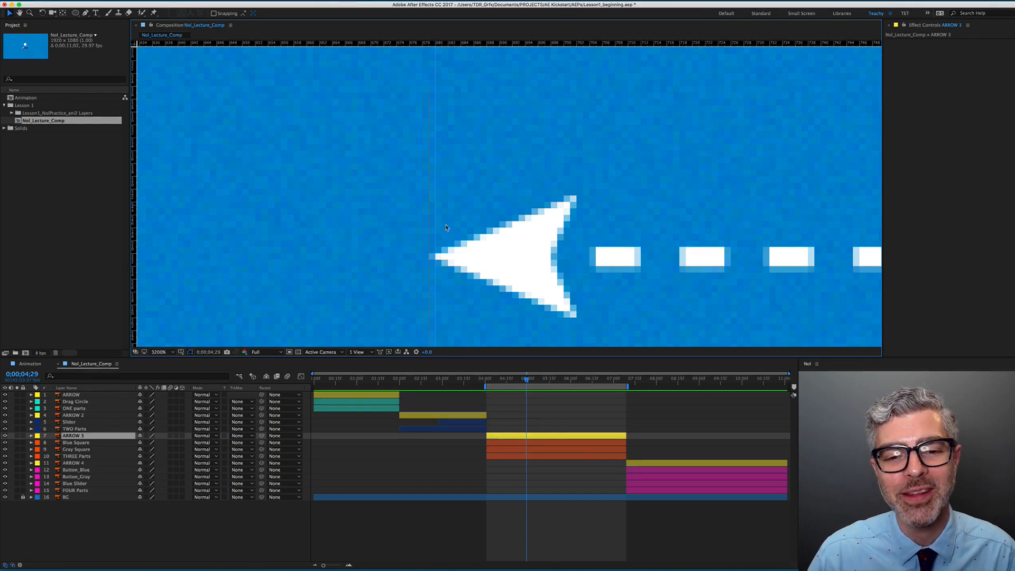
scroll(436, 258, down, 3)
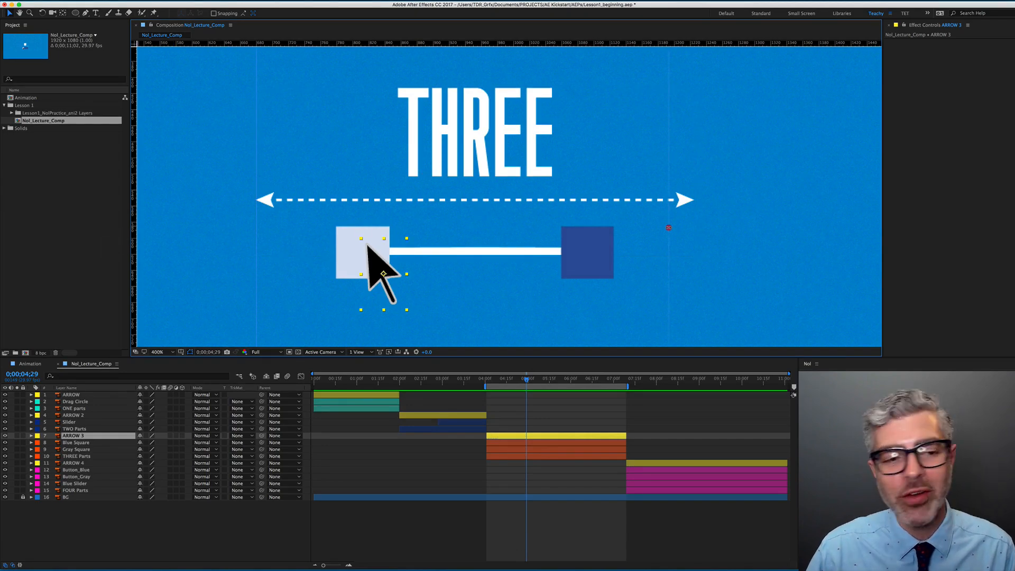
- Place a second vertical guide at the tip of the dashed line's right arrowhead
drag(667, 227, 769, 191)
drag(693, 196, 695, 199)
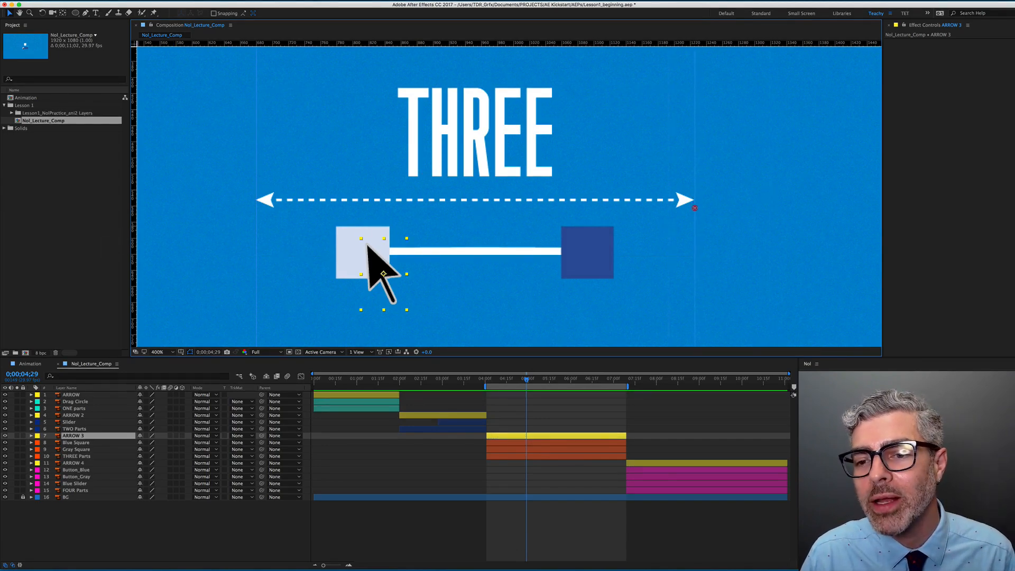
scroll(692, 209, up, 2)
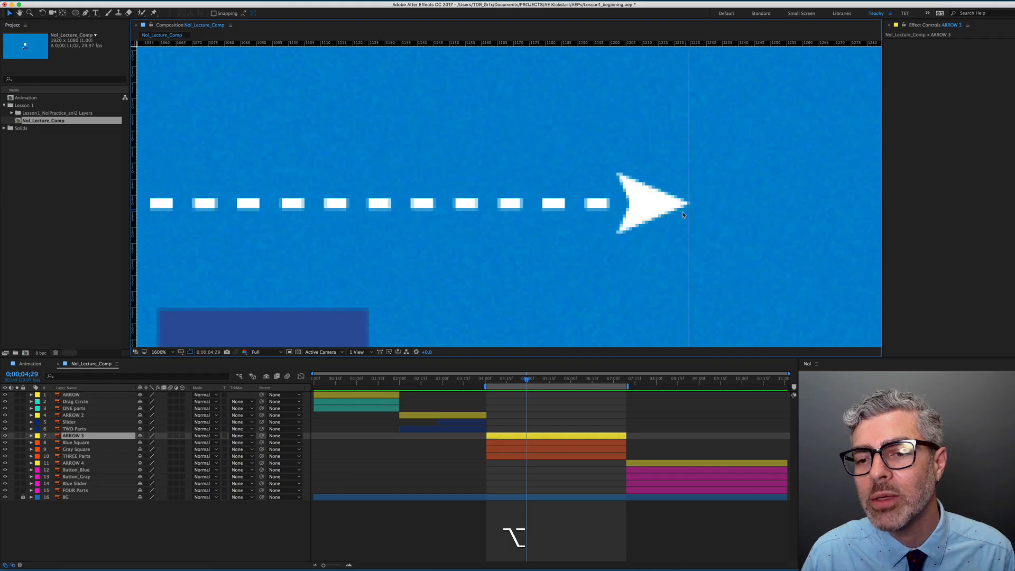
scroll(690, 217, down, 5)
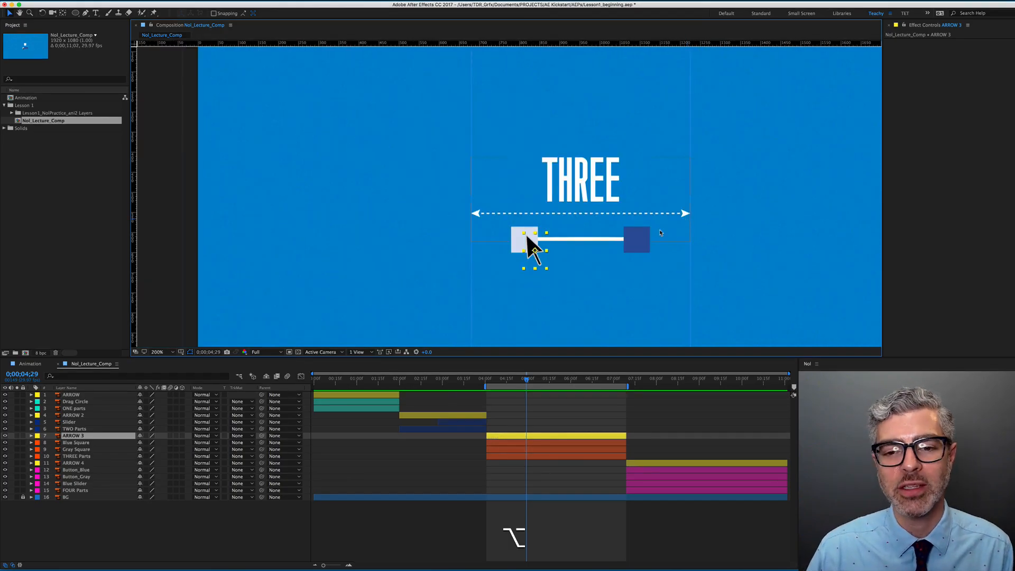
- Examine the composition's options for showing, snapping to, locking and clearing guides
key(space)
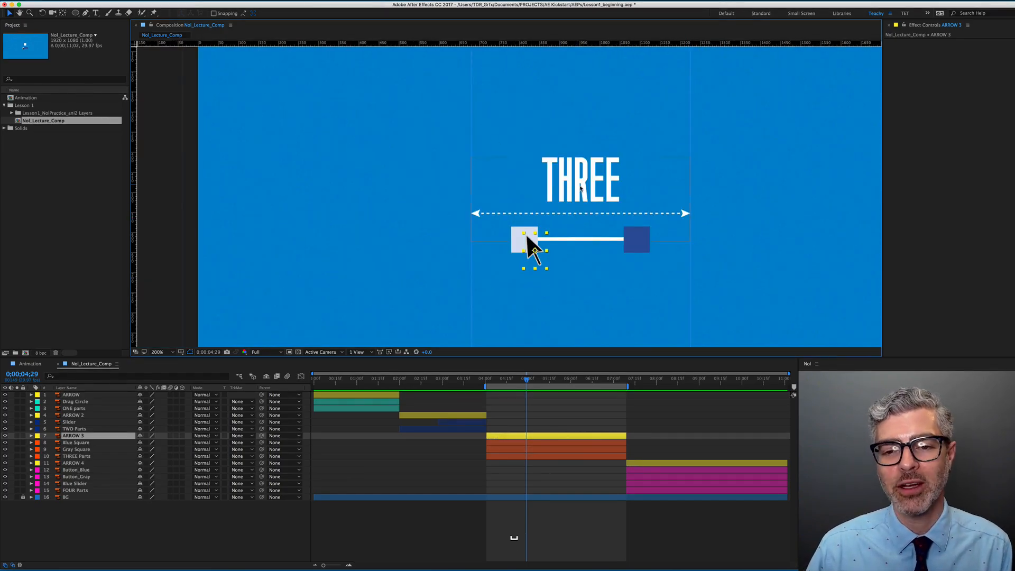
drag(580, 187, 545, 166)
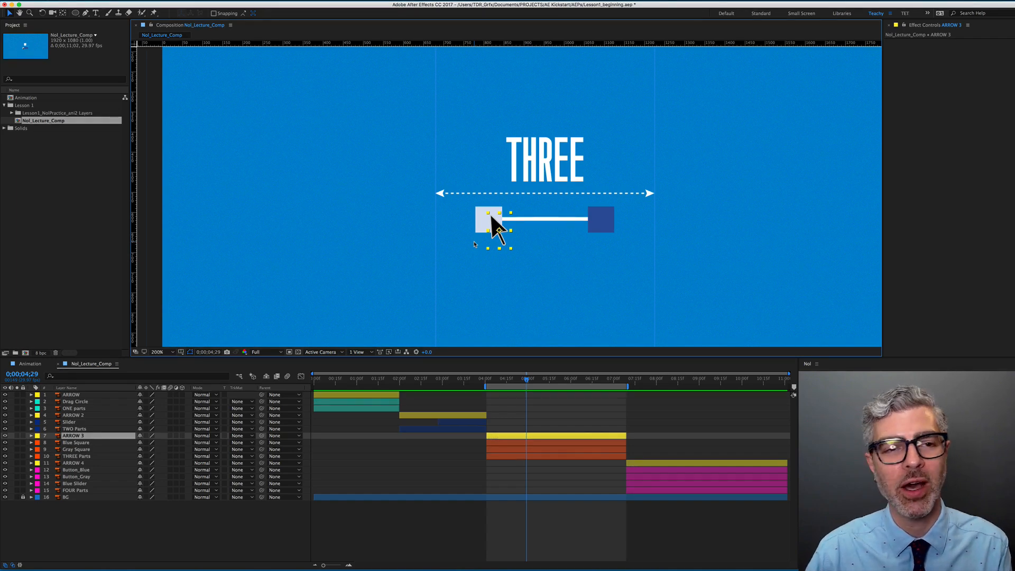
click(232, 0)
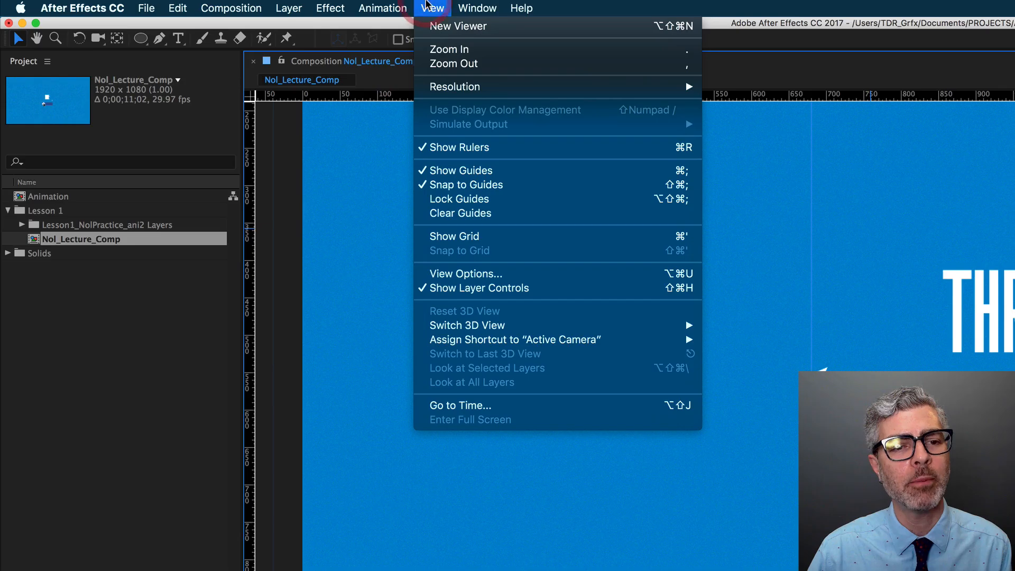
click(521, 186)
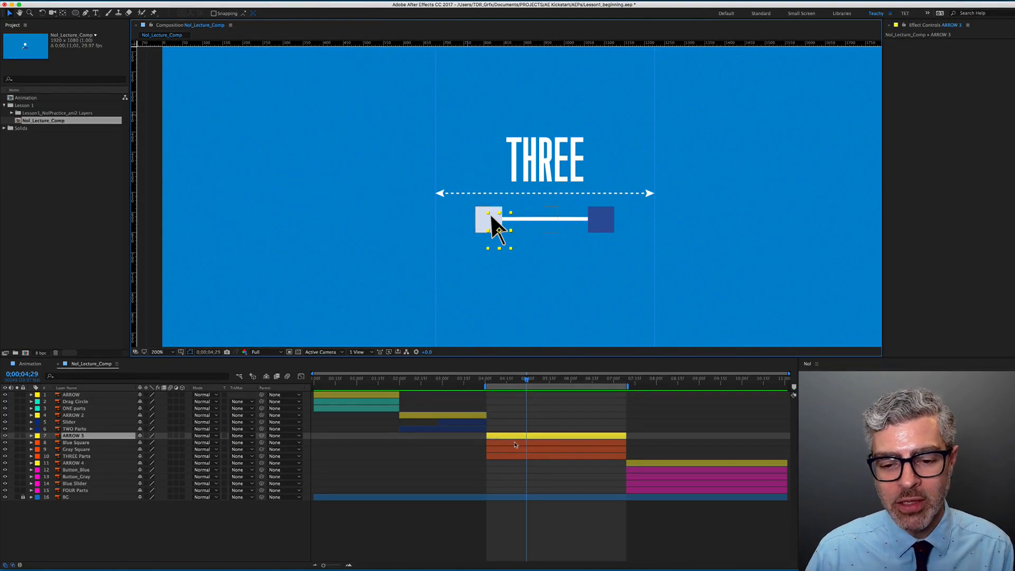
- Set a Position keyframe on ARROW 3 at 0;00;04;16, 15 frames after the layer starts, with the cursor over the gray square
drag(503, 380, 488, 380)
scroll(528, 276, down, 1)
drag(552, 271, 529, 229)
drag(488, 380, 486, 382)
key(shift+Page_Down)
key(Page_Down)
key(Page_Down)
key(Page_Down)
key(Page_Down)
key(Page_Down)
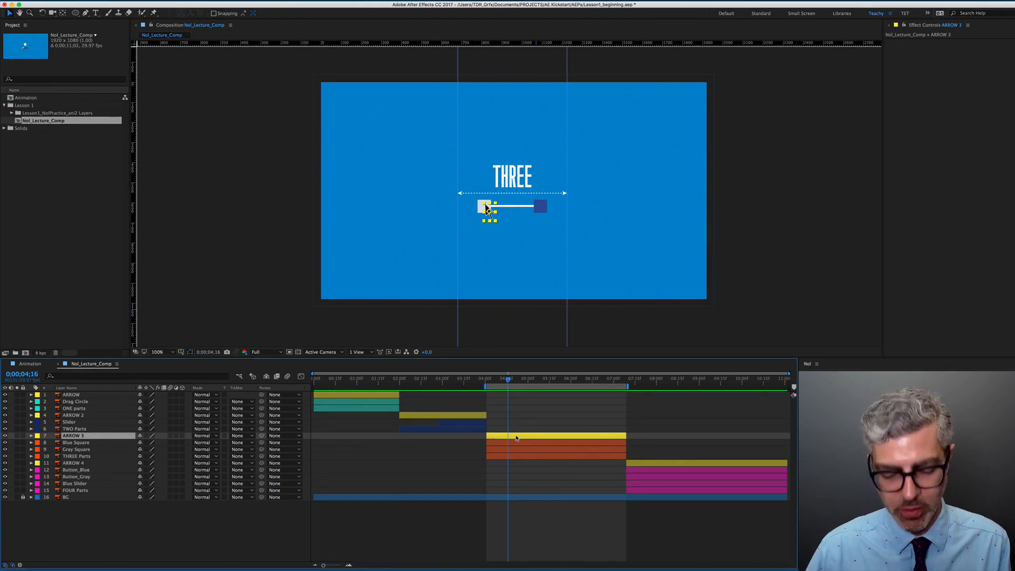
key(p)
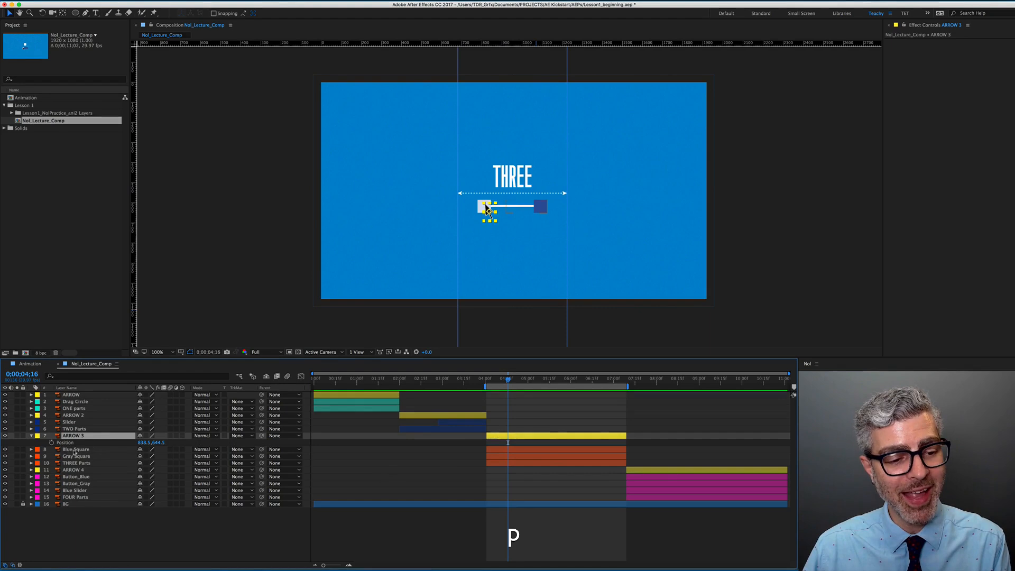
click(52, 443)
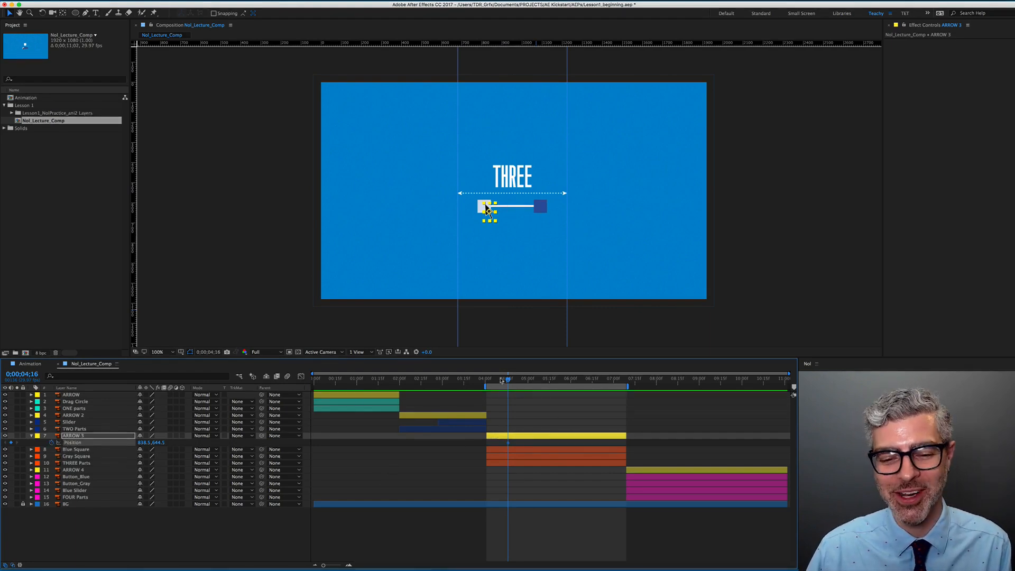
- Start ARROW 3 off the composition's left edge at 0;00;04;01 and copy its 0;00;04;16 Position keyframe to 0;00;04;19
drag(505, 382, 487, 381)
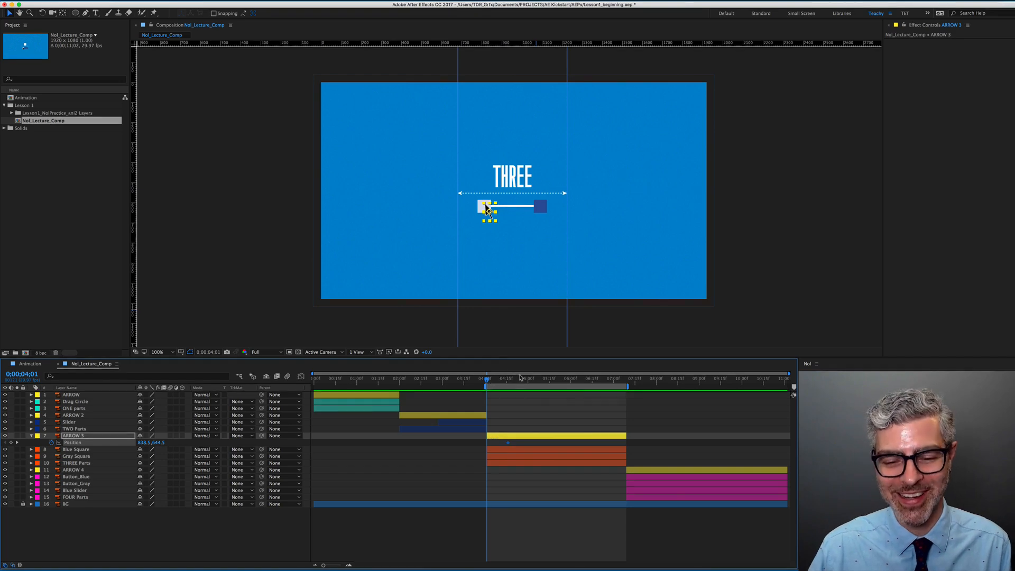
drag(487, 208, 295, 228)
mouse_move(505, 380)
mouse_down()
mouse_move(493, 381)
mouse_move(510, 381)
mouse_up()
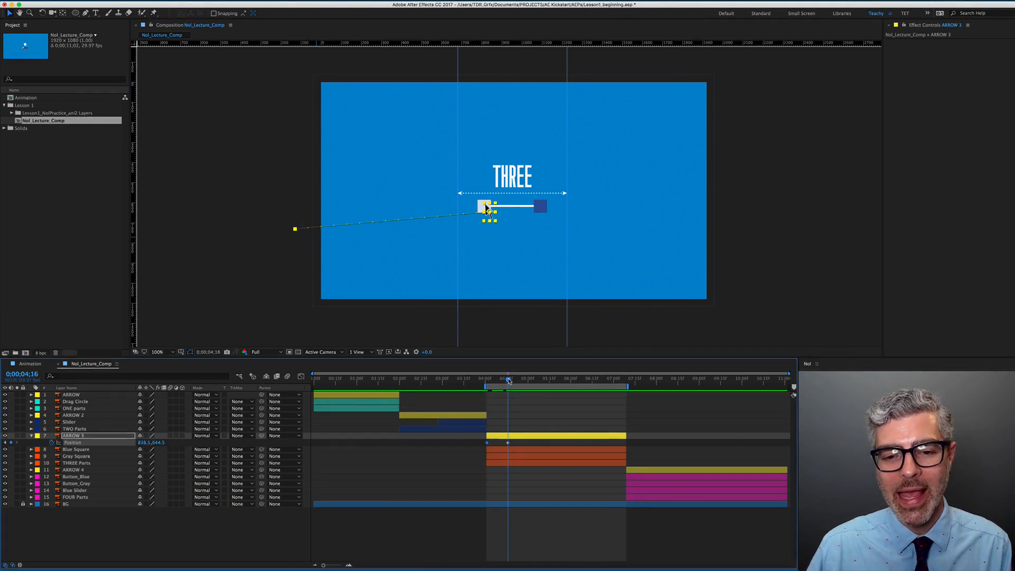
drag(509, 382, 512, 384)
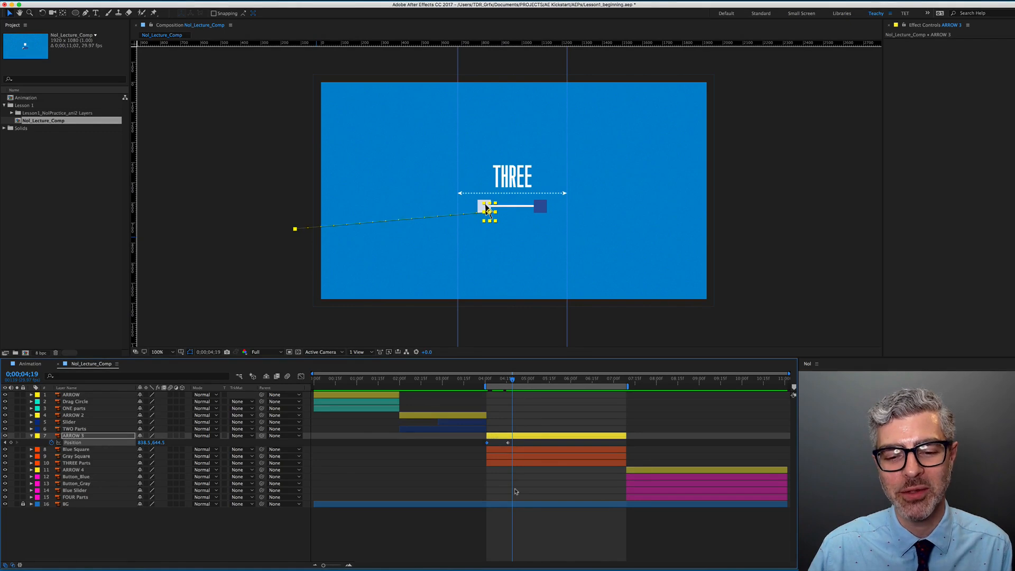
key(super+v)
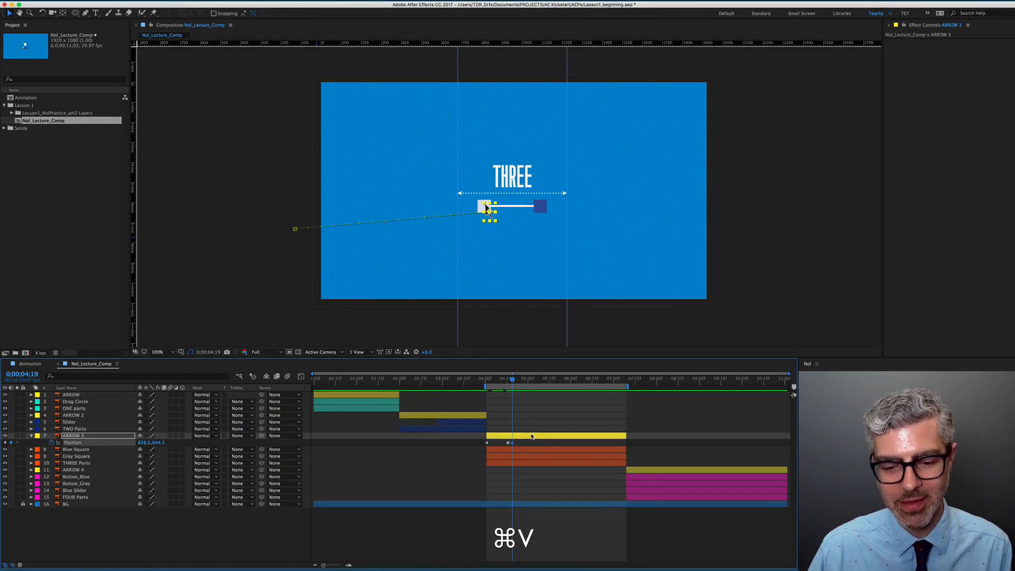
- Set a Position keyframe on the Gray Square layer at 0;00;04;19
click(520, 451)
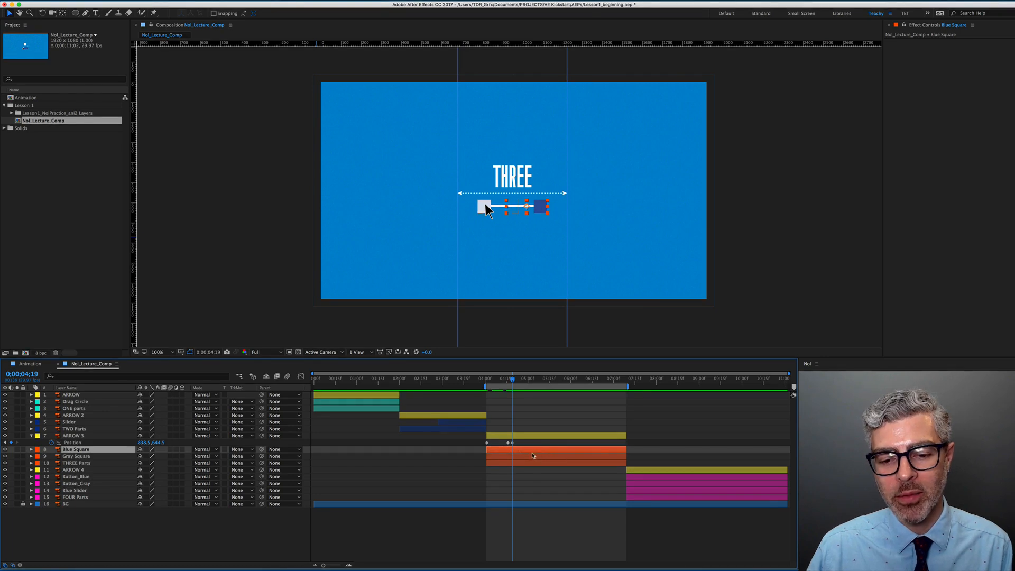
click(521, 457)
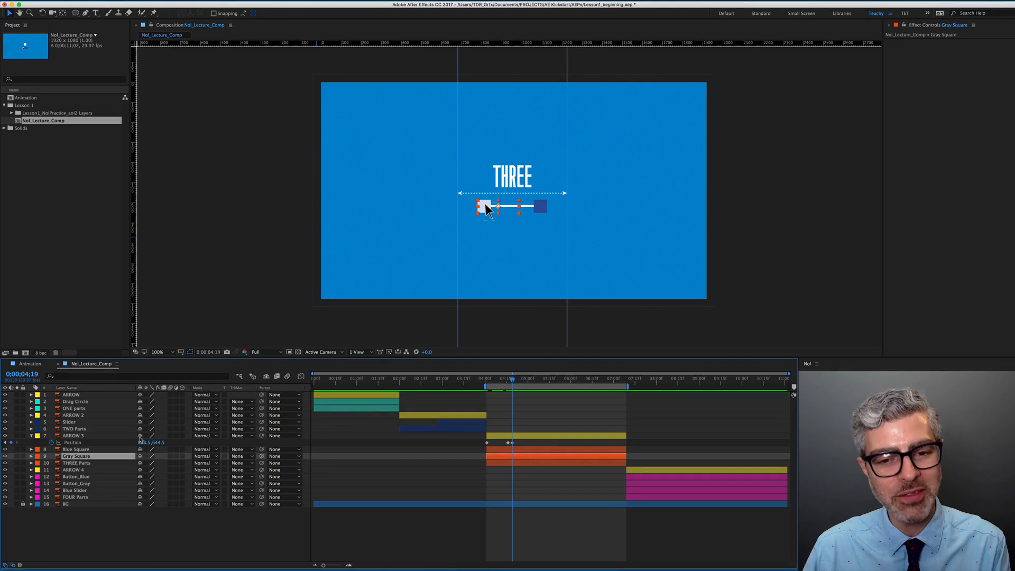
key(p)
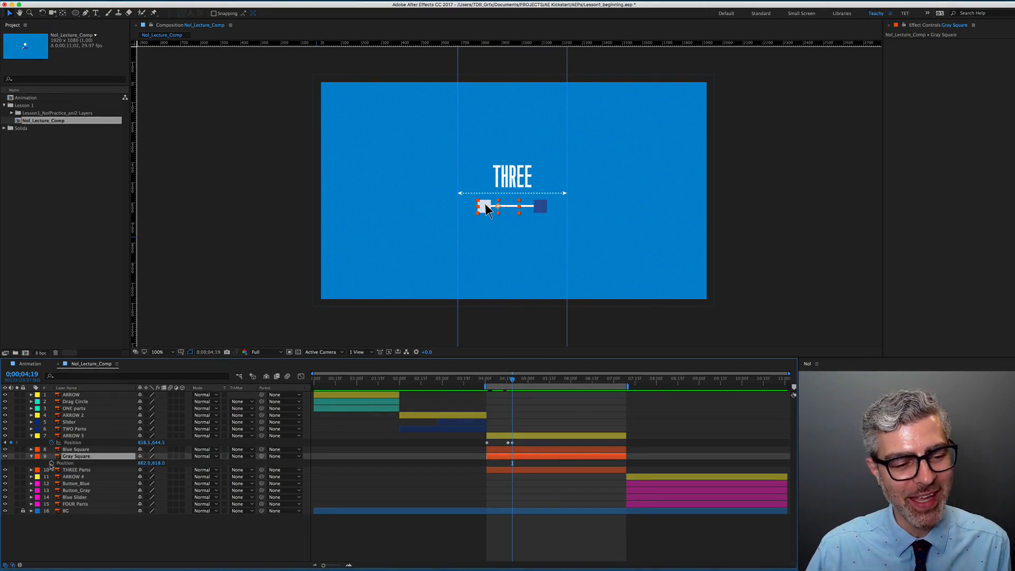
click(51, 463)
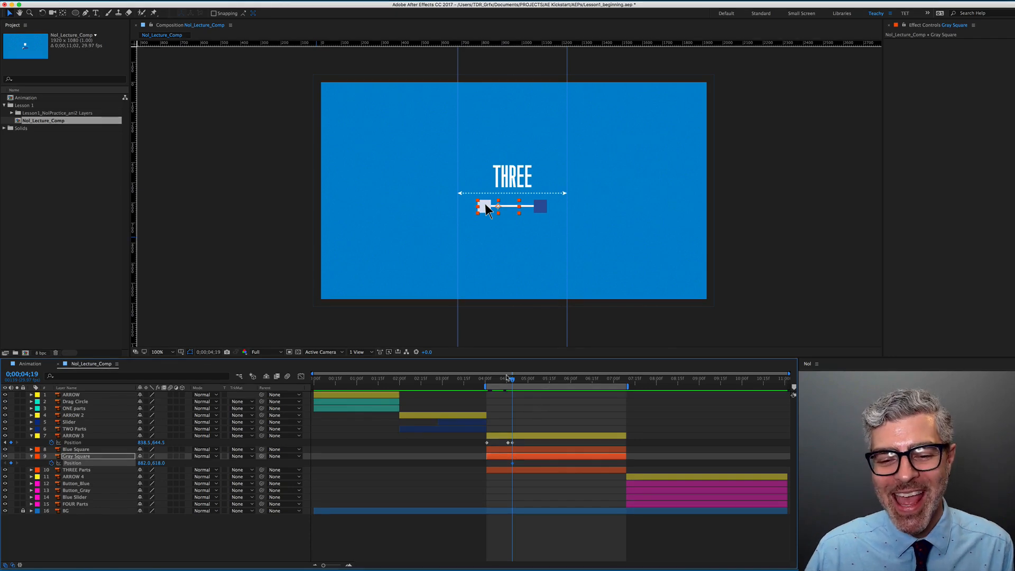
- At 0;00;05;02, move ARROW 3 and Gray Square together to the left until the square's left edge meets the left guide
drag(504, 383, 532, 381)
click(524, 458)
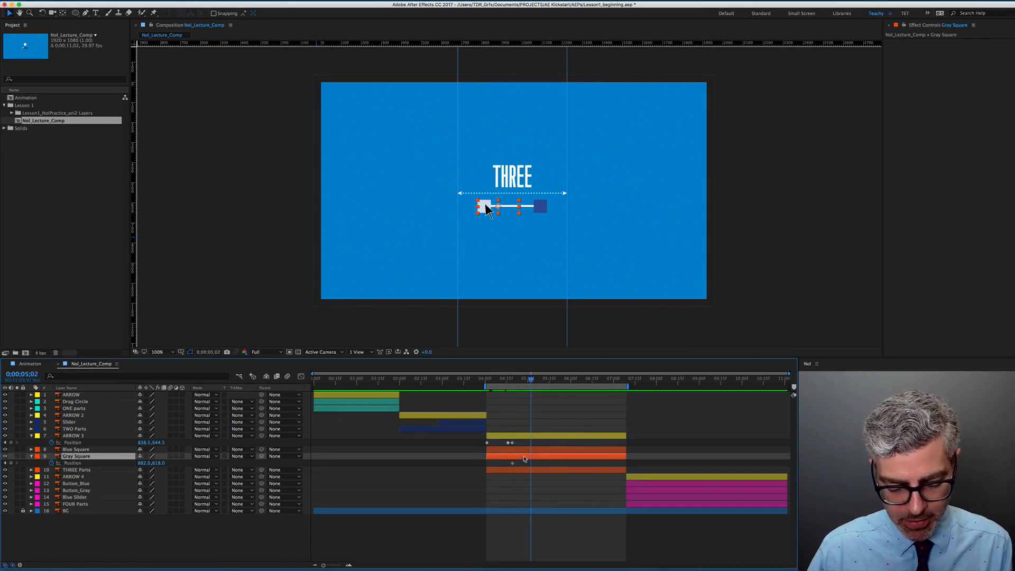
super+click(534, 438)
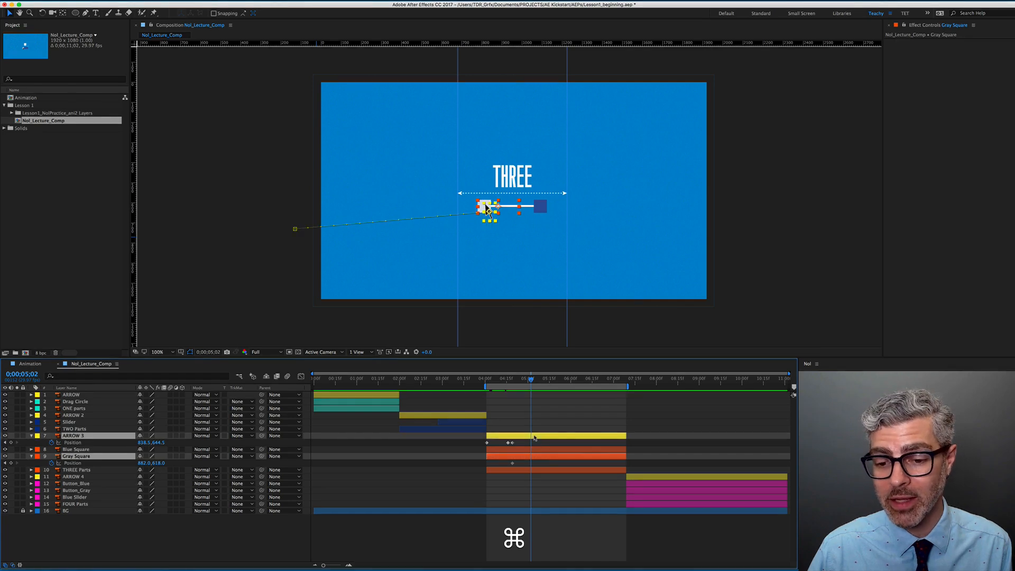
super+click(542, 451)
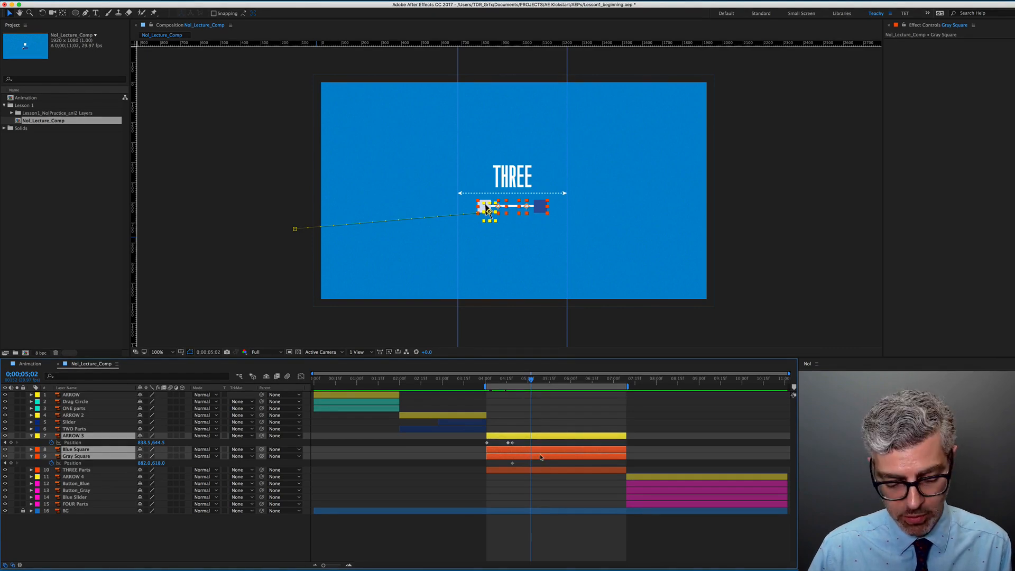
key(super)
super+click(540, 450)
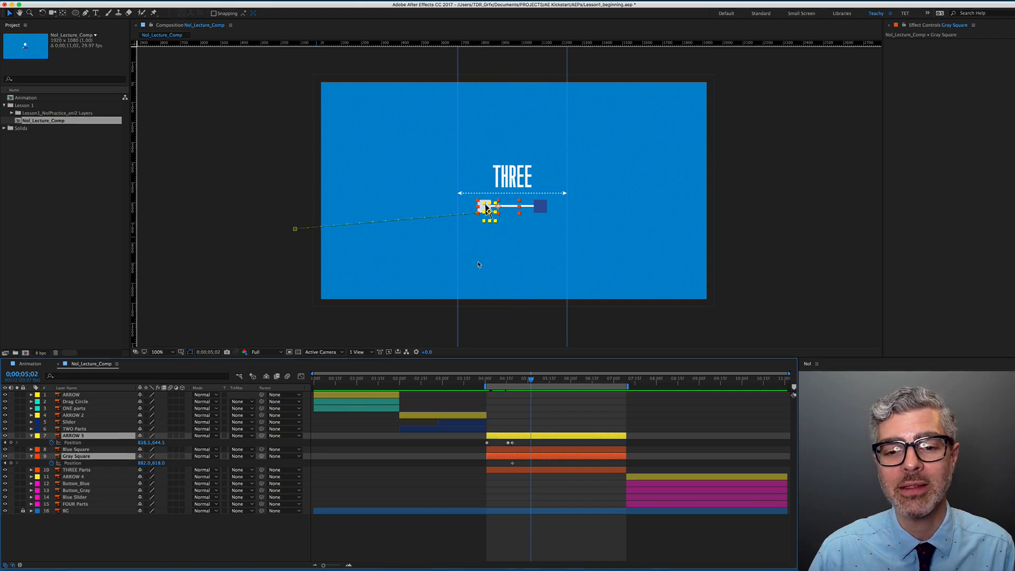
key(alt)
scroll(486, 207, up, 1)
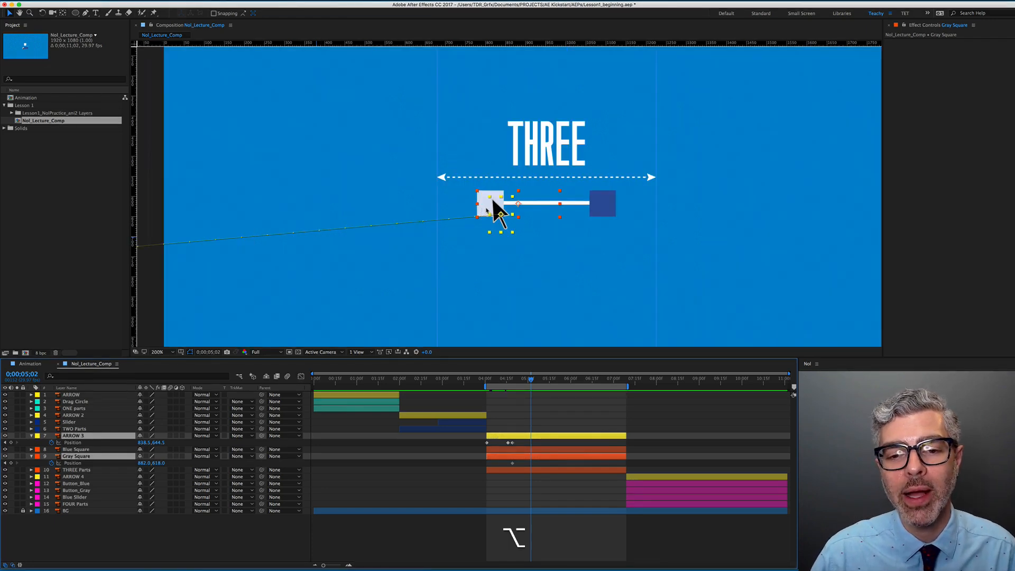
drag(484, 209, 444, 208)
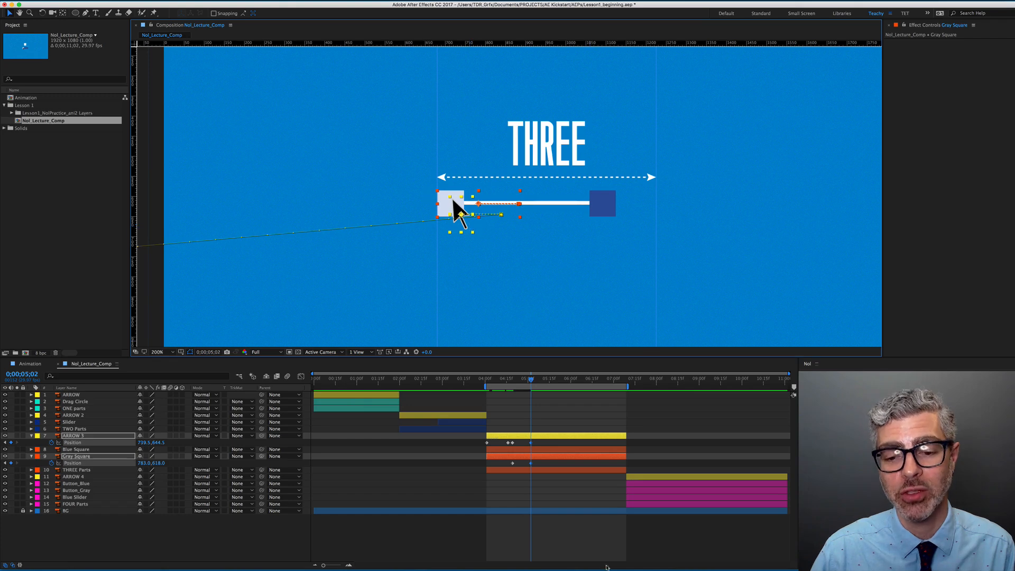
- Hold ARROW 3 at the left guide by copying its latest Position keyframe to 0;00;05;08
mouse_move(531, 379)
mouse_down()
mouse_move(510, 378)
mouse_move(540, 378)
mouse_up()
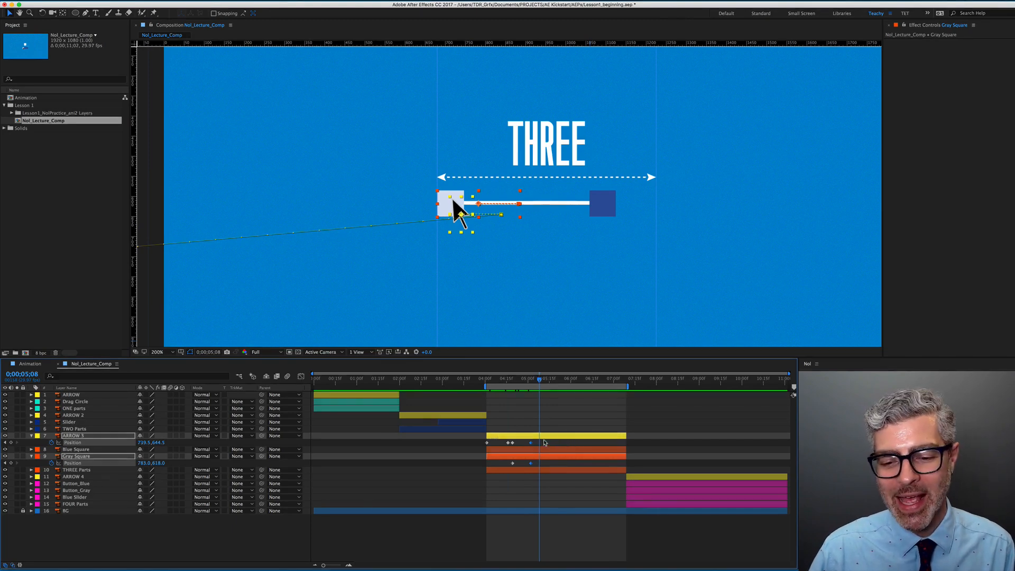
click(505, 433)
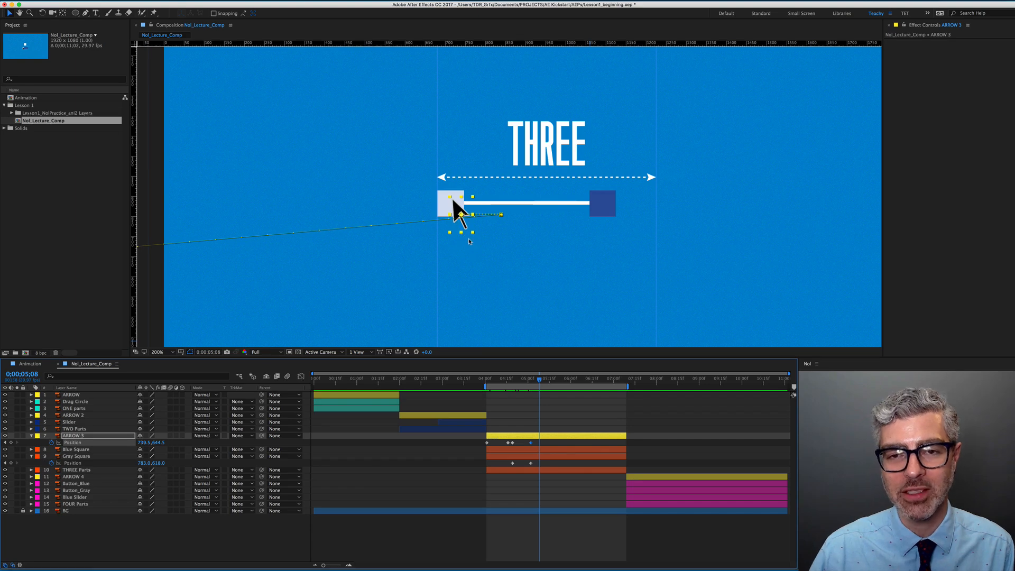
key(super+v)
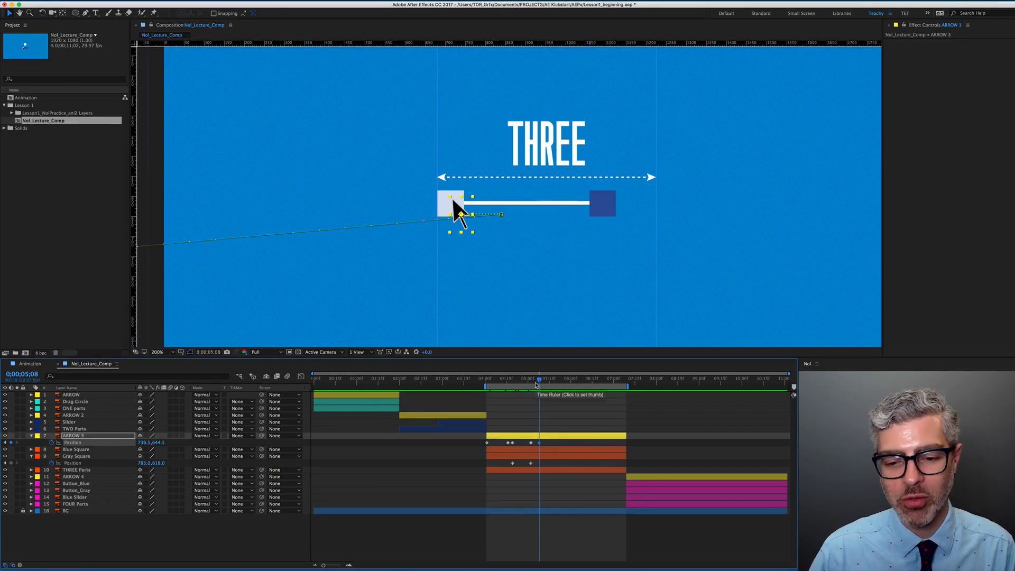
- Move ARROW 3 onto the blue square at 0;00;05;20 and copy that Position keyframe to 0;00;05;23 as a hold
drag(540, 379, 555, 380)
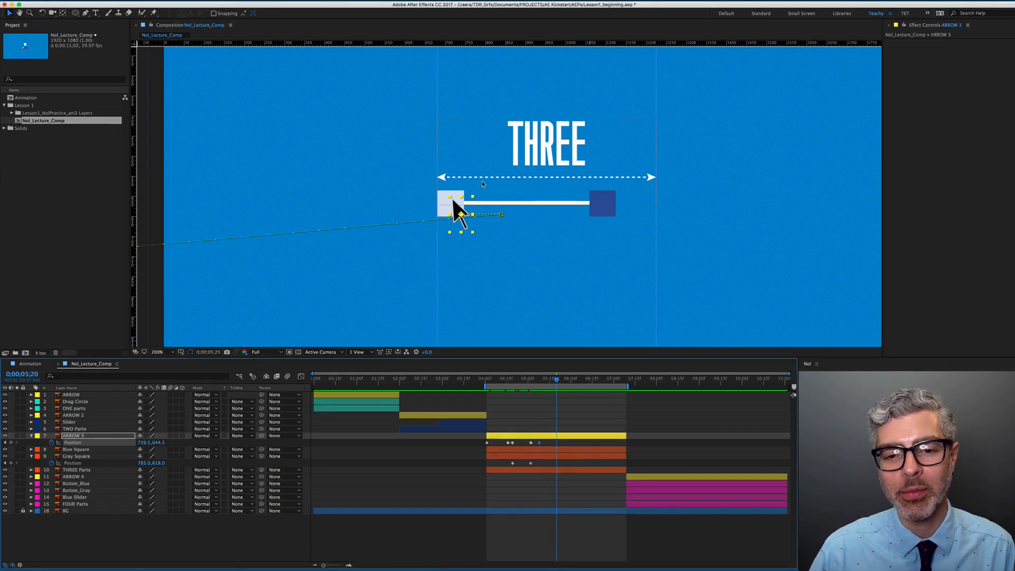
drag(453, 200, 607, 204)
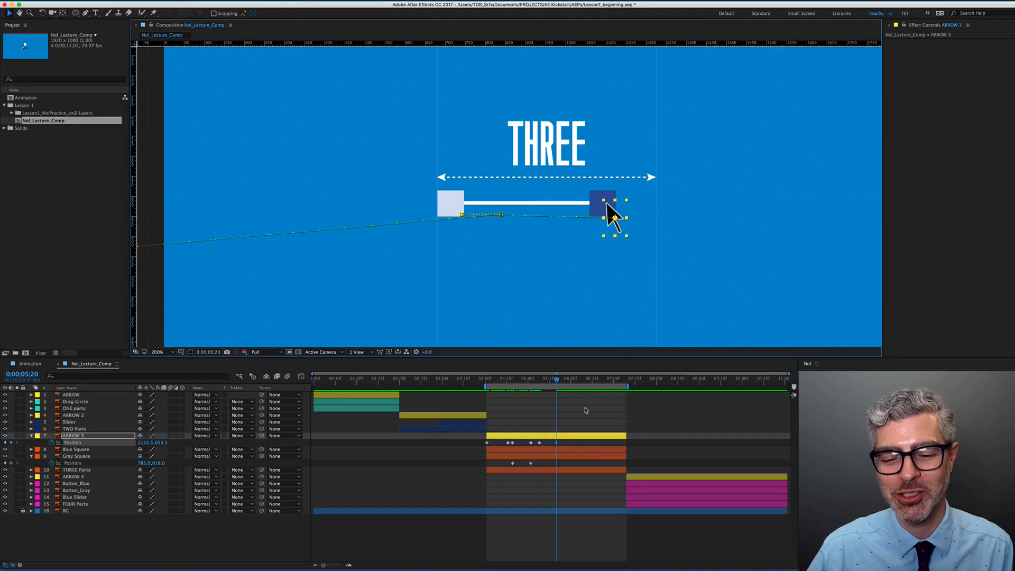
mouse_move(557, 380)
mouse_down()
mouse_move(541, 380)
mouse_move(564, 383)
mouse_up()
click(558, 442)
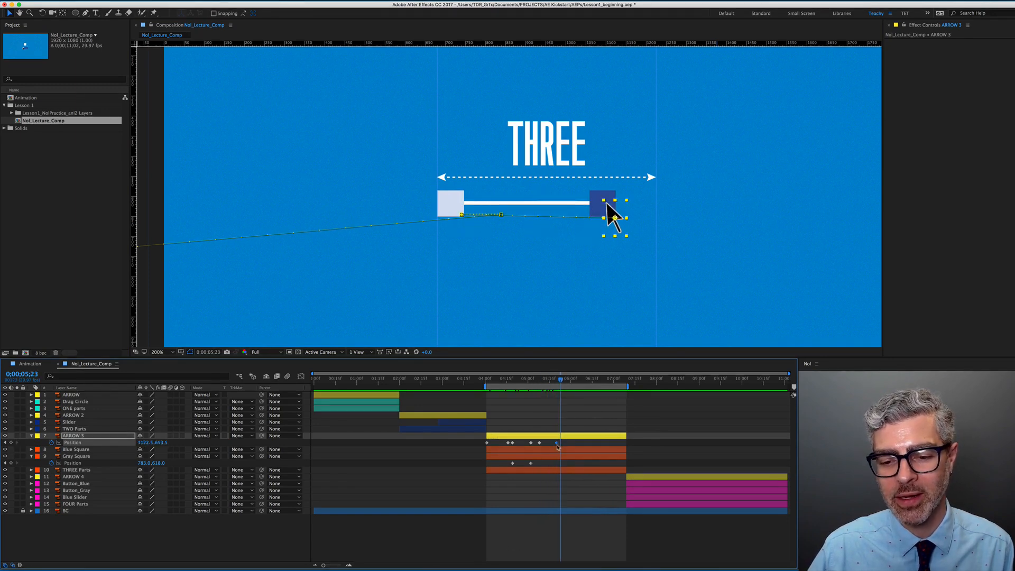
key(super+c)
key(super+v)
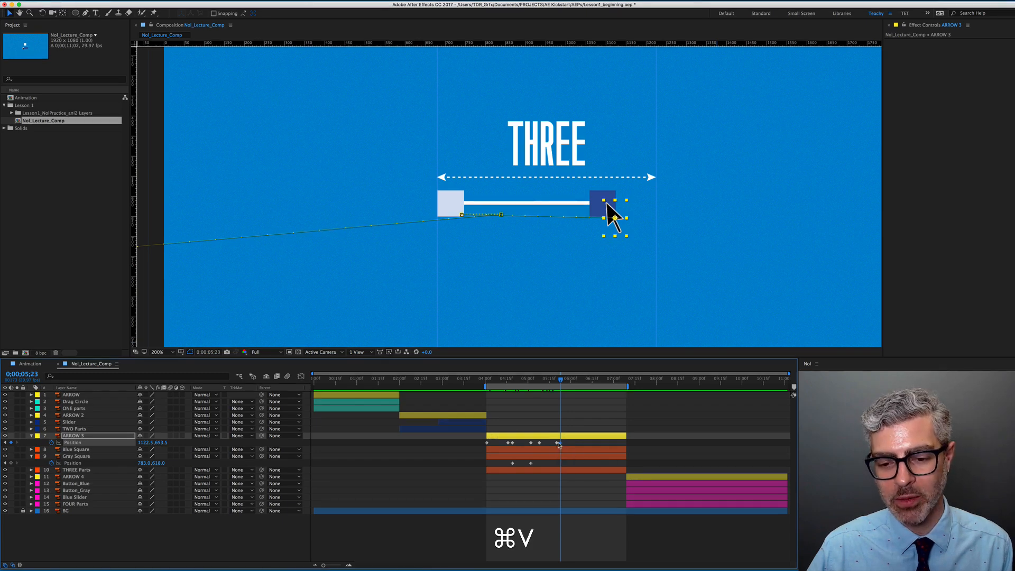
- Set a Position keyframe on the Blue Square layer at 0;00;05;23
click(569, 451)
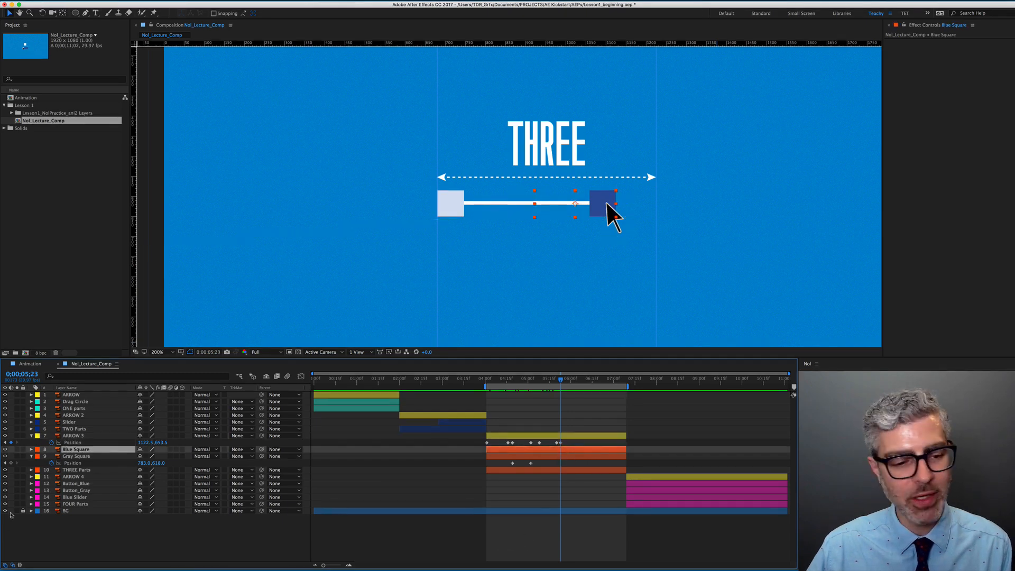
key(p)
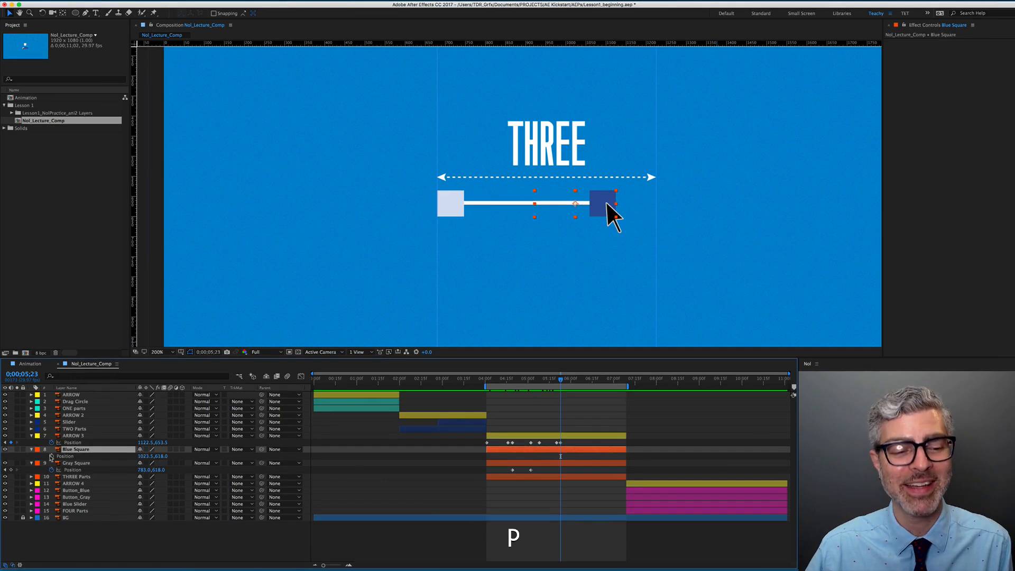
click(52, 456)
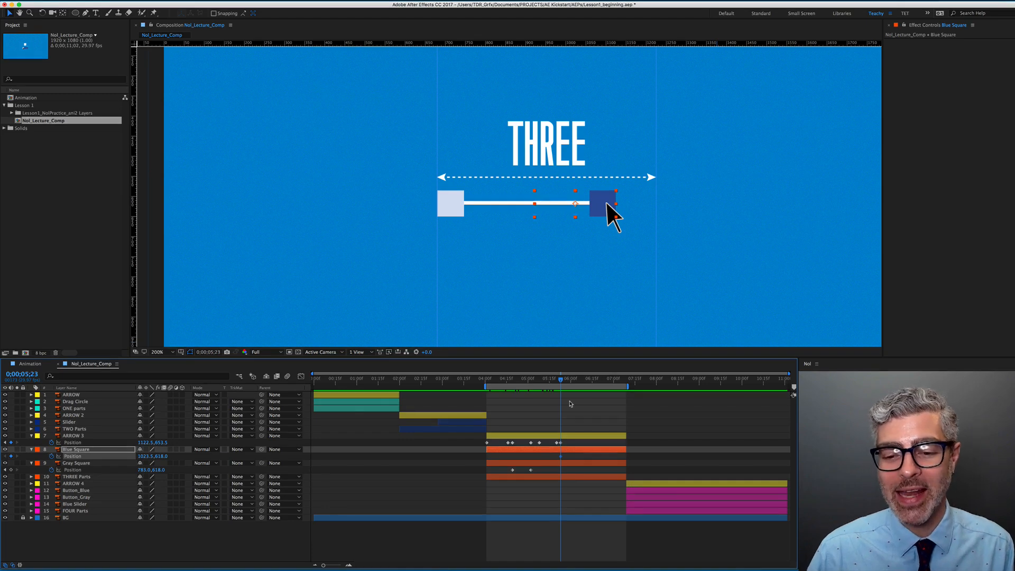
- At 0;00;06;09, move ARROW 3 and Blue Square together to the right until the square's right edge meets the right guide
drag(561, 375, 584, 374)
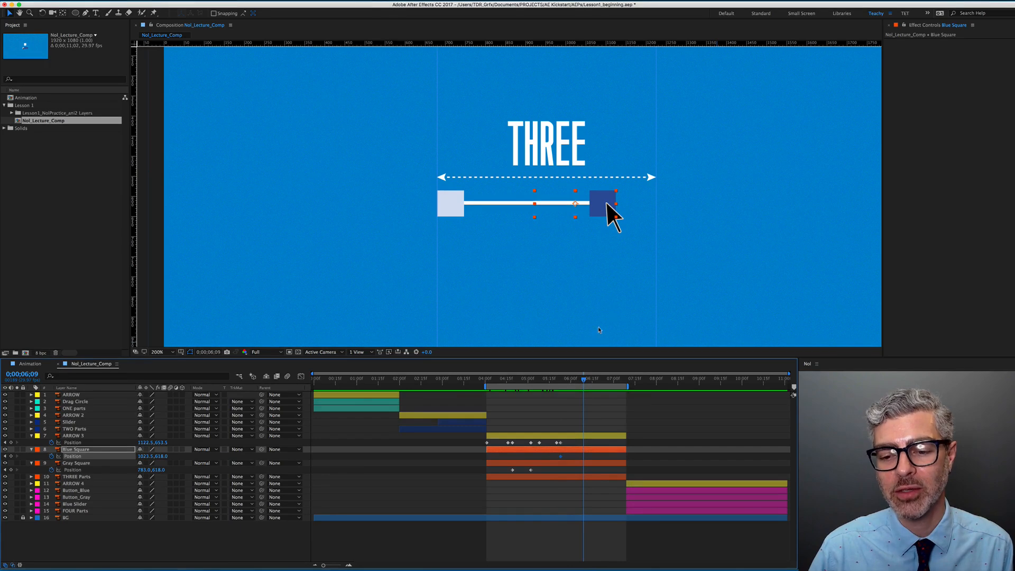
click(594, 449)
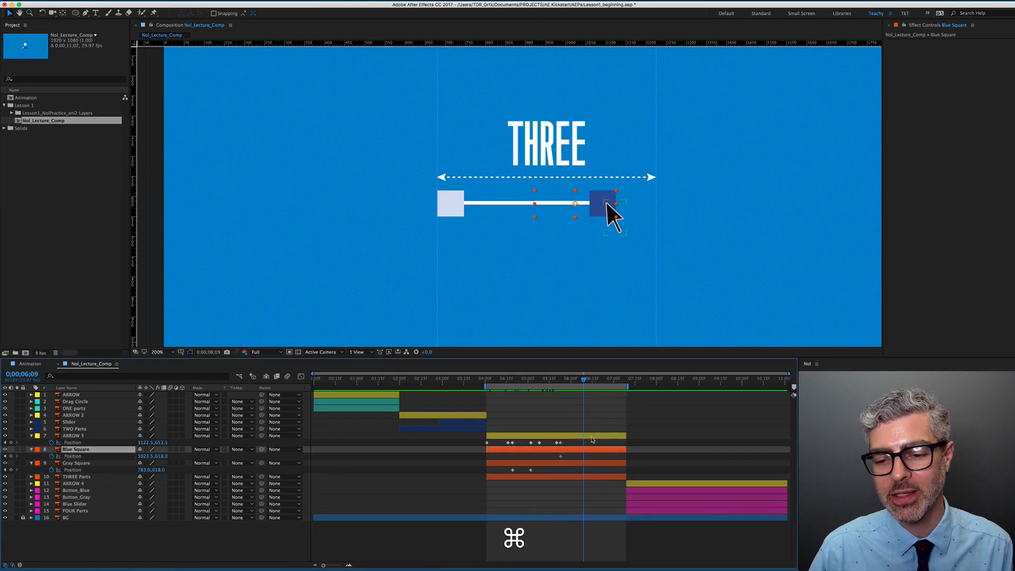
super+click(591, 437)
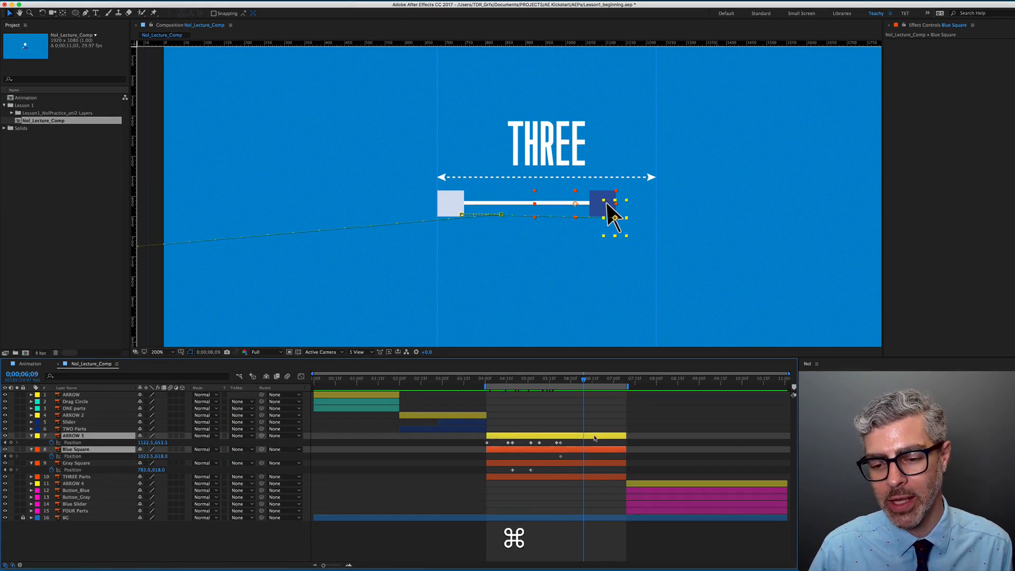
drag(607, 202, 645, 203)
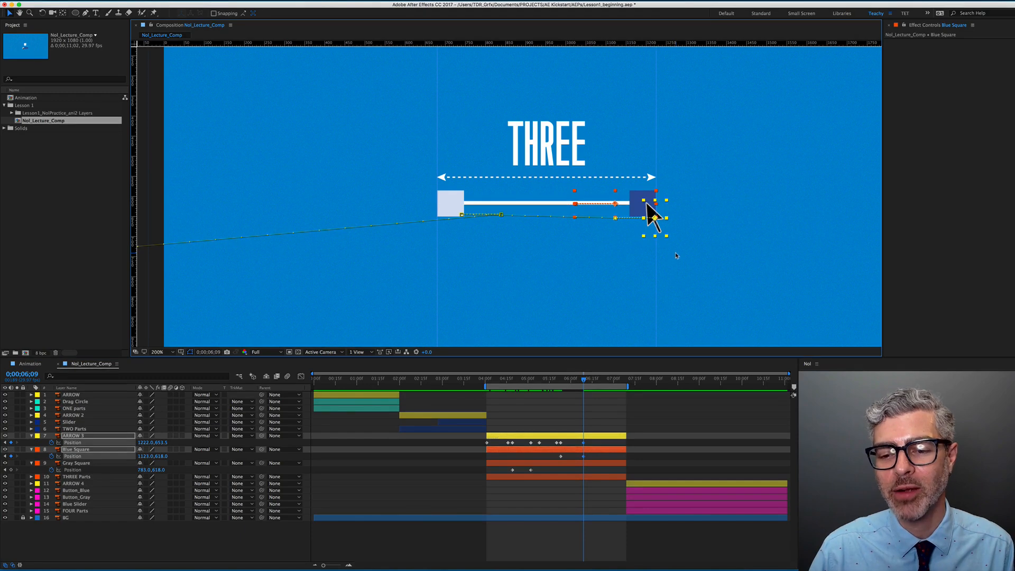
- Hold ARROW 3 at the right guide by copying its latest Position keyframe to 0;00;06;13
drag(584, 380, 591, 381)
click(589, 447)
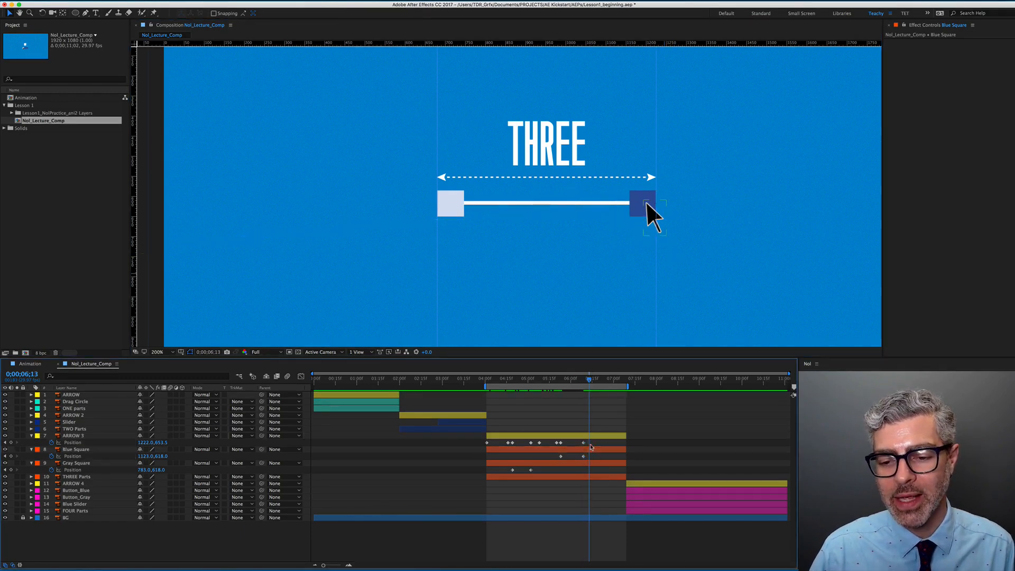
click(583, 443)
key(super+c)
key(super+v)
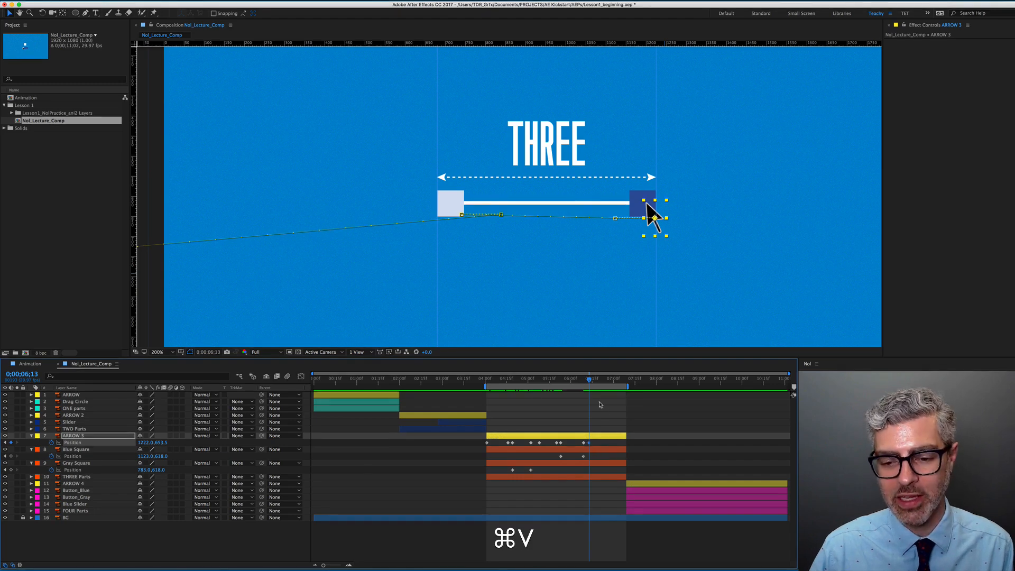
- Hide the guides and, at ARROW 3's out point (0;00;07;08), move the arrow off the right side of the frame
key(o)
scroll(642, 259, down, 2)
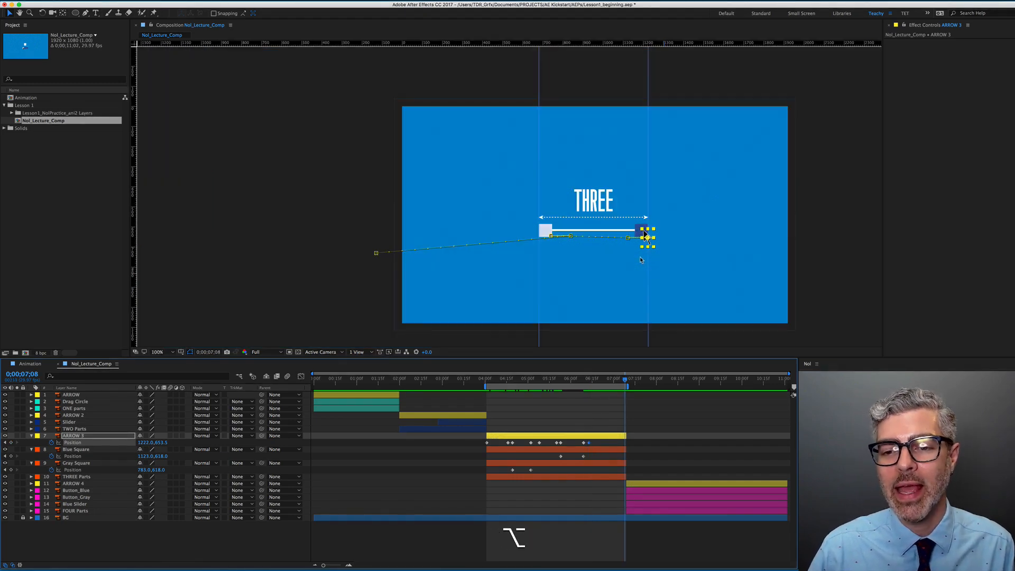
key(super+z)
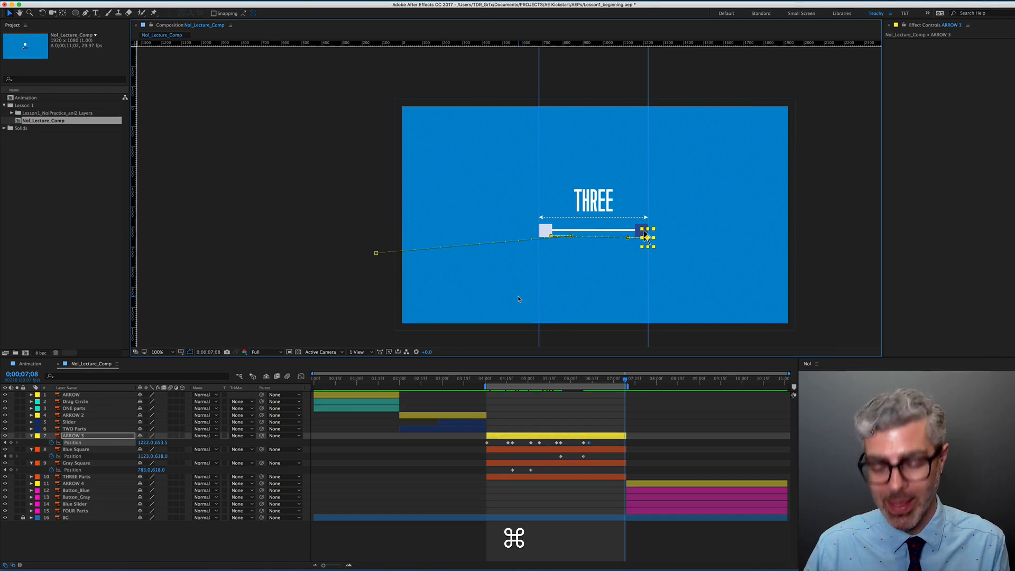
key(super+semicolon)
key(super+semicolon)
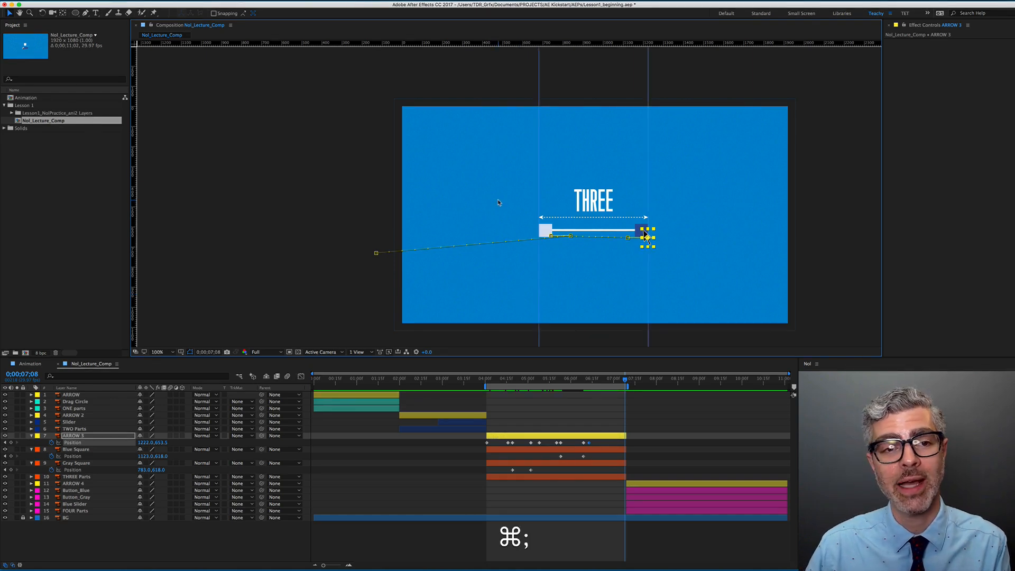
key(super+semicolon)
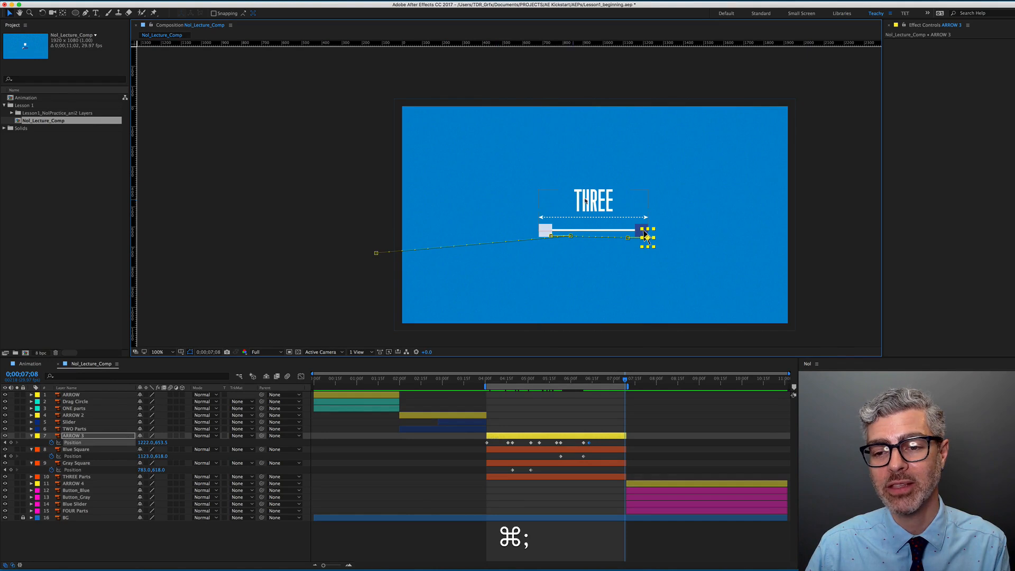
drag(646, 238, 814, 252)
drag(691, 201, 570, 189)
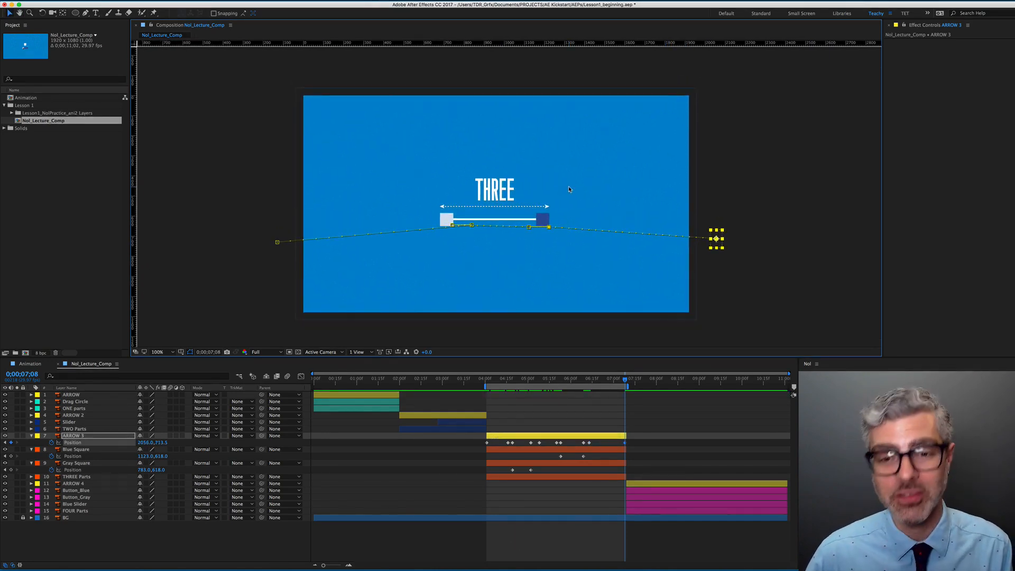
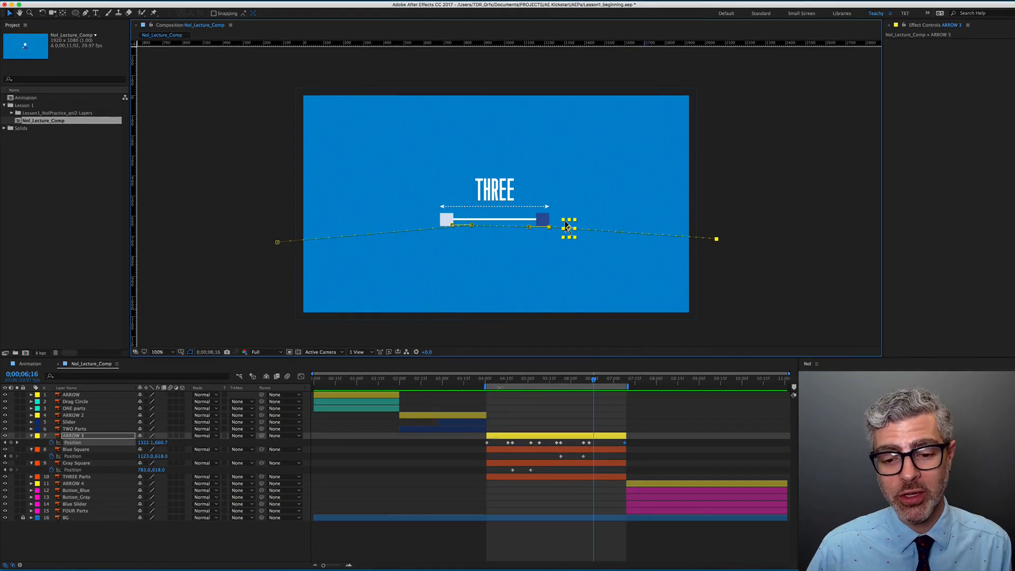
- Shift the ARROW 3 and Gray Square Position keyframes that start the gray square's drag a few frames later
drag(498, 382, 506, 382)
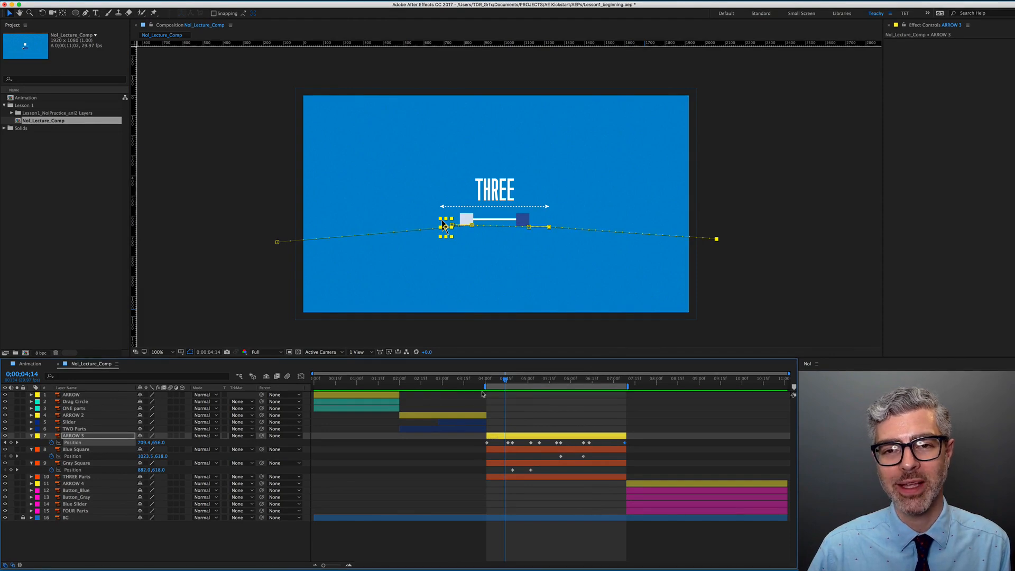
scroll(503, 456, up, 3)
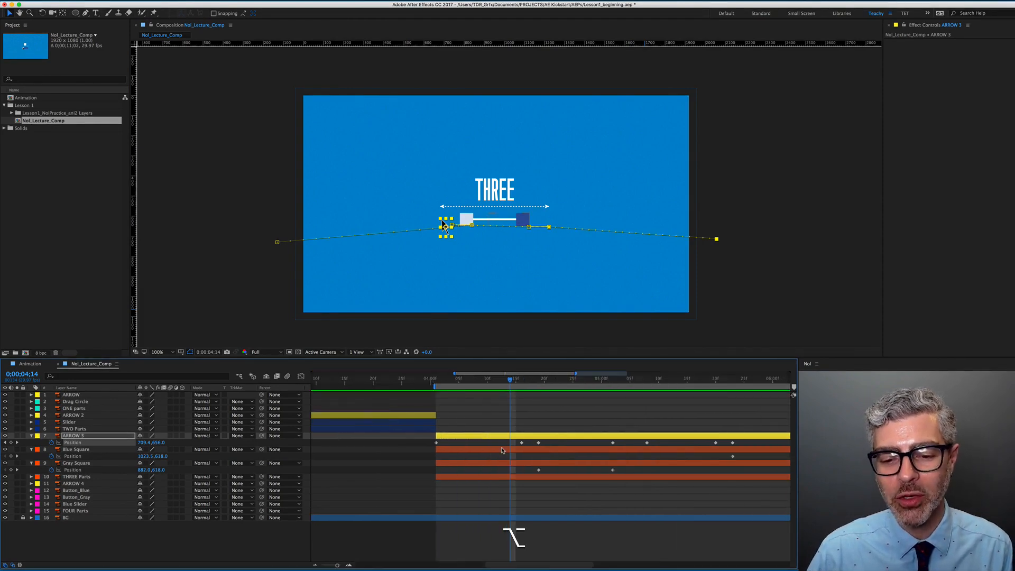
key(alt+0)
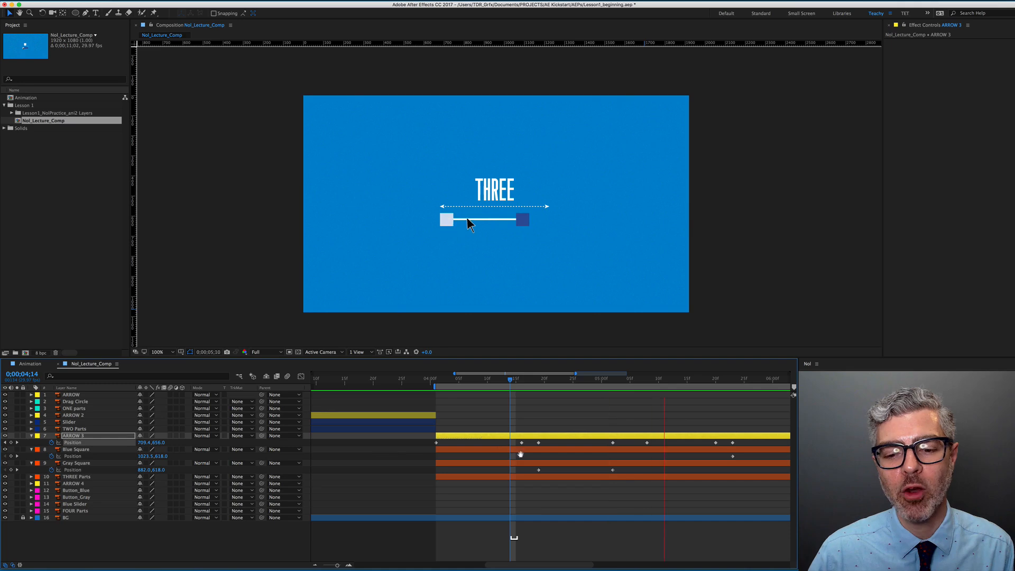
scroll(542, 447, down, 3)
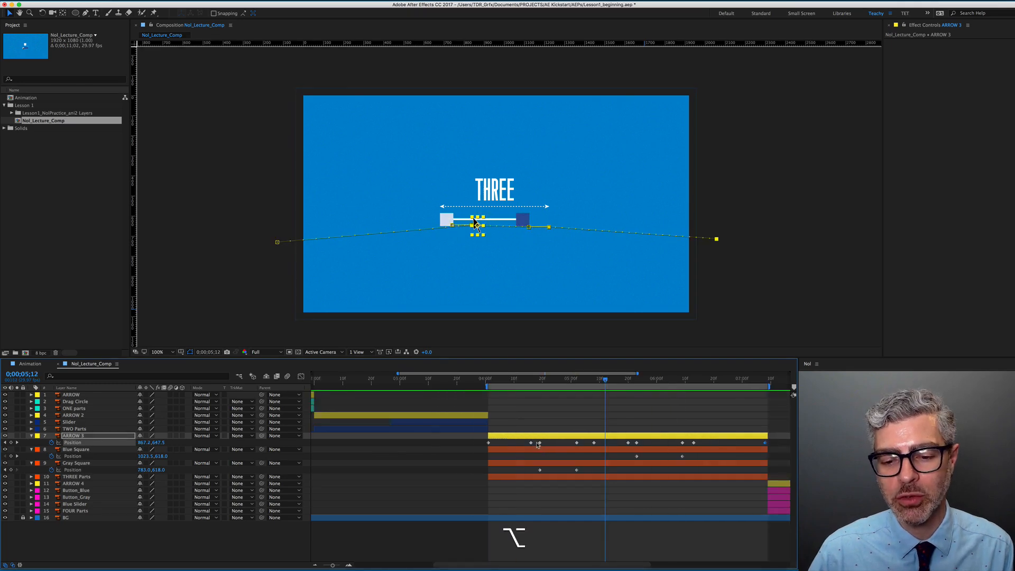
shift+click(540, 470)
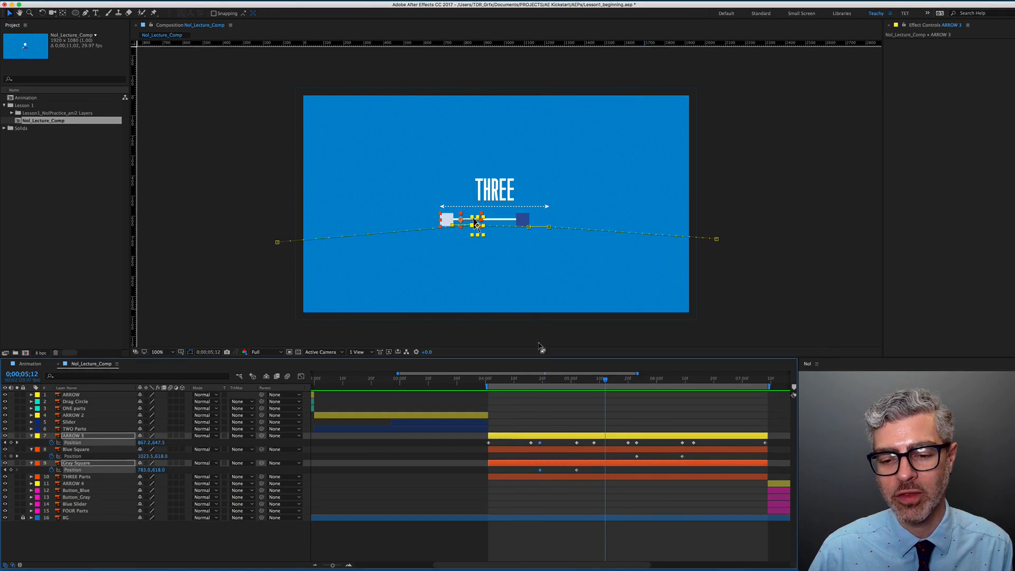
drag(540, 383, 551, 383)
drag(540, 443, 551, 444)
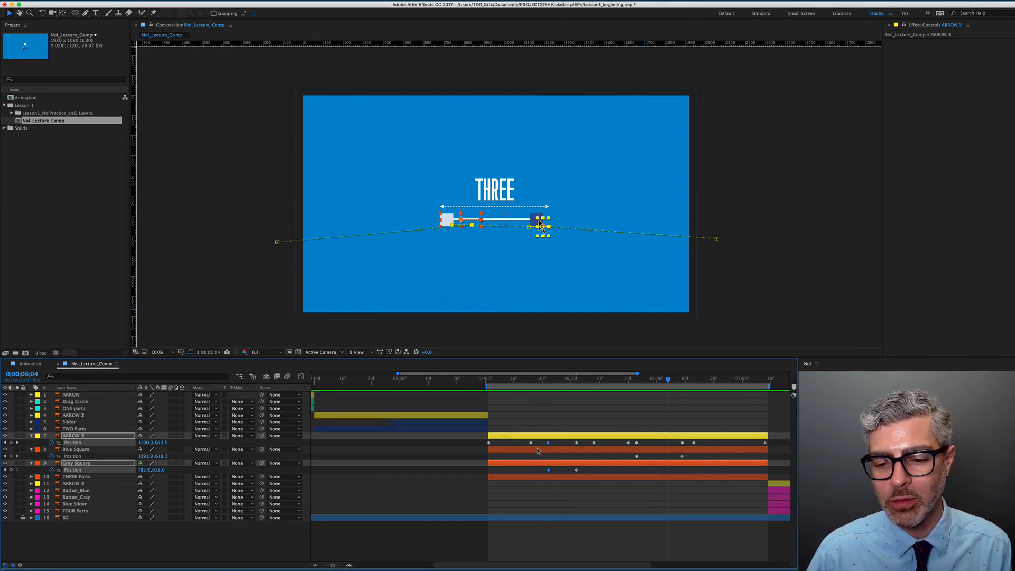
- Shift both Blue Square Position keyframes, ARROW 3's matching keyframes and its following hold a few frames later, and check the motion
drag(633, 441, 690, 442)
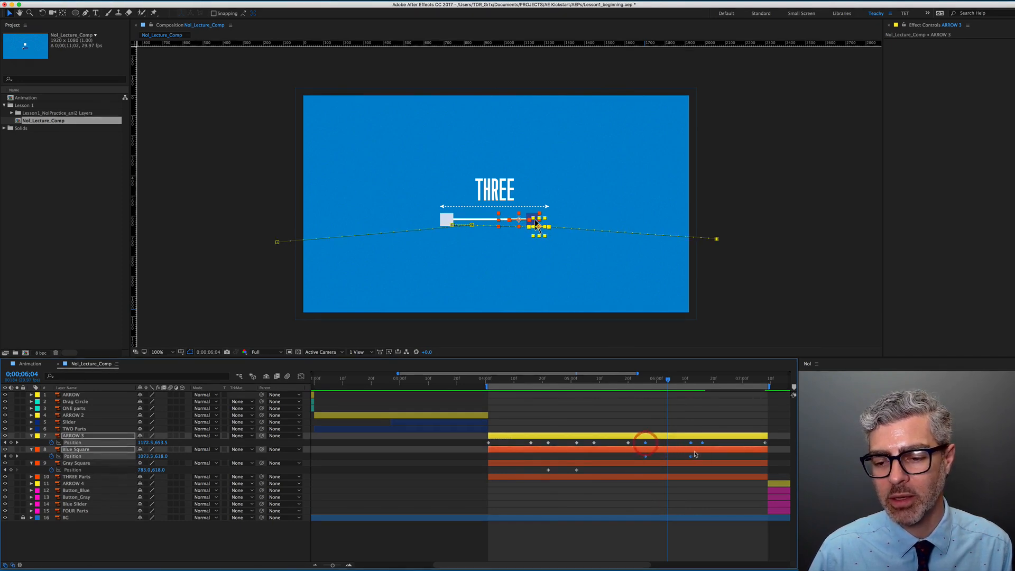
drag(668, 379, 688, 402)
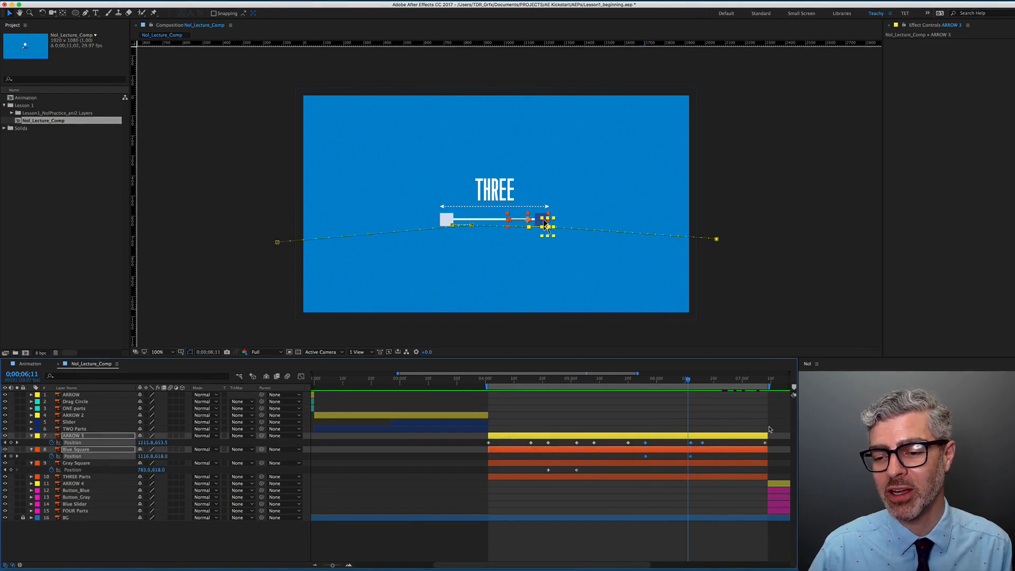
drag(744, 379, 620, 380)
- Lengthen ARROW 3's pause at the dashed line's right end by moving its hold keyframe slightly later, and preview the section
key(space)
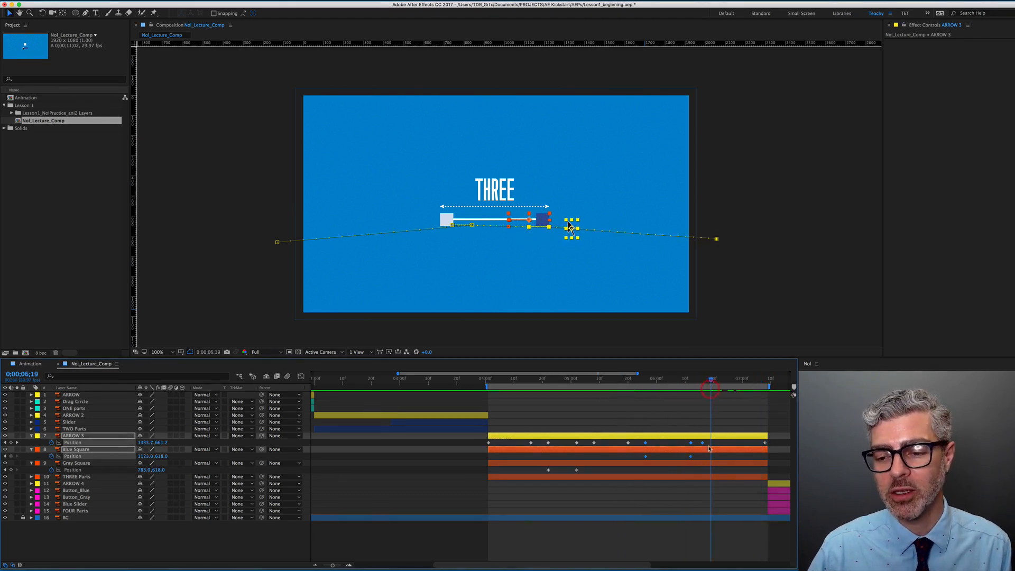
click(706, 446)
drag(703, 443, 709, 443)
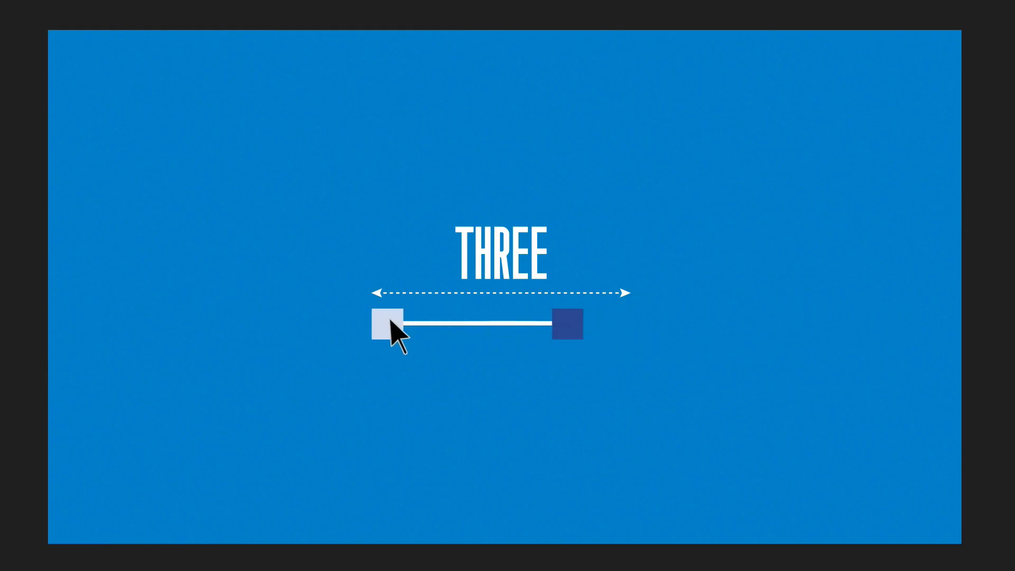
key(space)
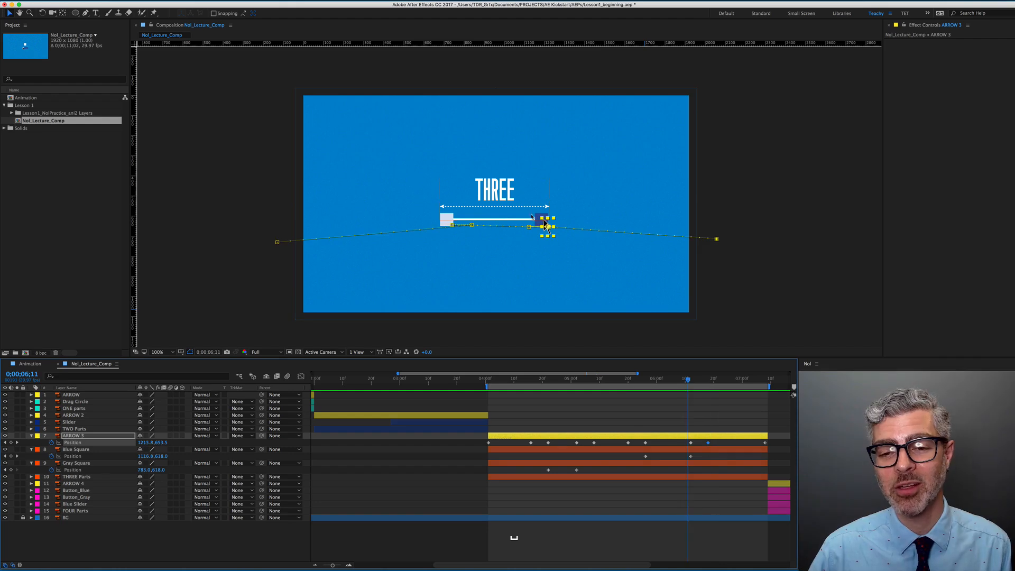
- Shorten the blue square's drag by moving the ARROW 3 and Blue Square end keyframes and the arrow's hold a few frames earlier
drag(678, 382, 655, 384)
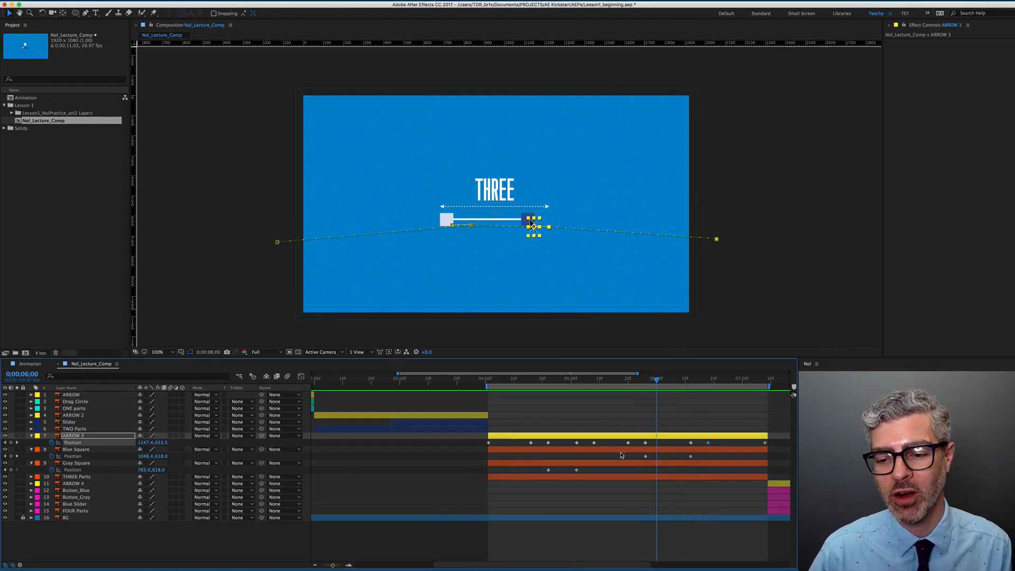
drag(716, 442, 680, 467)
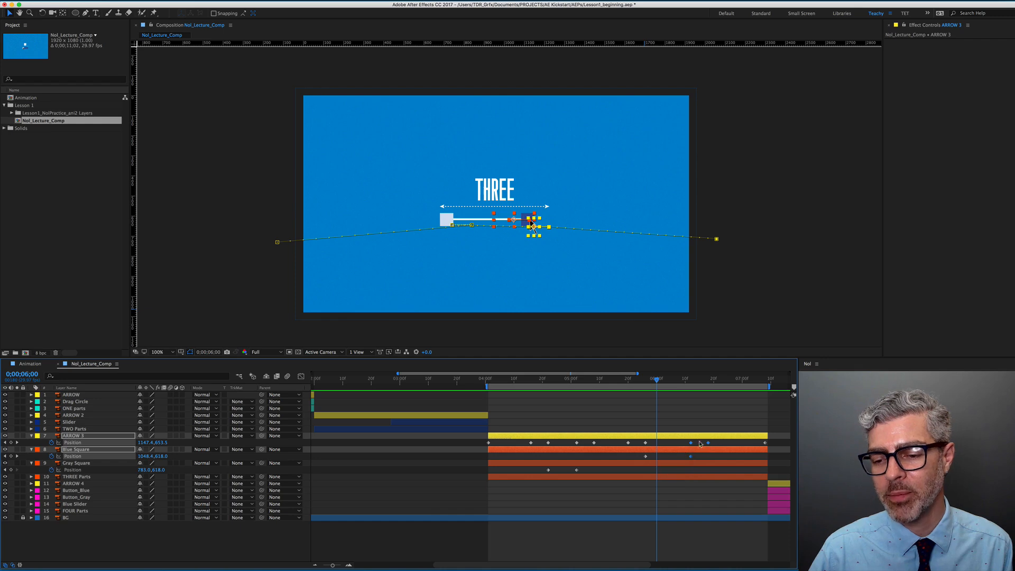
drag(692, 446, 681, 446)
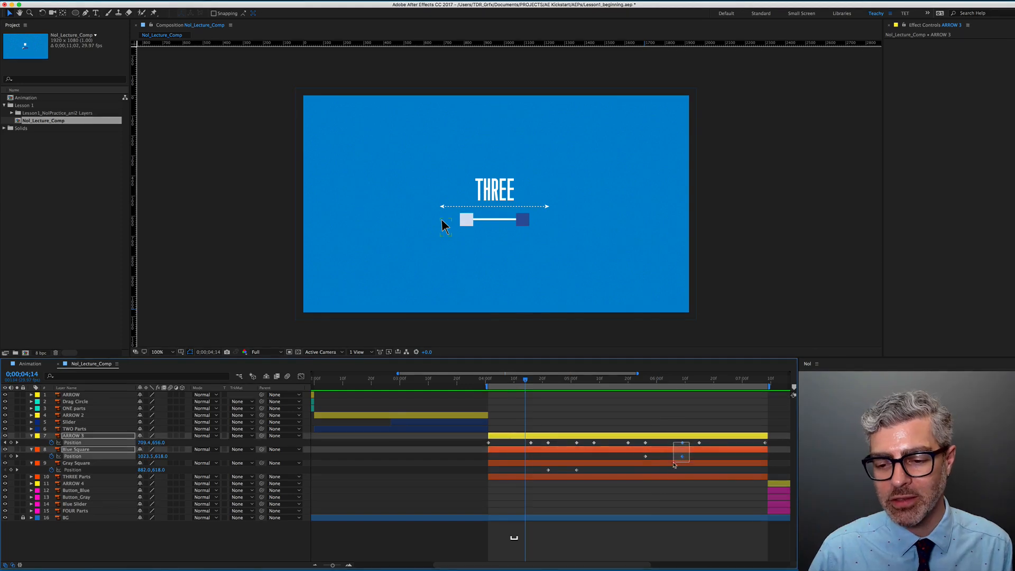
mouse_move(674, 463)
mouse_down()
mouse_move(646, 453)
mouse_move(680, 459)
mouse_up()
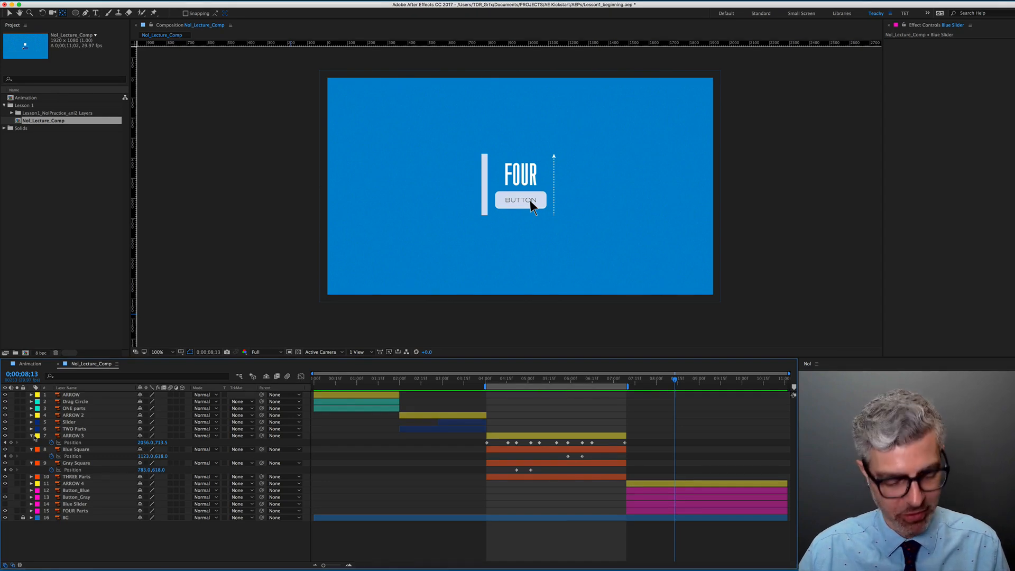
- Collapse the properties of all layers in the timeline and clear the selection
key(super+a)
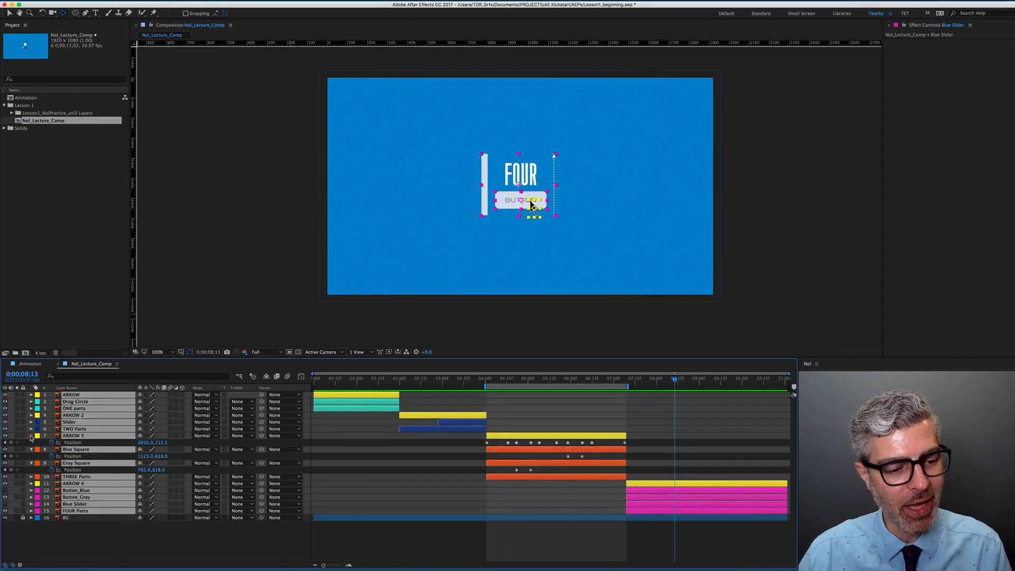
click(32, 435)
click(618, 545)
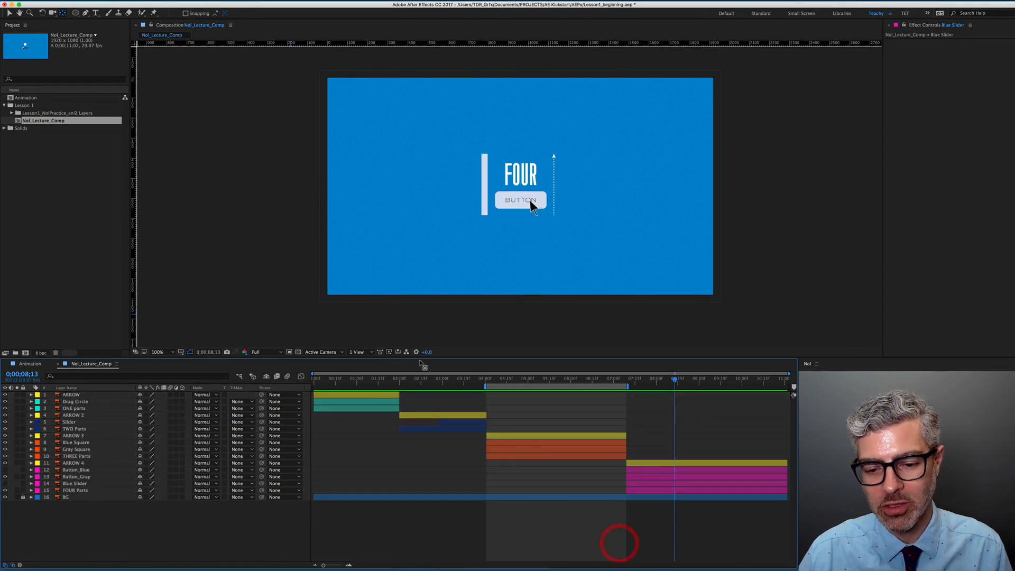
- Select ARROW 4 with the Selection tool active and set the work area to that layer's duration
click(531, 202)
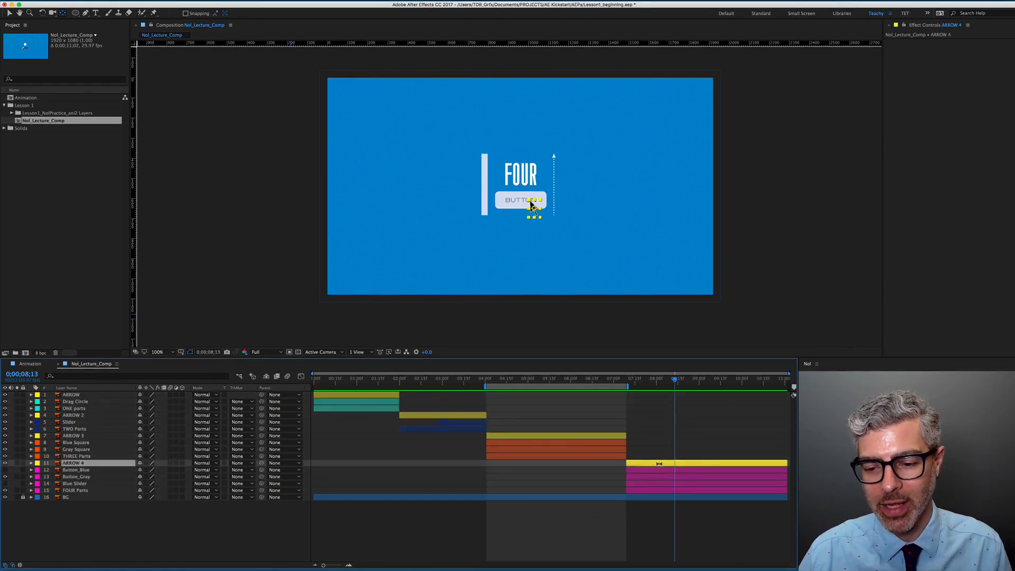
key(v)
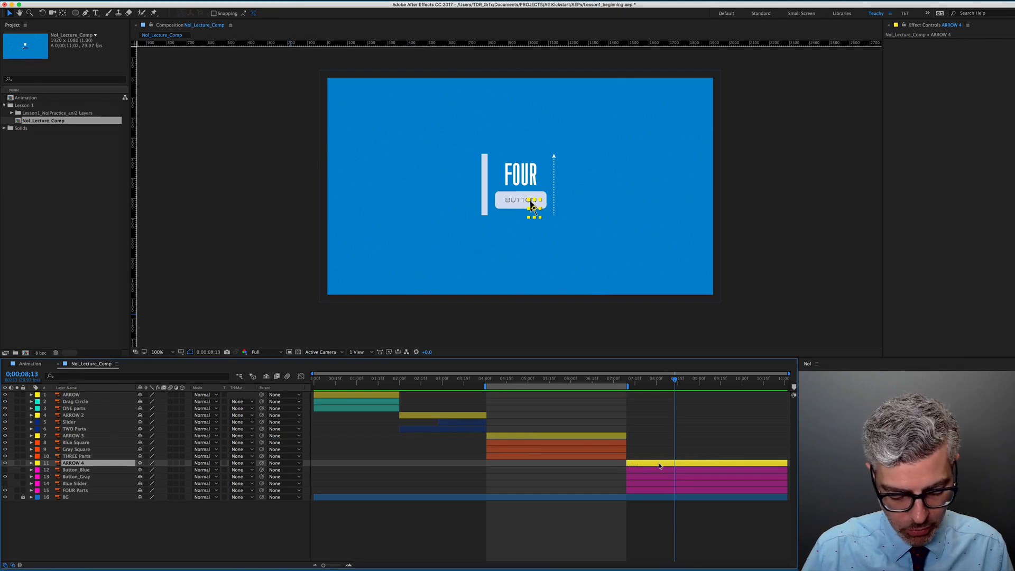
key(alt+super+b)
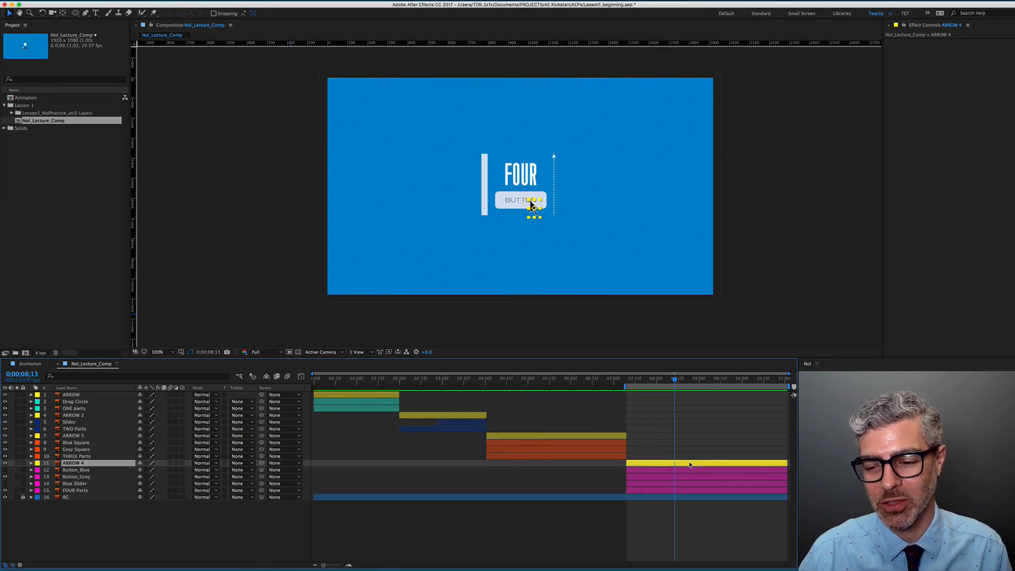
- Preview section FOUR from its start and briefly toggle the visibility of Button_Blue and Blue Slider to check the hidden states
drag(634, 382, 624, 379)
key(space)
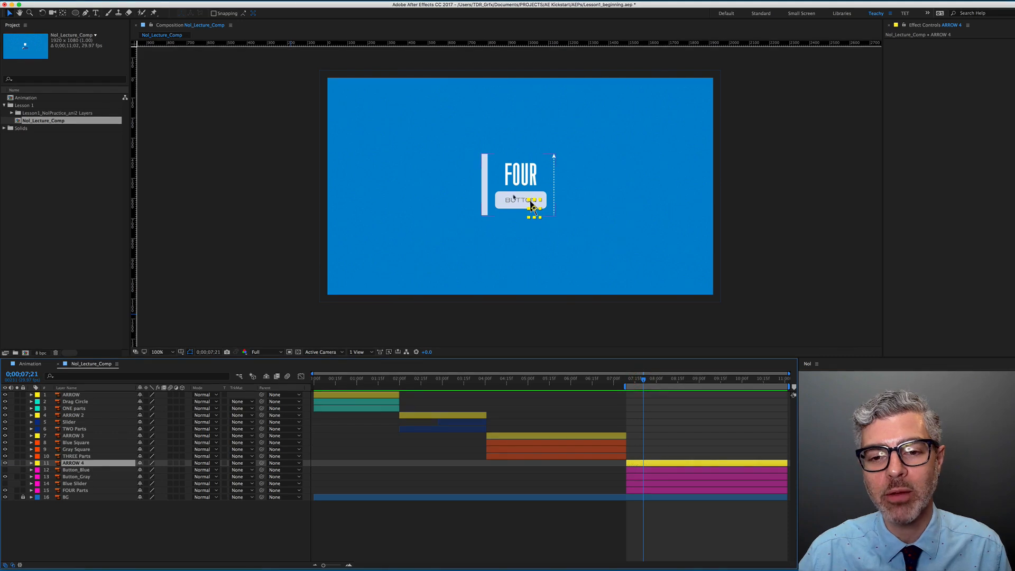
click(3, 471)
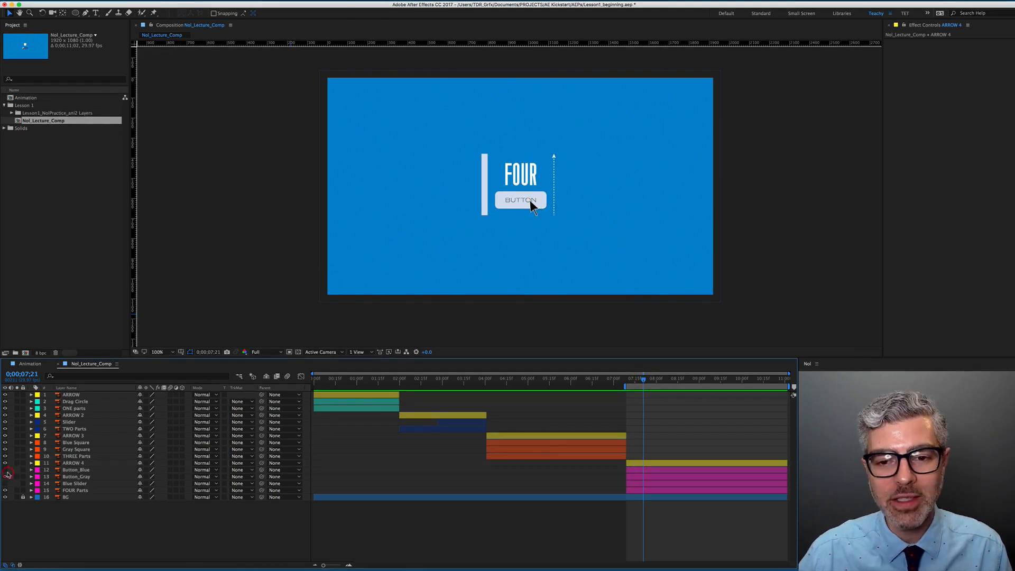
click(5, 470)
click(6, 471)
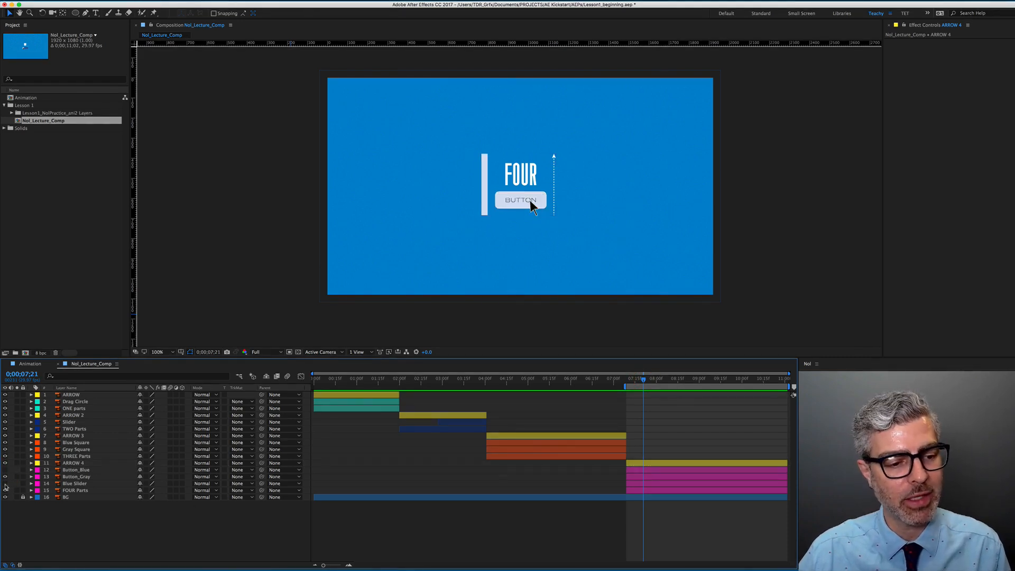
click(5, 484)
click(5, 483)
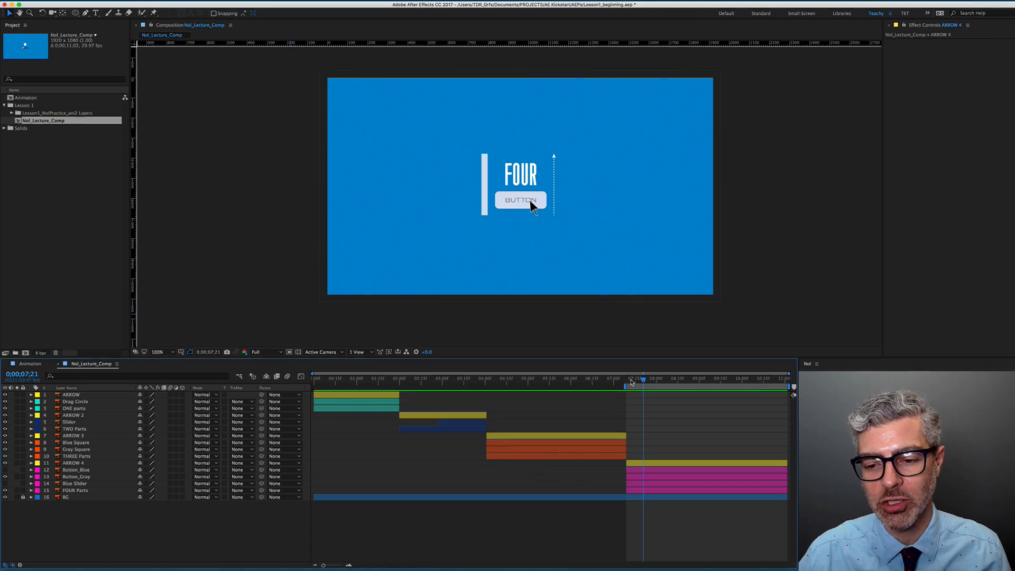
- Set a Position keyframe on ARROW 4 at 0;00;07;23 with the arrow resting on the button
drag(630, 381, 626, 382)
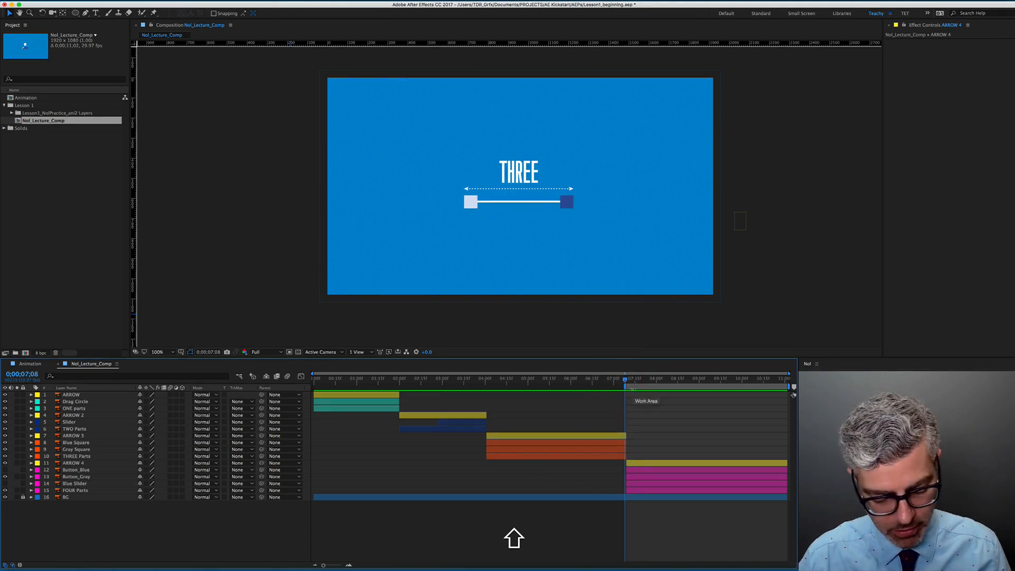
key(shift+Page_Down)
key(Page_Down)
key(Page_Down)
key(Page_Down)
key(Page_Down)
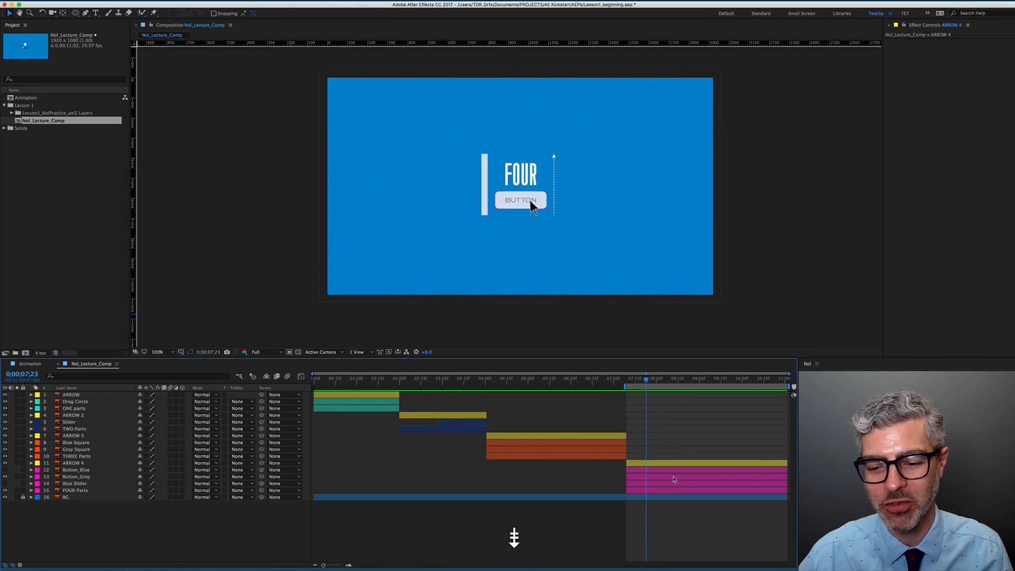
click(674, 463)
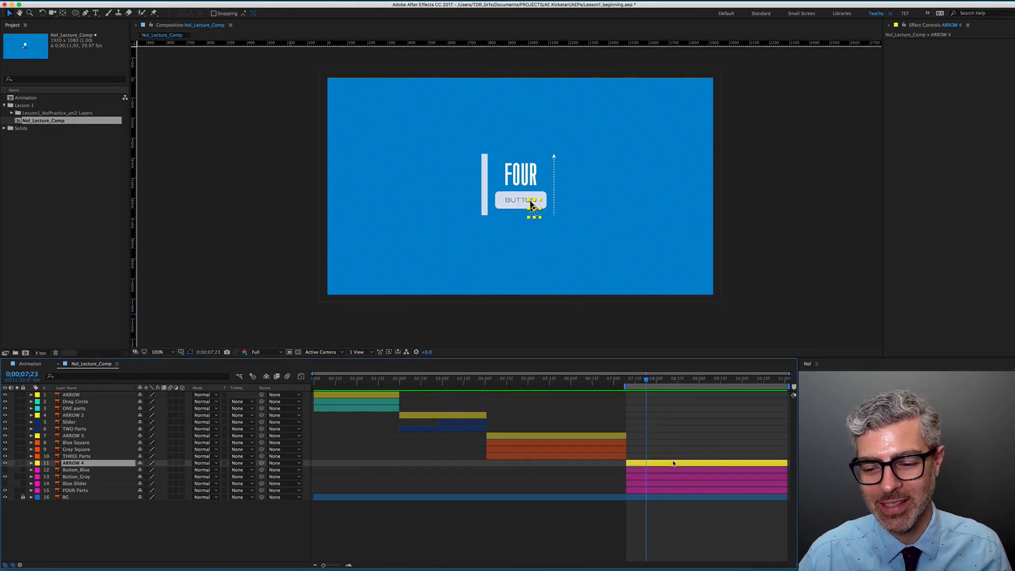
key(p)
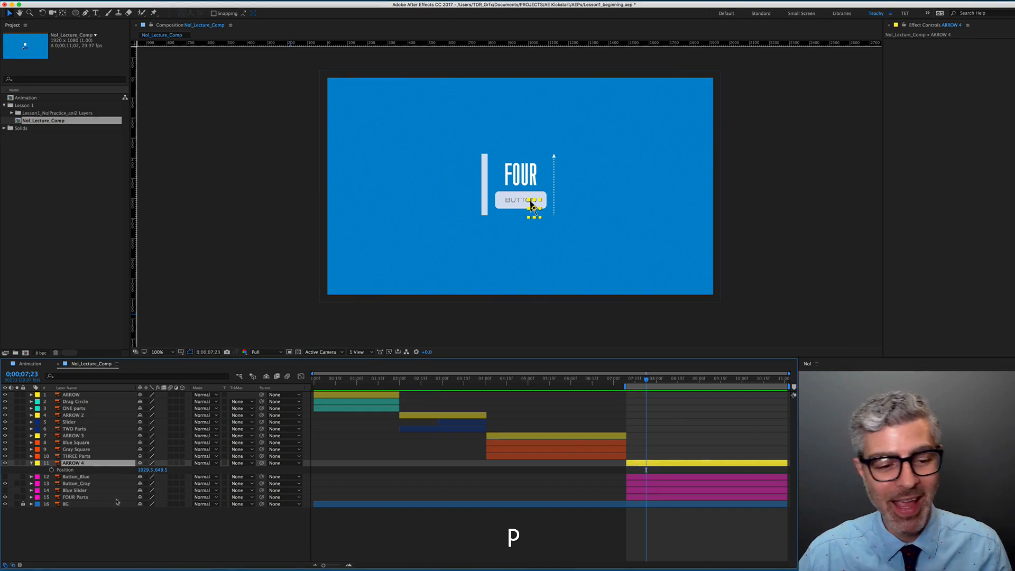
click(50, 470)
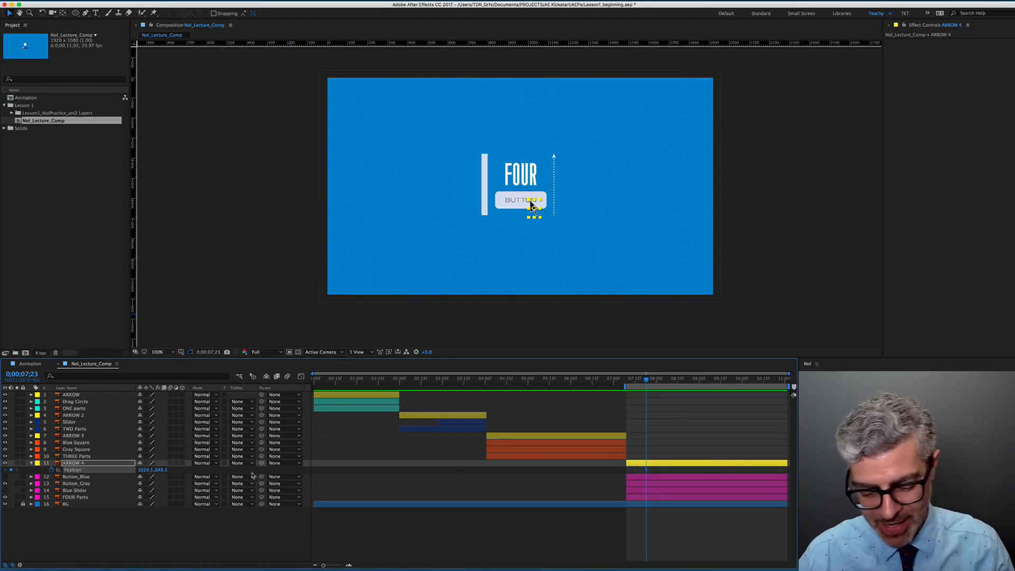
- Place ARROW 4 off-screen beyond the composition's left edge at the layer's start, 0;00;07;09, and return to its keyframe at 0;00;07;23
key(i)
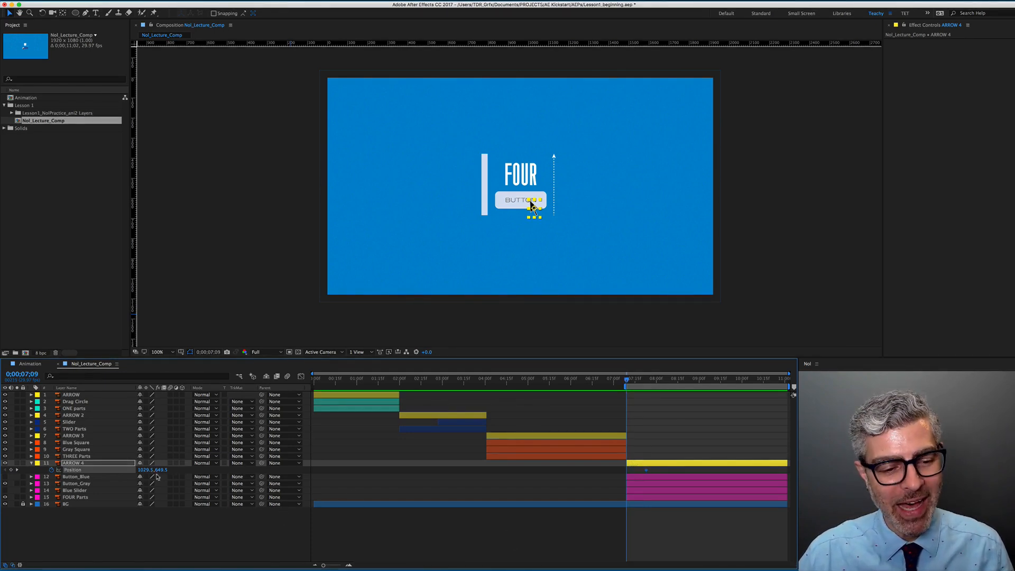
drag(530, 205, 301, 226)
drag(627, 379, 647, 383)
key(shift)
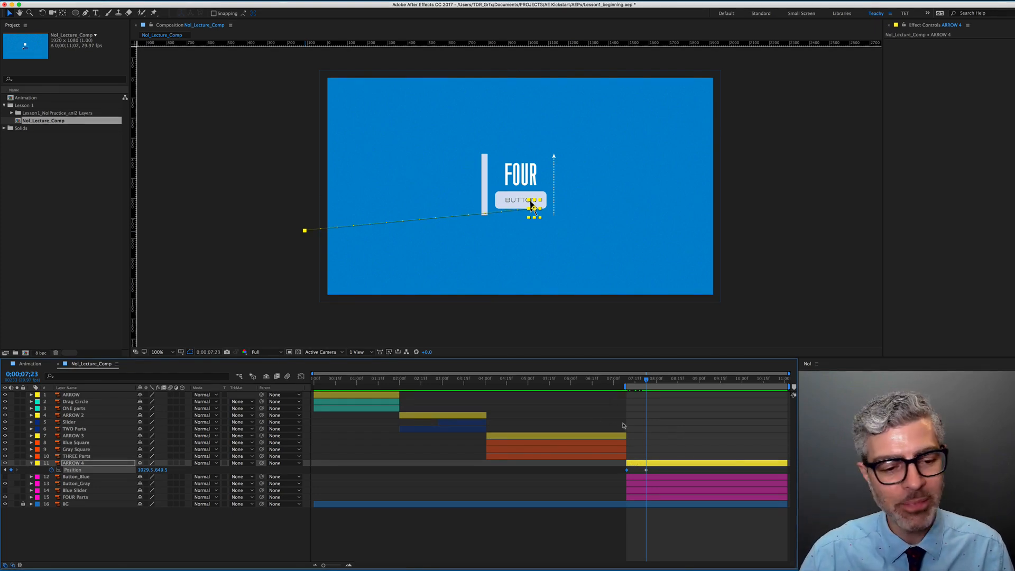
- Copy all of ARROW 2's Scale keyframes for the click animation and collapse the layer's properties
click(438, 415)
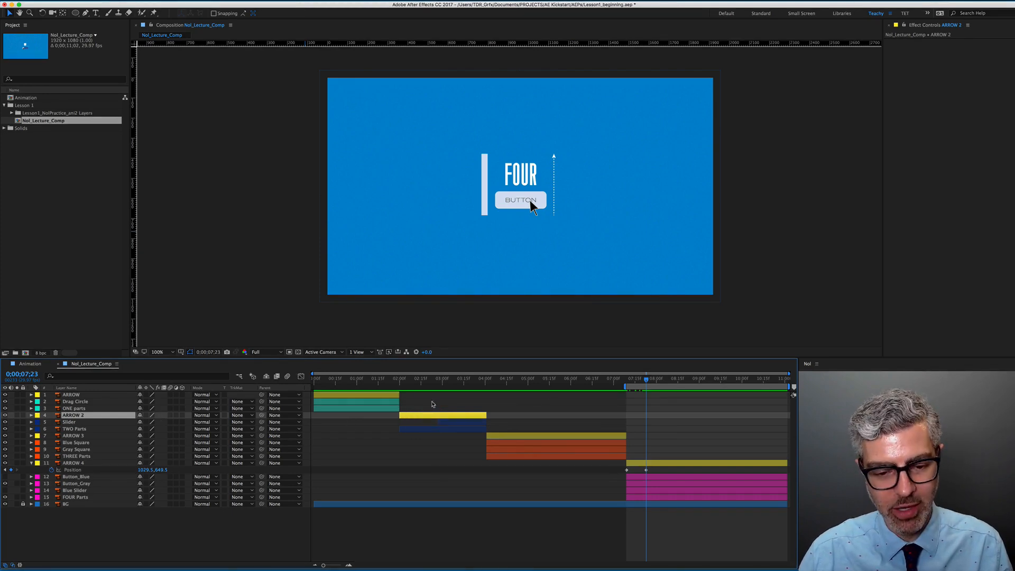
key(s)
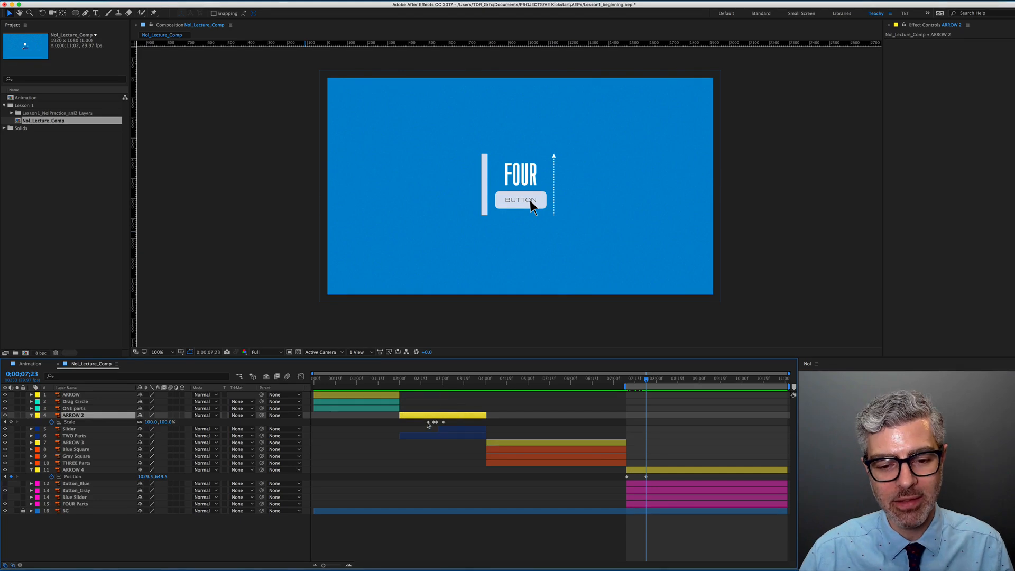
drag(453, 421, 414, 426)
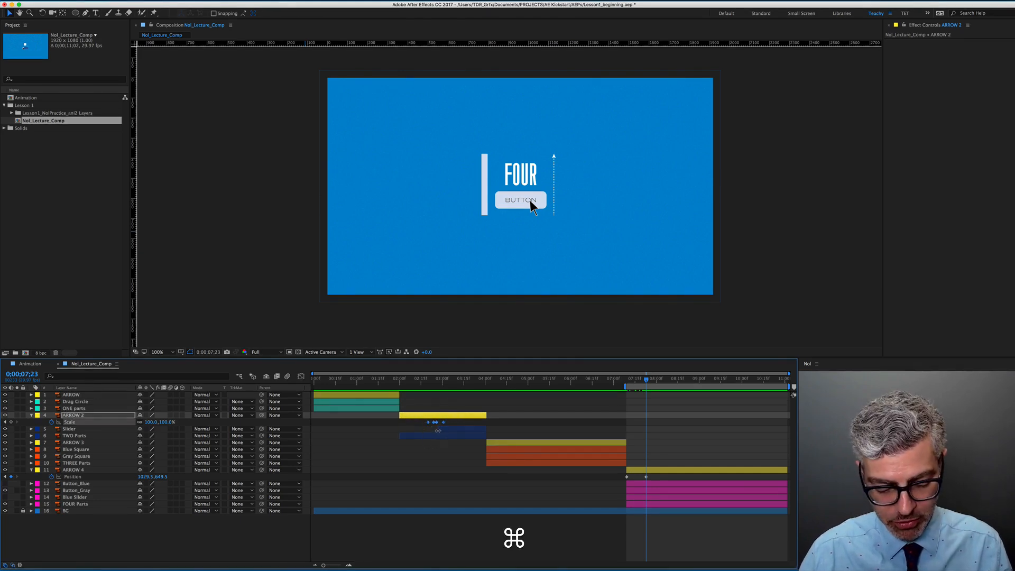
key(ctrl+c)
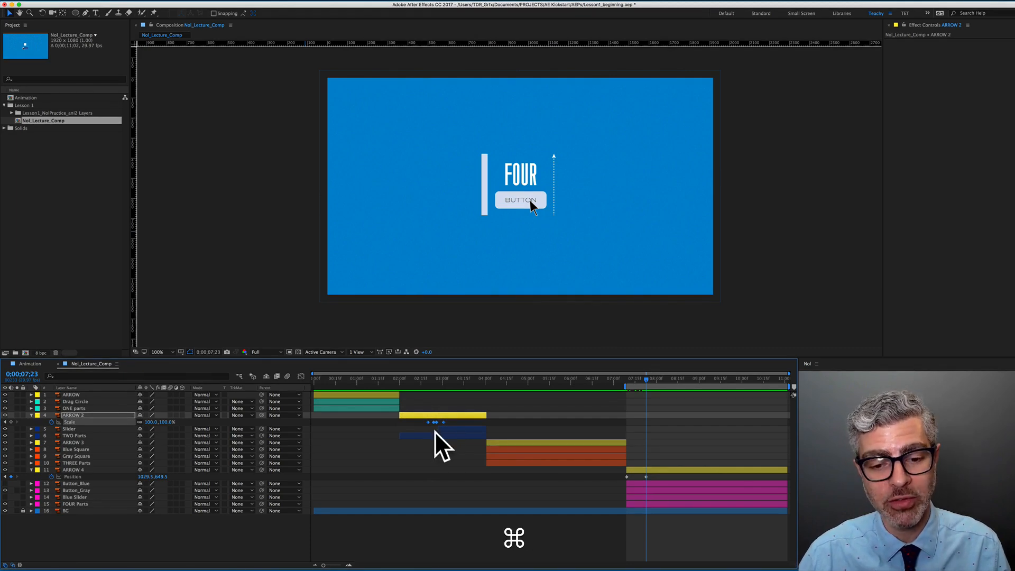
click(31, 416)
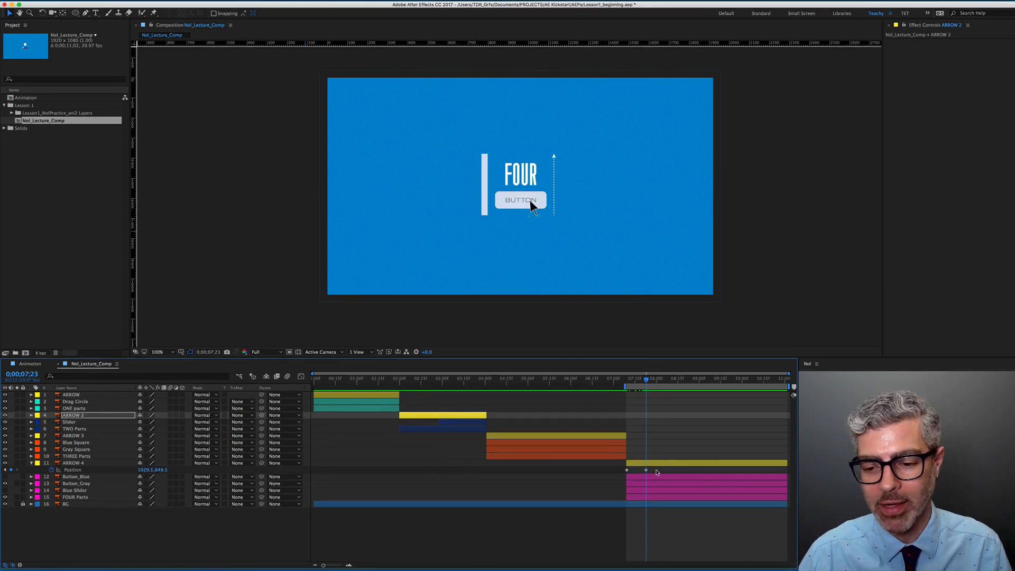
- Paste the copied Scale keyframes onto ARROW 4 at 0;00;08;00 and reveal the layer's keyframed properties
click(658, 464)
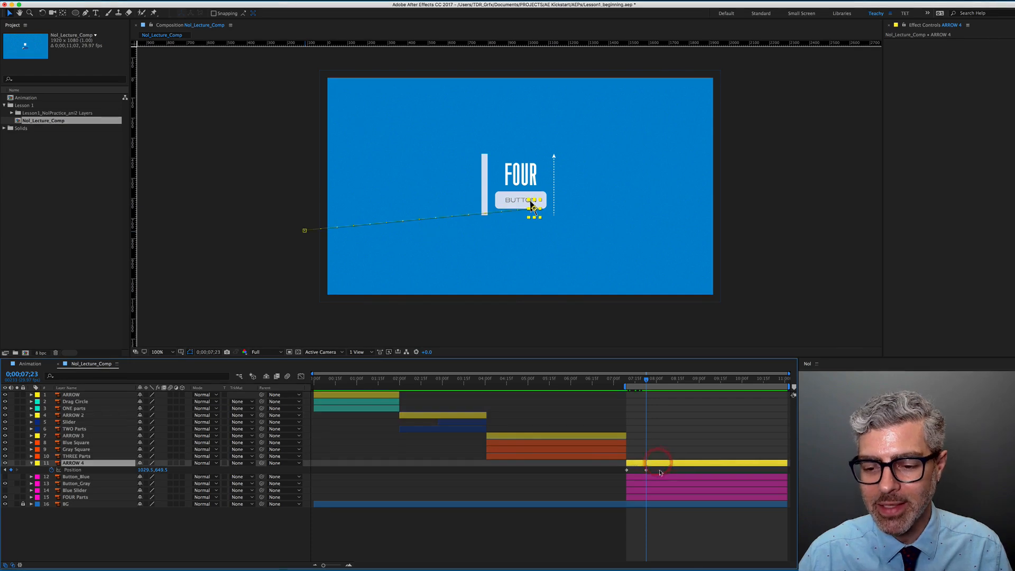
drag(648, 382, 657, 381)
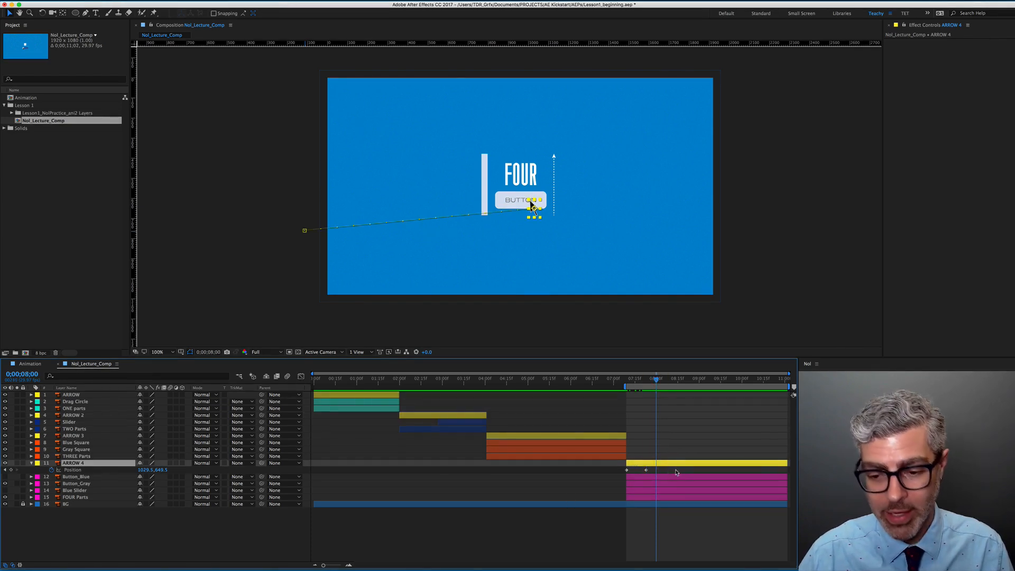
key(super+v)
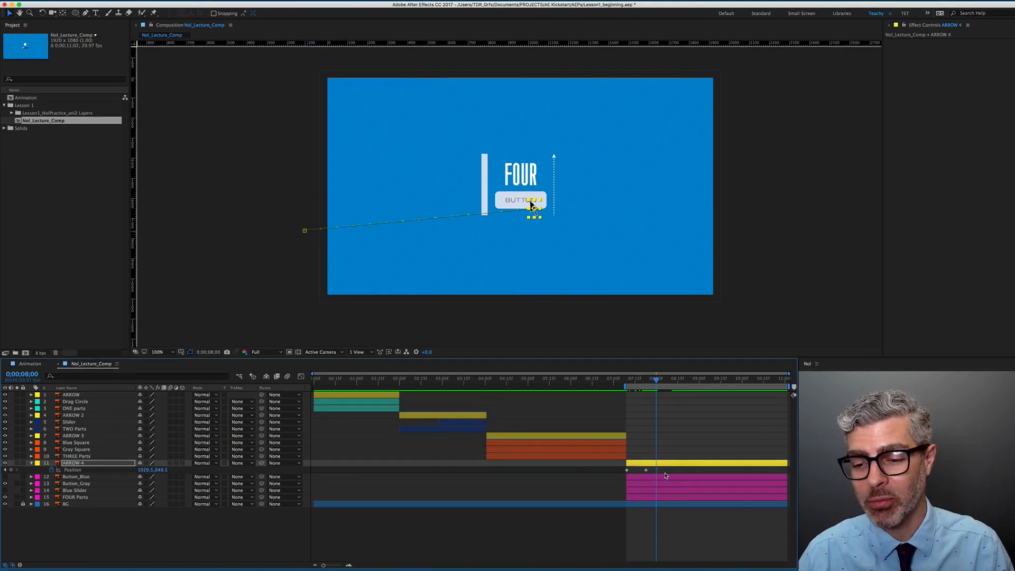
key(u)
key(u)
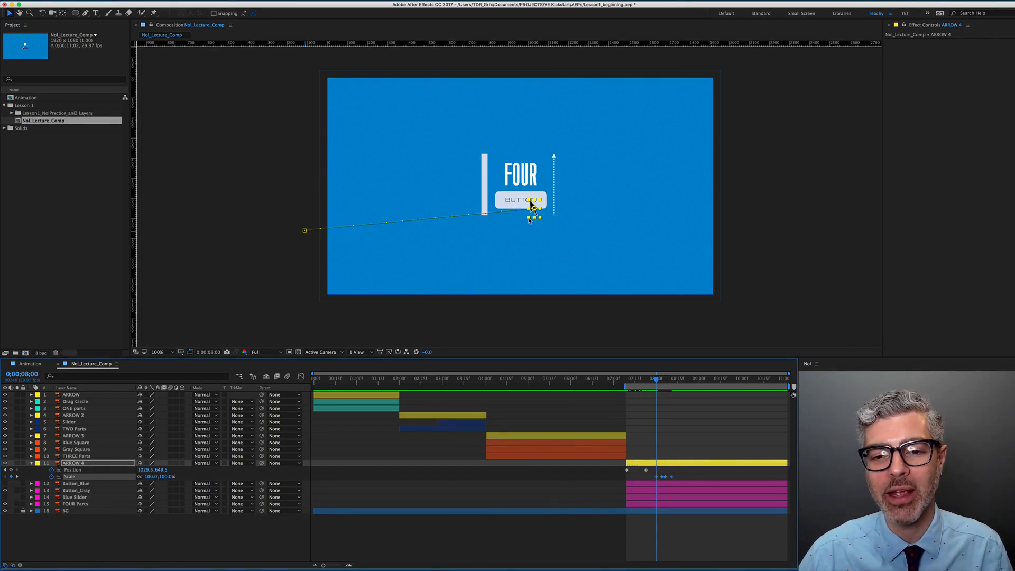
- Make Button_Blue visible and place the time at 0;00;08;07, one frame after ARROW 4's 90% Scale keyframe
scroll(530, 201, up, 2)
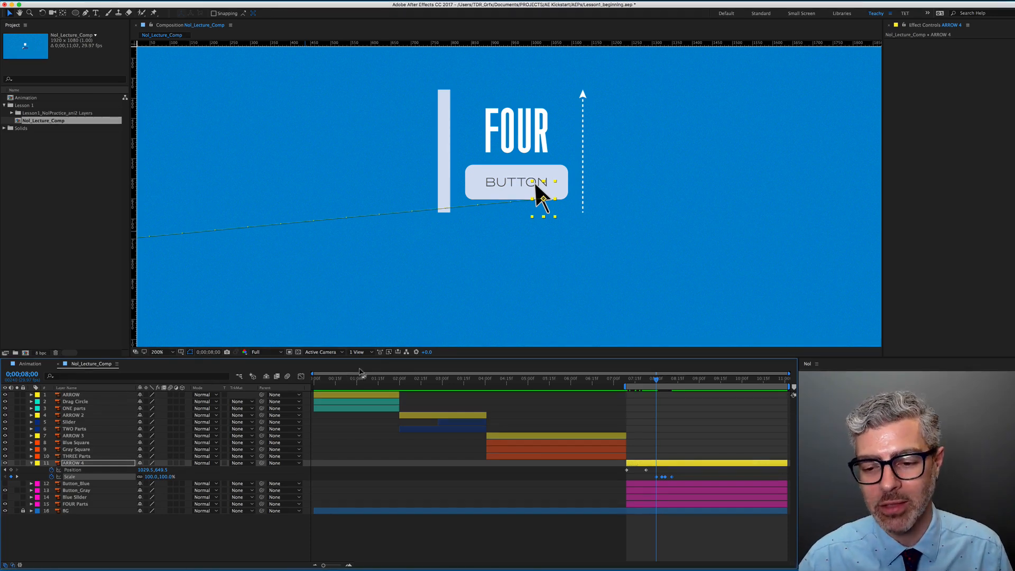
drag(657, 381, 681, 382)
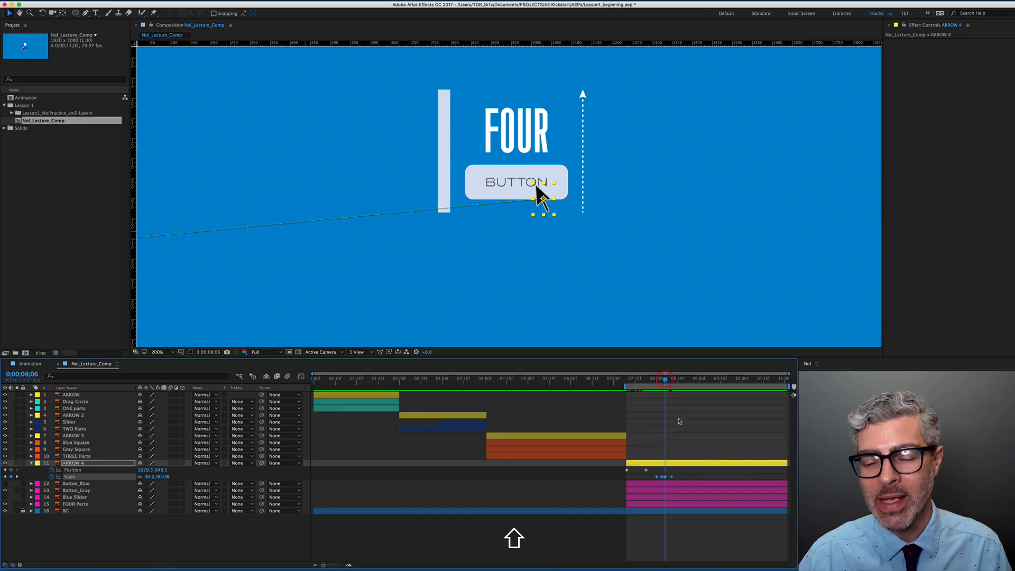
key(space)
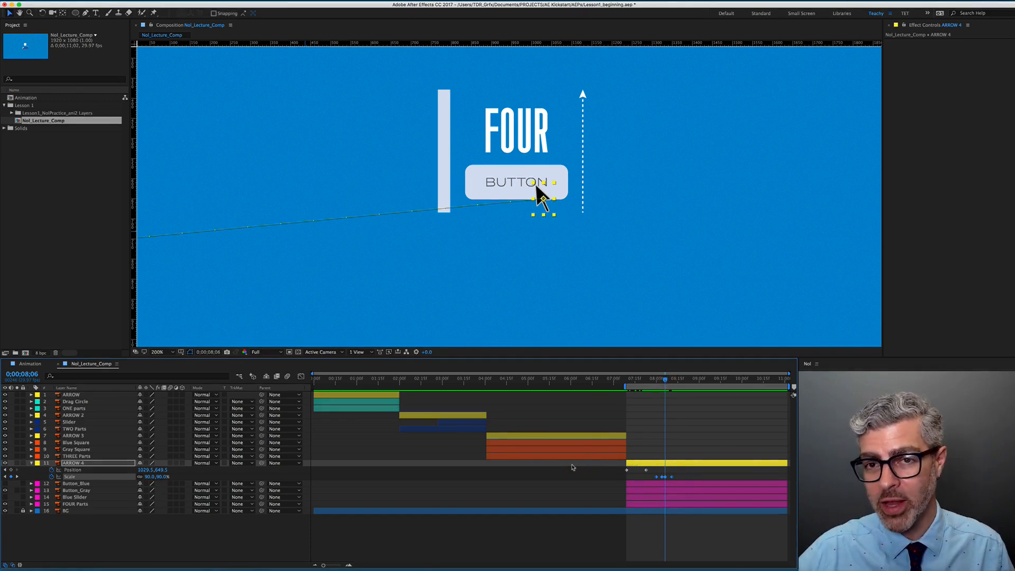
key(Page_Down)
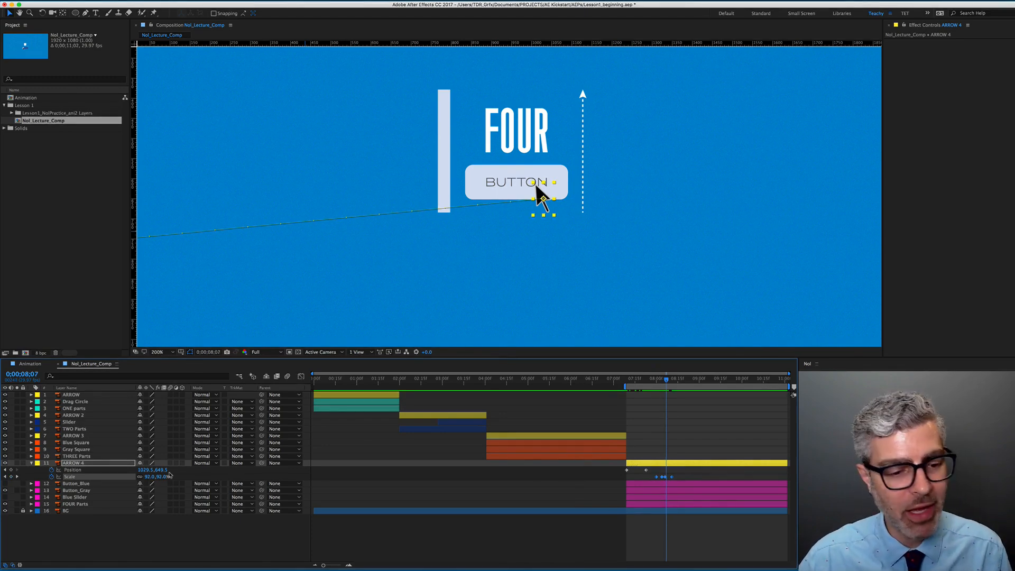
click(81, 485)
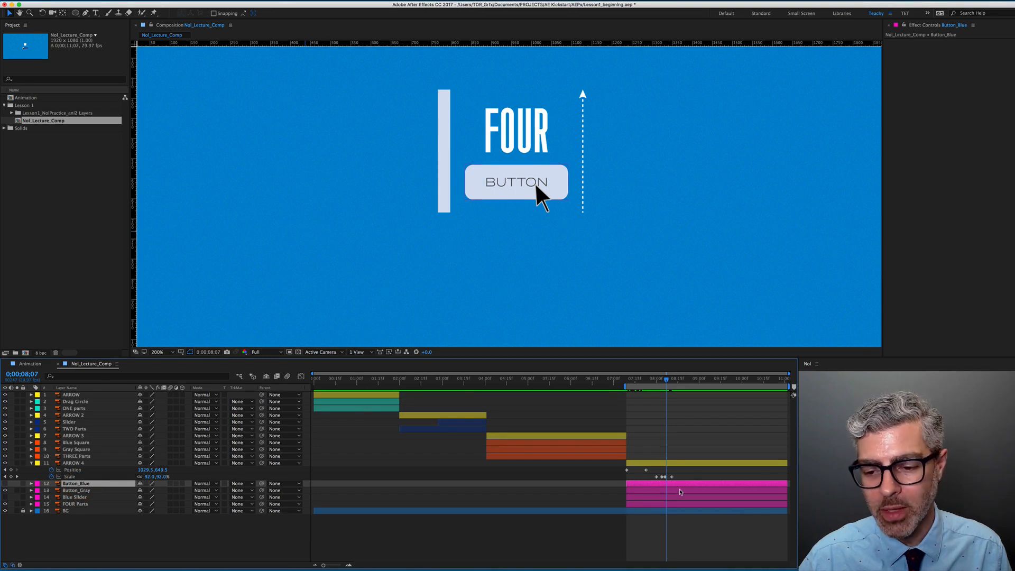
click(5, 483)
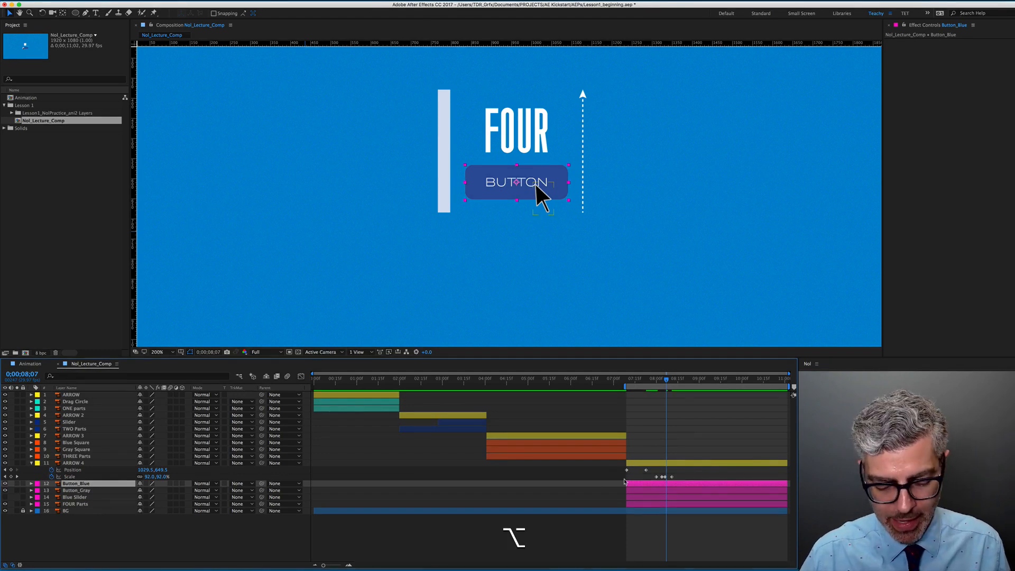
- Trim the start of Button_Blue to 0;00;08;07 without shifting the rest of the layer
key(alt+bracketleft)
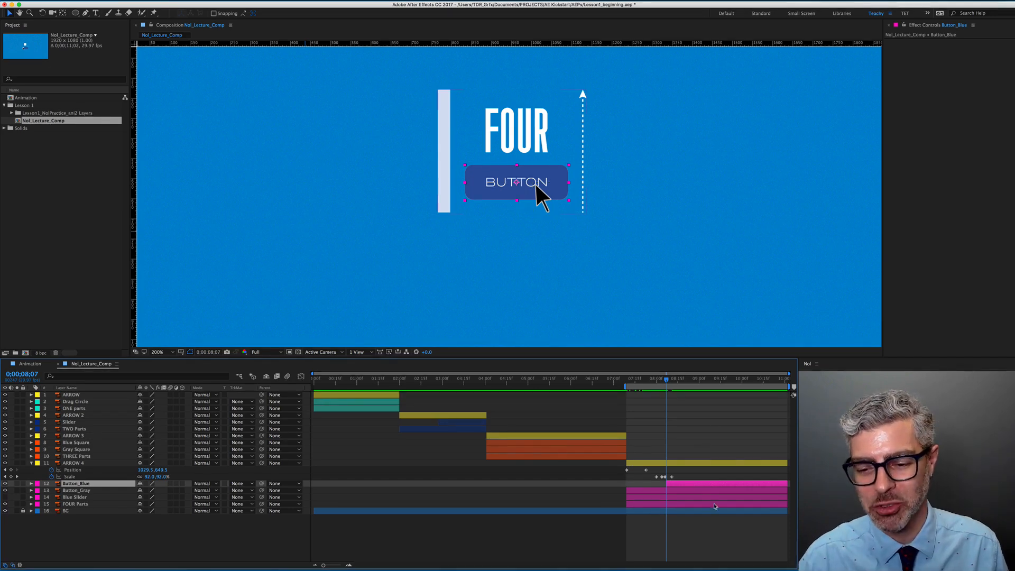
key(super+z)
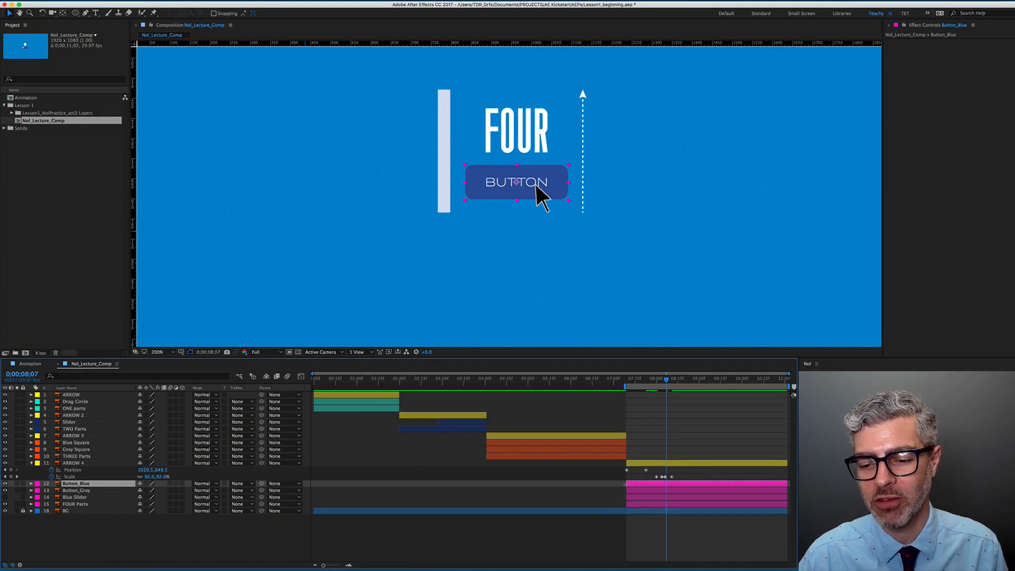
drag(626, 484, 666, 484)
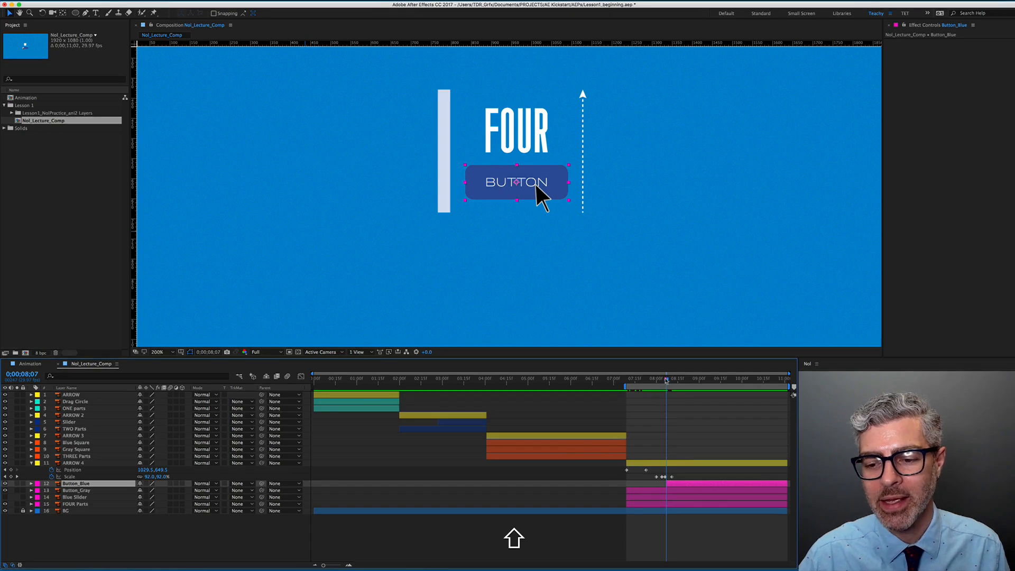
- Preview ARROW 4's click and the gray-to-blue button change with the whole composition in view
drag(666, 380, 656, 380)
scroll(497, 179, down, 1)
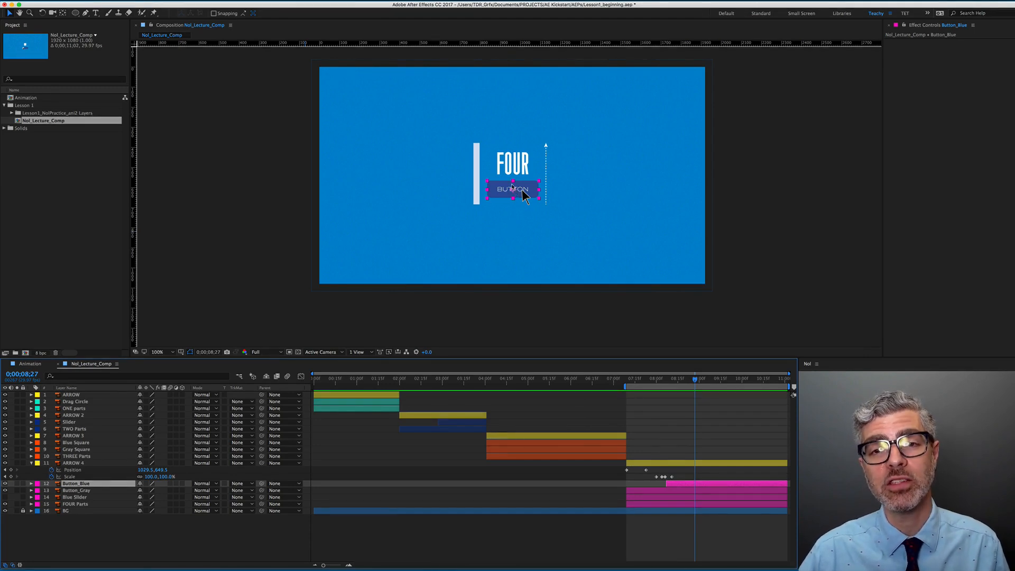
key(space)
drag(538, 150, 547, 183)
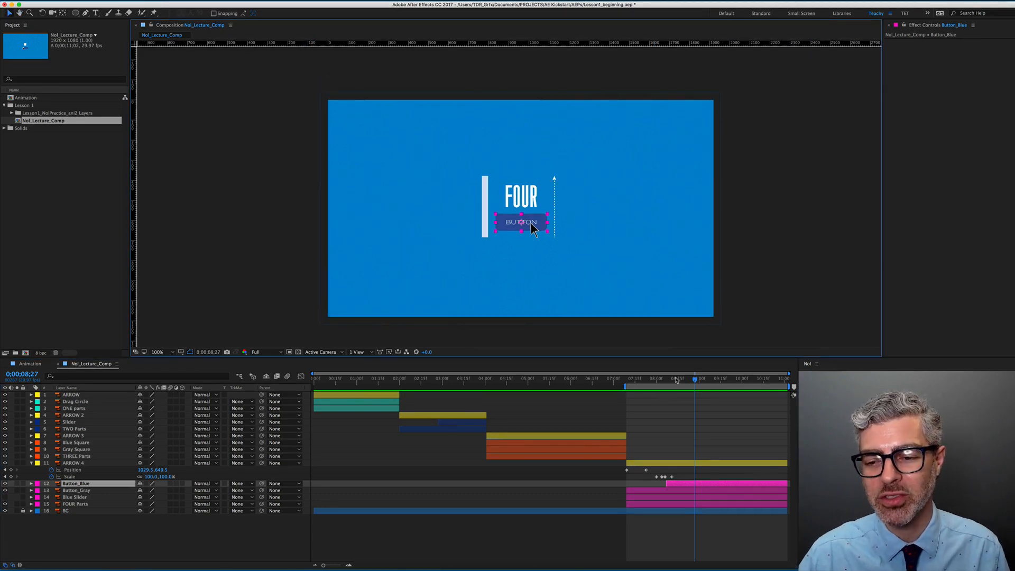
- Compare the frames just before and at Button_Blue's start at 0;00;08;07, and magnify the timeline around that moment
drag(675, 380, 666, 379)
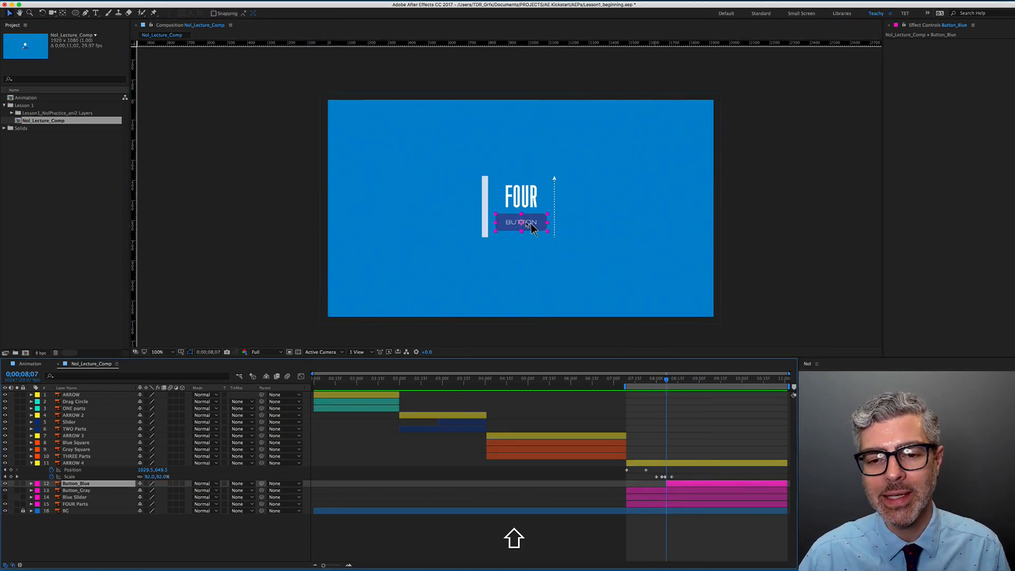
key(Page_Up)
key(Page_Down)
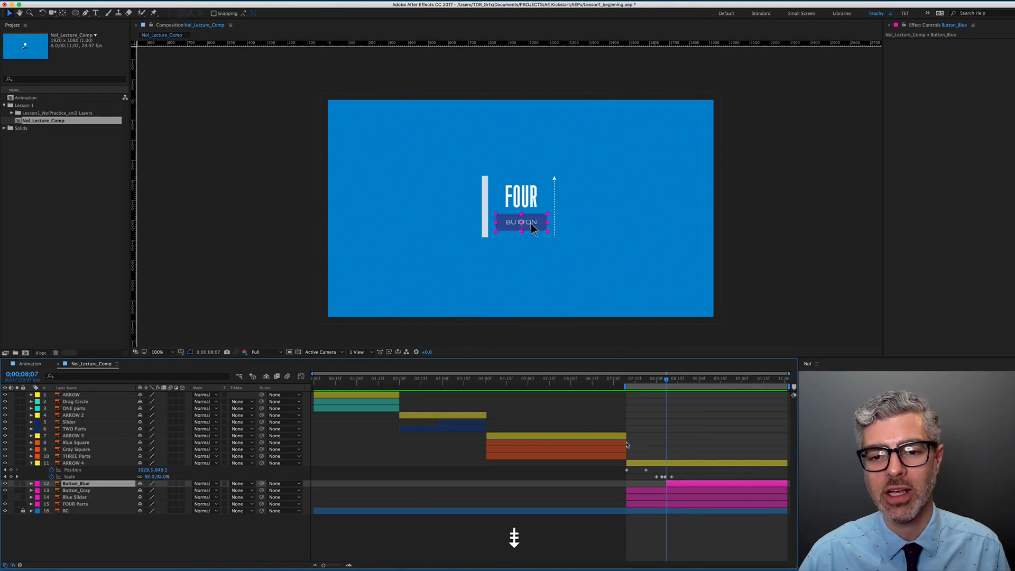
scroll(685, 483, up, 5)
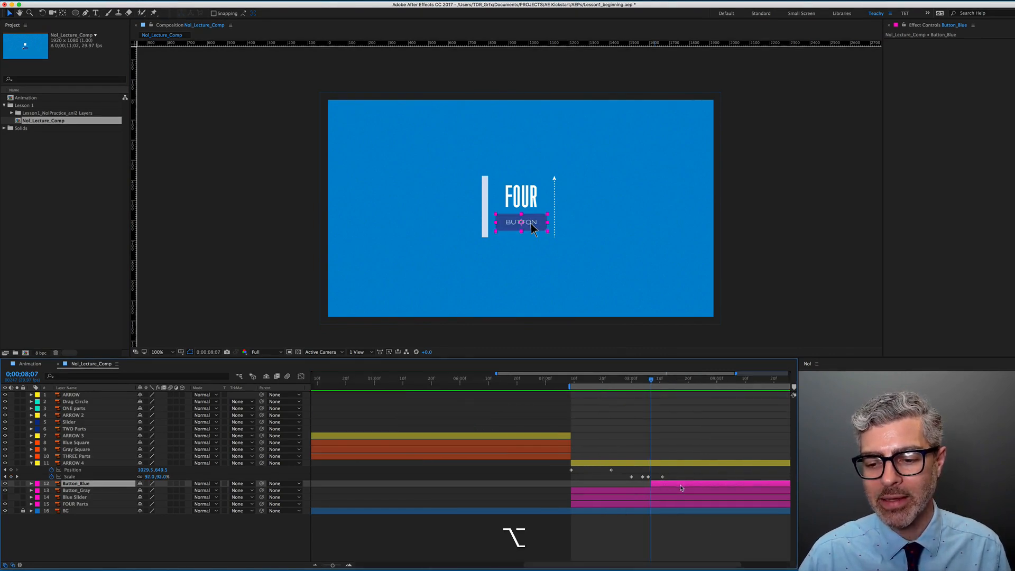
alt+click(630, 488)
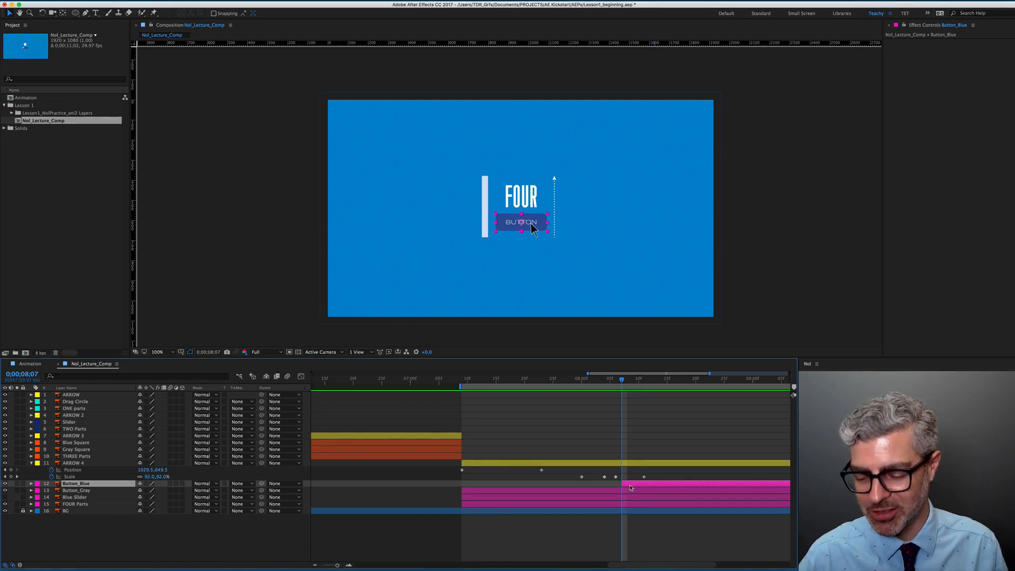
- Compare Button_Gray and Button_Blue on the frames before and at 0;00;08;07 to see where the two layers overlap
click(636, 491)
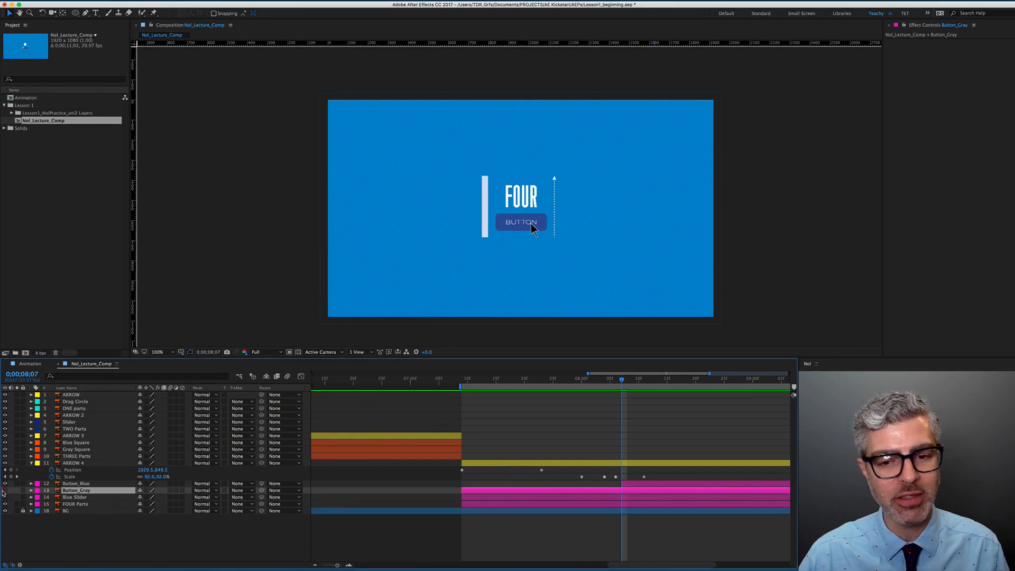
click(591, 382)
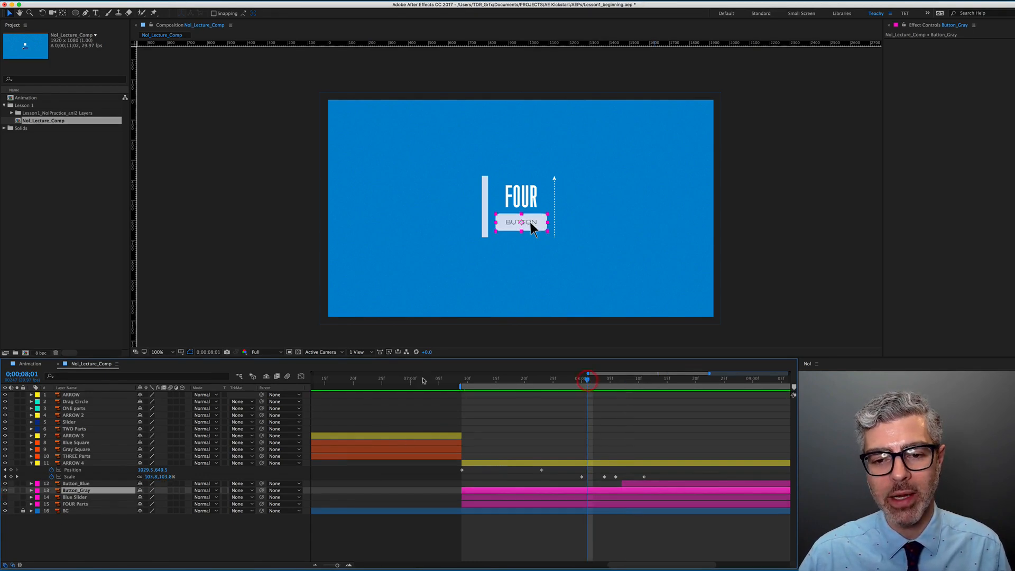
click(629, 484)
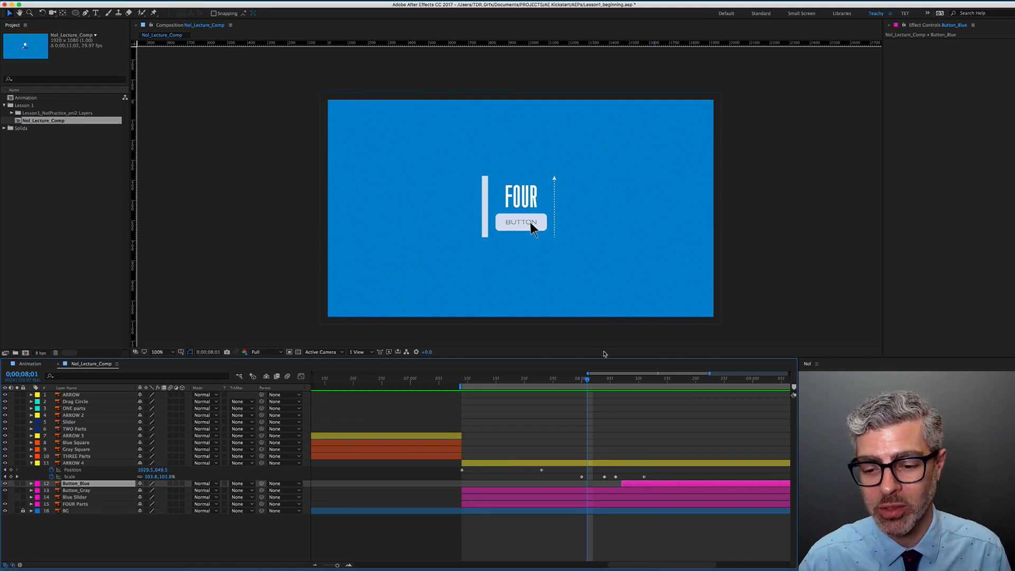
drag(607, 380, 624, 382)
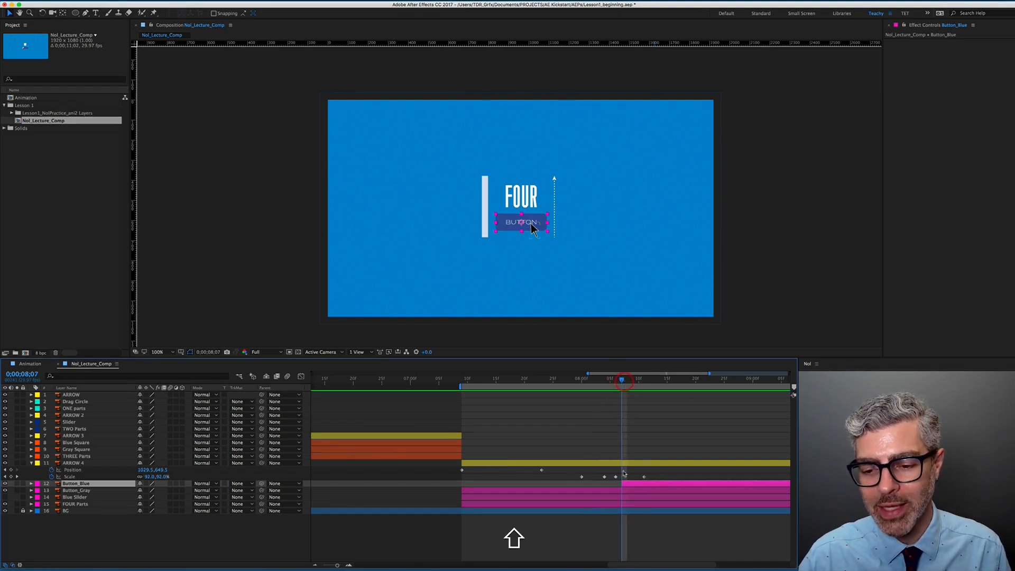
click(627, 484)
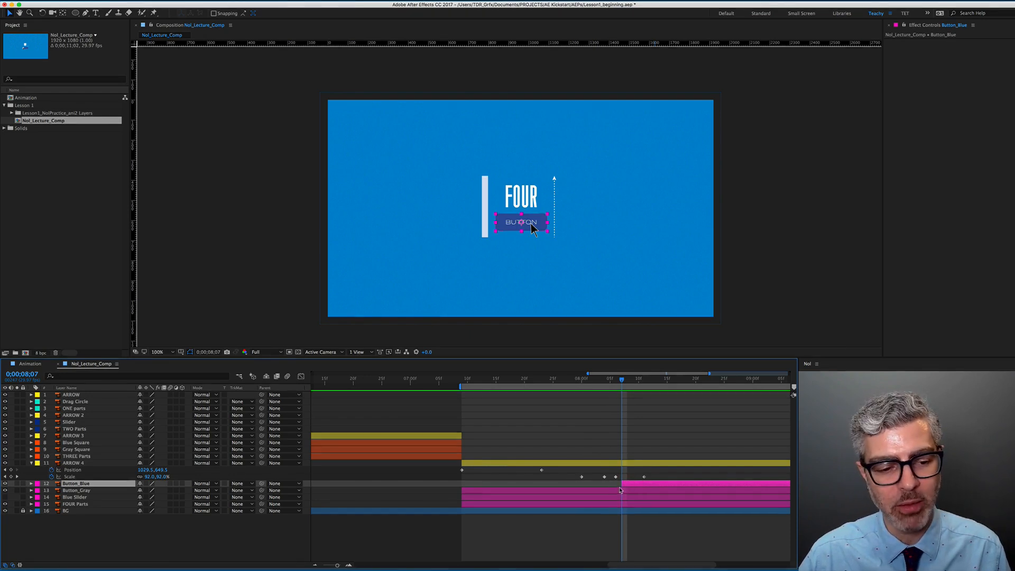
- Trim the end of Button_Gray to 0;00;08;07 so it meets the start of Button_Blue without overlap
click(629, 492)
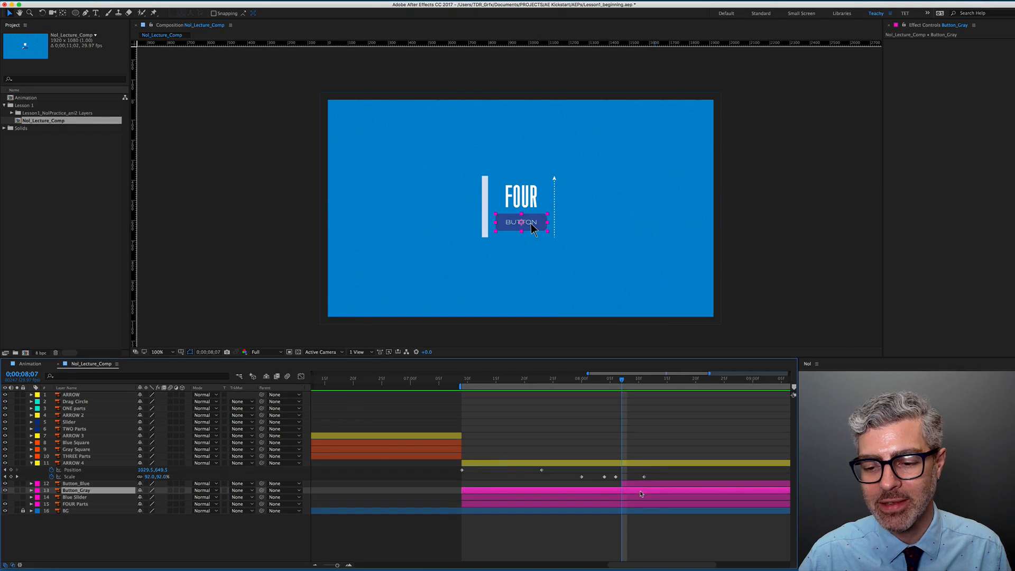
alt+scroll(745, 491, down, 2)
scroll(745, 491, right, 3)
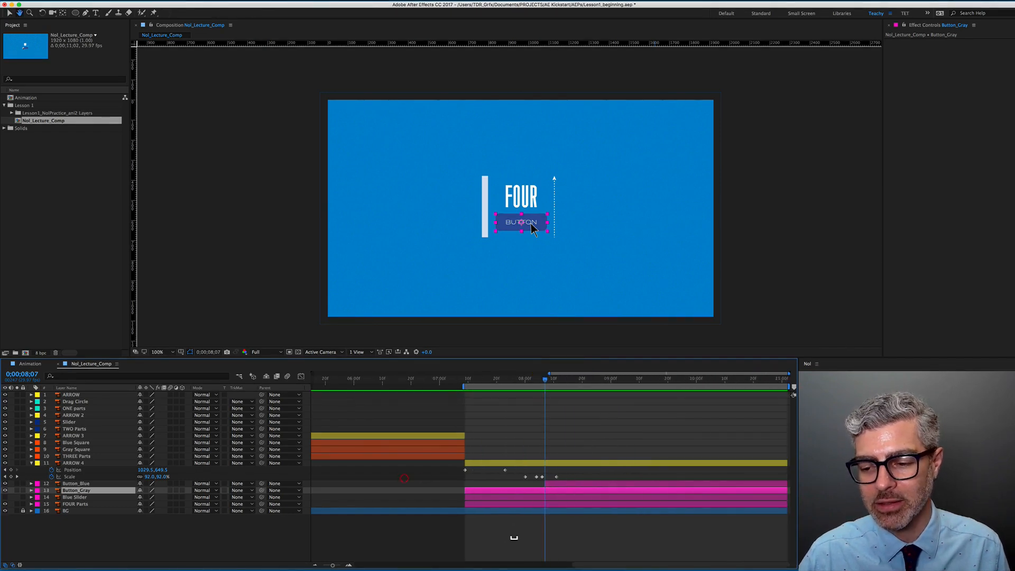
drag(787, 491, 547, 490)
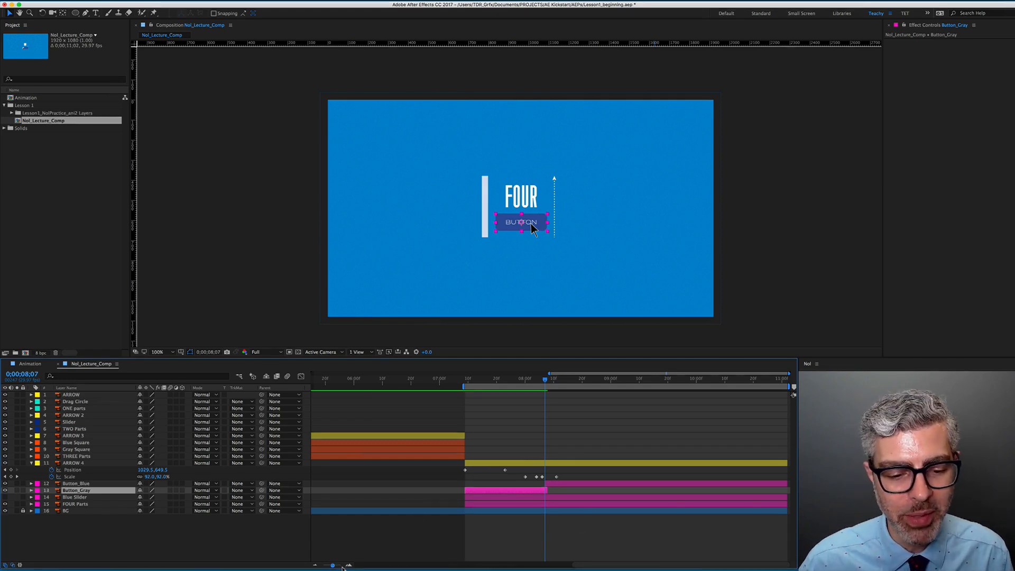
drag(333, 565, 342, 566)
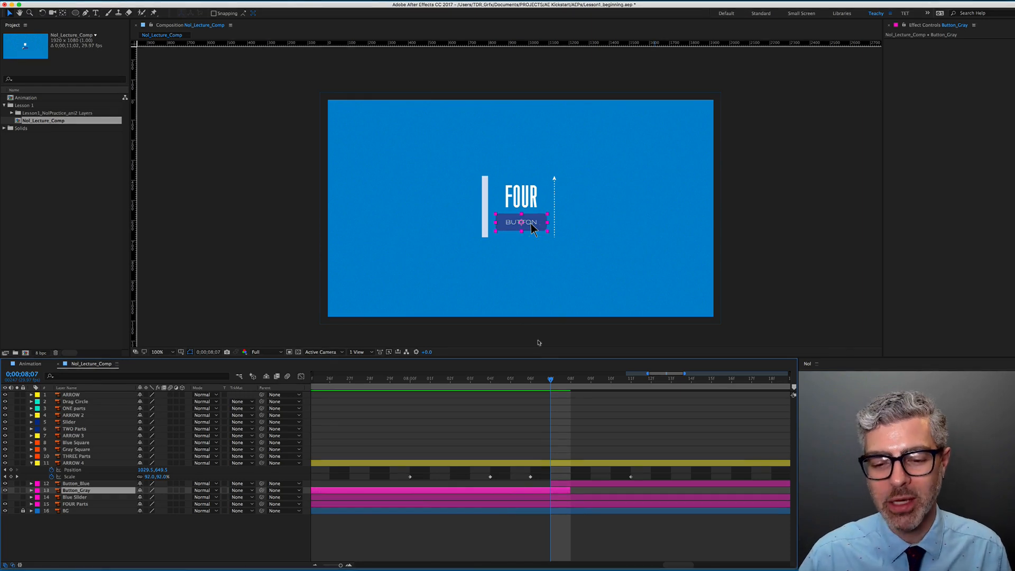
drag(569, 491, 551, 491)
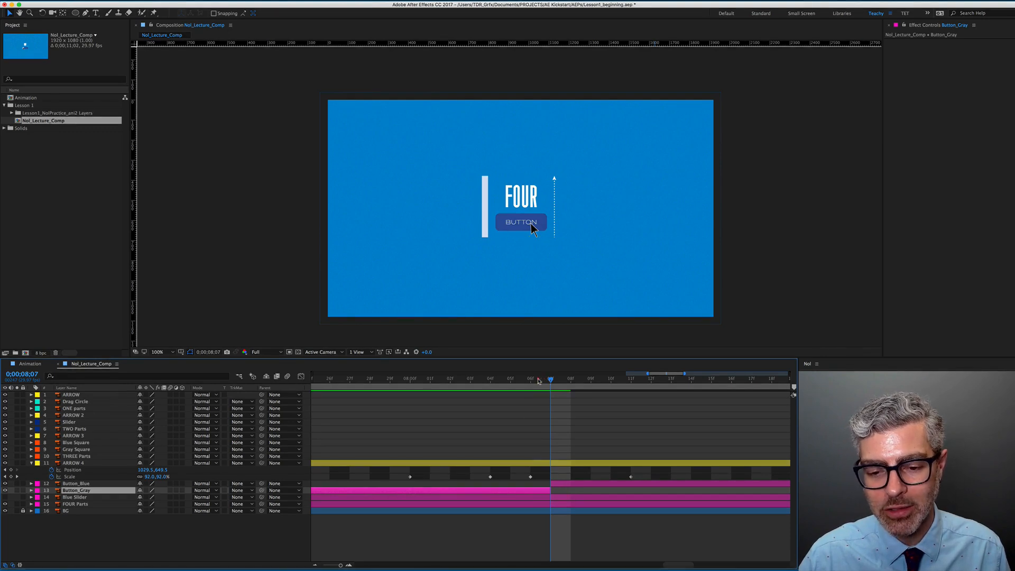
- Examine the frames on either side of the Button_Gray to Button_Blue cut, both up close and with the whole timeline in view
key(Page_Up)
key(Page_Down)
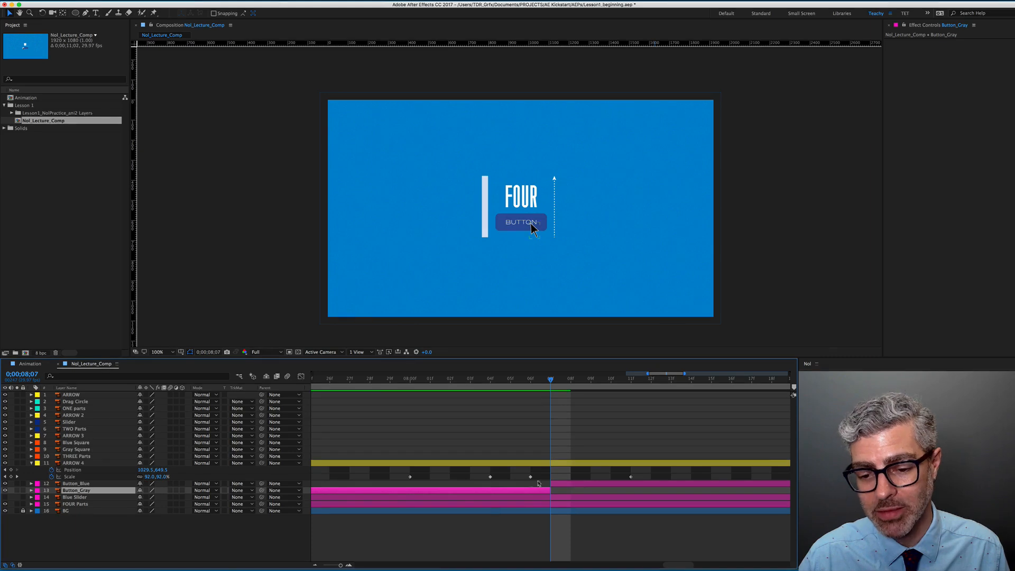
drag(332, 564, 323, 565)
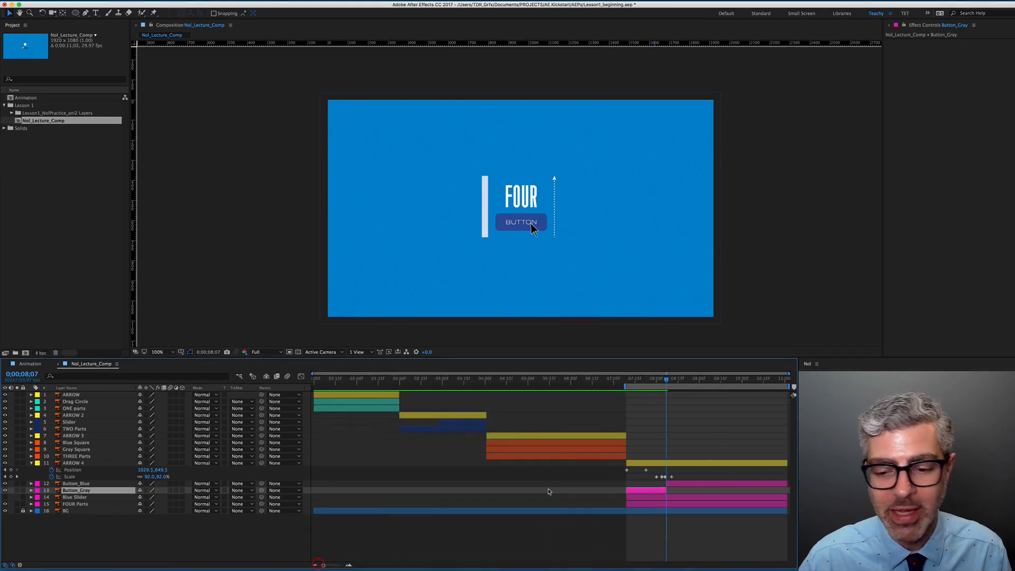
alt+scroll(675, 501, up, 3)
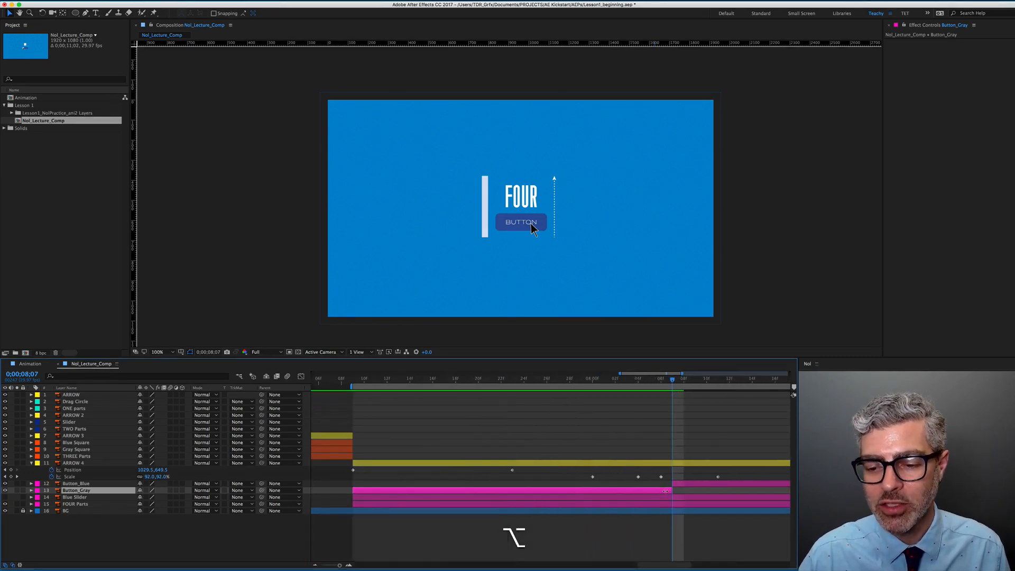
click(696, 485)
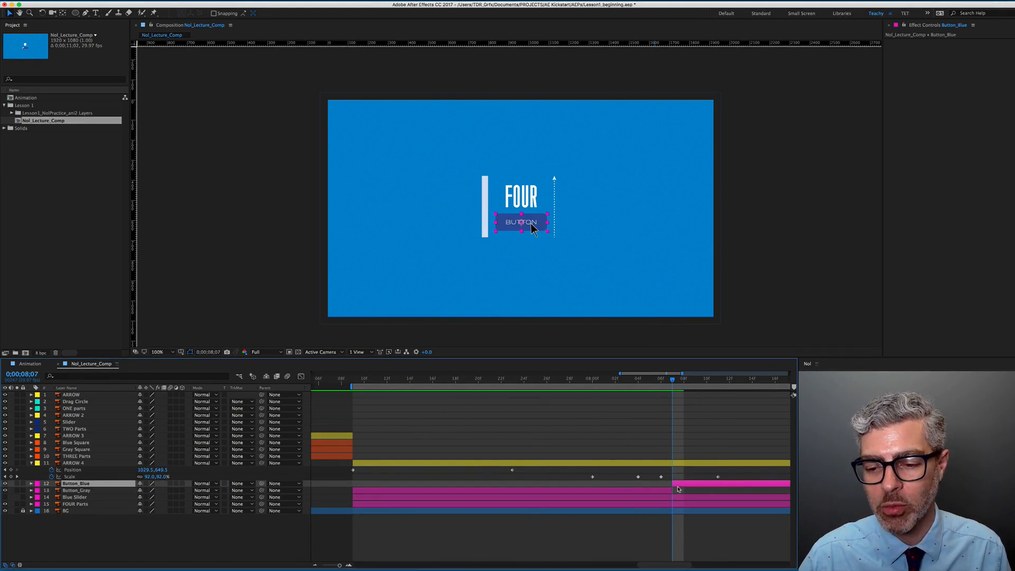
key(Page_Up)
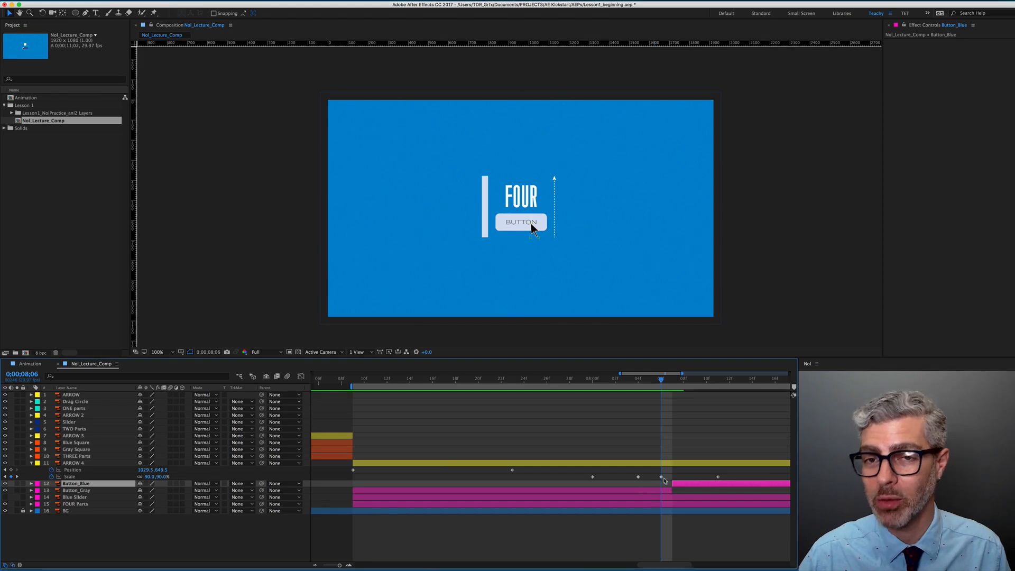
drag(683, 455, 498, 437)
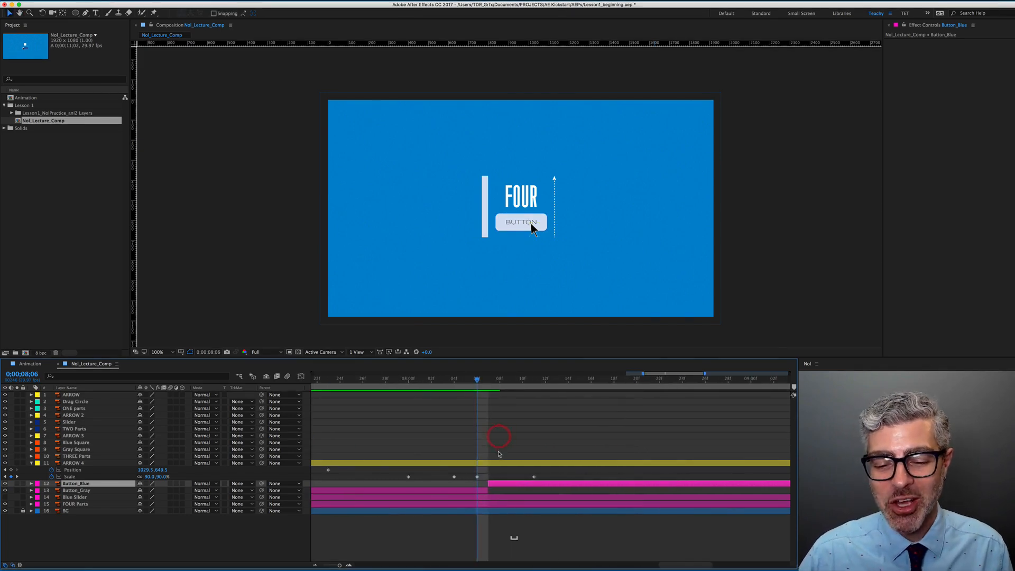
scroll(498, 451, down, 4)
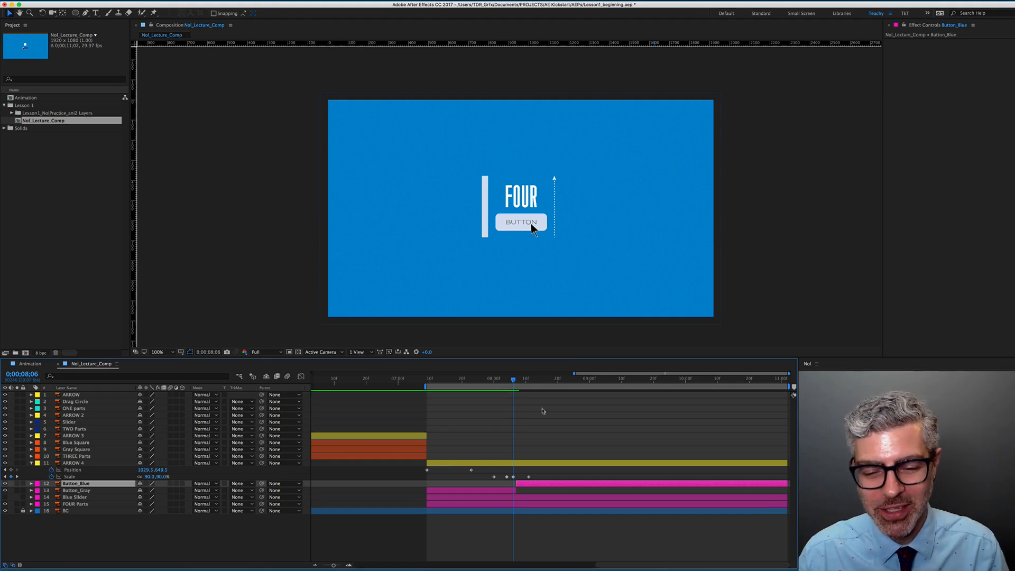
key(i)
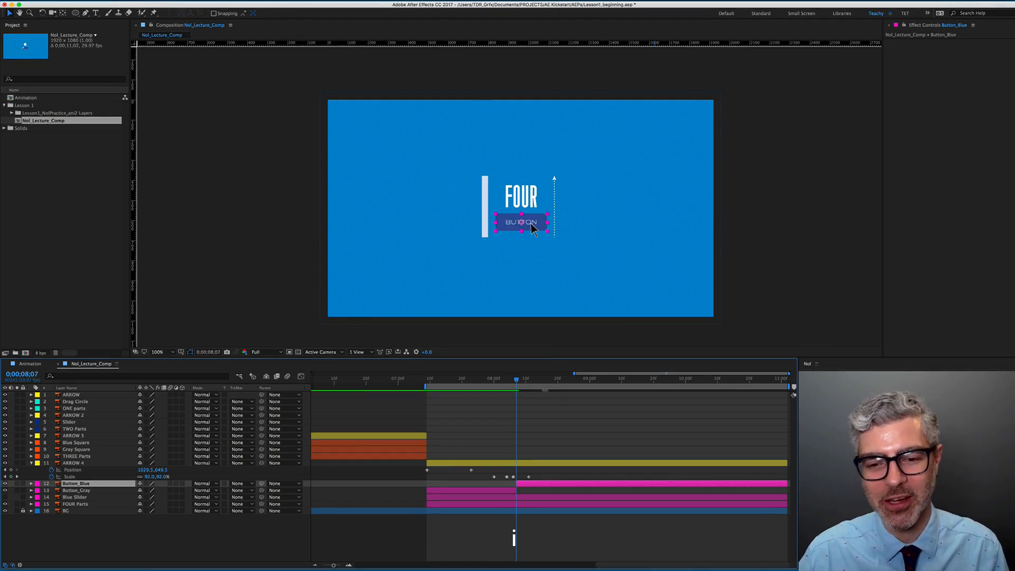
key(Page_Up)
key(Page_Down)
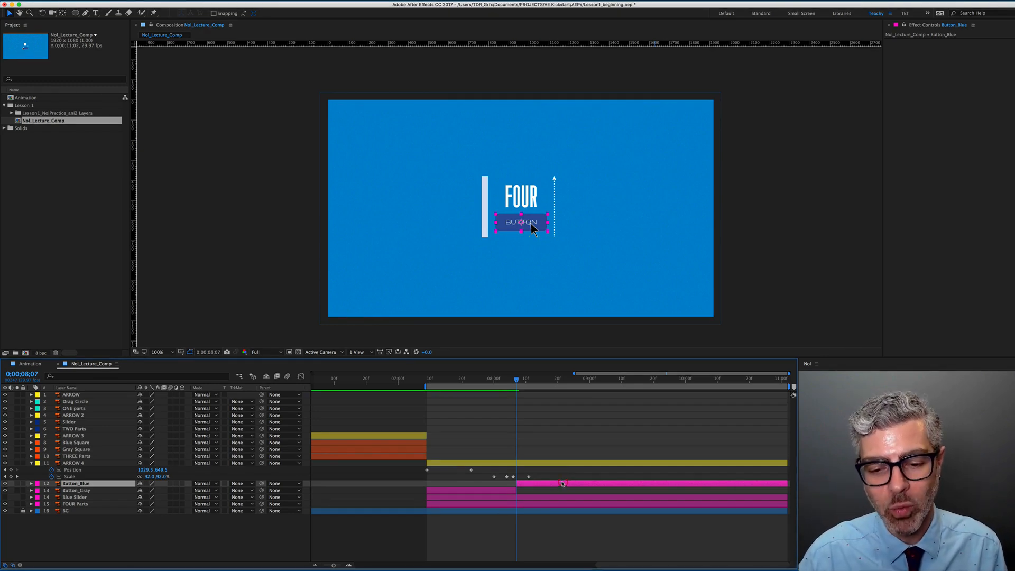
- Add a 100% Scale keyframe to Button_Blue at 0;00;08;11, in line with ARROW 4's last Scale keyframe
key(s)
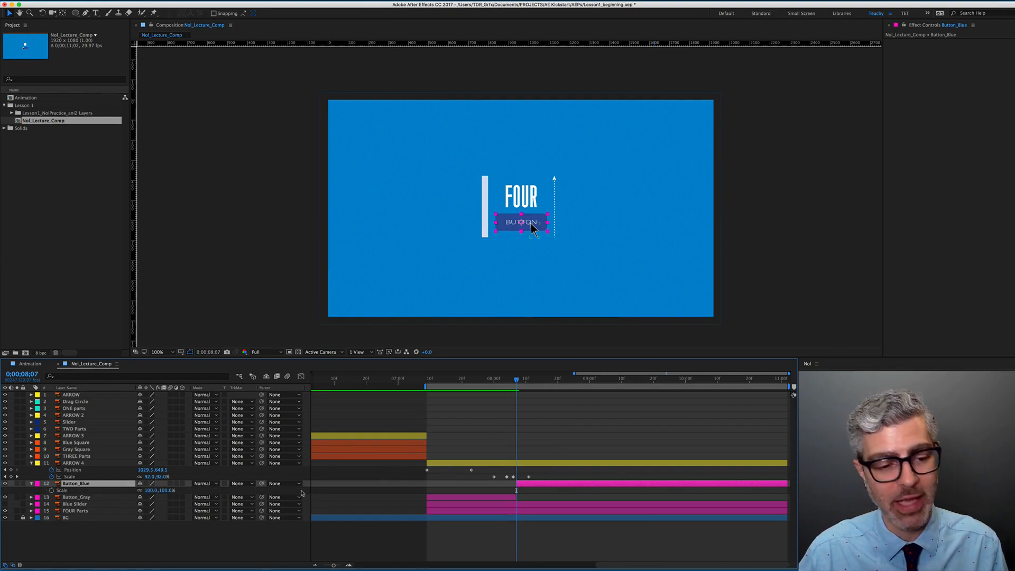
drag(517, 381, 528, 382)
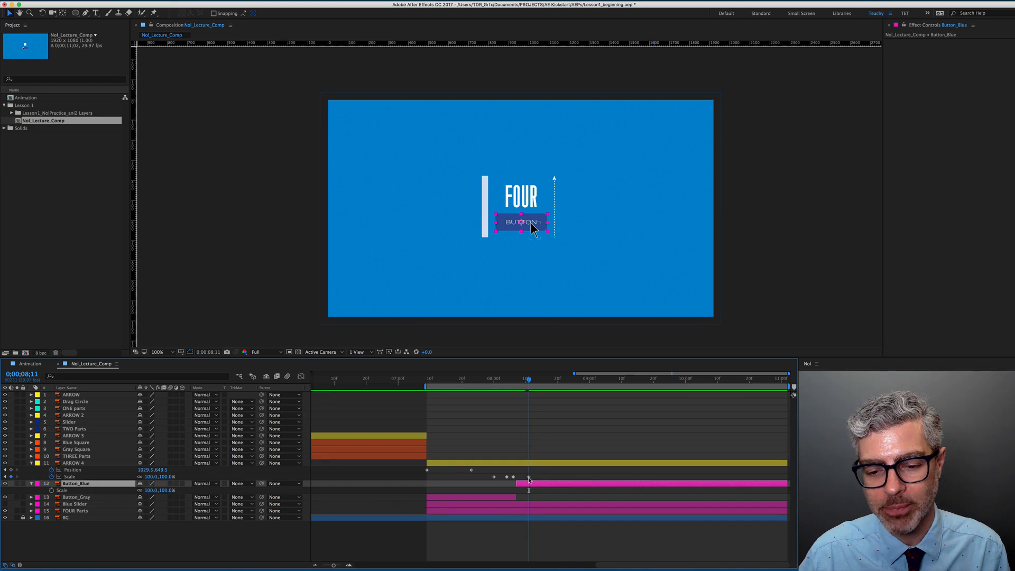
click(51, 490)
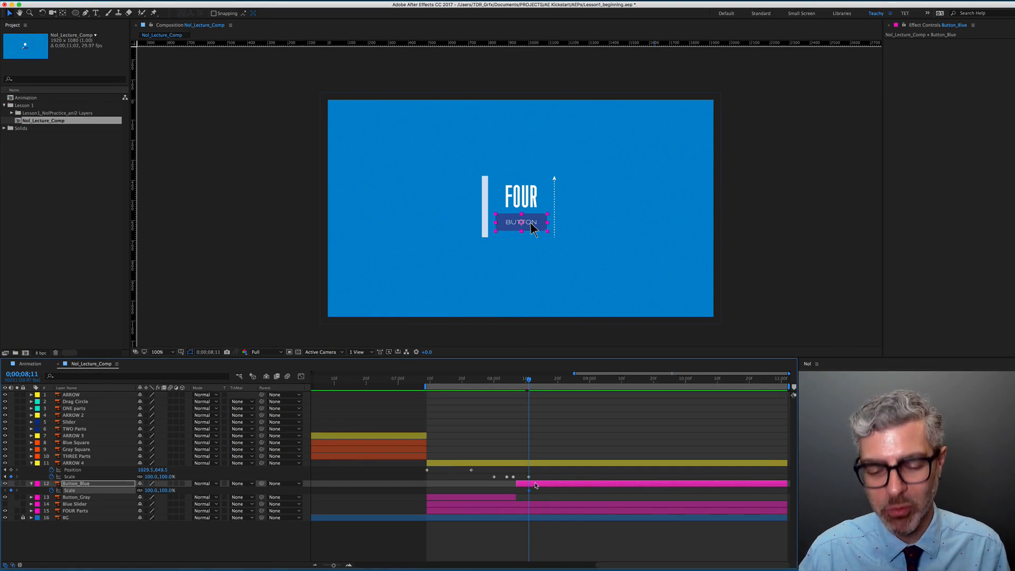
- Set Button_Blue's Scale to 90% at its first frame, 0;00;08;07, and preview the button's pop back to full size
key(i)
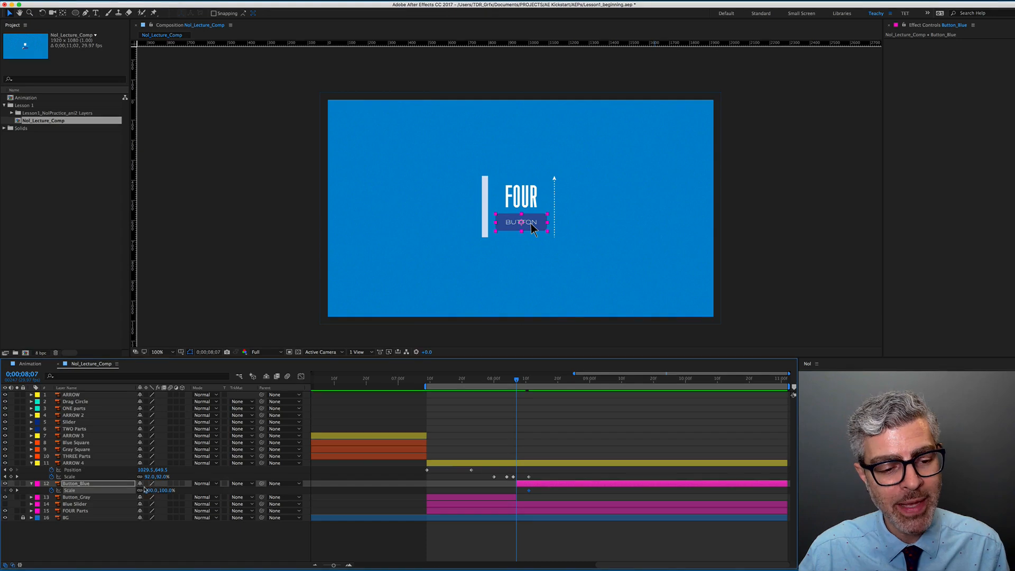
click(151, 490)
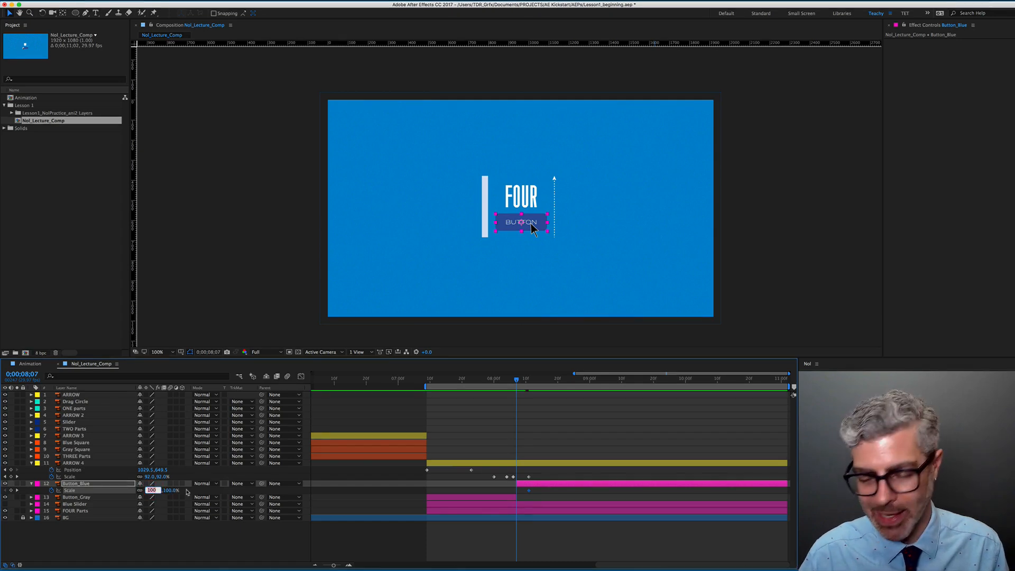
text(90)
key(Return)
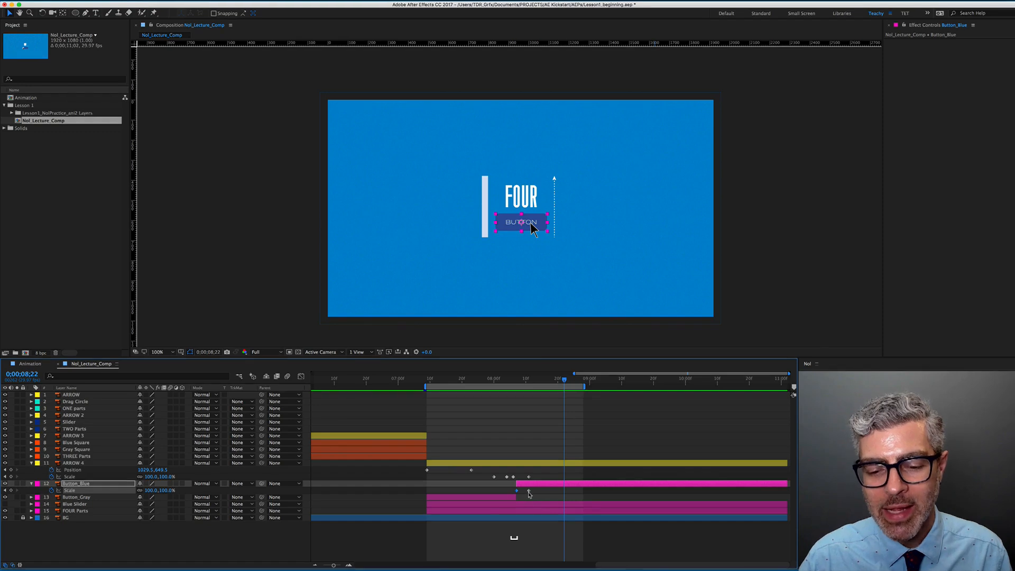
- Try a later time for Button_Blue's 100% Scale keyframe, preview it, and move the keyframe back in line with ARROW 4's last Scale keyframe
drag(526, 491, 538, 491)
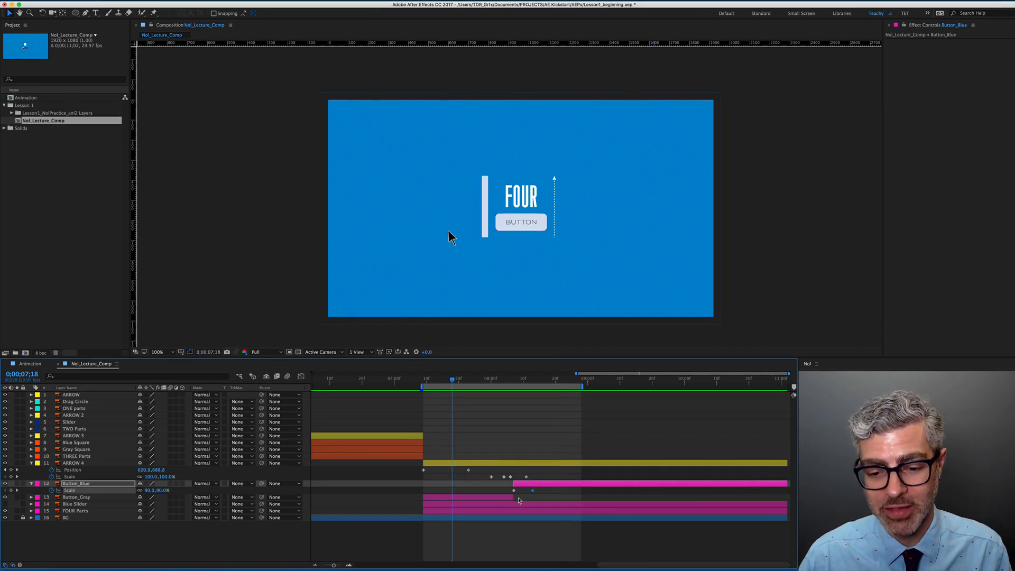
click(529, 492)
drag(532, 492, 525, 492)
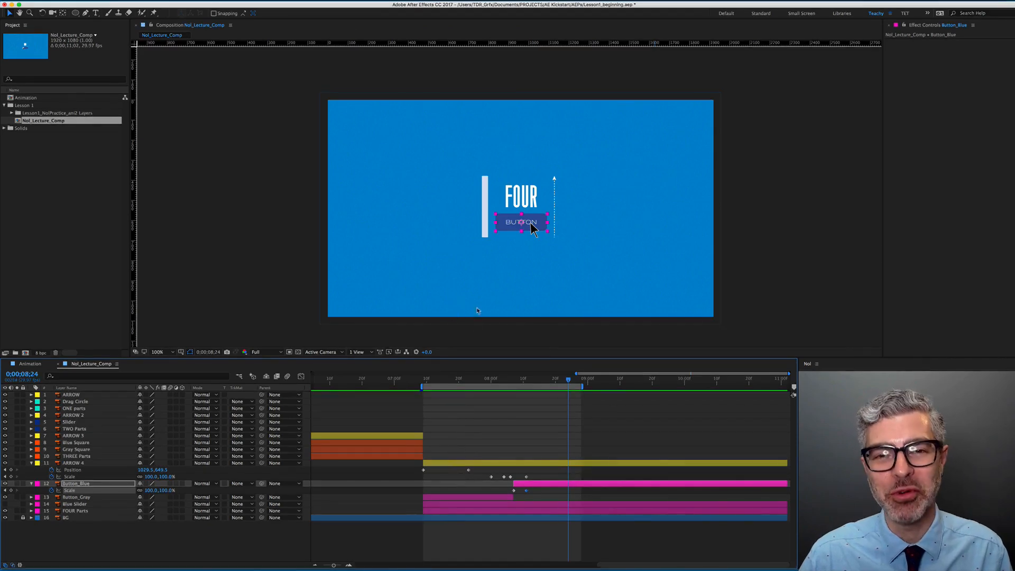
- Make the Blue Slider layer visible and trim its start to 0;00;08;15, shortly after the button click ends
click(76, 505)
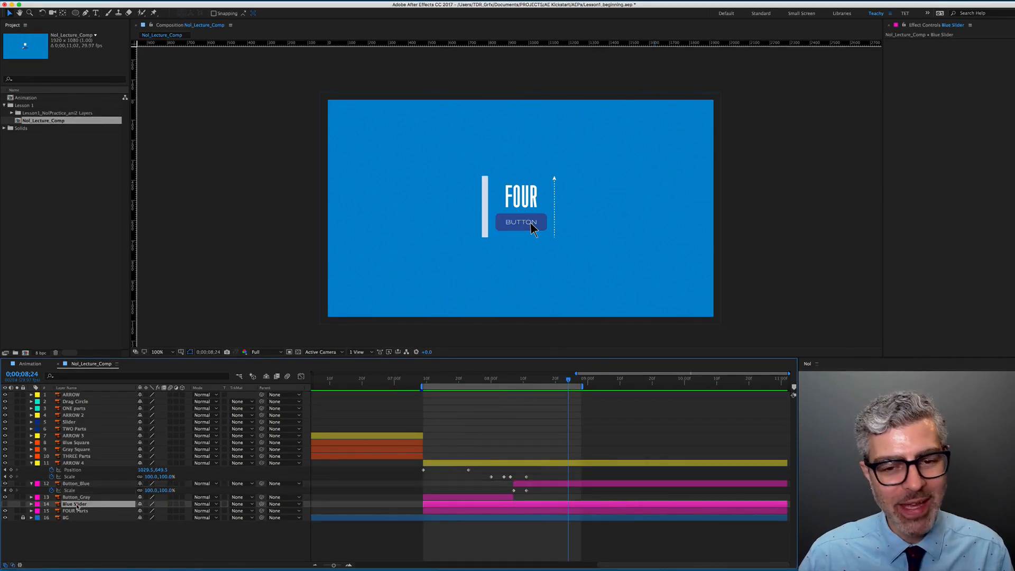
click(5, 504)
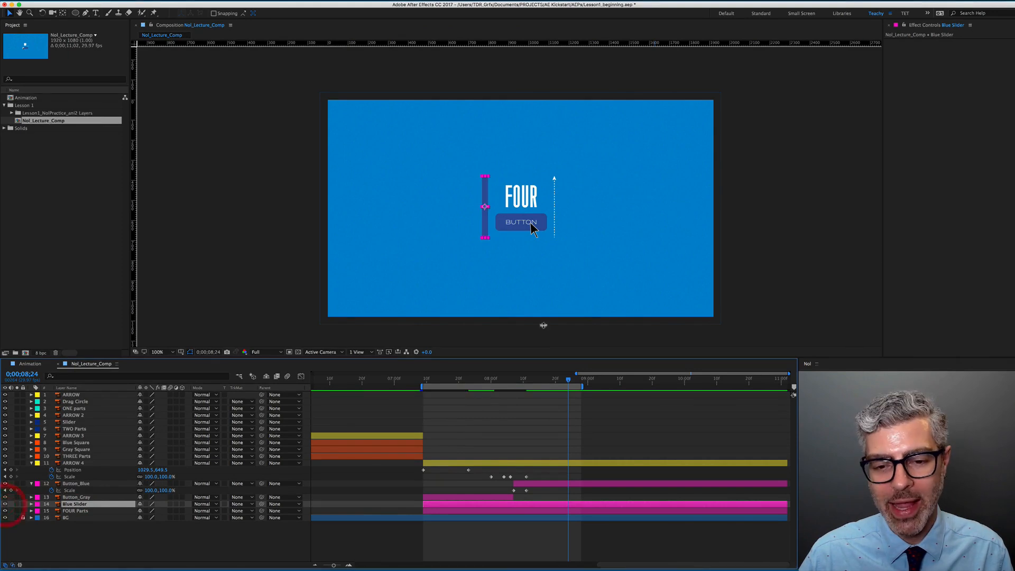
drag(517, 380, 536, 379)
click(539, 379)
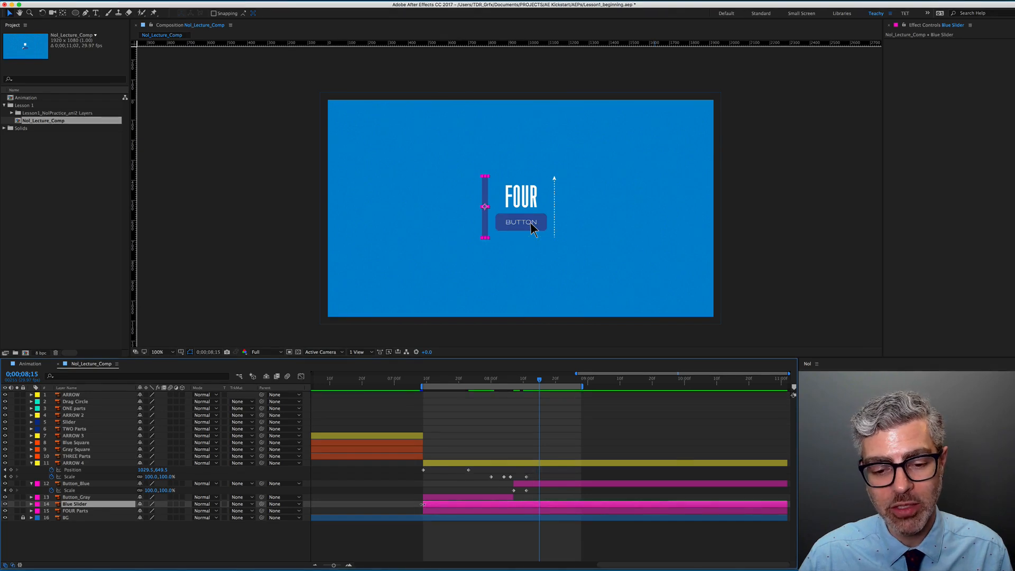
drag(428, 504, 536, 509)
key(super+z)
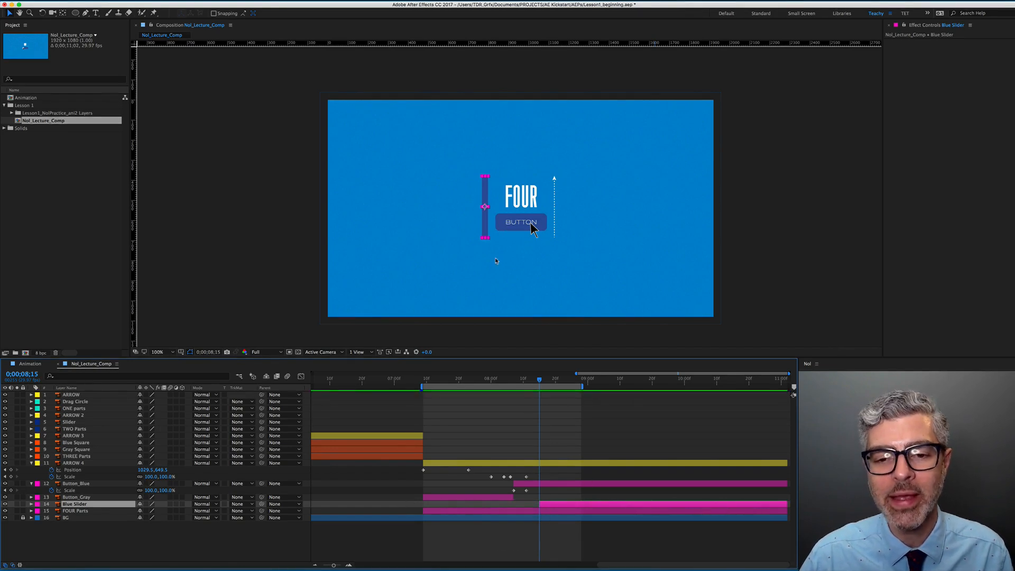
- Reveal Blue Slider's Scale property and unlink its width and height proportions, with the composition magnified to 200%
scroll(485, 207, up, 1)
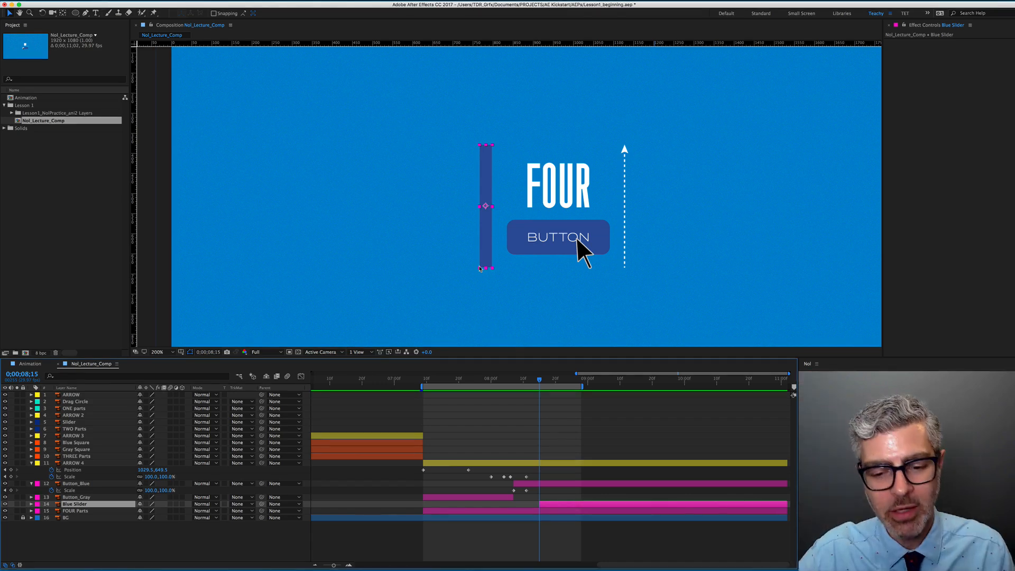
key(s)
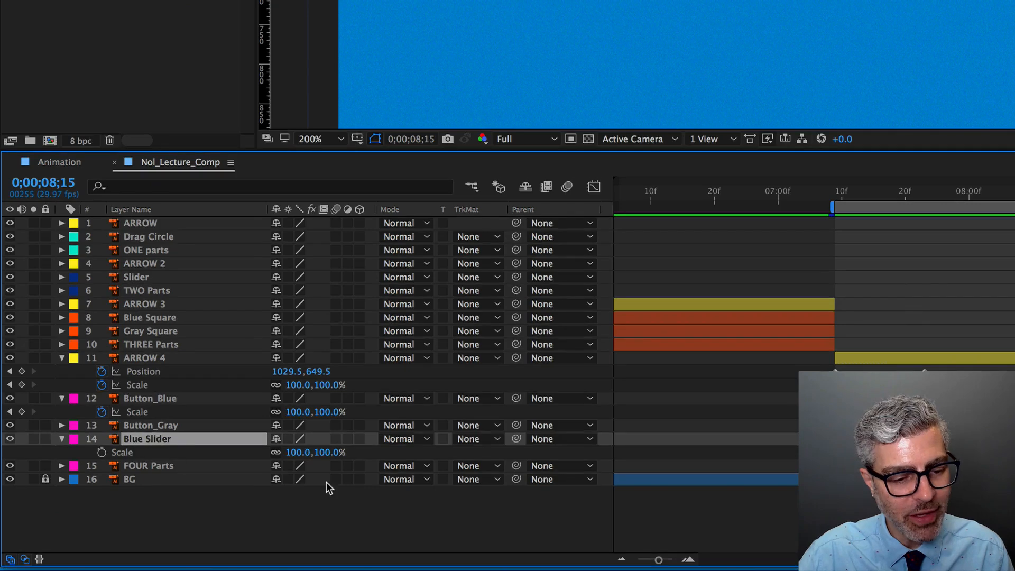
click(276, 452)
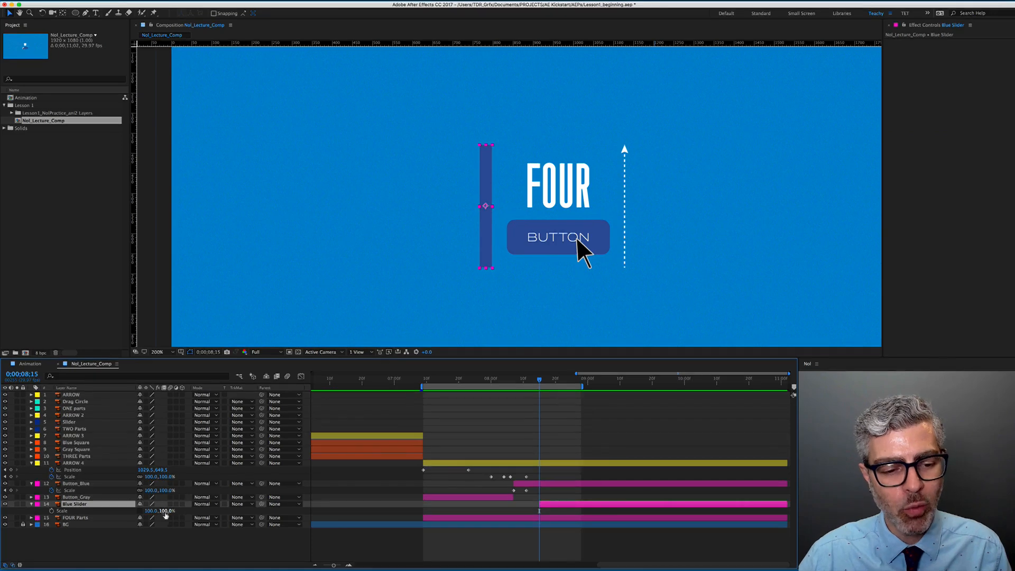
- Try scaling Blue Slider's height and width independently about its centred anchor point, and undo the change
drag(327, 454, 284, 454)
mouse_move(144, 512)
mouse_down()
mouse_move(168, 510)
mouse_move(141, 509)
mouse_up()
key(super+z)
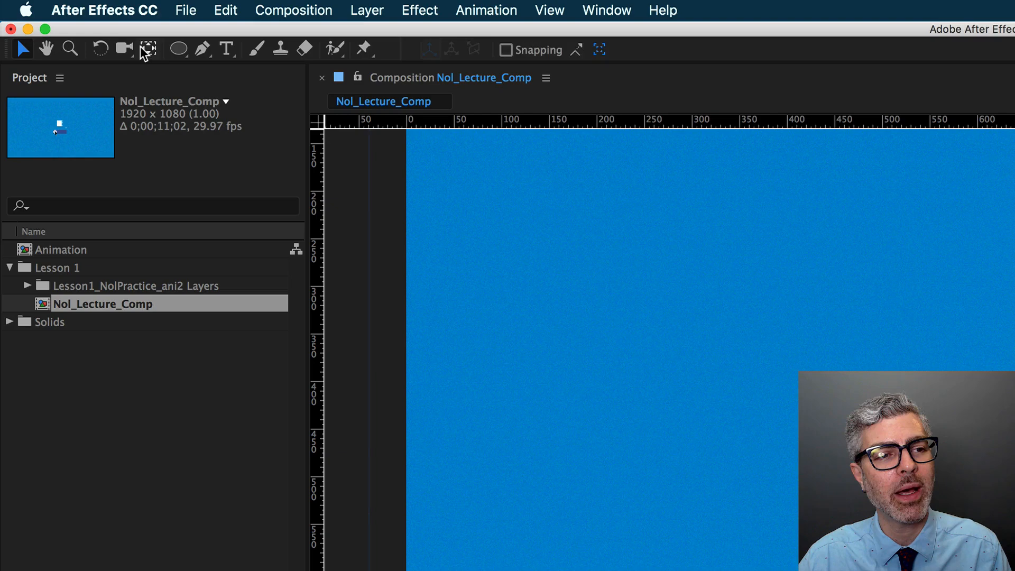
- Move Blue Slider's anchor point to the centre of the slider's bottom edge
click(62, 14)
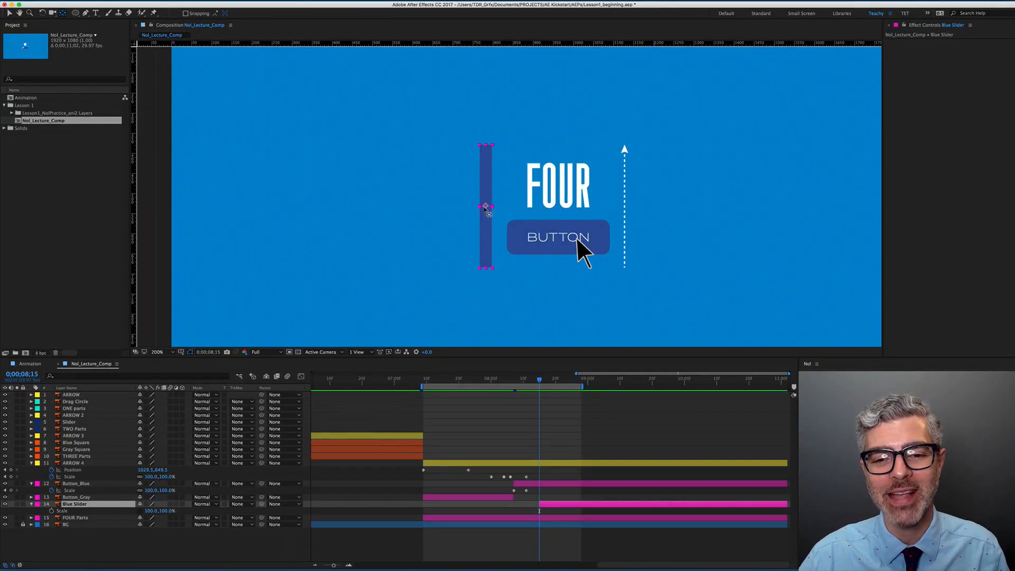
drag(485, 206, 481, 328)
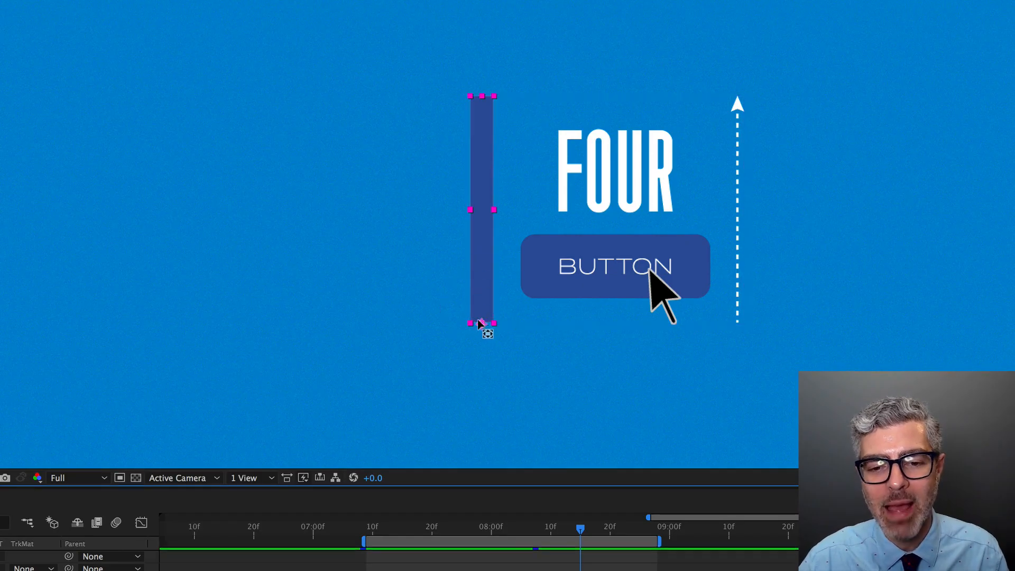
scroll(483, 336, up, 5)
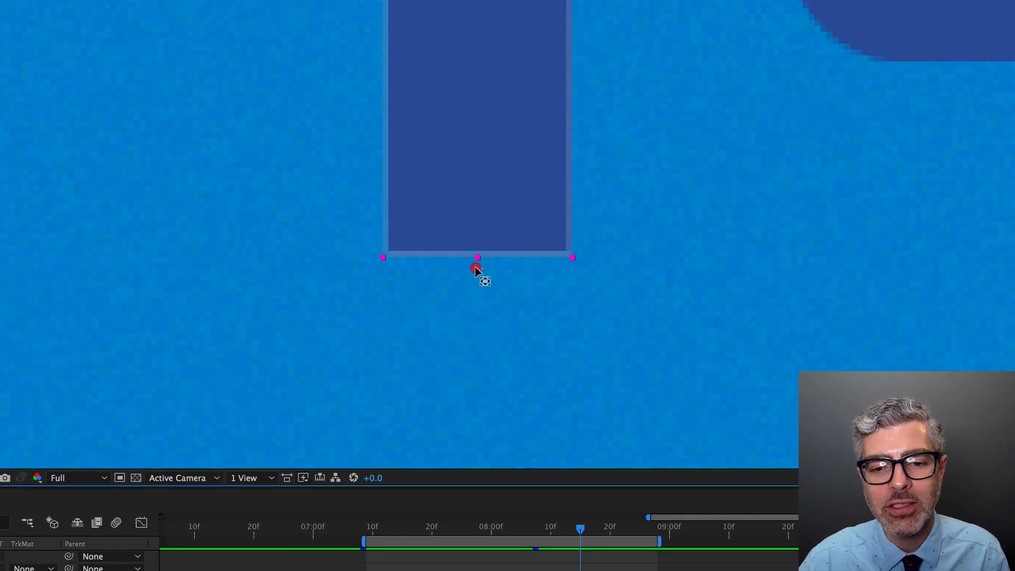
scroll(474, 267, up, 2)
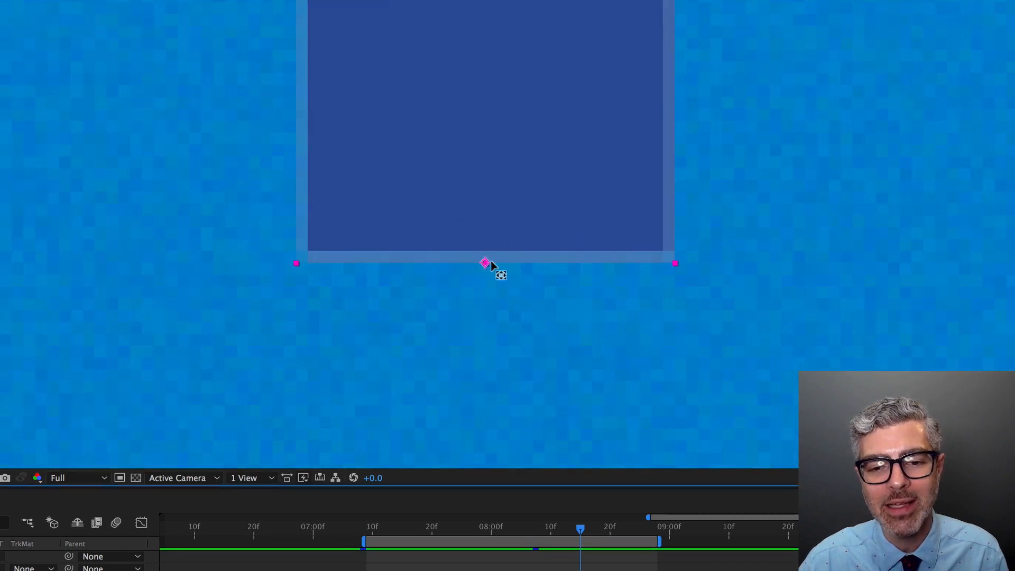
scroll(493, 264, down, 6)
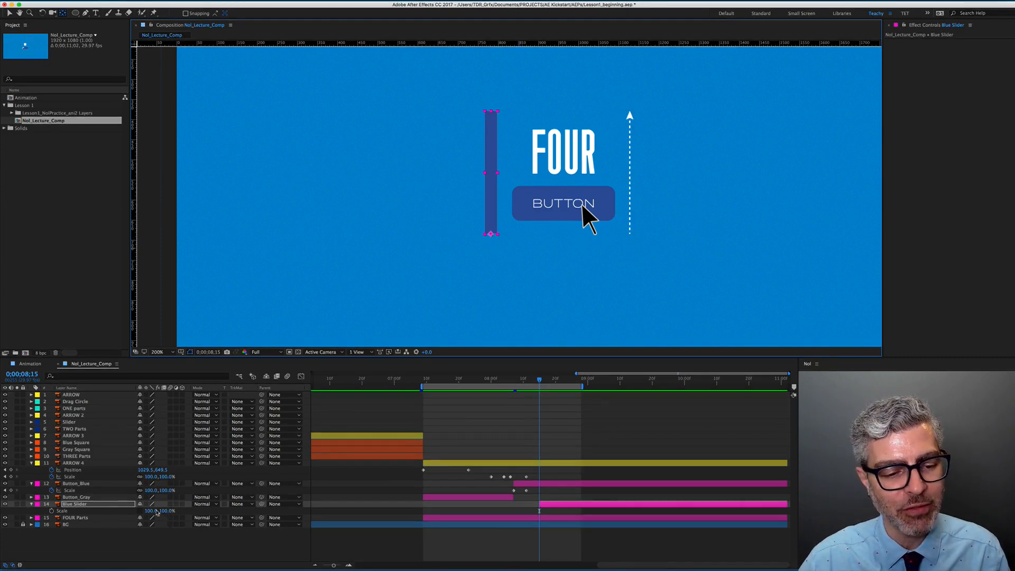
- Set Blue Slider's height scale to 0% and start keyframing its Scale at 0;00;08;15
drag(161, 511, 133, 510)
click(171, 511)
text(0)
key(Return)
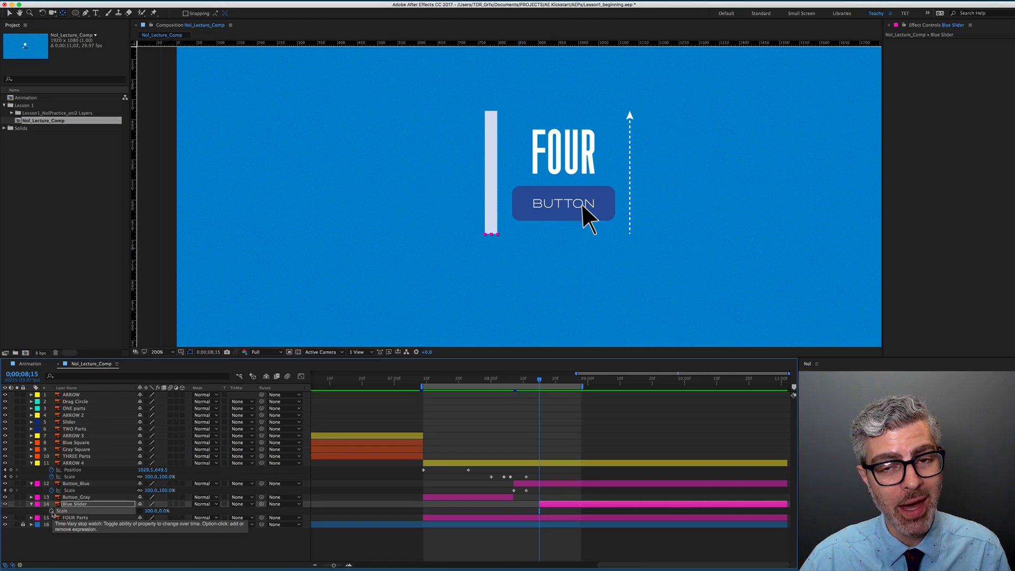
click(52, 510)
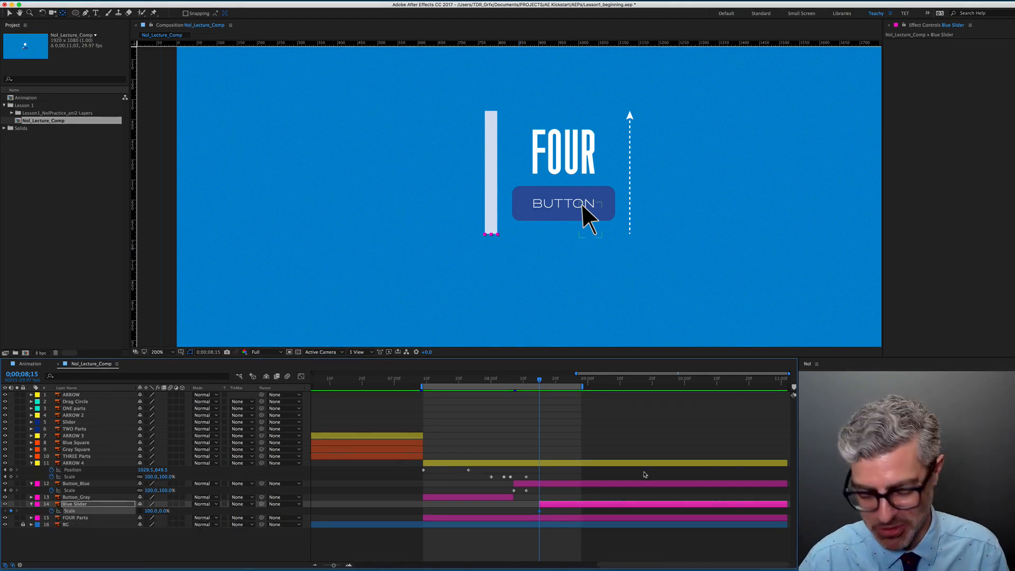
- Keyframe Blue Slider's height scale at 100% at 0;00;10;08
scroll(585, 447, down, 2)
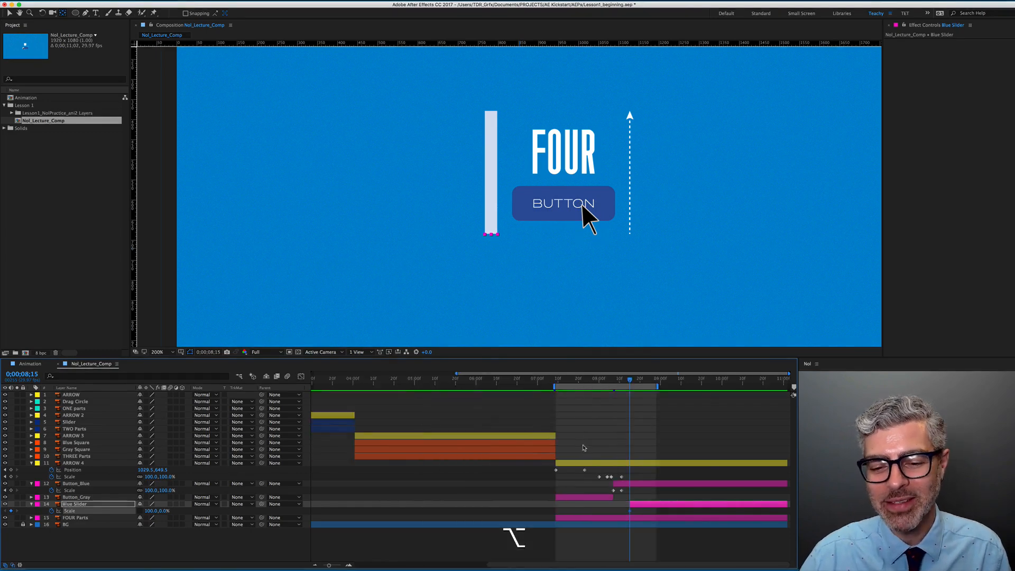
scroll(587, 448, down, 2)
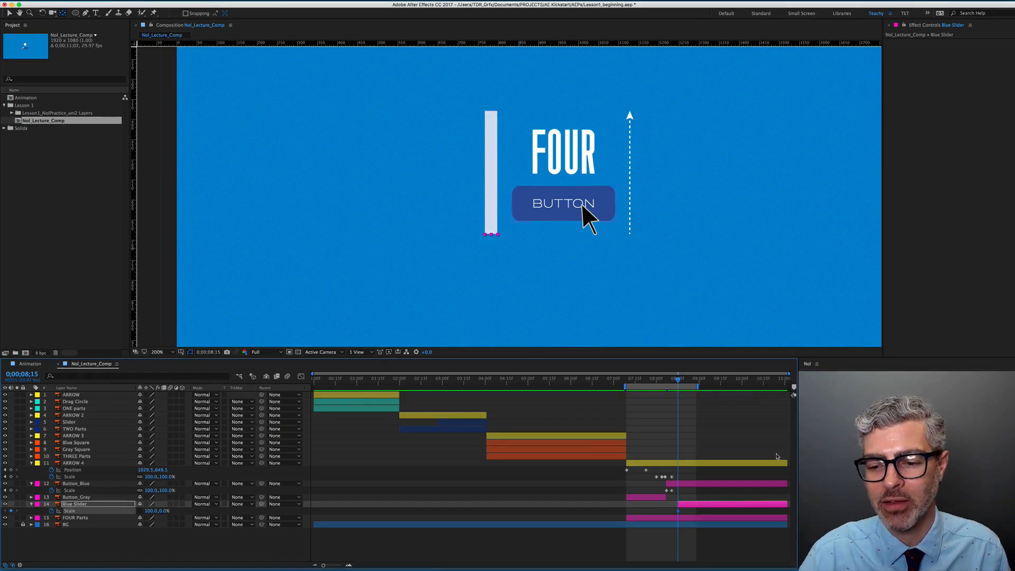
drag(725, 379, 753, 387)
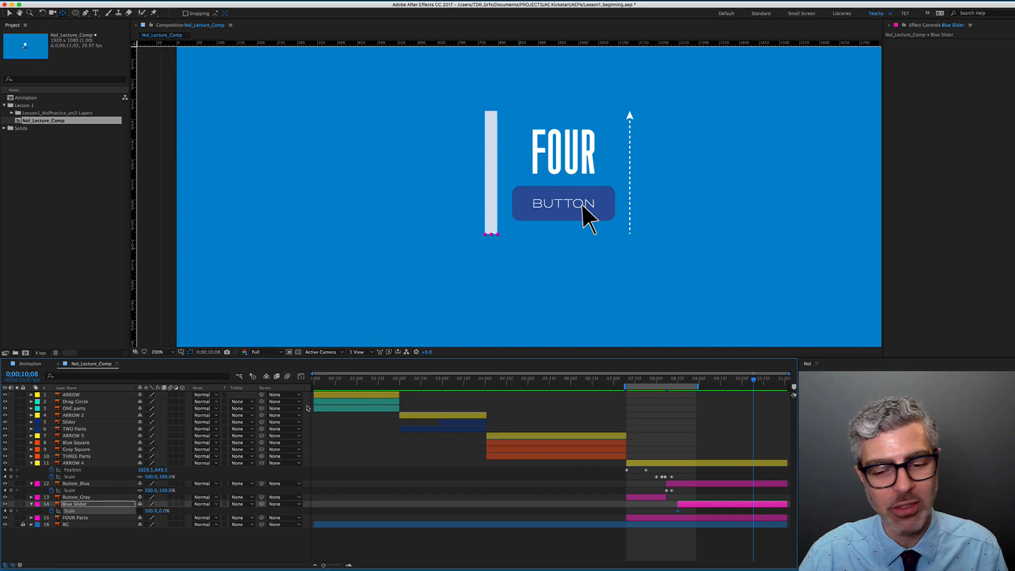
click(163, 512)
text(100)
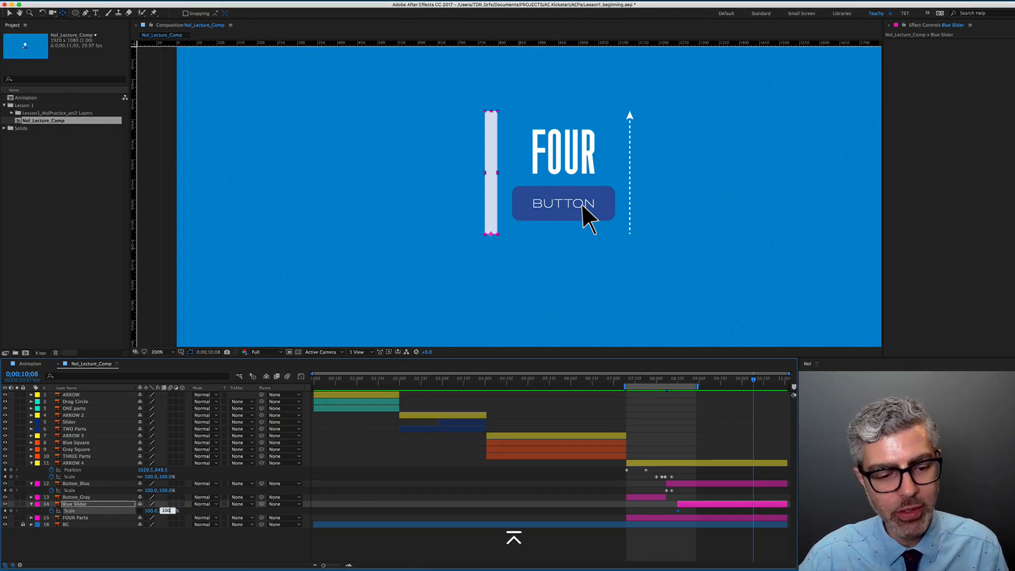
key(Return)
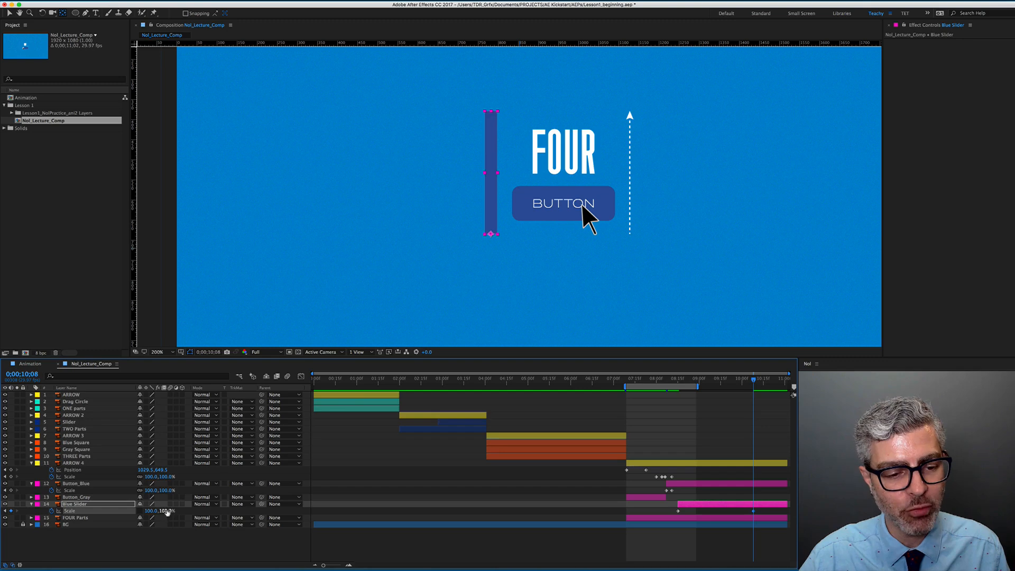
- Try varying Blue Slider's height scale at its last keyframe, and undo the changes
drag(166, 510, 164, 511)
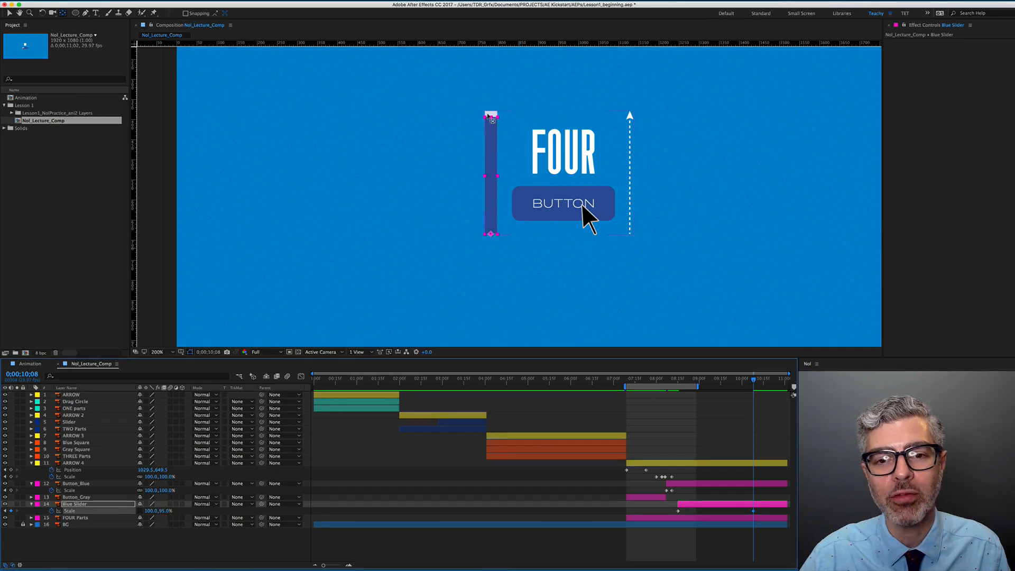
key(super+z)
drag(169, 511, 171, 511)
key(super+z)
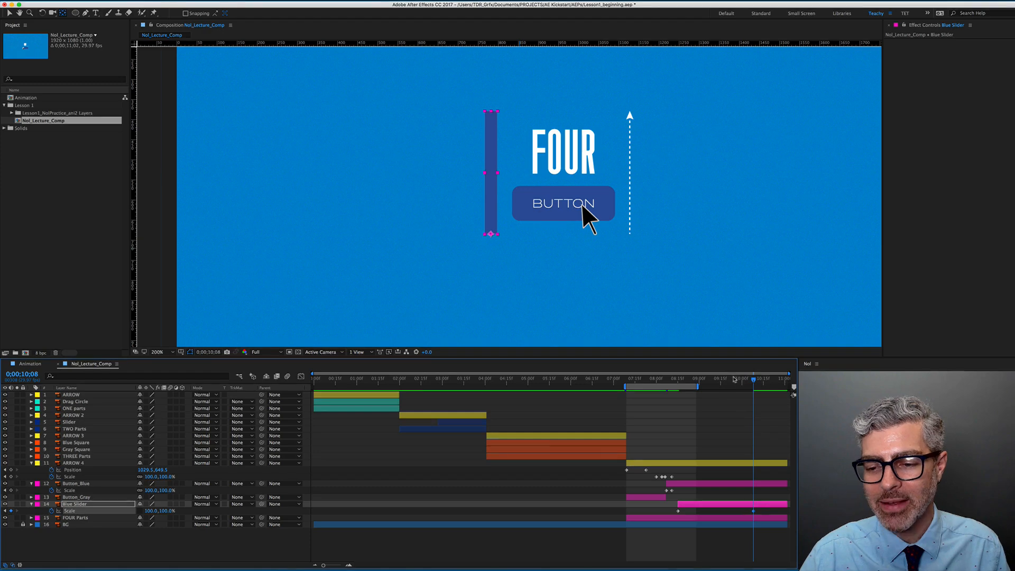
- Duplicate ARROW 4's second Position keyframe at 0;00;10;12 so the cursor holds still over the button
click(756, 380)
drag(757, 383, 761, 383)
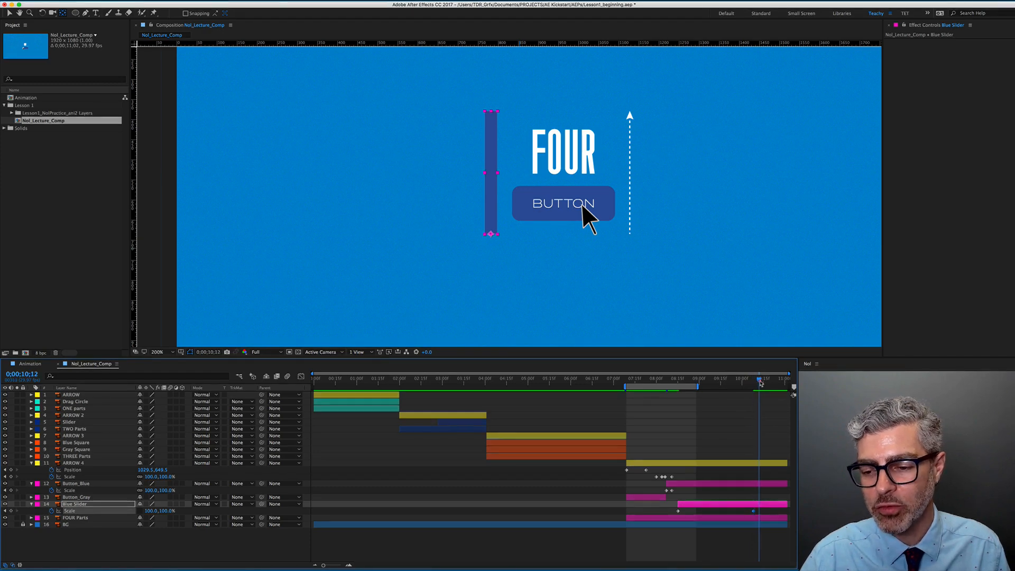
click(646, 470)
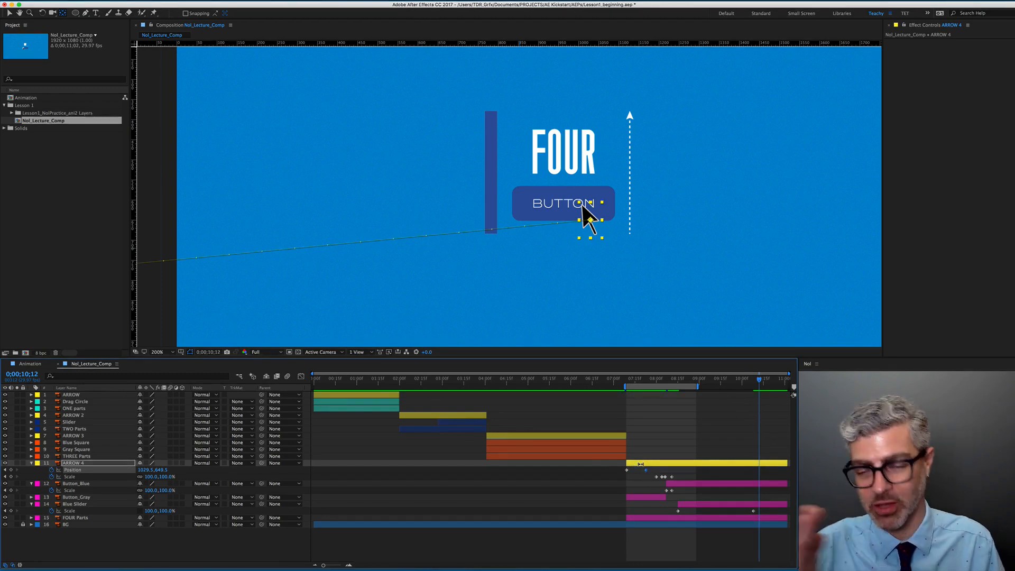
key(super+v)
- Keyframe ARROW 4 at 0;00;11;01 beyond the composition's right edge, at about 2035.5, 749.5
mouse_move(757, 383)
mouse_down()
mouse_move(636, 382)
mouse_move(715, 382)
mouse_move(734, 402)
mouse_move(757, 402)
mouse_up()
key(End)
scroll(586, 254, down, 2)
key(v)
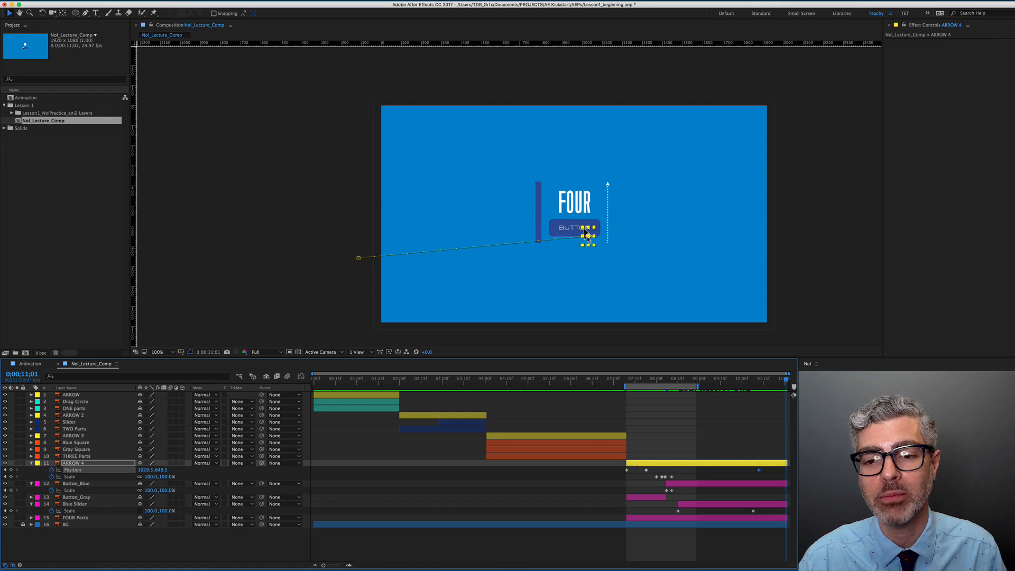
drag(588, 236, 790, 257)
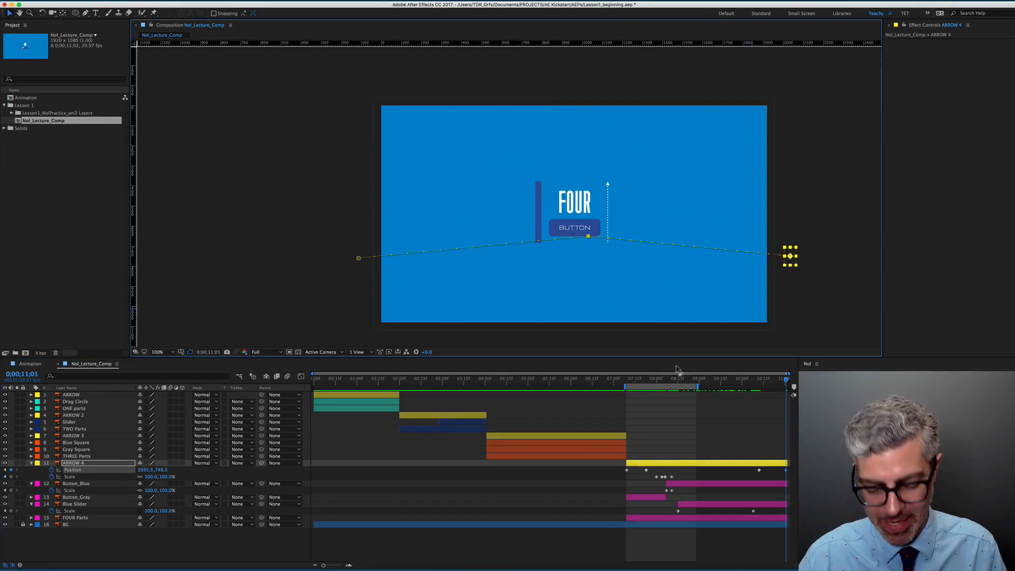
- Extend the work area to 0;00;11;01 and preview section FOUR's animation
key(n)
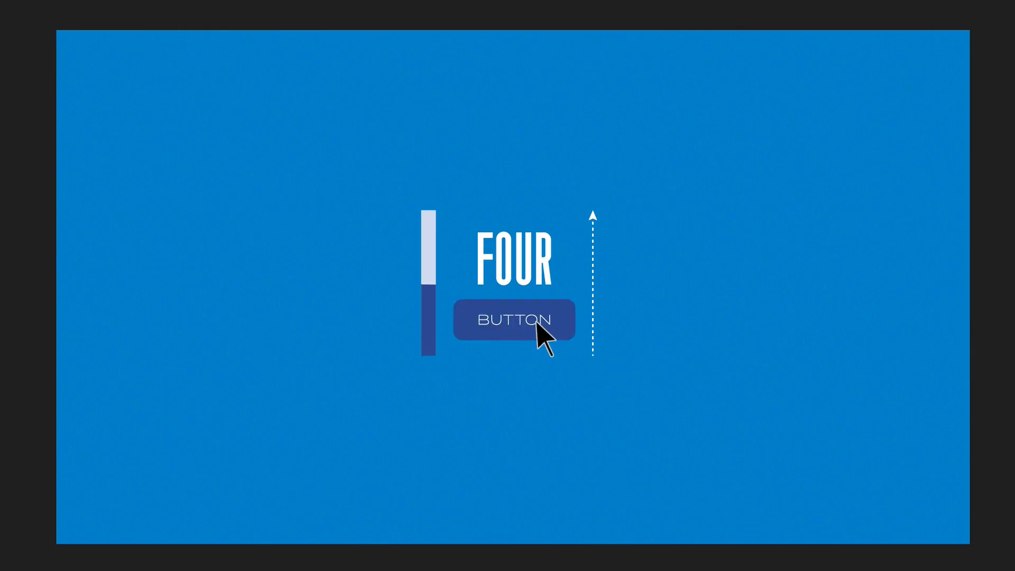
key(space)
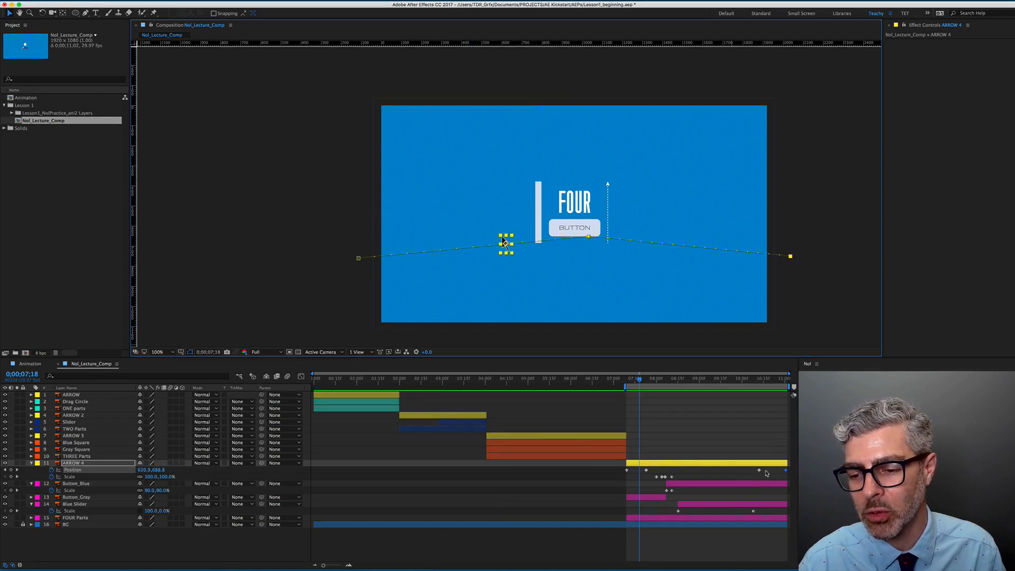
- Move Blue Slider's last Scale keyframe and ARROW 4's third Position keyframe earlier together, to around 0;00;10;00
key(super+z)
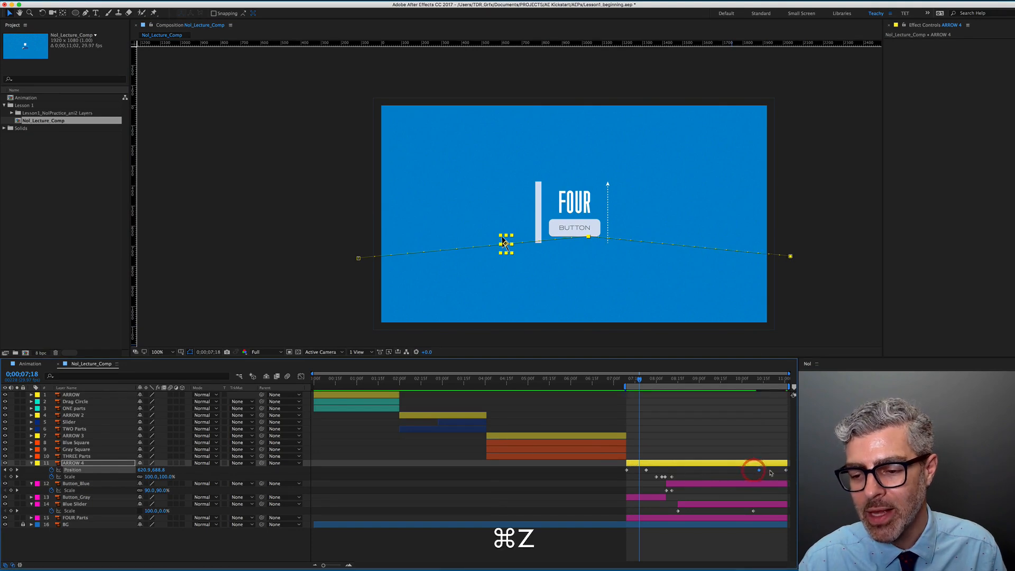
drag(764, 469, 739, 518)
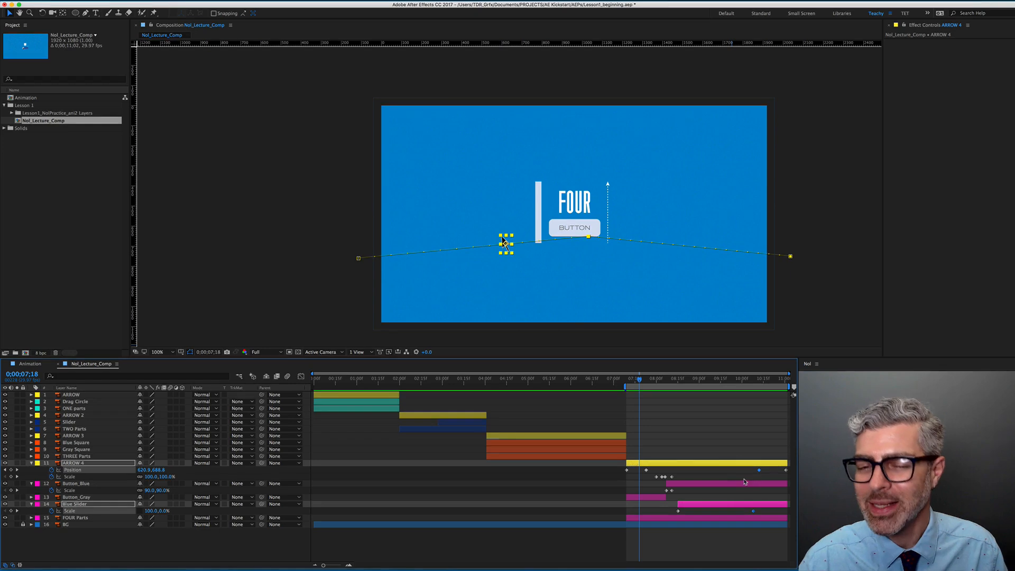
drag(759, 470, 751, 470)
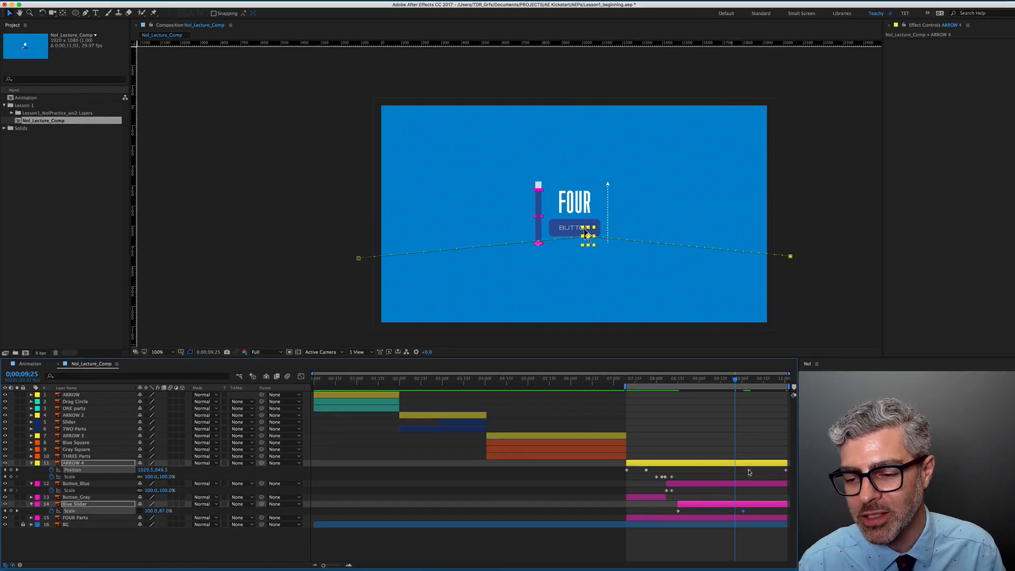
drag(748, 471, 743, 472)
- Shift ARROW 4's final off-screen Position keyframe a few frames earlier and preview the cursor's exit
drag(750, 382, 797, 383)
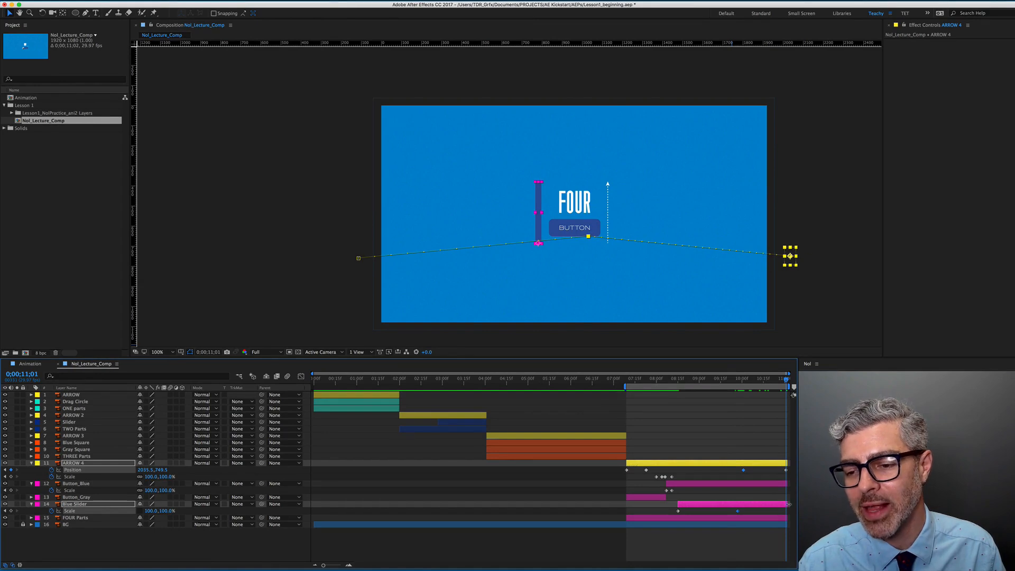
drag(786, 470, 778, 471)
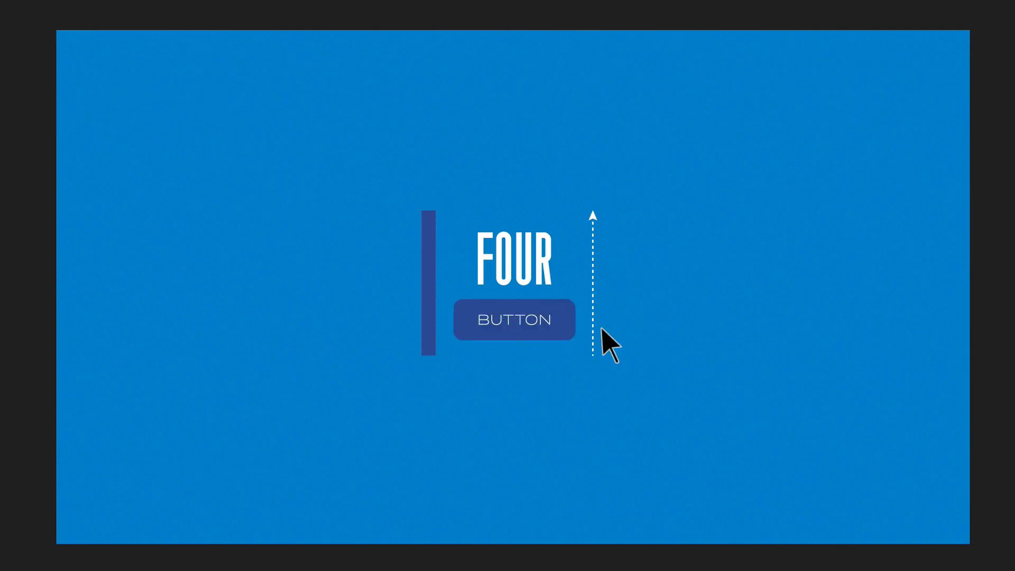
key(space)
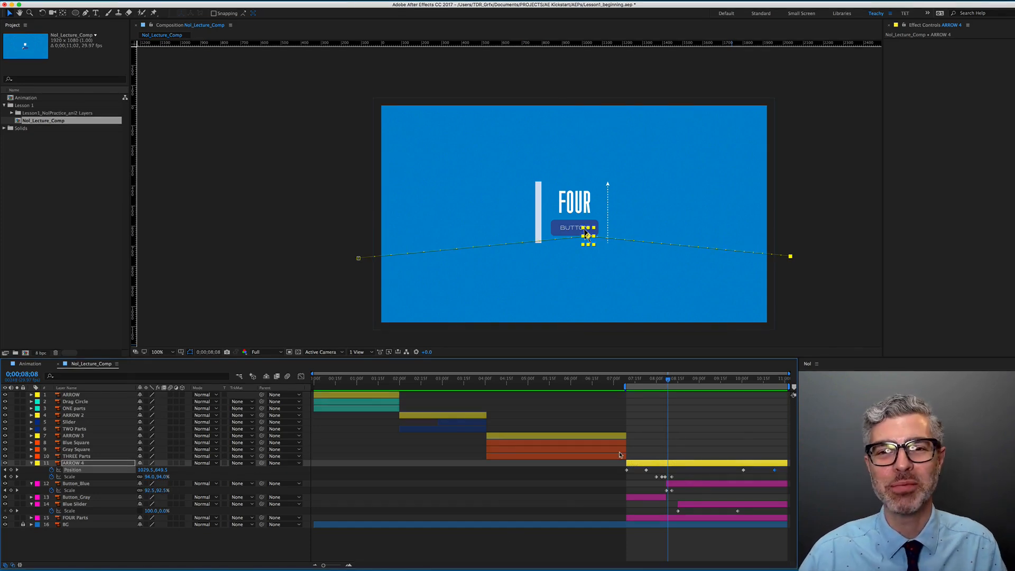
- Collapse the revealed properties of all layers and start the work area at the composition's first frame
key(alt)
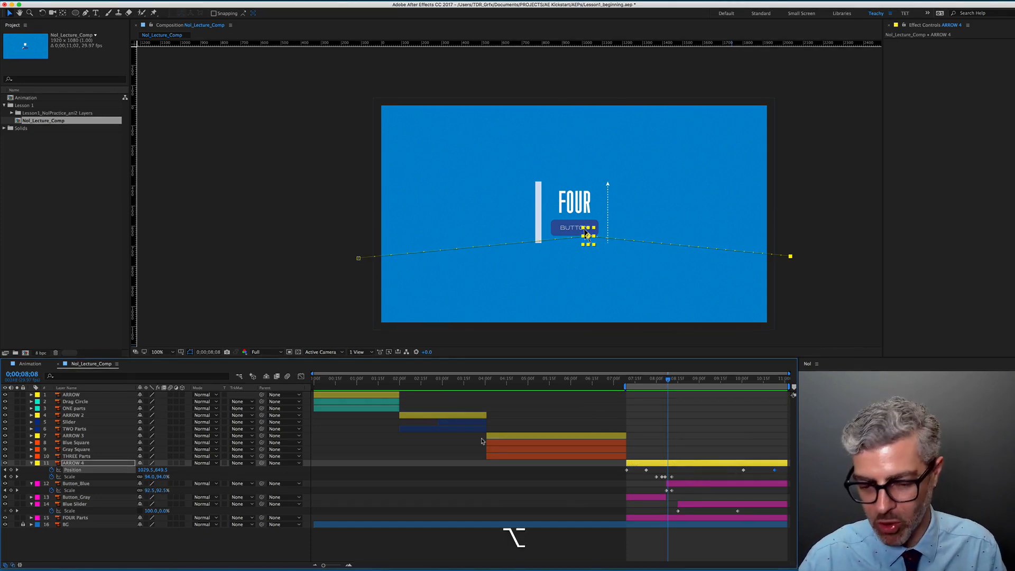
key(super+a)
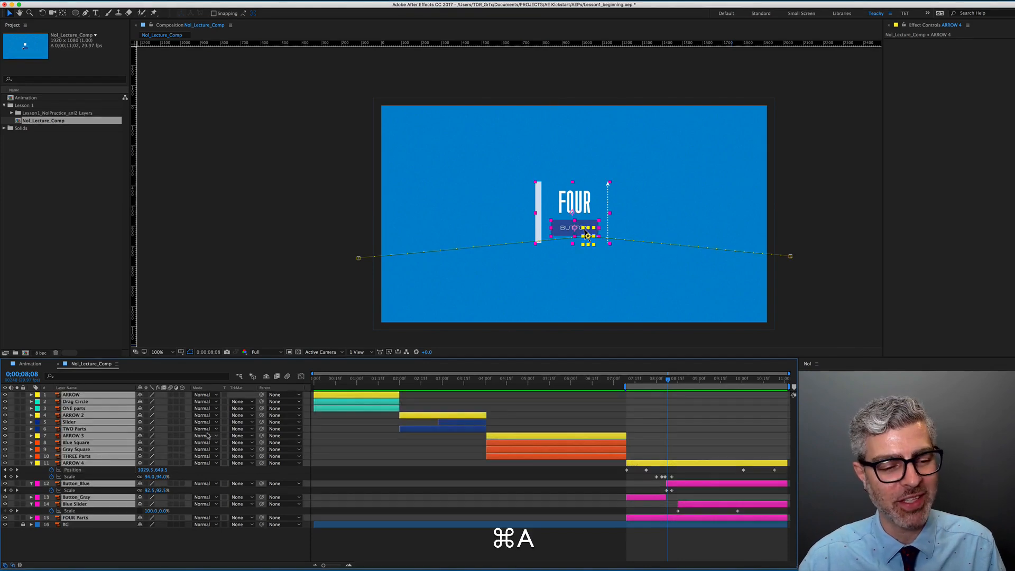
key(u)
click(167, 542)
key(Home)
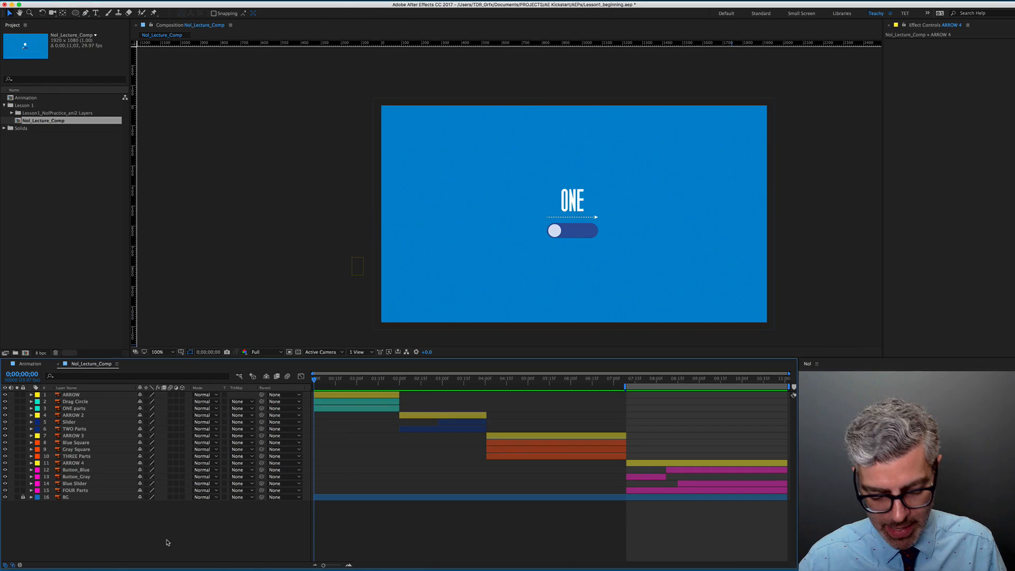
key(b)
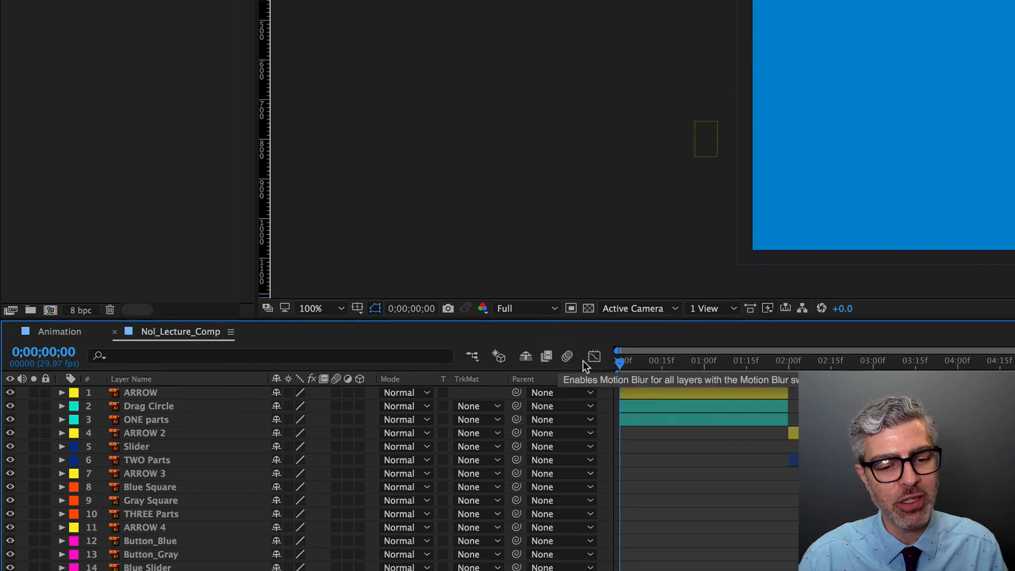
- Scrub through the whole composition to review the cursor interactions in sections ONE to FOUR
drag(658, 362, 896, 361)
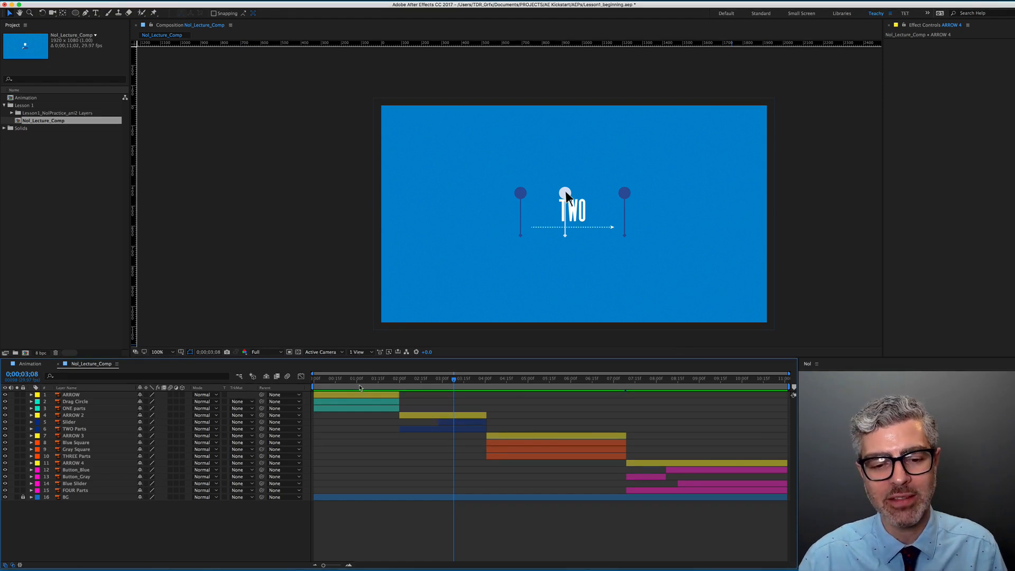
click(352, 379)
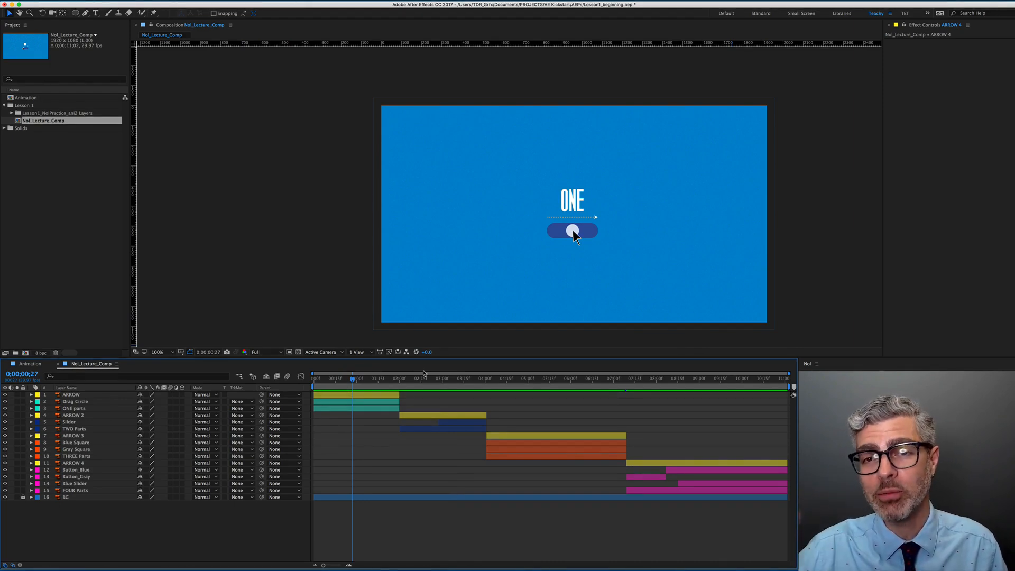
drag(352, 380, 357, 382)
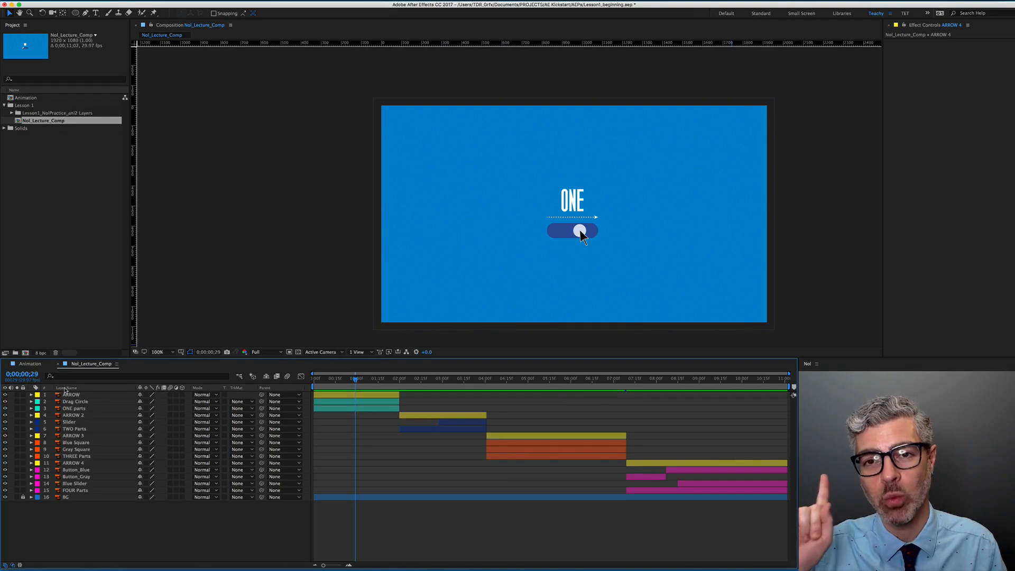
key(Page_Down)
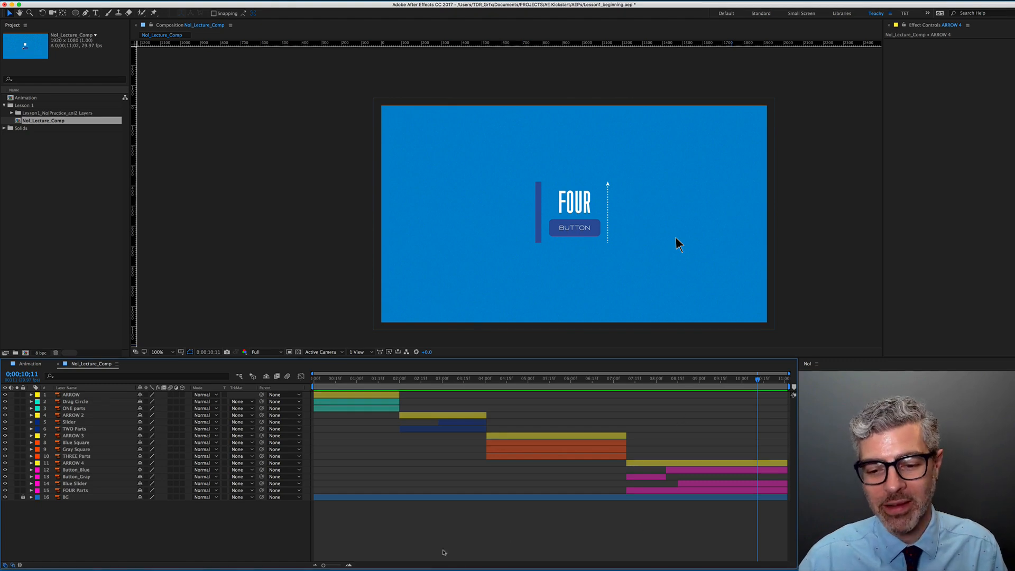
click(429, 492)
mouse_move(440, 381)
mouse_down()
mouse_move(423, 379)
mouse_move(459, 379)
mouse_move(421, 378)
mouse_move(449, 378)
mouse_up()
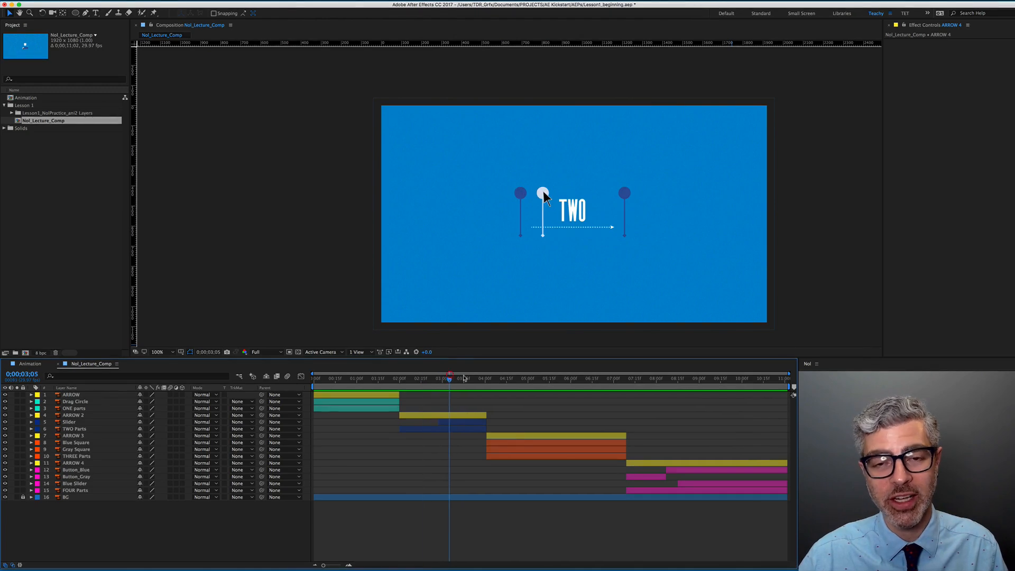
- Extend Nol_Lecture_Comp's duration to 0;00;13;02 in the composition settings
key(alt)
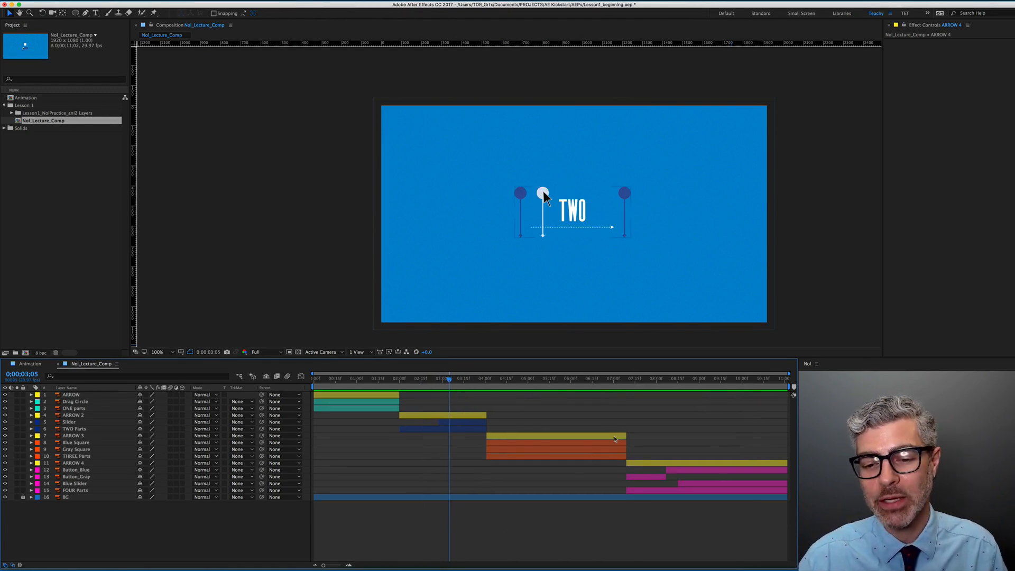
key(End)
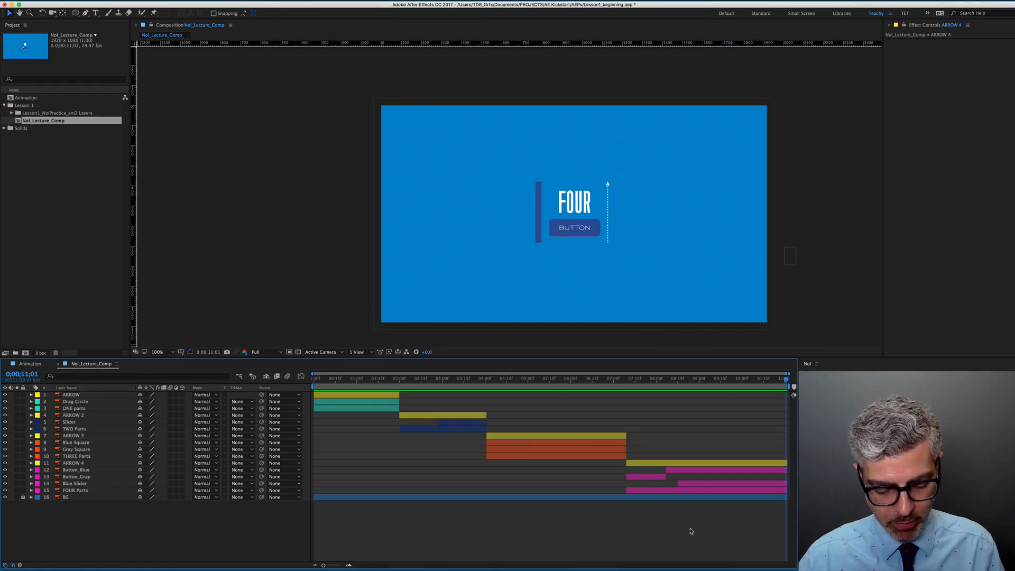
key(super)
key(super+k)
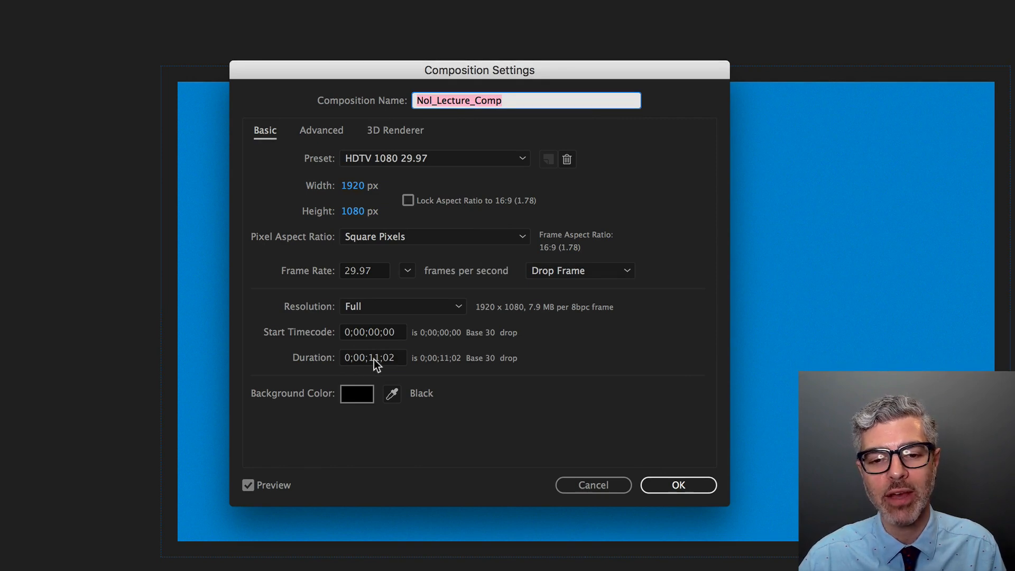
drag(373, 359, 379, 359)
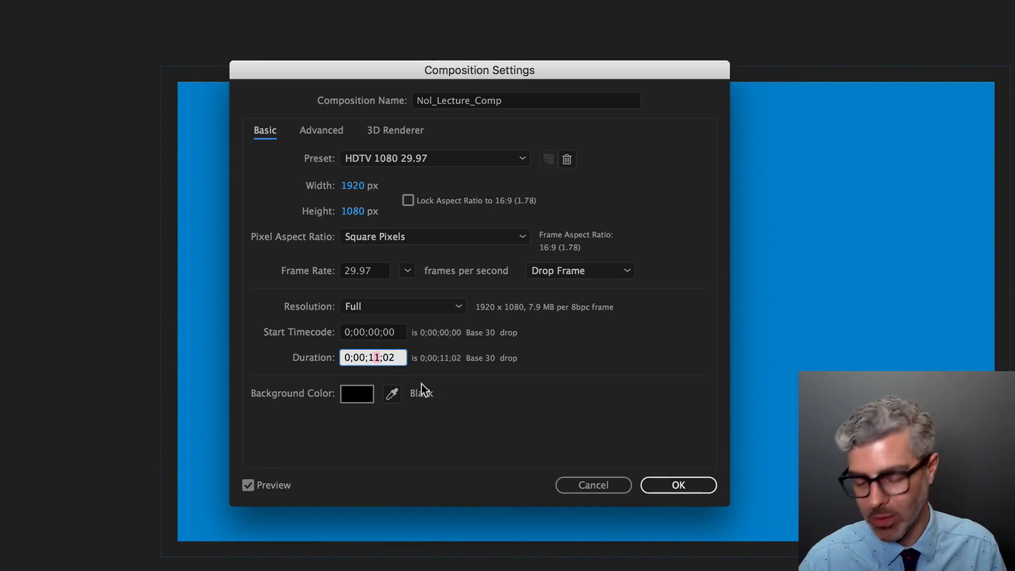
text(3)
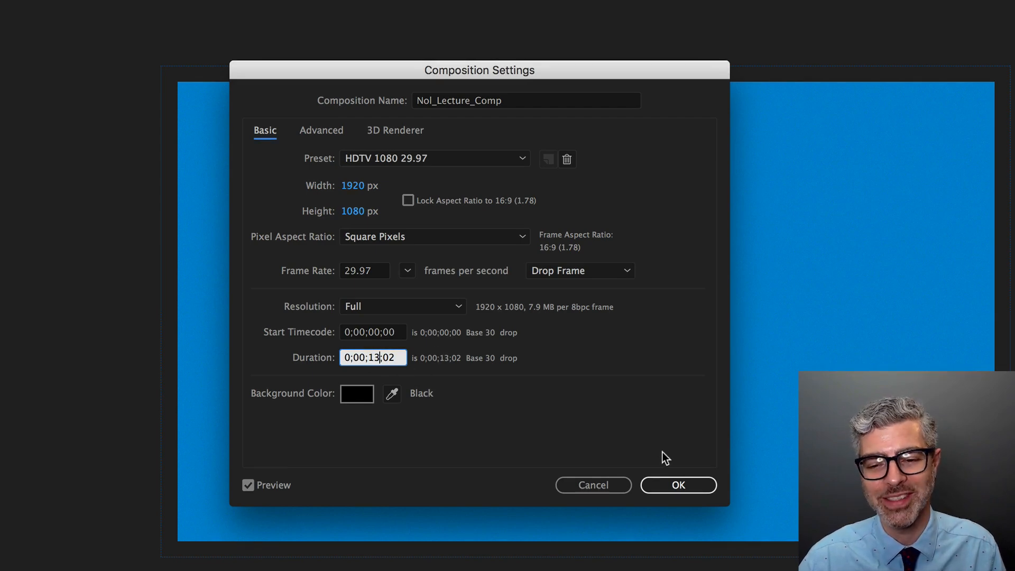
click(691, 483)
click(693, 483)
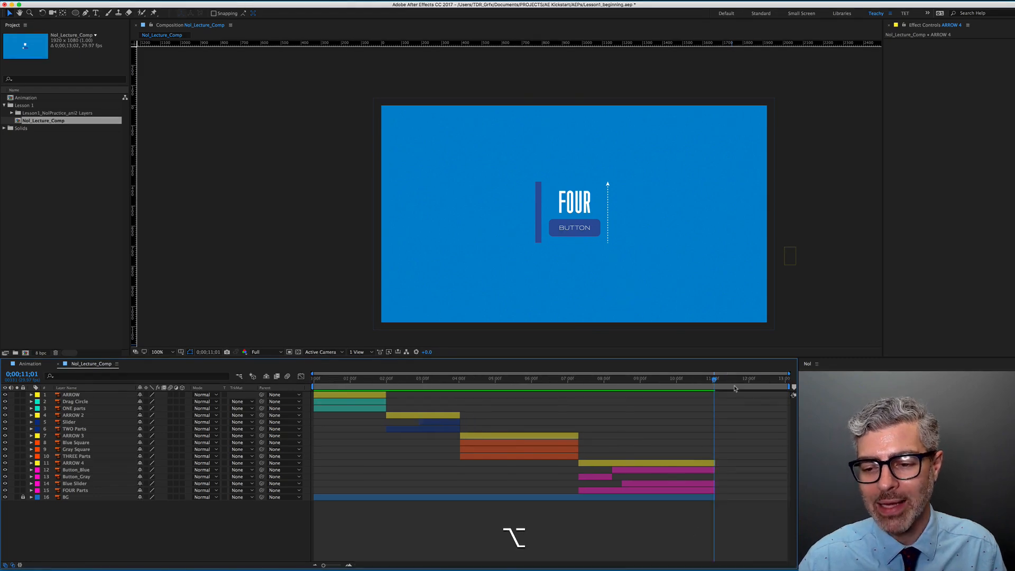
- Extend the BG layer's out point to the end of the lengthened composition
drag(725, 380, 763, 387)
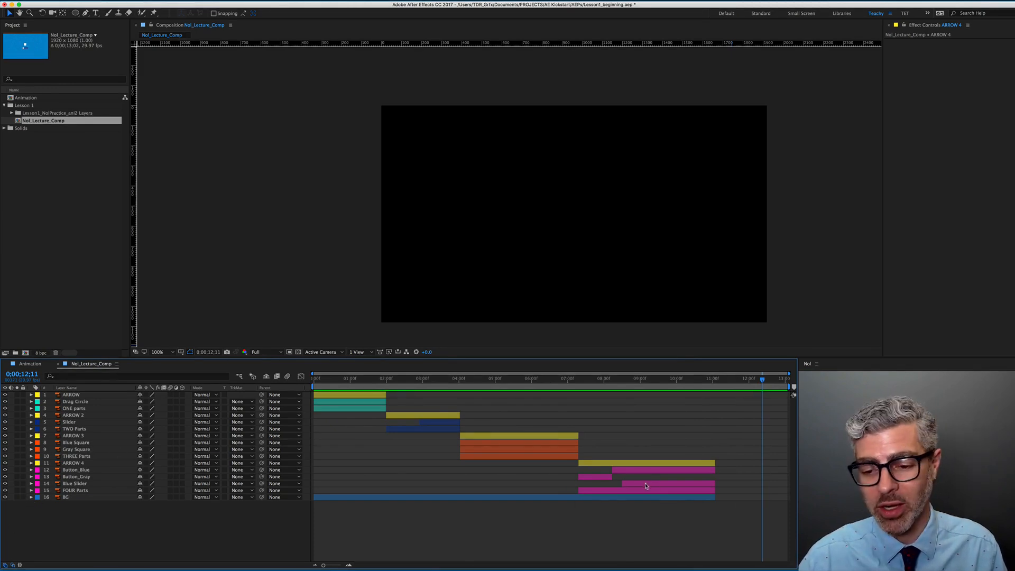
click(659, 497)
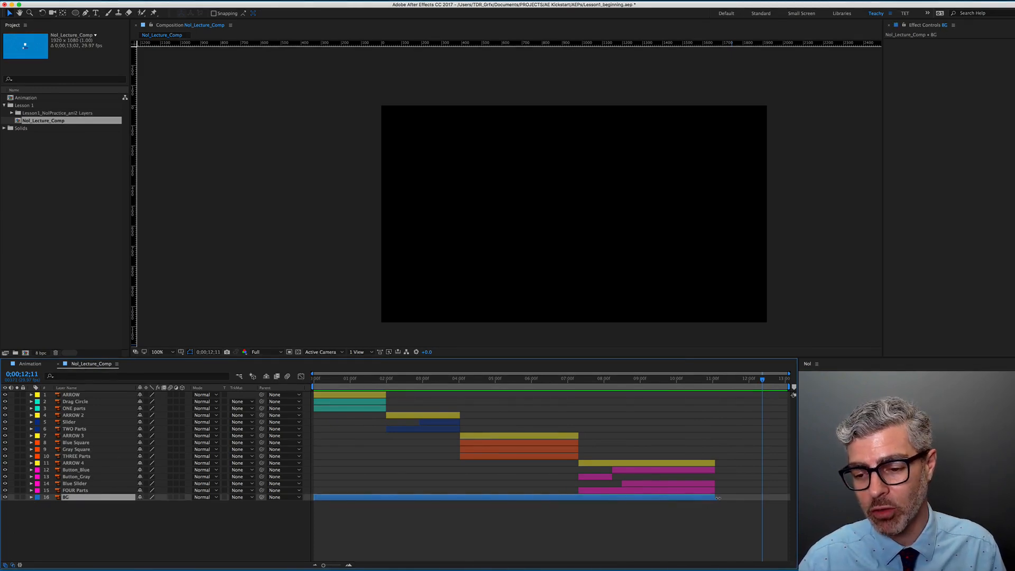
drag(717, 497, 790, 498)
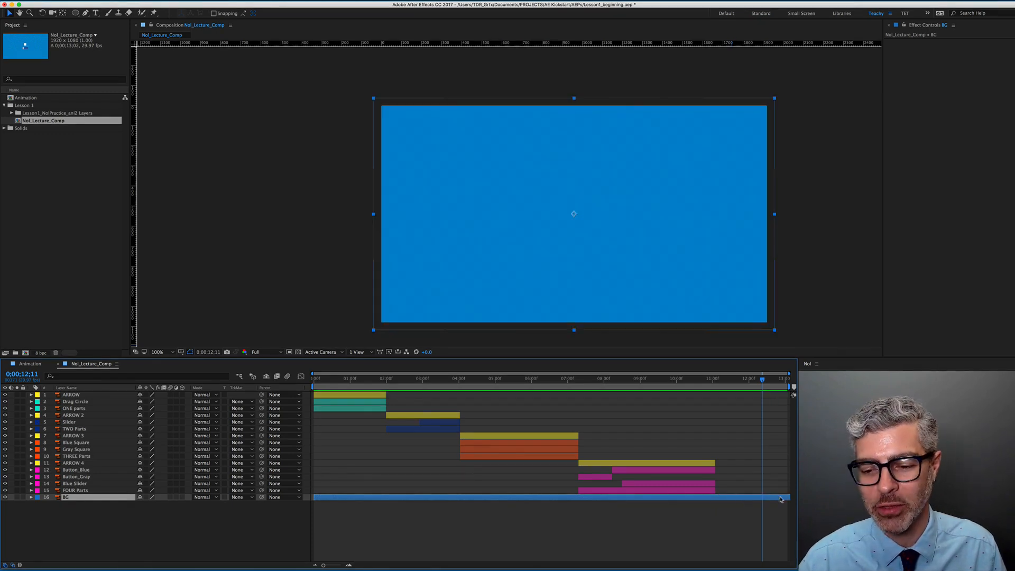
- Shift all section THREE and FOUR layers, ARROW 3 through FOUR Parts, later together so section FOUR ends at the composition's end
click(509, 436)
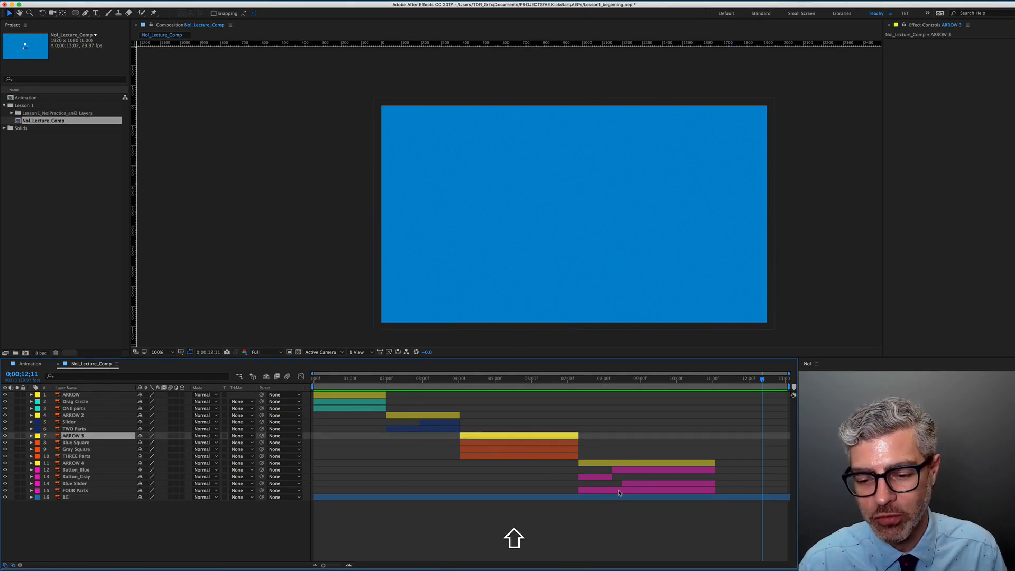
shift+click(619, 491)
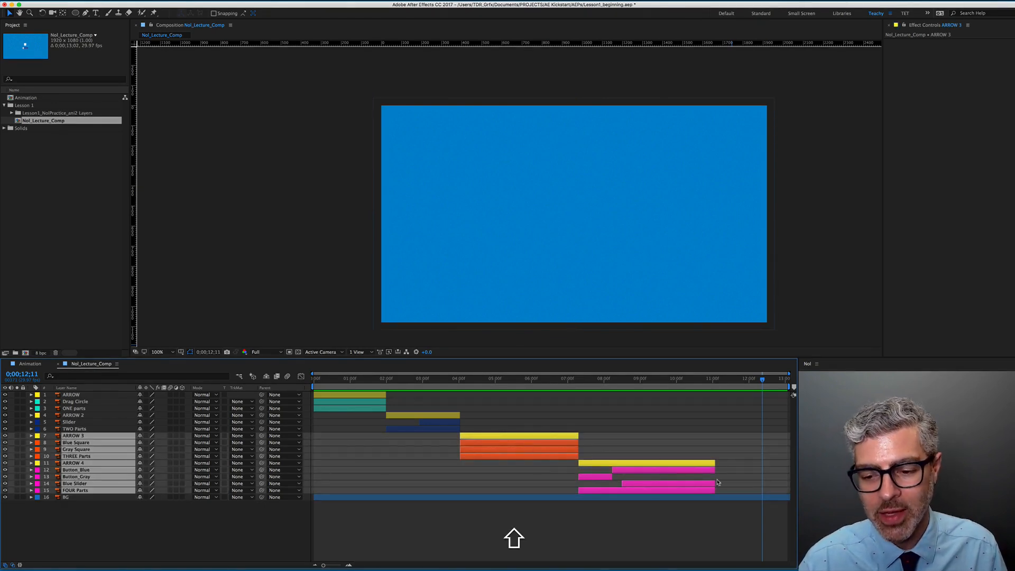
drag(703, 468, 779, 469)
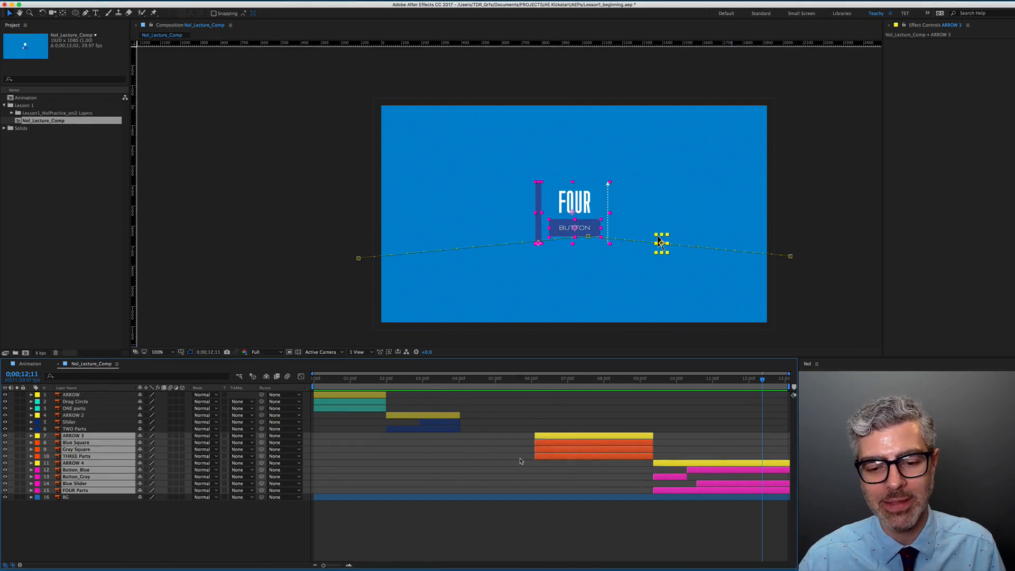
- Reveal the keyframes of ARROW 2, Slider and TWO Parts and extend these layers' out points to 0;00;04;20
click(435, 418)
shift+click(418, 429)
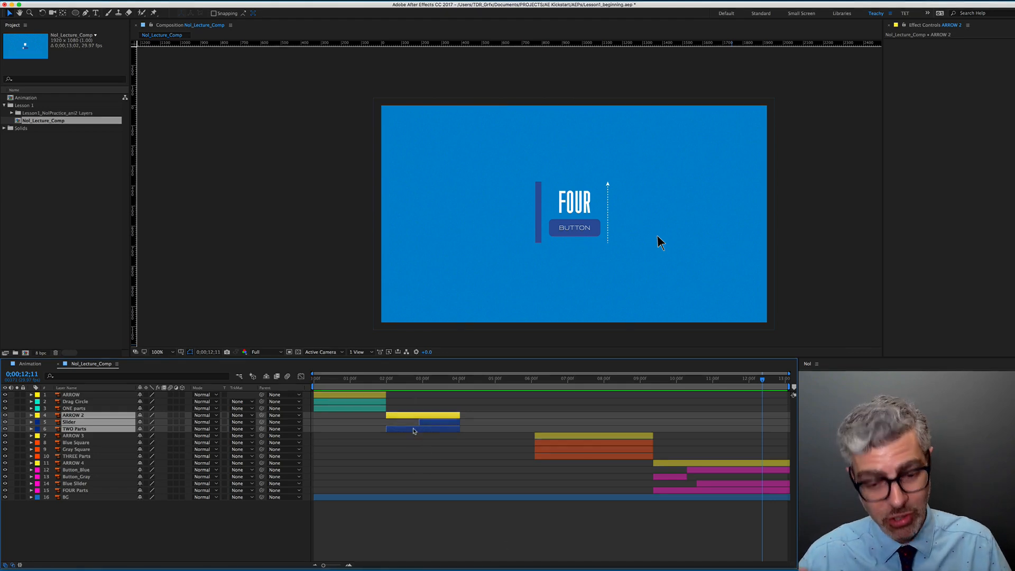
key(u)
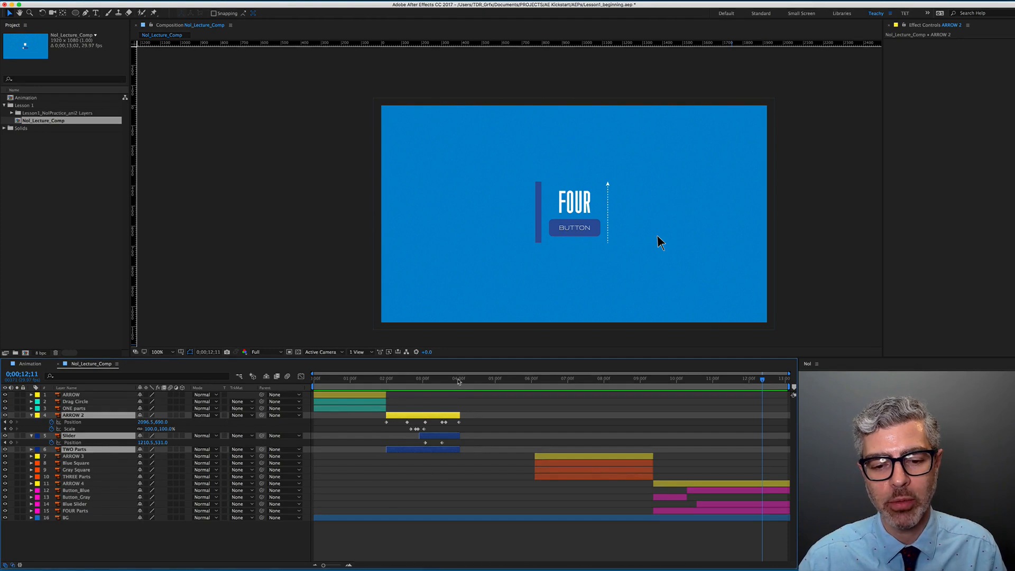
shift+click(458, 379)
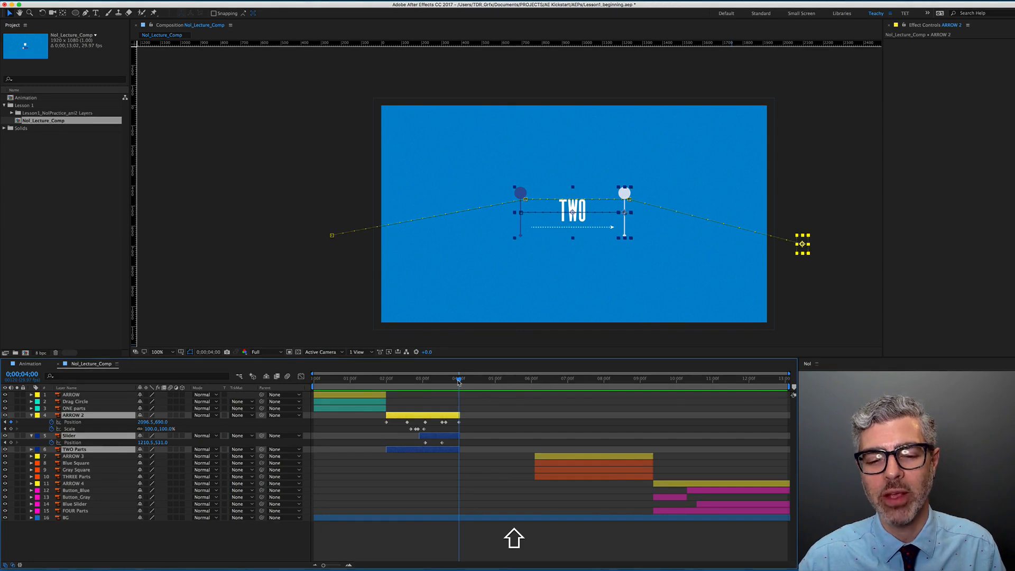
key(shift+Page_Down)
key(shift+Page_Down)
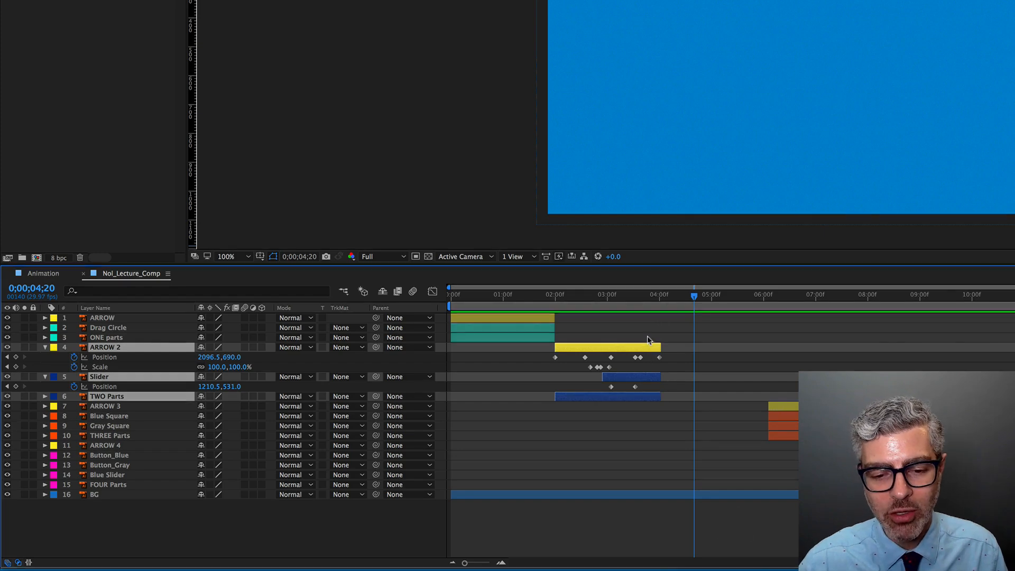
drag(660, 348, 694, 347)
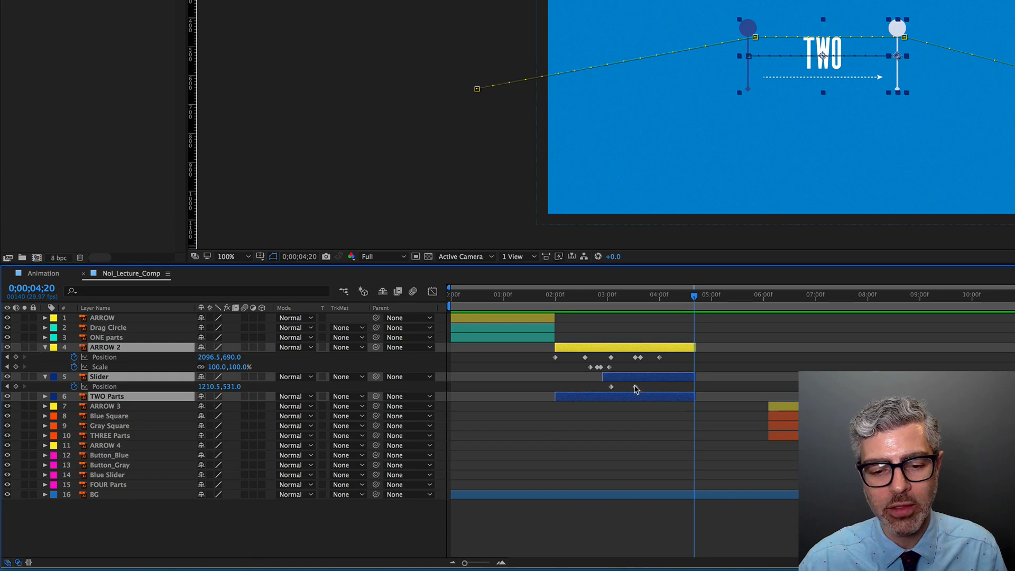
- Set the work area to ARROW 2's span and move its final Position keyframe to 0;00;04;20, with the preceding one later too
click(645, 329)
click(646, 350)
key(alt+super+b)
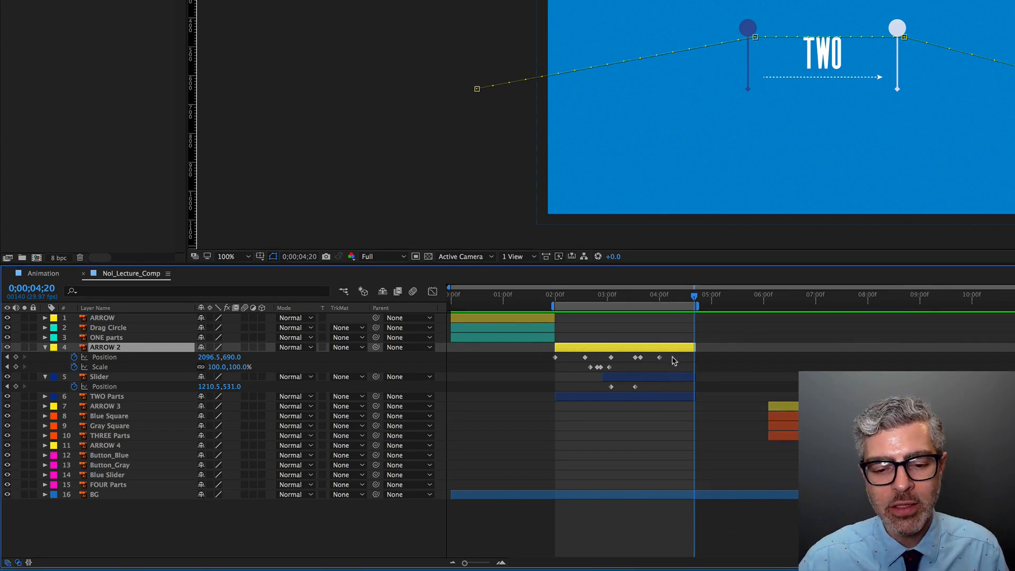
drag(671, 361, 638, 364)
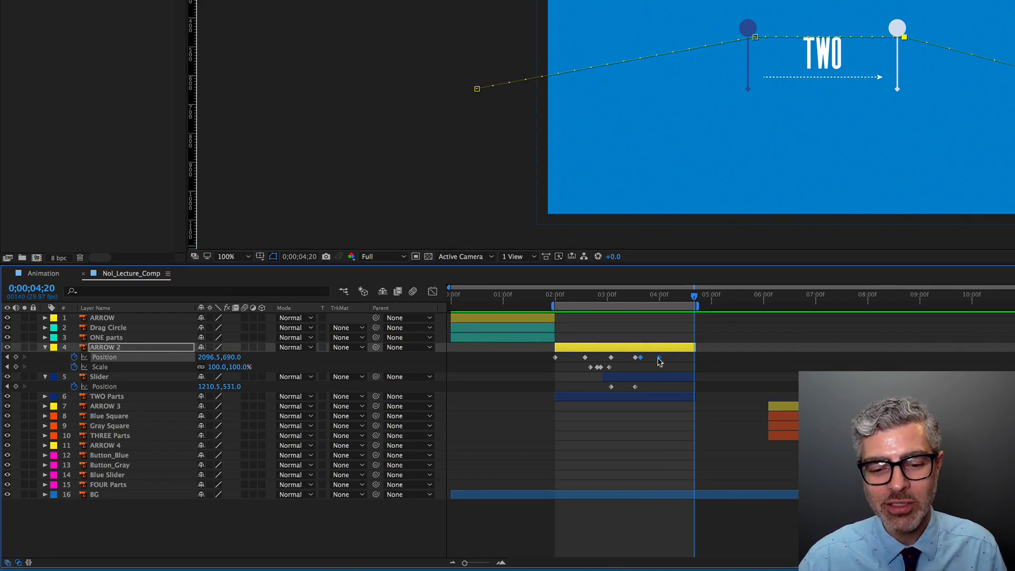
drag(659, 358, 694, 358)
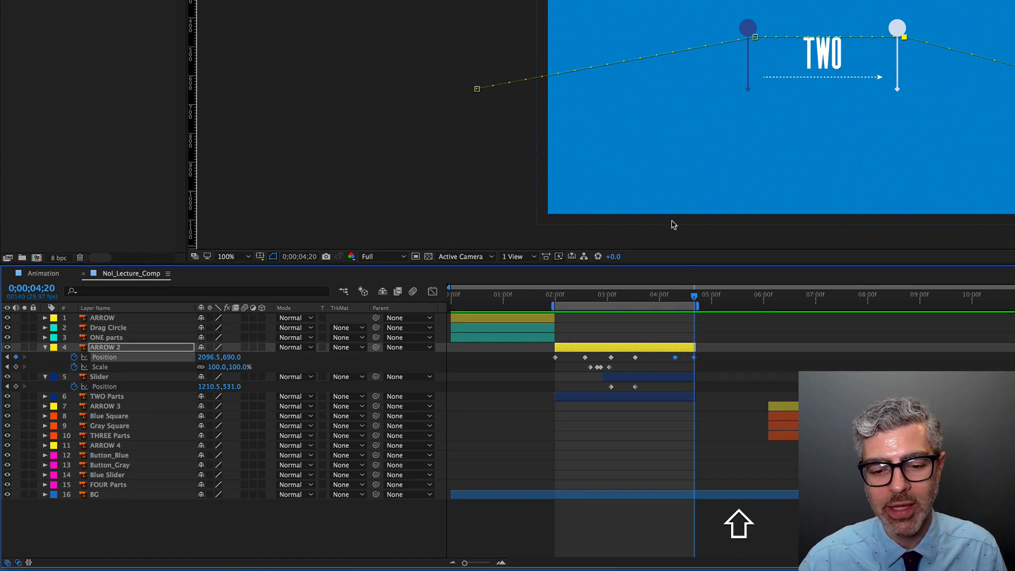
- Move ARROW 2's middle Position and Scale keyframes and Slider's Position keyframes later, and ARROW 2's second Position keyframe to about 0;00;02;20
drag(675, 358, 615, 387)
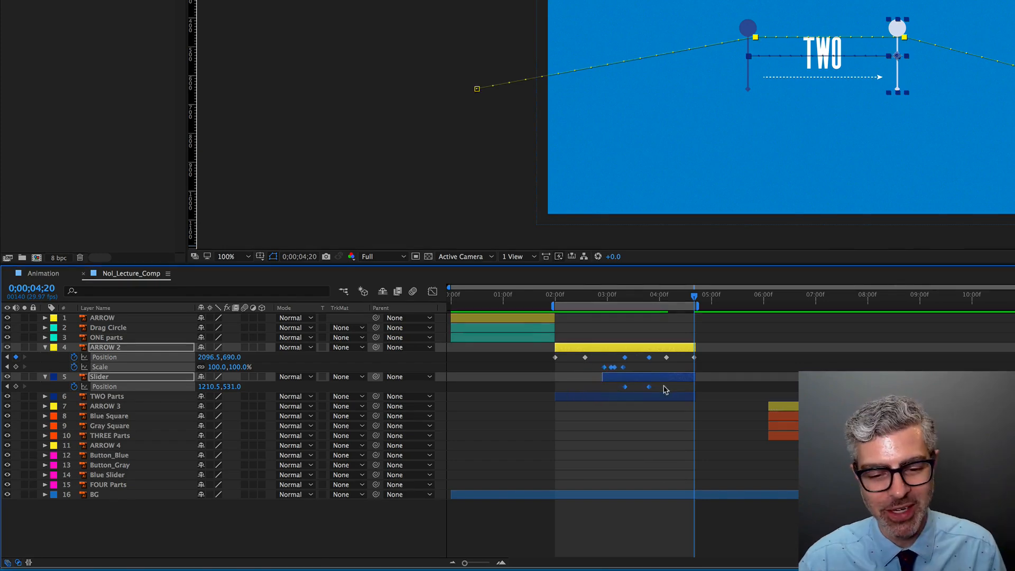
click(670, 387)
click(586, 357)
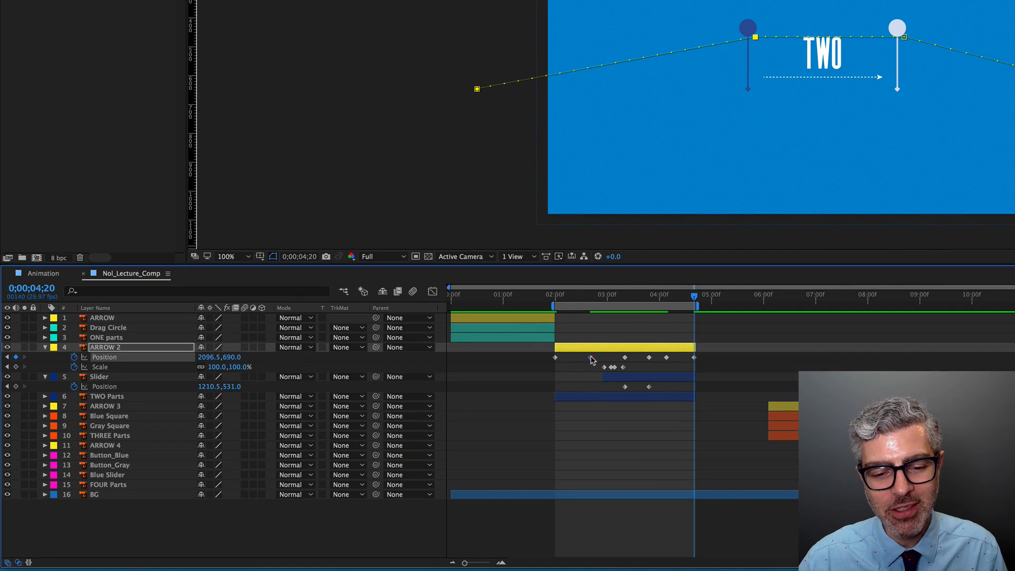
- Shift ARROW 2's Scale keyframes three frames earlier and space ARROW 2's and Slider's drag Position keyframes at about 0;00;03;11 and 0;00;03;28
scroll(590, 360, up, 3)
drag(667, 365, 610, 373)
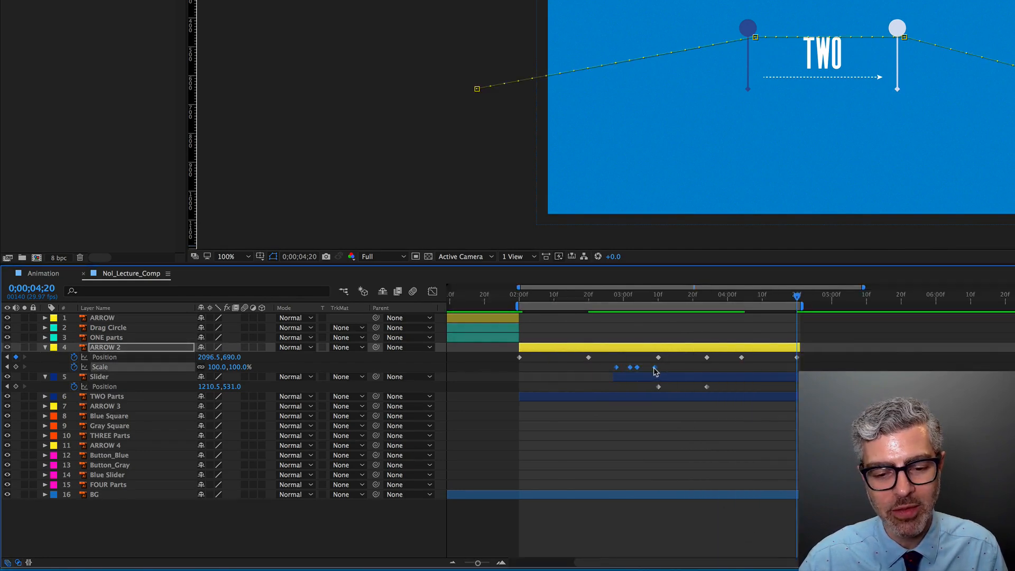
drag(654, 368, 645, 369)
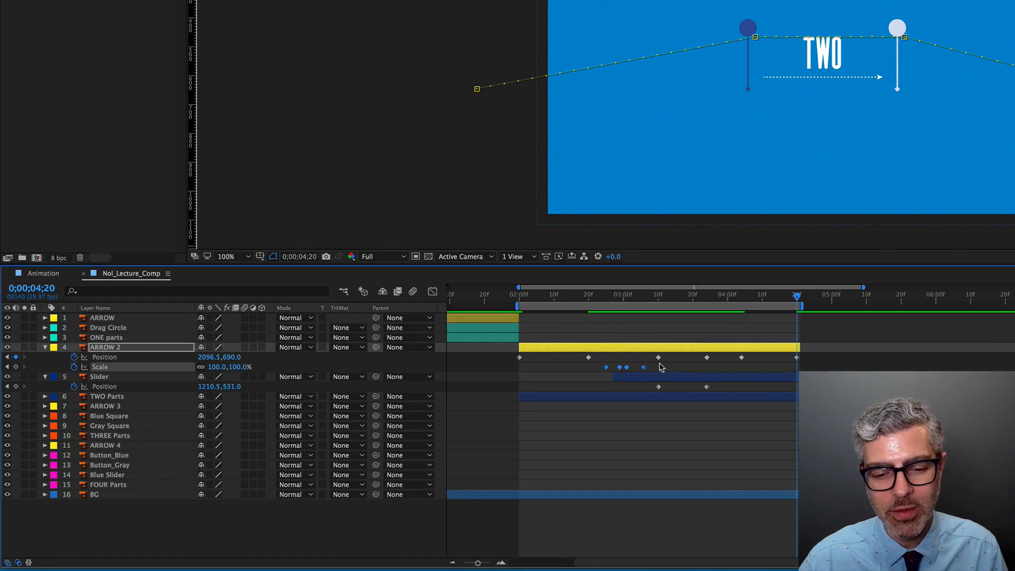
drag(699, 361, 661, 387)
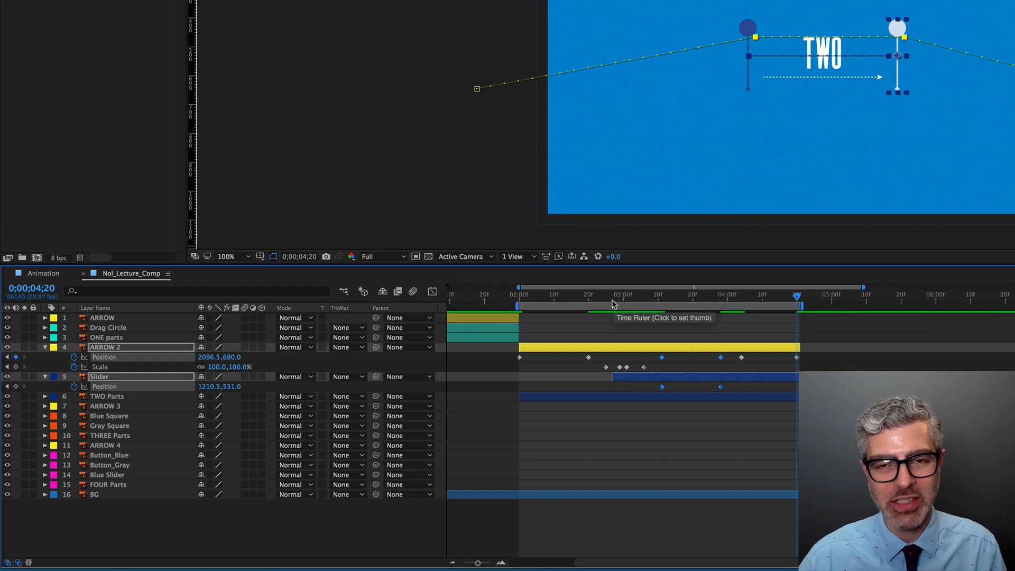
- Trim Slider's in point to 0;00;03;02, one frame after the cursor's smallest Scale keyframe
drag(612, 301, 627, 301)
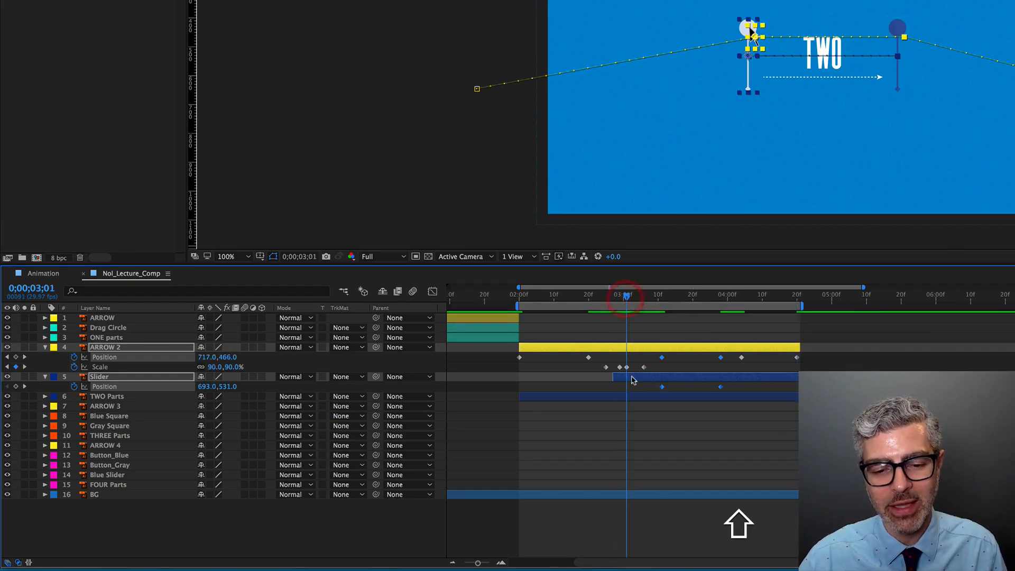
click(635, 387)
click(637, 377)
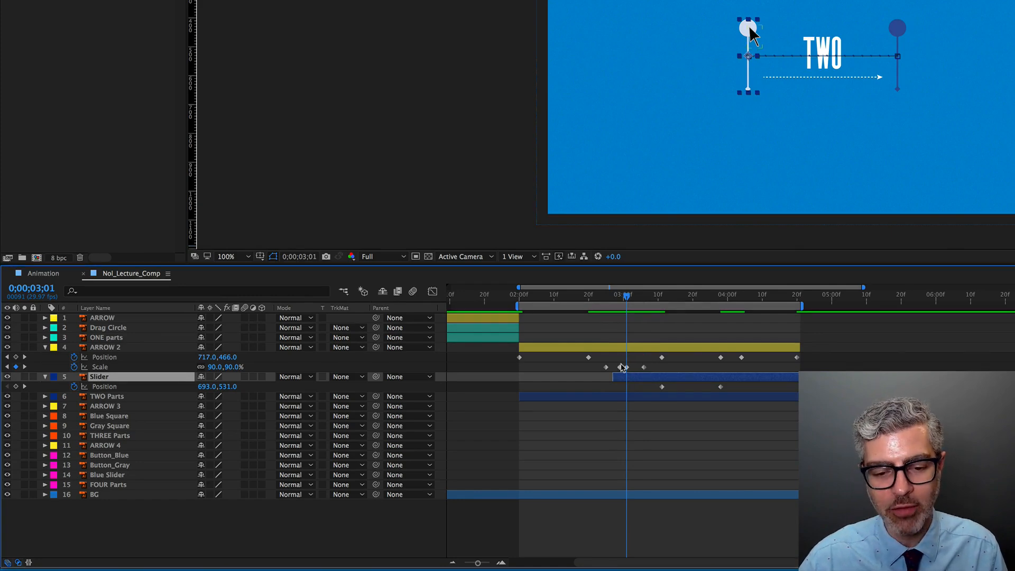
key(Page_Down)
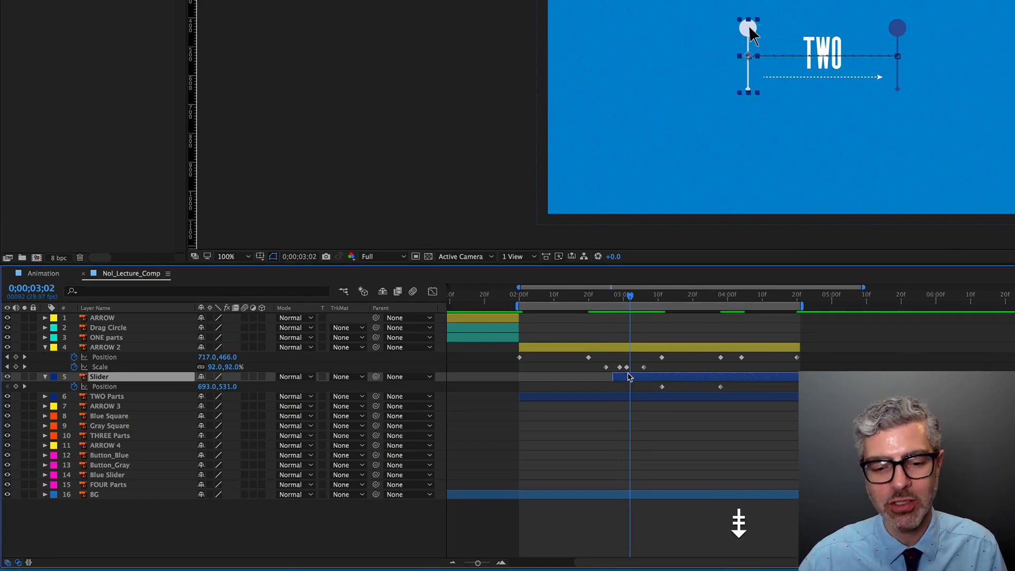
key(alt+bracketleft)
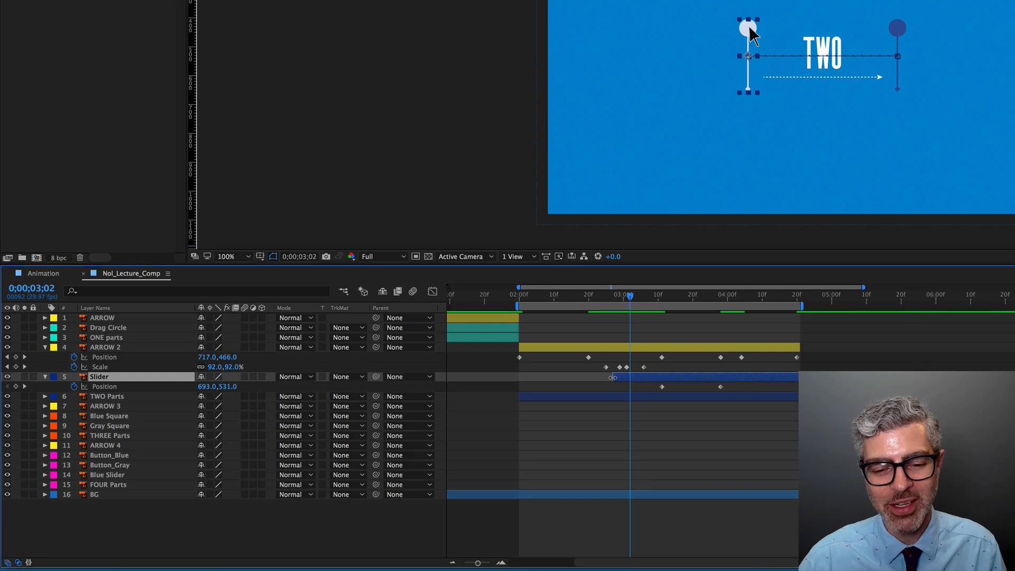
drag(628, 378, 630, 378)
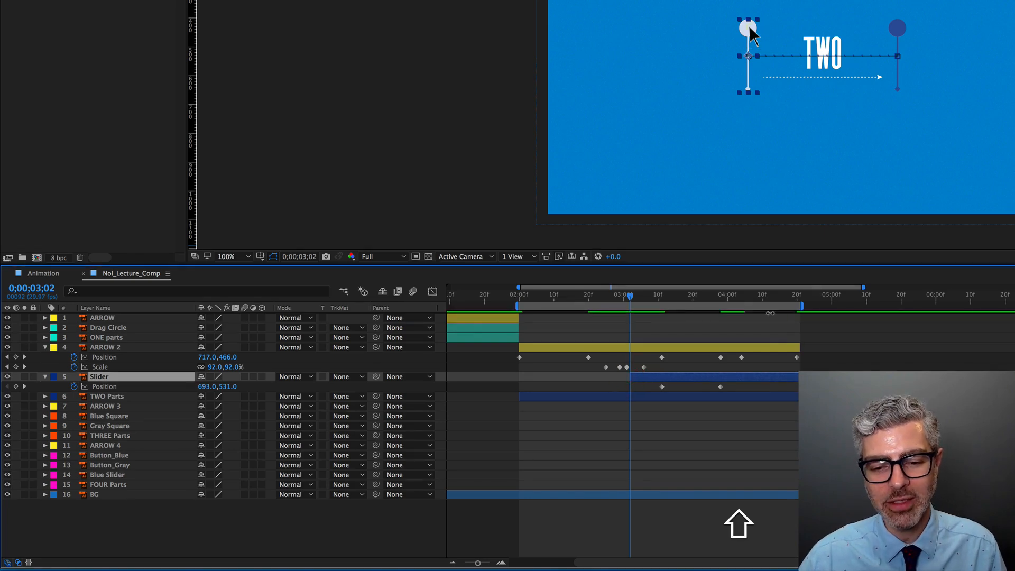
- Preview section TWO's new timing, then start the work area at the composition's first frame and play sections ONE and TWO
drag(783, 76, 752, 65)
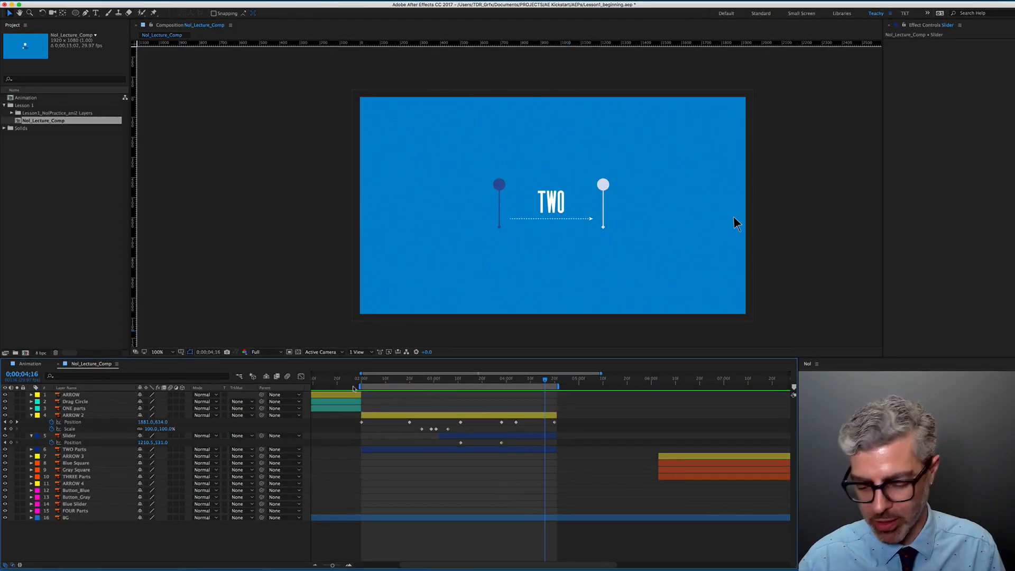
key(Home)
key(b)
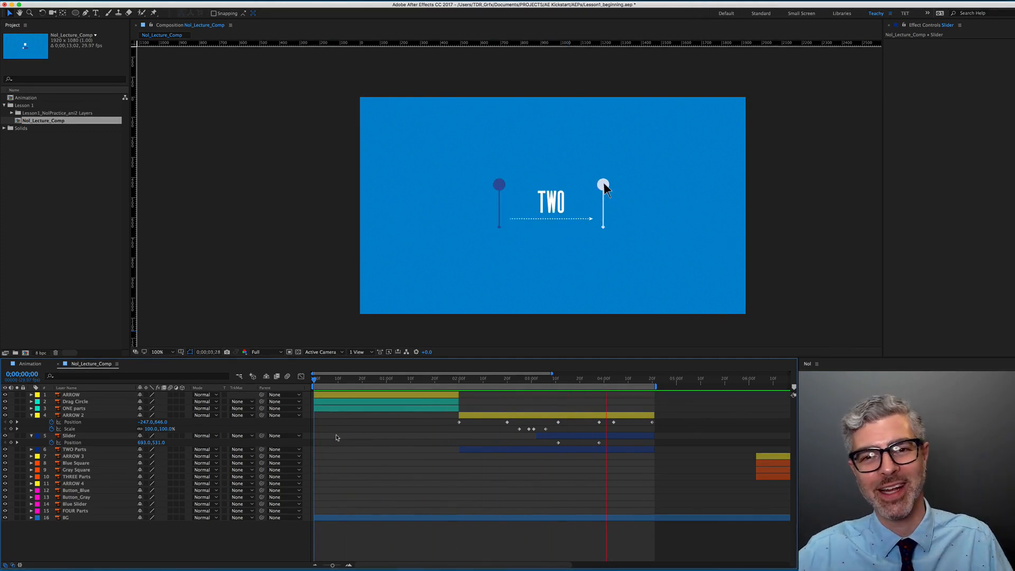
key(space)
alt+scroll(608, 477, down, 4)
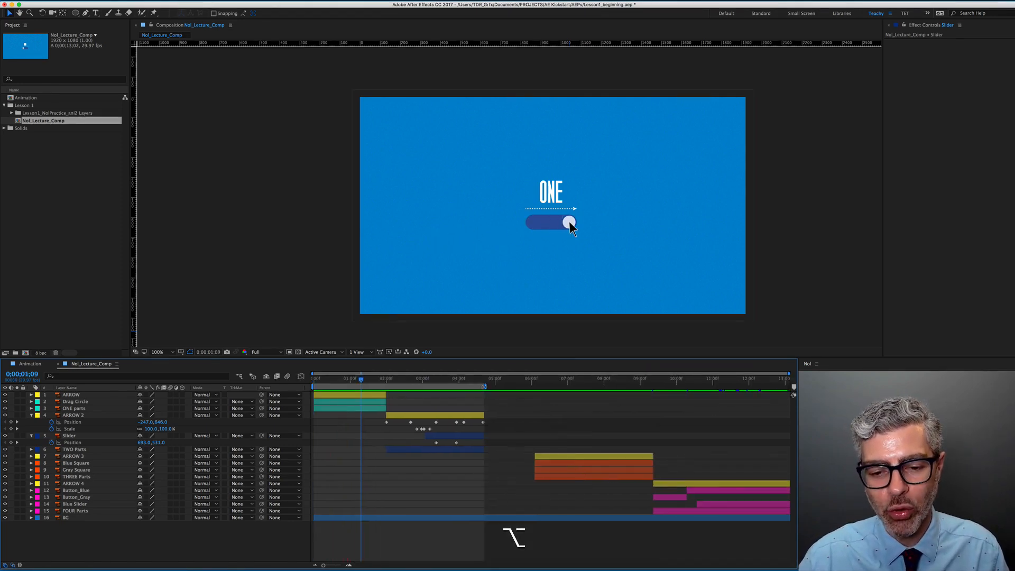
- Collapse the keyframe properties of all layers and place the playhead at 0;00;04;21, directly after section TWO's last frame
shift+click(483, 380)
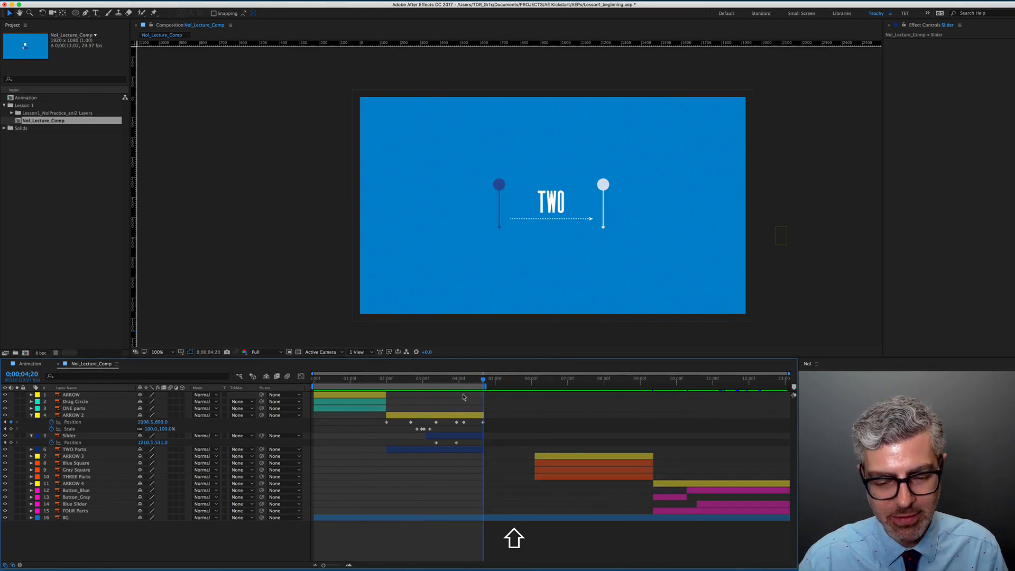
key(super+a)
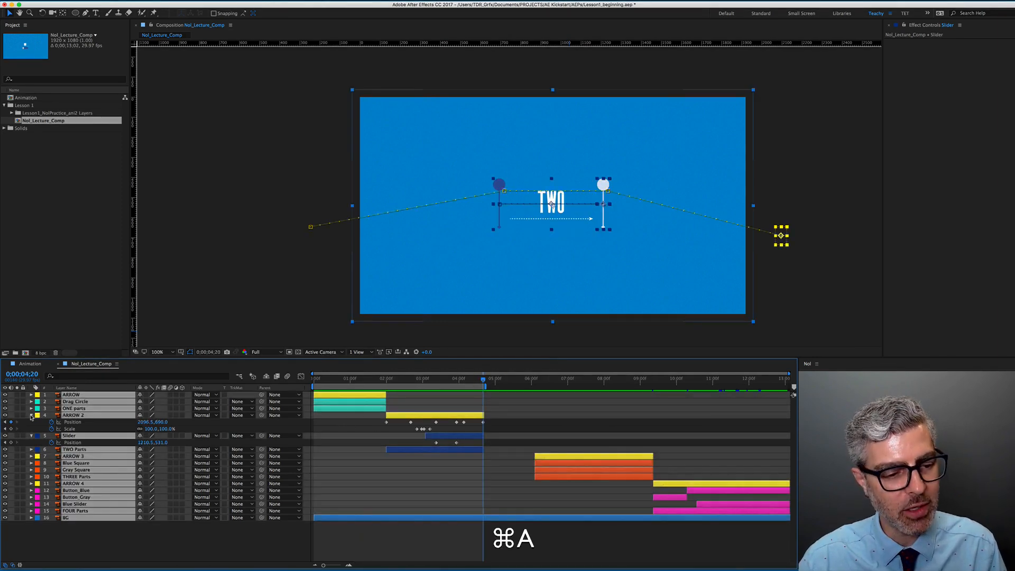
key(u)
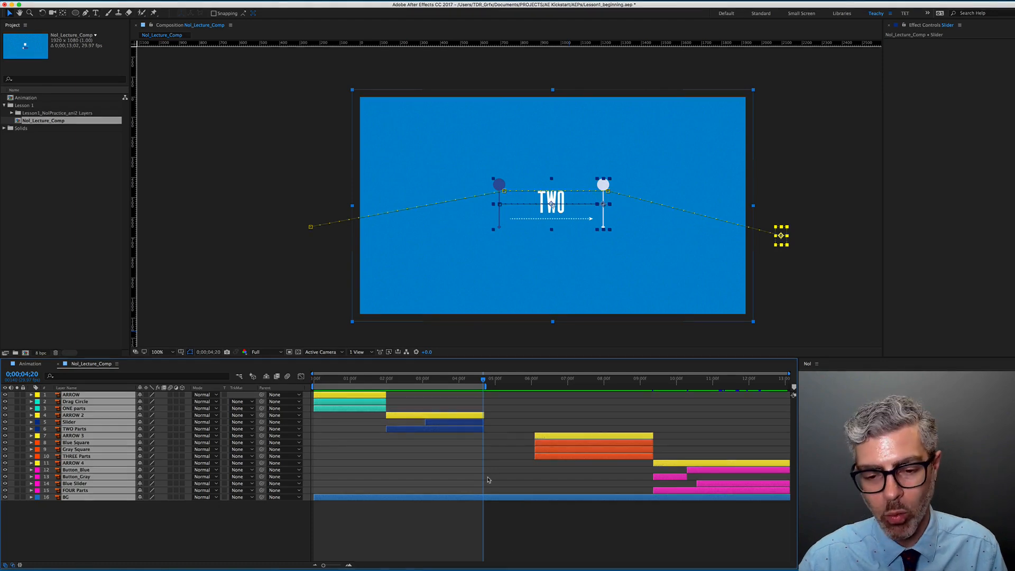
key(Page_Down)
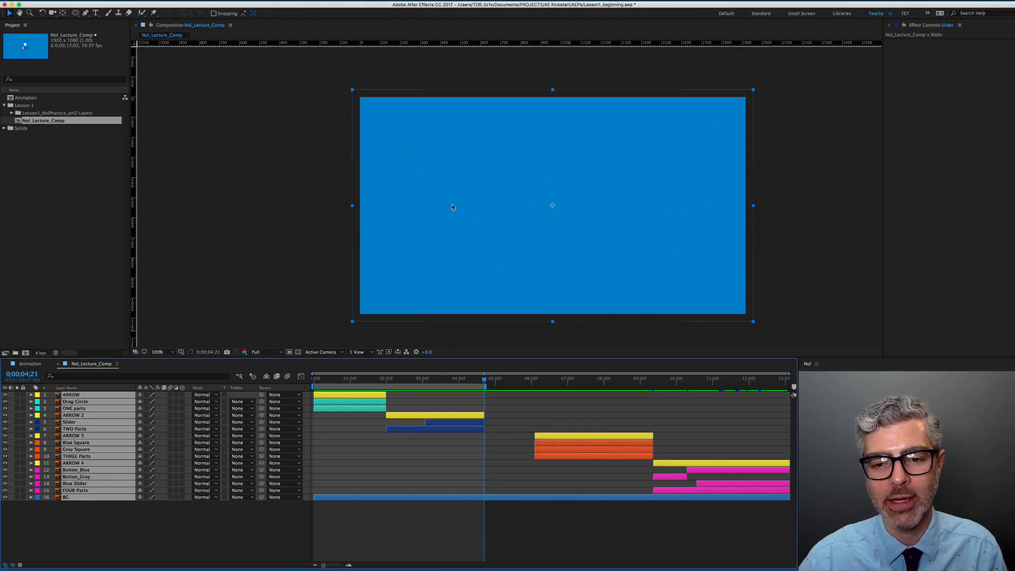
- Move all section THREE and FOUR layers, from ARROW 3 through FOUR Parts, earlier together so that section THREE starts at 0;00;04;21
click(583, 523)
click(679, 491)
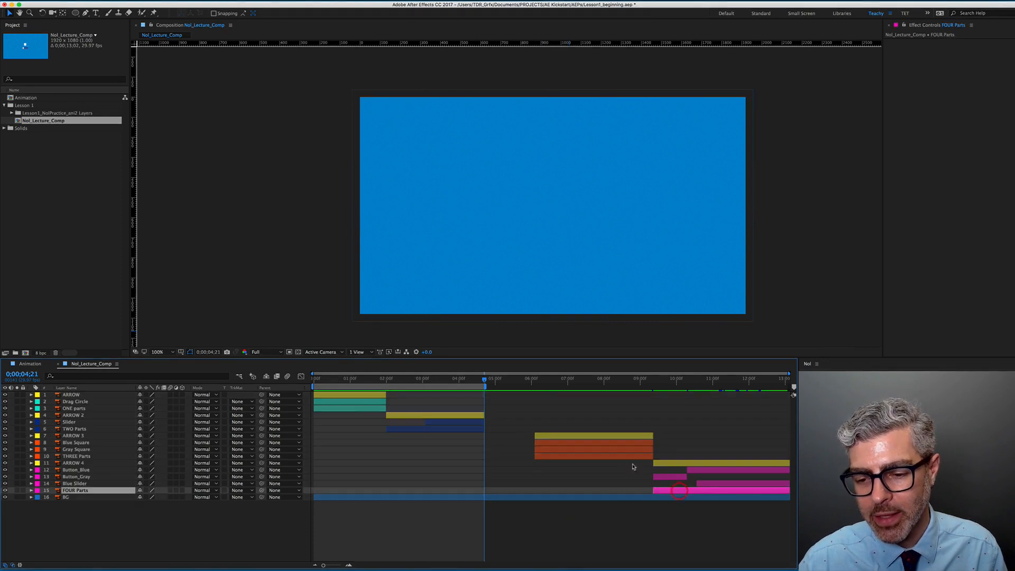
shift+click(558, 436)
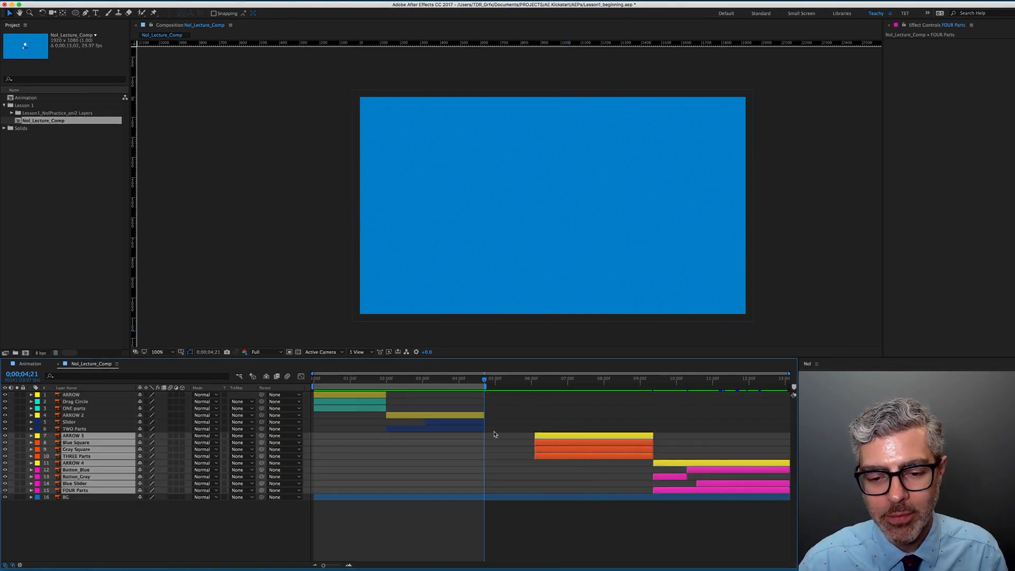
alt+scroll(495, 435, up, 3)
drag(588, 439, 489, 438)
alt+scroll(472, 430, up, 3)
scroll(472, 429, up, 2)
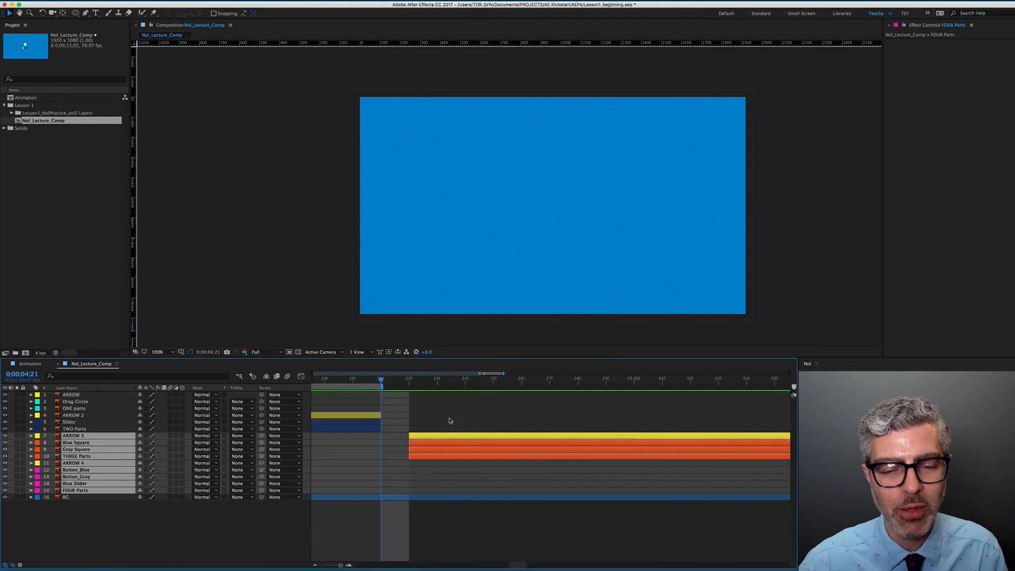
drag(348, 566, 346, 567)
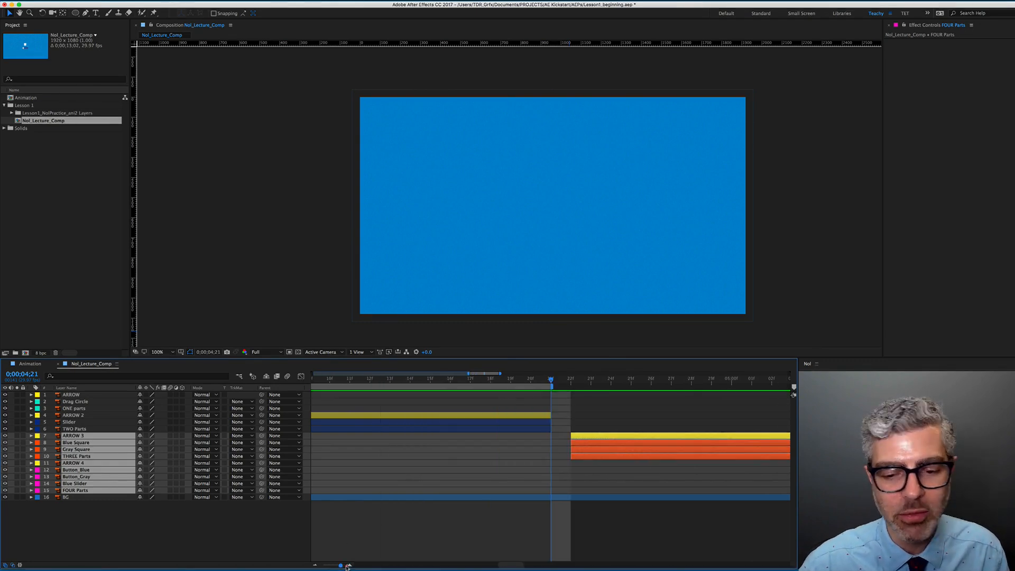
drag(578, 437, 558, 436)
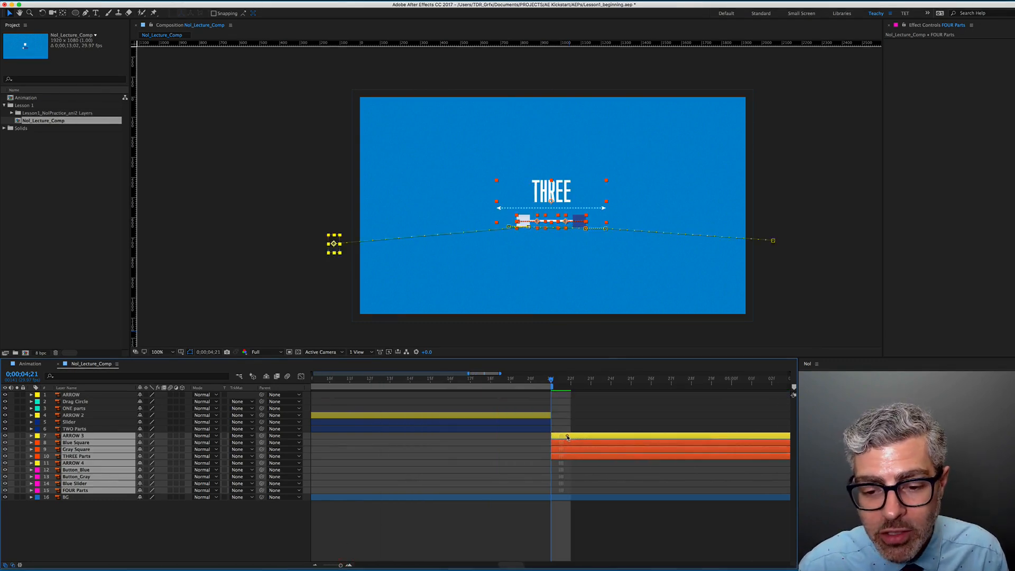
- End the work area at ARROW 4's last frame and trim the composition to a duration of 0;00;11;22
drag(530, 382, 572, 396)
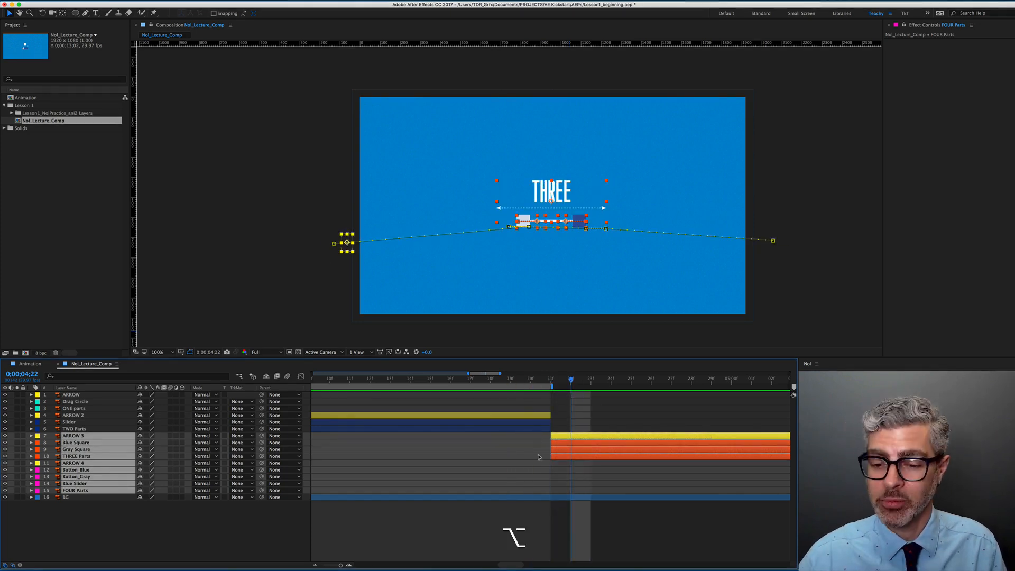
scroll(539, 458, down, 5)
click(716, 382)
drag(729, 387, 736, 389)
click(728, 539)
click(723, 464)
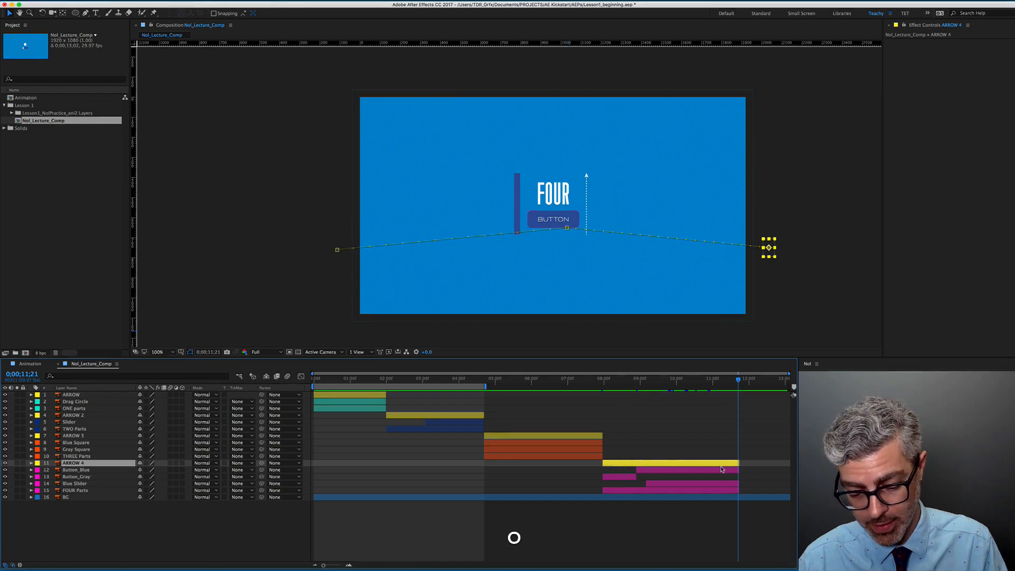
key(n)
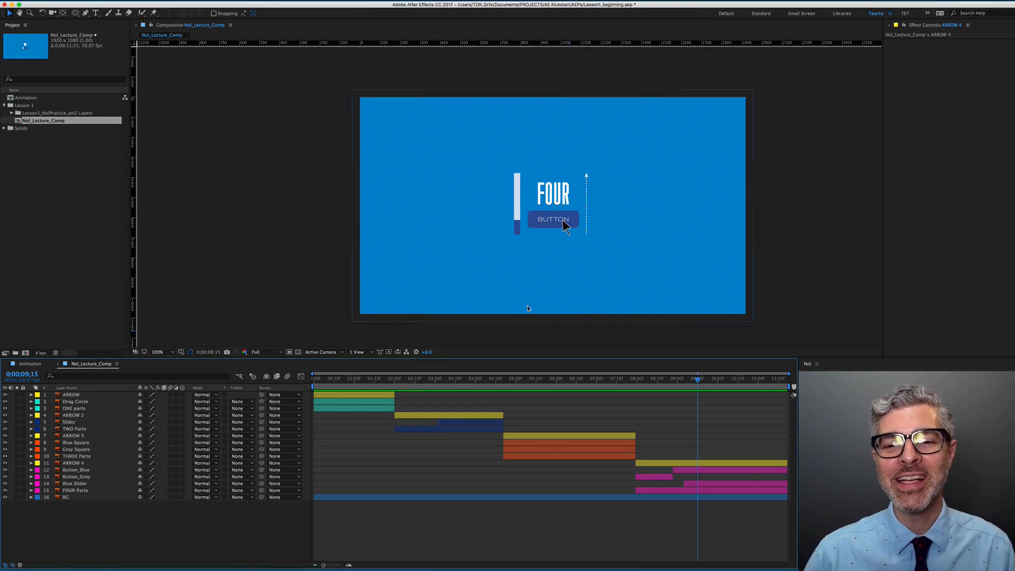
- Activate the Convert Vertex Tool and reveal the ARROW layer's Position keyframes
drag(327, 380, 422, 388)
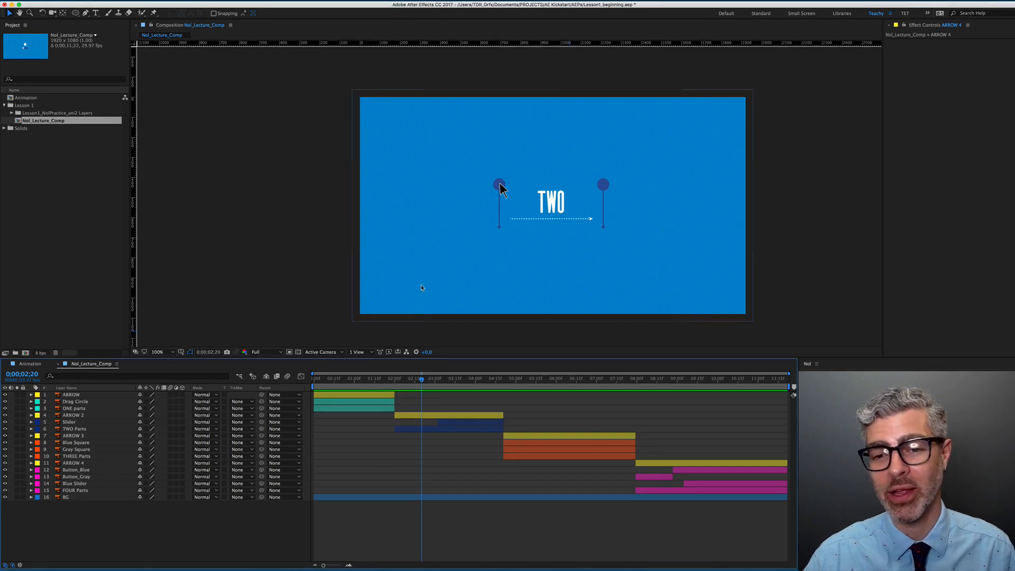
drag(373, 380, 359, 379)
click(361, 394)
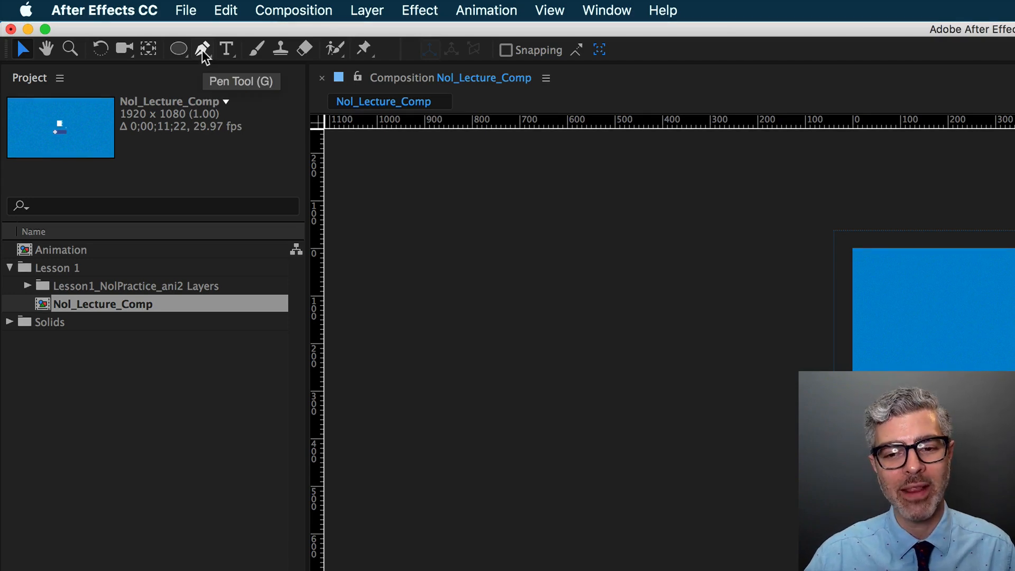
click(205, 50)
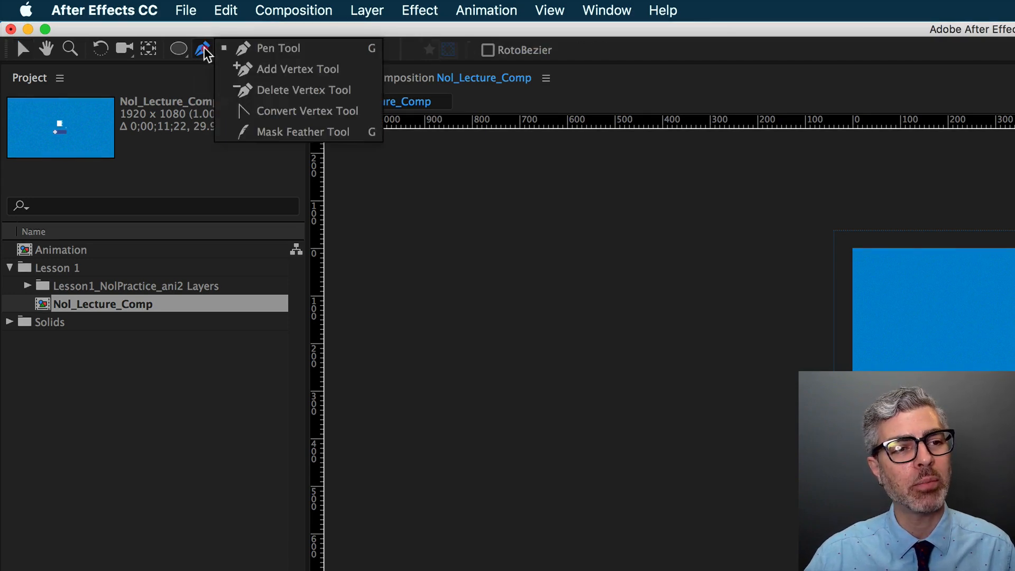
click(347, 113)
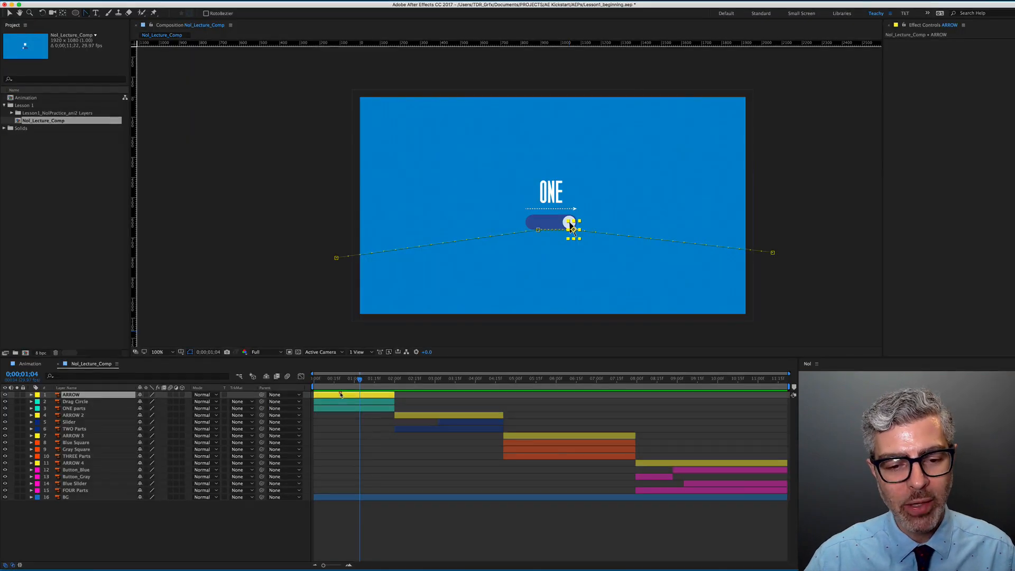
click(341, 396)
key(p)
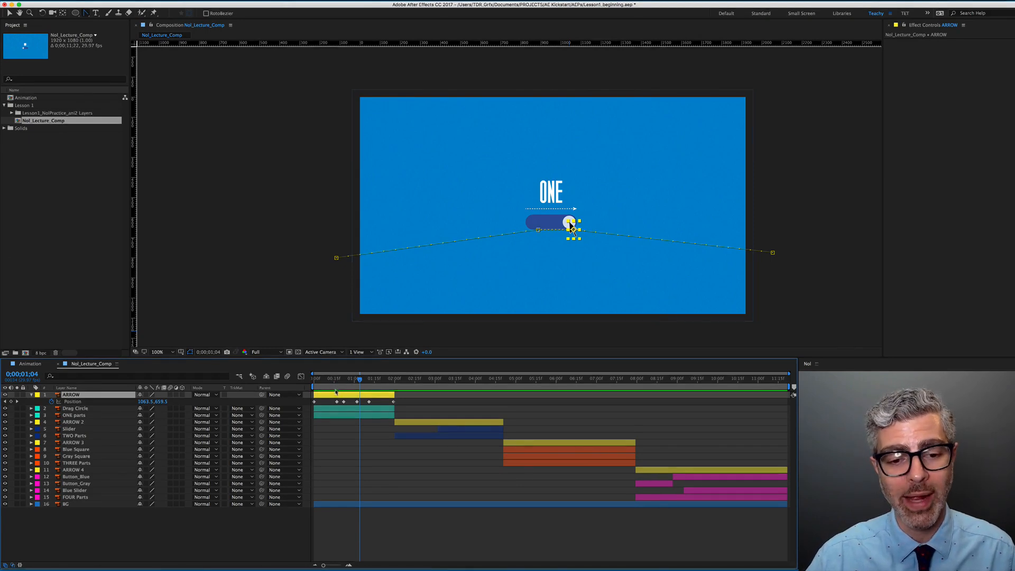
- Pull an upward curve handle out of ARROW's first motion path point to arc its entry, and scrub to 0;00;00;20
click(316, 380)
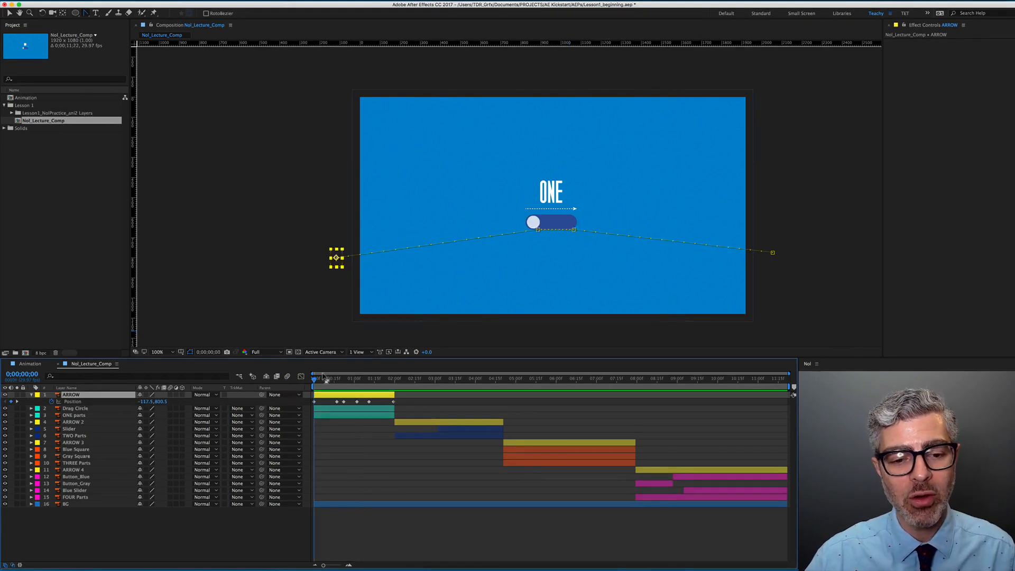
drag(315, 382, 323, 381)
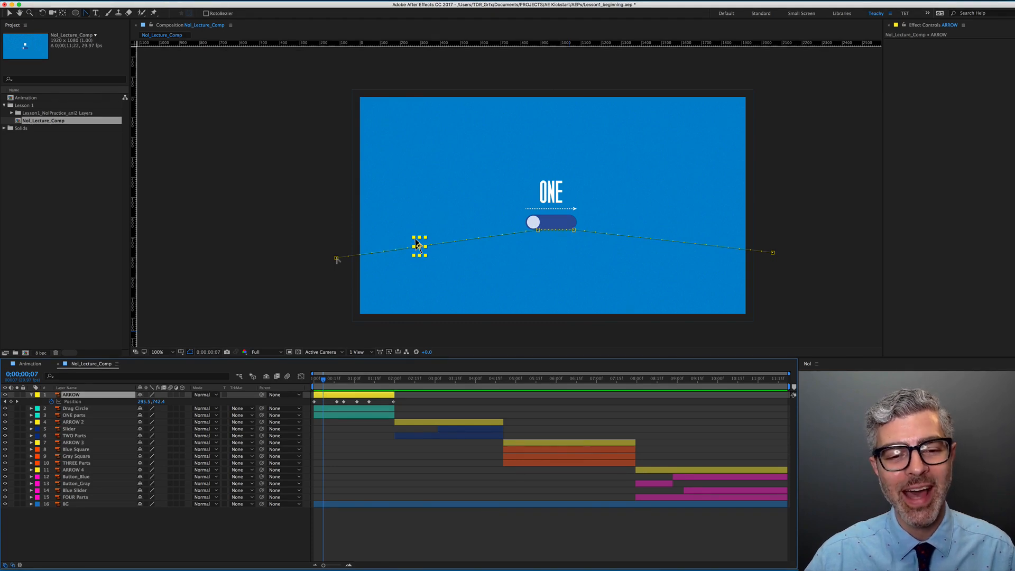
click(336, 258)
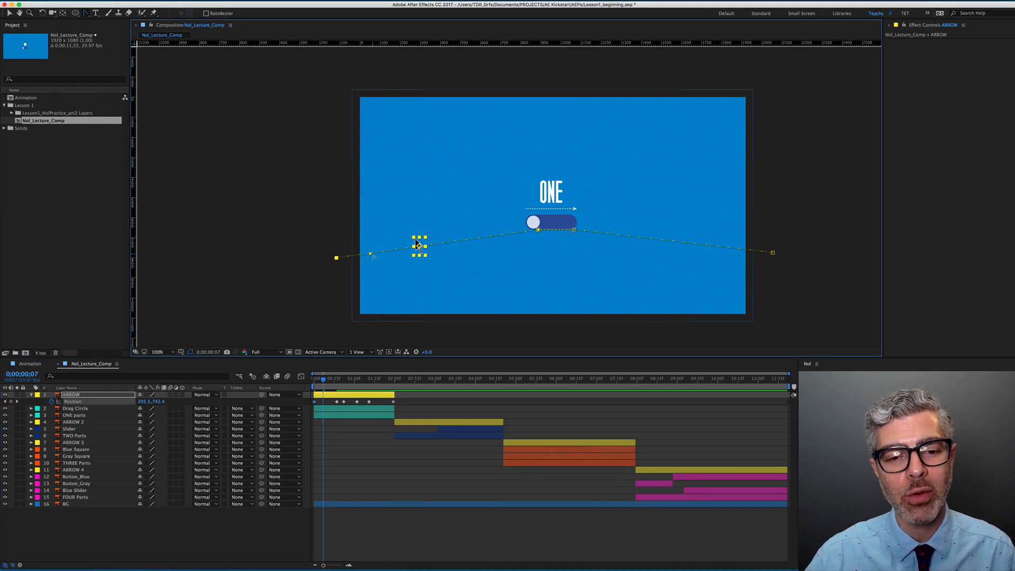
drag(370, 254, 423, 227)
click(320, 380)
drag(320, 381, 341, 381)
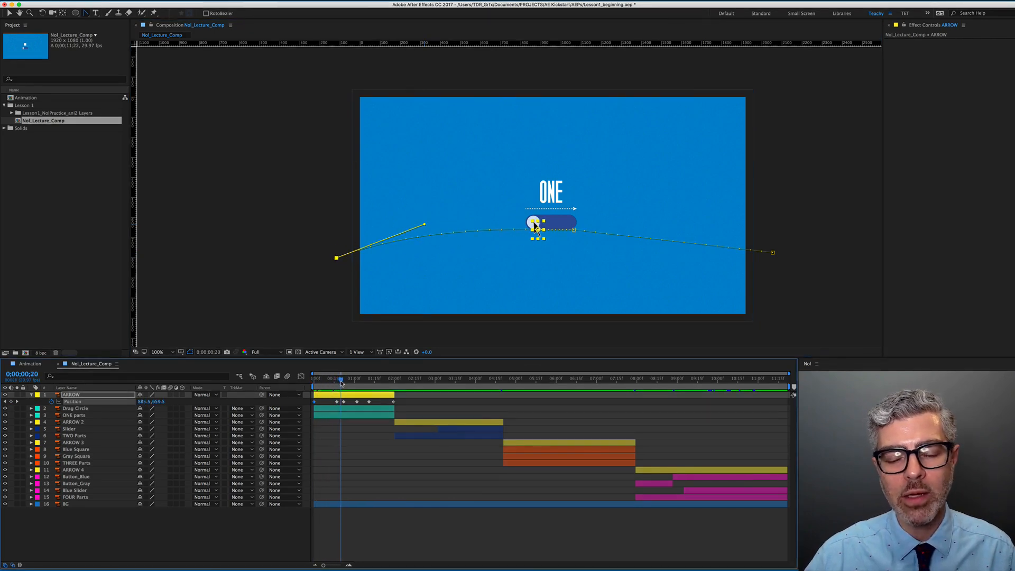
- Select ARROW's Position keyframe at 0;00;00;17 and pull its incoming handle out of the path point on the toggle
scroll(553, 239, up, 5)
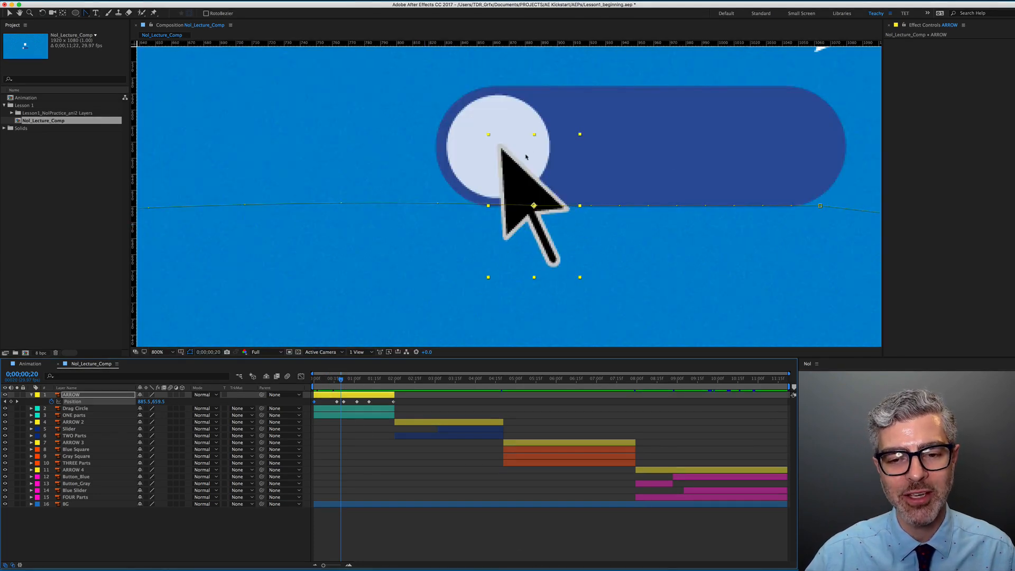
drag(346, 381, 338, 381)
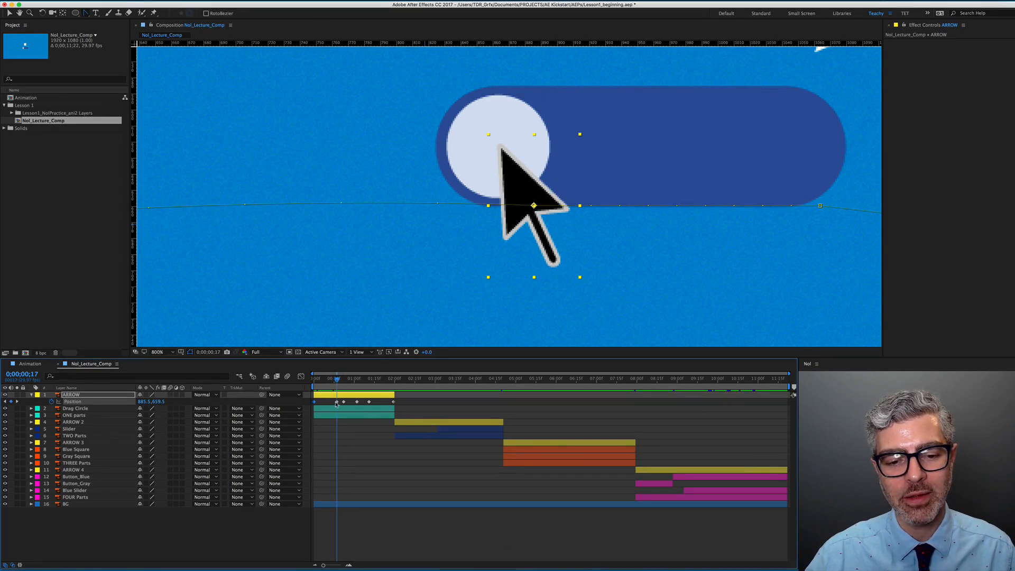
shift+click(344, 380)
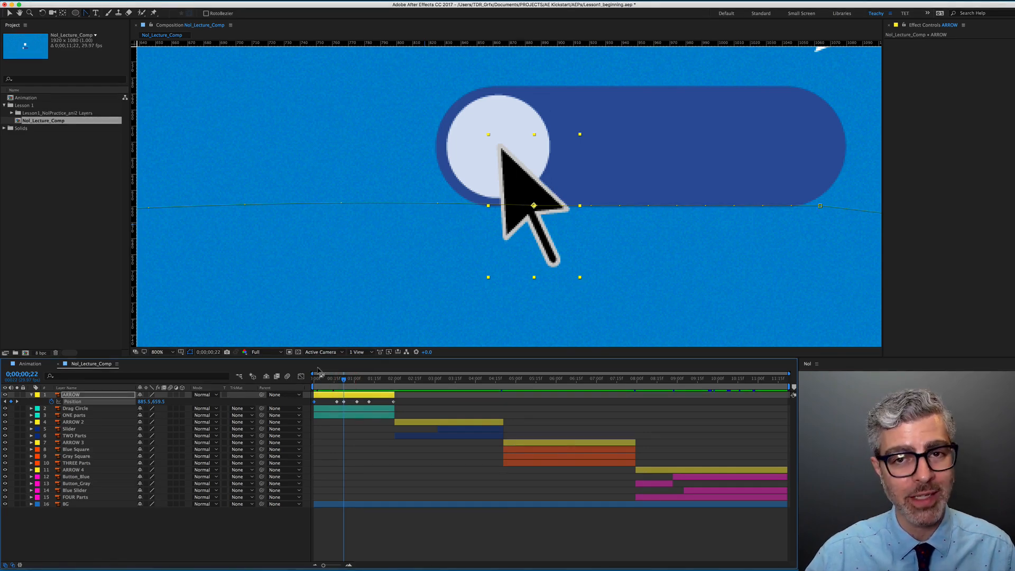
drag(345, 379, 337, 379)
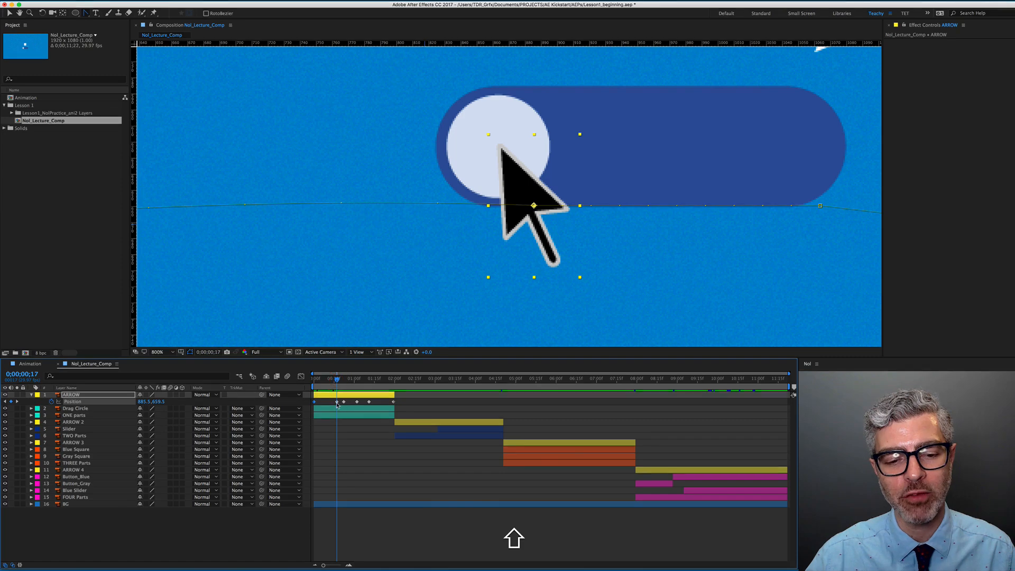
click(337, 402)
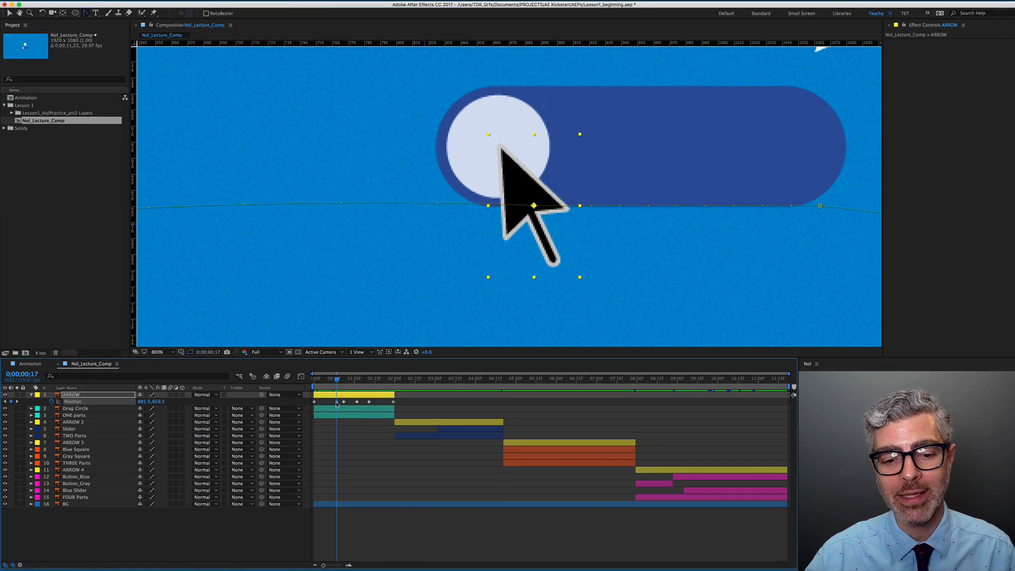
drag(534, 205, 265, 243)
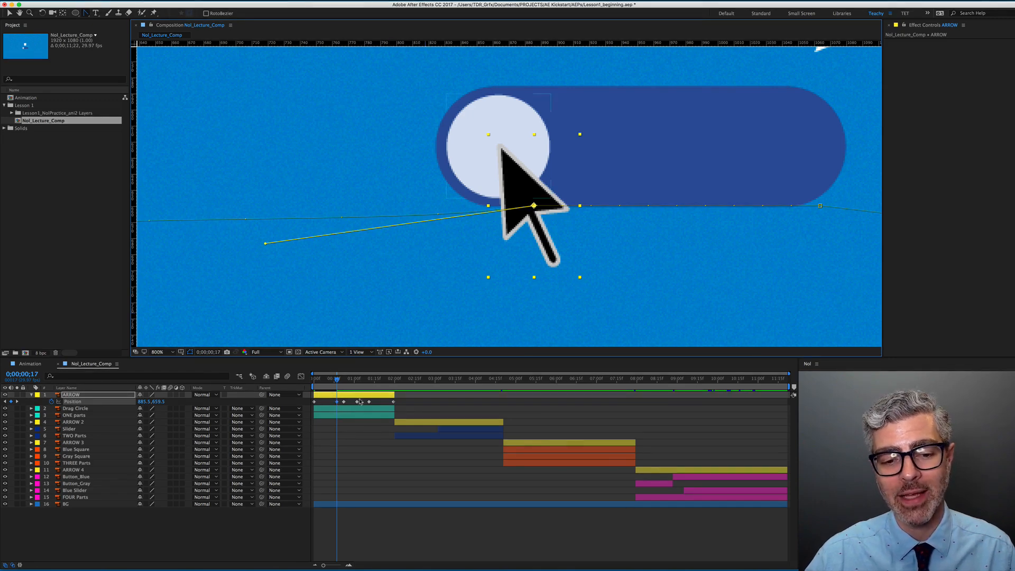
- Lengthen the incoming handle at ARROW's 0;00;00;17 path point and raise it slightly above the path for one smooth arc
scroll(414, 212, down, 2)
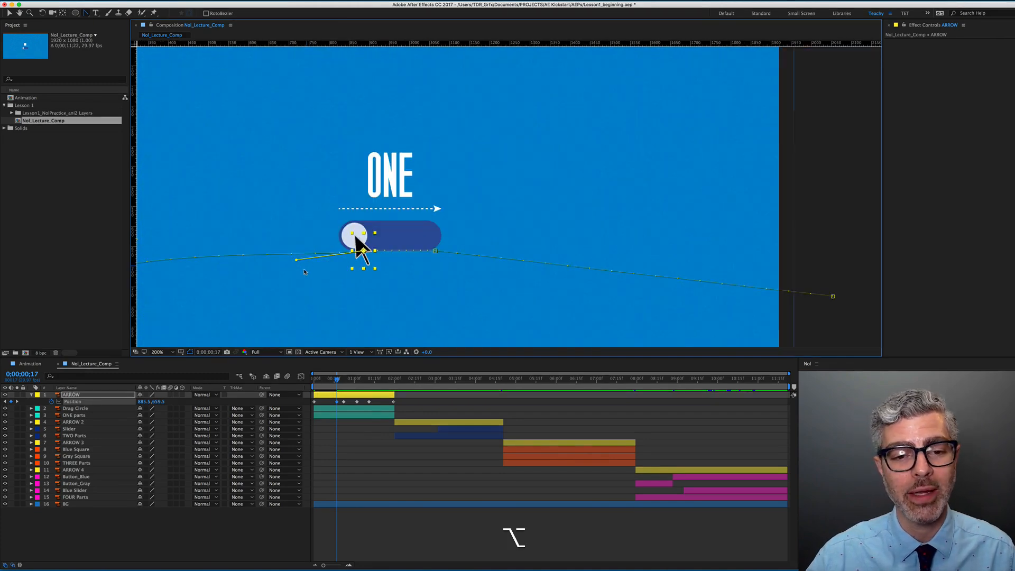
drag(292, 251, 480, 253)
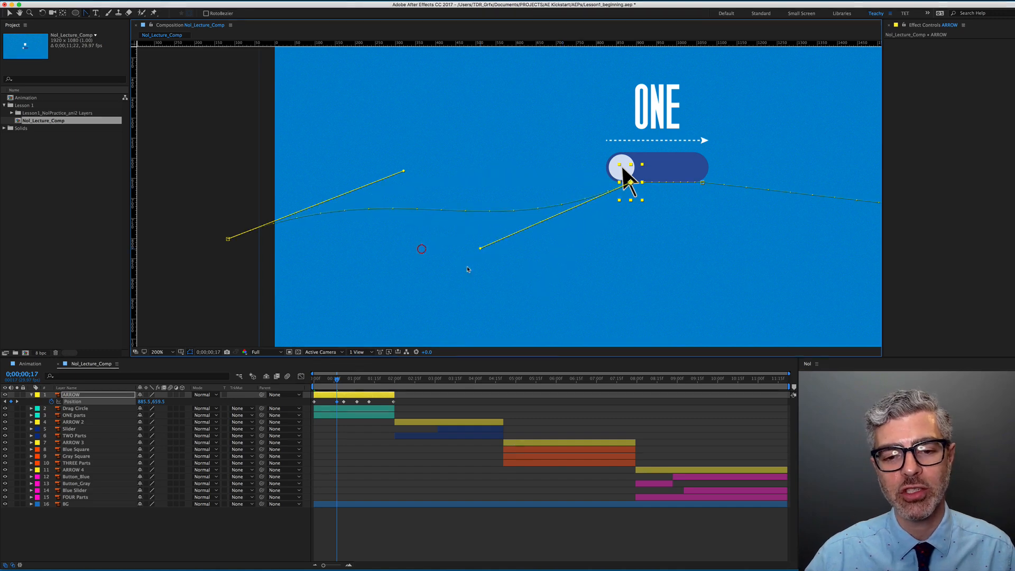
mouse_move(338, 376)
mouse_down()
mouse_move(327, 377)
mouse_move(337, 377)
mouse_up()
drag(480, 249, 535, 172)
- Select ARROW's Position keyframe at 0;00;00;22 to check its overlapping path point on the toggle, and undo the last change
shift+click(345, 380)
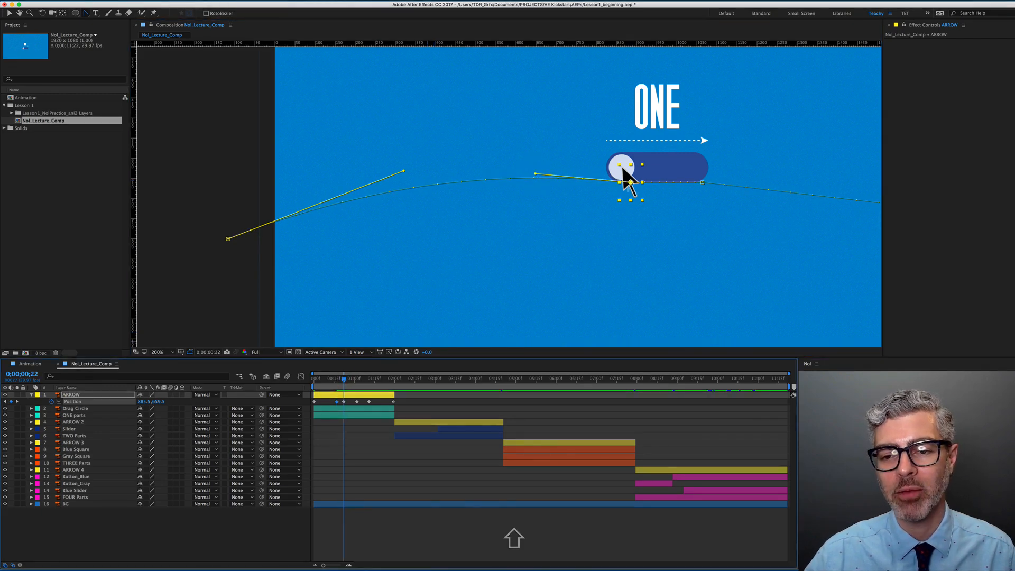
click(344, 403)
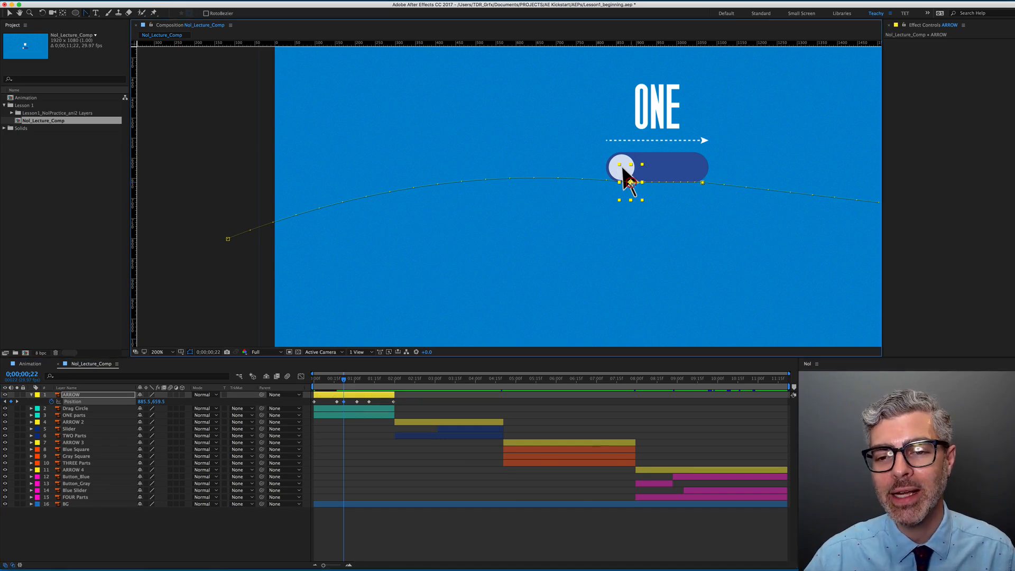
mouse_move(346, 383)
mouse_down()
mouse_move(333, 382)
mouse_move(344, 381)
mouse_up()
scroll(650, 185, up, 2)
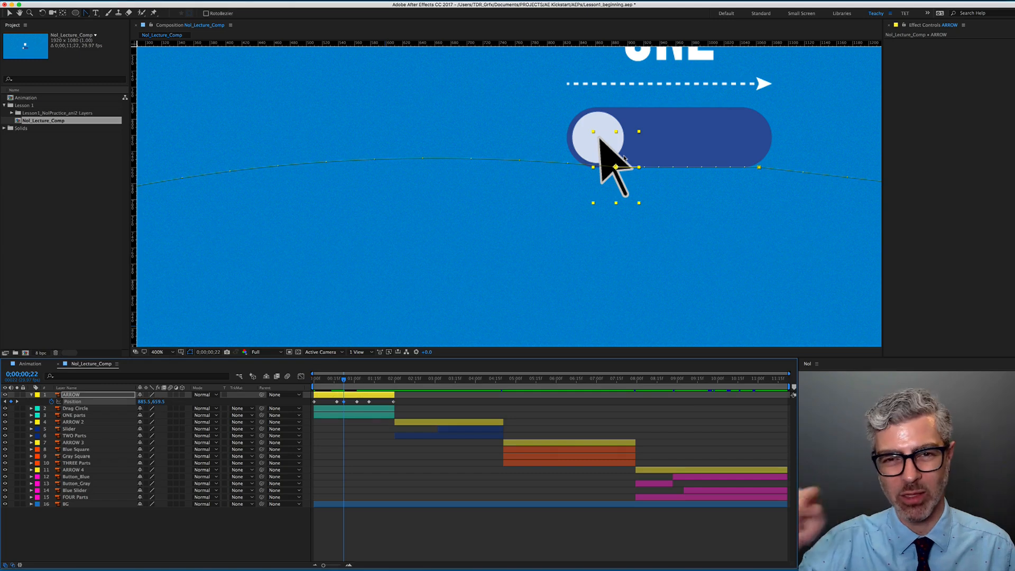
key(super+z)
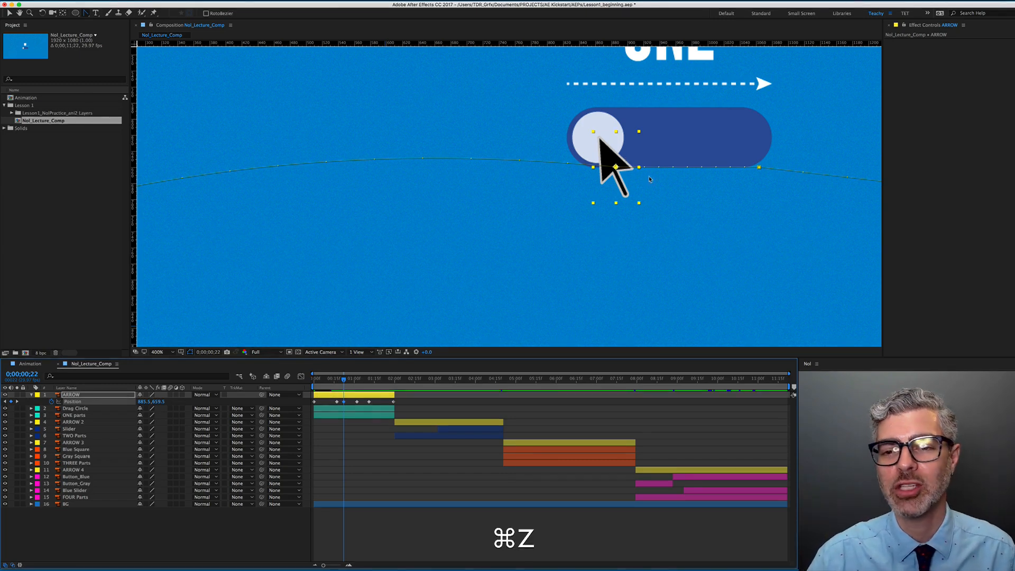
key(alt)
scroll(687, 196, down, 5)
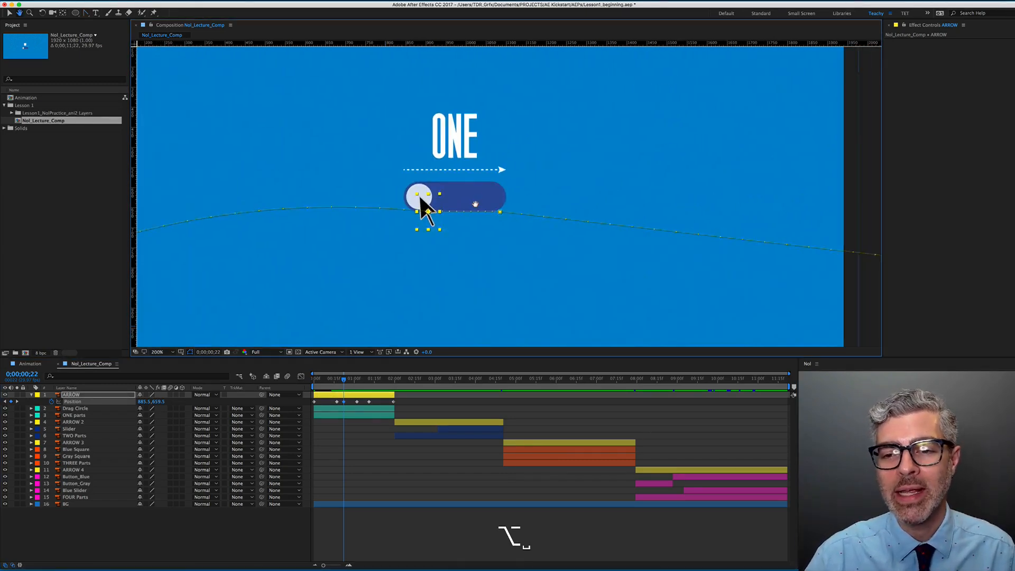
- Arc ARROW's exit by pulling an outgoing handle from its path point at 0;00;01;11 and an upward handle from its final path point
drag(352, 383, 370, 385)
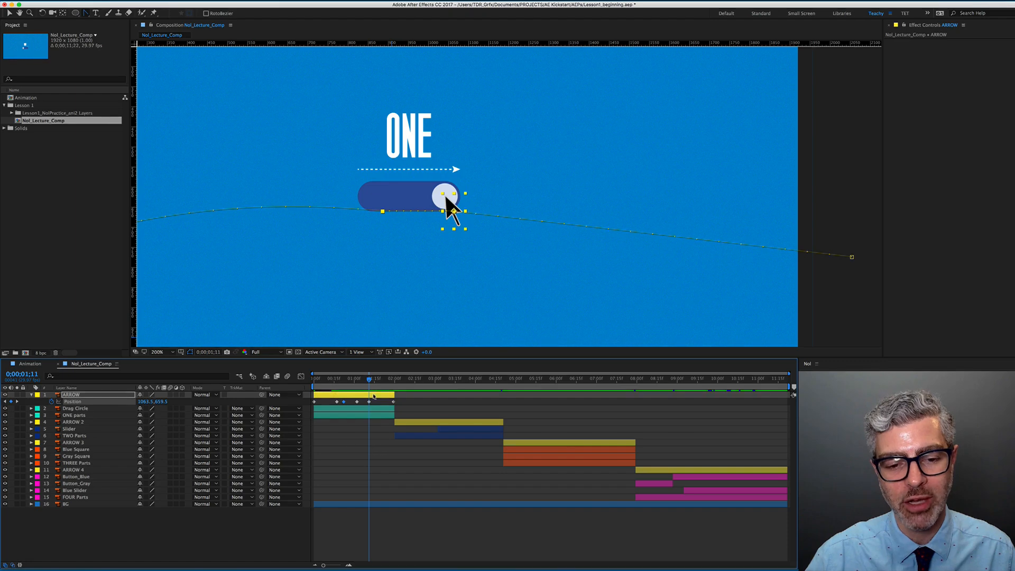
click(368, 402)
drag(454, 211, 549, 204)
click(393, 401)
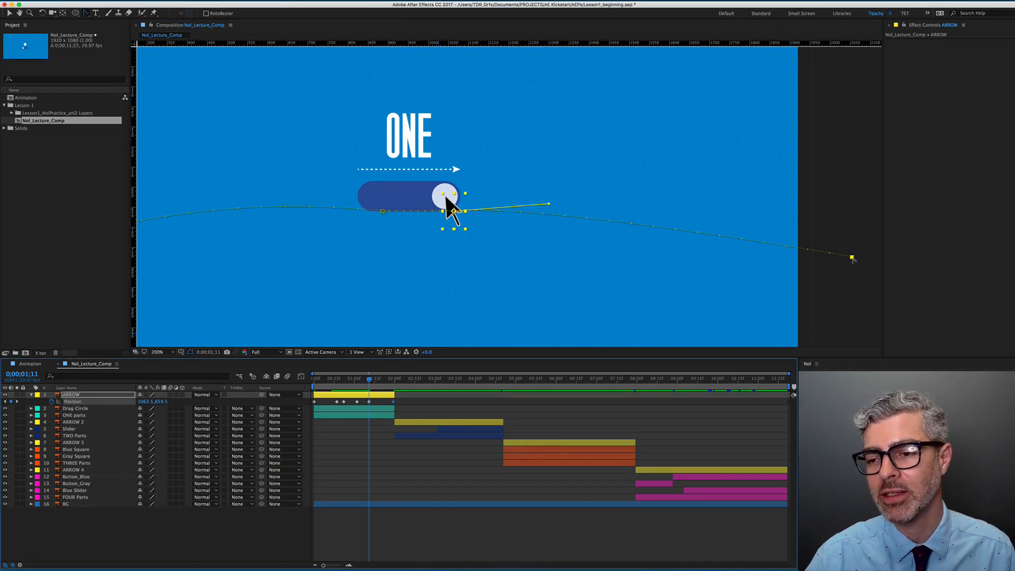
click(852, 258)
drag(788, 254, 760, 218)
scroll(477, 273, down, 2)
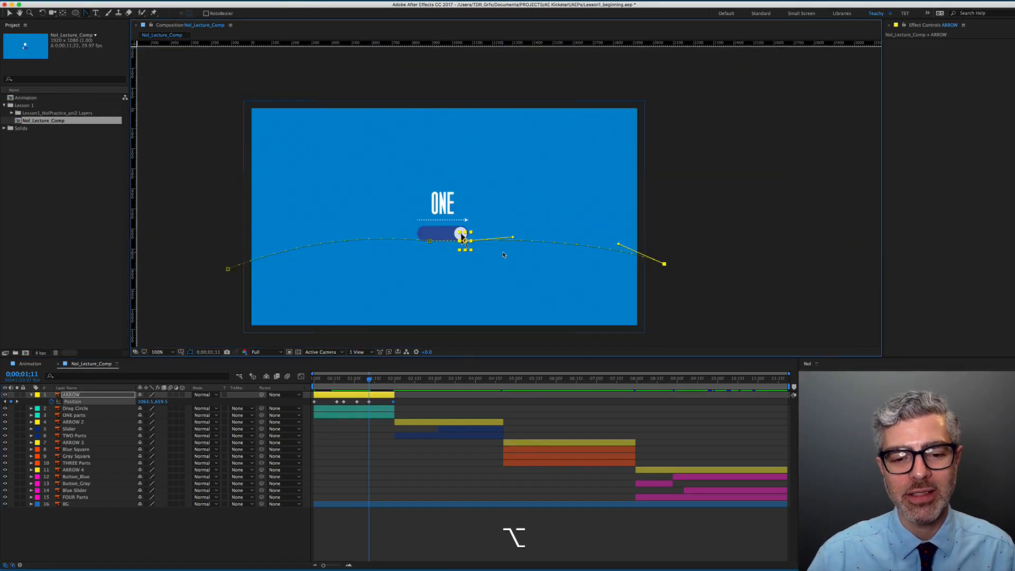
- Set the work area to the ARROW layer's duration and preview the section
click(361, 396)
key(alt+super+b)
key(0)
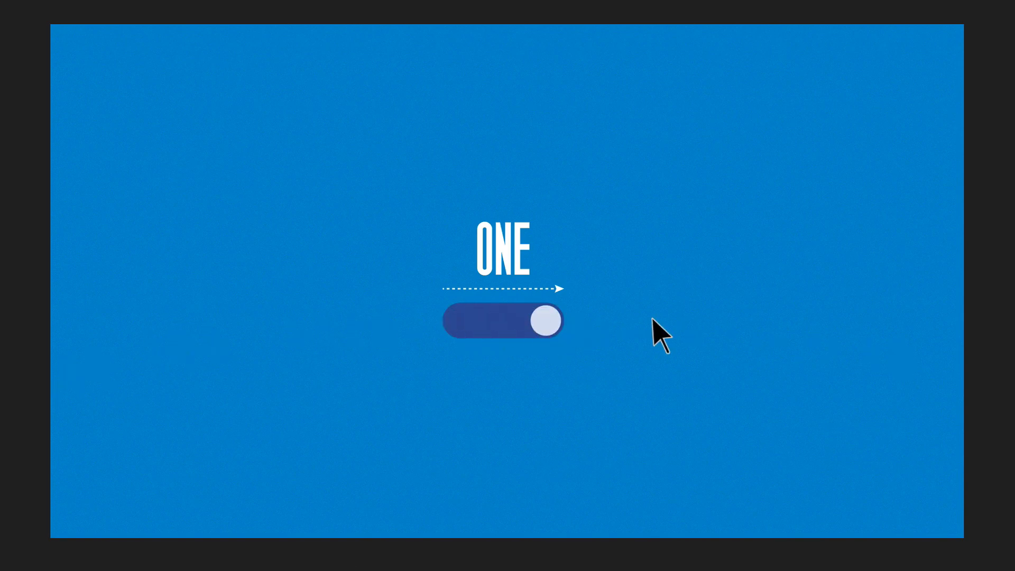
key(space)
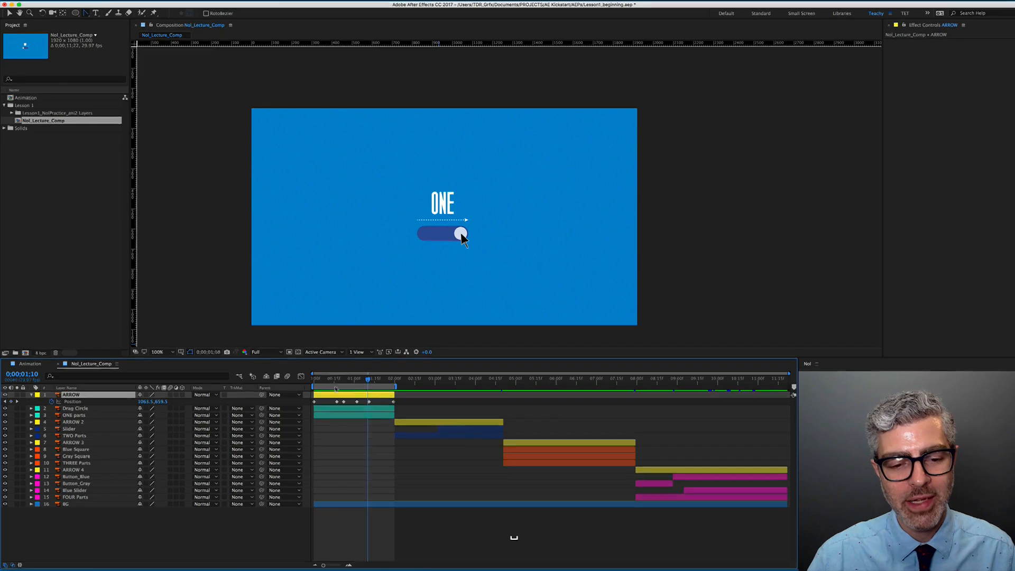
- Select ARROW's Position keyframe at 0;00;00;17, shorten the outgoing handle on its first path point for a flatter entry, and preview the motion
drag(329, 379, 339, 395)
click(337, 402)
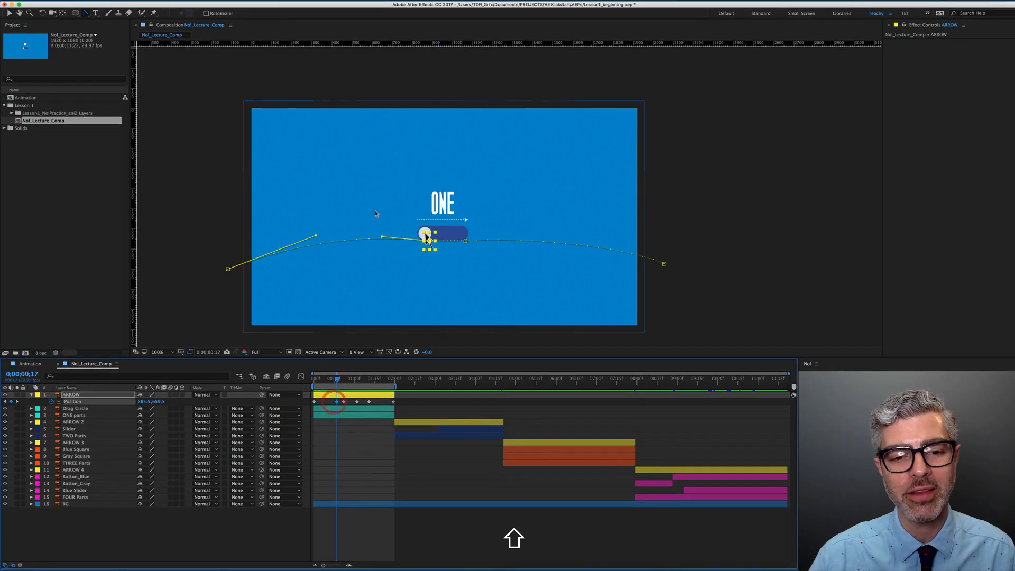
drag(316, 236, 278, 256)
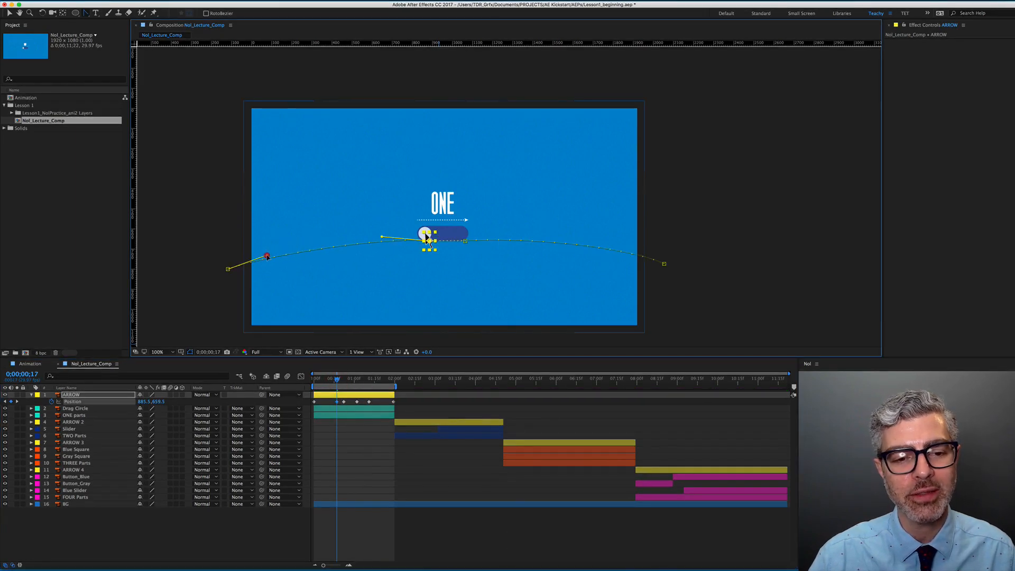
key(space)
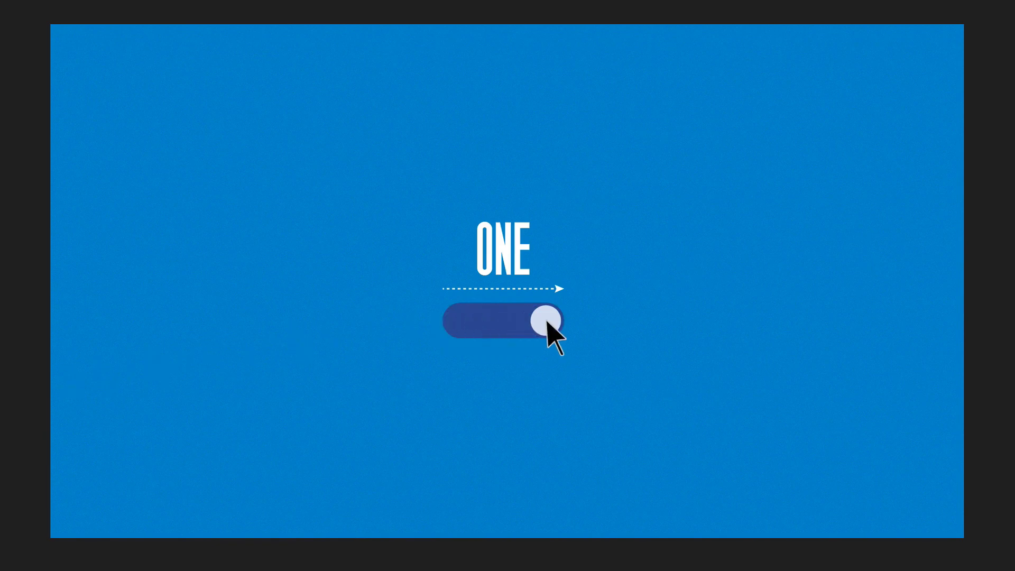
key(space)
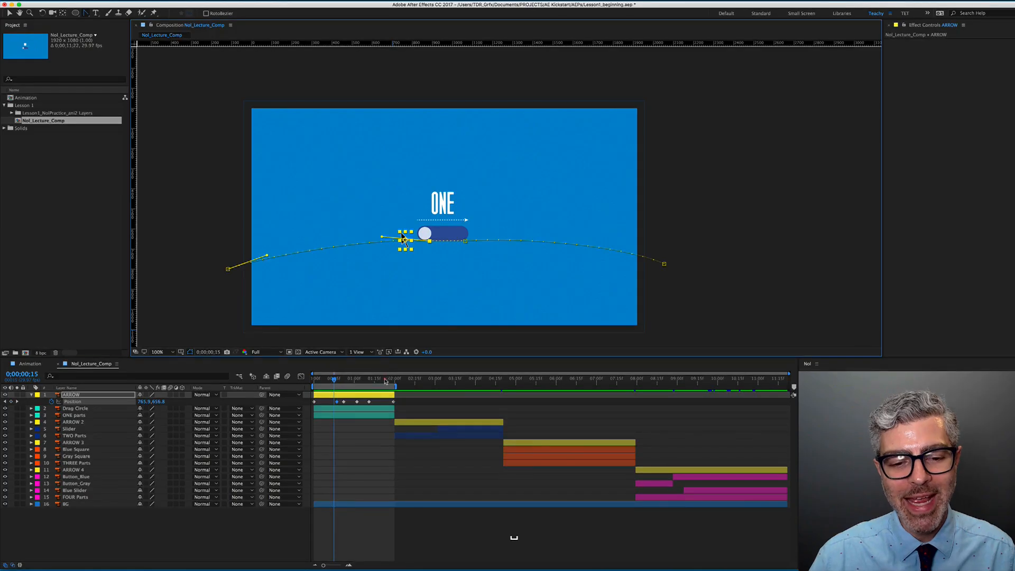
- Reshape ARROW's exit path into a shallow dip by pulling the final point's handle and the toggle point's outgoing handle below the path
drag(383, 380, 393, 380)
drag(665, 265, 580, 234)
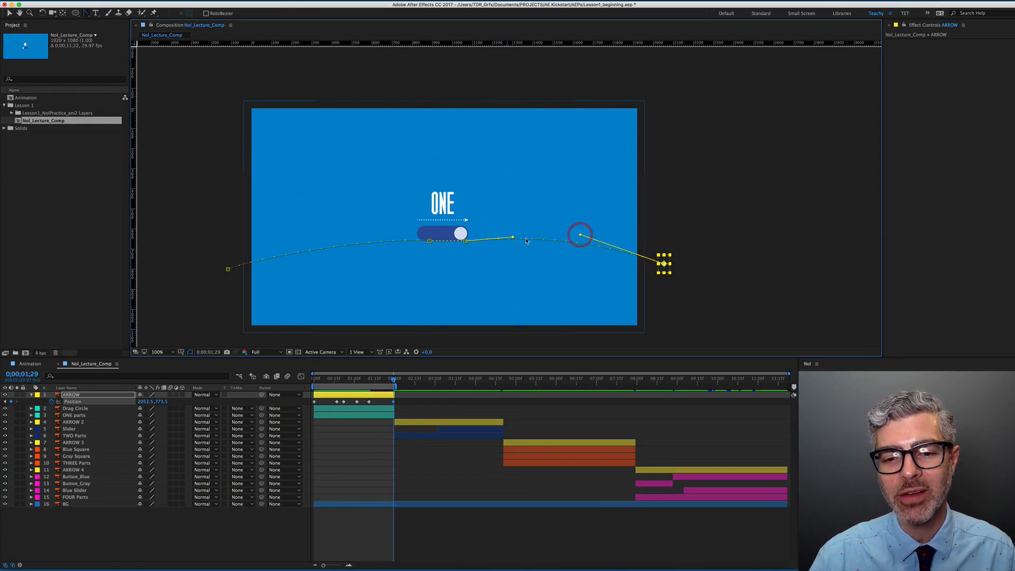
drag(512, 237, 578, 283)
drag(521, 235, 487, 247)
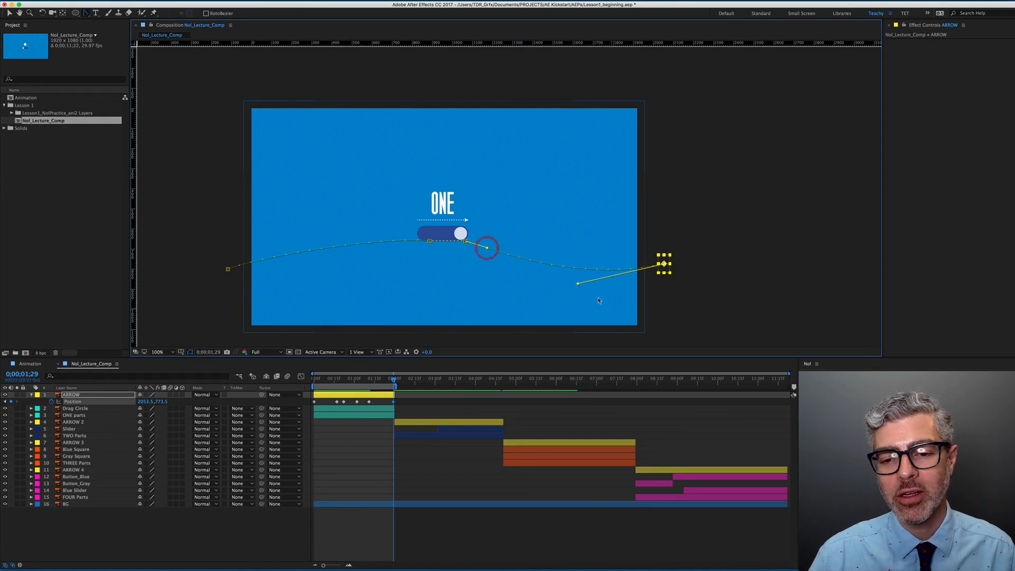
drag(577, 284, 573, 271)
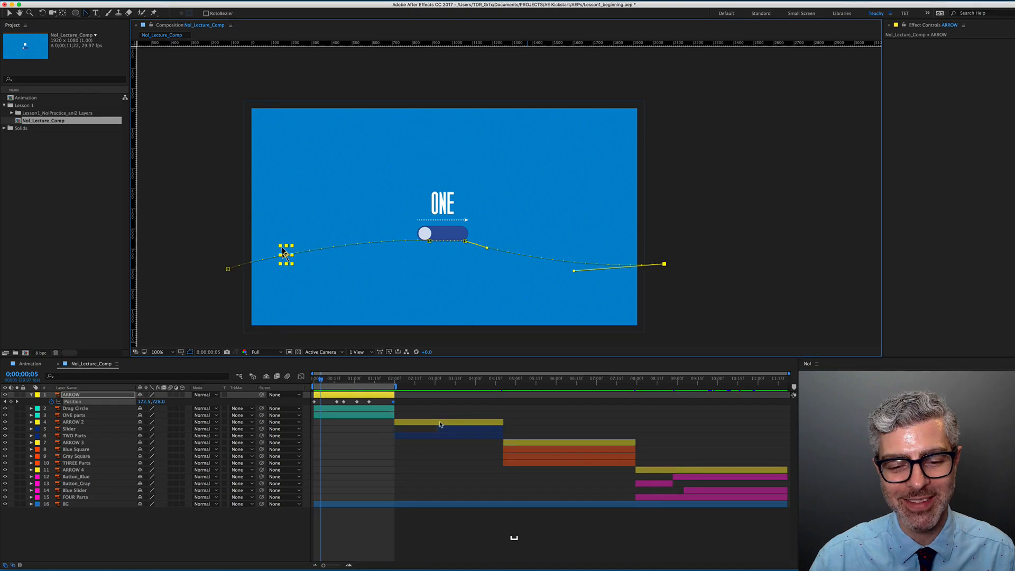
- Reveal ARROW 2's Position and, at 0;00;02;00, arc its entry with raised handles on its first and second path points
click(439, 423)
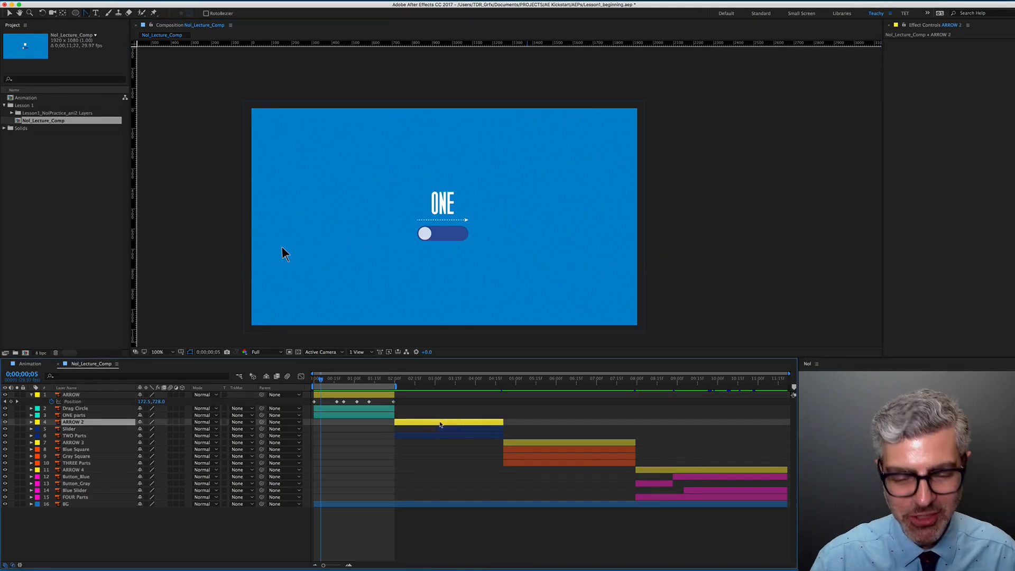
key(p)
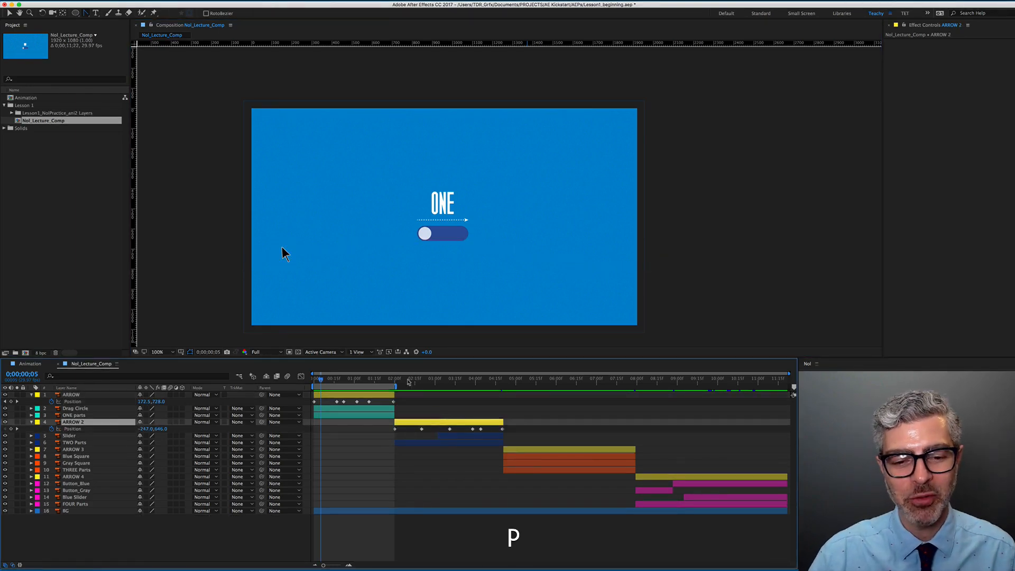
drag(408, 379, 396, 380)
drag(402, 427, 370, 432)
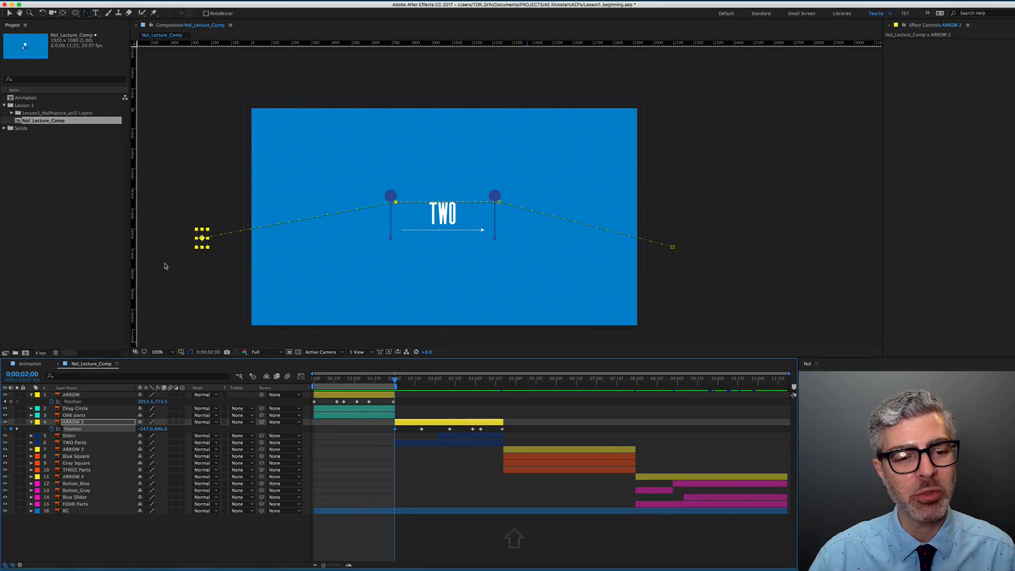
click(202, 238)
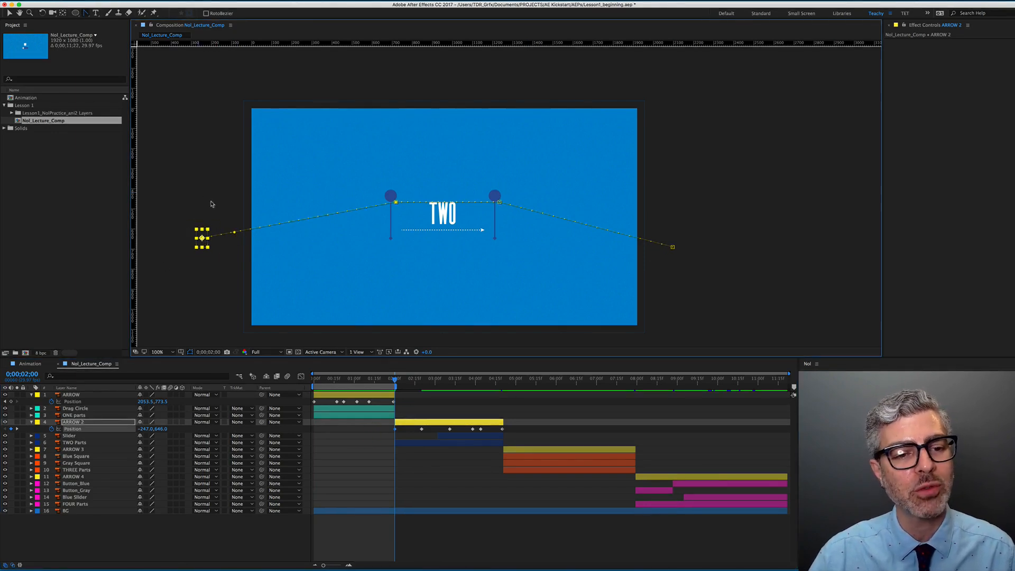
drag(236, 231, 242, 221)
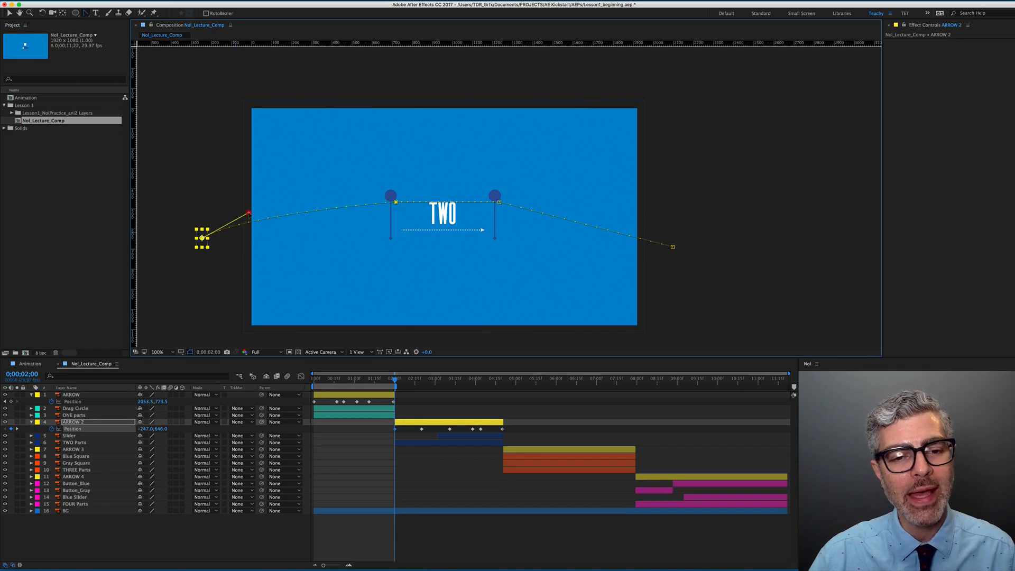
click(422, 429)
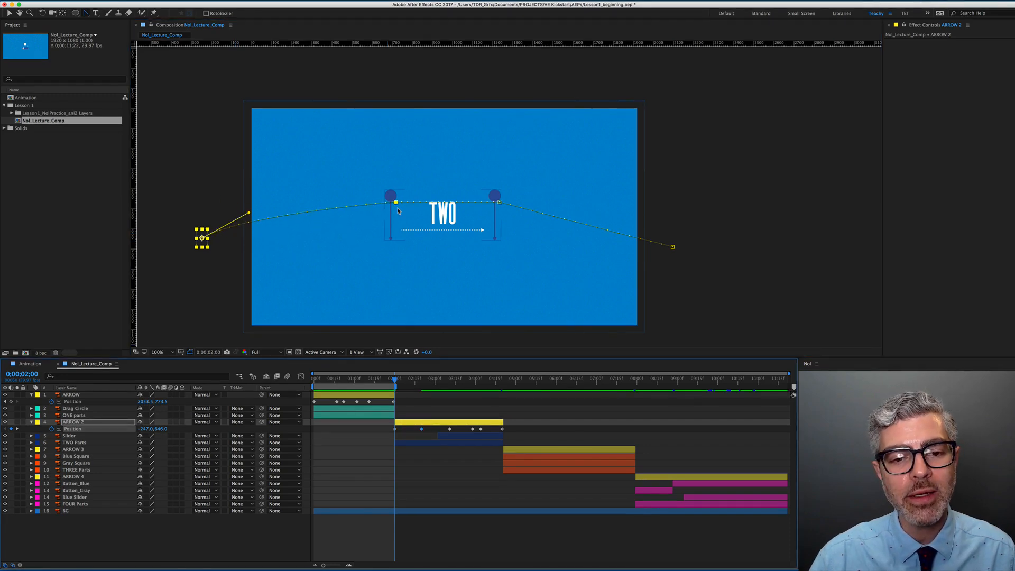
drag(396, 203, 346, 198)
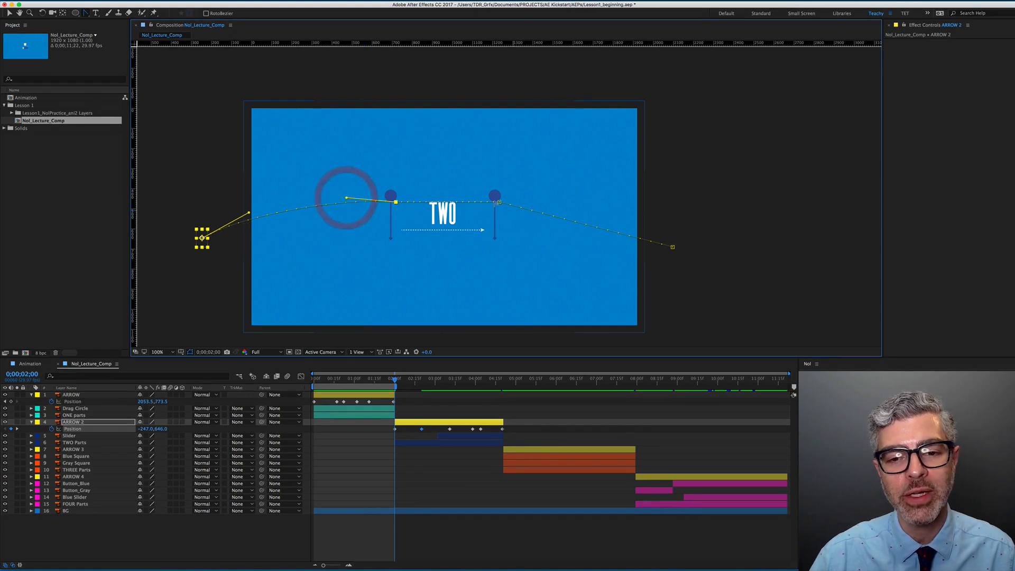
- Arc ARROW 2's exit by pulling a near-level outgoing handle from its second-to-last keyframe's path point and a raised handle from its last
click(481, 430)
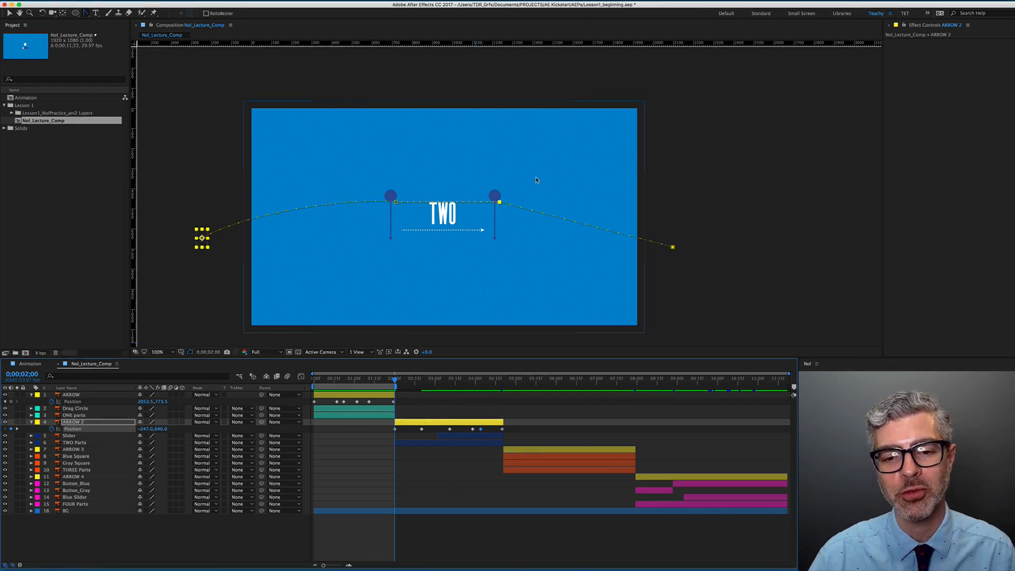
drag(500, 202, 575, 205)
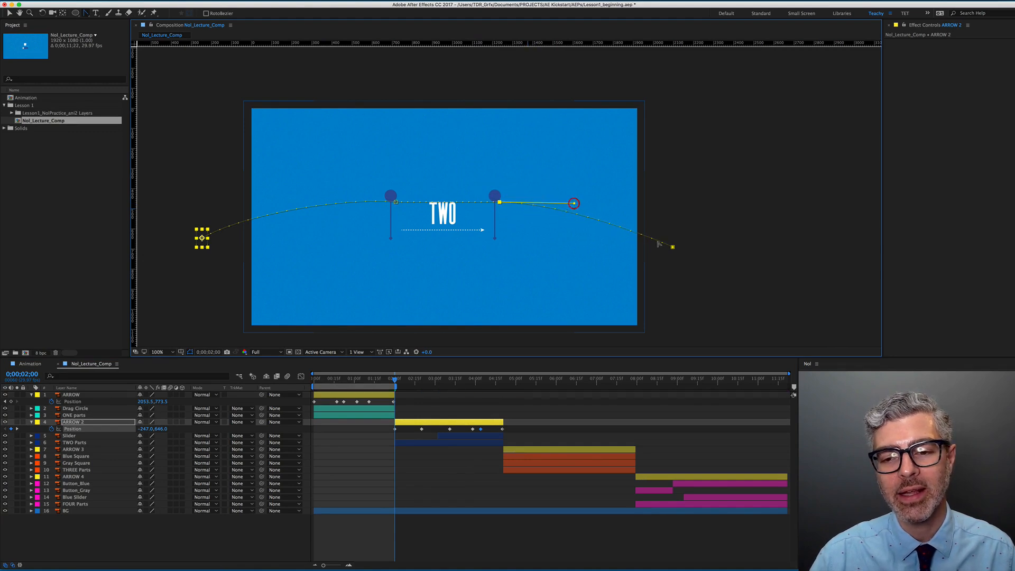
drag(643, 241, 630, 215)
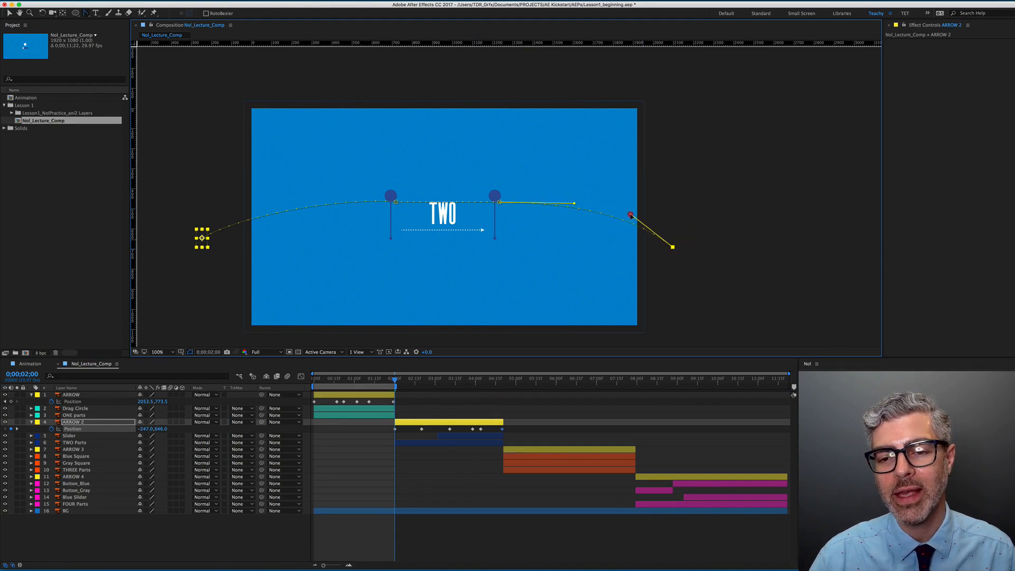
- Reveal ARROW 3's Position and, at 0;00;04;21, pull an upward handle out of its first path point
click(531, 453)
key(p)
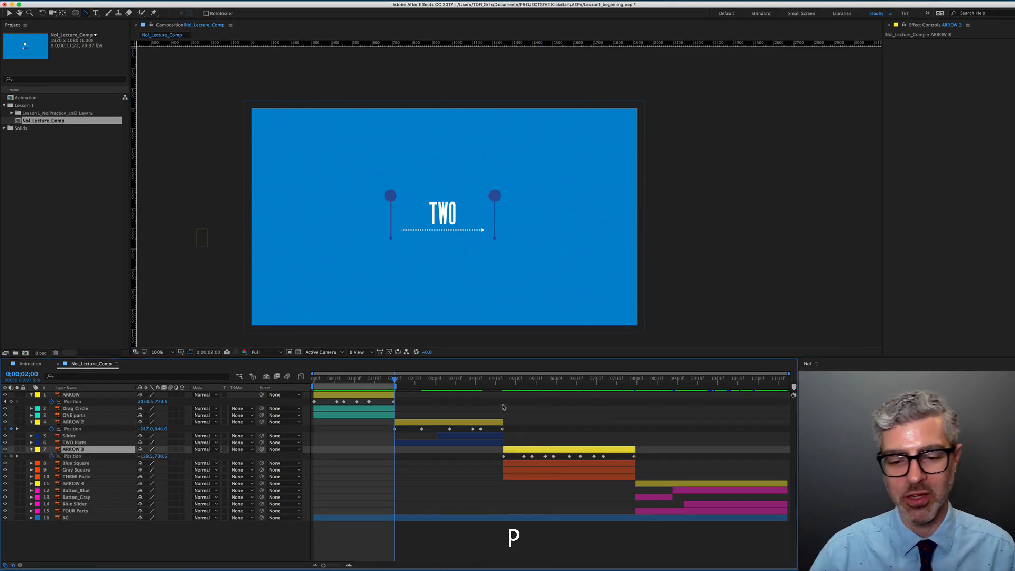
shift+click(509, 388)
key(i)
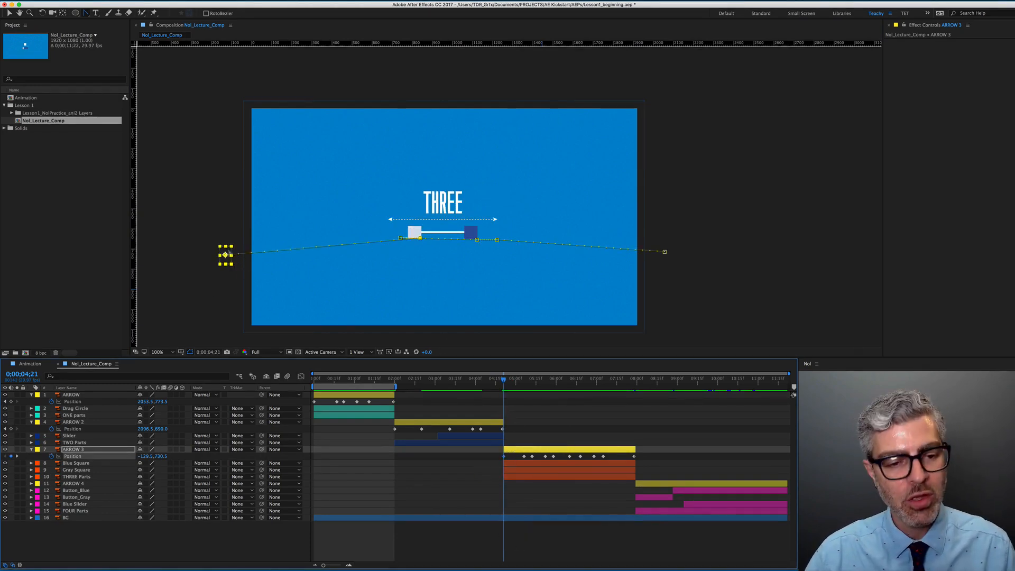
click(224, 256)
drag(258, 254, 268, 237)
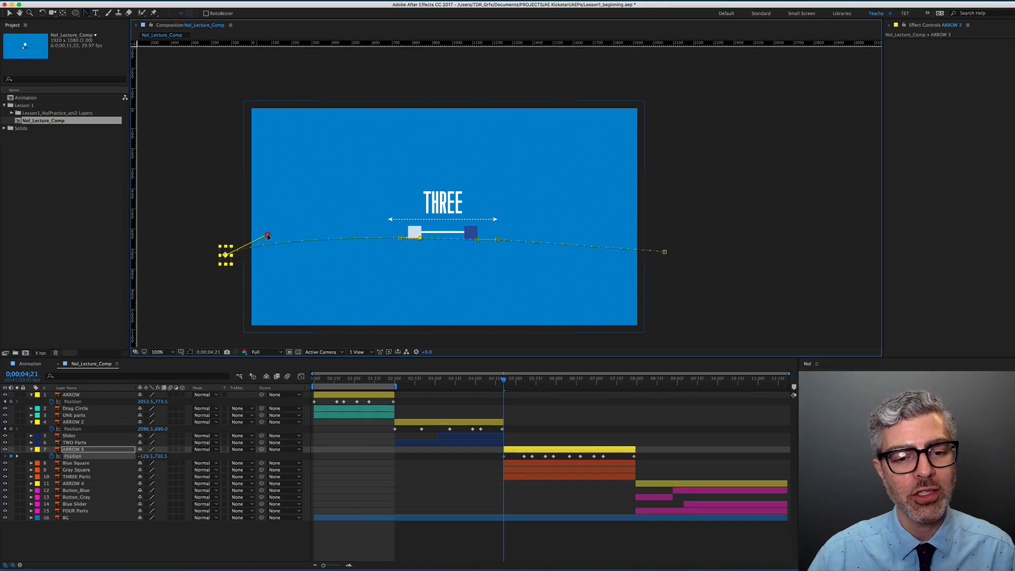
- Try to pull a curve handle out of ARROW 3's path point beside the light square, and undo the change
click(524, 456)
click(402, 239)
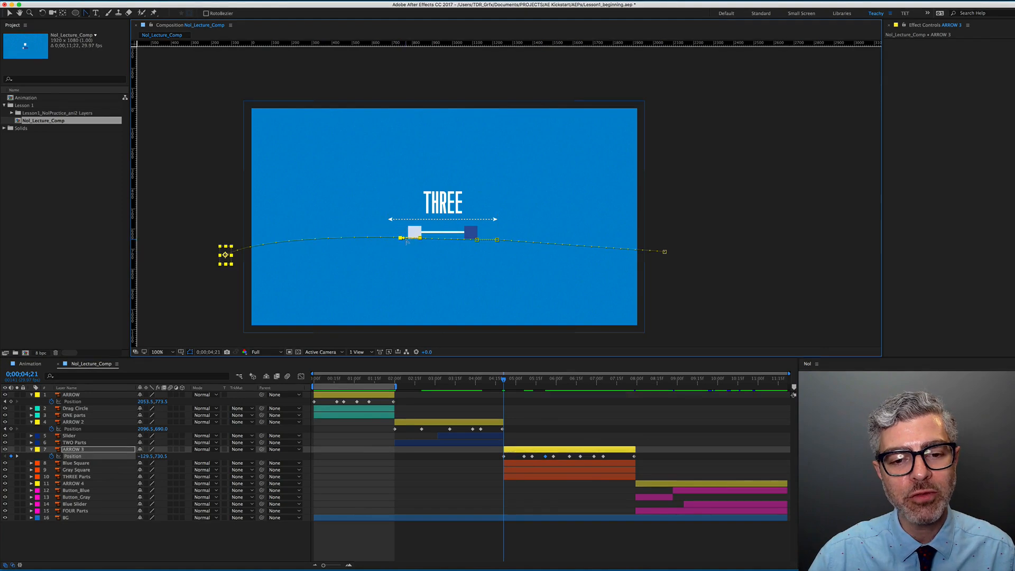
scroll(401, 238, up, 4)
drag(412, 247, 436, 276)
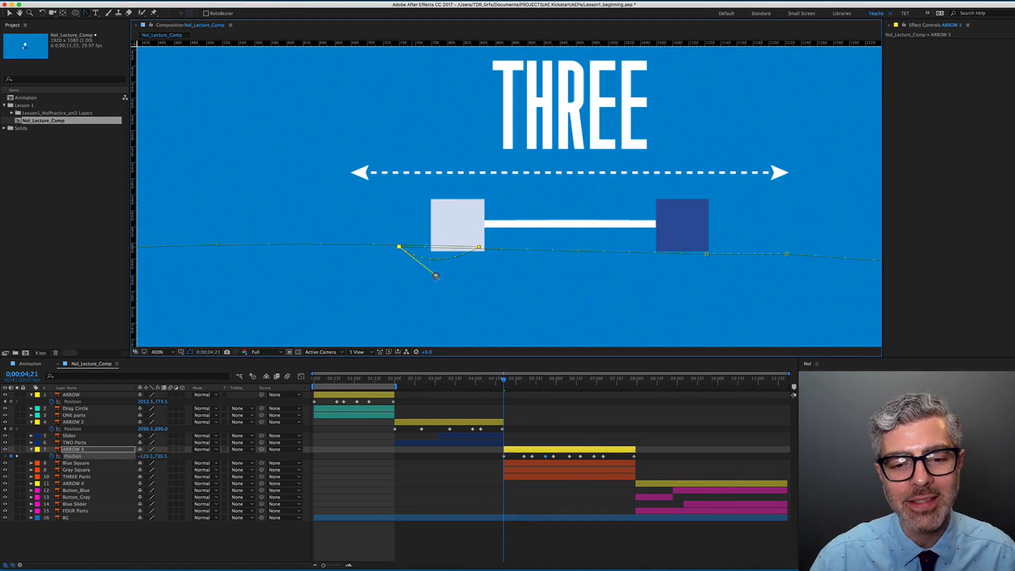
key(super+z)
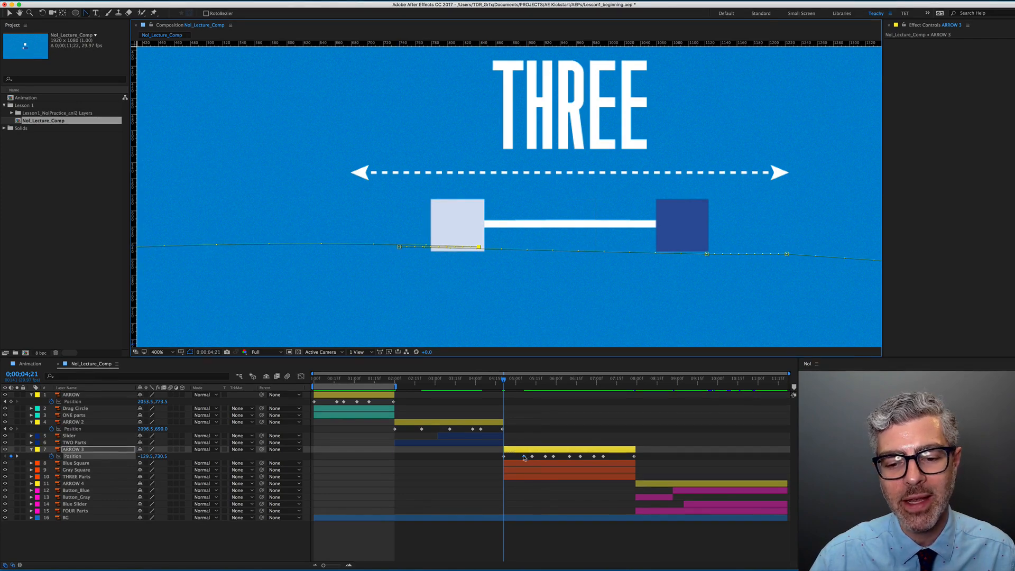
- Pull a raised incoming handle from ARROW 3's second keyframe point on the light square, and lower the first point's handle slightly
click(478, 248)
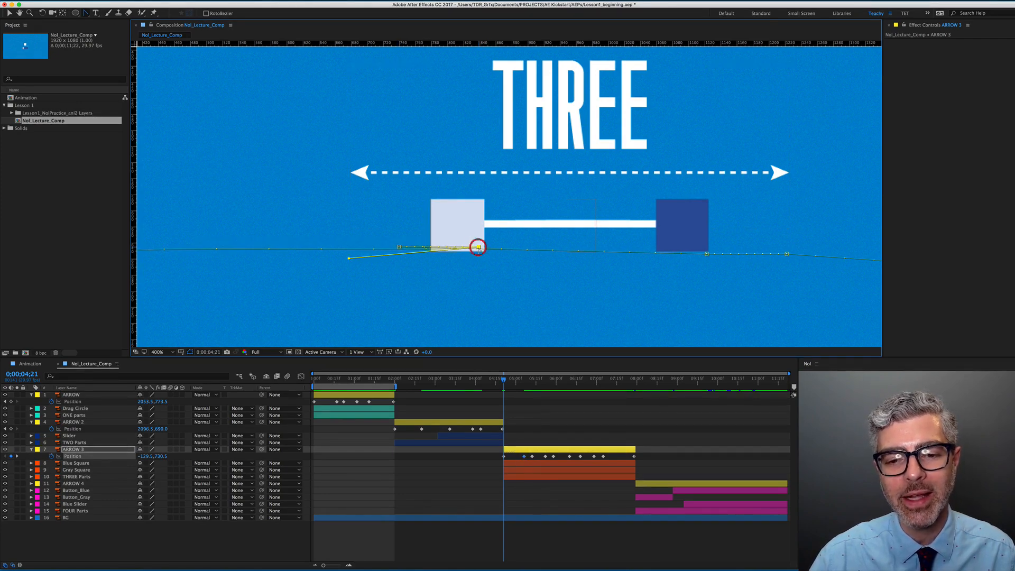
scroll(365, 270, down, 2)
drag(364, 271, 467, 92)
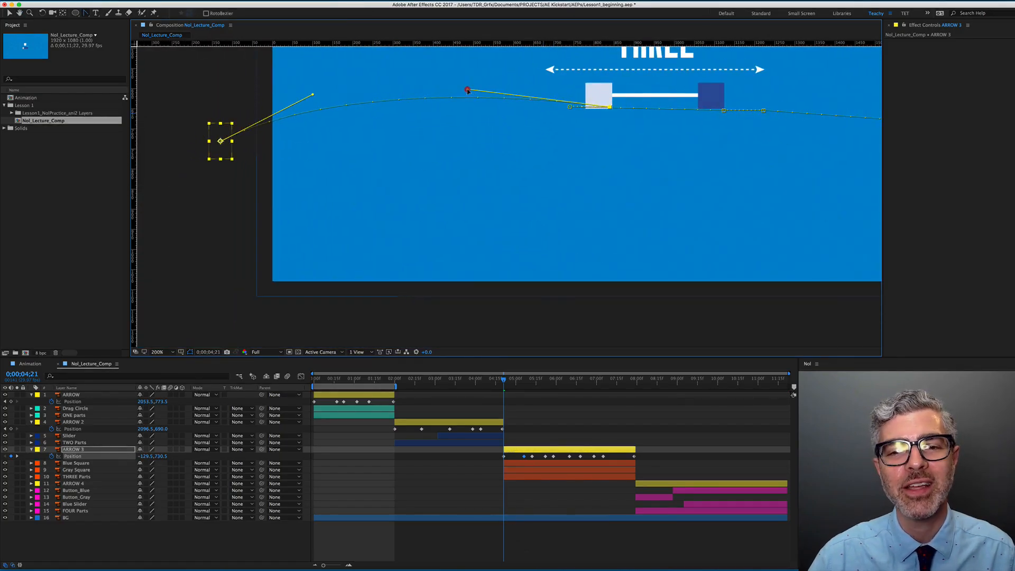
drag(313, 94, 312, 100)
- At 0;00;07;05, arc ARROW 3's exit with a raised outgoing handle at the blue square and an upward handle on the final path point
drag(549, 142, 319, 242)
drag(520, 380, 603, 394)
click(603, 456)
drag(548, 215, 594, 199)
click(621, 458)
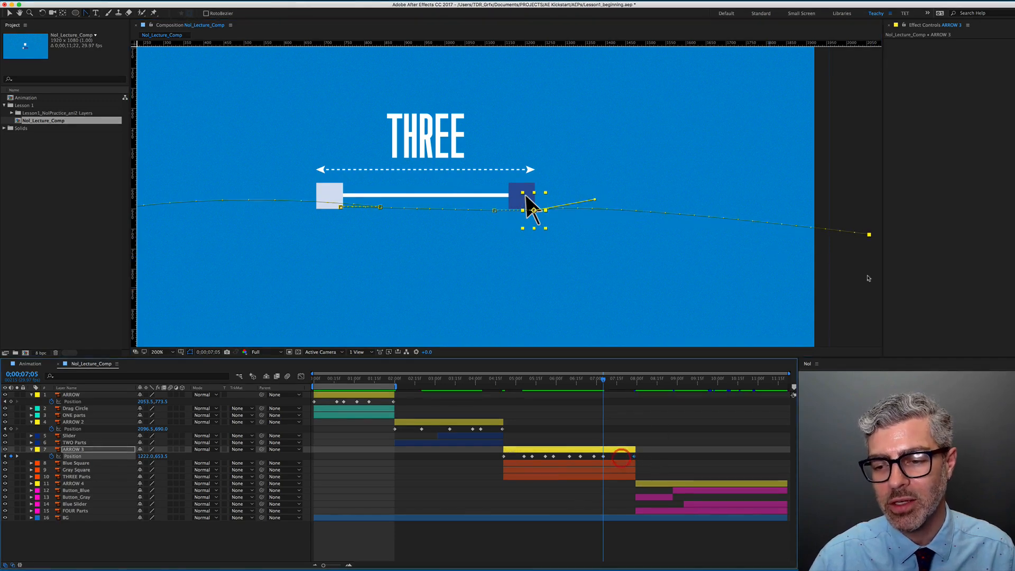
click(869, 235)
drag(812, 231, 792, 207)
scroll(516, 256, down, 1)
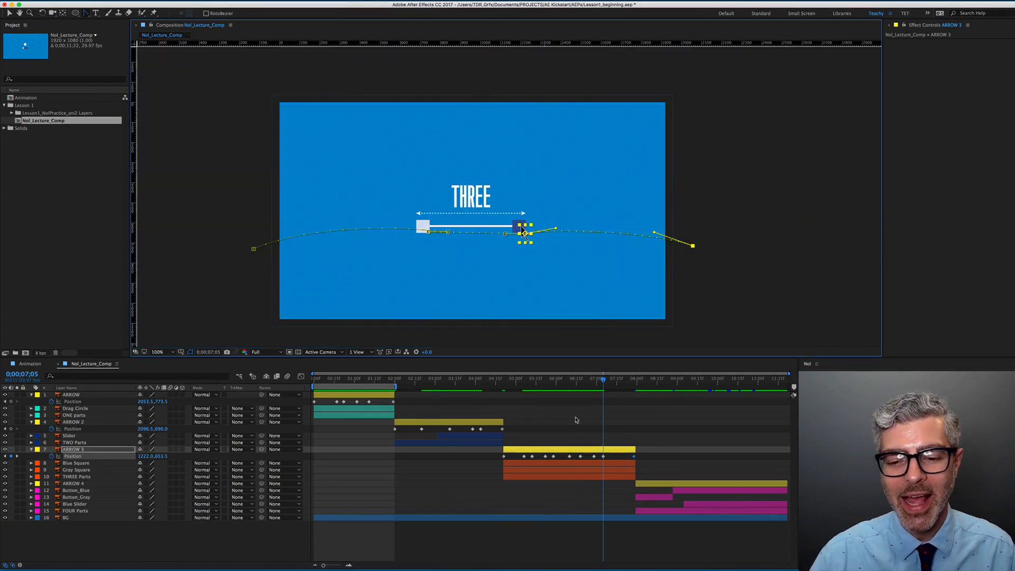
- Reveal ARROW 4's Position and, at 0;00;07;29, pull an upward handle out of its first path point to arc its entry
click(653, 483)
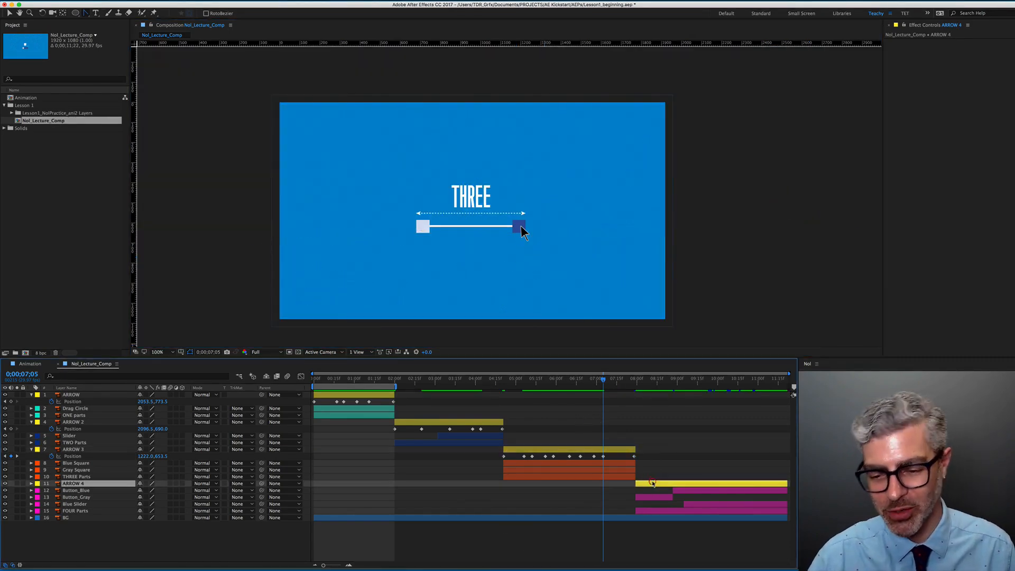
key(p)
mouse_move(648, 381)
mouse_down()
mouse_move(632, 387)
mouse_move(640, 383)
mouse_up()
drag(639, 490, 625, 498)
click(257, 255)
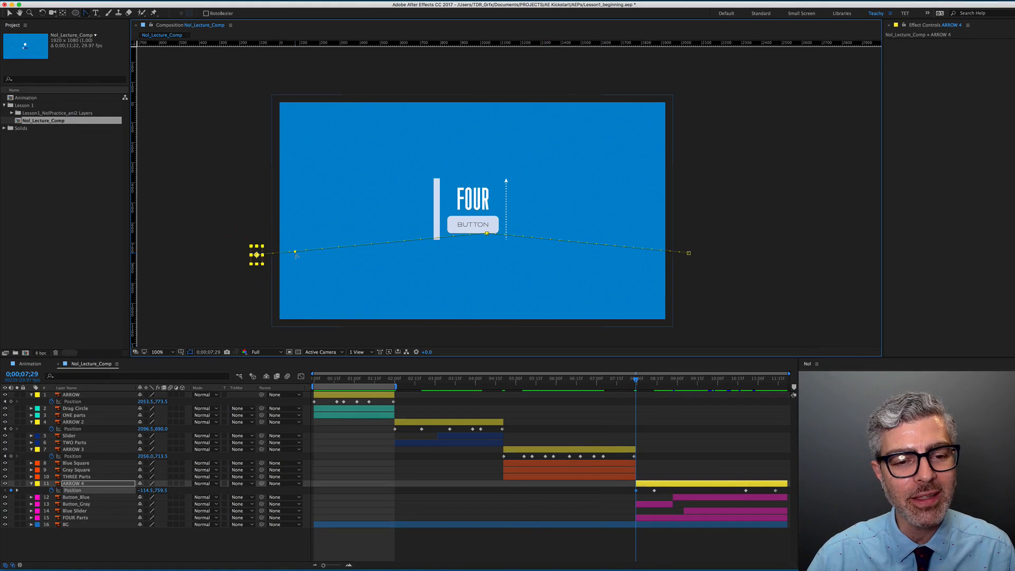
drag(295, 252, 293, 217)
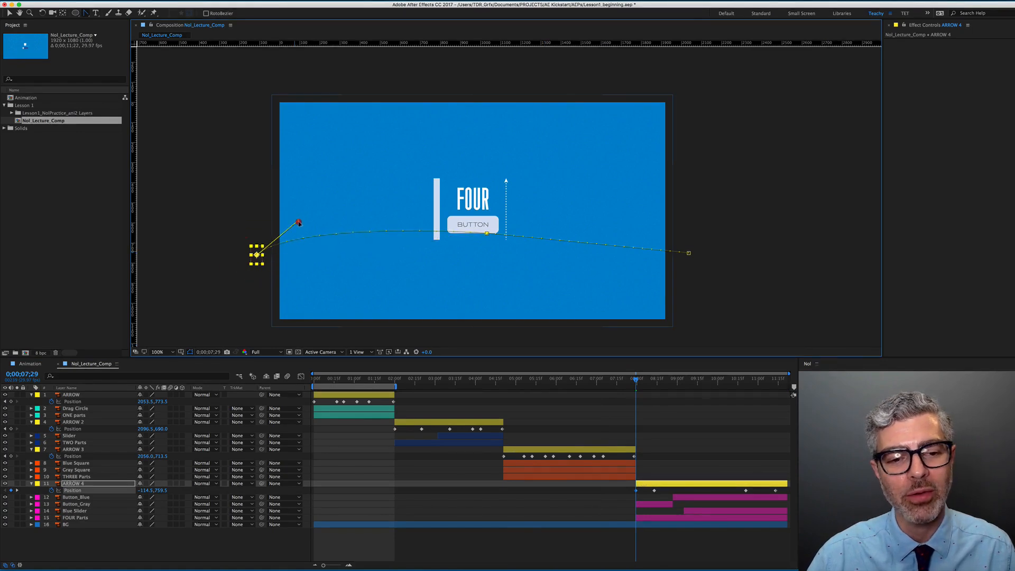
- Pull a raised incoming handle out of ARROW 4's second keyframe point on the button to arc its entry
click(656, 493)
click(654, 491)
click(487, 234)
drag(450, 238, 394, 226)
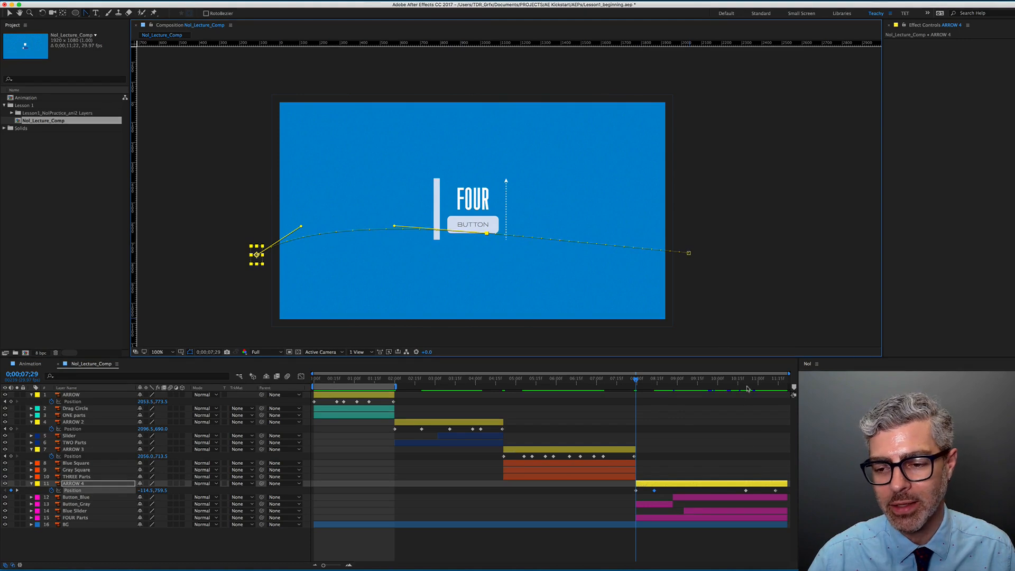
- At 0;00;10;21, curve ARROW 4's exit with a lowered outgoing handle at the button and a lowered incoming handle on the final path point
drag(746, 389, 753, 391)
drag(758, 492, 738, 486)
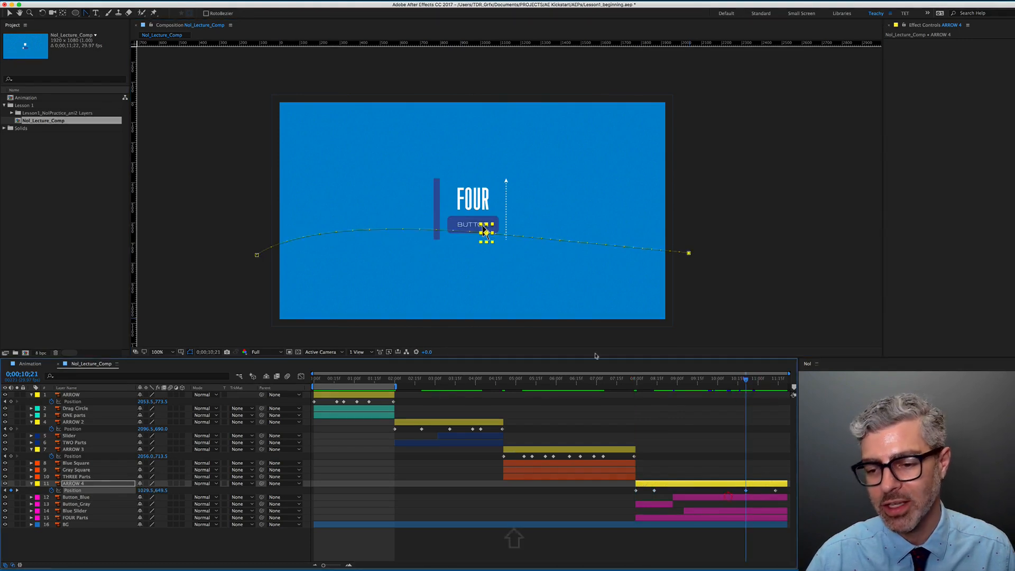
click(485, 230)
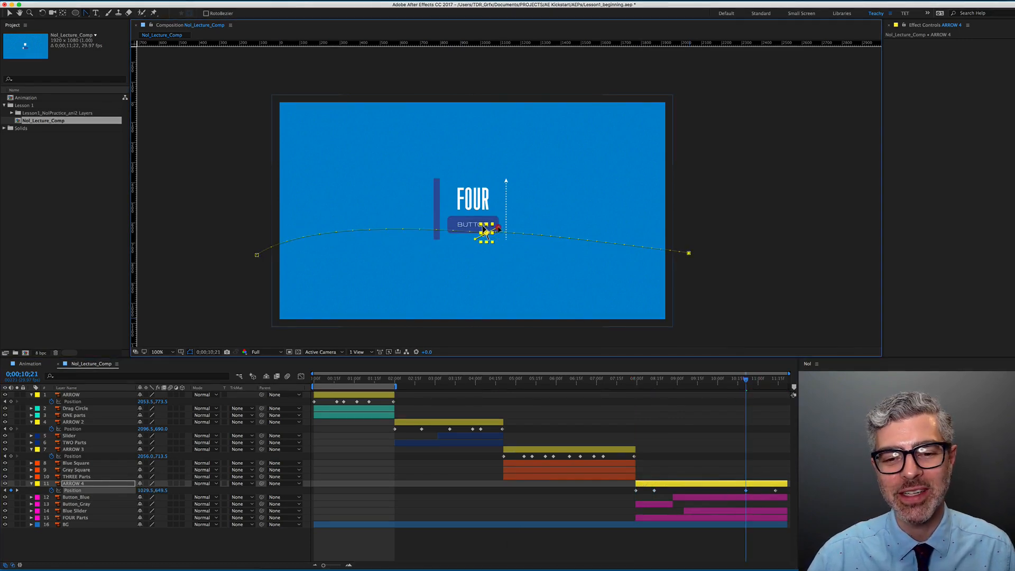
key(super+z)
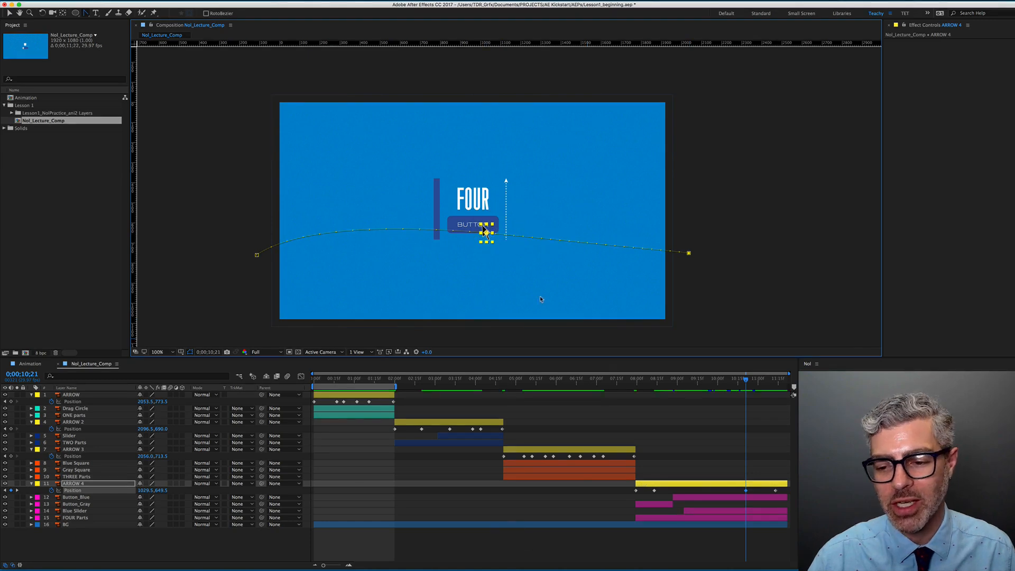
drag(522, 238, 537, 229)
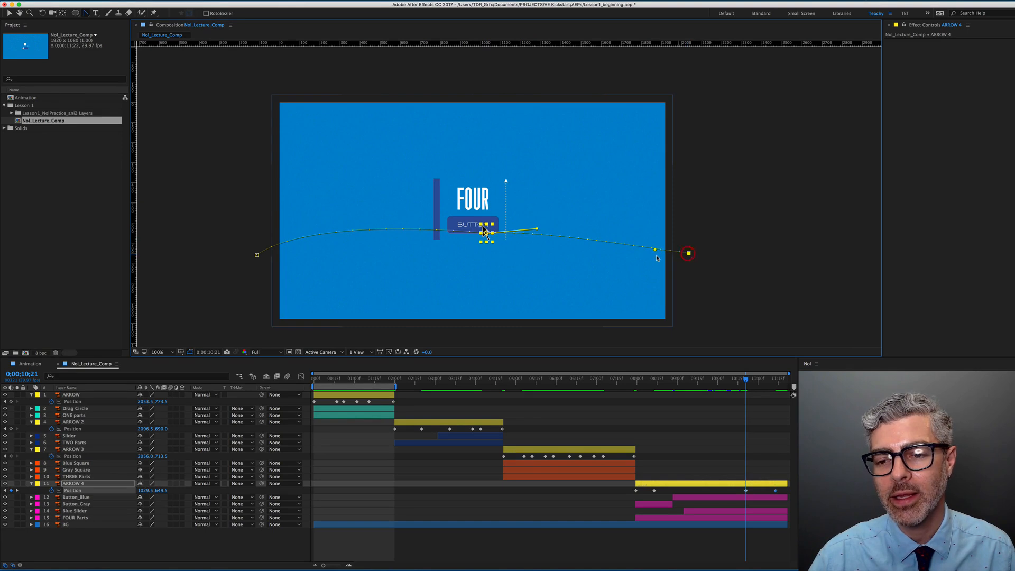
drag(688, 253, 631, 263)
drag(536, 231, 516, 244)
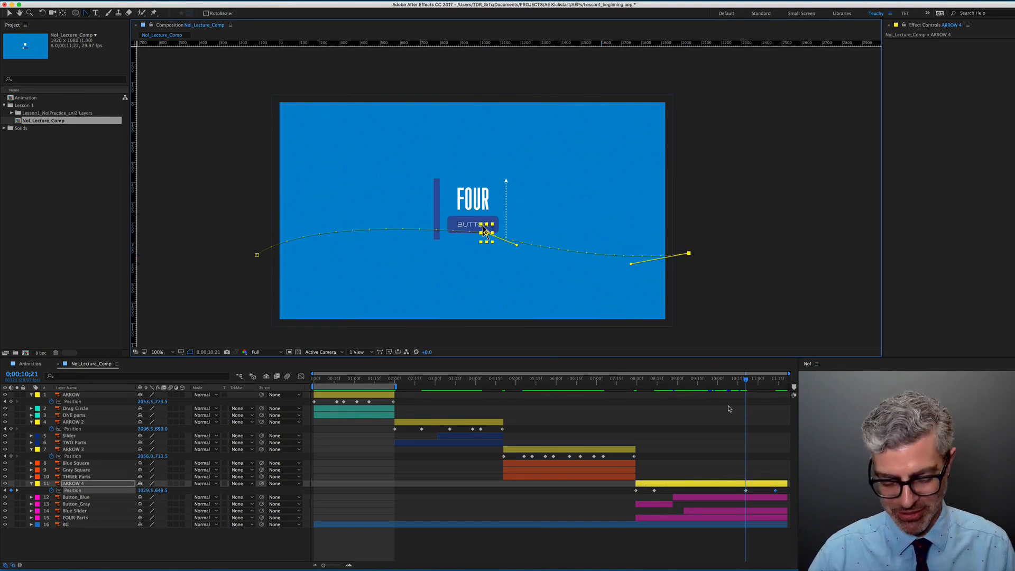
- Extend the work area to the end of the composition at 0;00;11;21 and deselect ARROW 4
key(End)
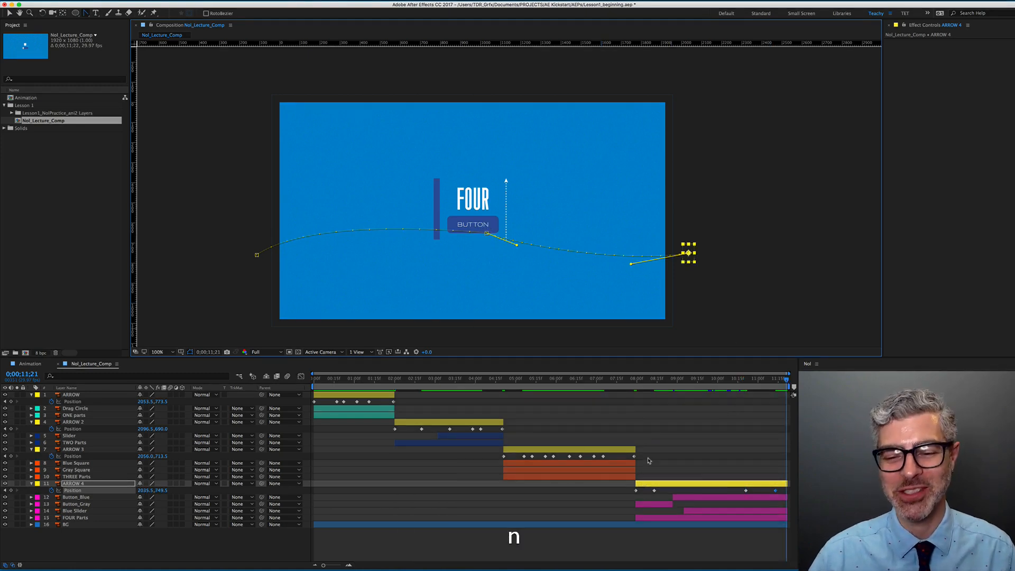
click(673, 551)
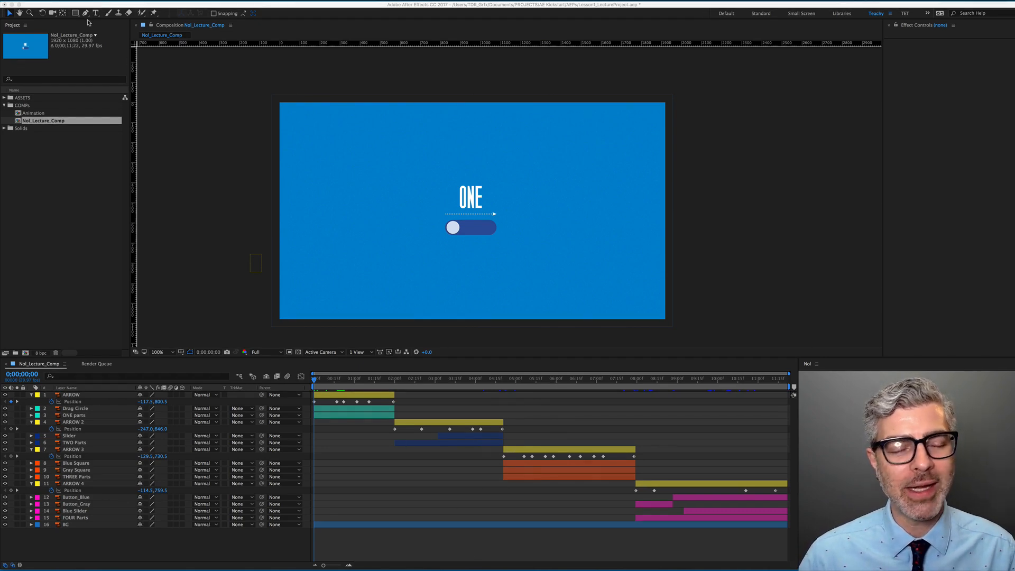
- Render Nol_Lecture_Comp through the Render Queue to a QuickTime file named Nol_Lecture_Comp.mov in the Renders folder
click(286, 9)
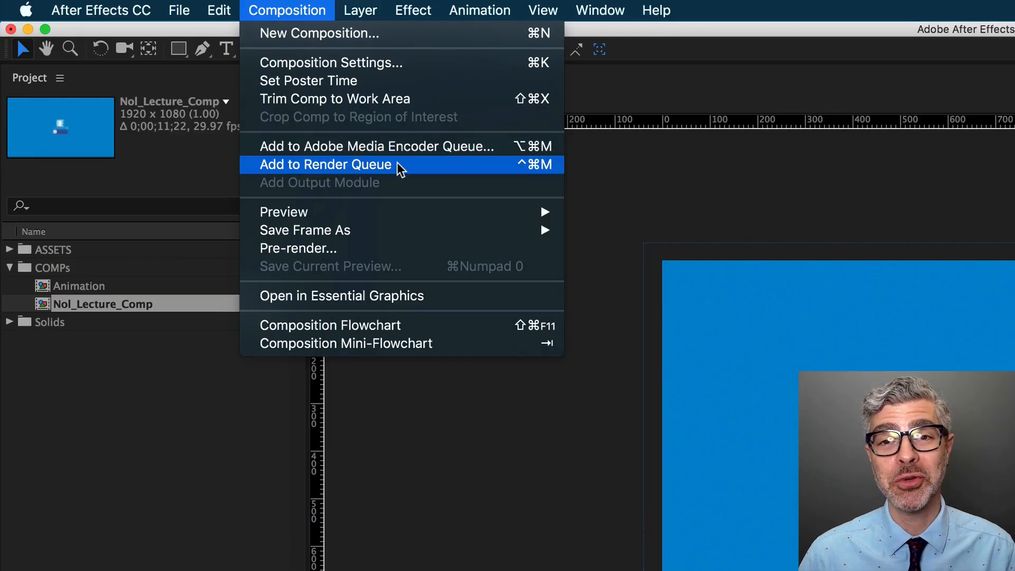
click(421, 167)
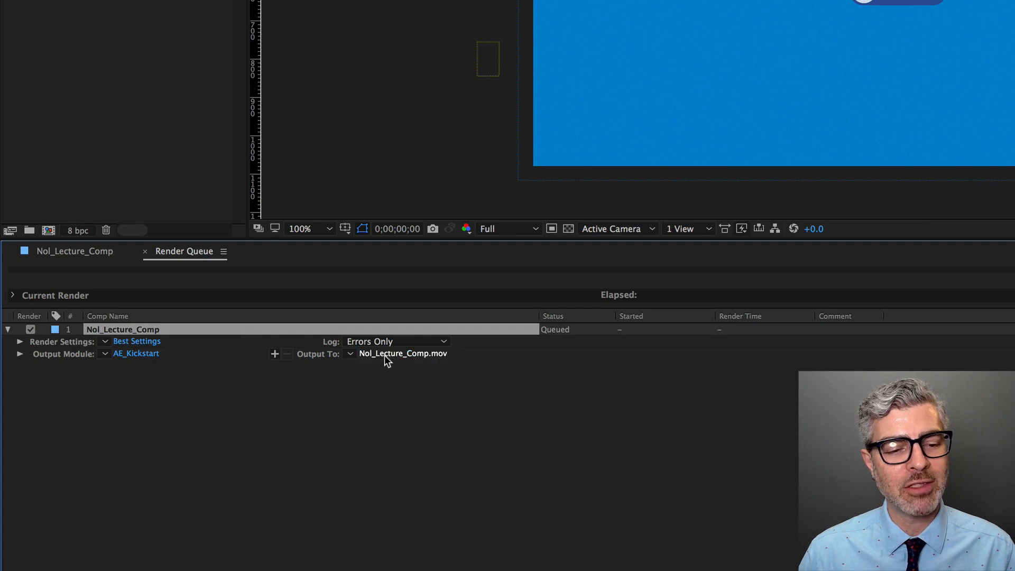
click(423, 352)
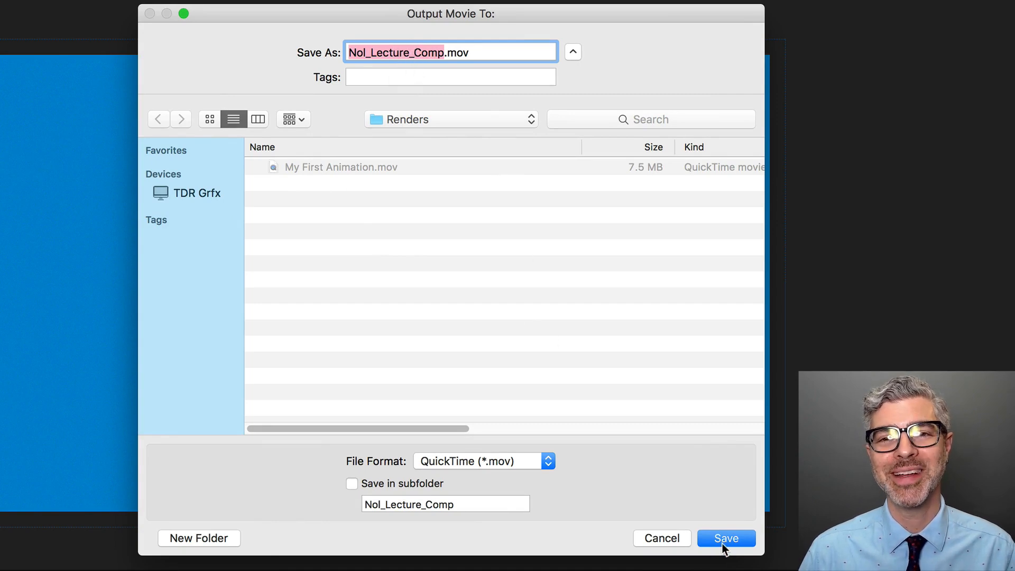
click(737, 535)
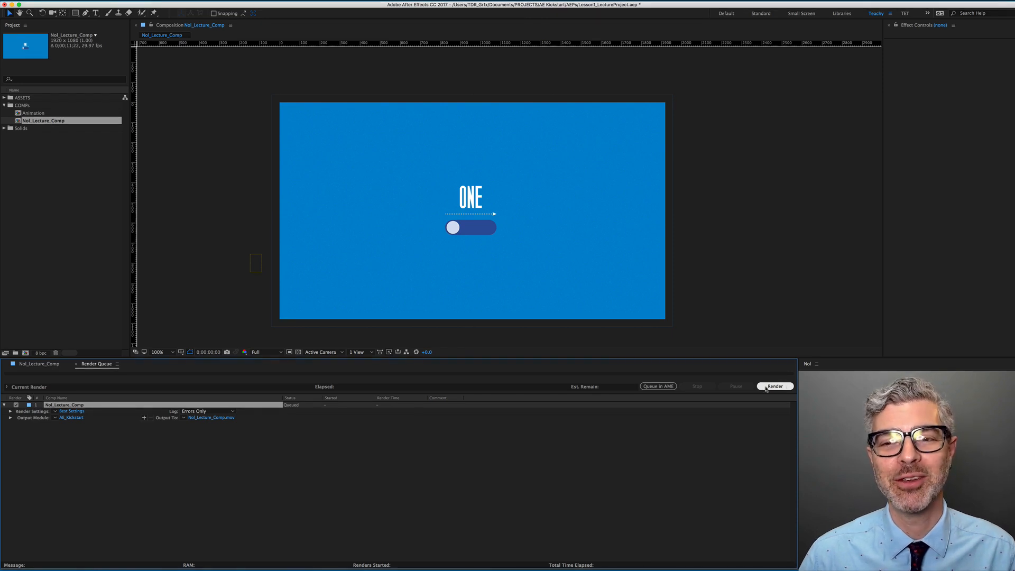
click(787, 388)
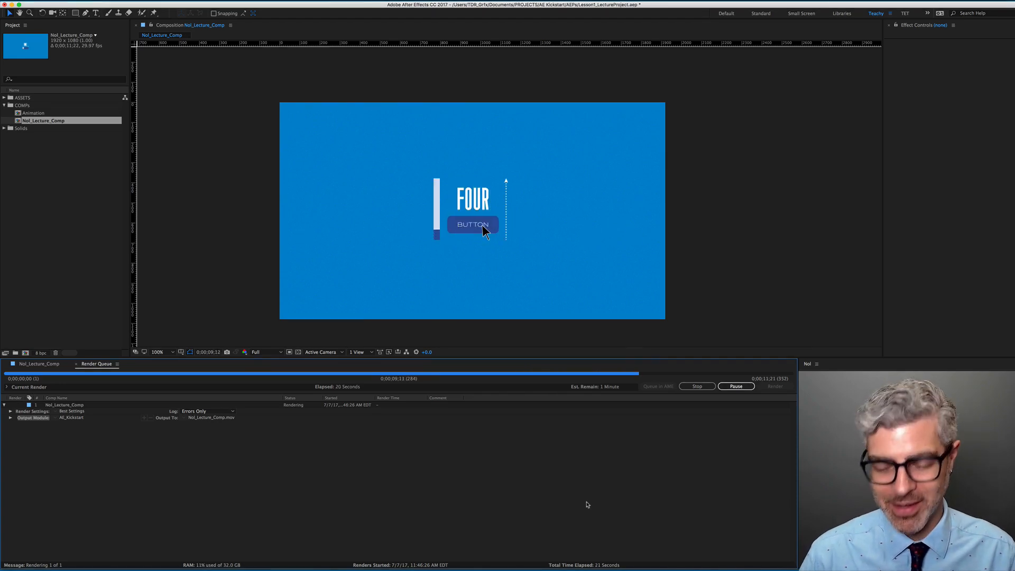
key(XF86AudioRaiseVolume)
key(XF86AudioRaiseVolume)
key(XF86AudioRaiseVolume)
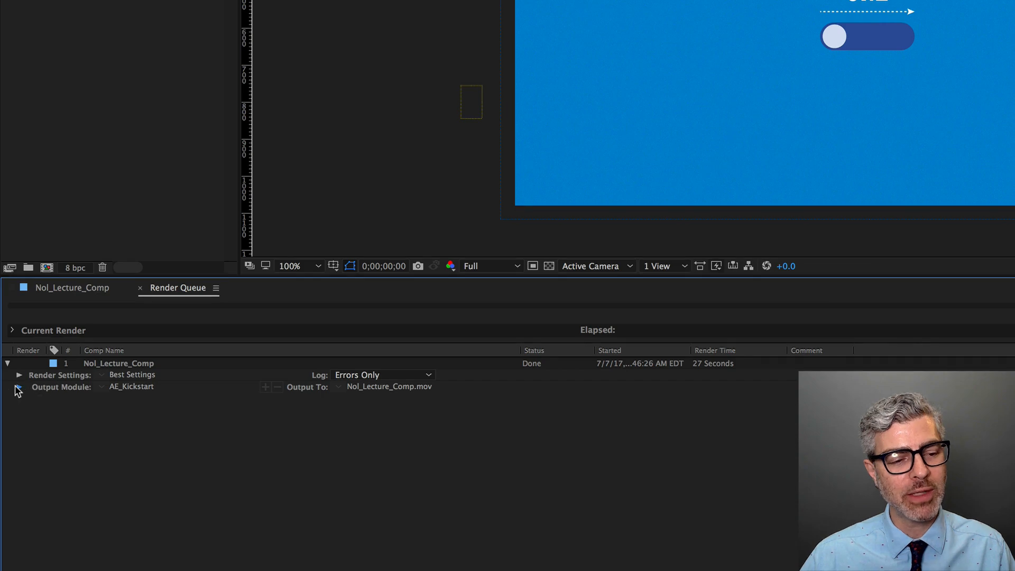
- Open the render's output folder from its output module details and open Nol_Lecture_Comp.mov in QuickTime Player
click(10, 418)
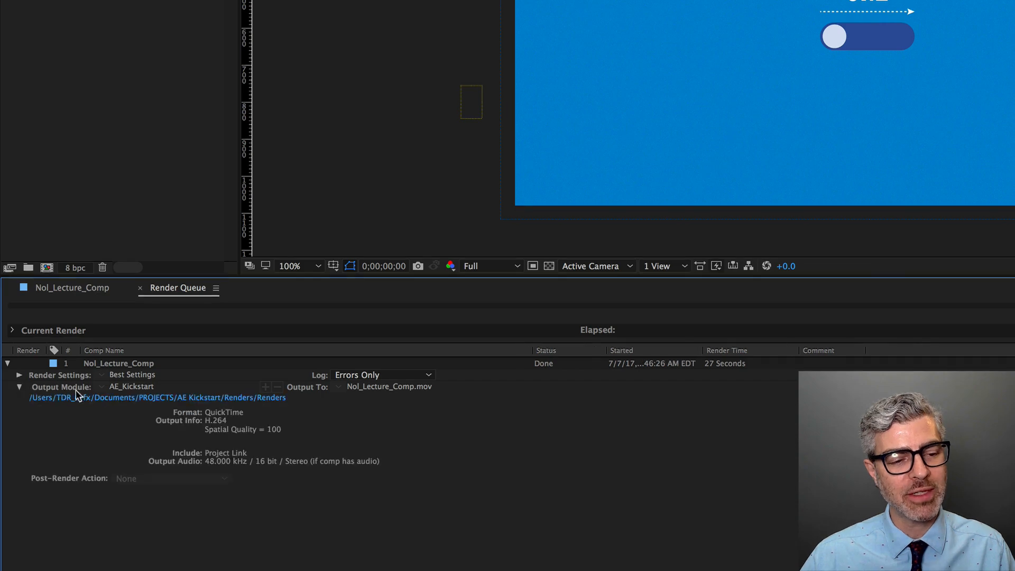
click(130, 398)
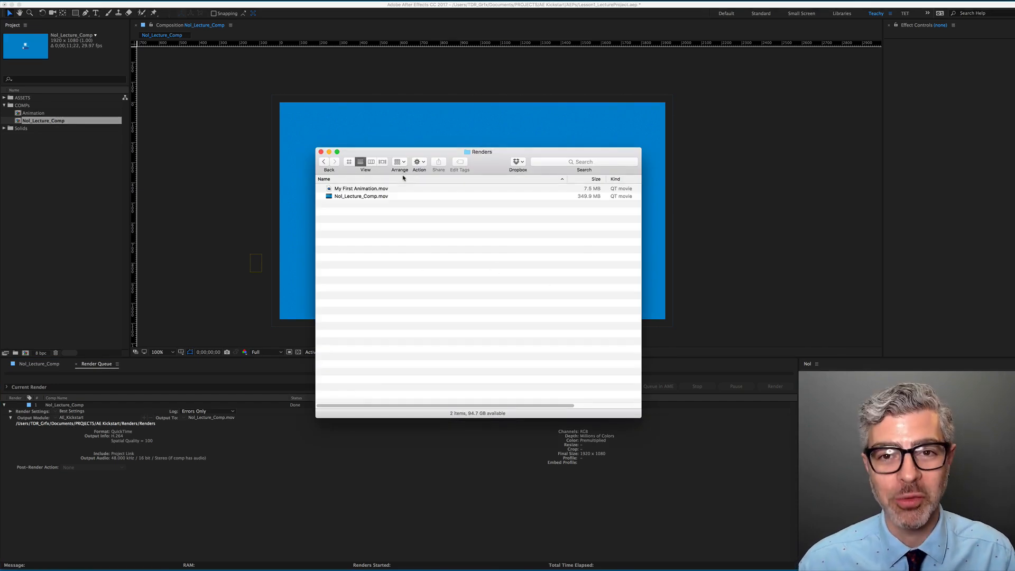
double_click(330, 198)
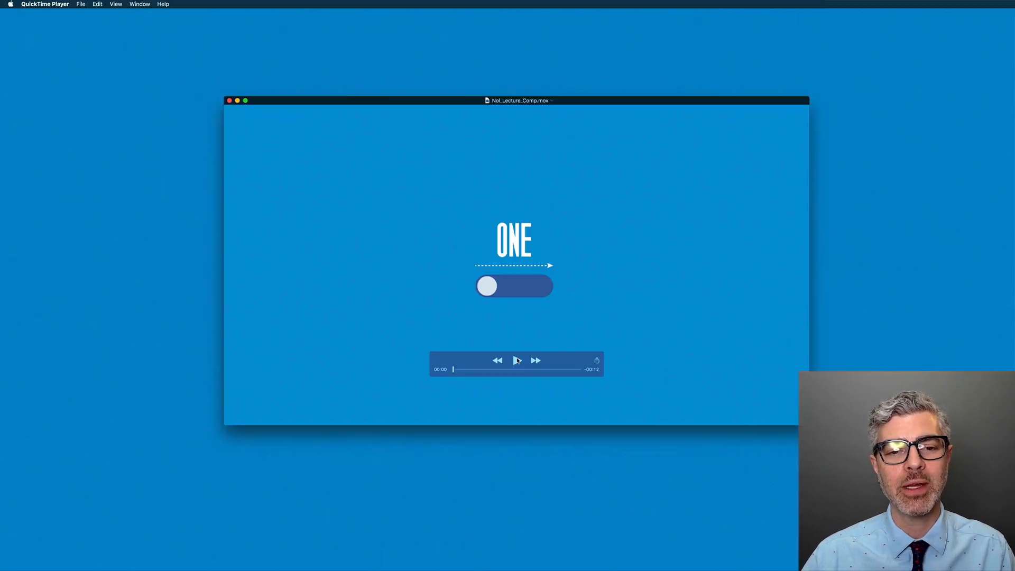